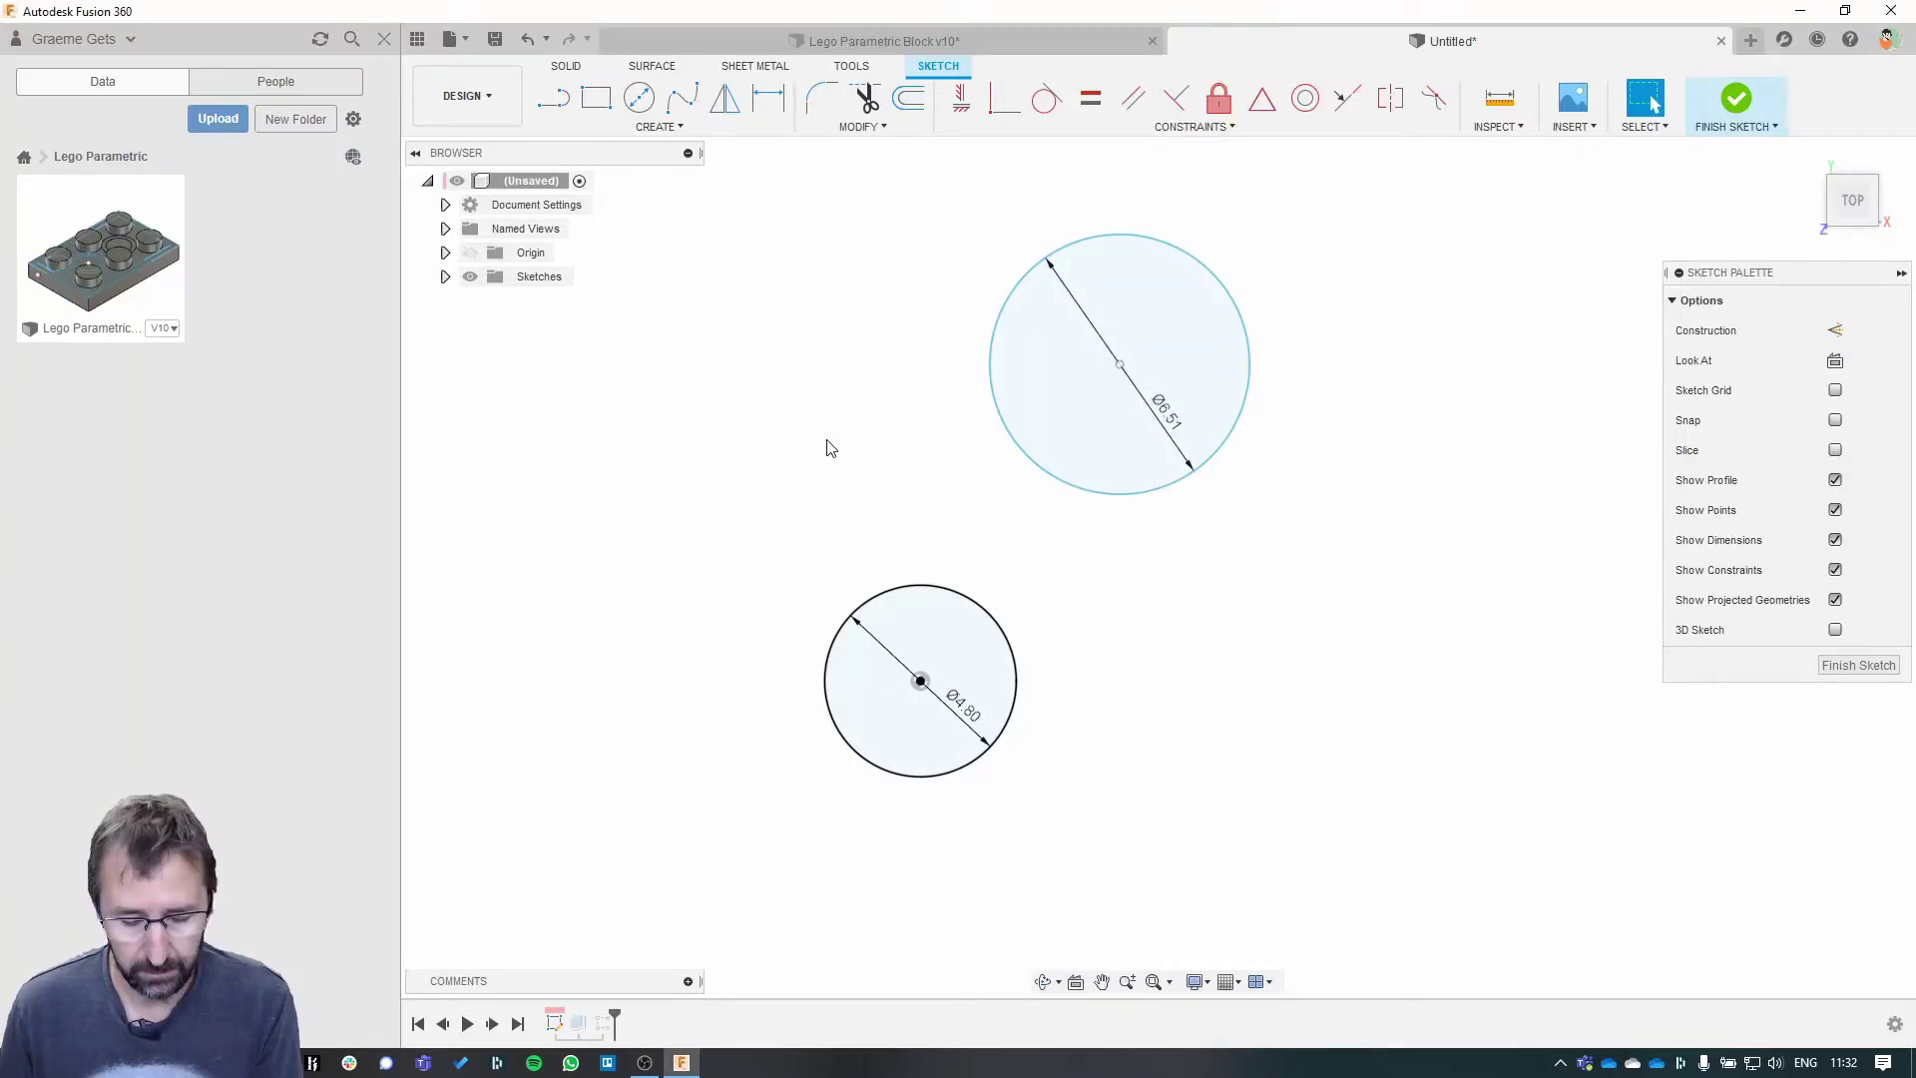
- Dimension the vertical distance between the centres of the two circles as 4 mm
key(d)
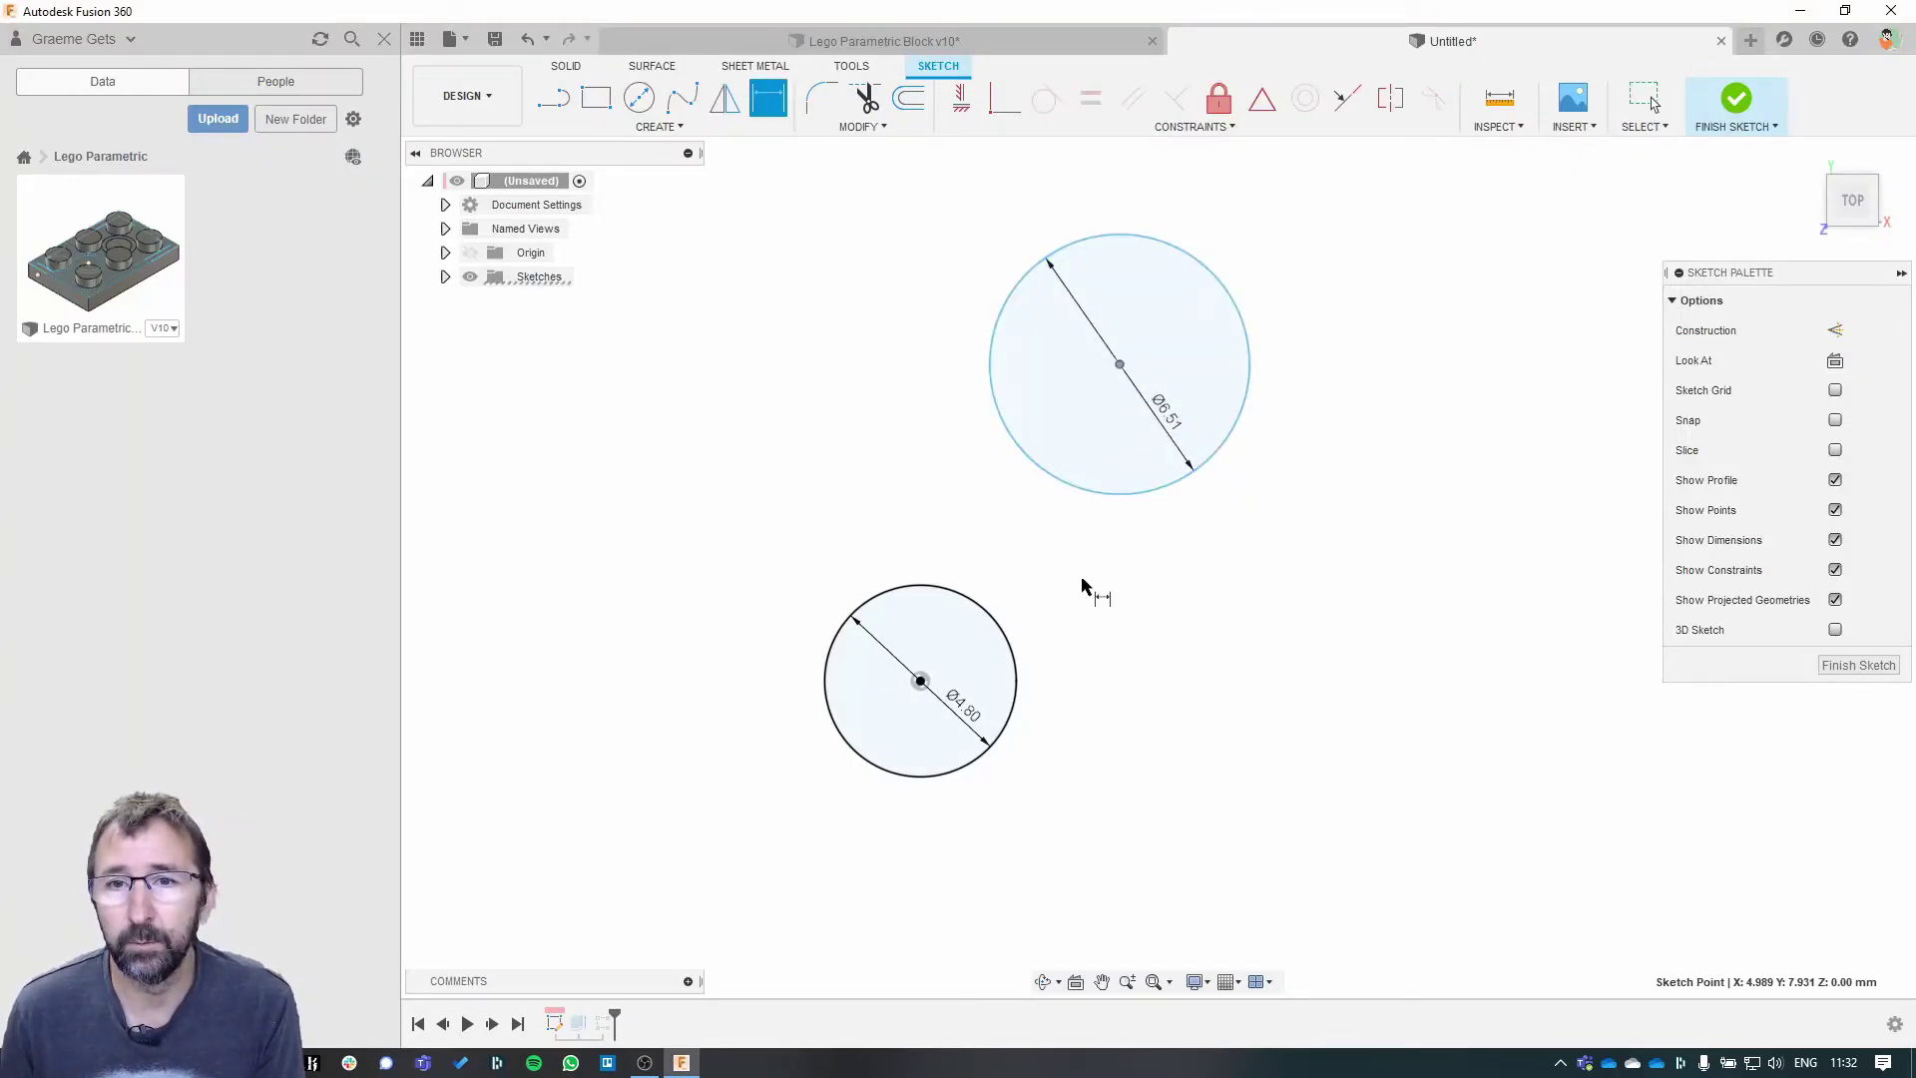
click(920, 681)
click(1173, 630)
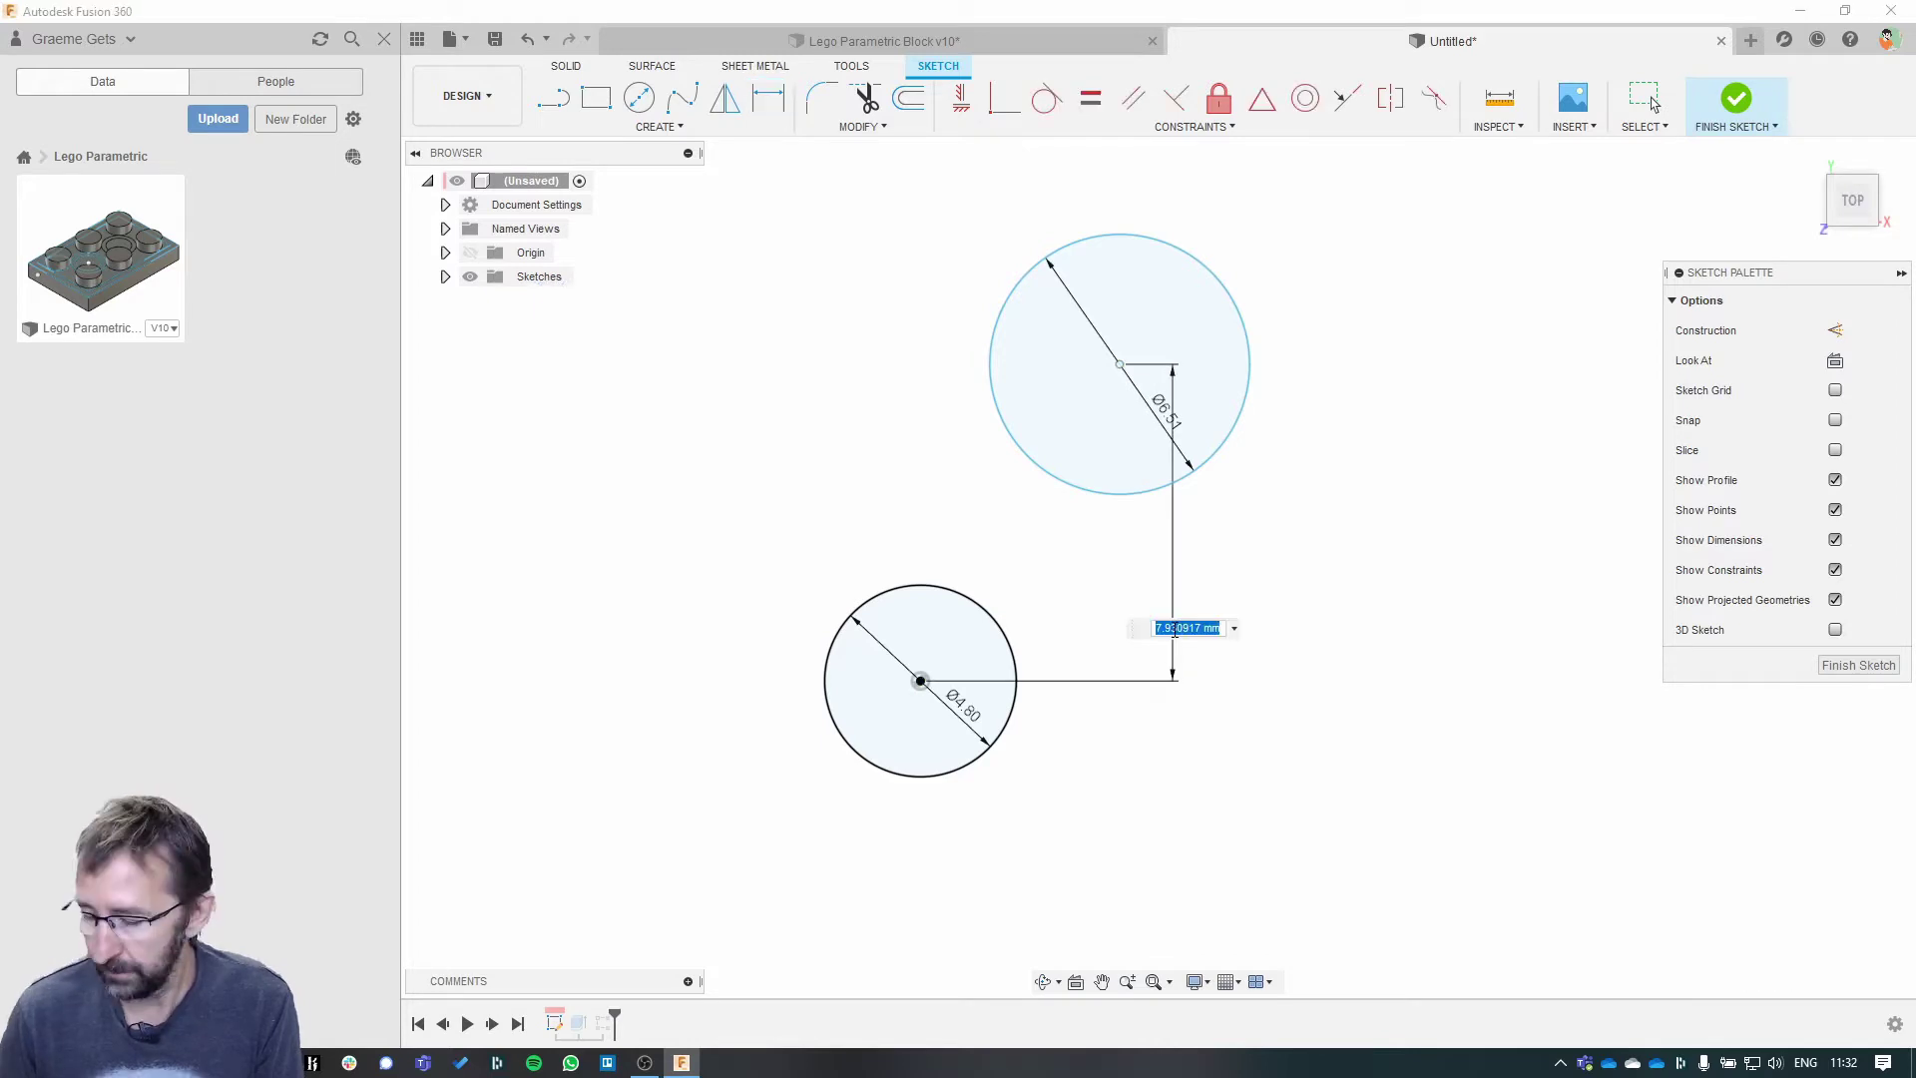
text(4)
key(Return)
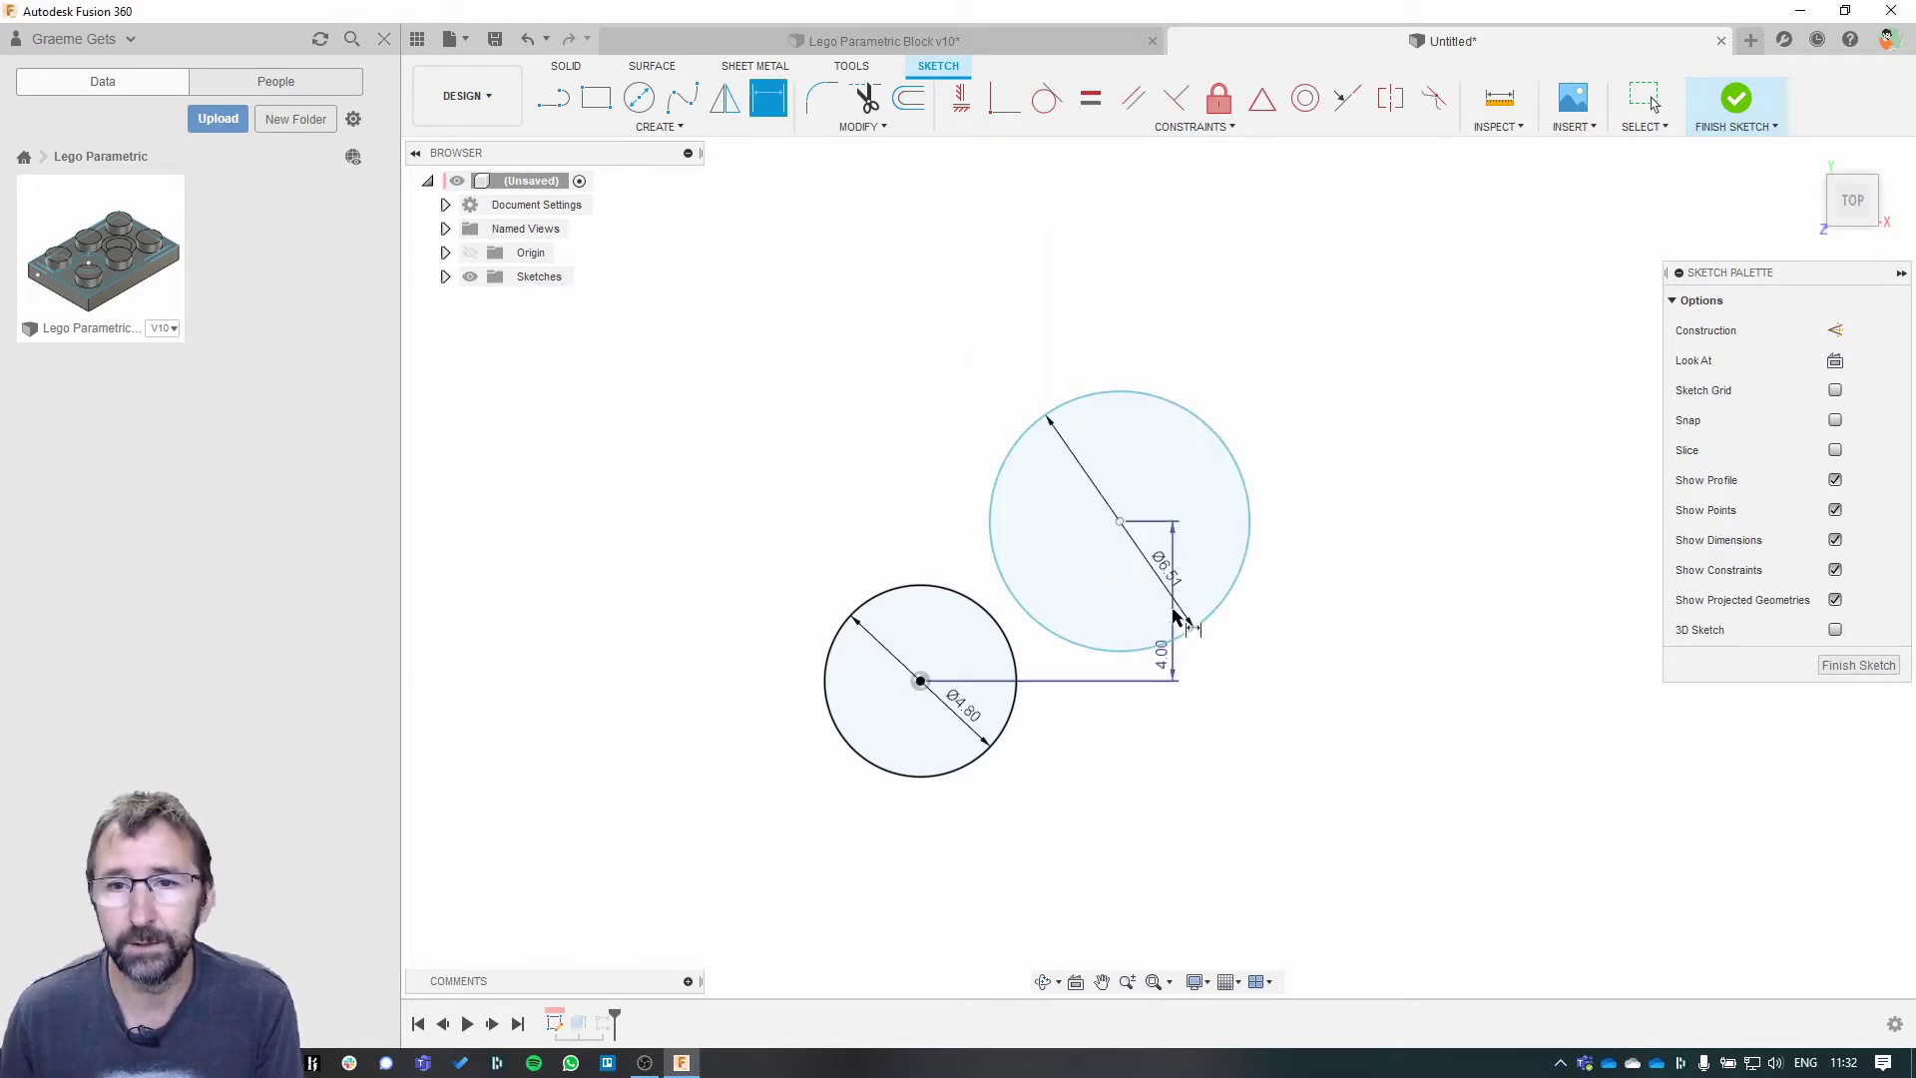
- Dimension the horizontal distance between the centres of the two circles as 4 mm
click(1120, 521)
click(920, 681)
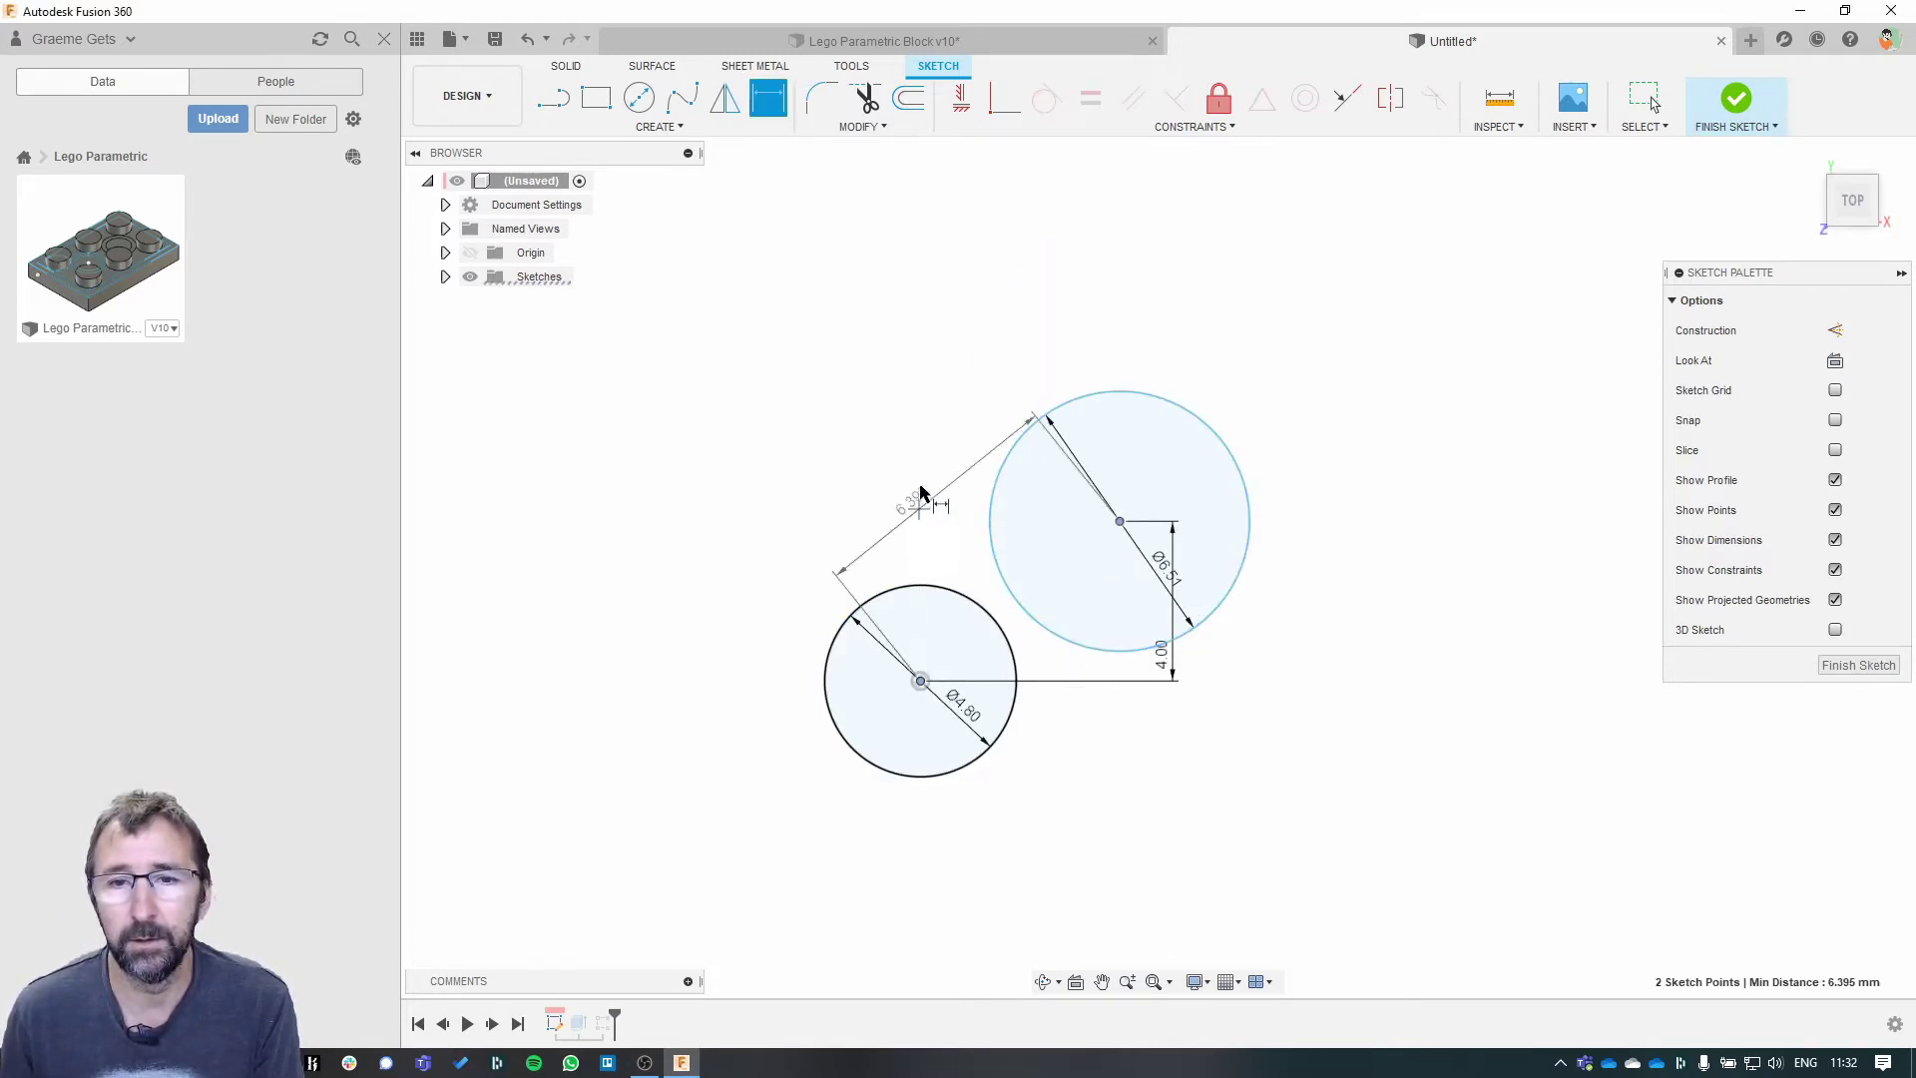
click(971, 345)
text(4)
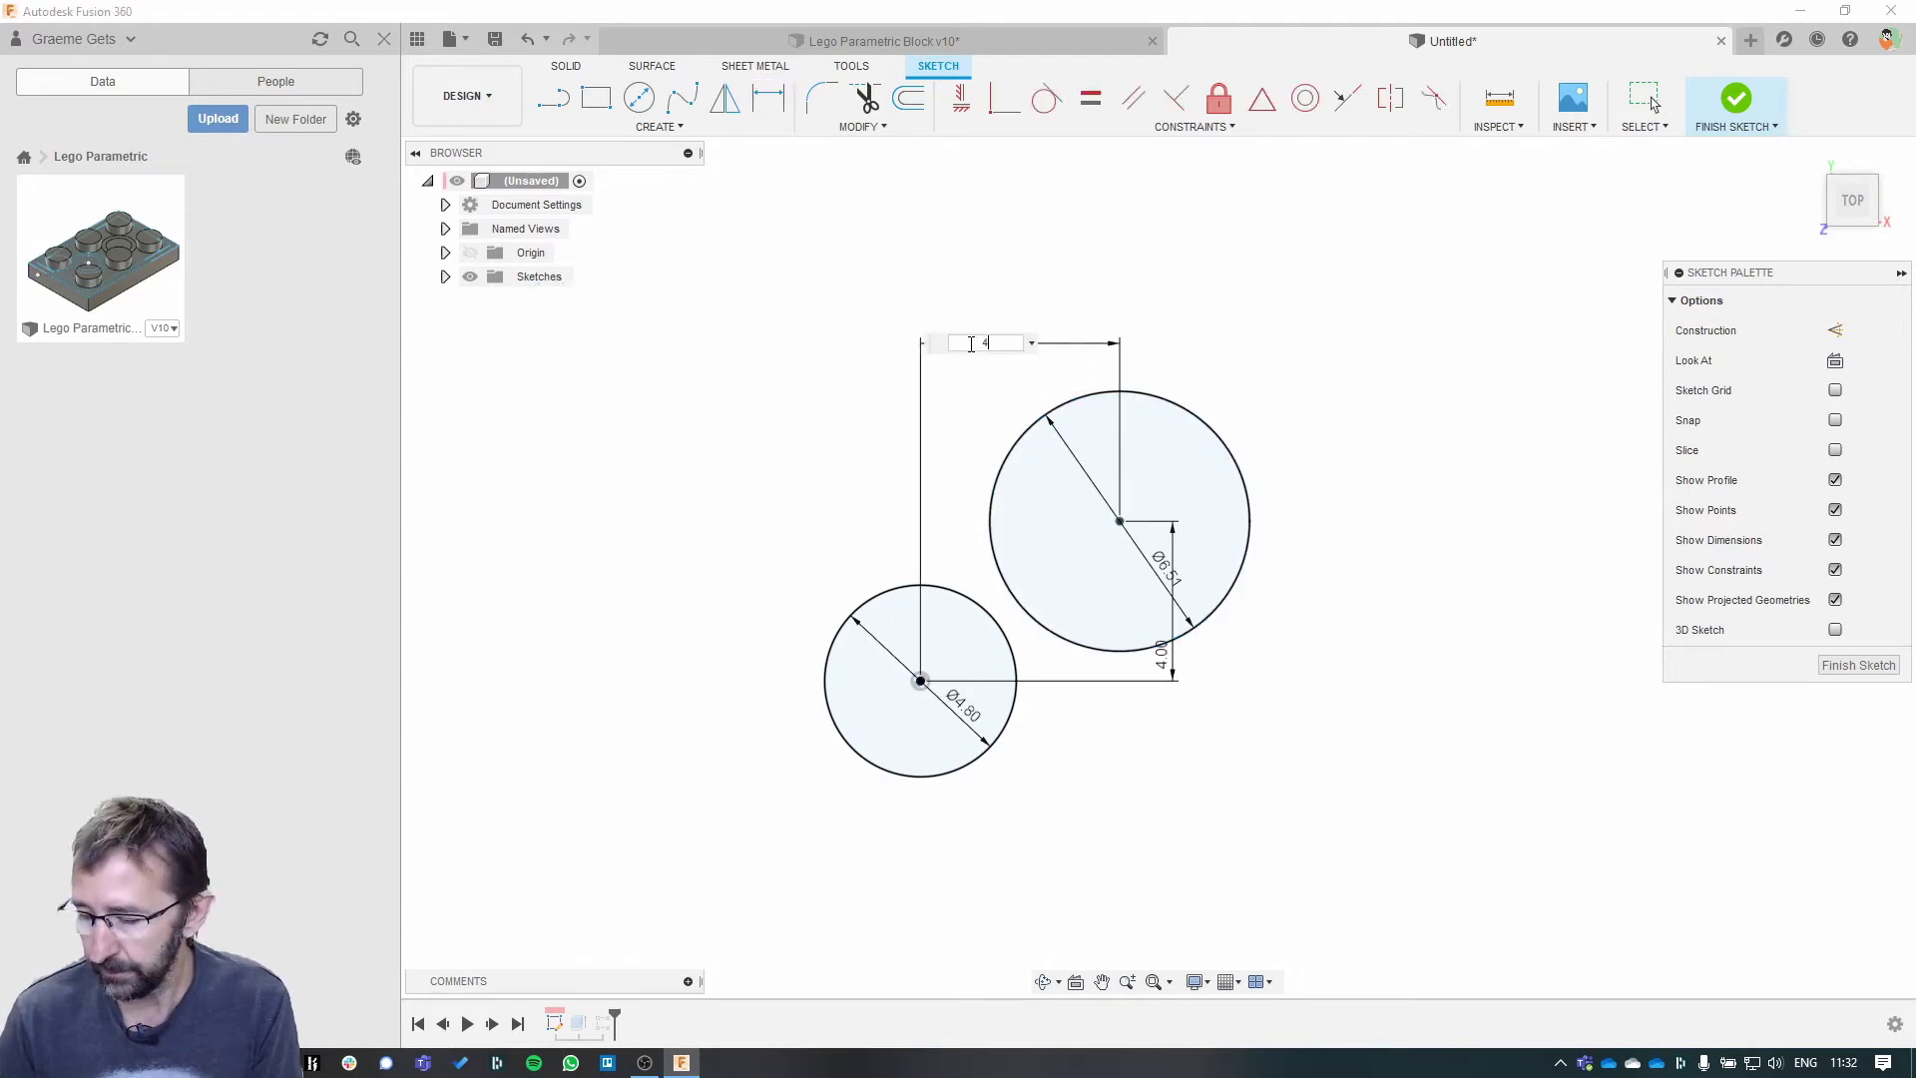
key(Return)
- Sketch a two-point rectangle that encloses both circles with clearance on all sides
scroll(934, 646, up, 4)
scroll(1009, 620, up, 2)
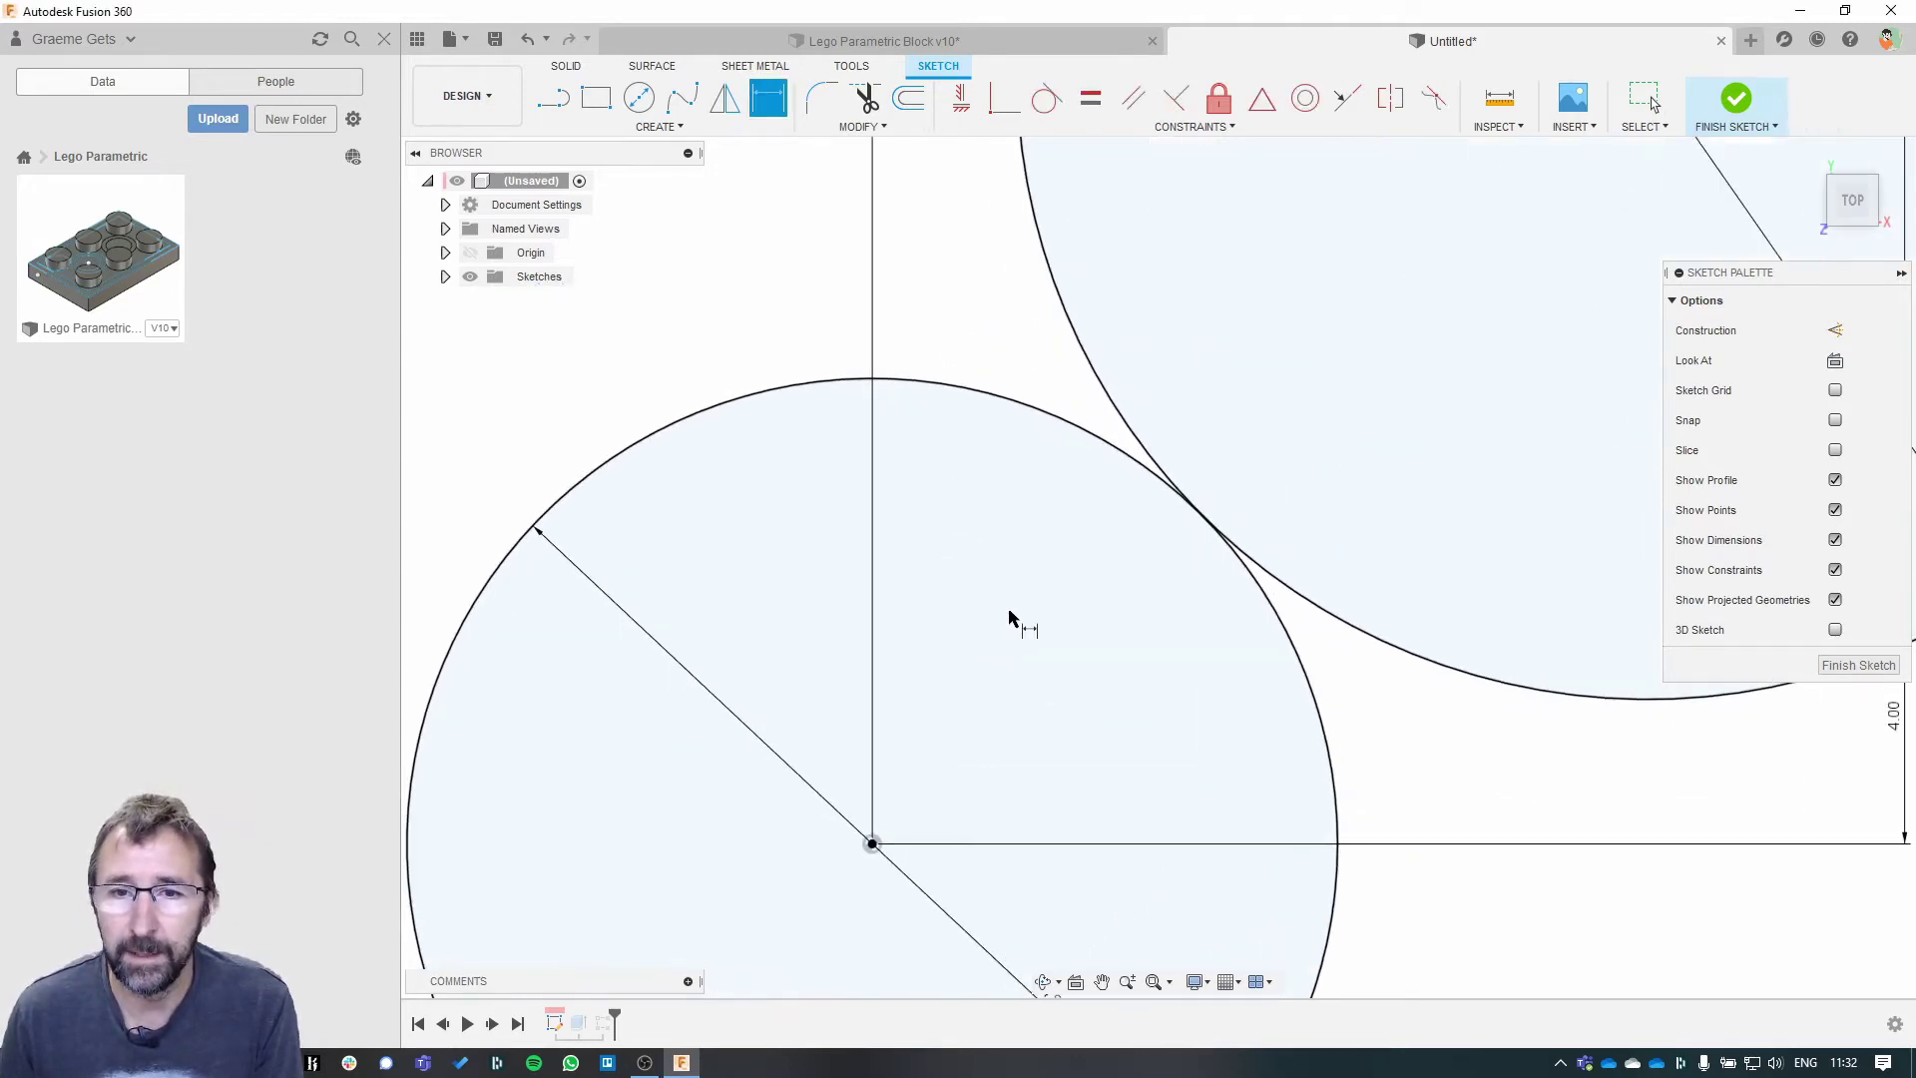
scroll(1121, 599, down, 6)
middle_drag(1516, 666, 1334, 595)
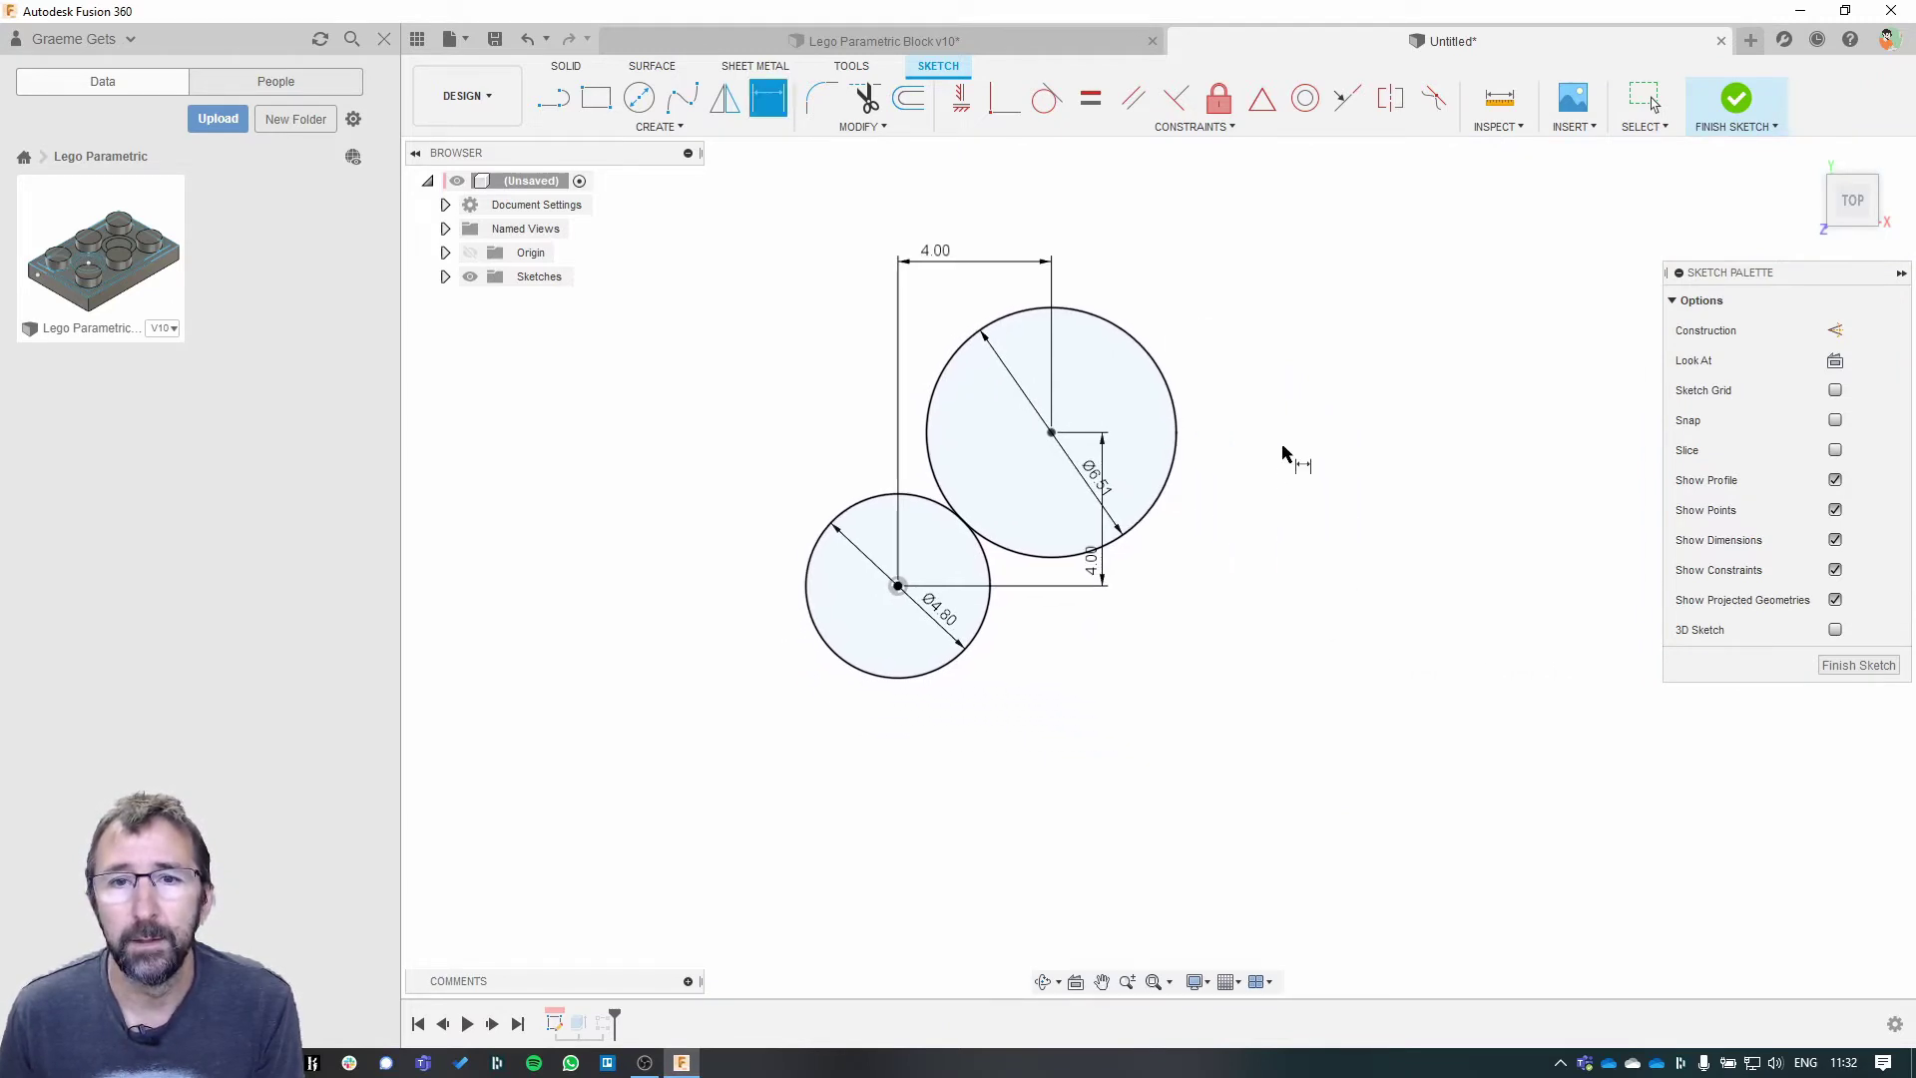
middle_drag(1313, 336, 1420, 410)
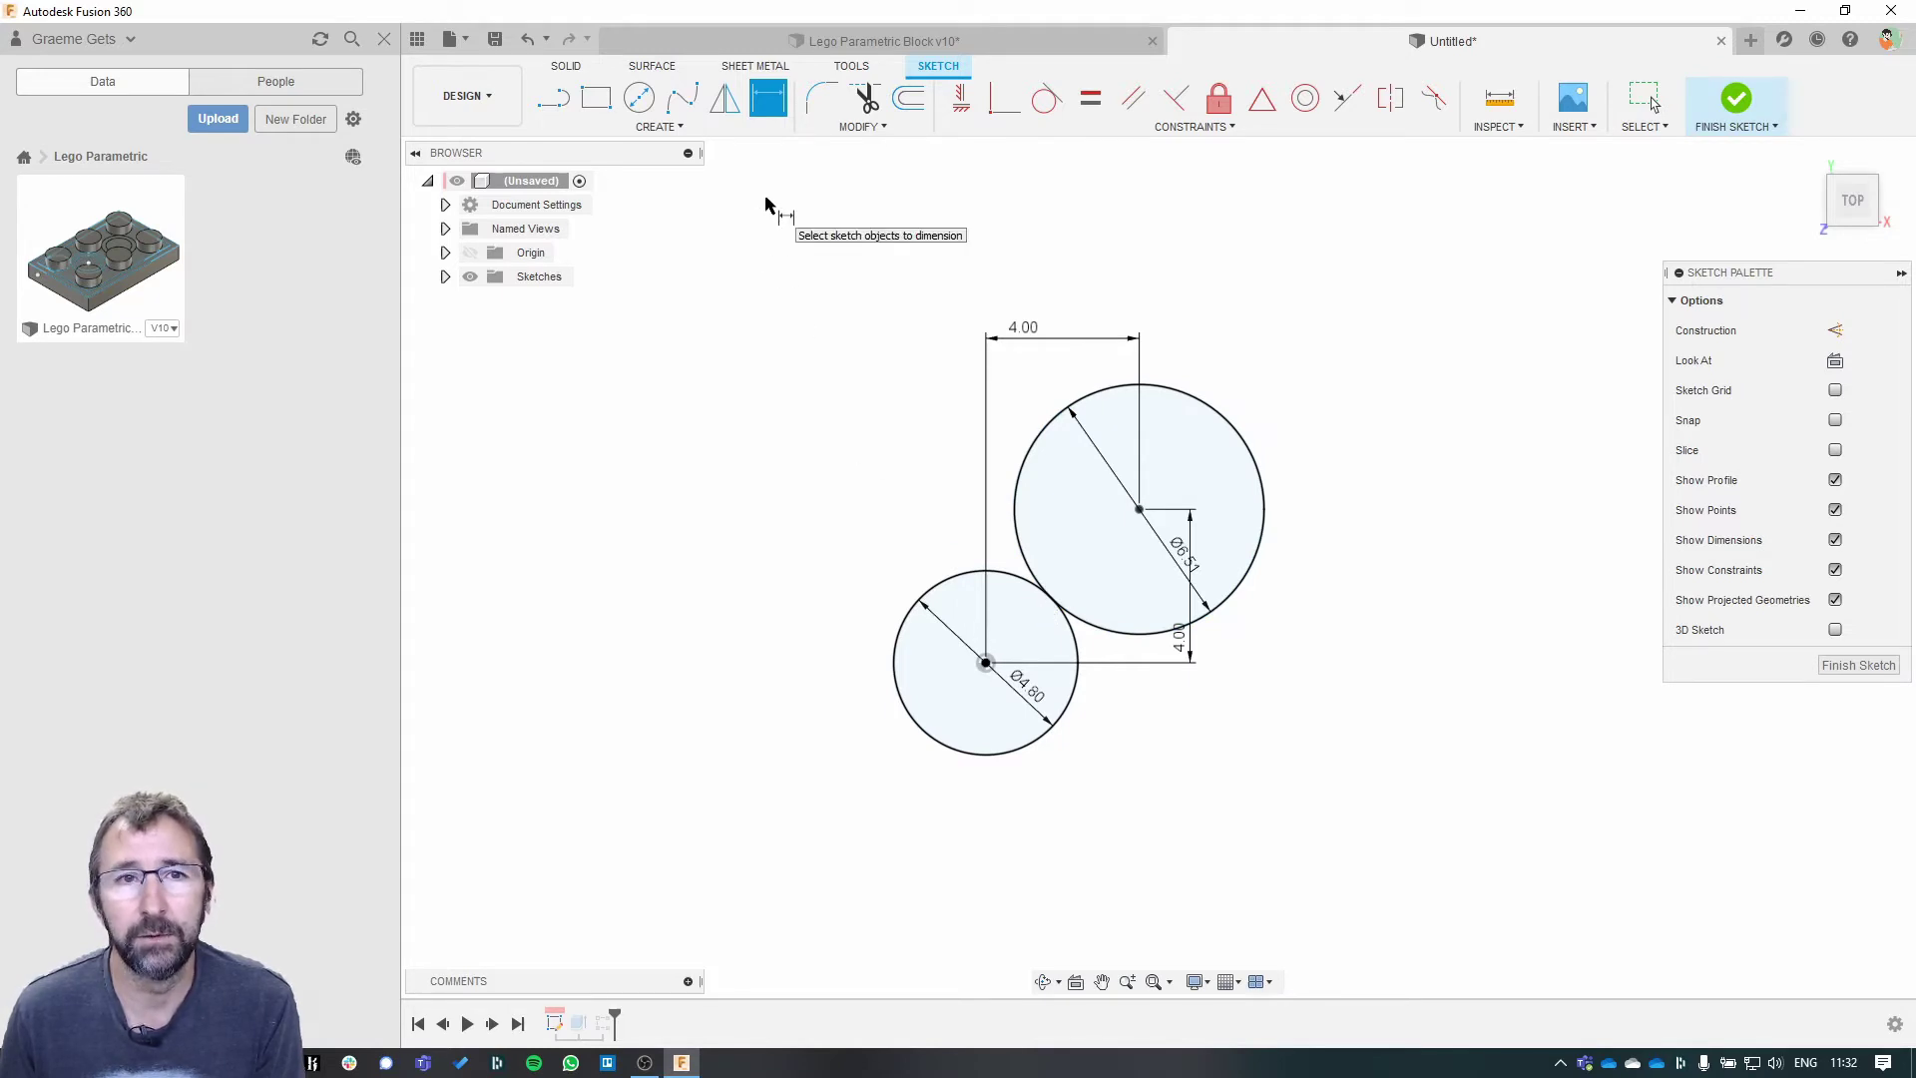
key(r)
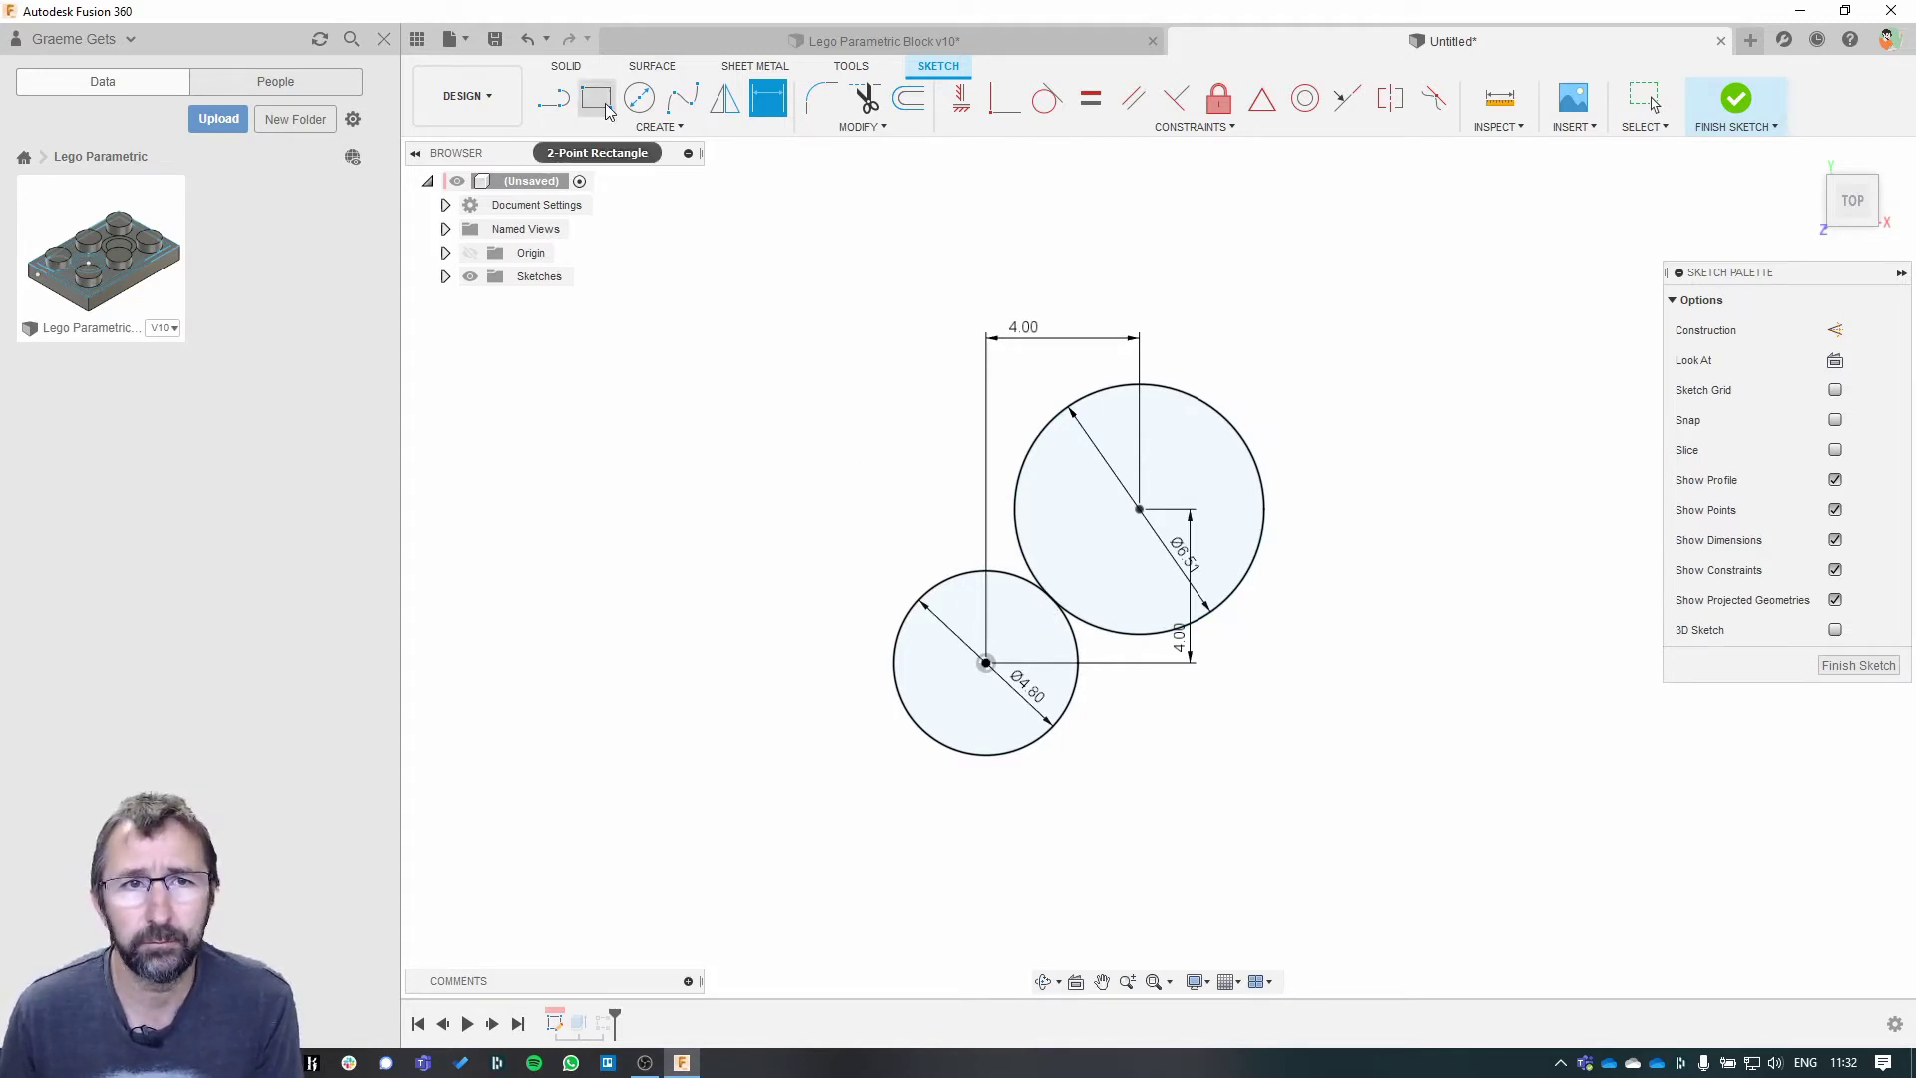
click(733, 215)
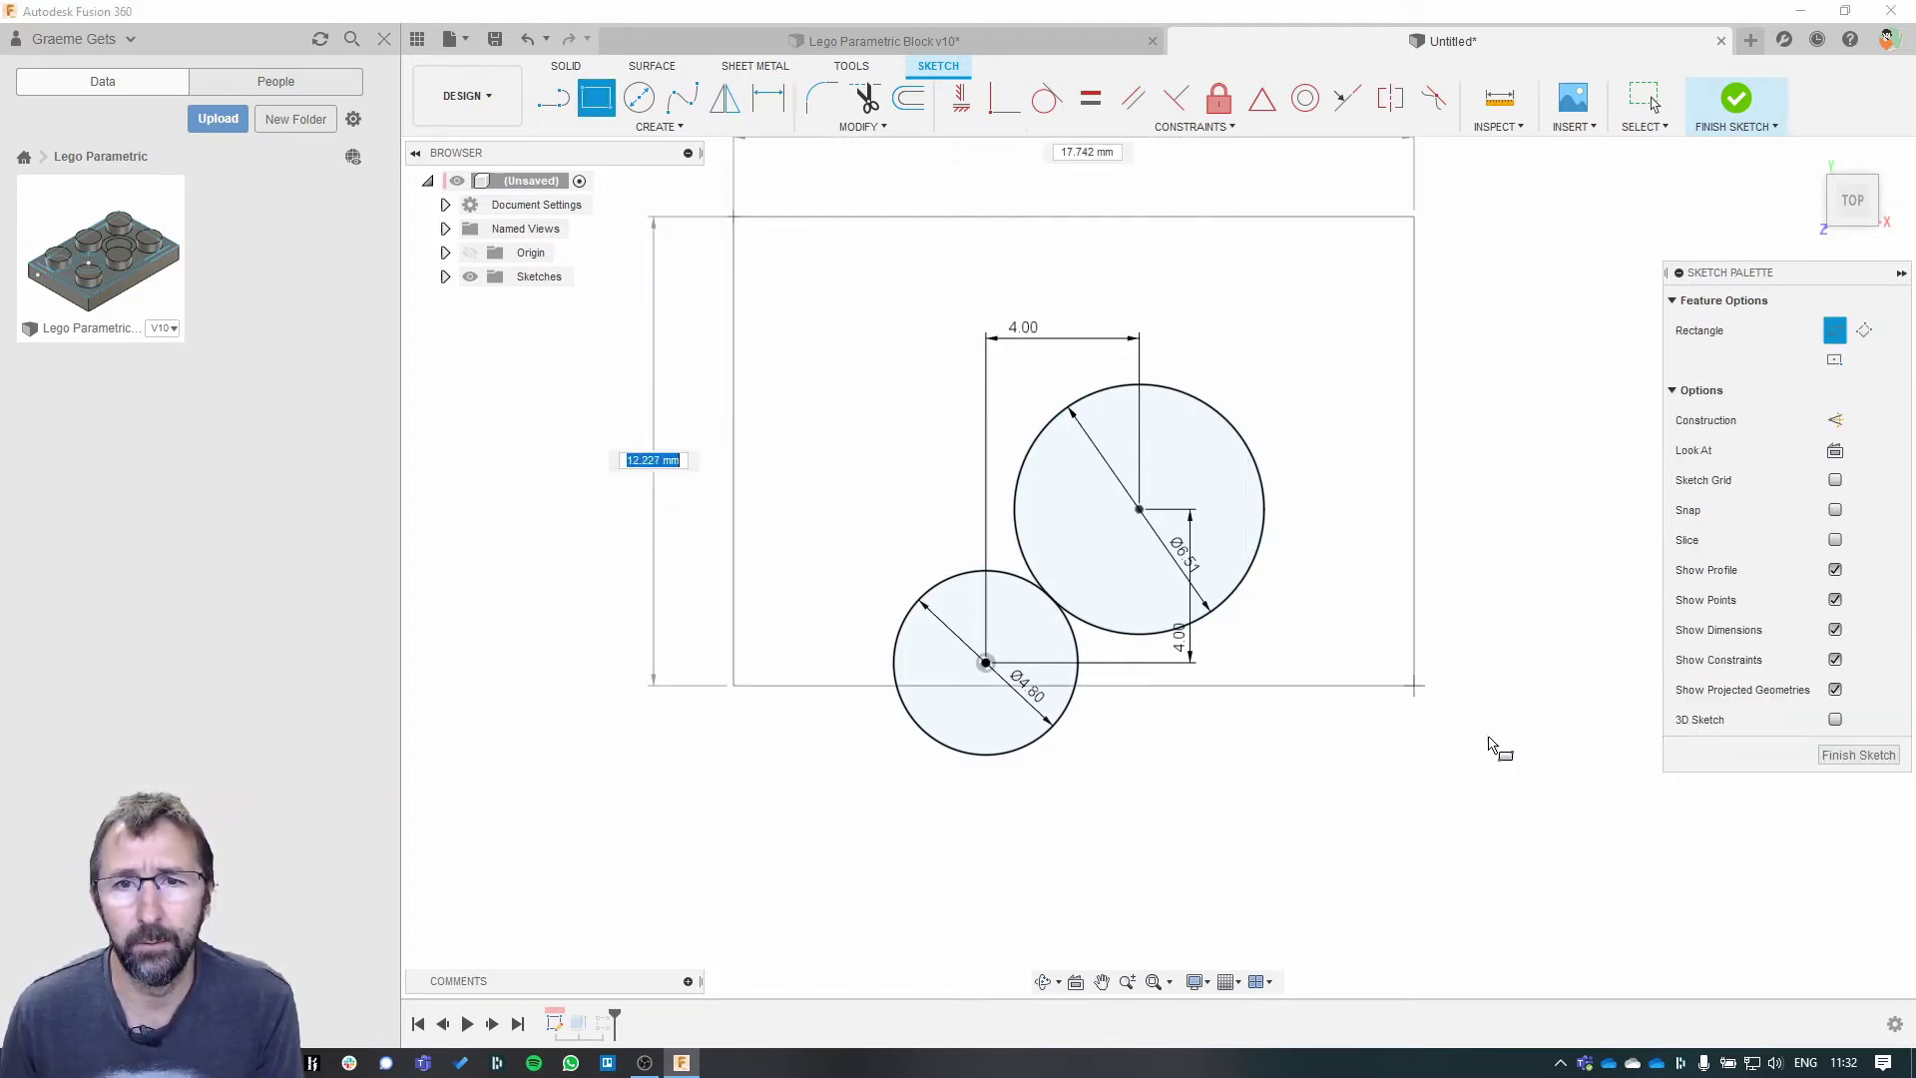
click(1510, 848)
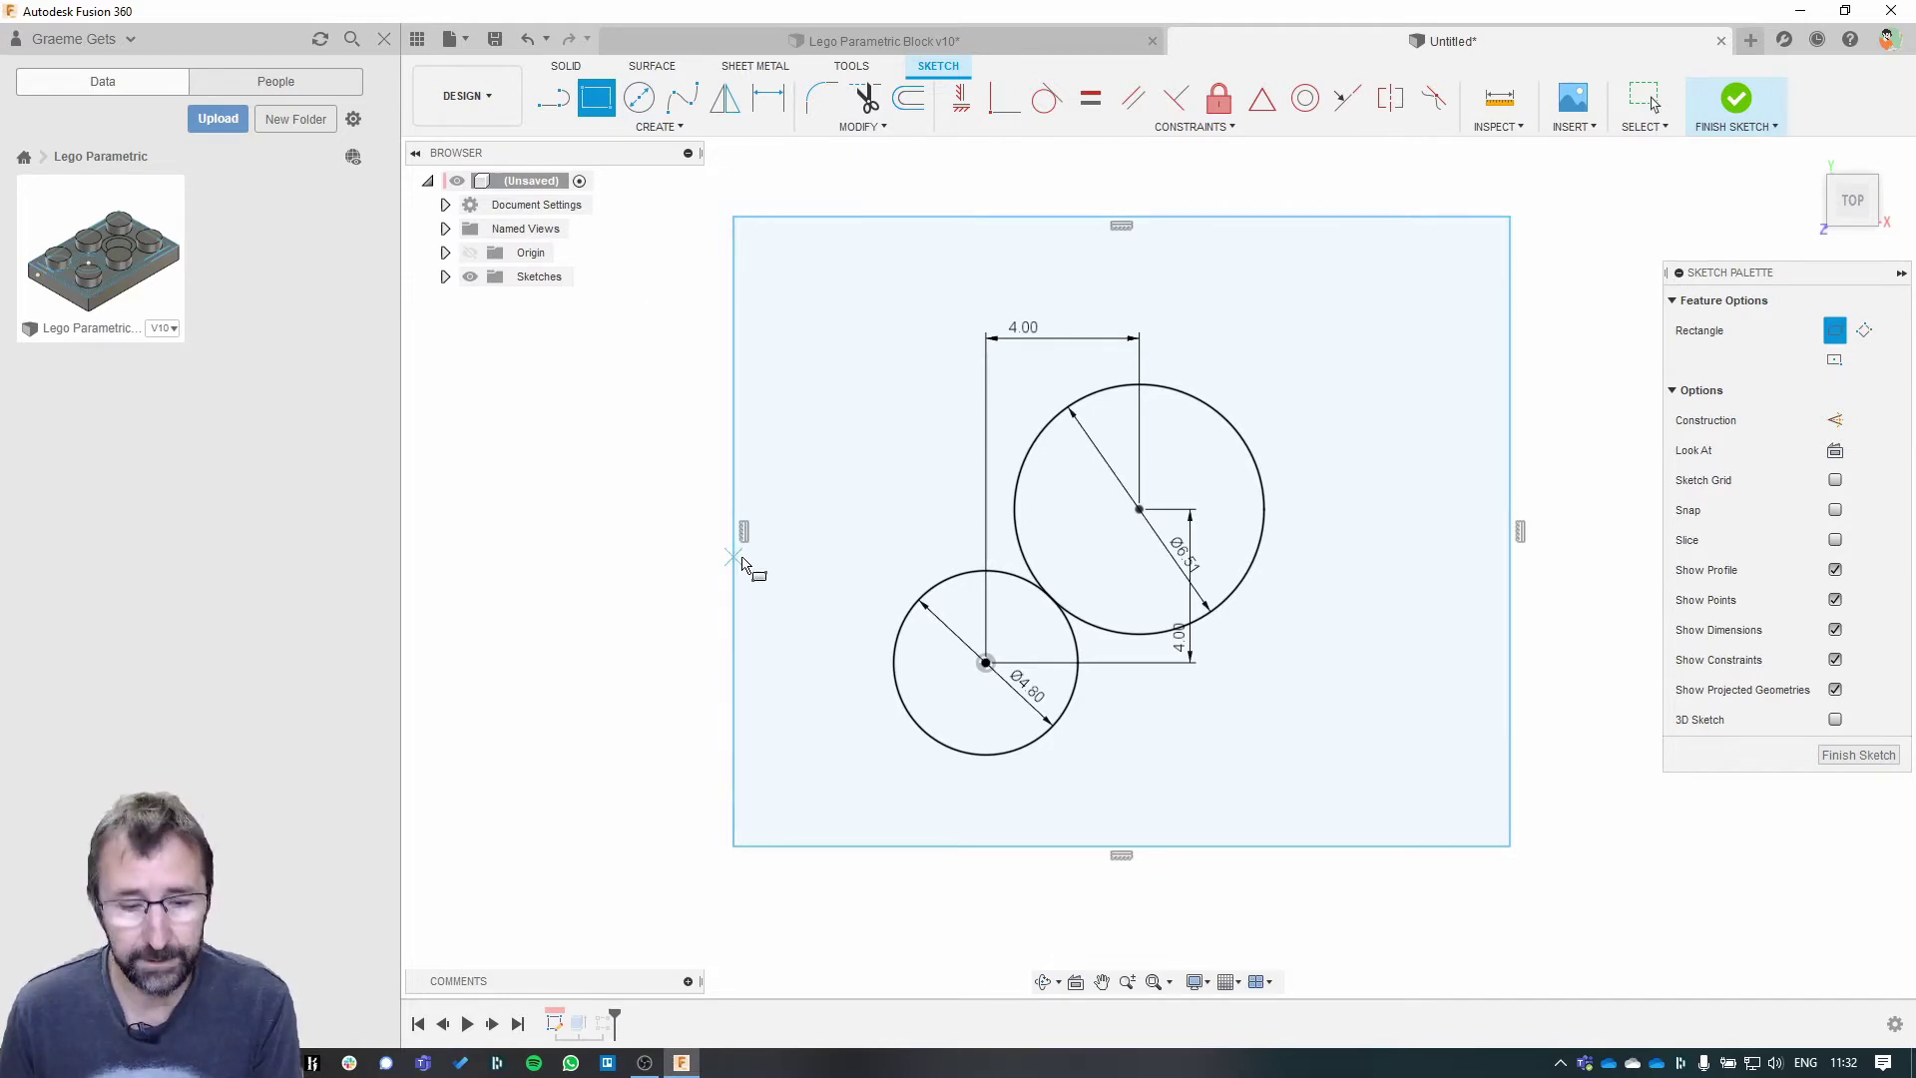
- Check the brick drawing in the browser and dimension the rectangle's left edge 3.9 mm from the small circle's centre
key(alt+Tab)
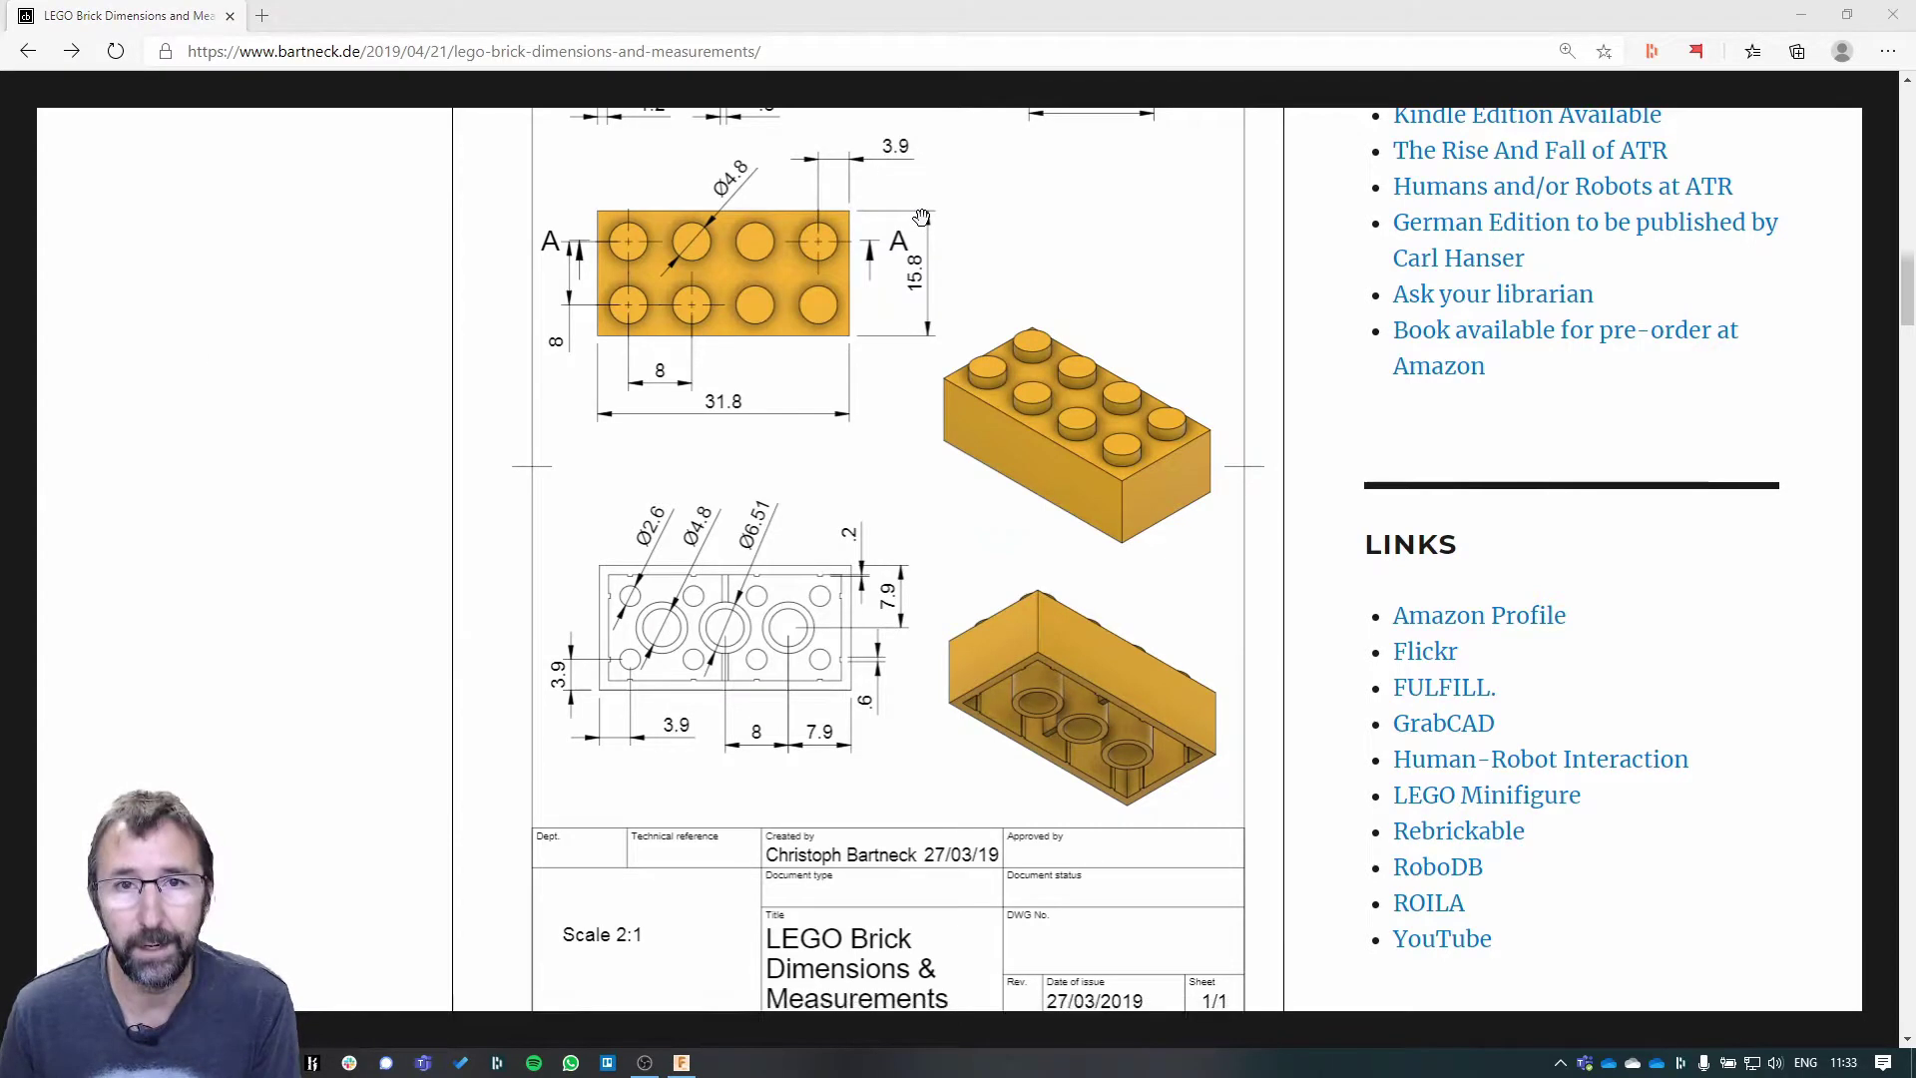
key(alt+Tab)
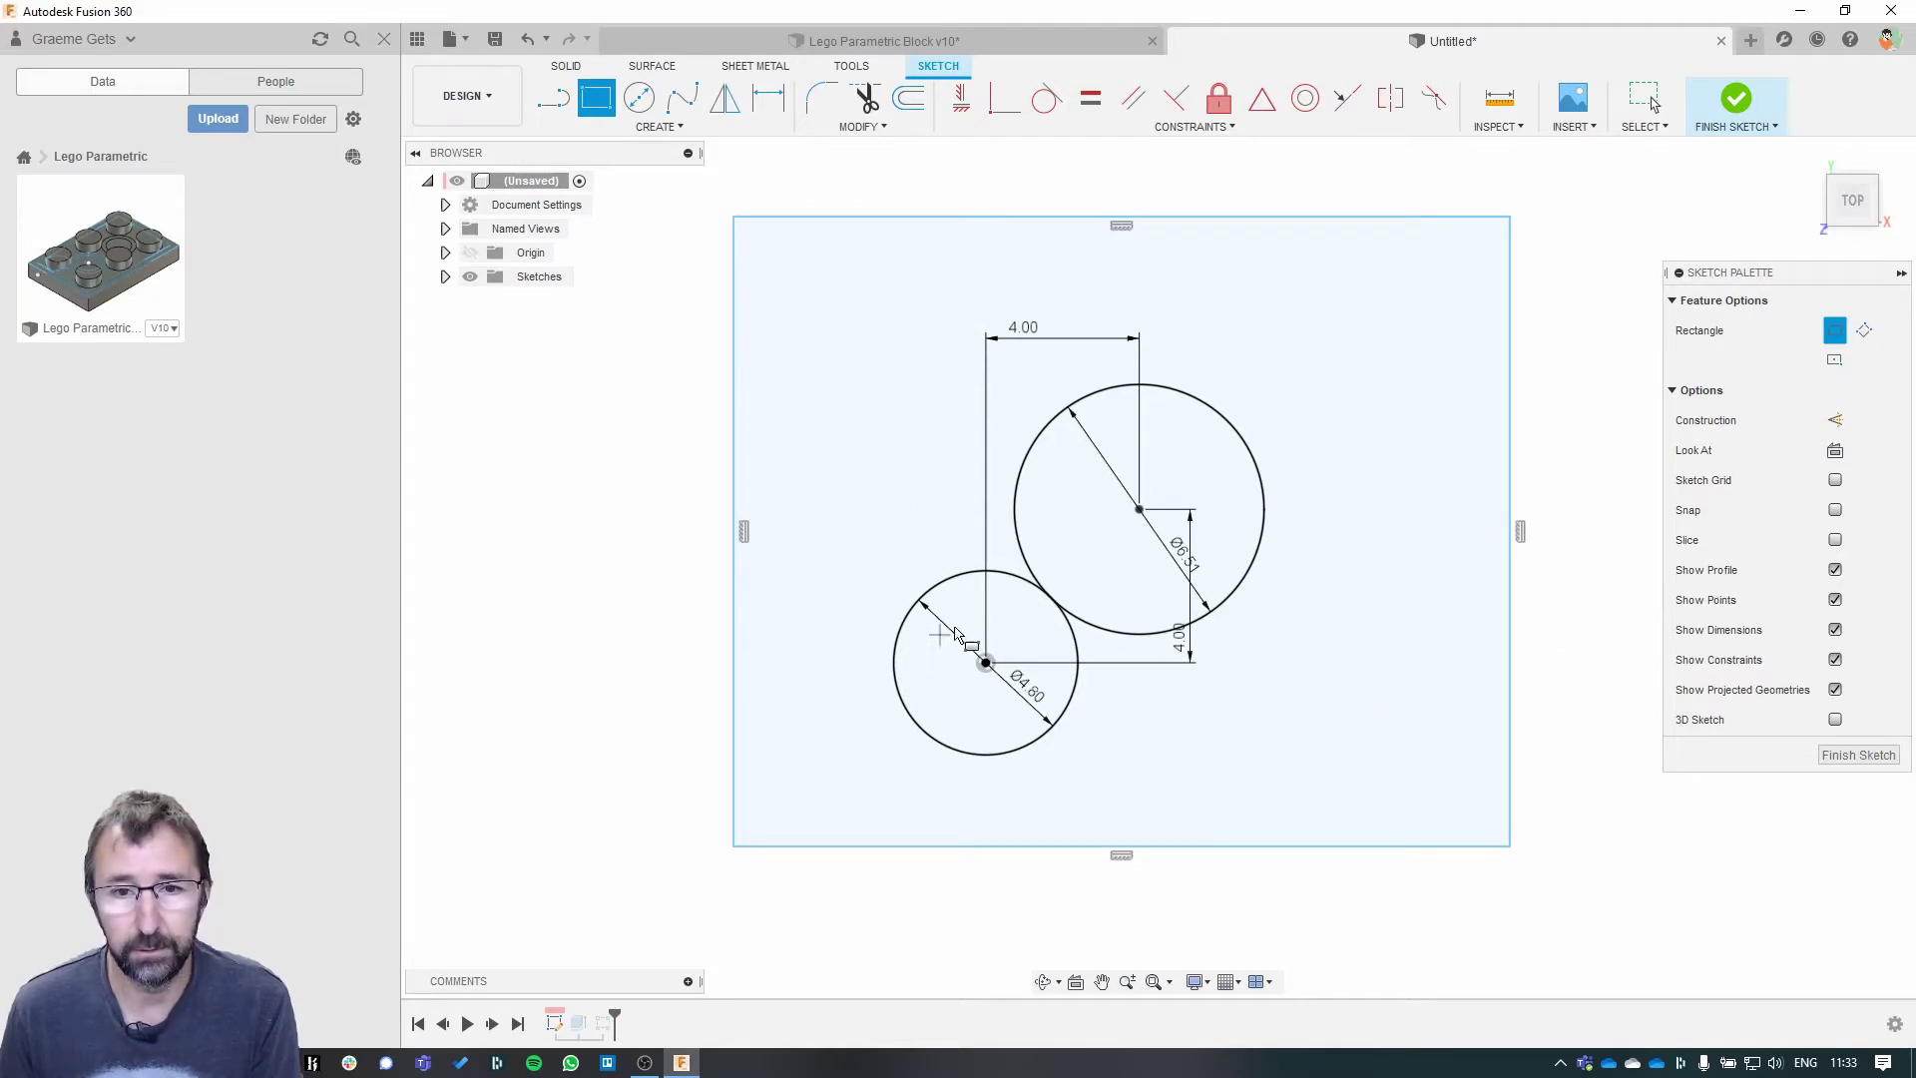
key(d)
click(733, 682)
click(985, 662)
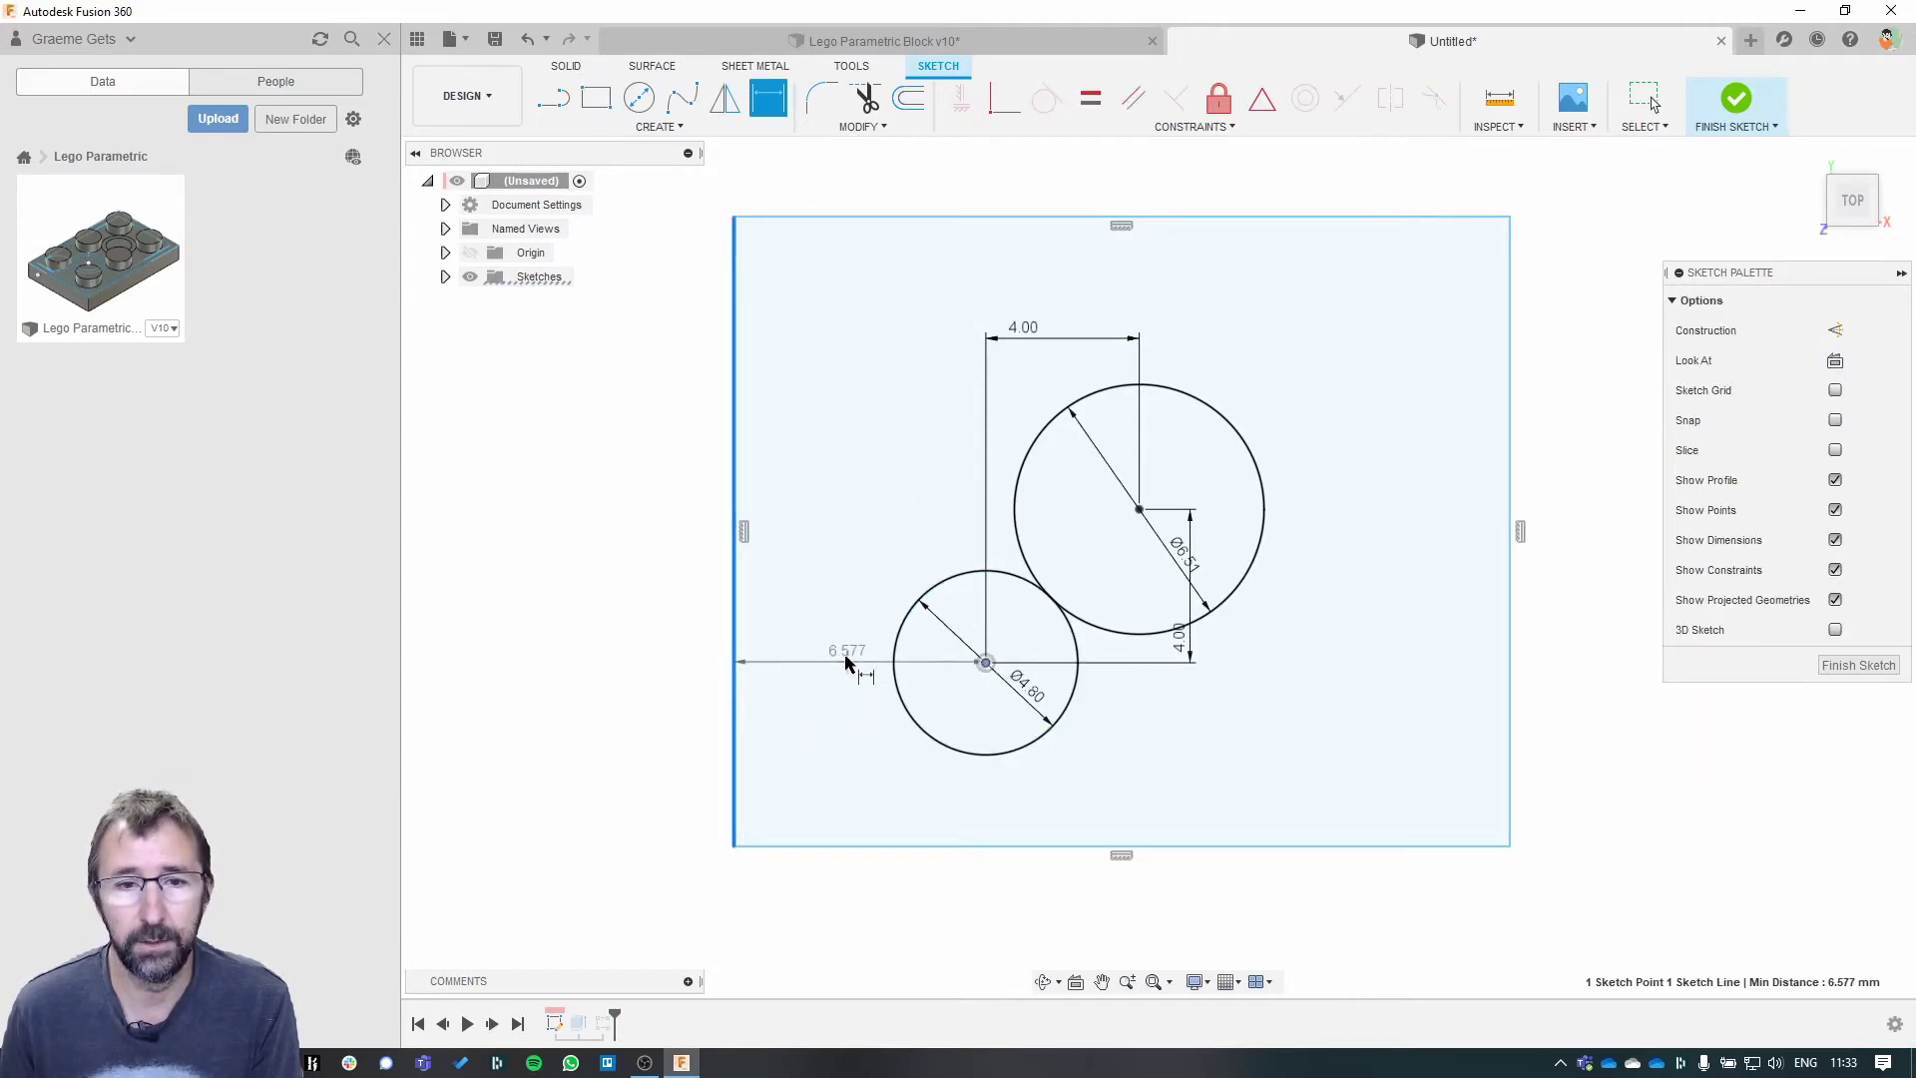
click(817, 650)
text(3.9)
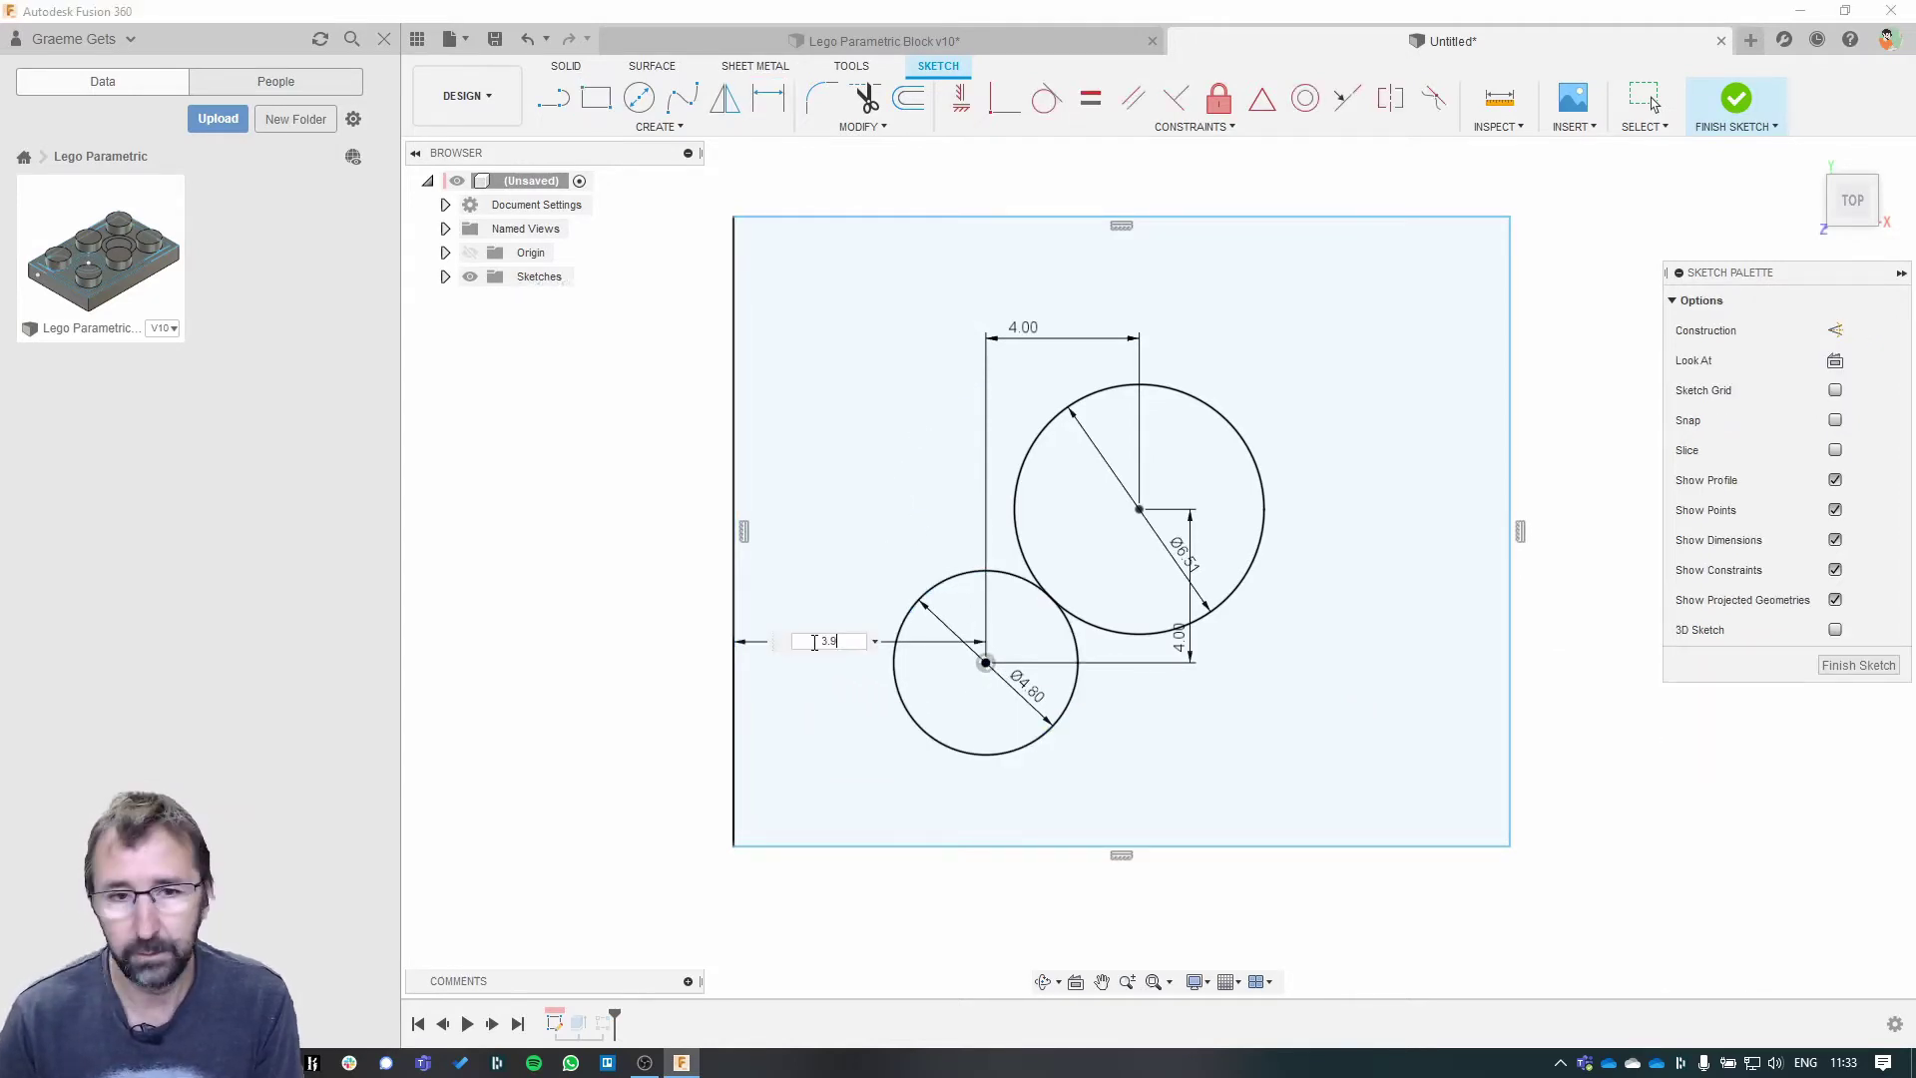
key(Return)
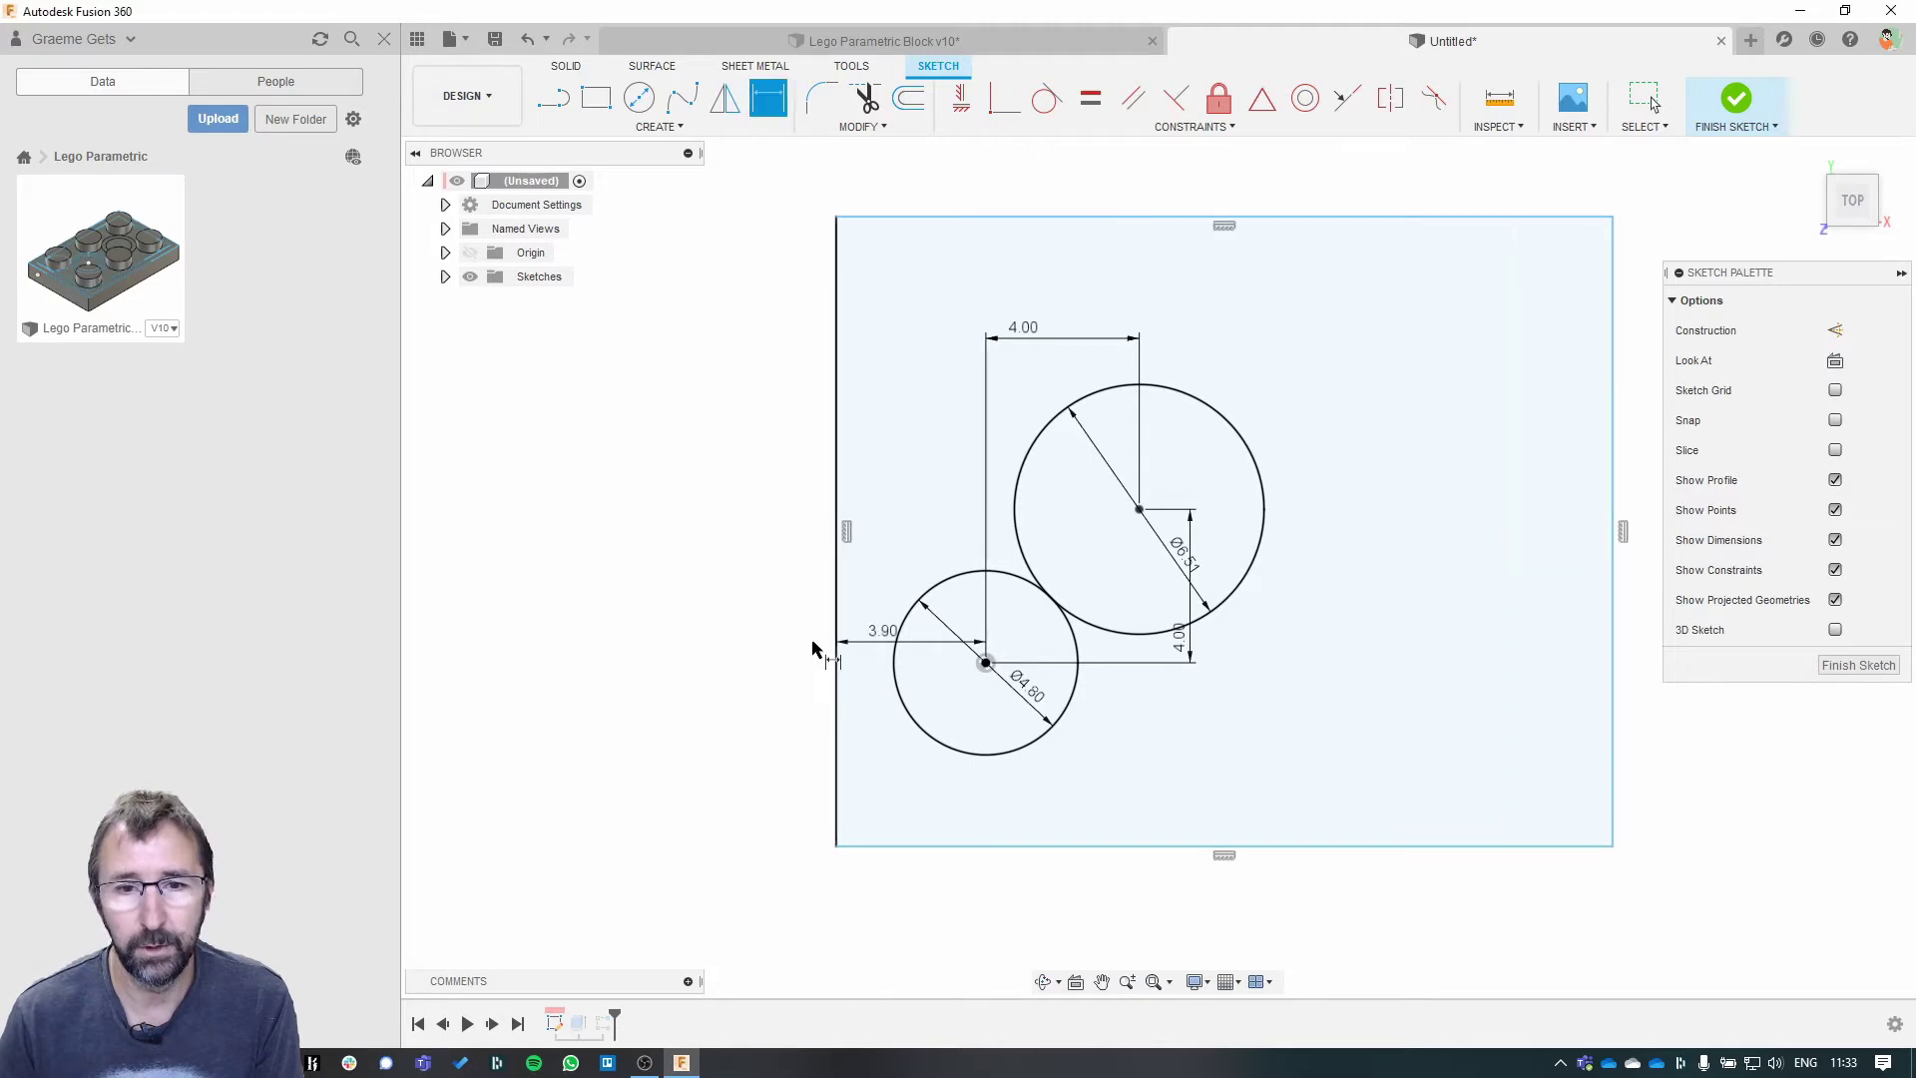
- Dimension the rectangle's lower edge 3.9 mm from the small circle's centre and align both edge dimensions with that centre
click(985, 663)
click(963, 847)
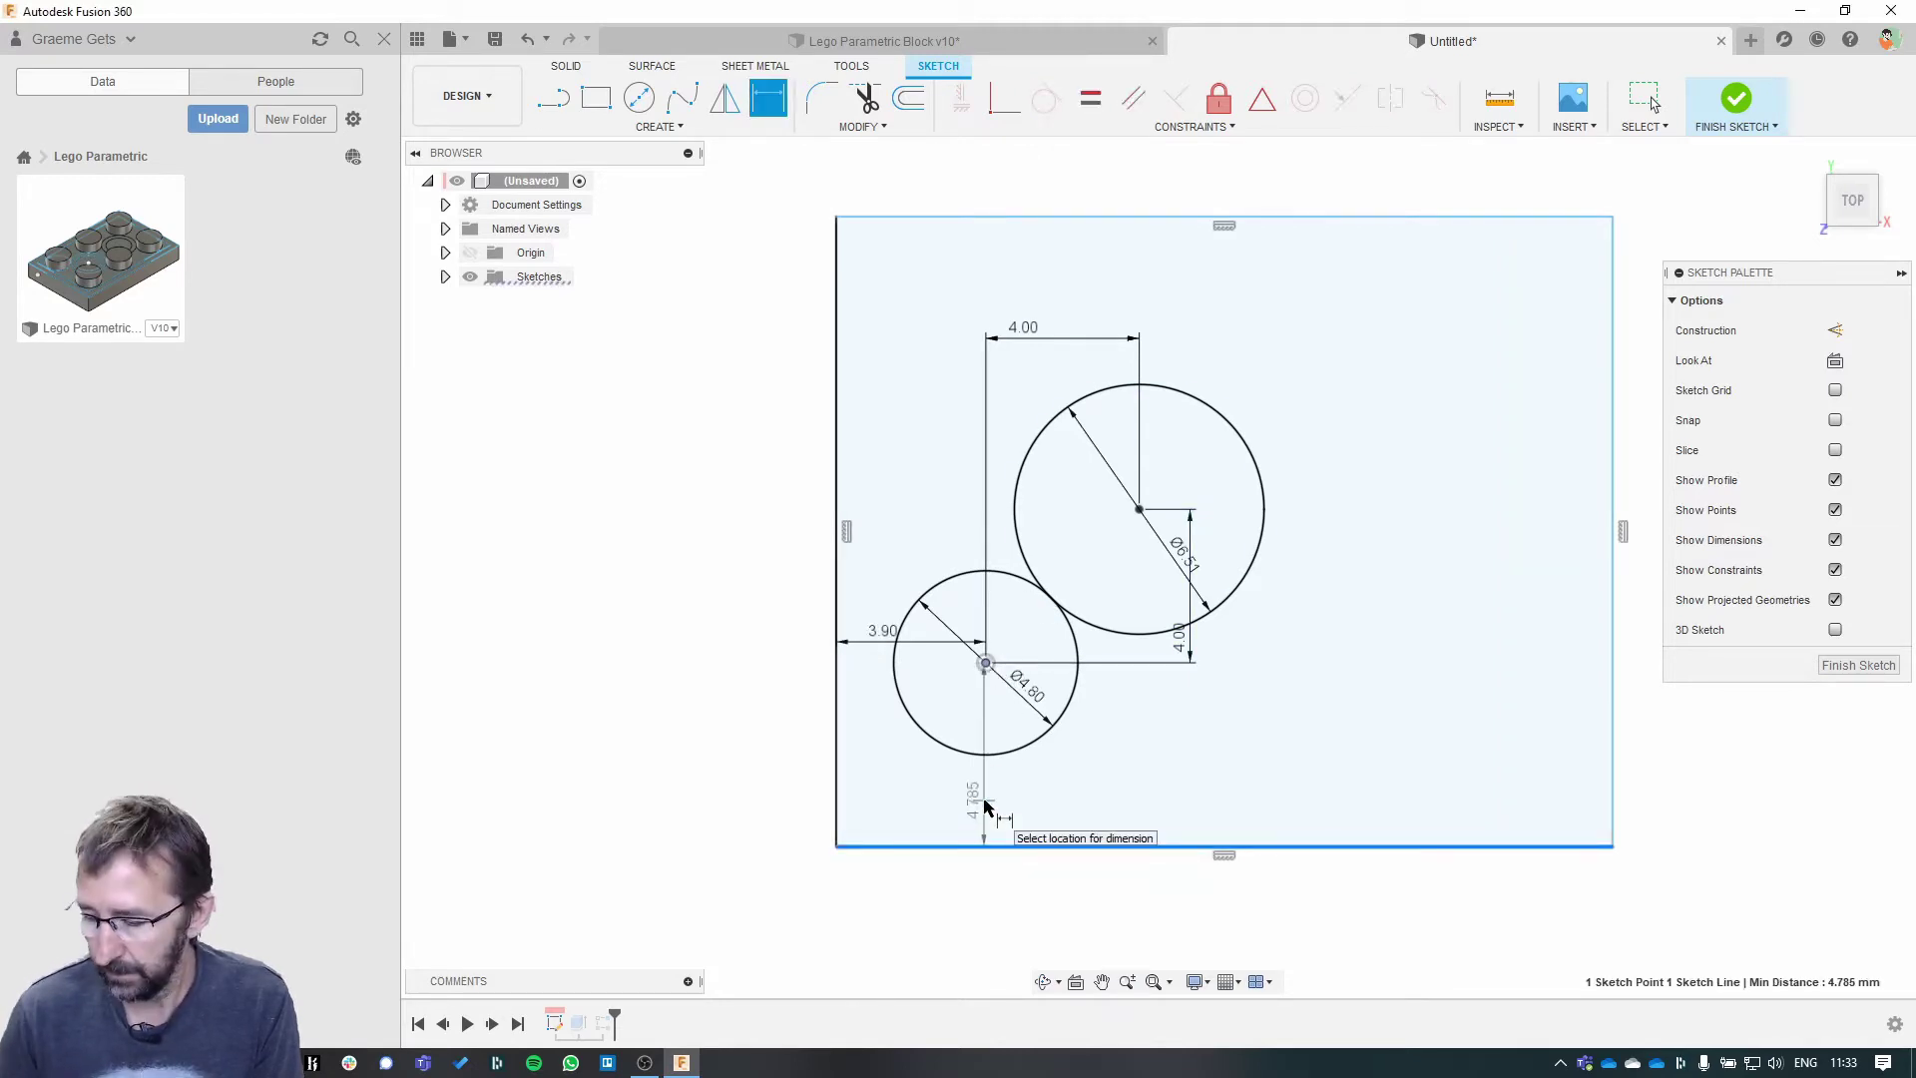
click(985, 806)
text(3.9)
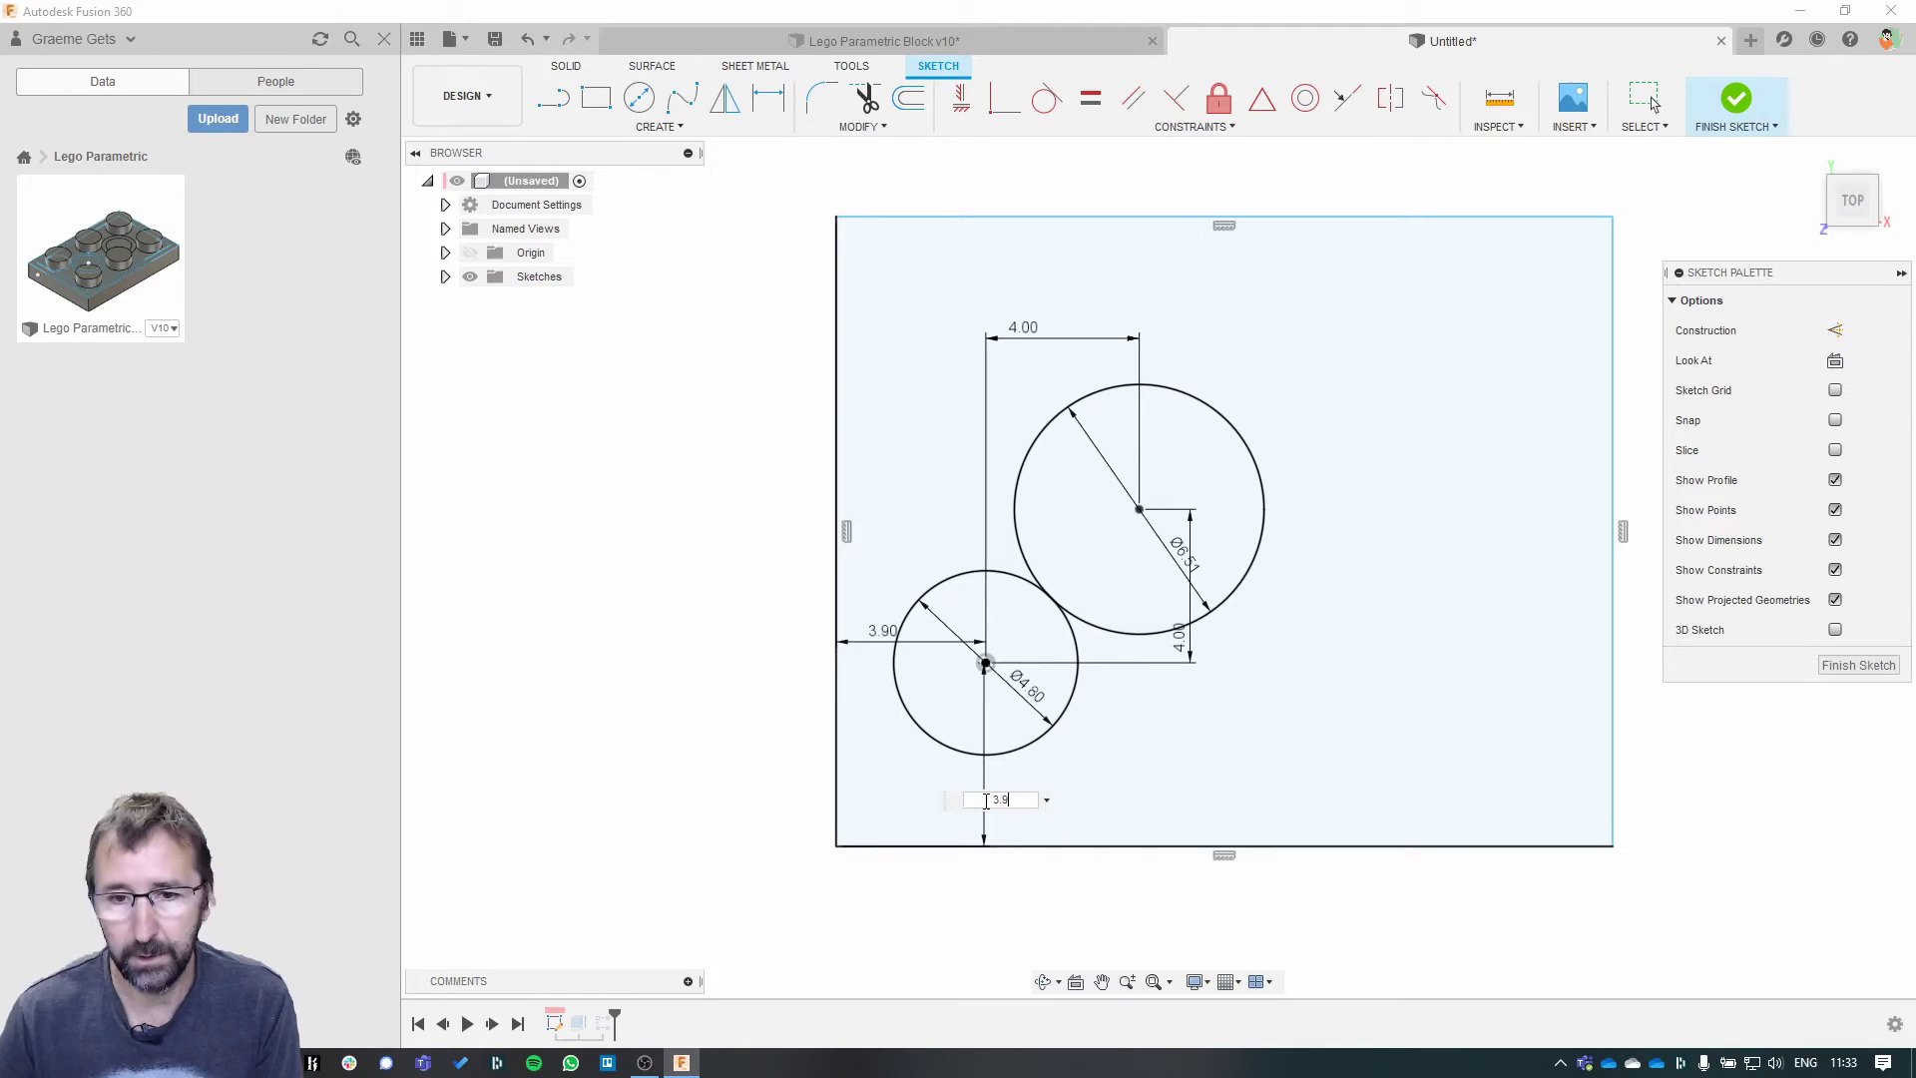
key(Return)
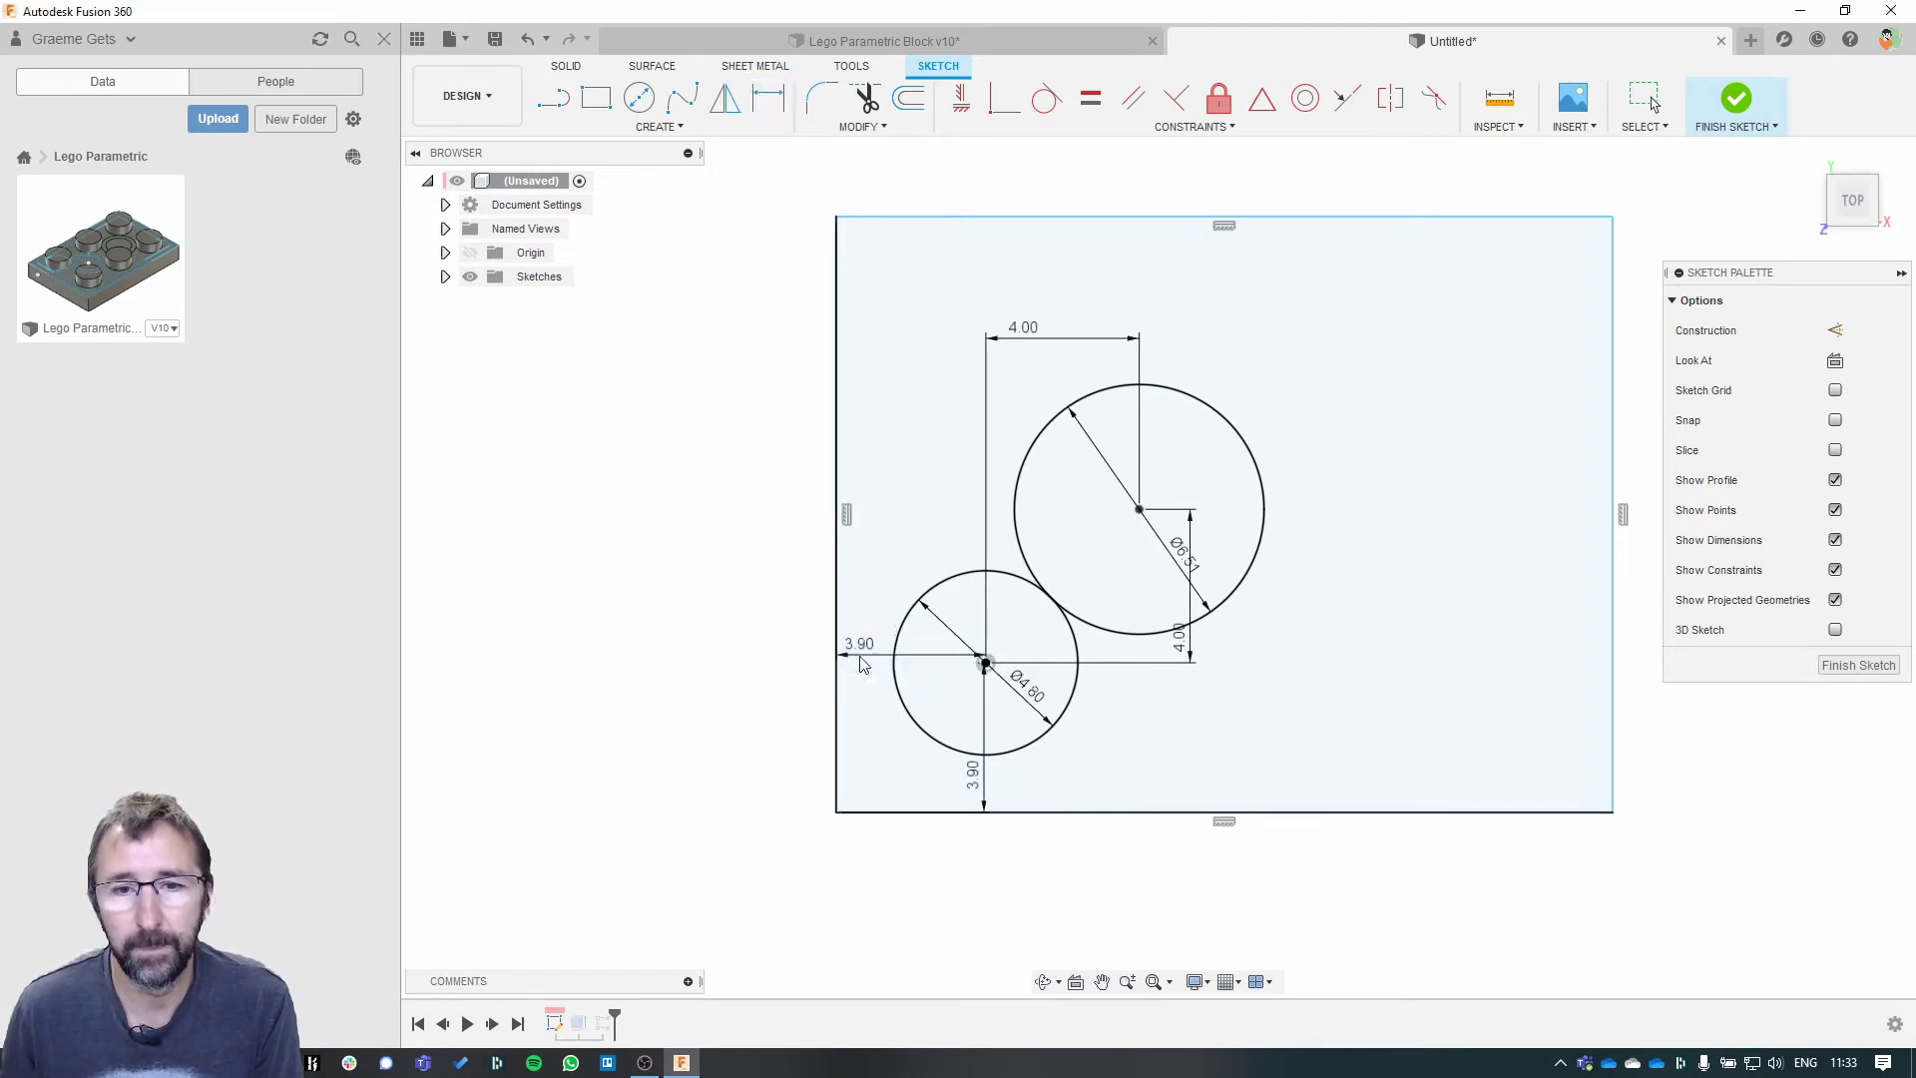
key(d)
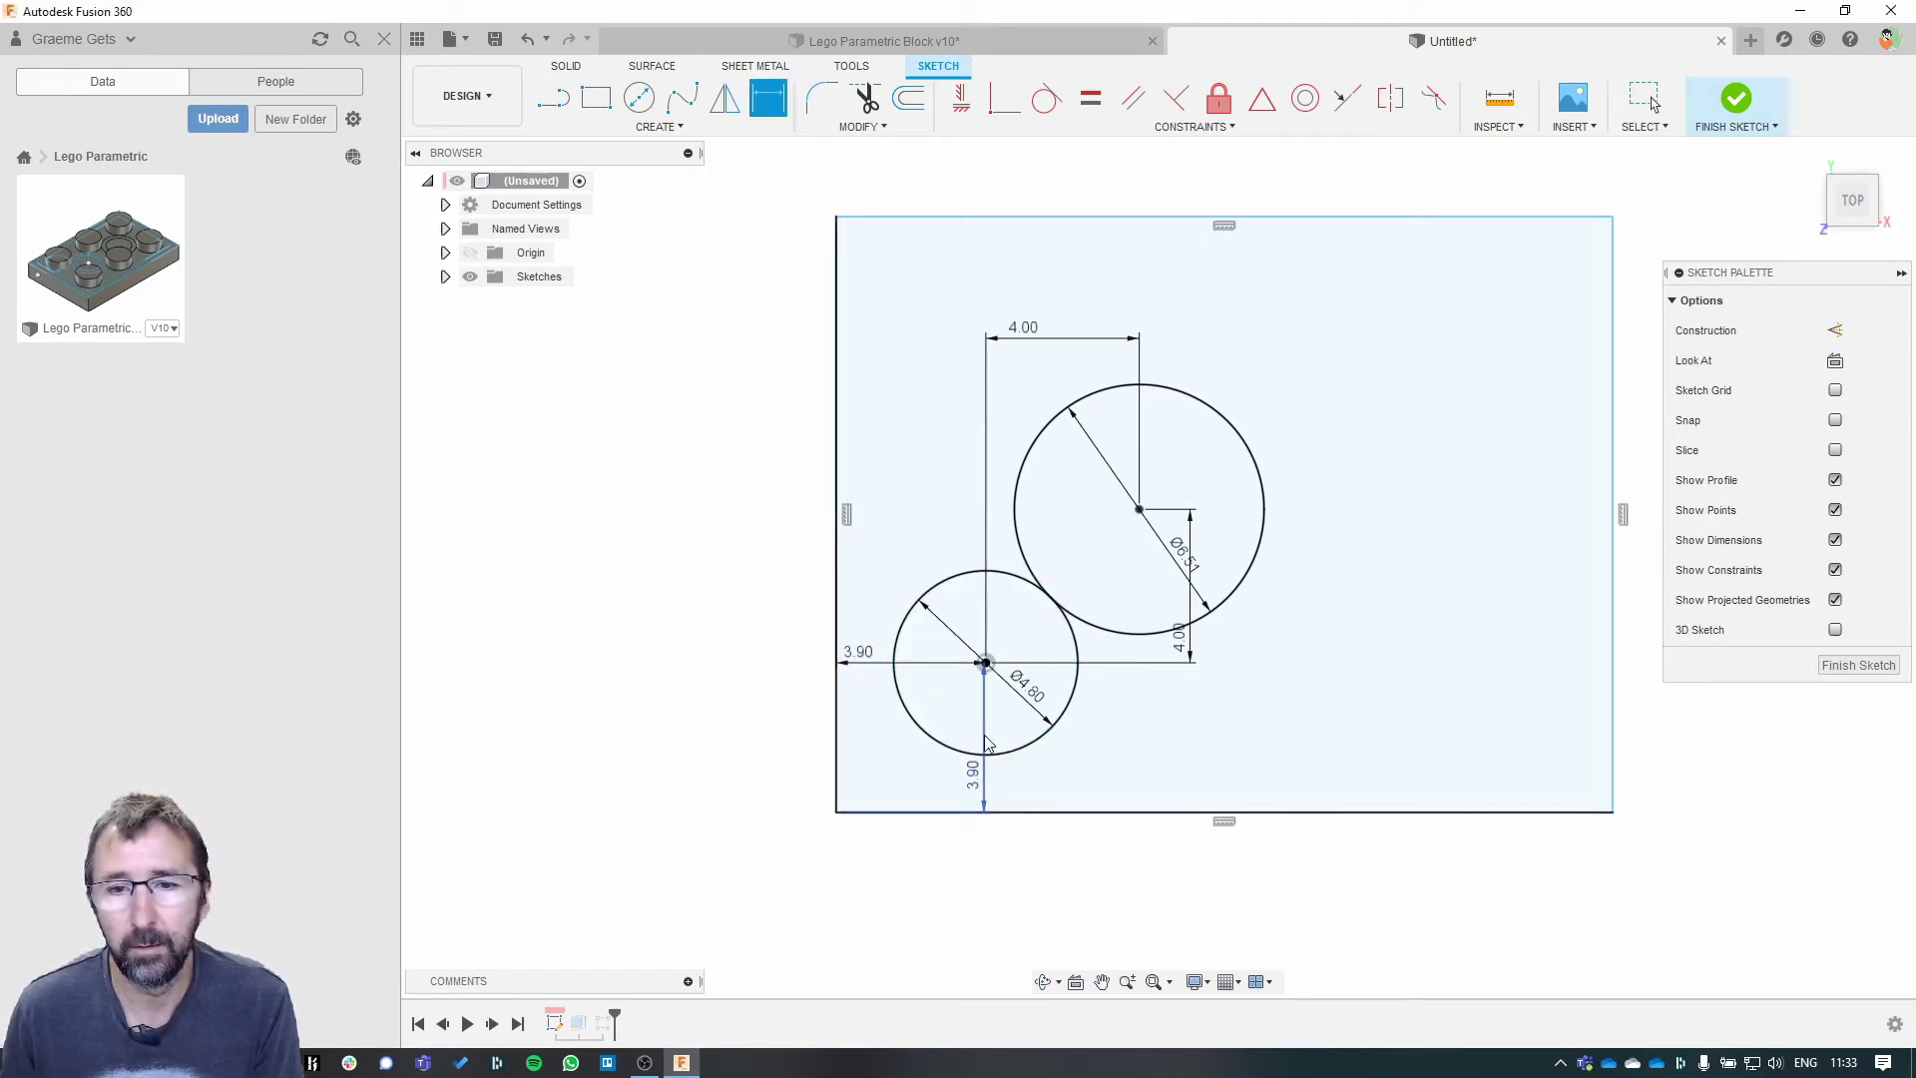
key(Escape)
key(d)
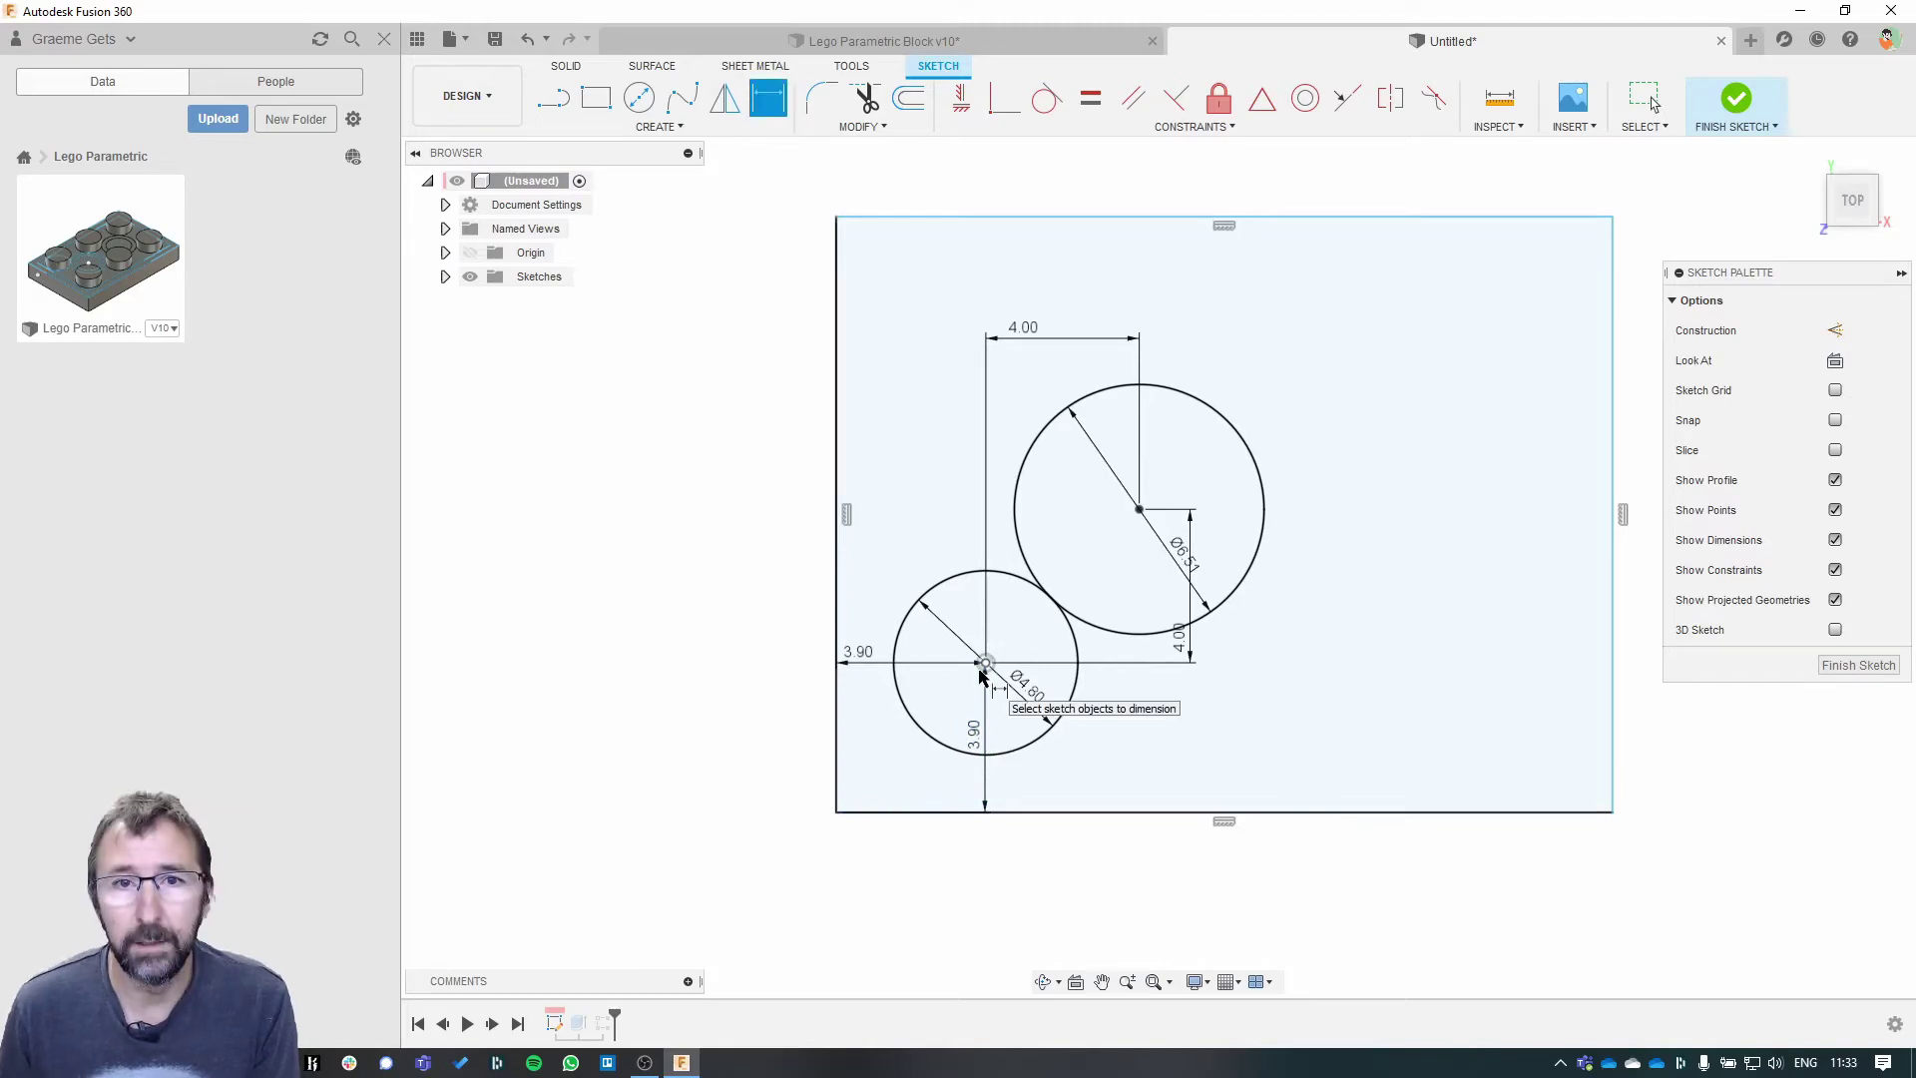
- Look up the wall thickness in the browser's LEGO 2×4 plate drawing and offset the sketch rectangle inward by 1.2 mm
key(alt+Tab)
scroll(950, 604, down, 10)
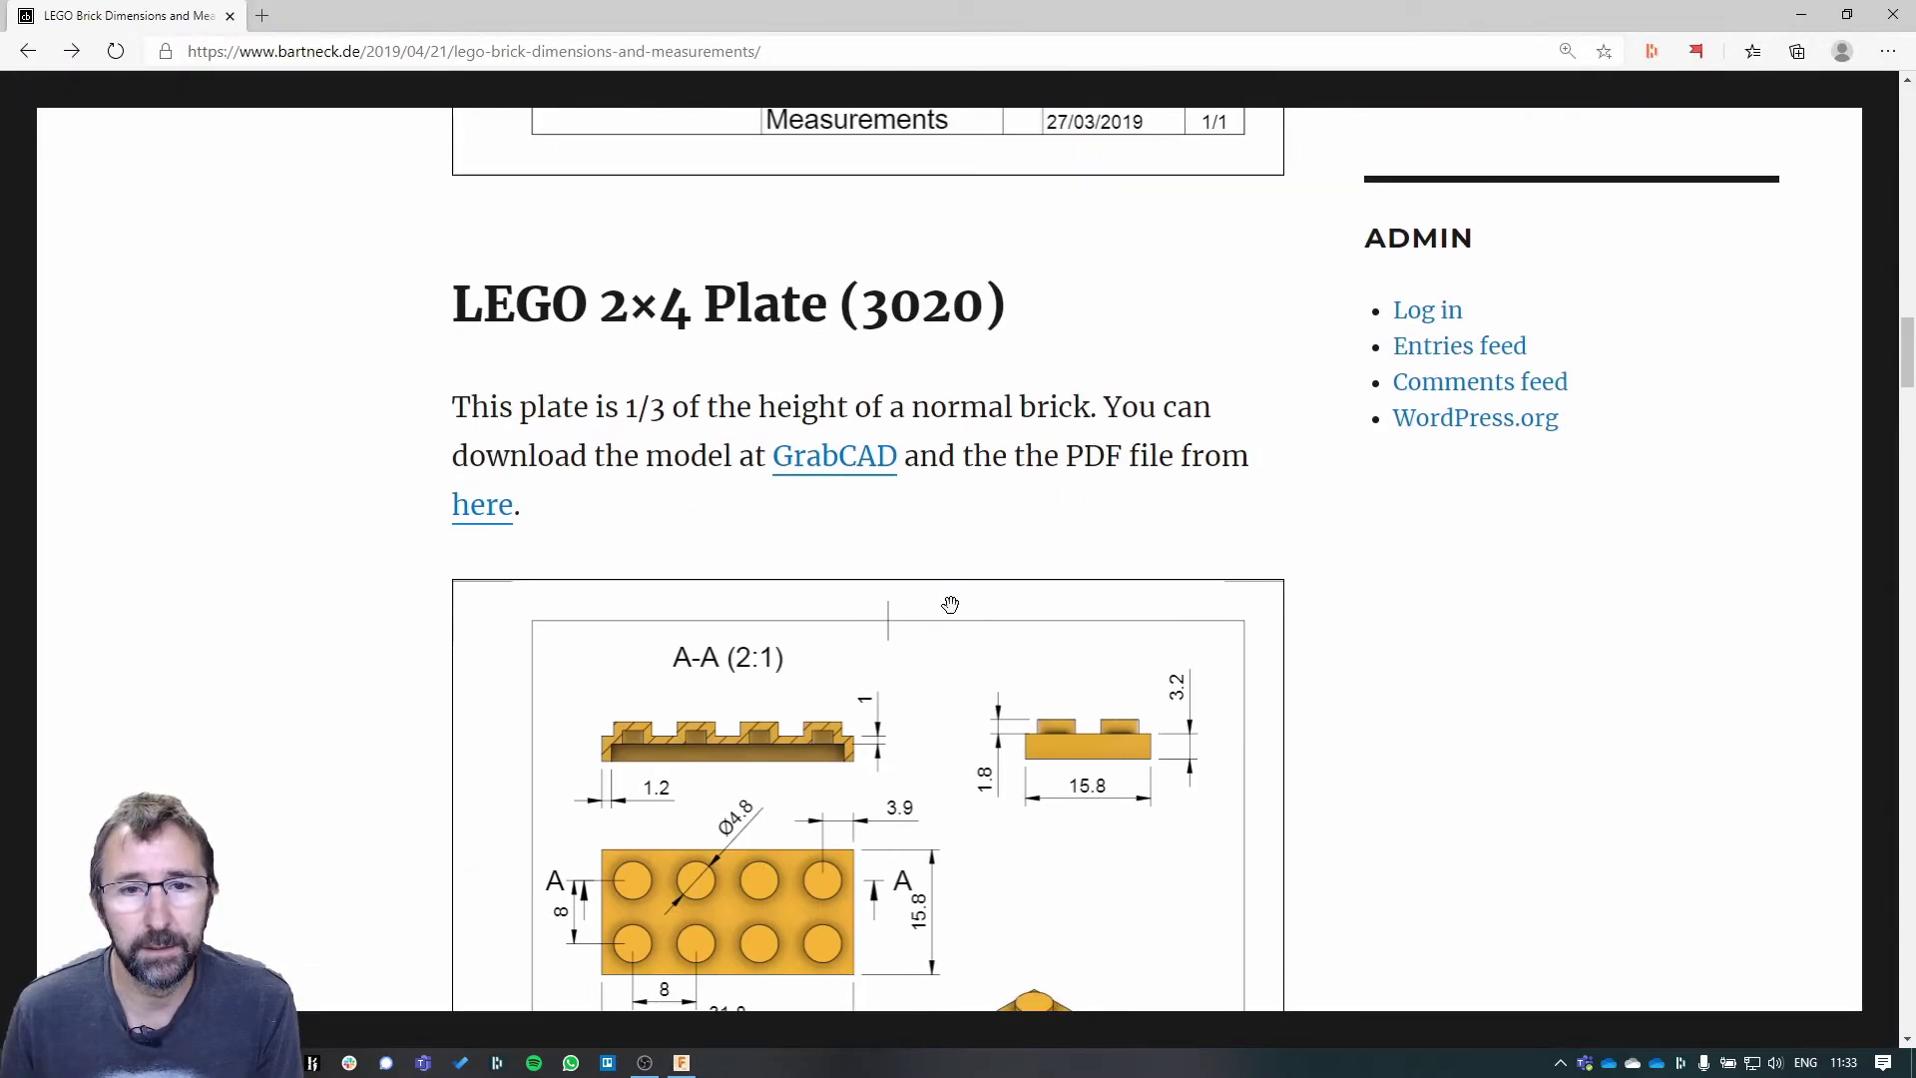
scroll(950, 604, up, 7)
scroll(950, 604, down, 13)
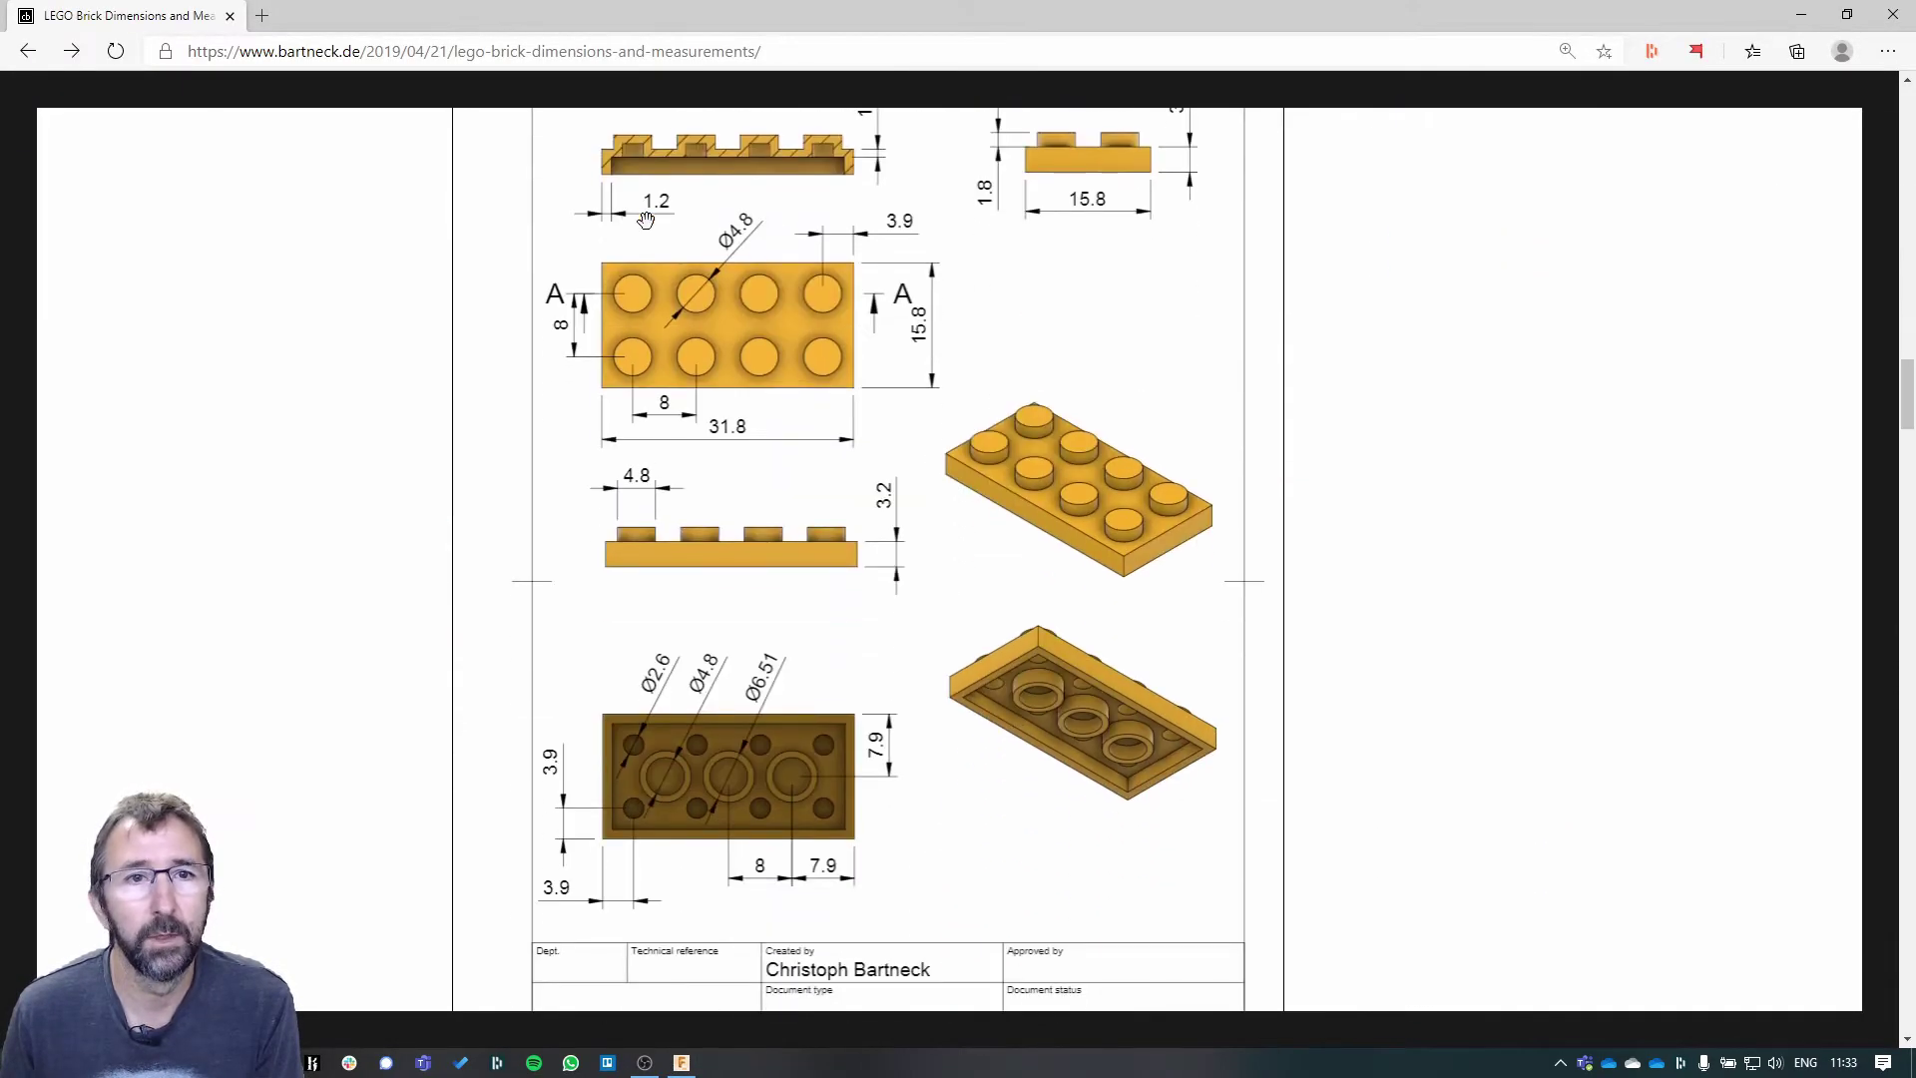
scroll(646, 240, up, 2)
key(alt+Tab)
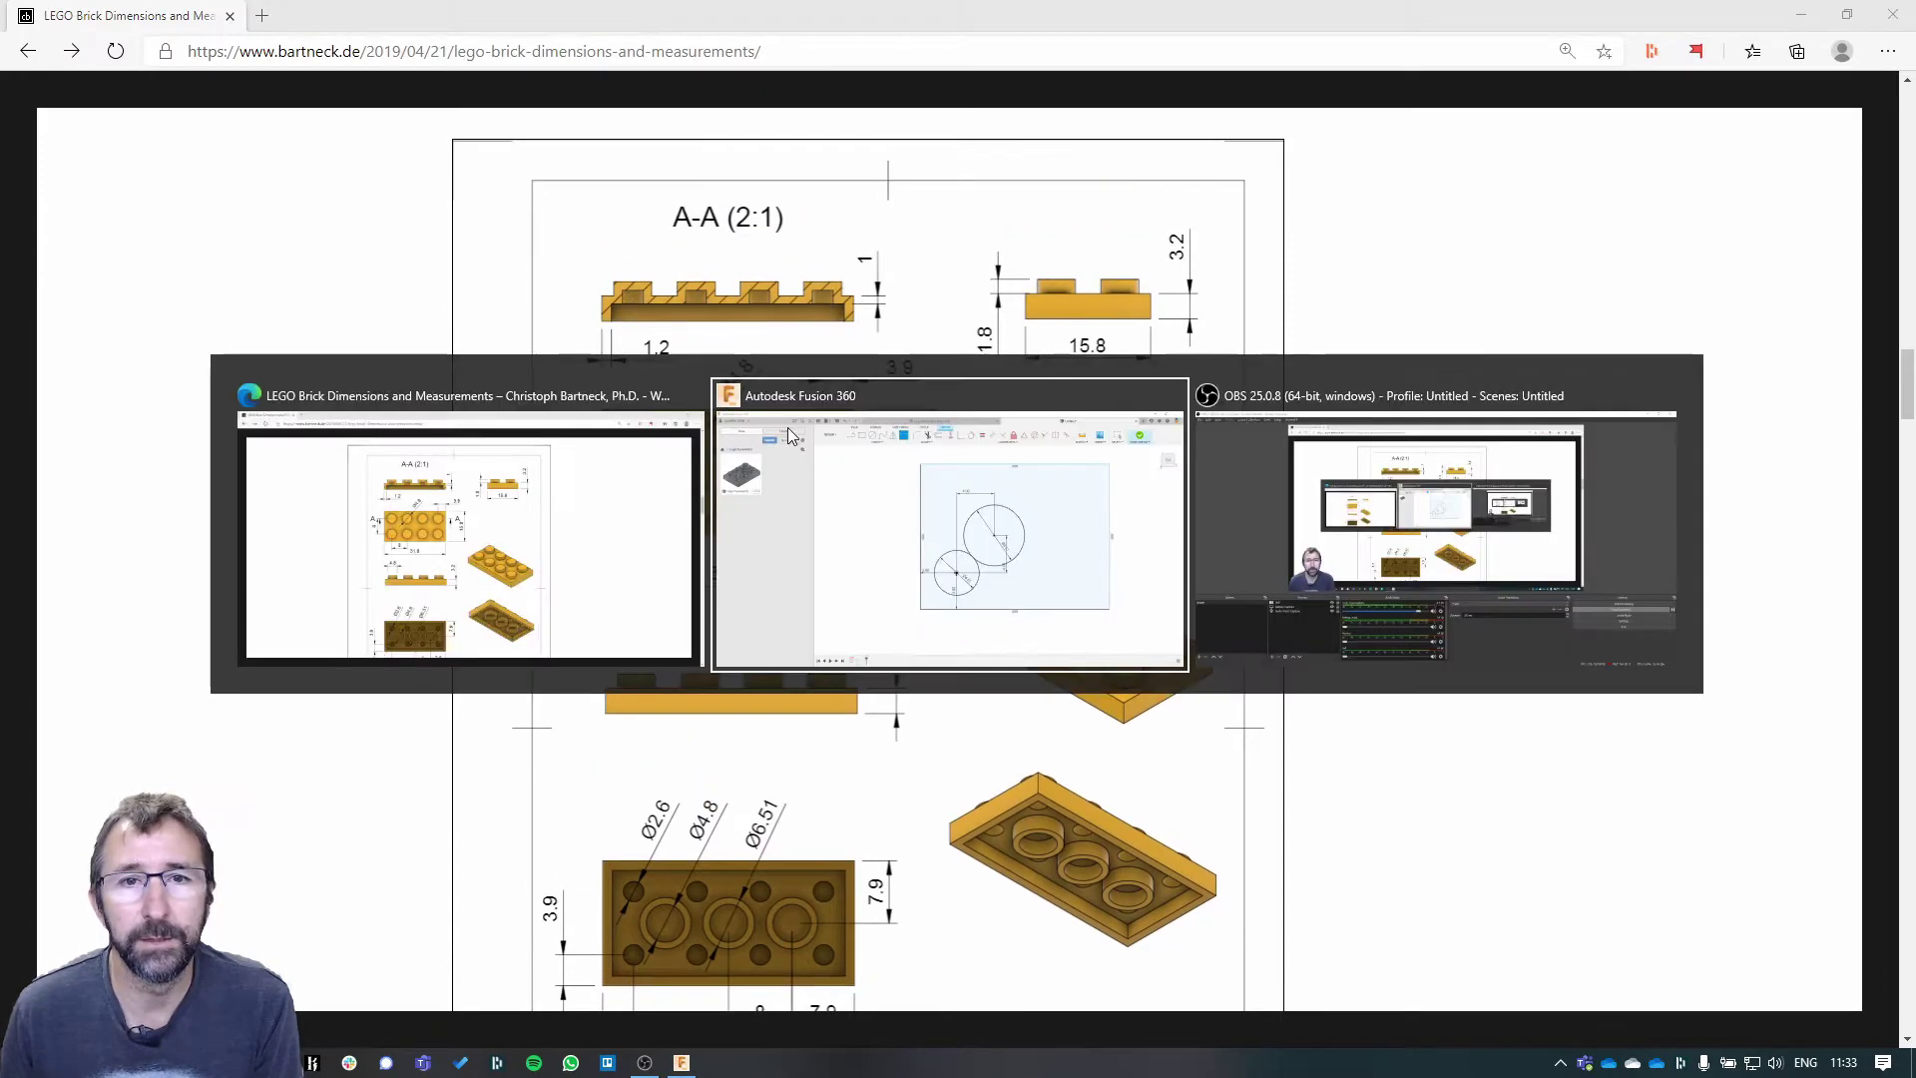
click(908, 97)
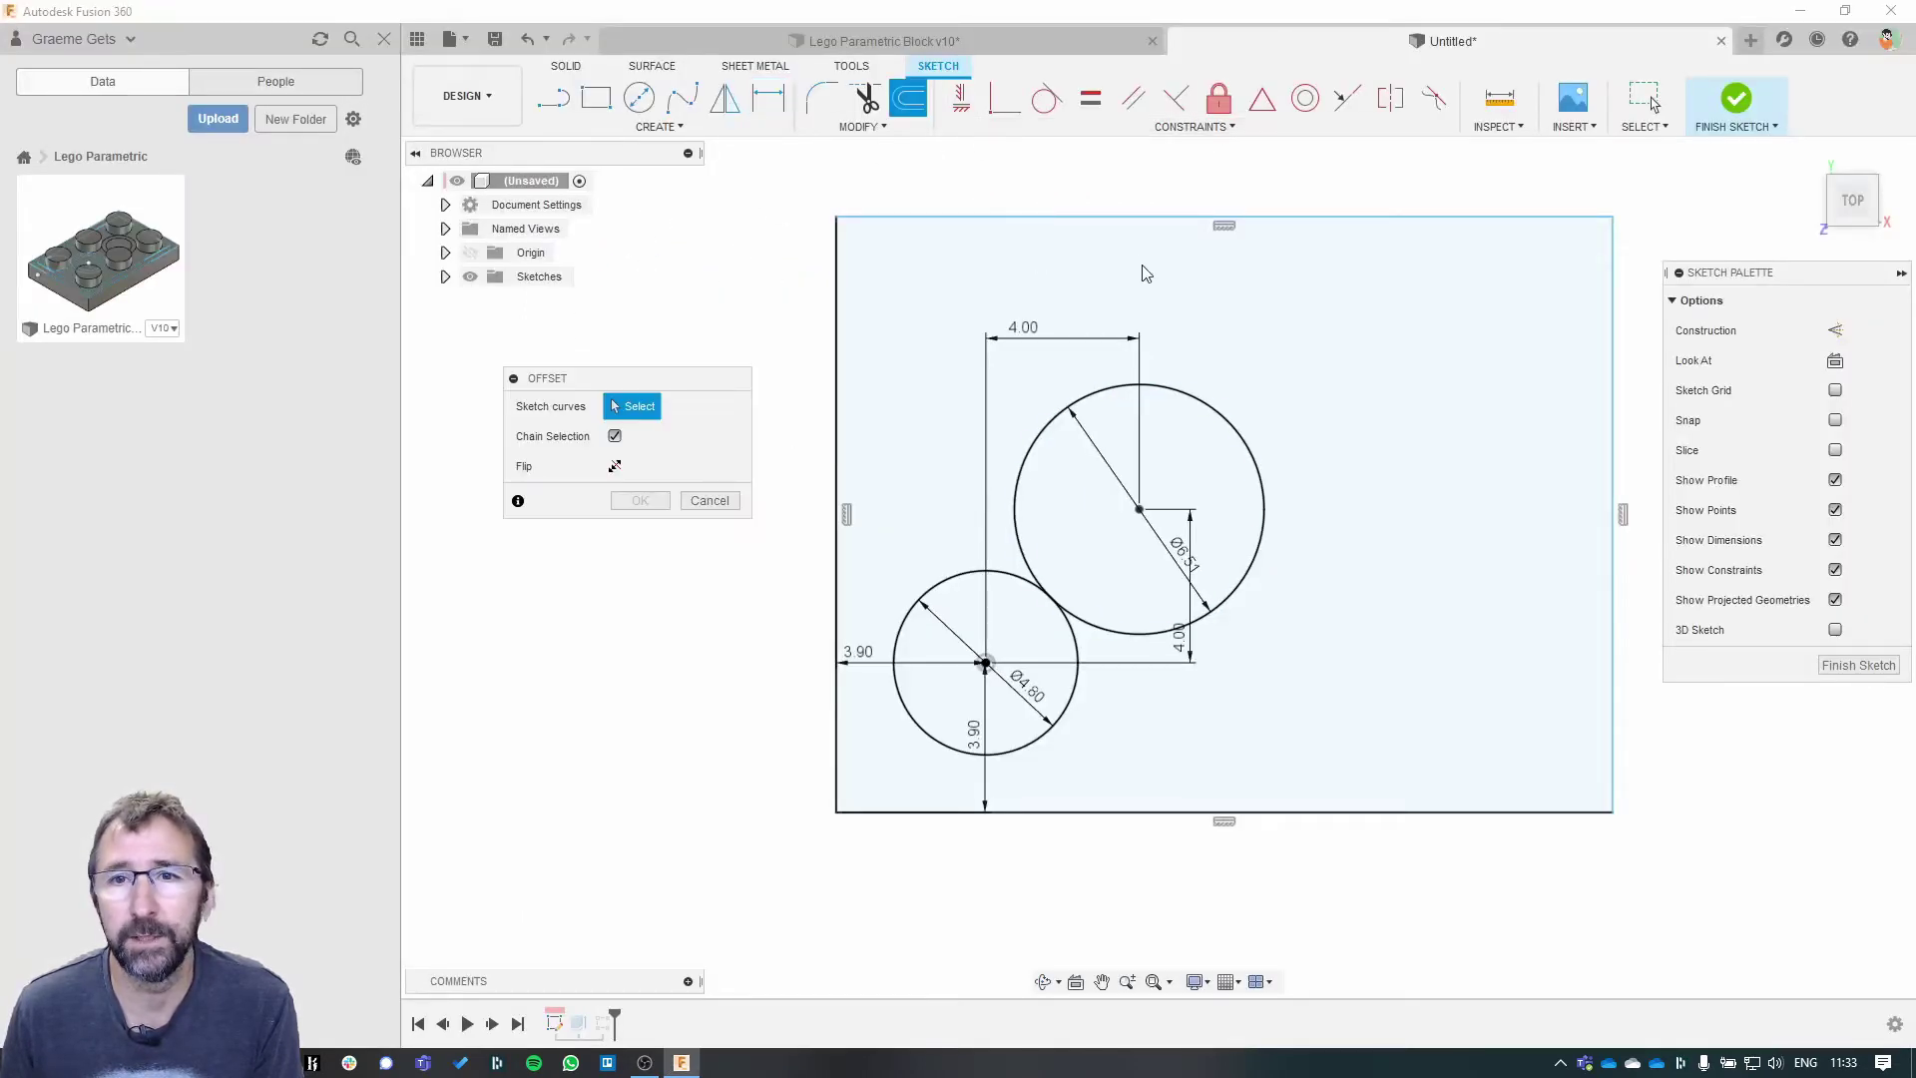
click(1132, 217)
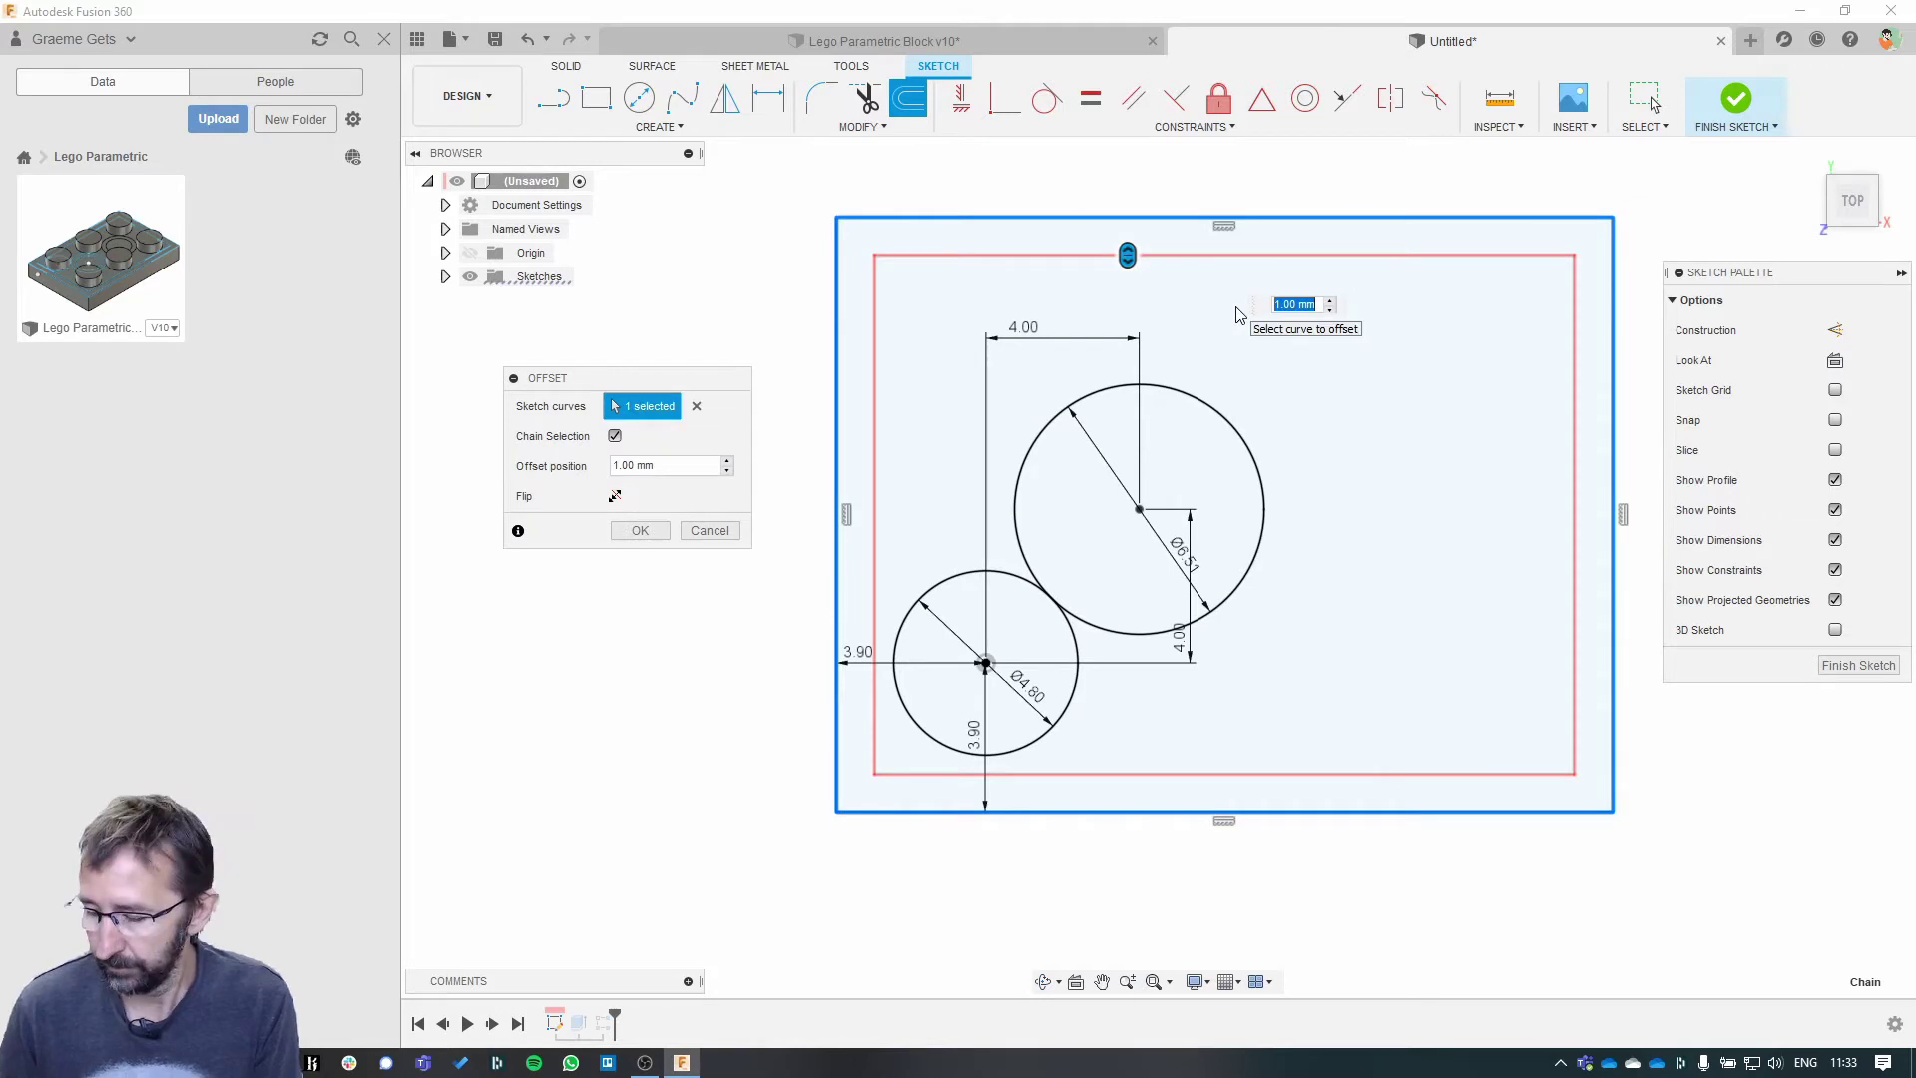
text(1.2)
key(Return)
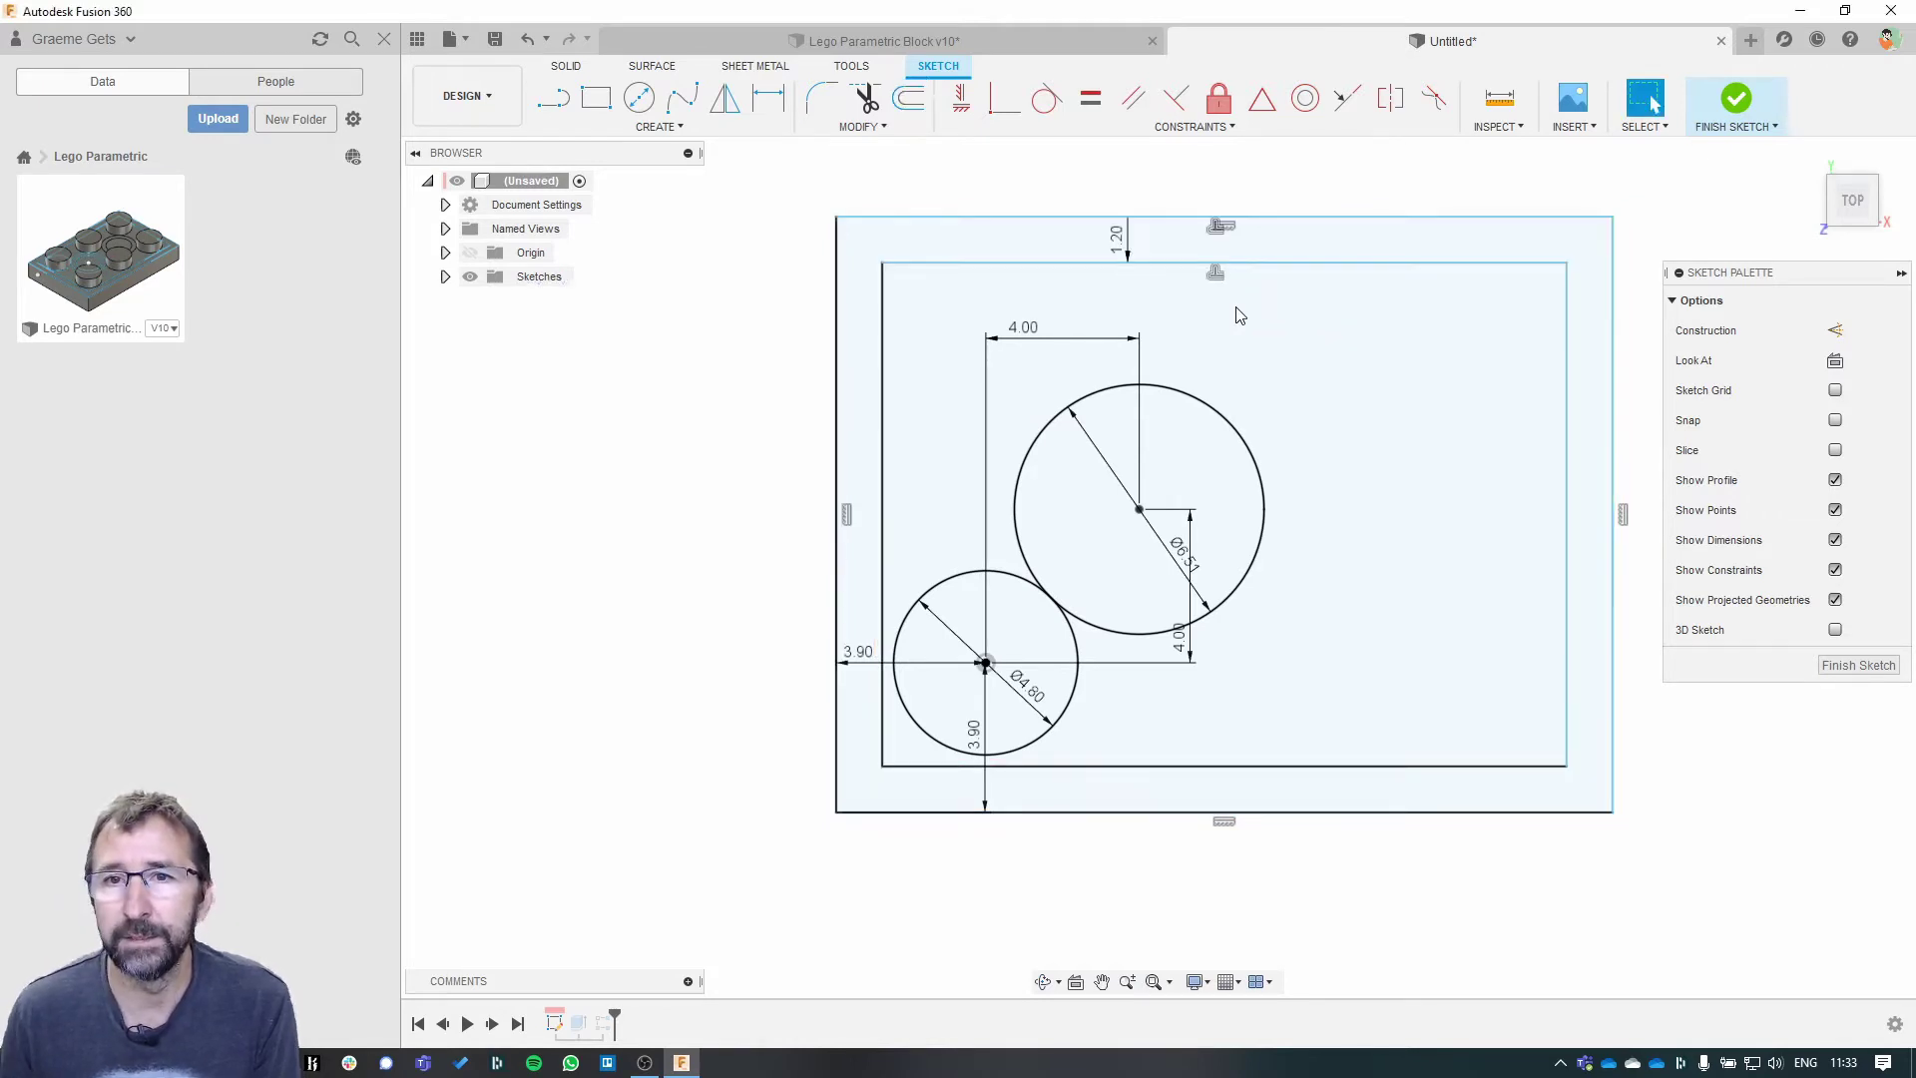
- Dimension the outer rectangle's right edge from the small circle's centre with the expression ((UnitLength-1)*8mm) + 3.9mm
middle_drag(705, 445, 551, 492)
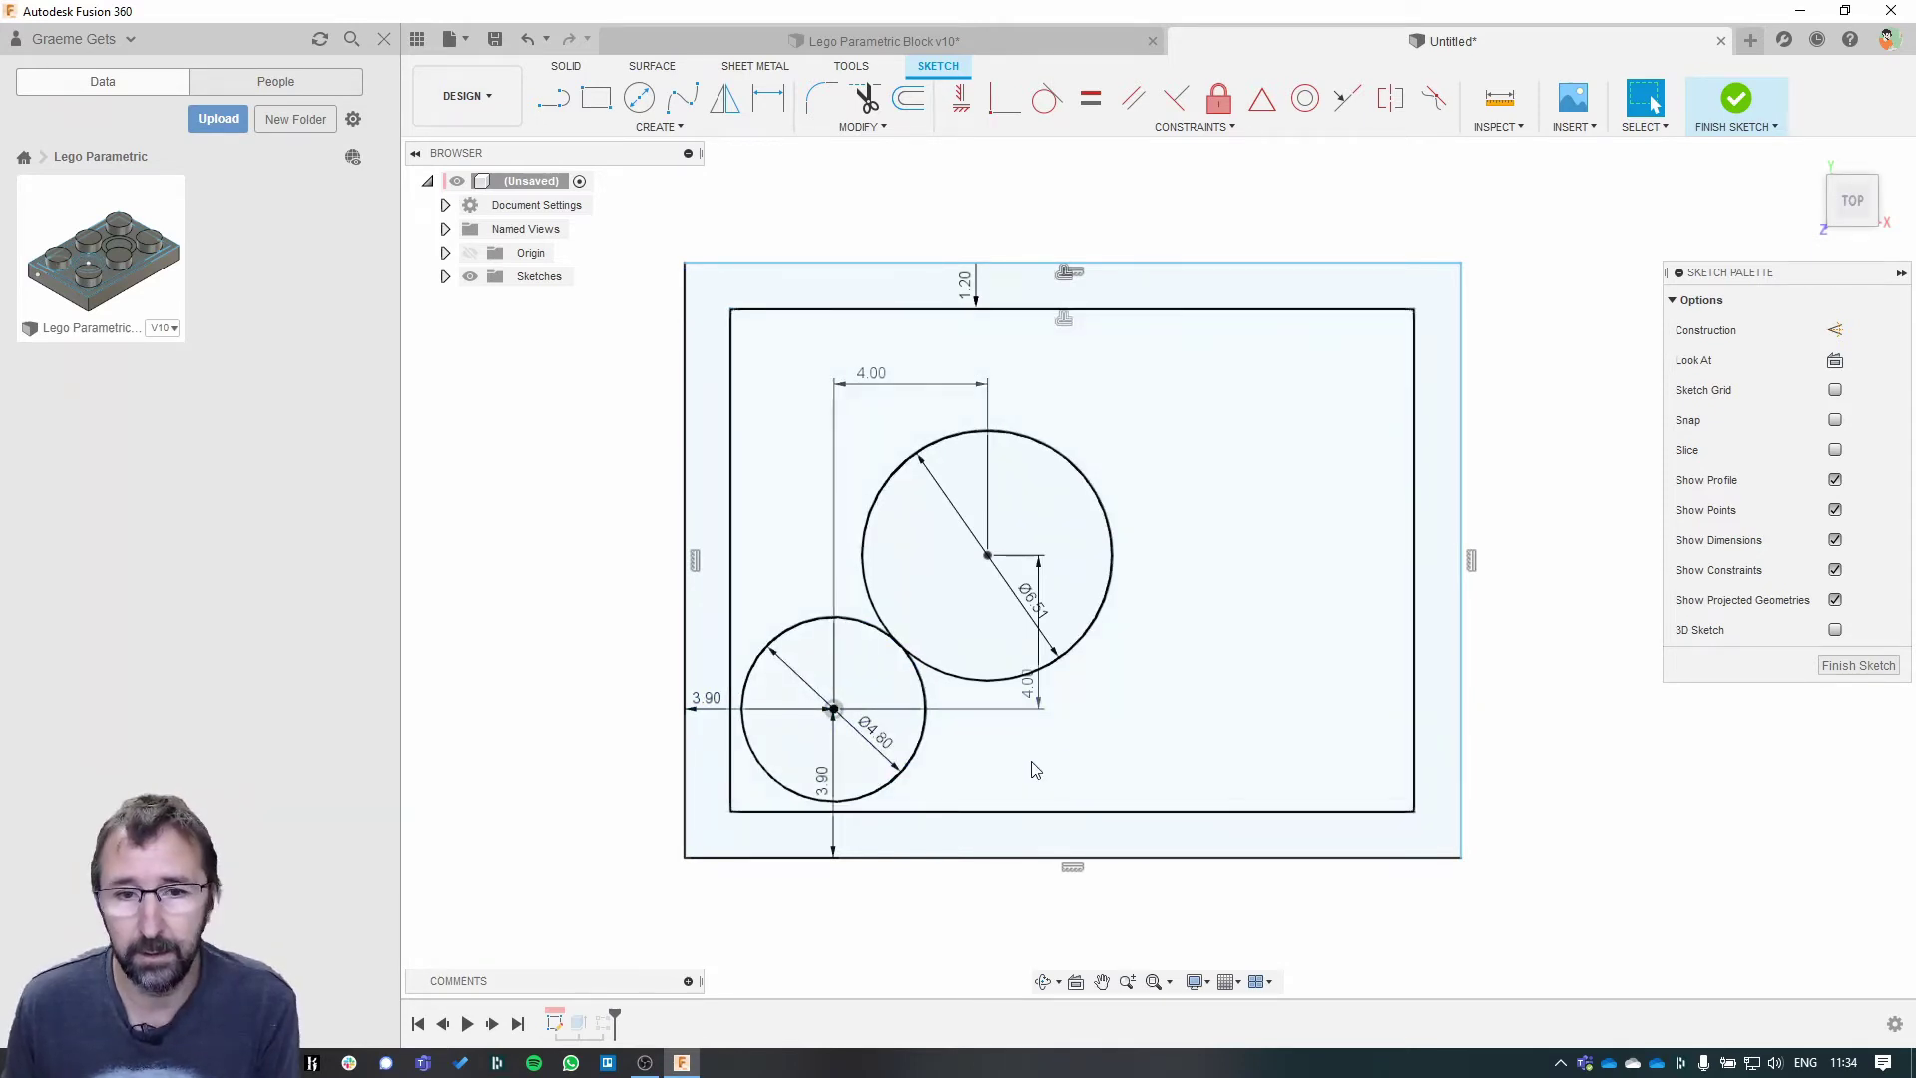
key(d)
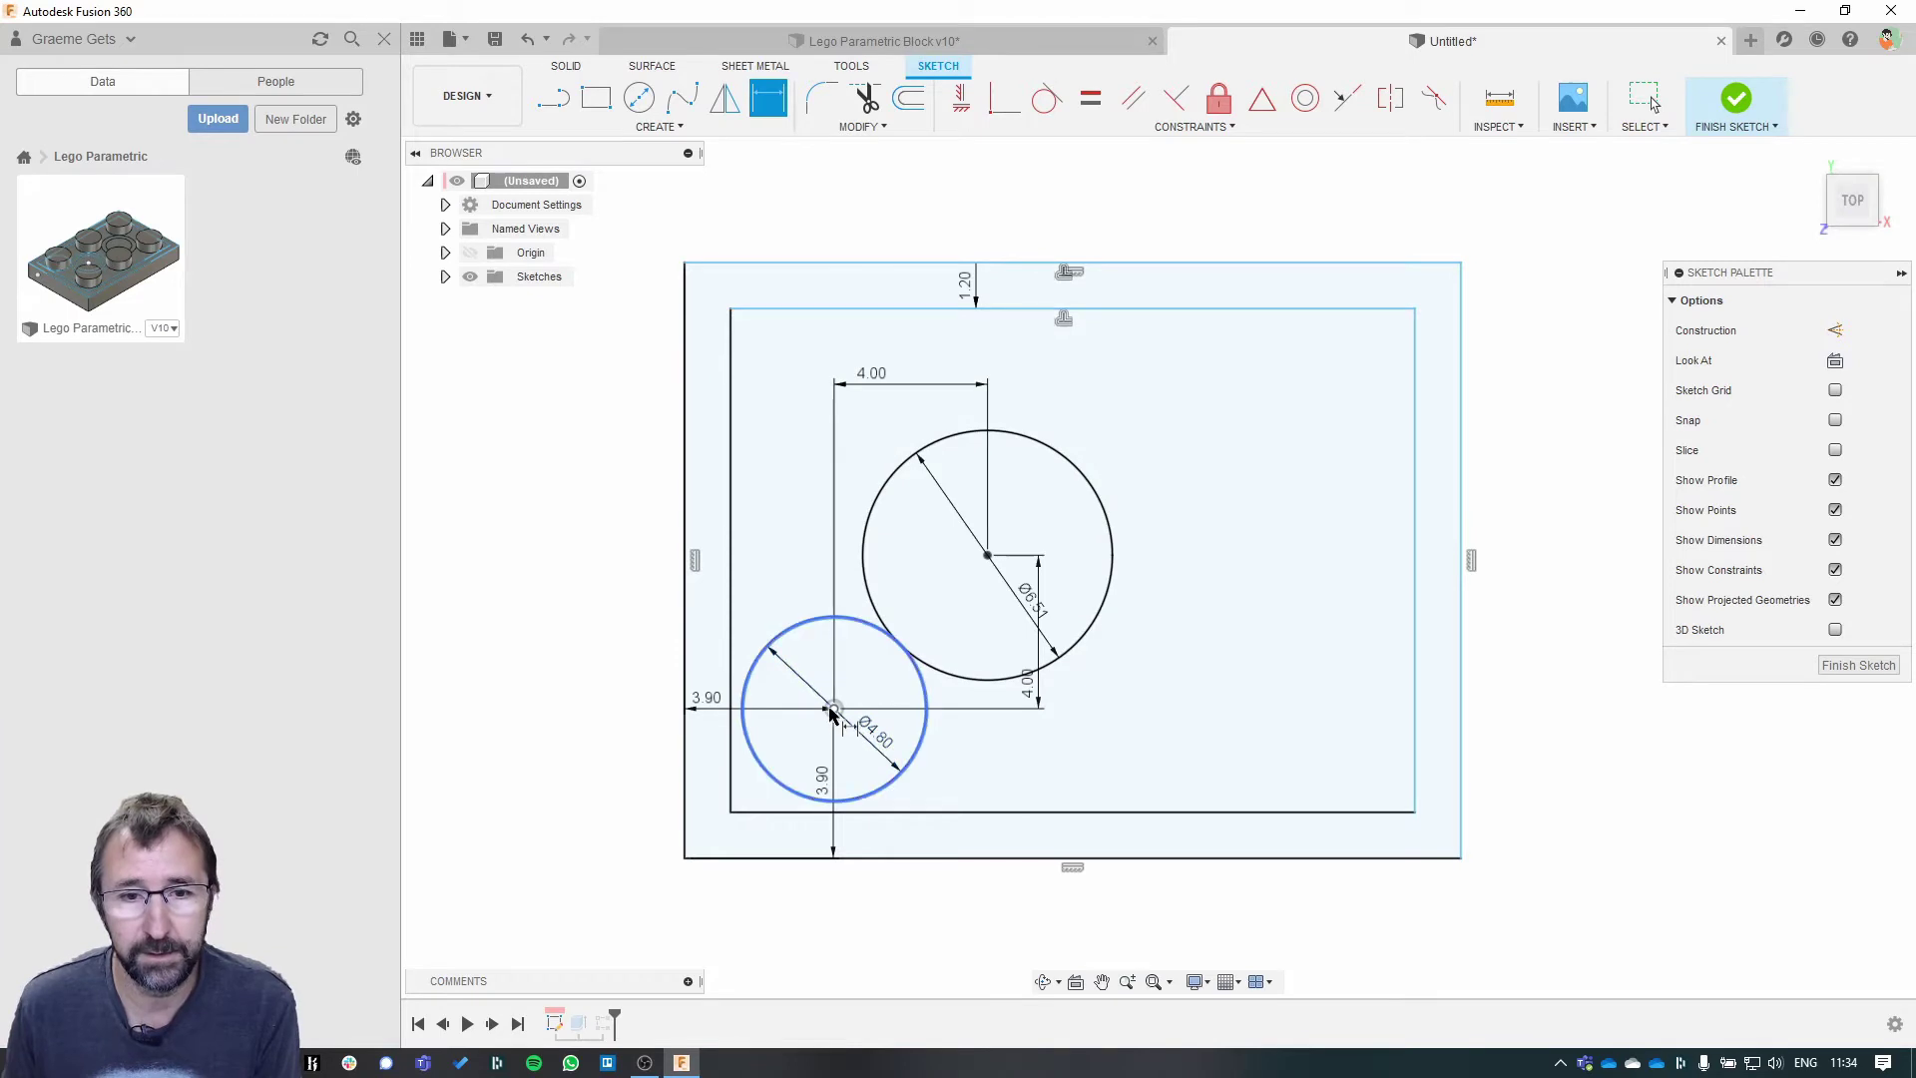
click(1461, 738)
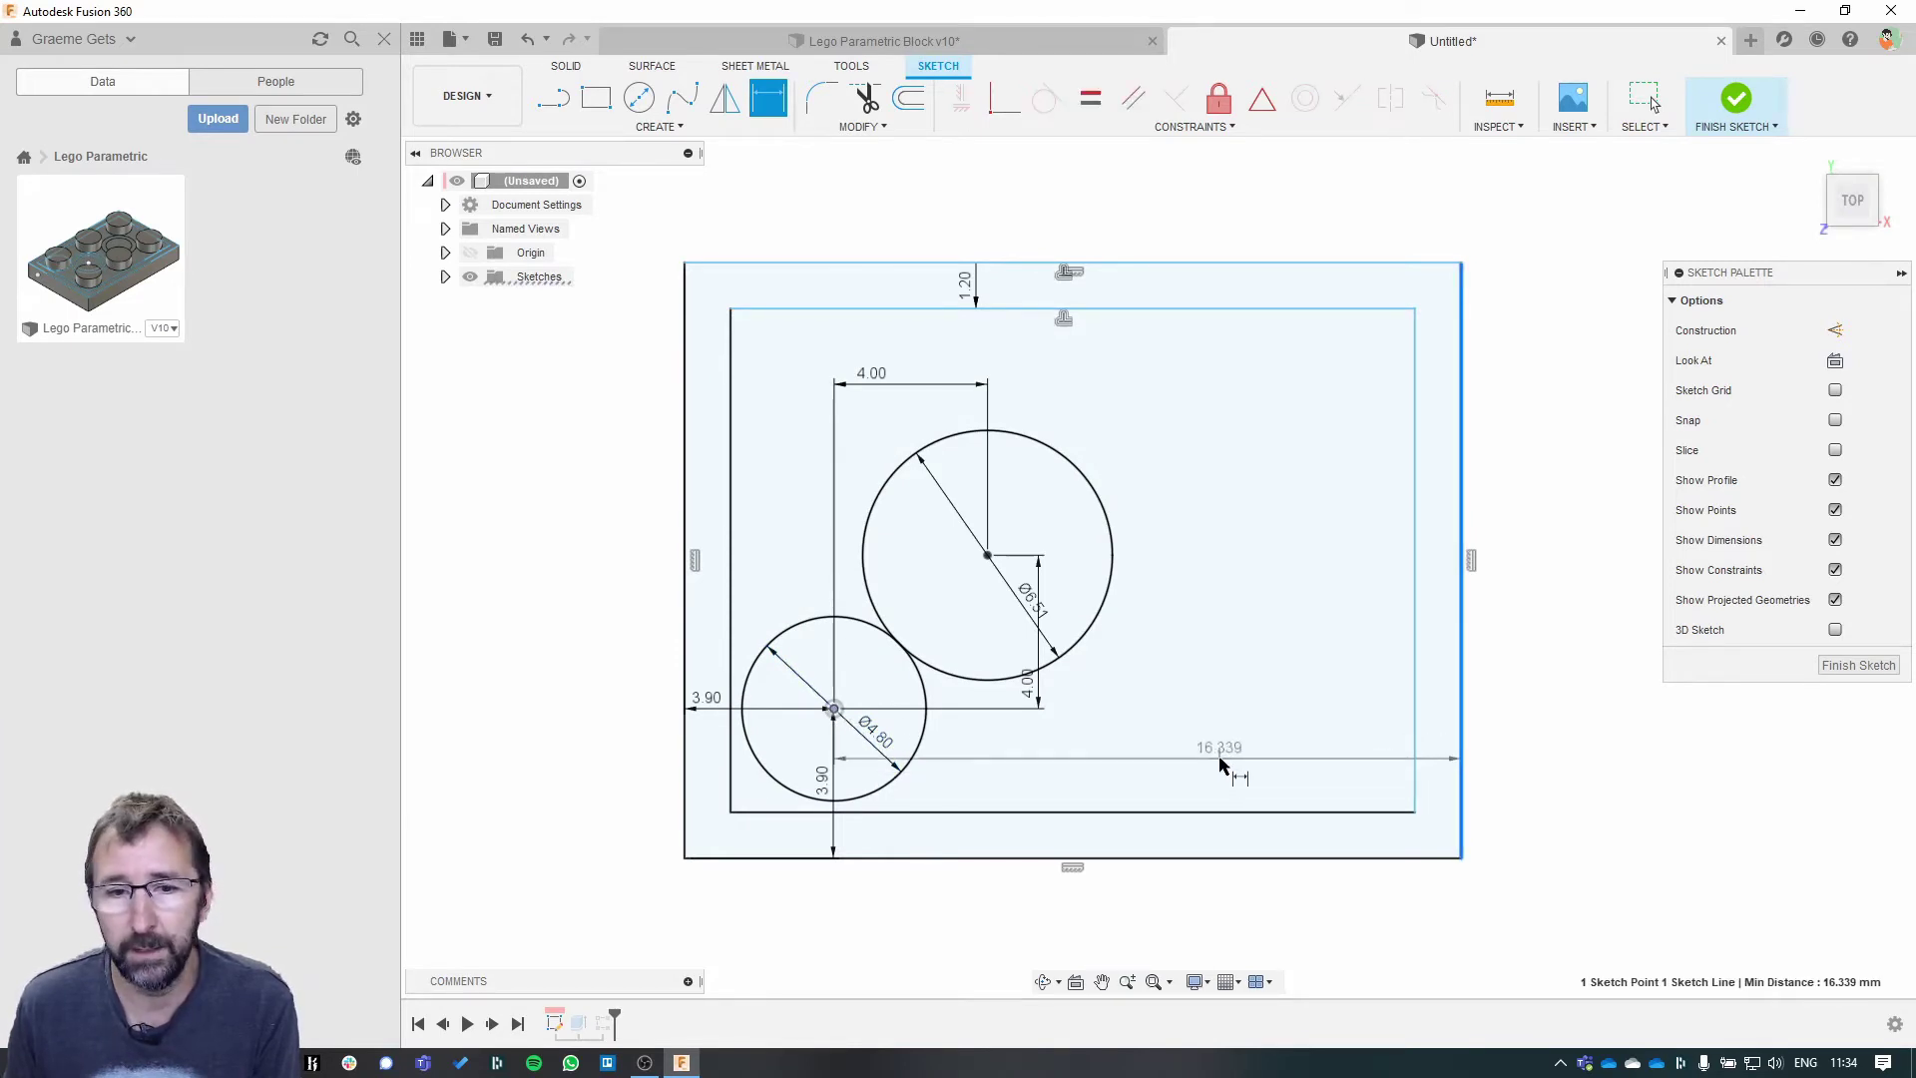
click(1221, 761)
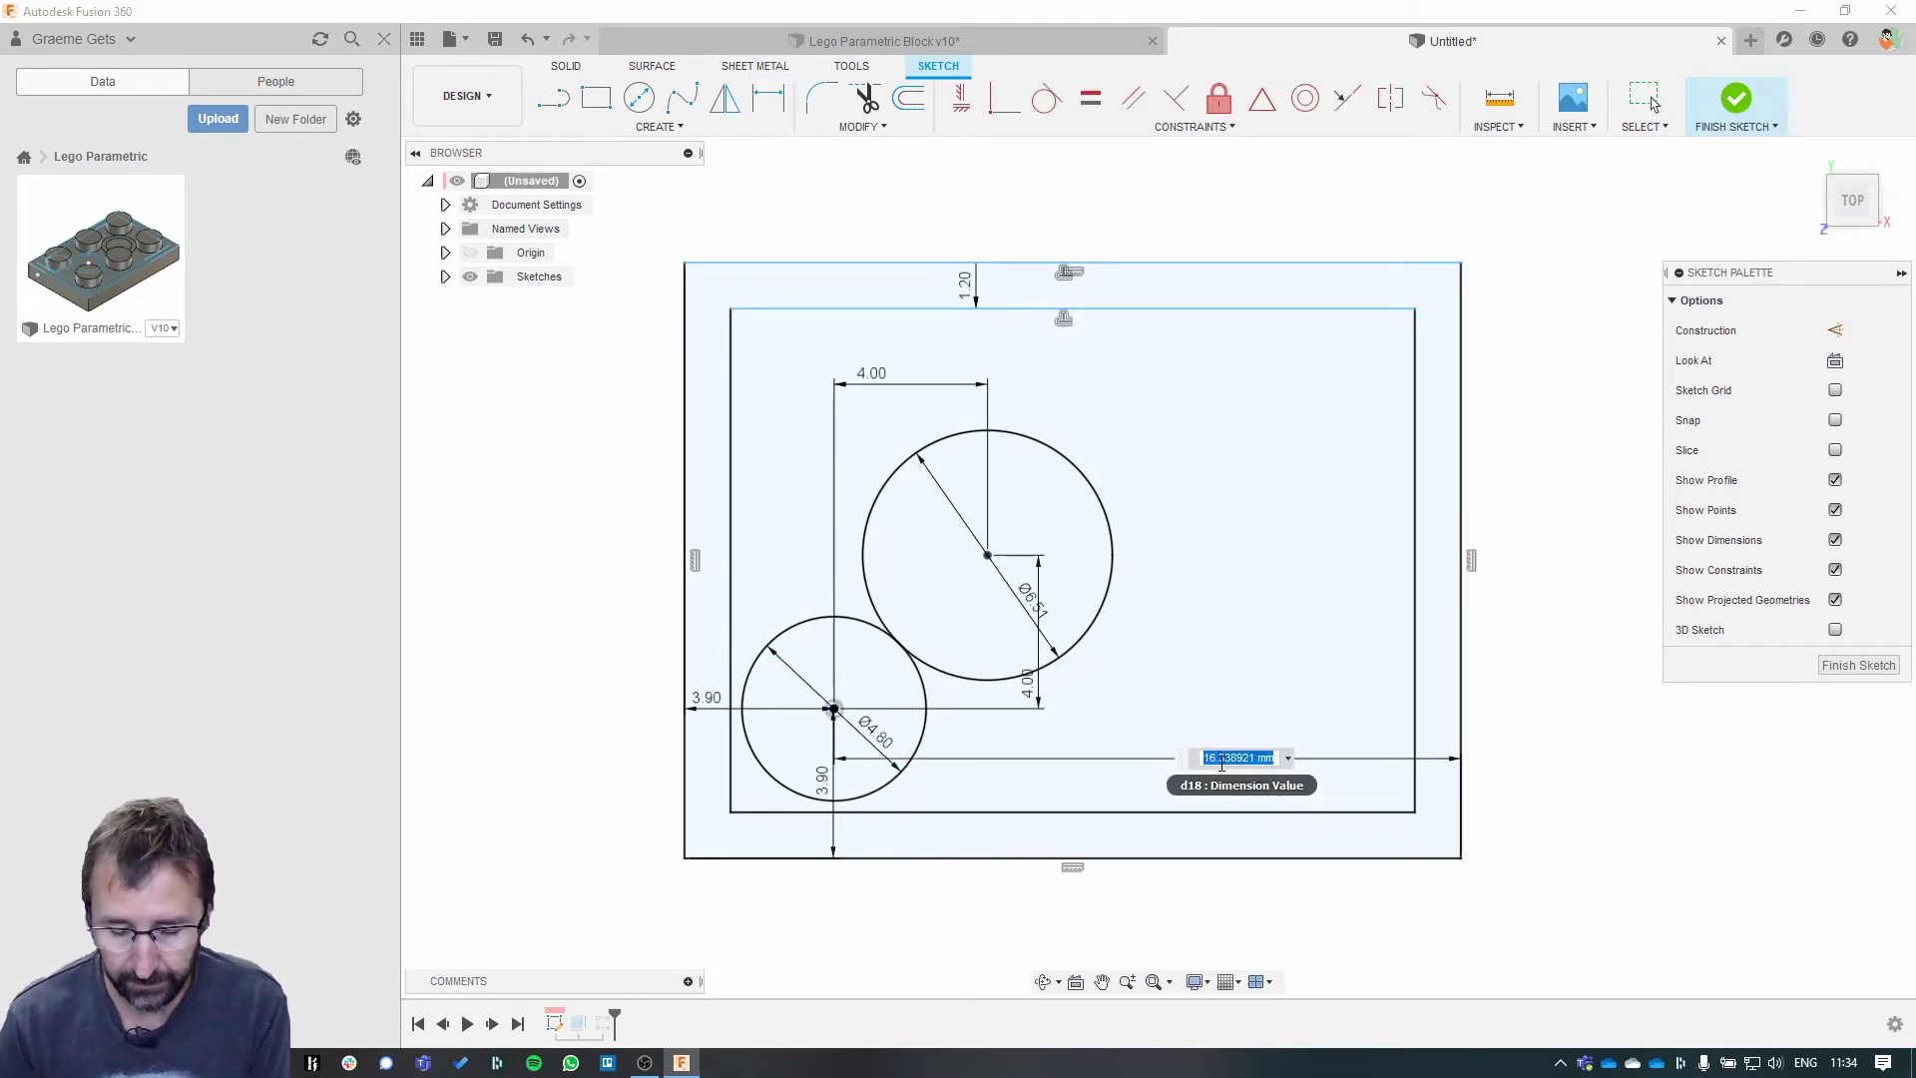
text(Unit)
key(Down)
key(Return)
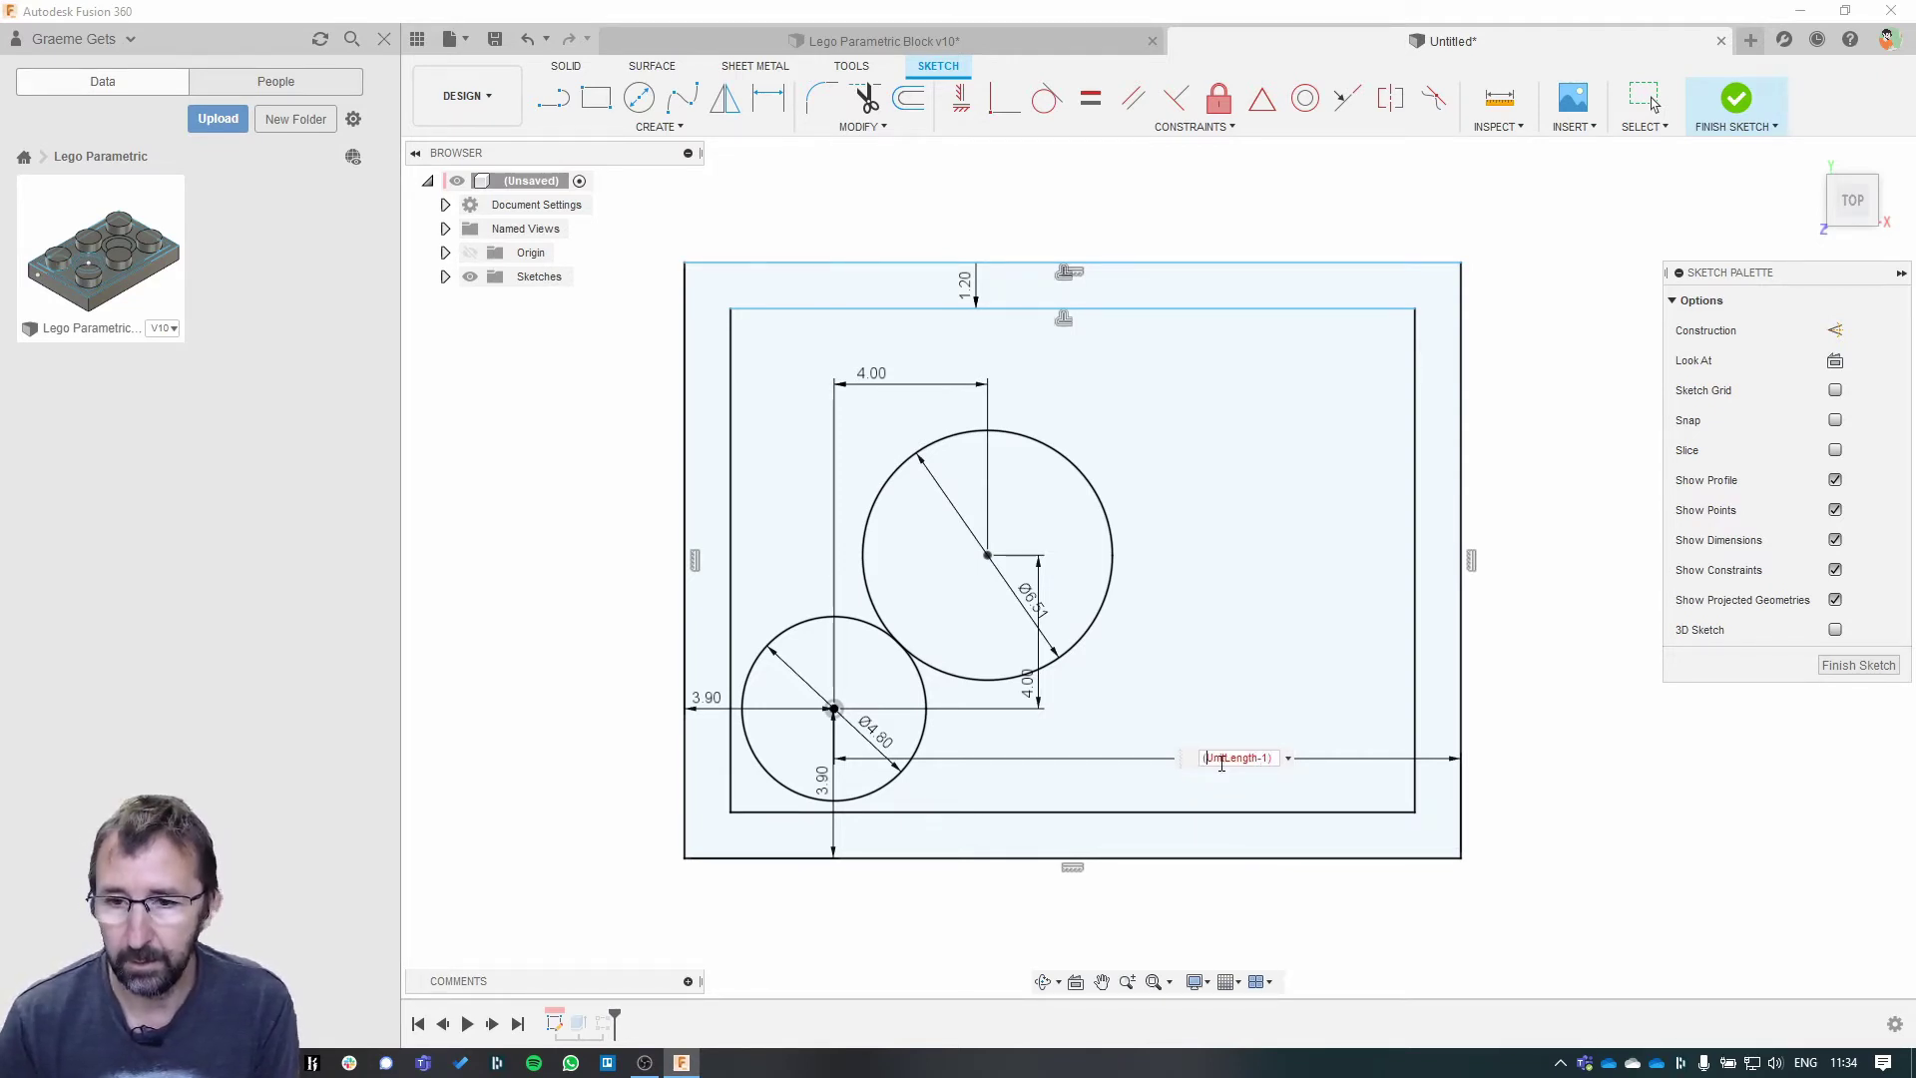
text(*)
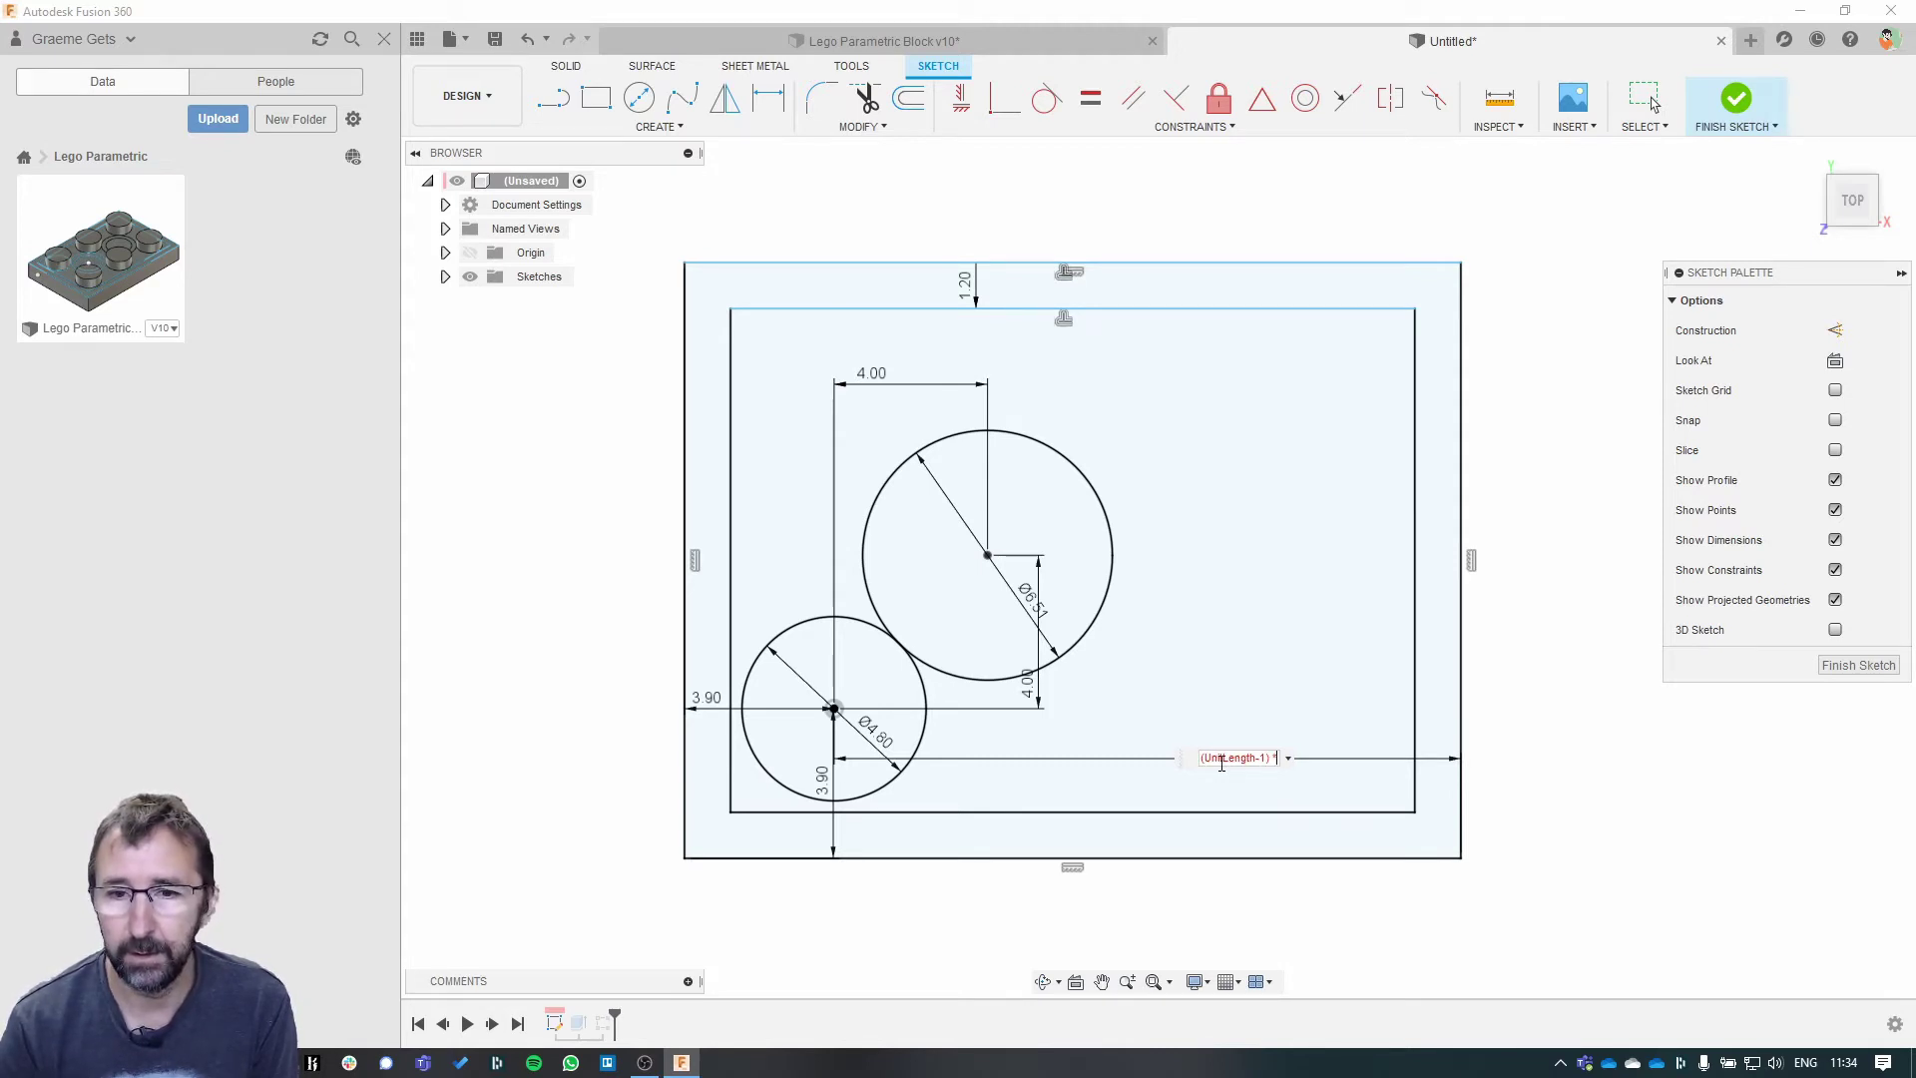
text(8mm)
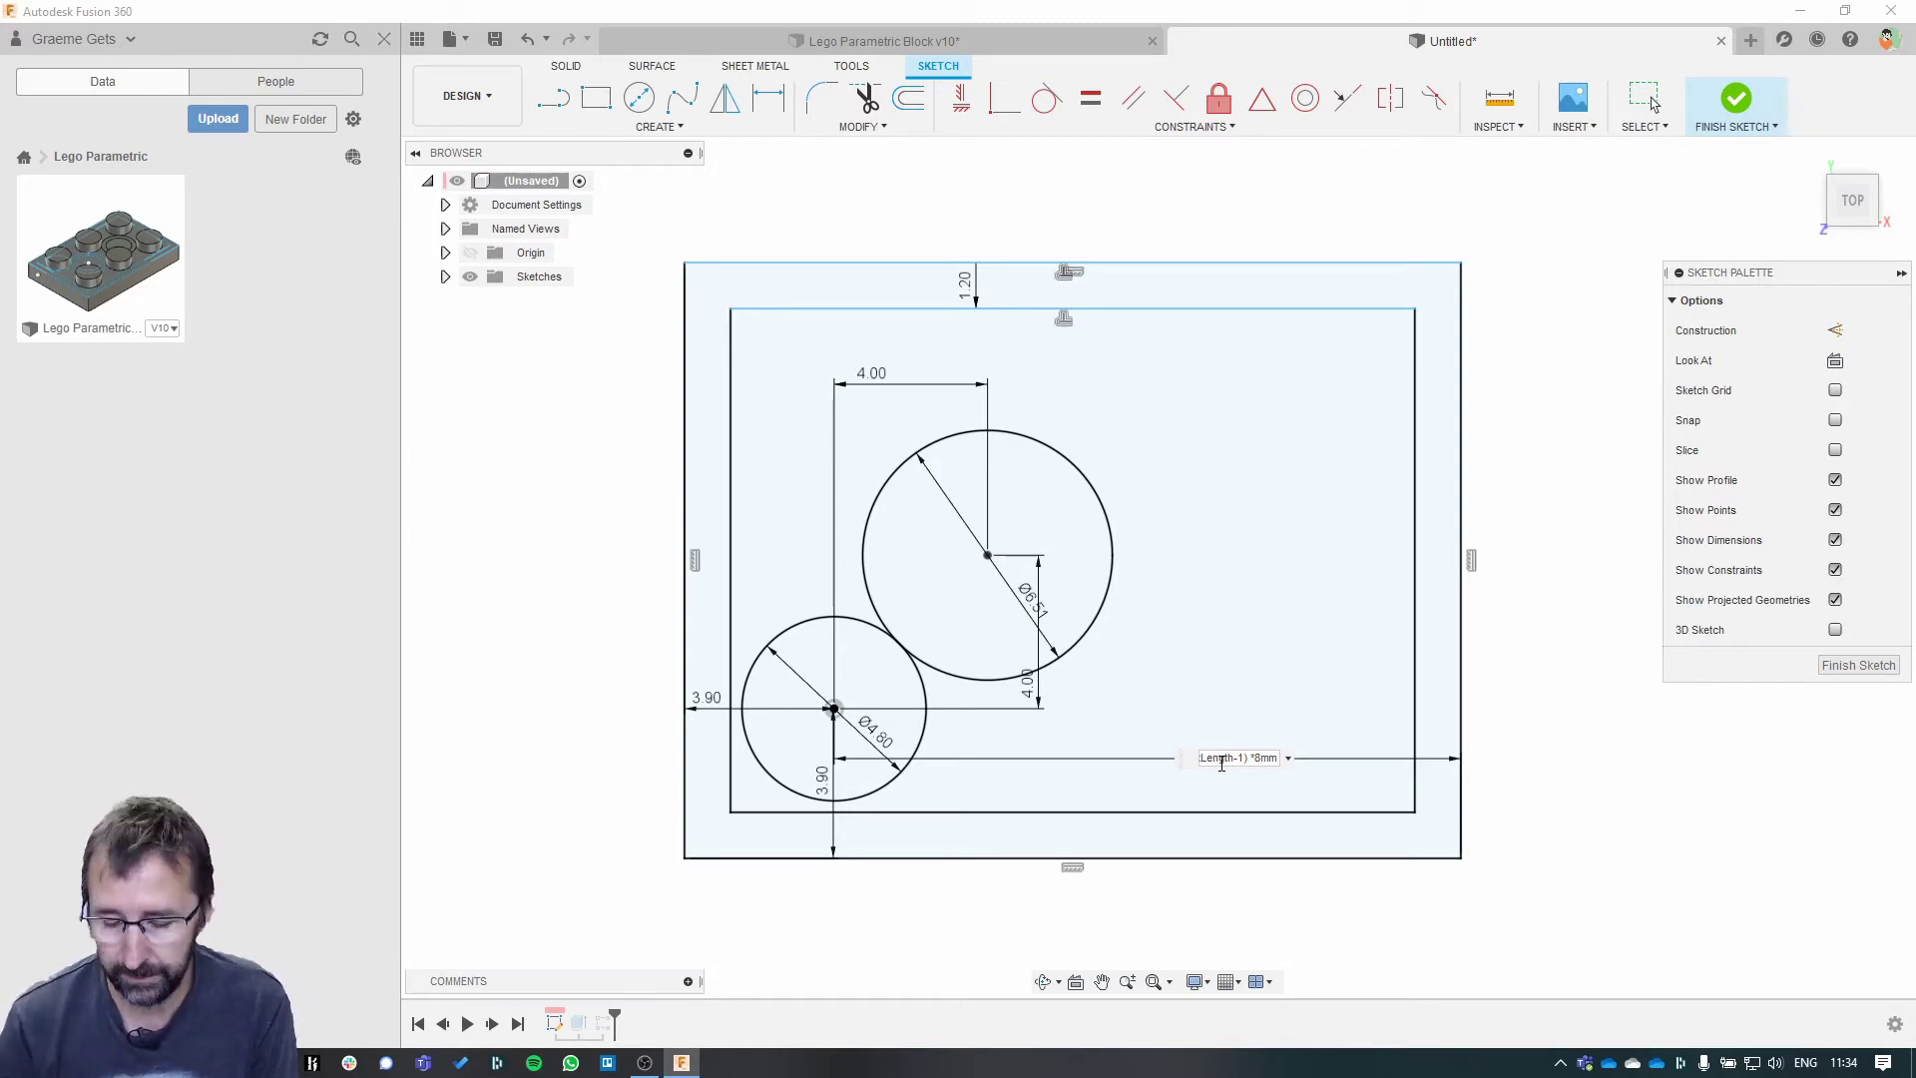
key(Home)
text(()
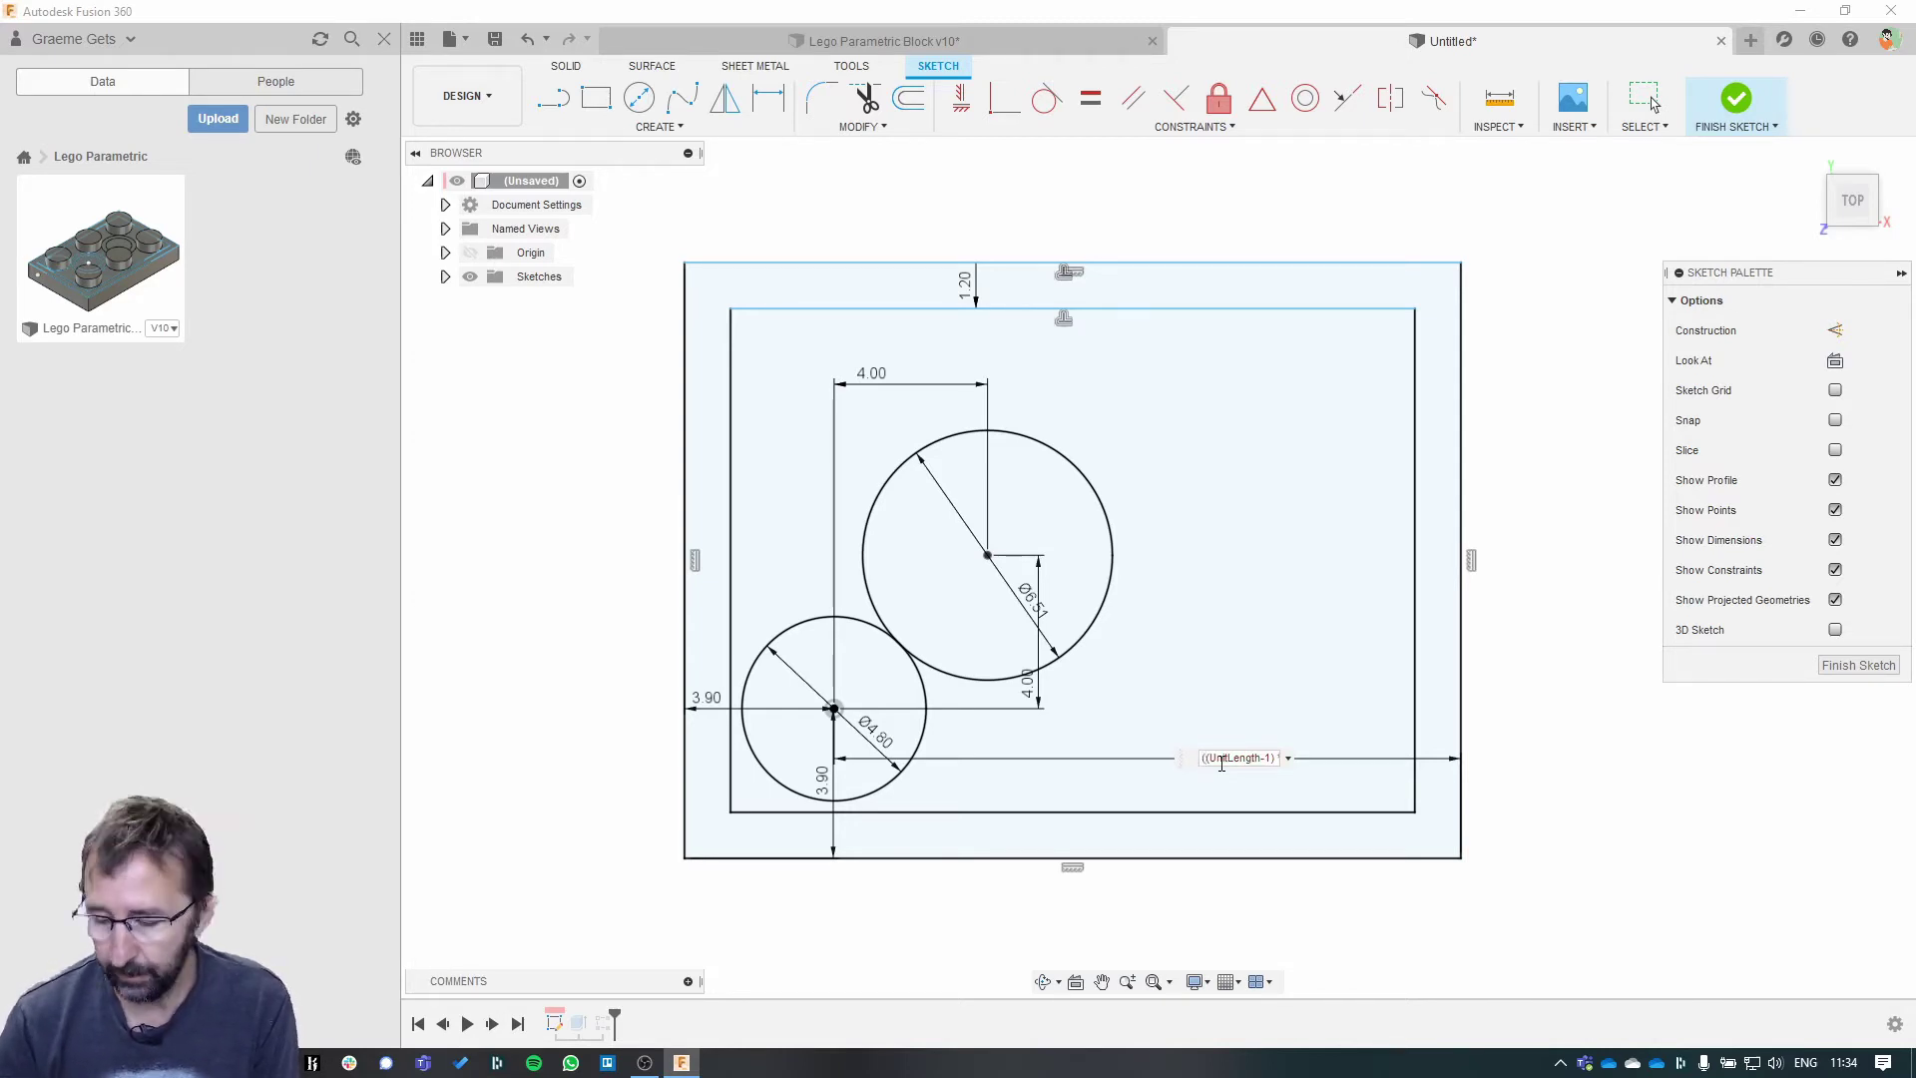
key(End)
text())
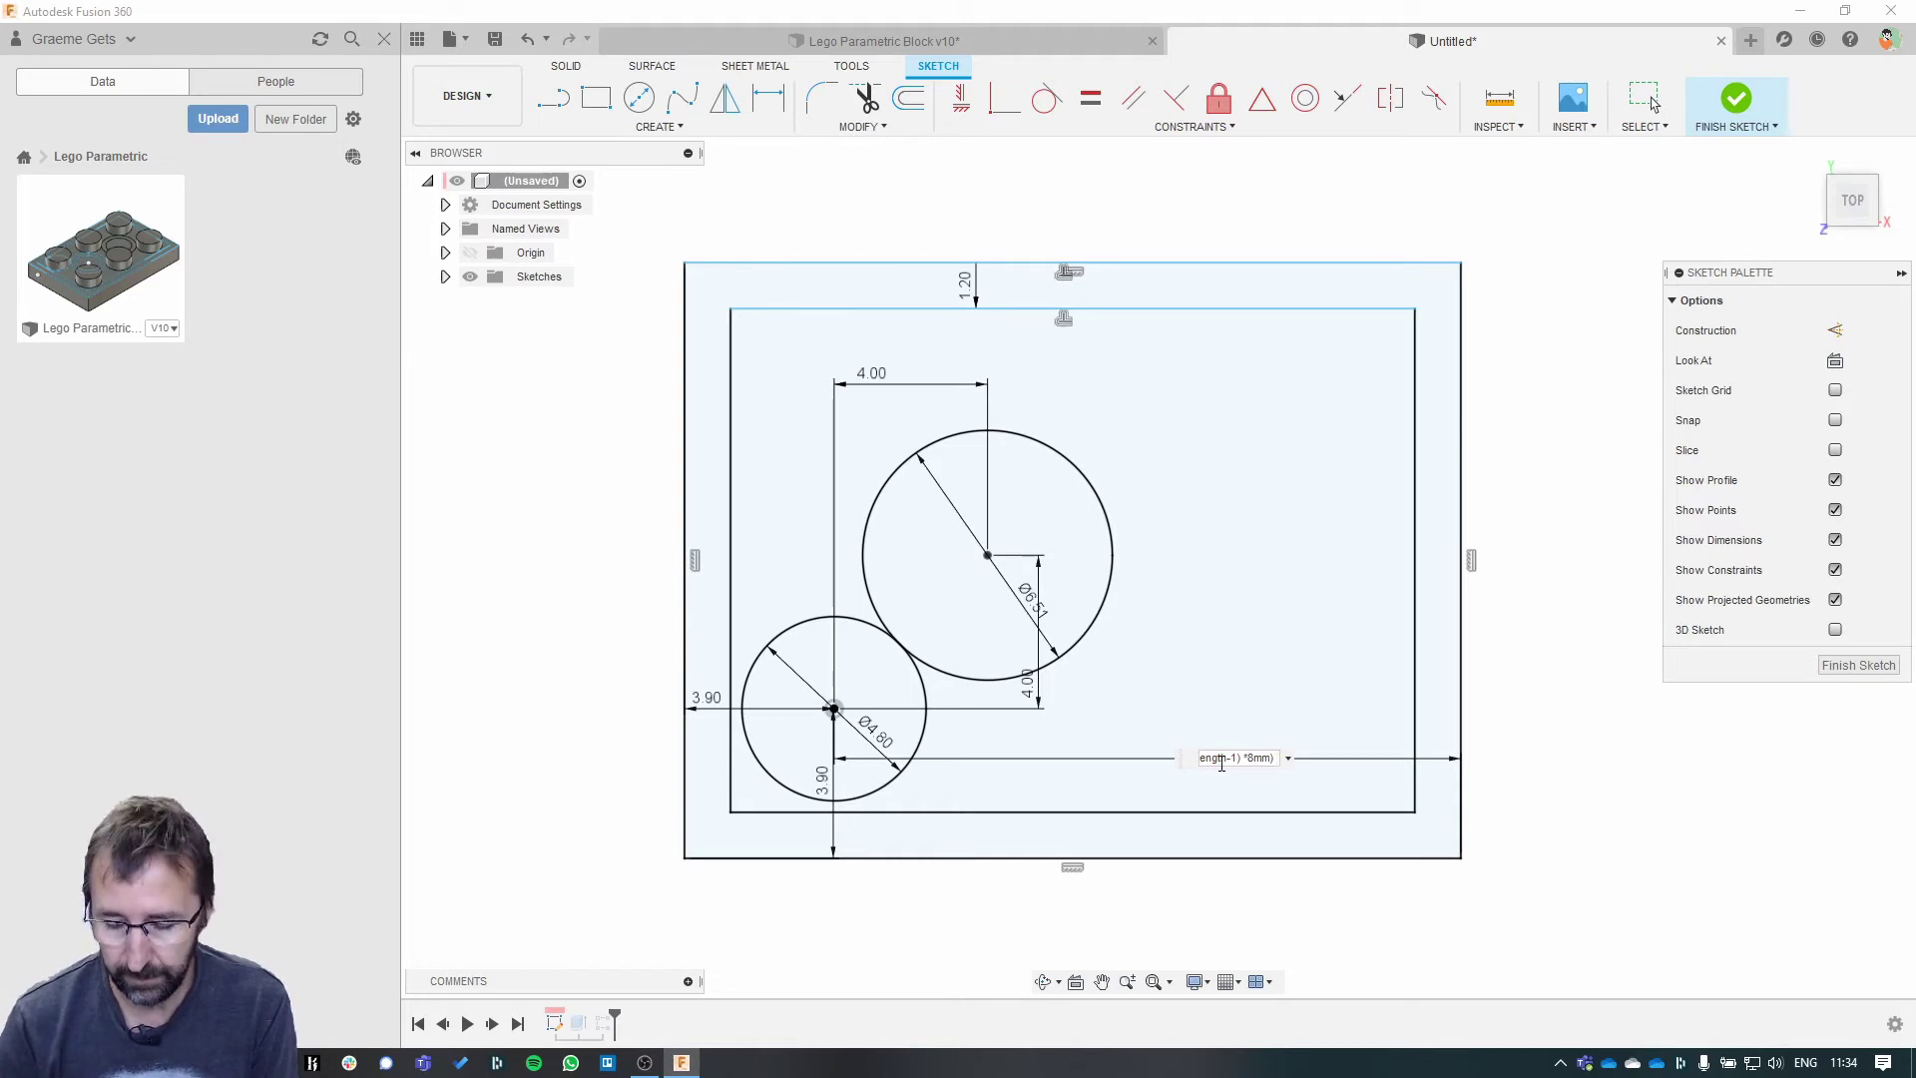
text( + 3)
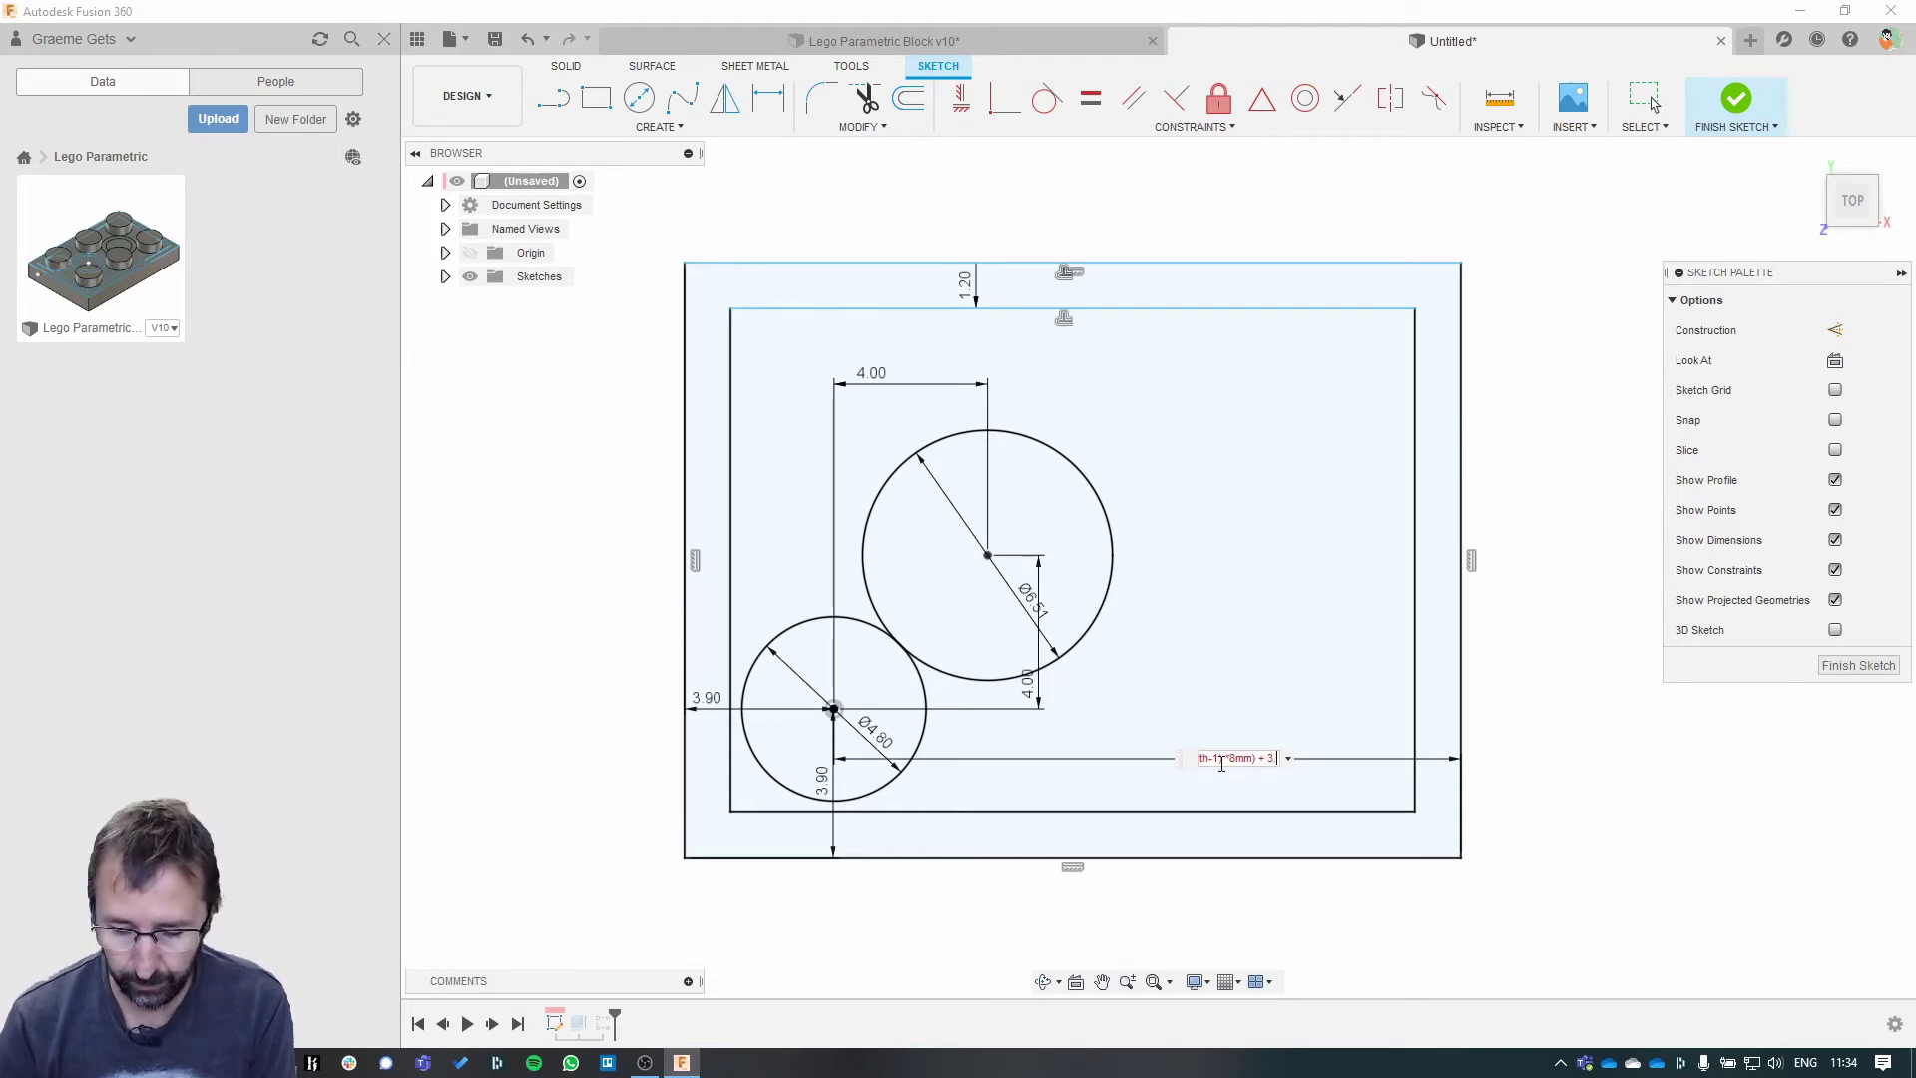
text(.9mm)
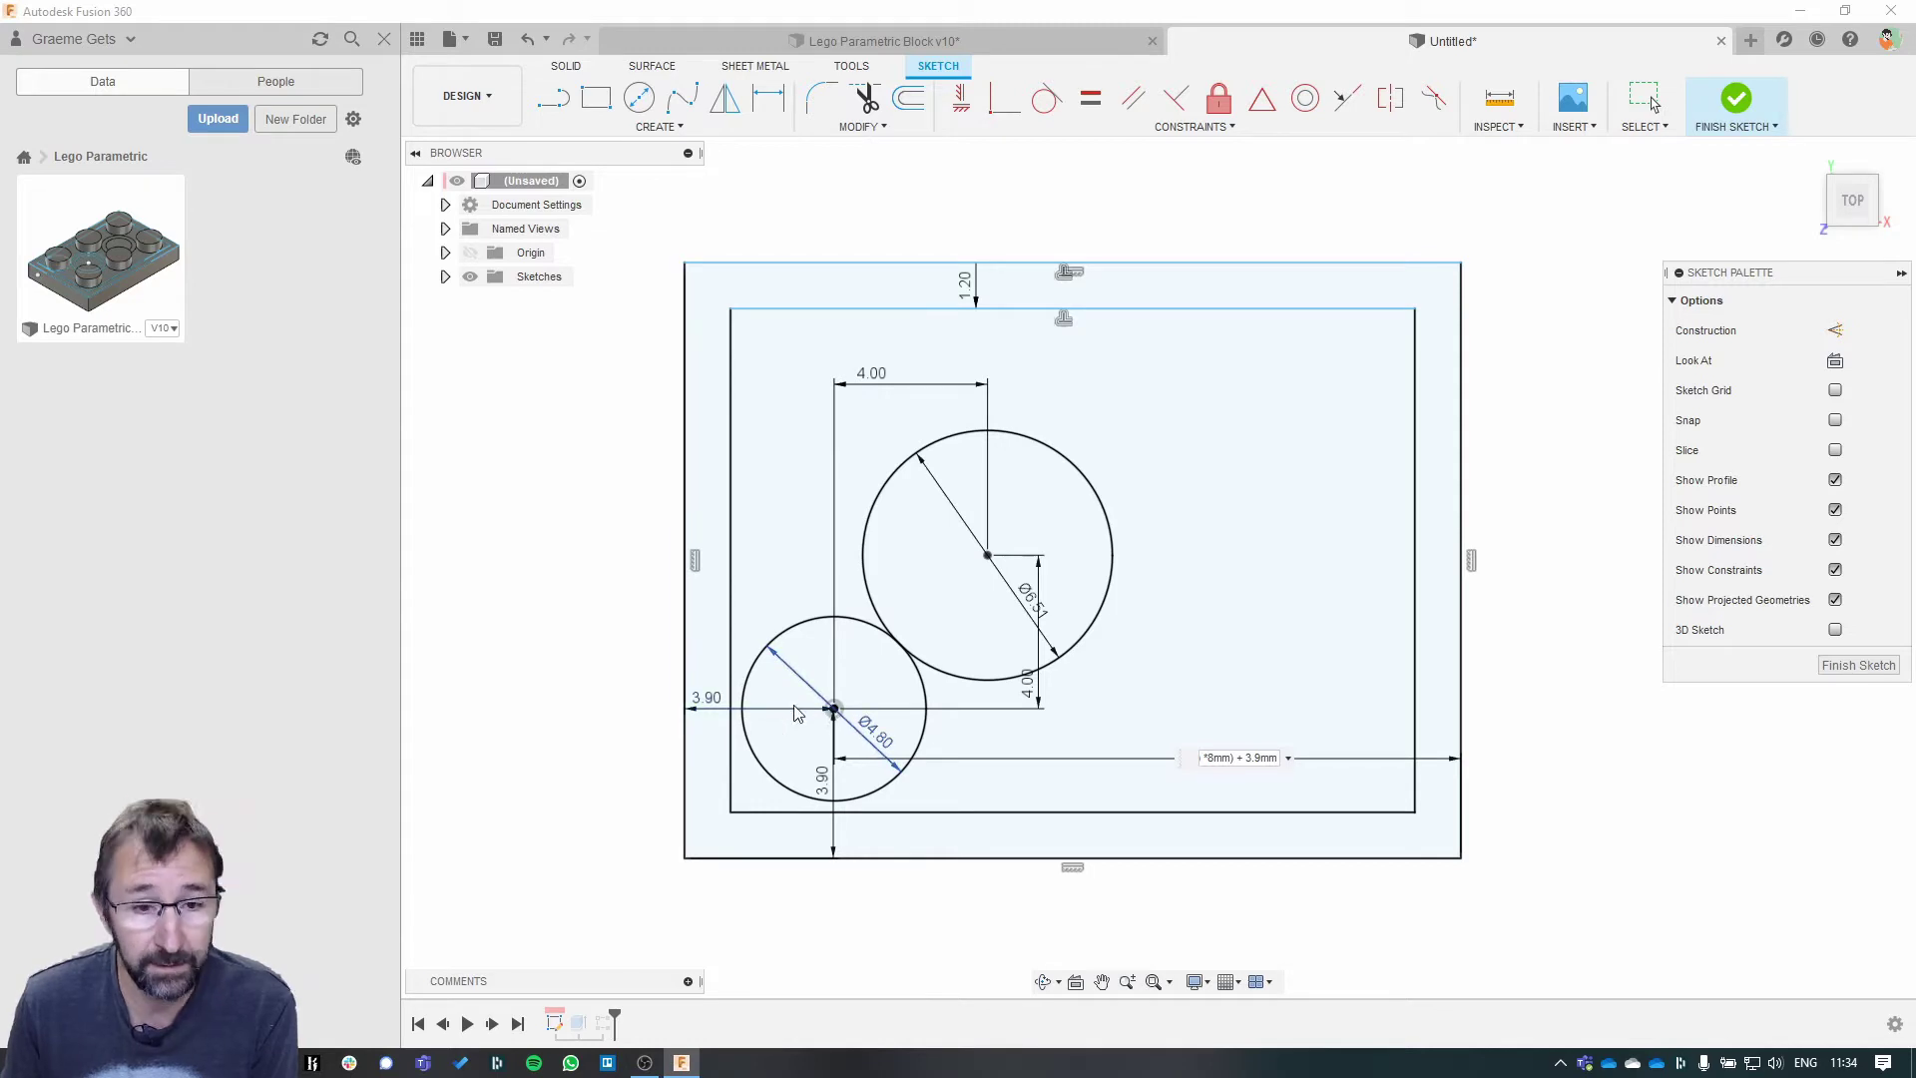
key(Return)
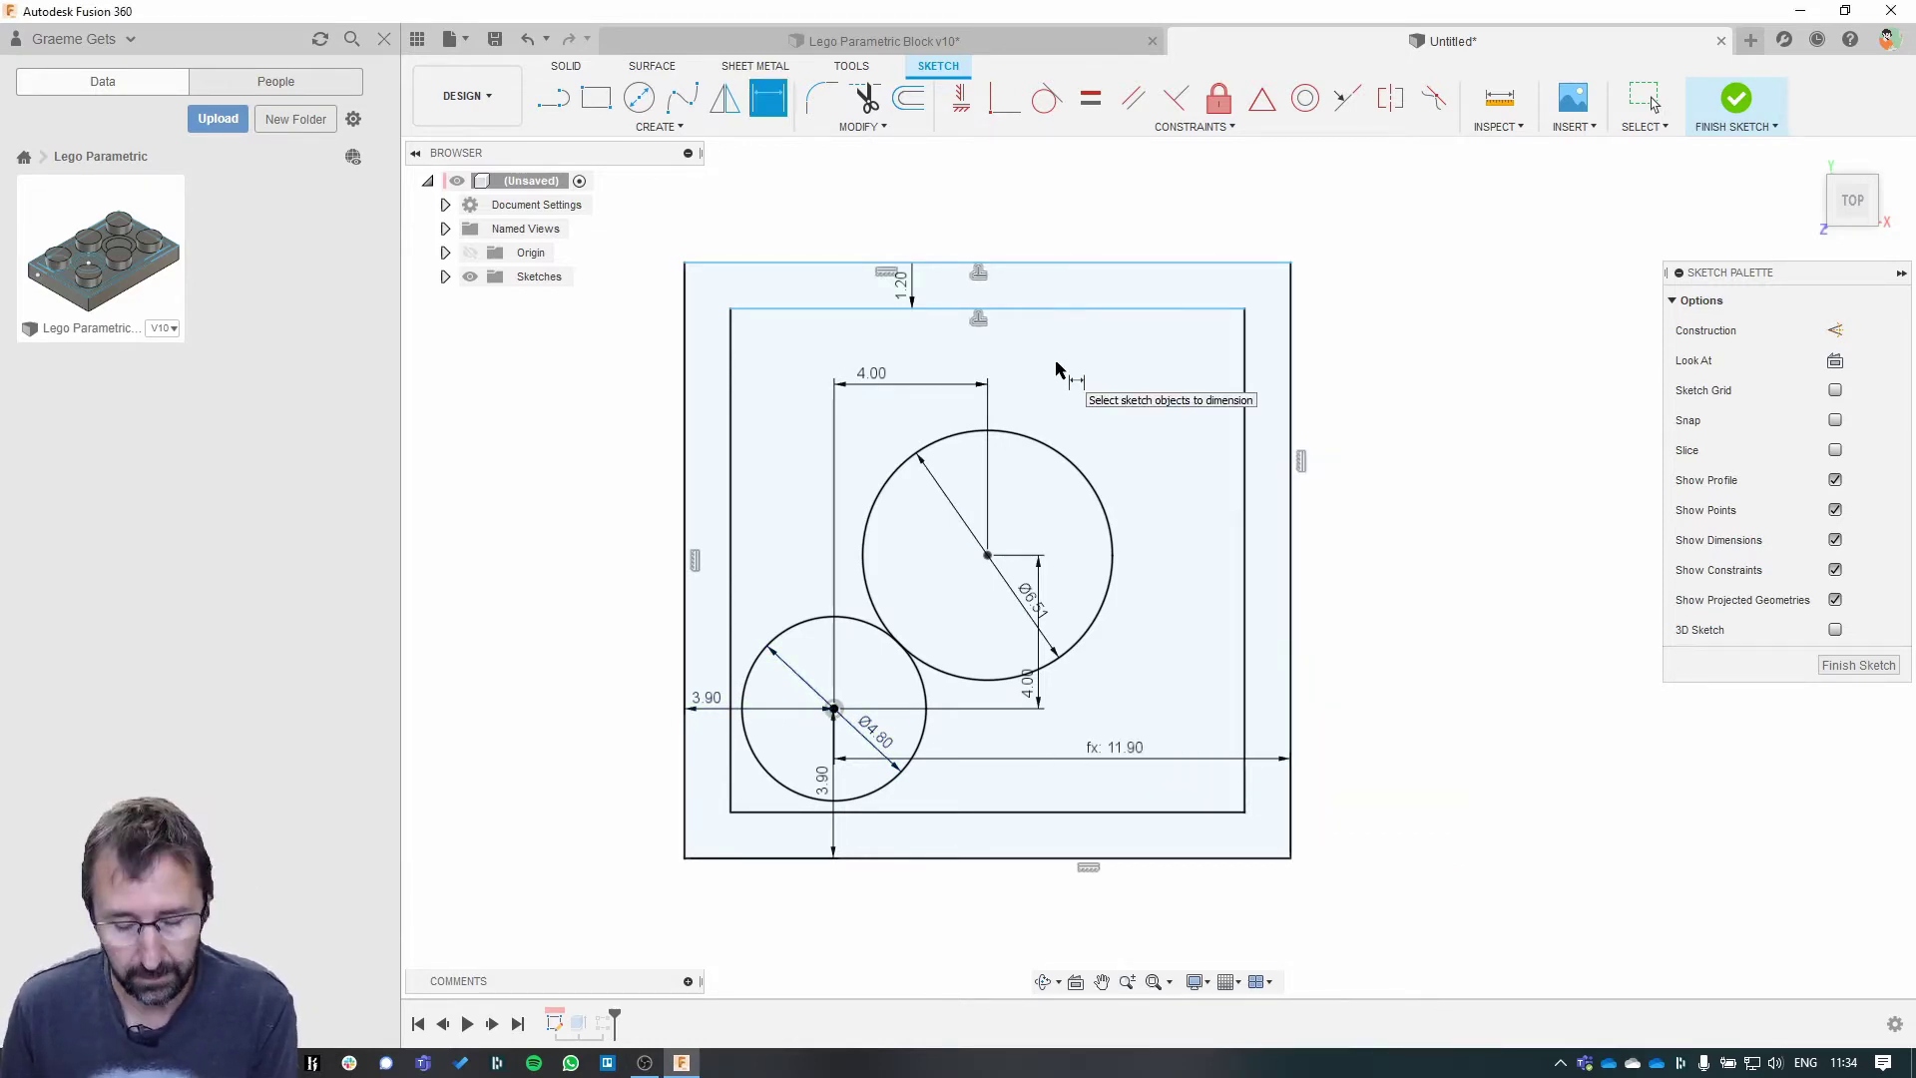
- Dimension the outer rectangle's upper edge from the small circle's centre with the expression ((UnitWidth-1)*8mm)-3.9
click(834, 710)
click(795, 264)
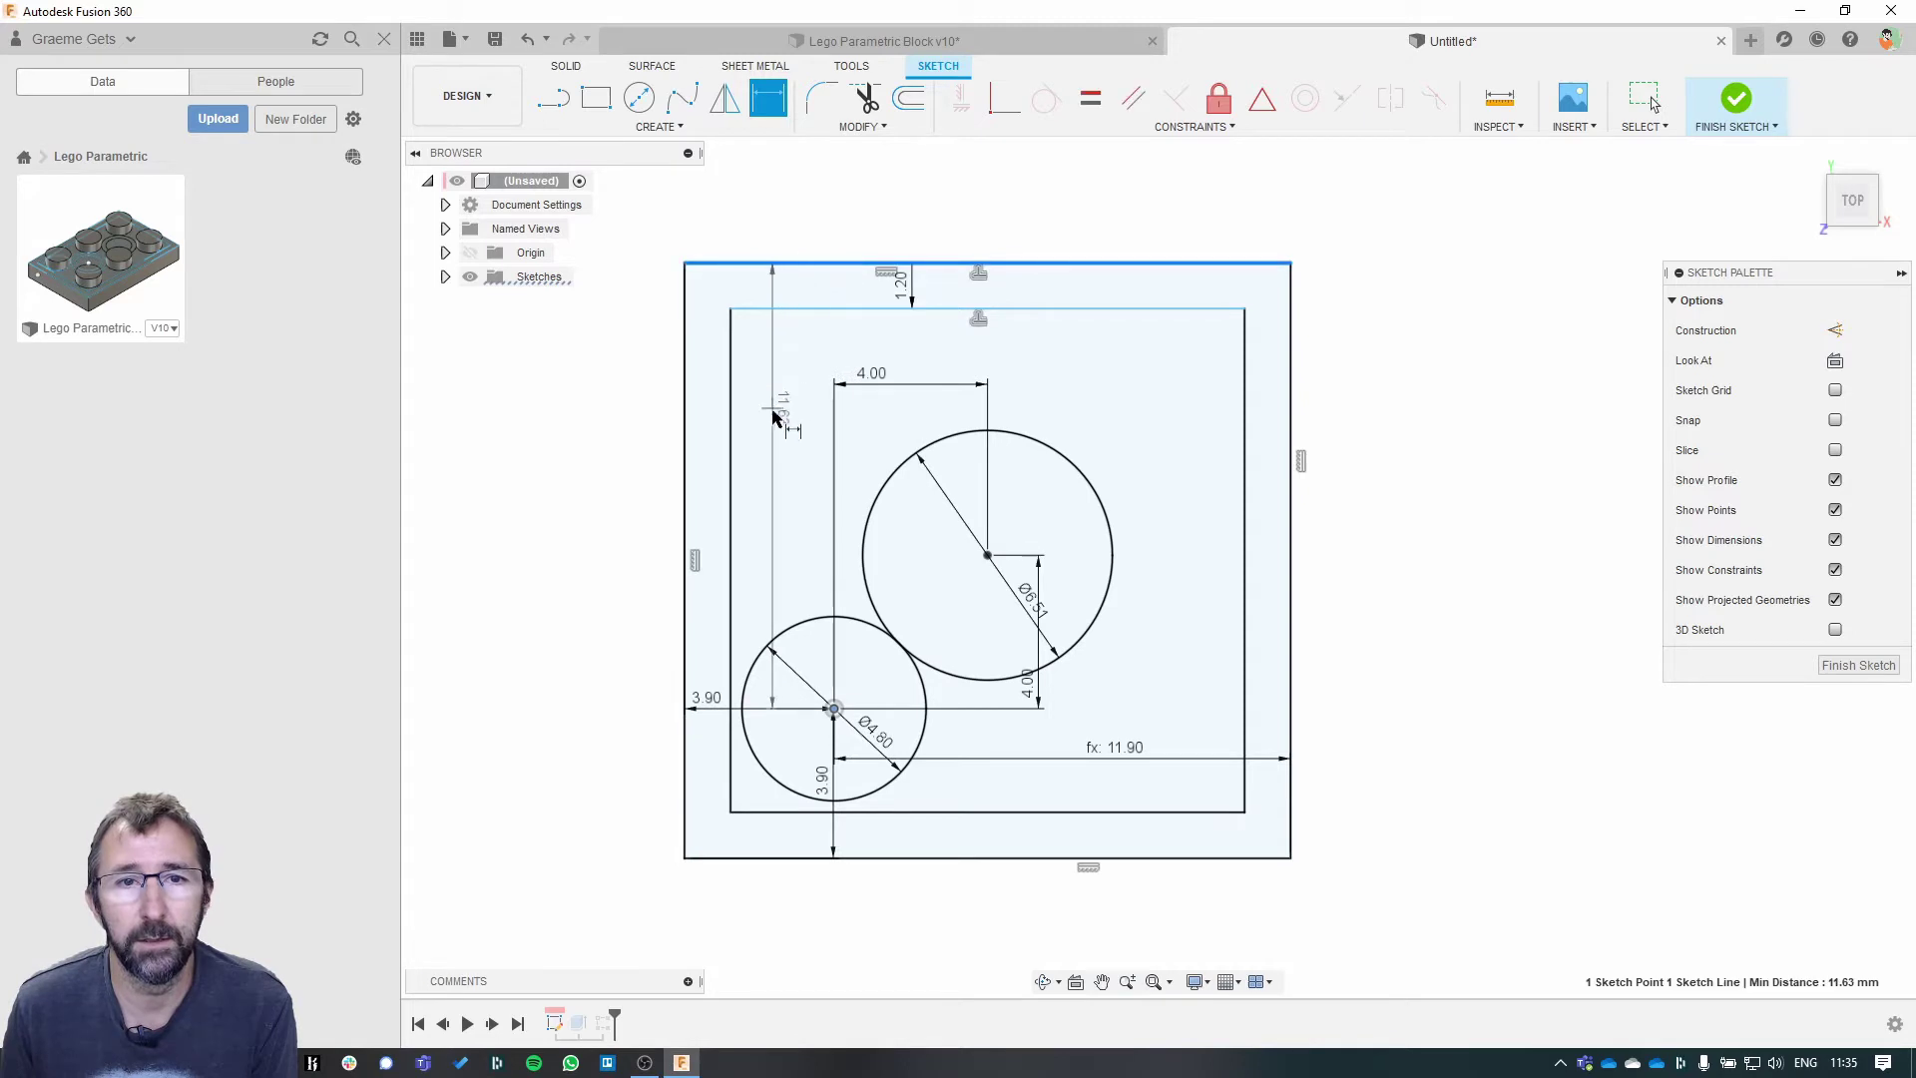
click(774, 416)
text(()
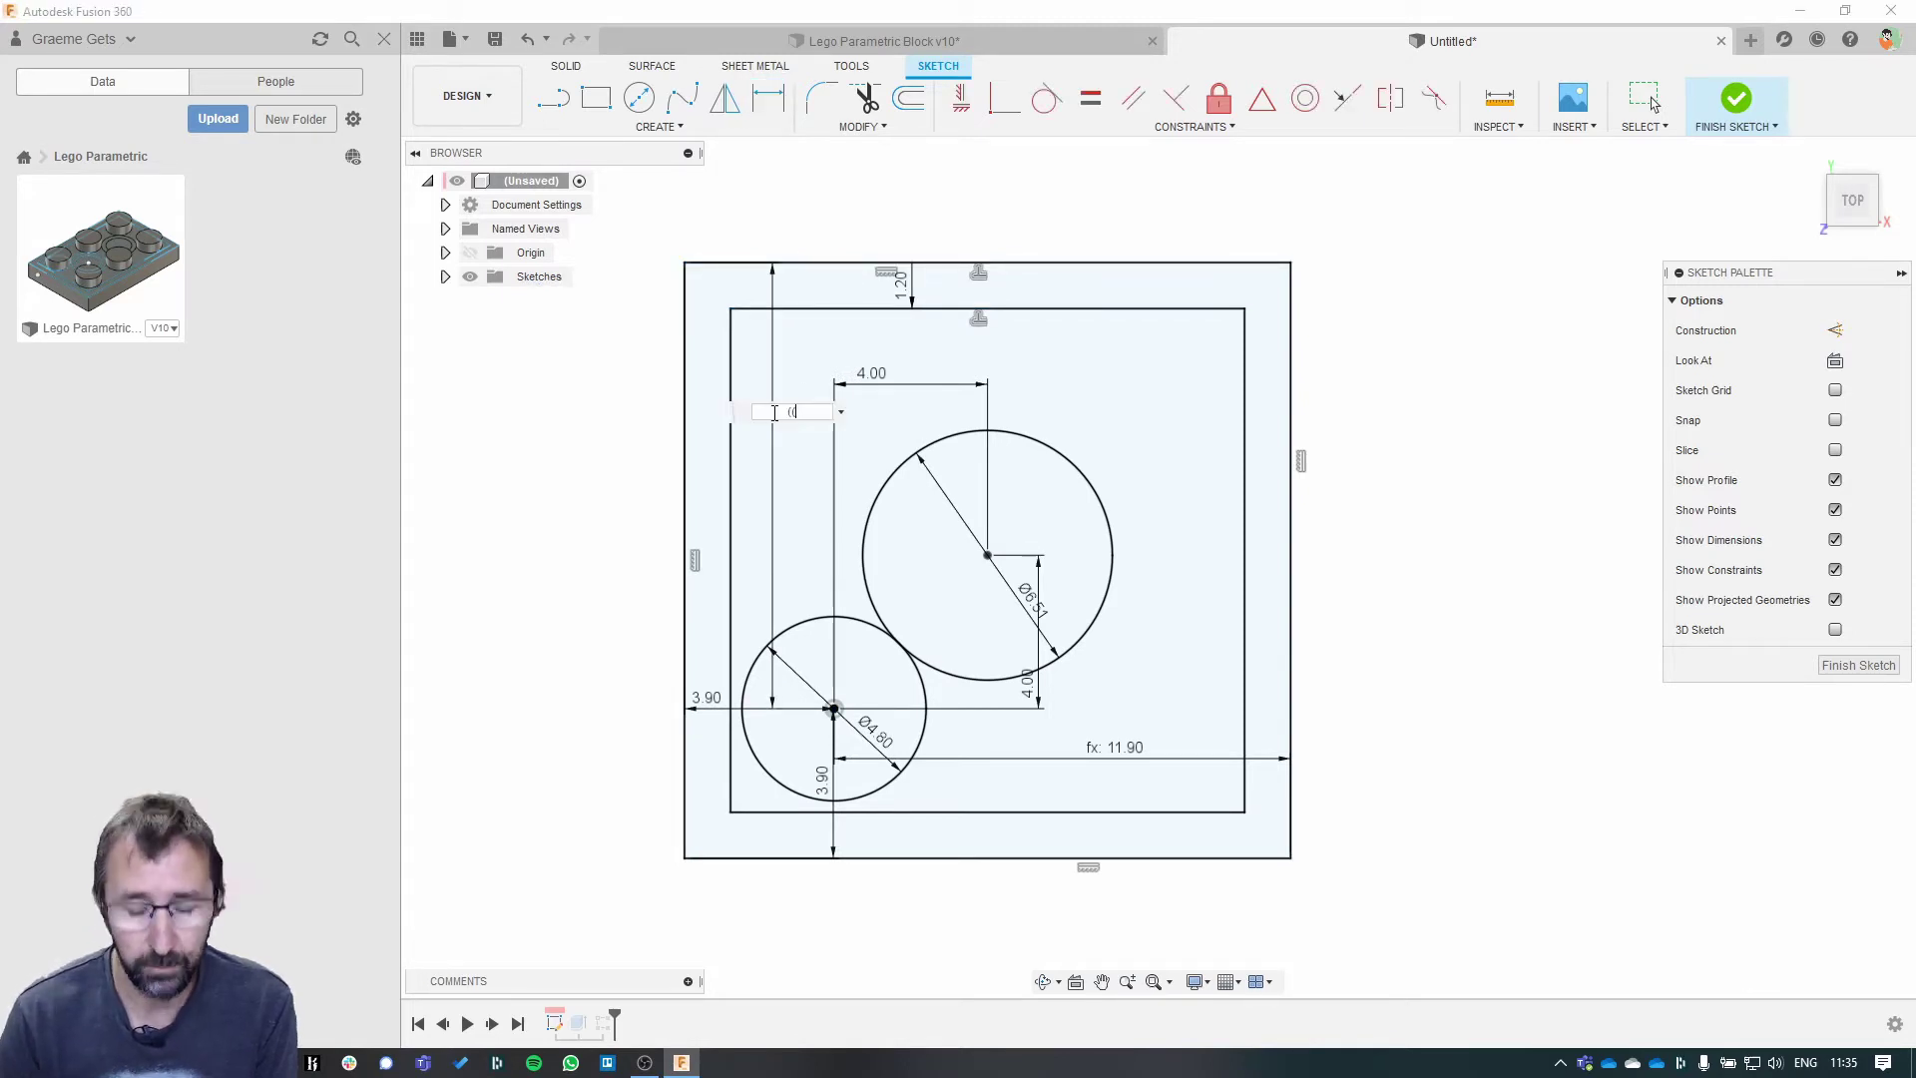
text((Unit)
key(Down)
key(Down)
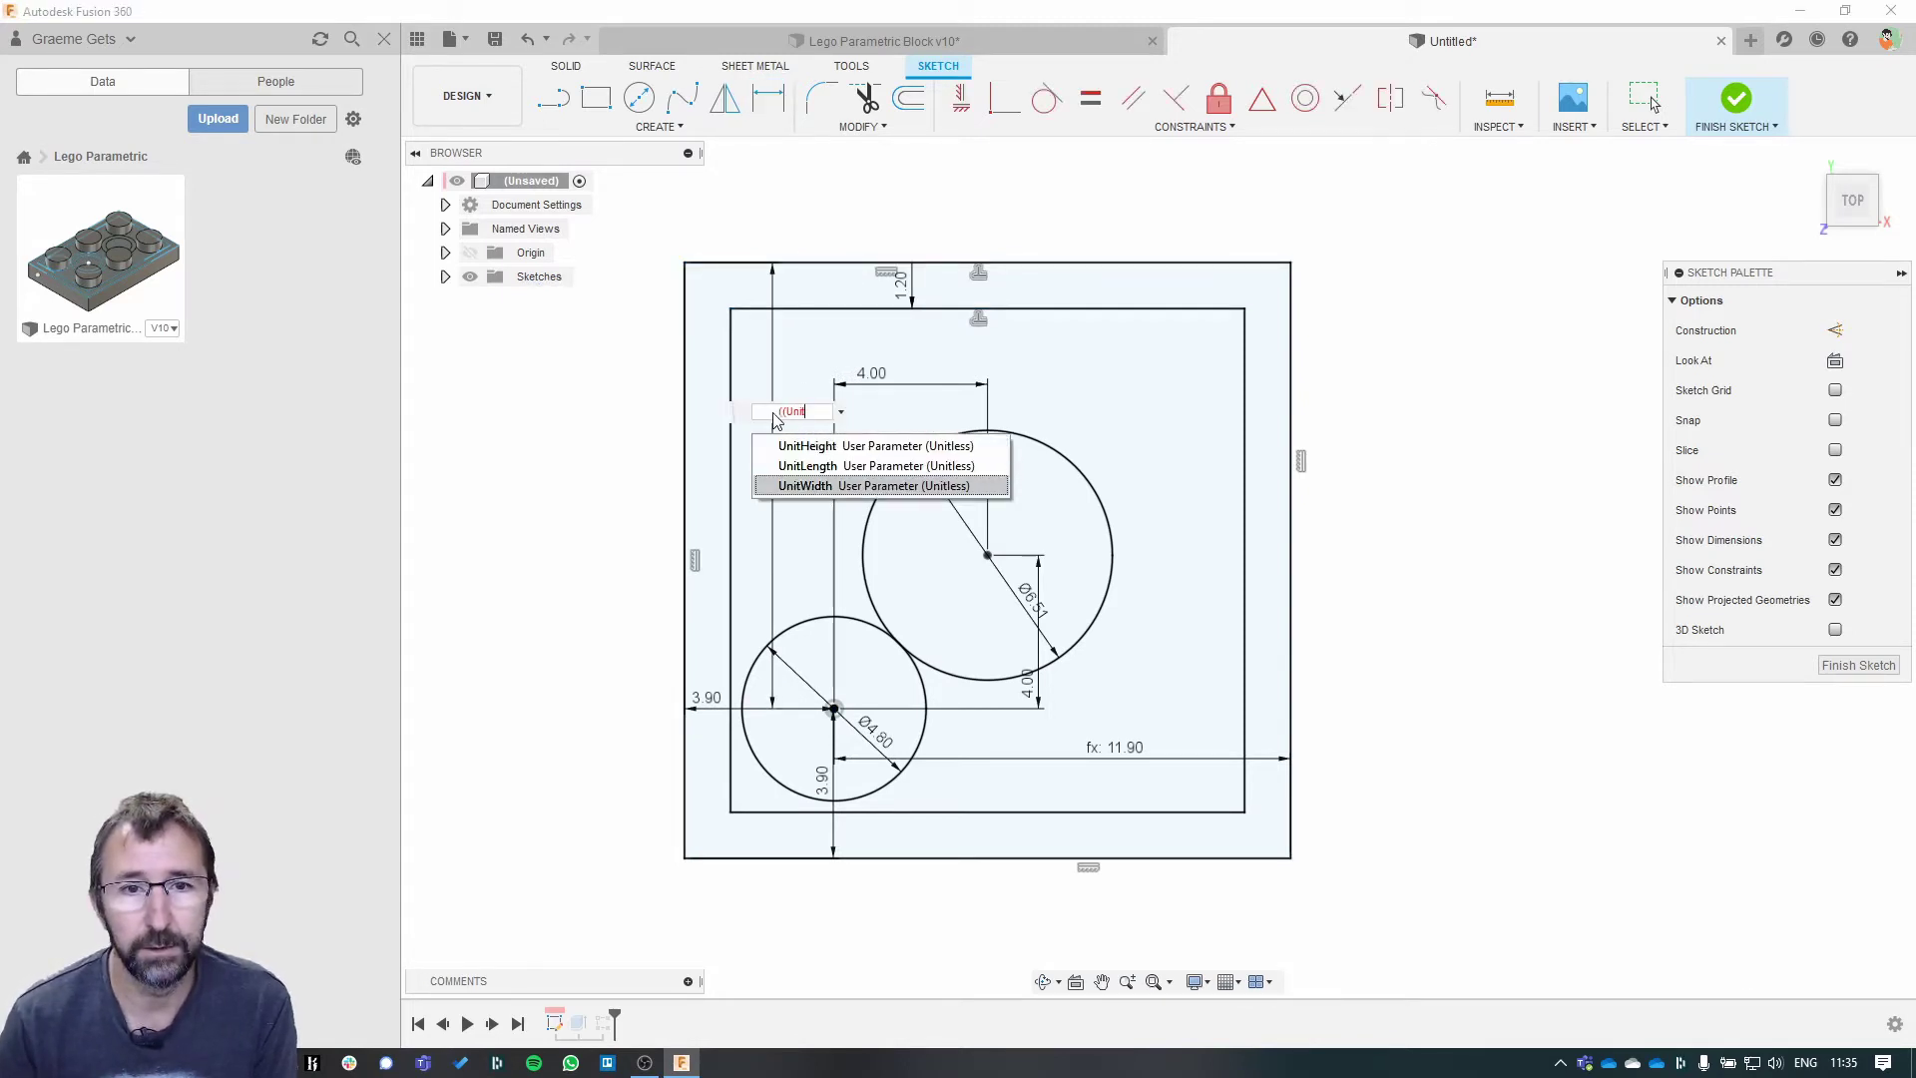
key(Return)
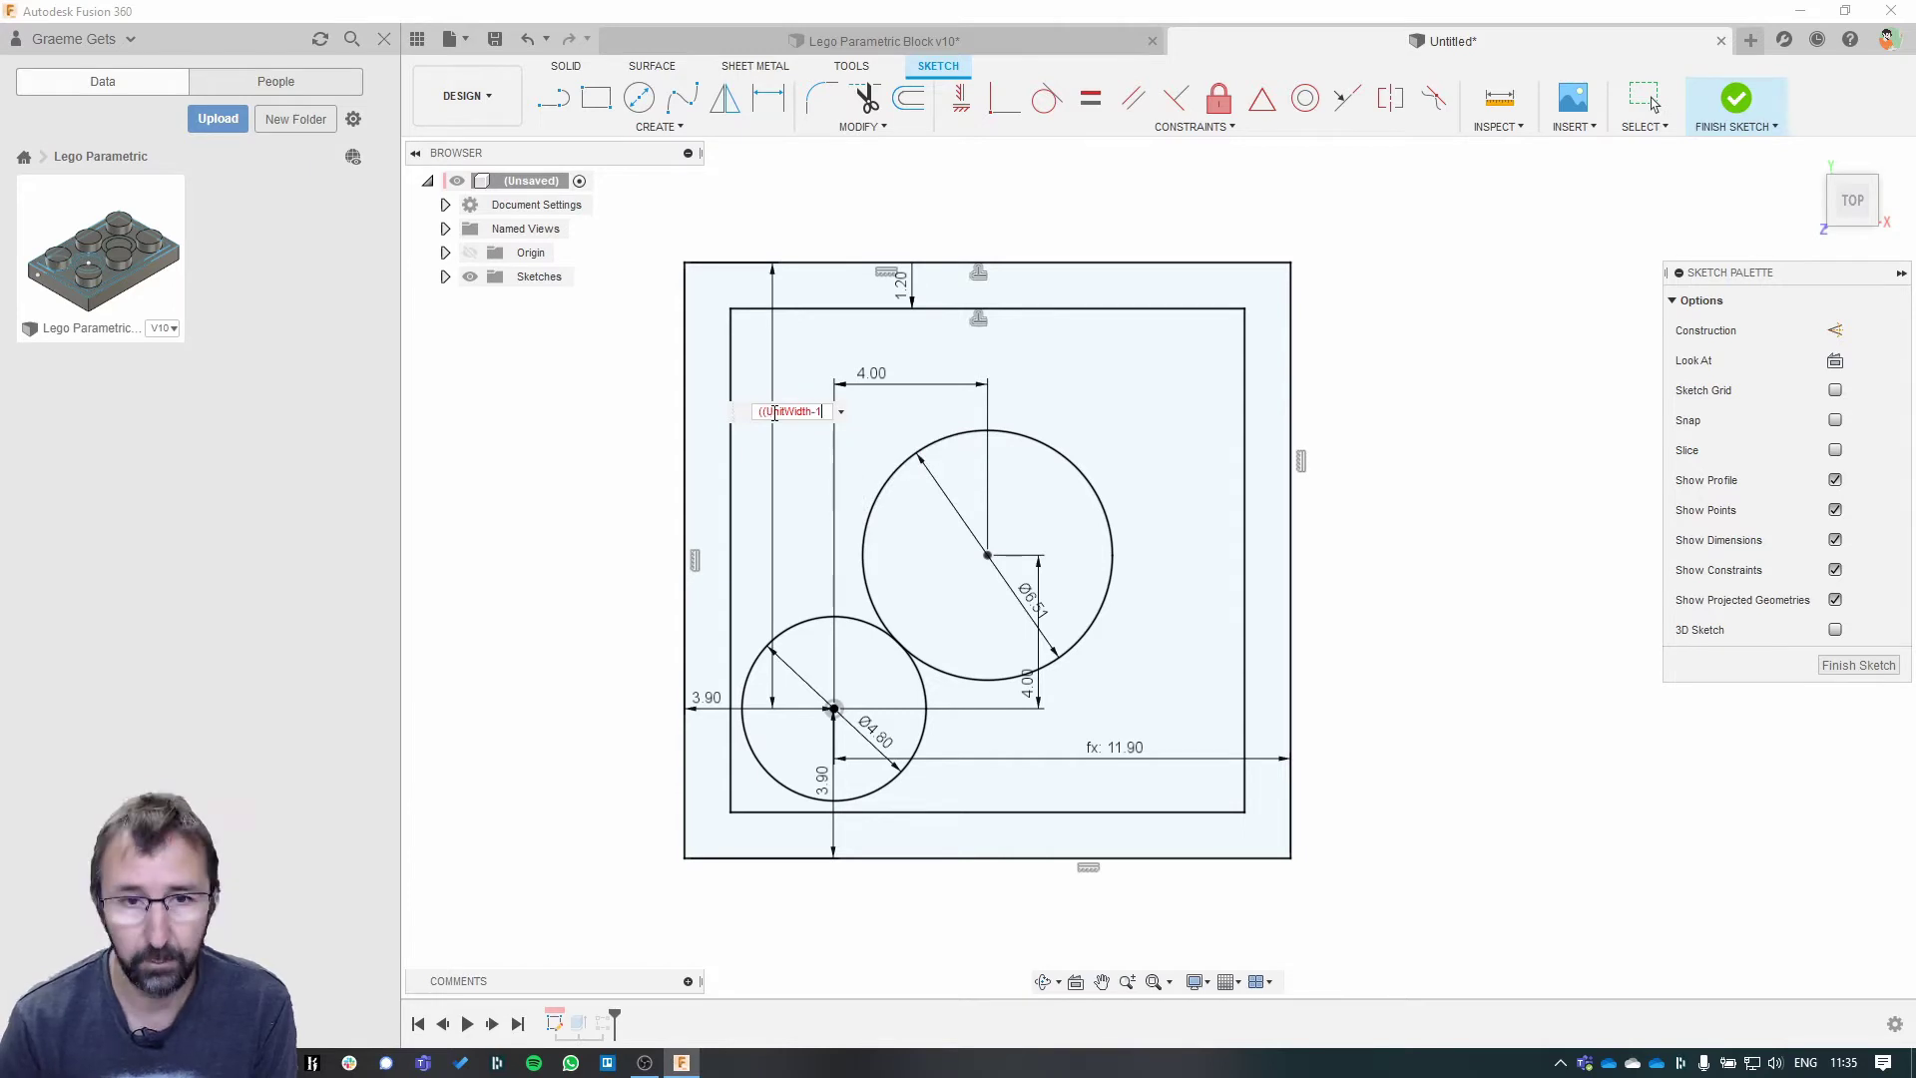
text(-1)*8)
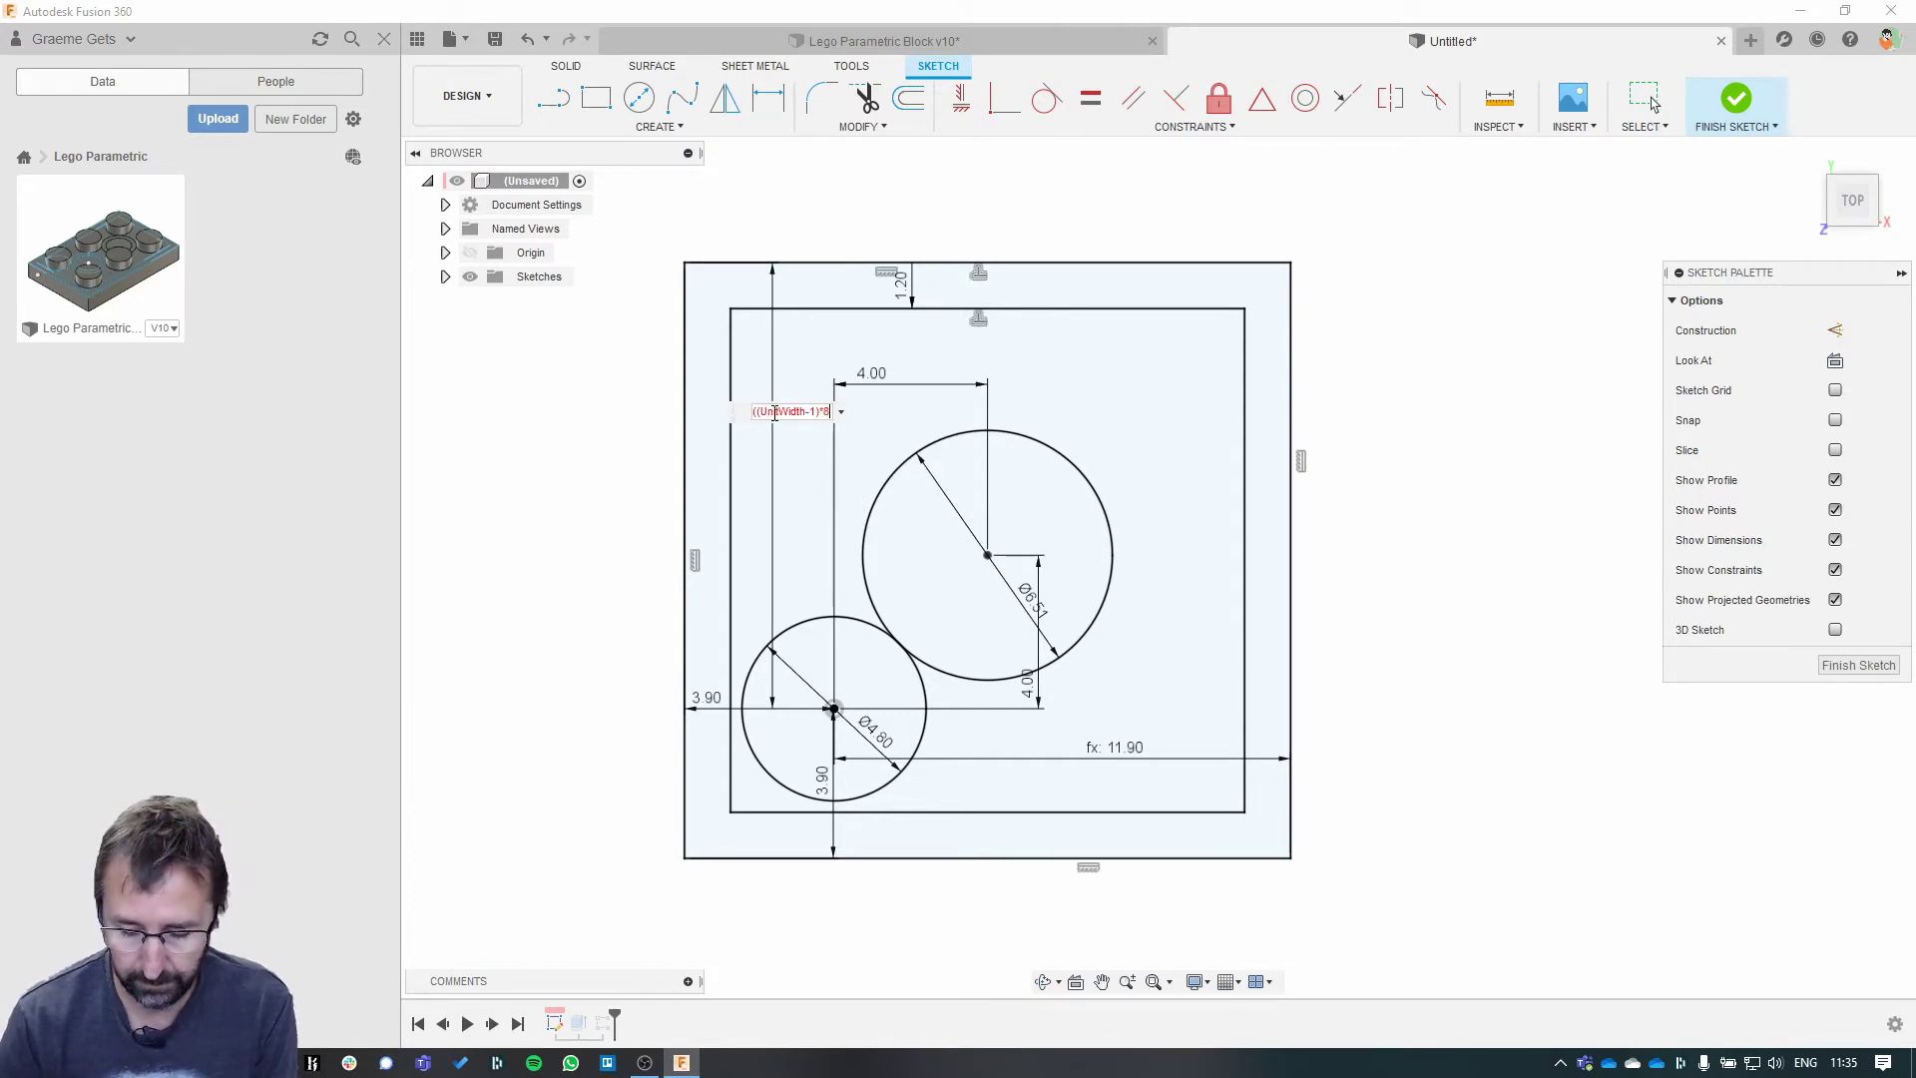
text(mm)-3)
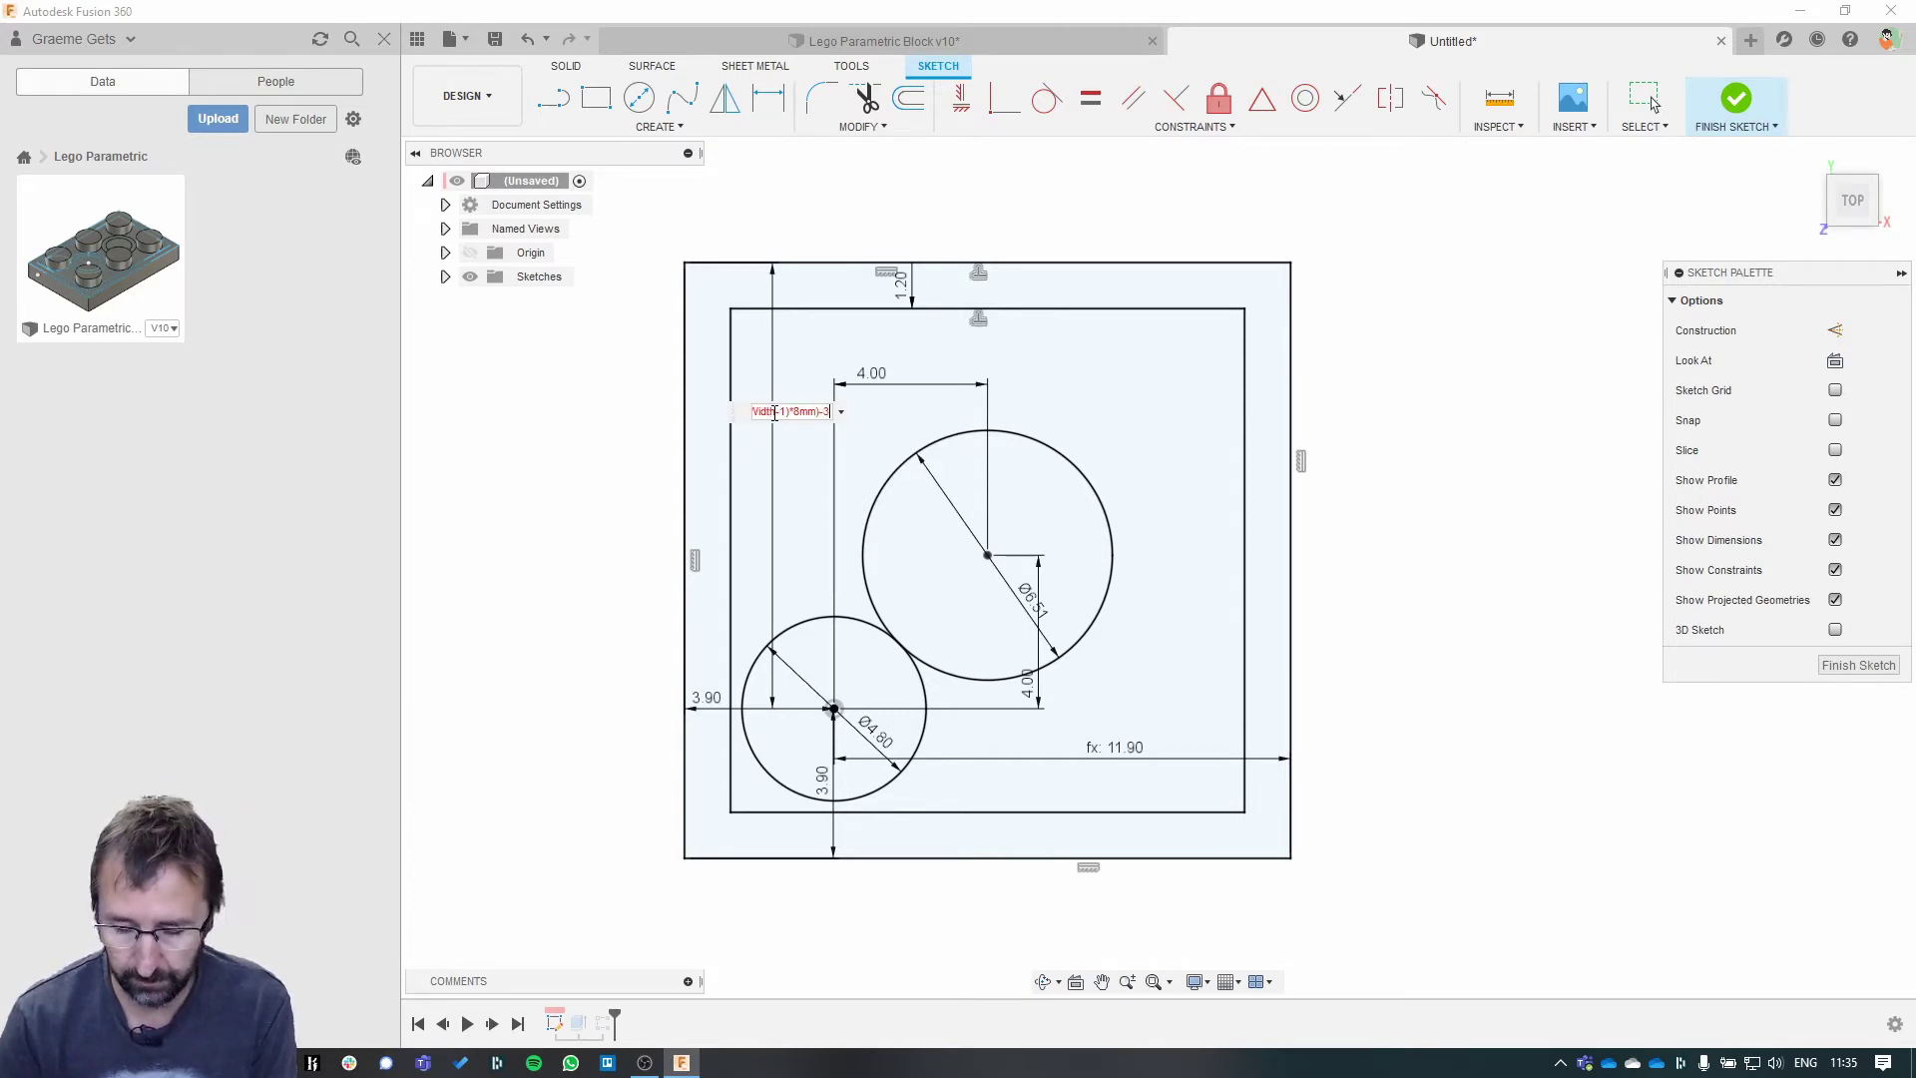
text(.9)
key(Return)
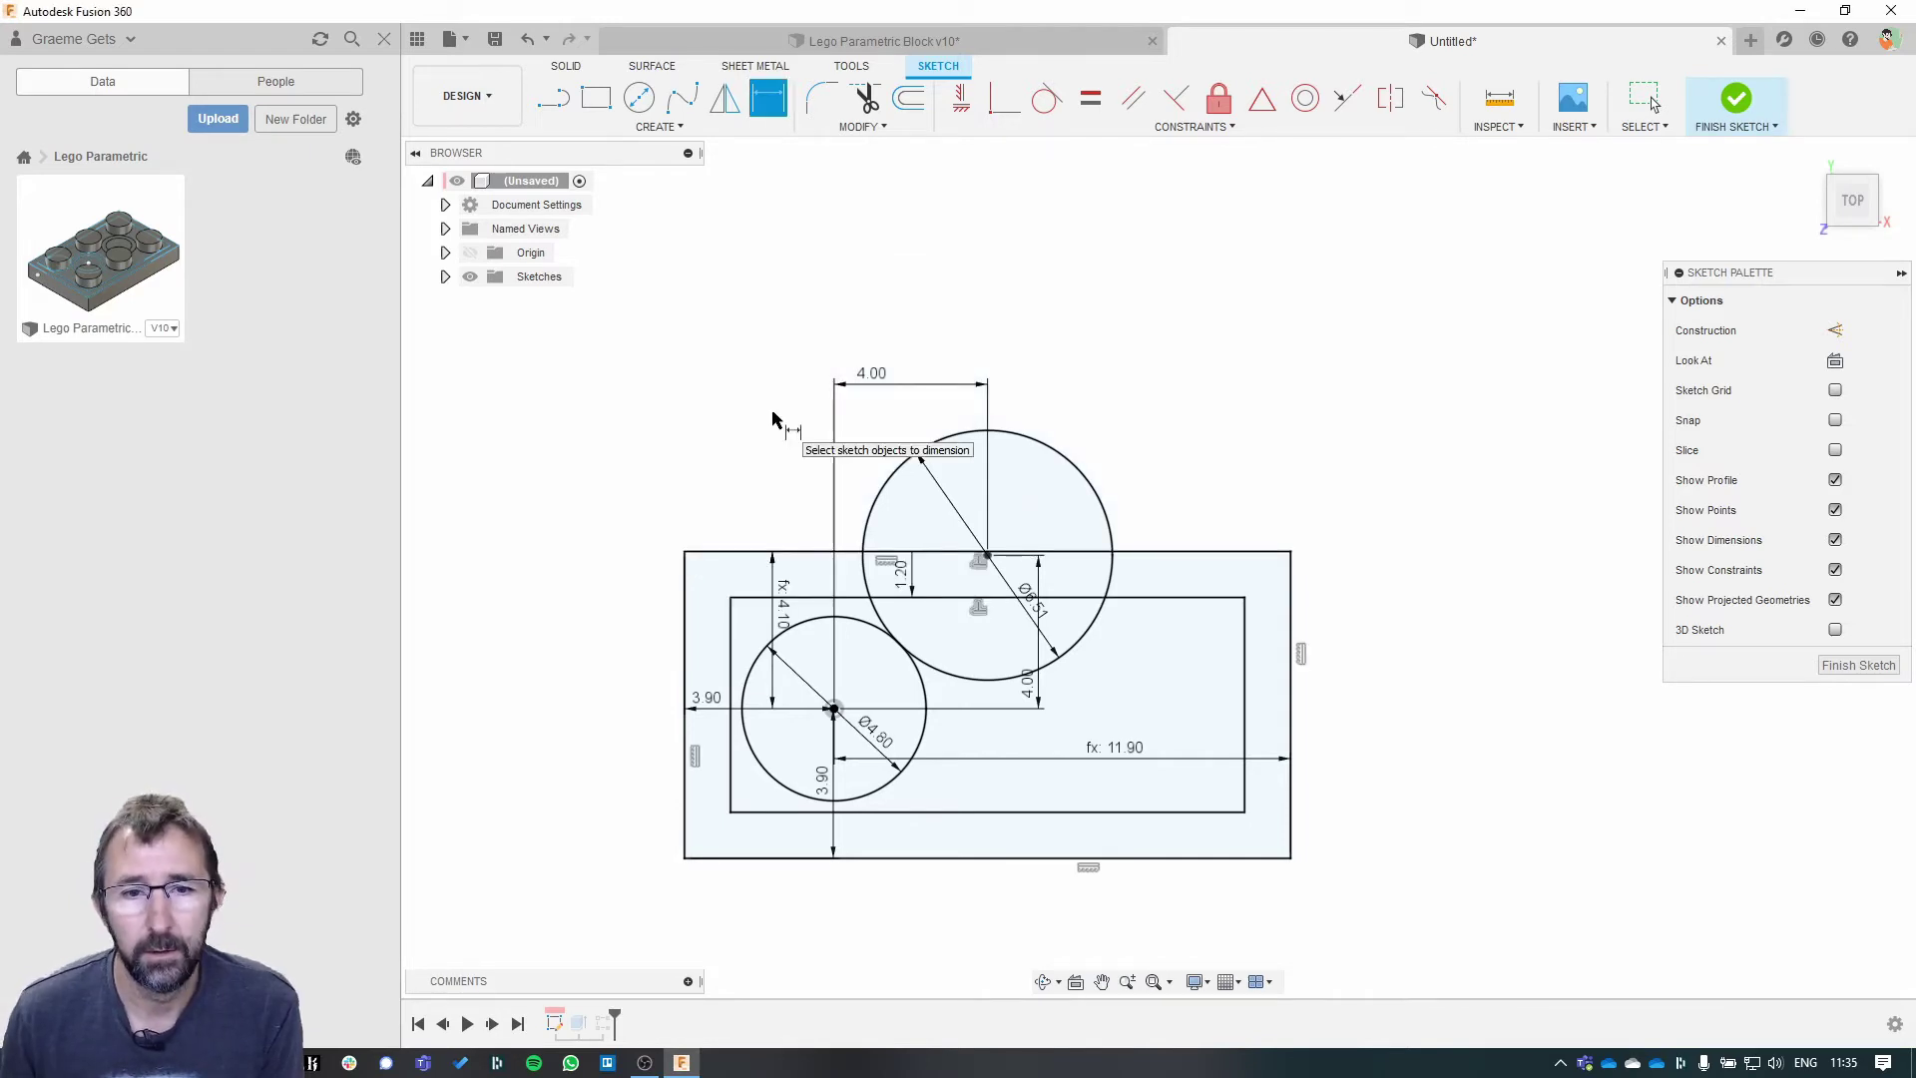
- Correct the UnitWidth dimension's expression to ((UnitWidth - 1) * 8 mm) + 3.9 mm
double_click(777, 619)
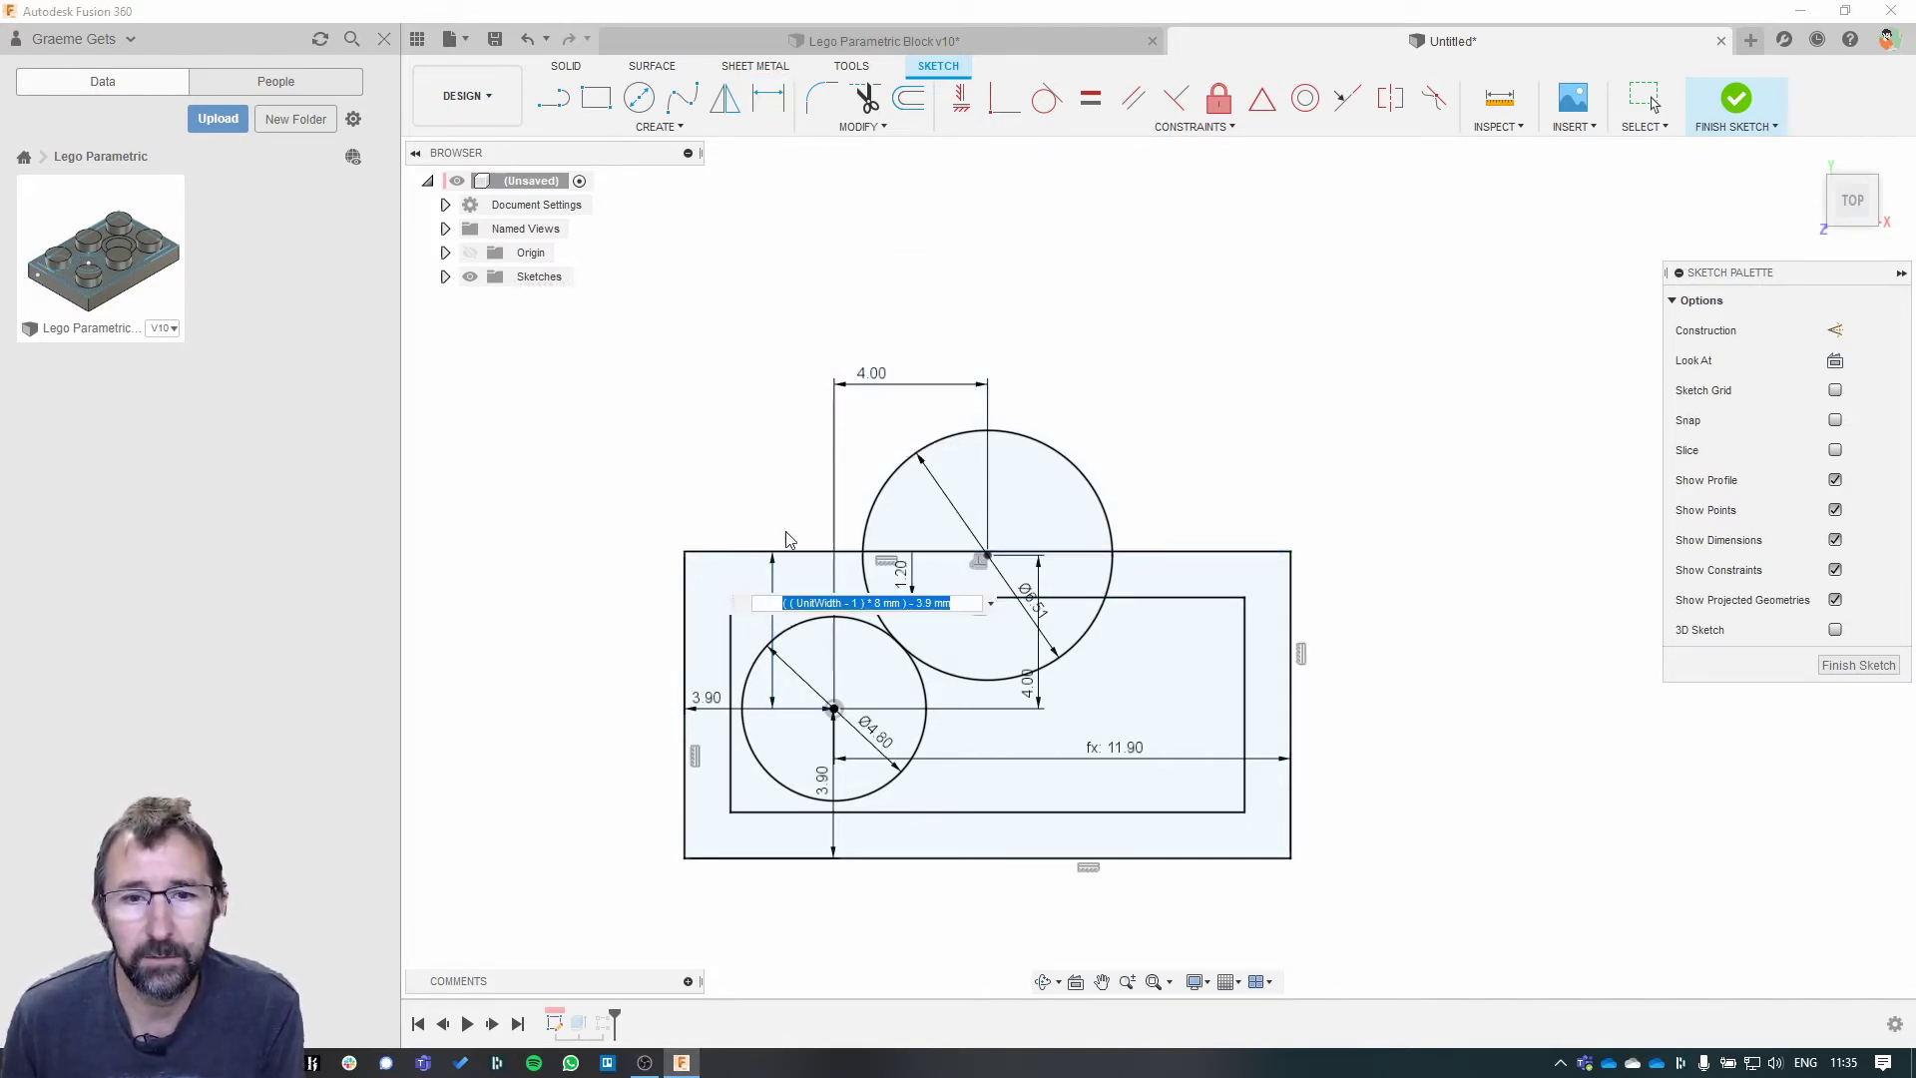
click(920, 603)
key(BackSpace)
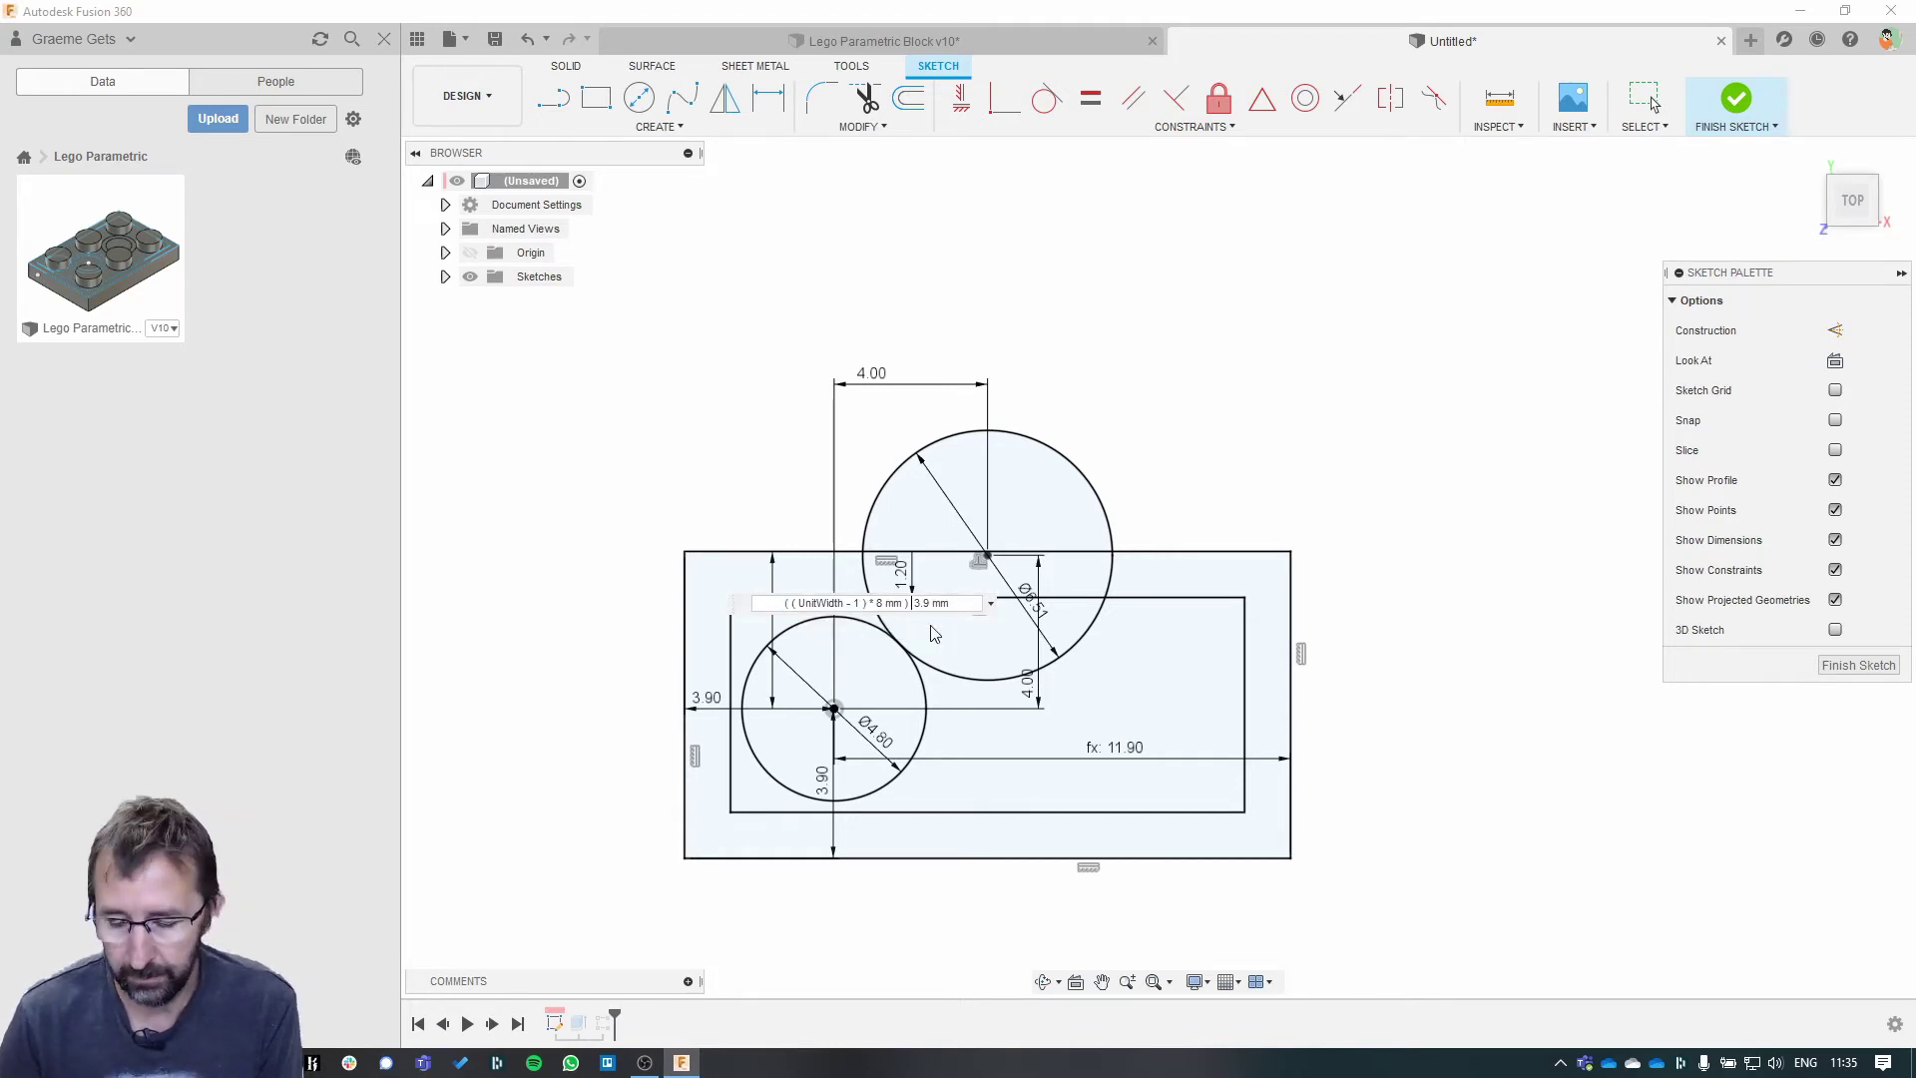
text(+)
key(Return)
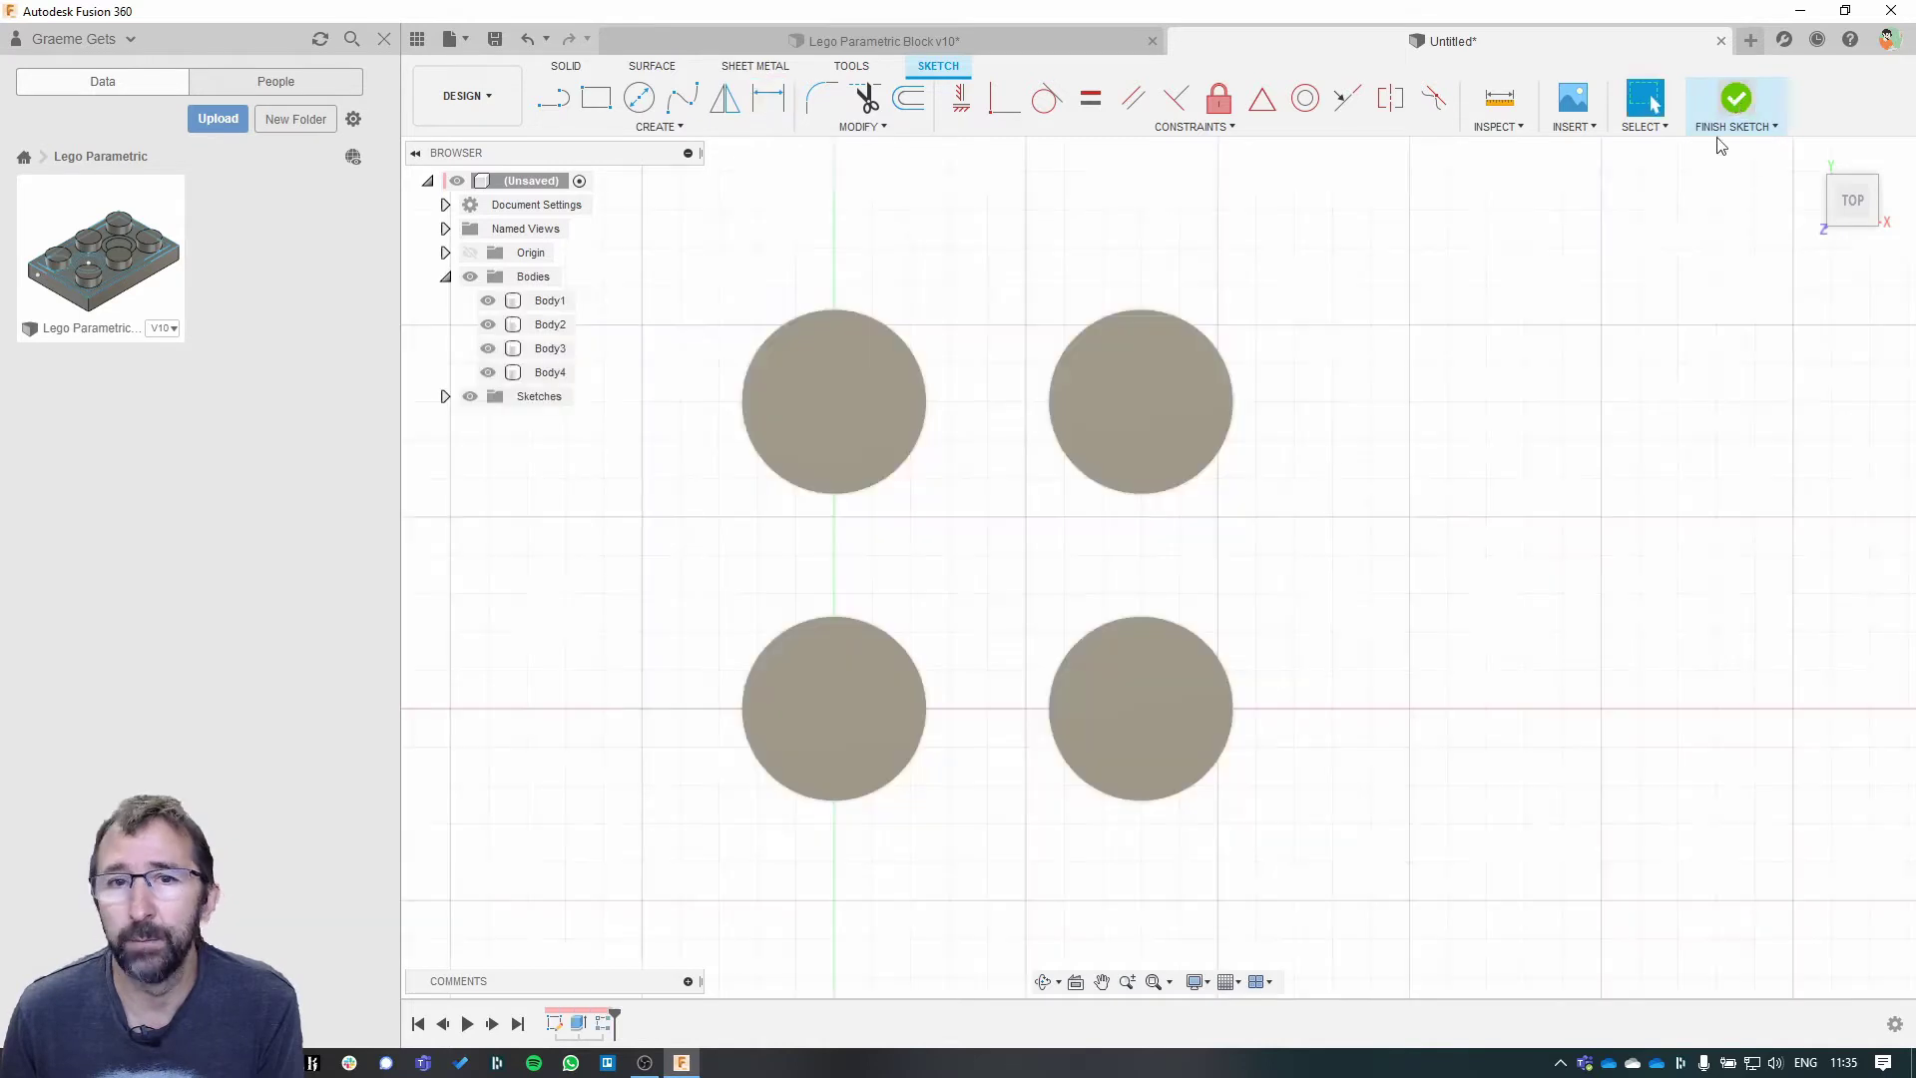
- Finish the sketch and make Sketch1 visible alongside the stud bodies
click(1736, 98)
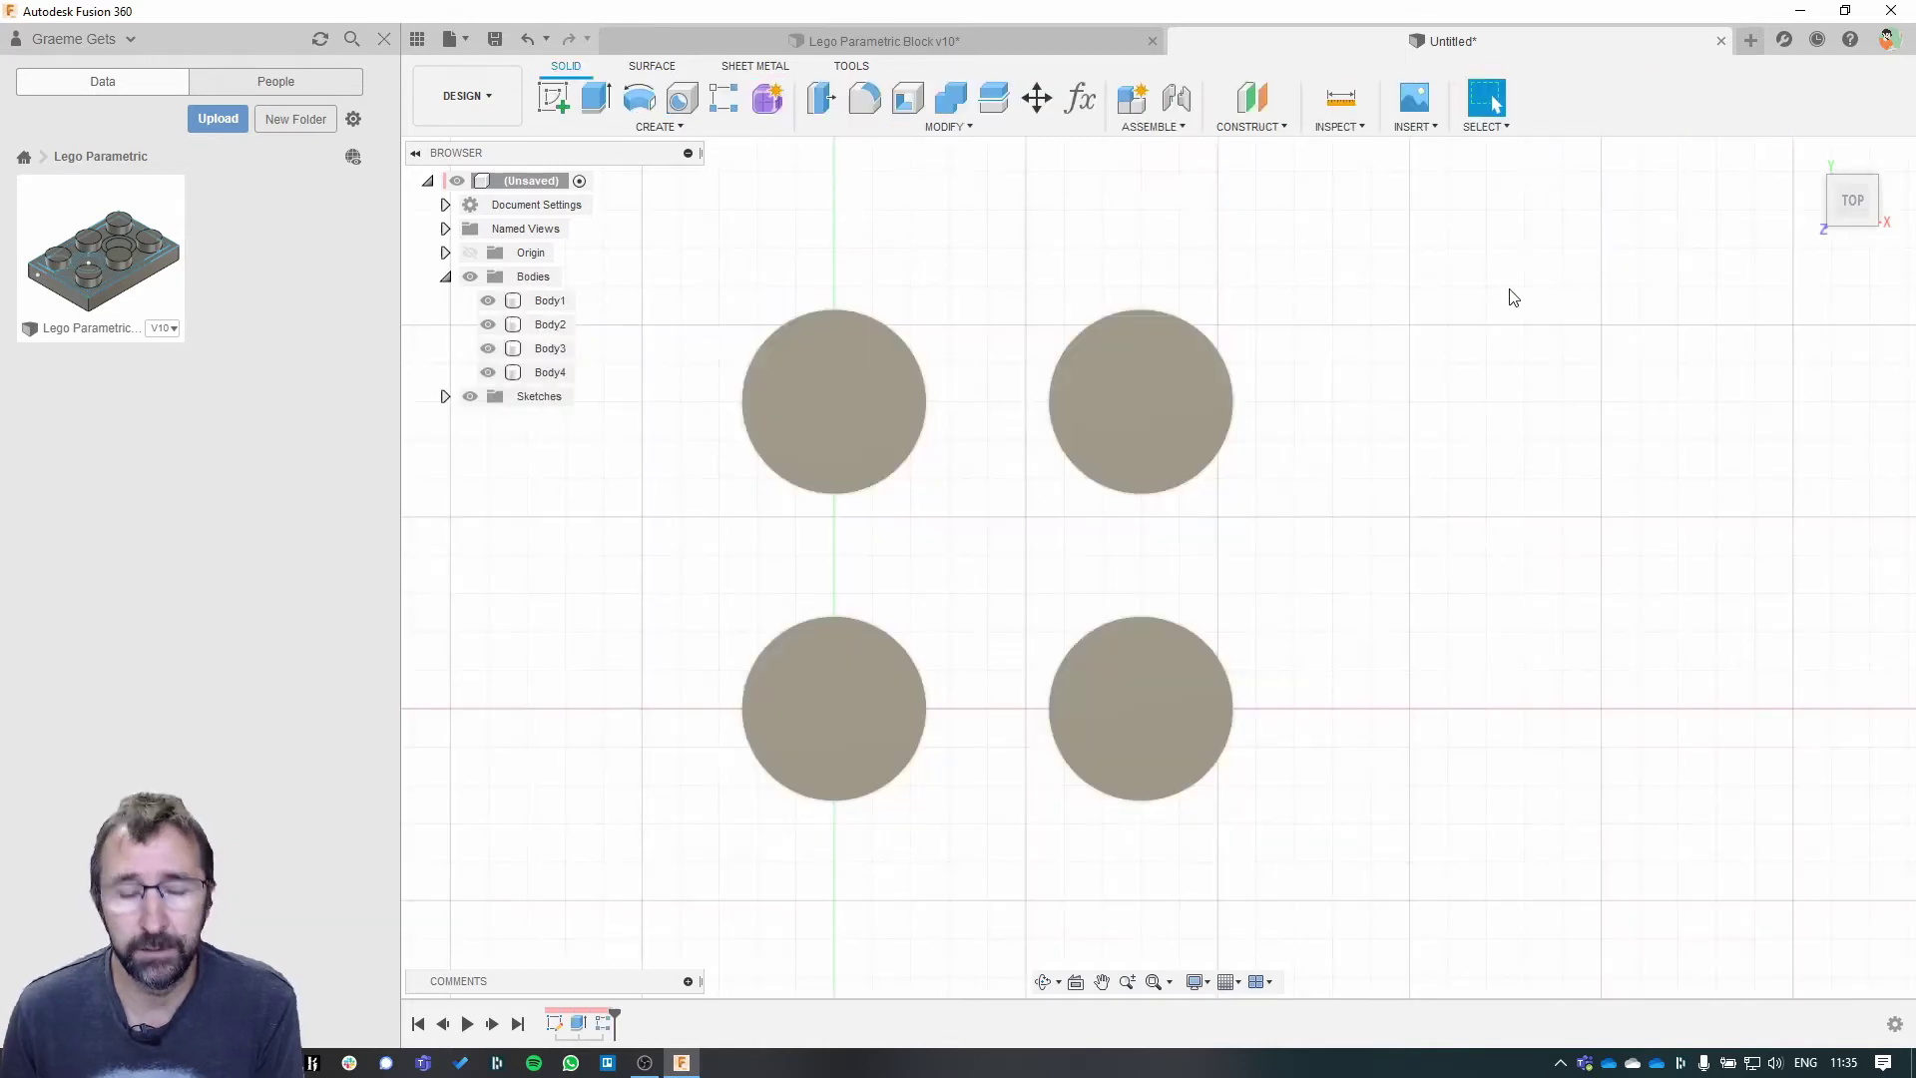
click(445, 396)
click(491, 424)
click(488, 422)
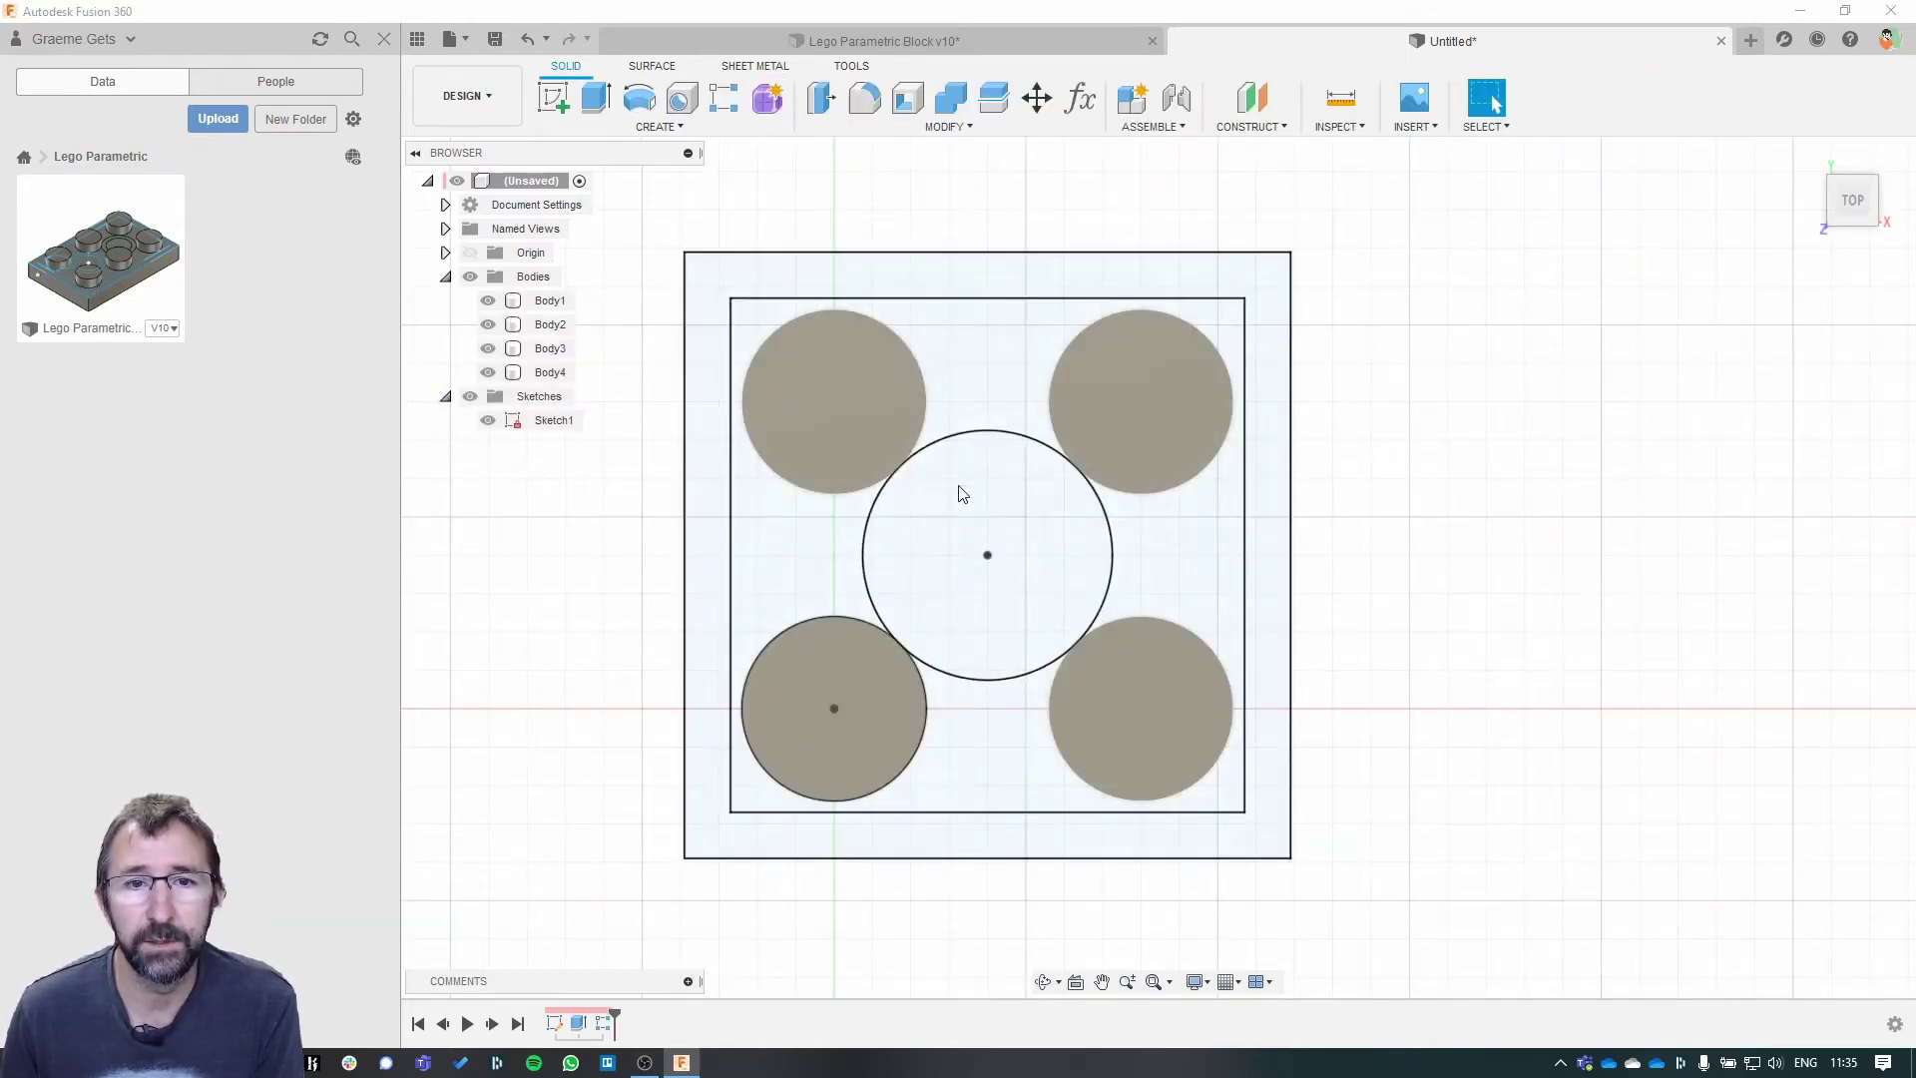
- Extrude the wall profile between the two rectangles one-sided as a new body, with the distance 3.2 * UnitHeight
key(q)
click(973, 288)
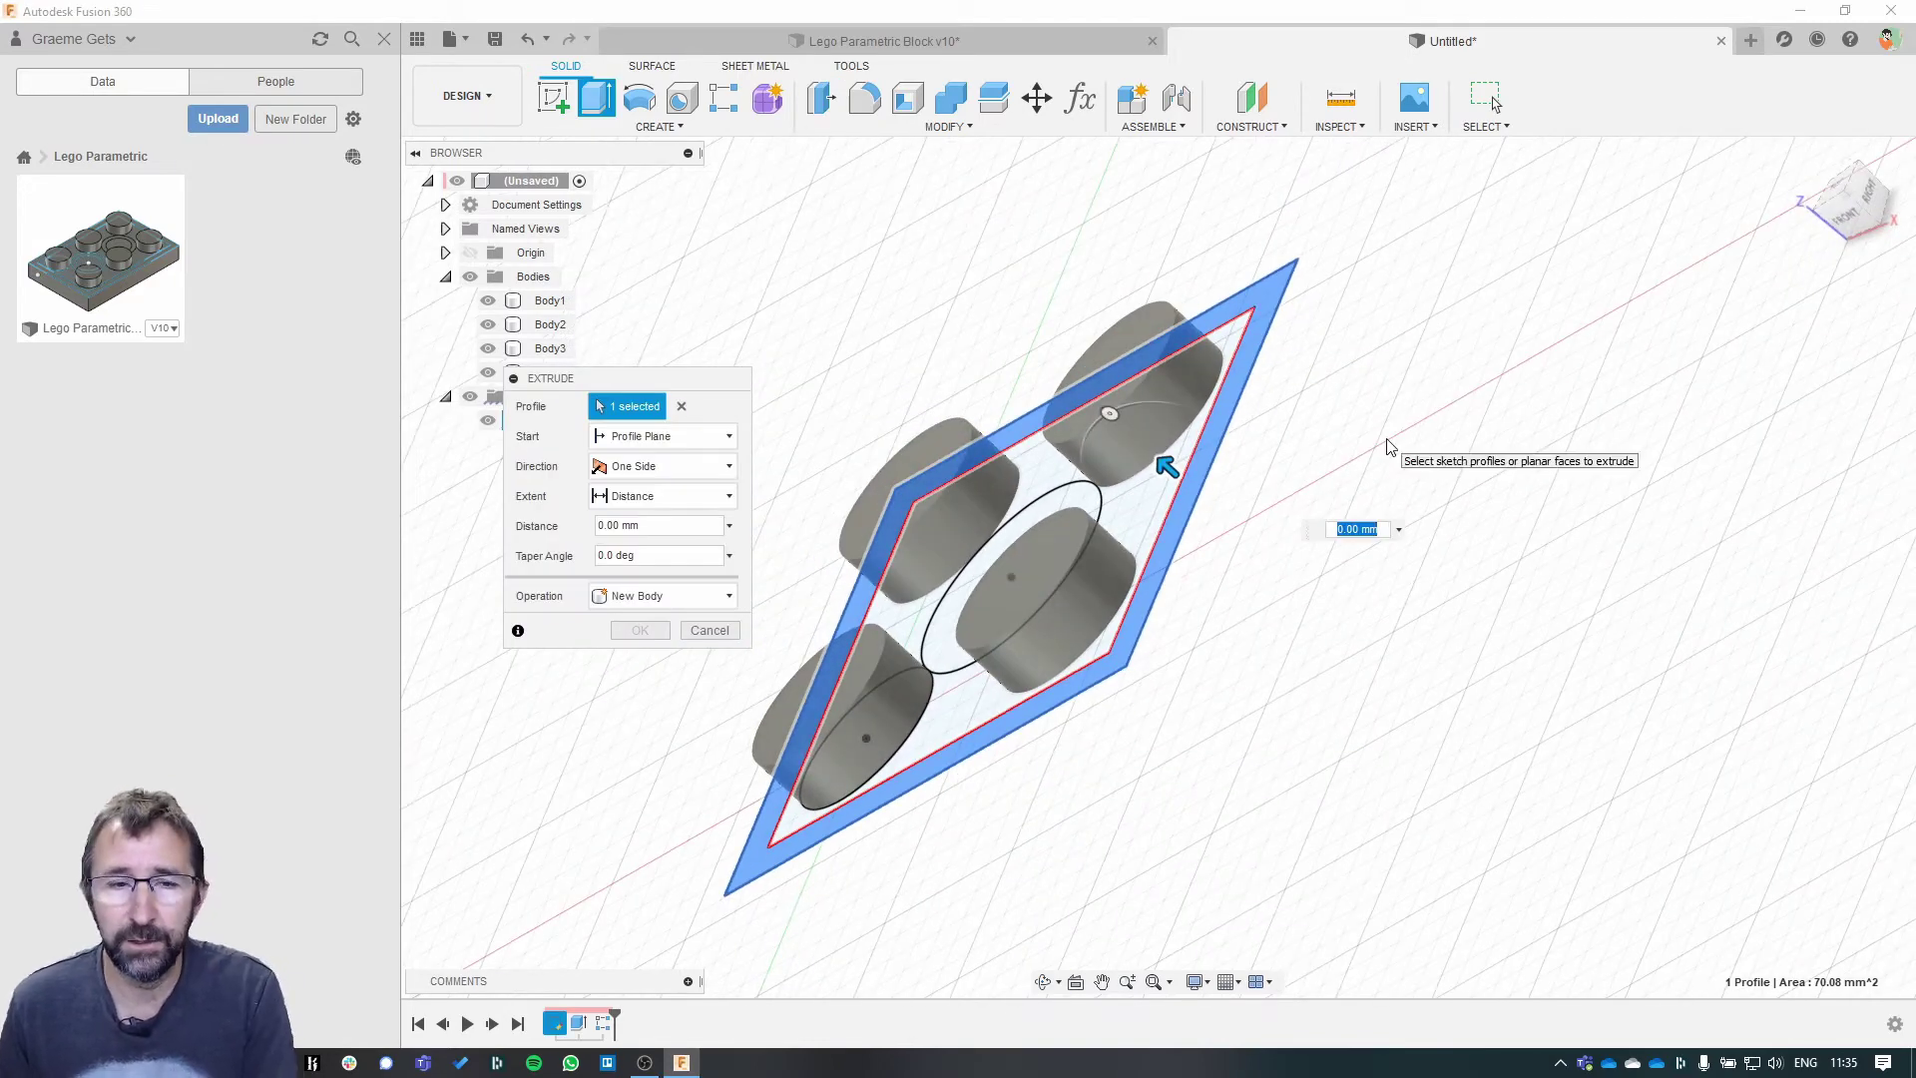
click(658, 468)
click(659, 468)
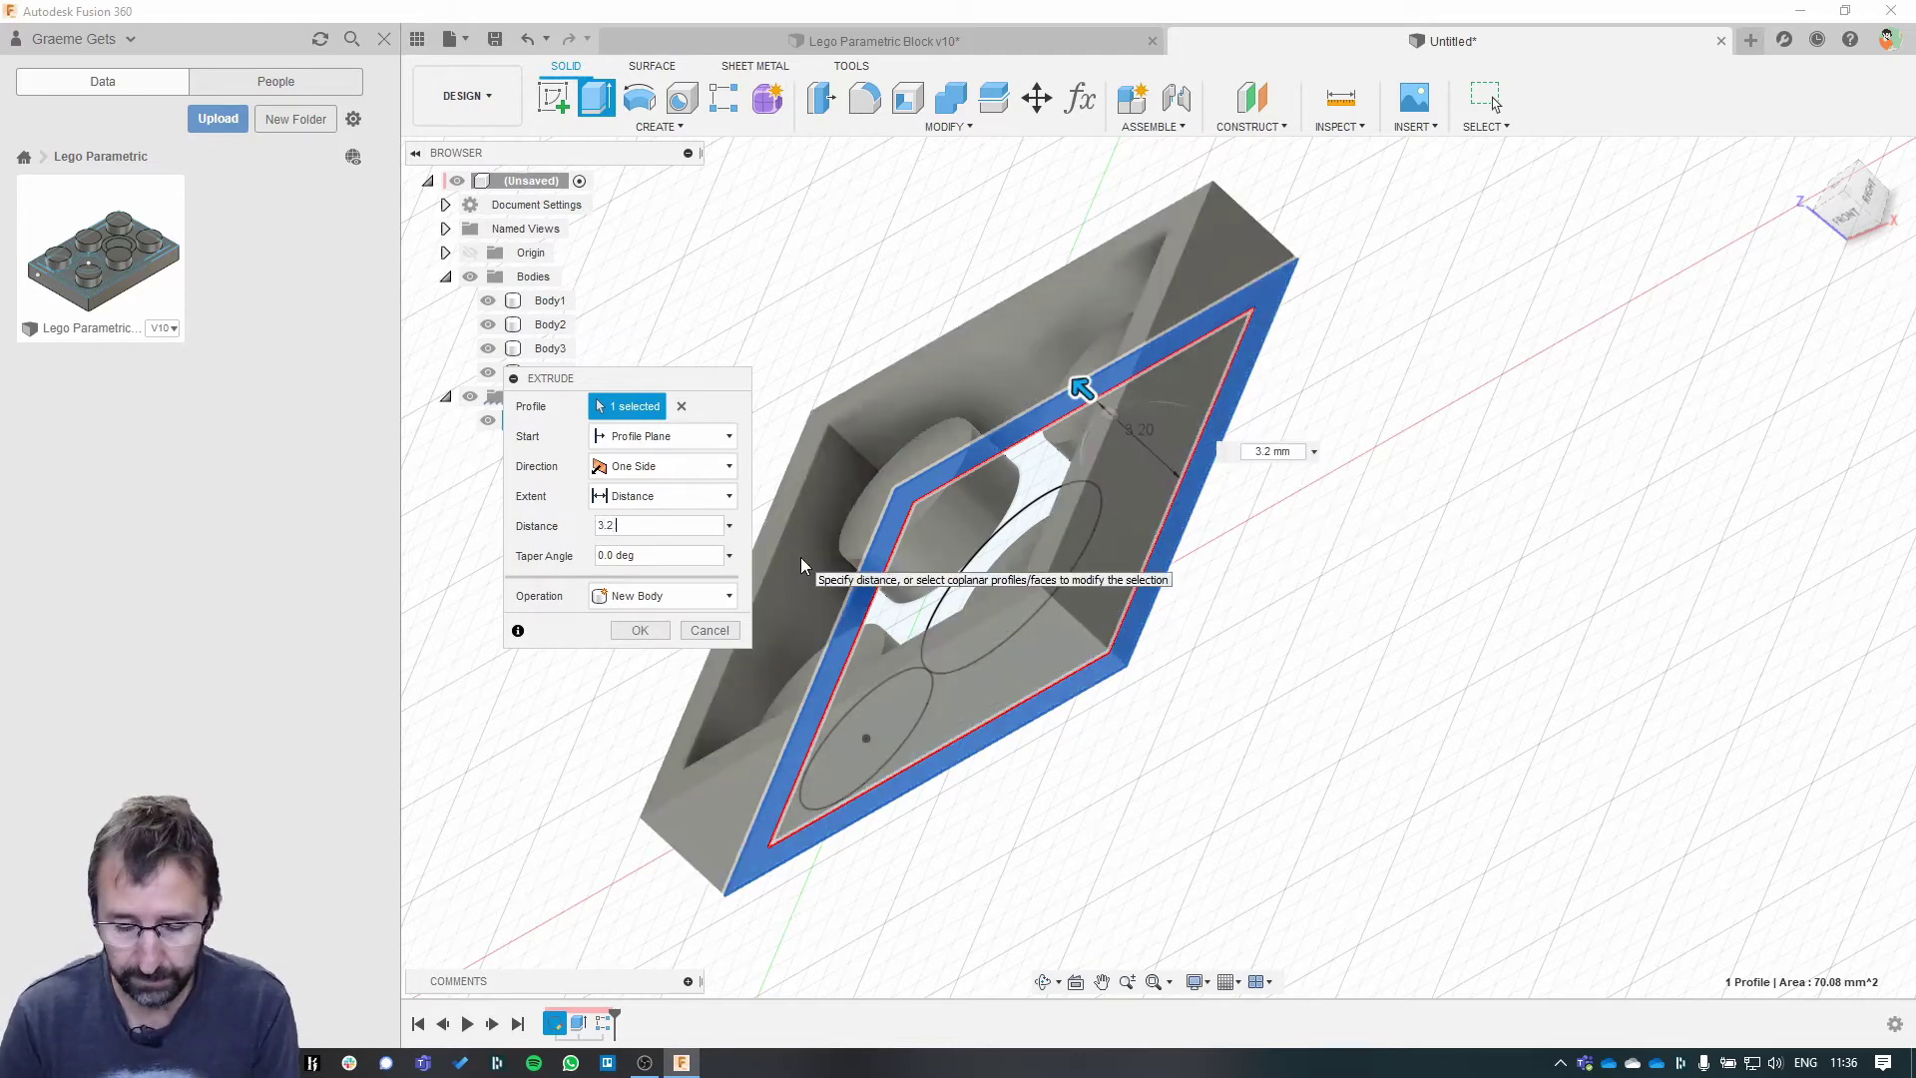
text(* un)
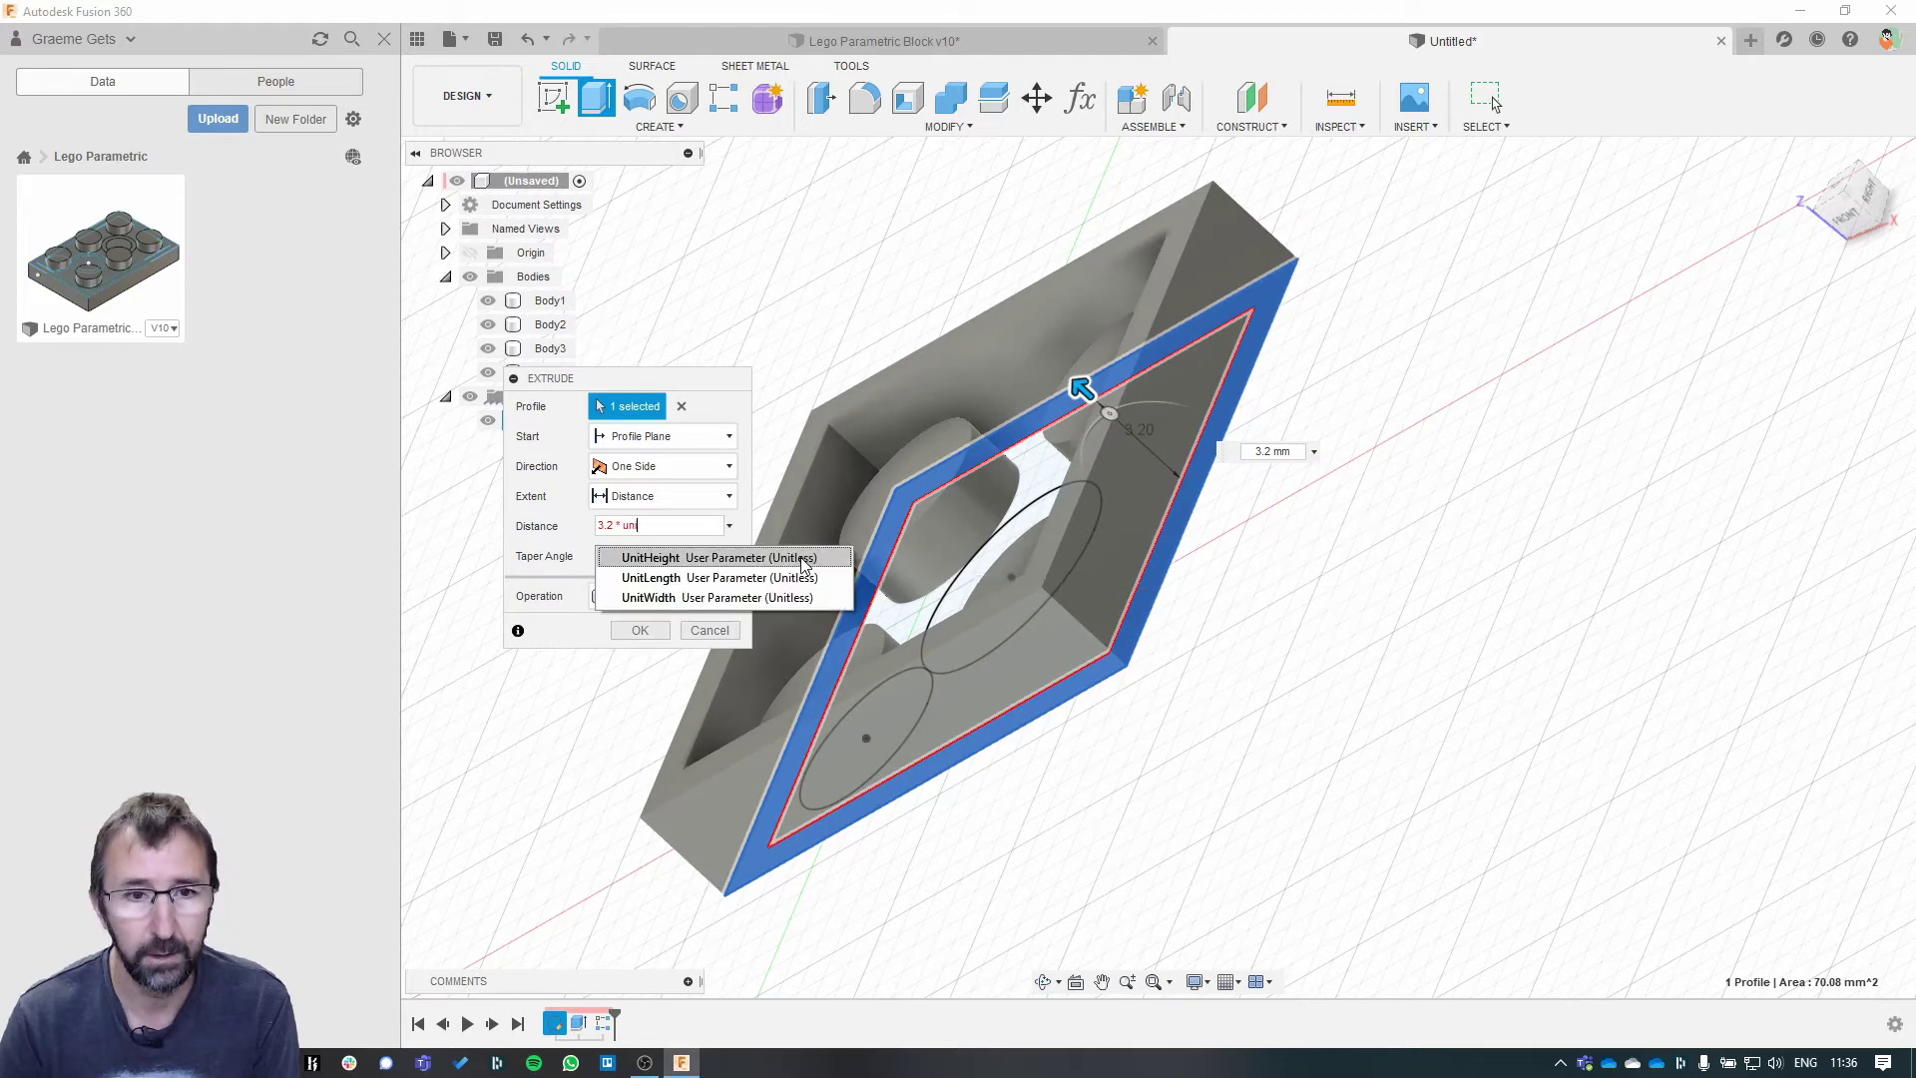
text(i)
click(804, 559)
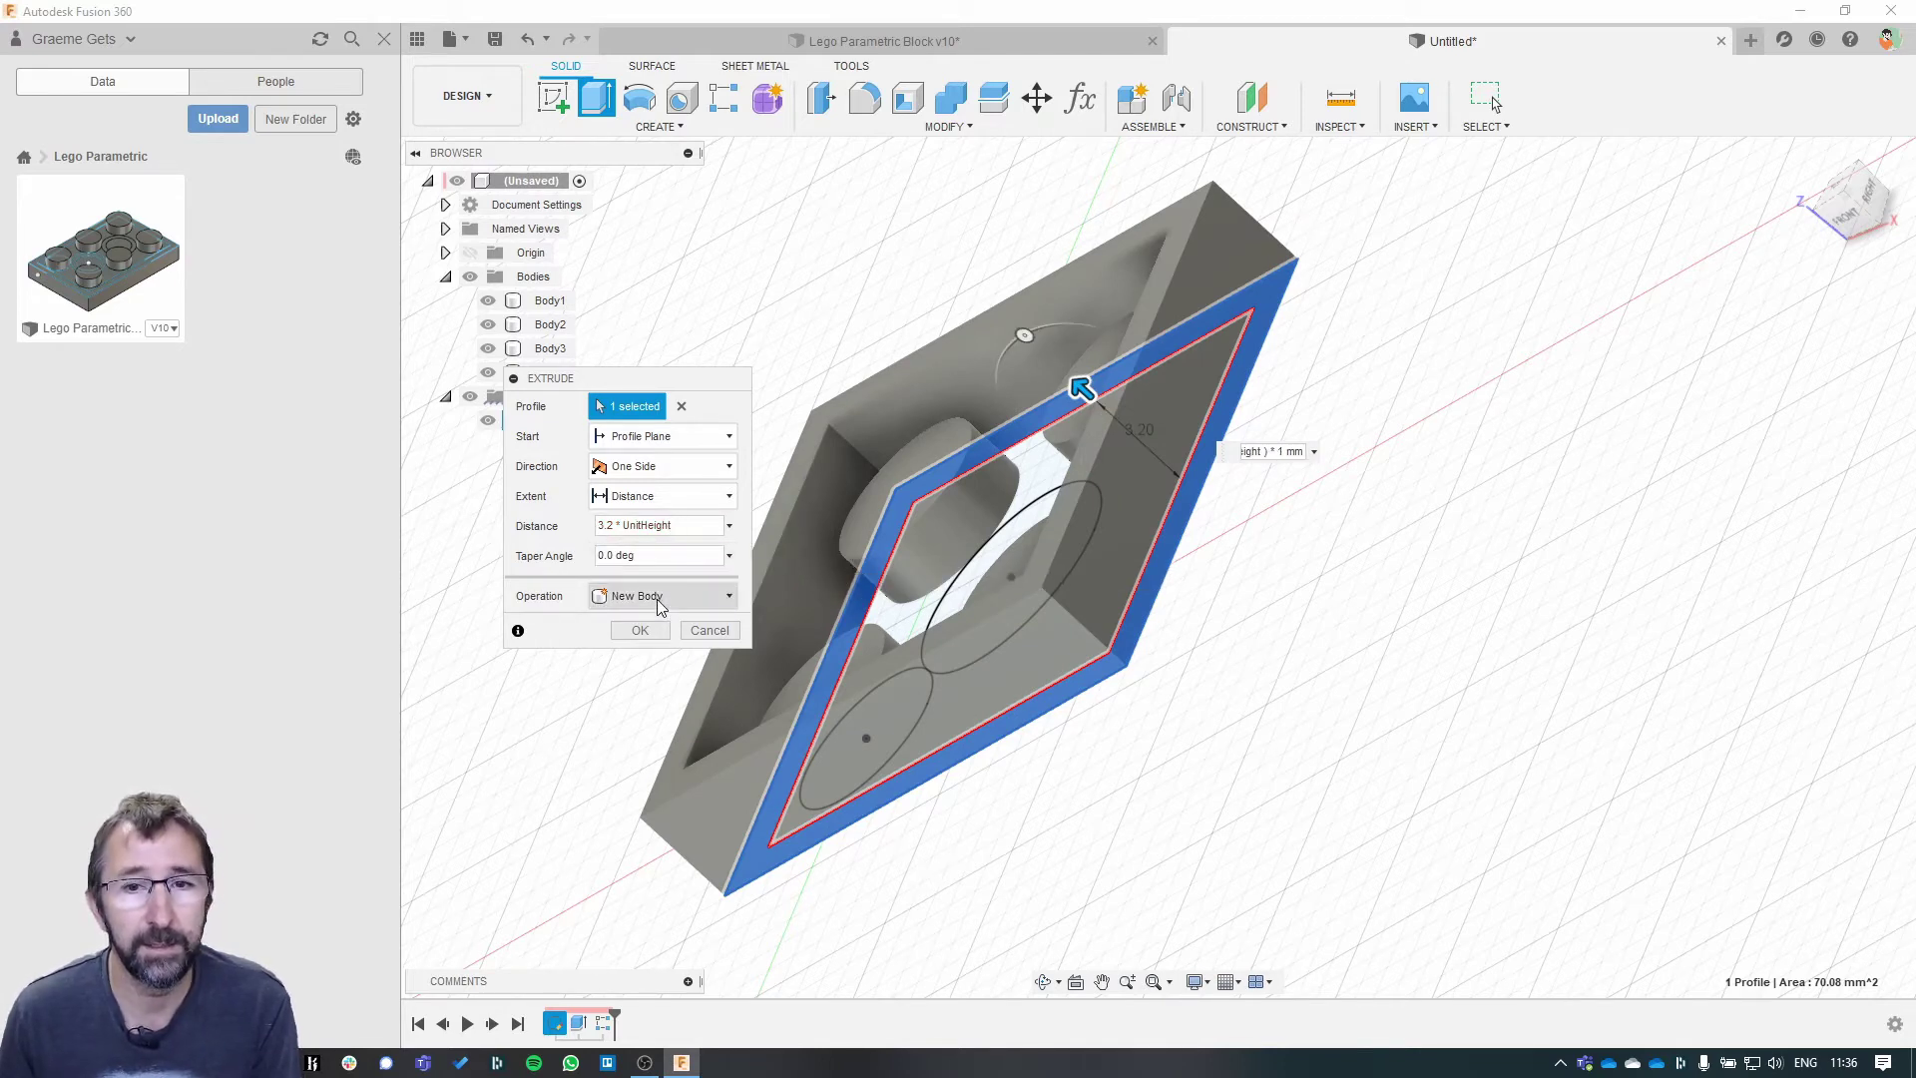
click(641, 630)
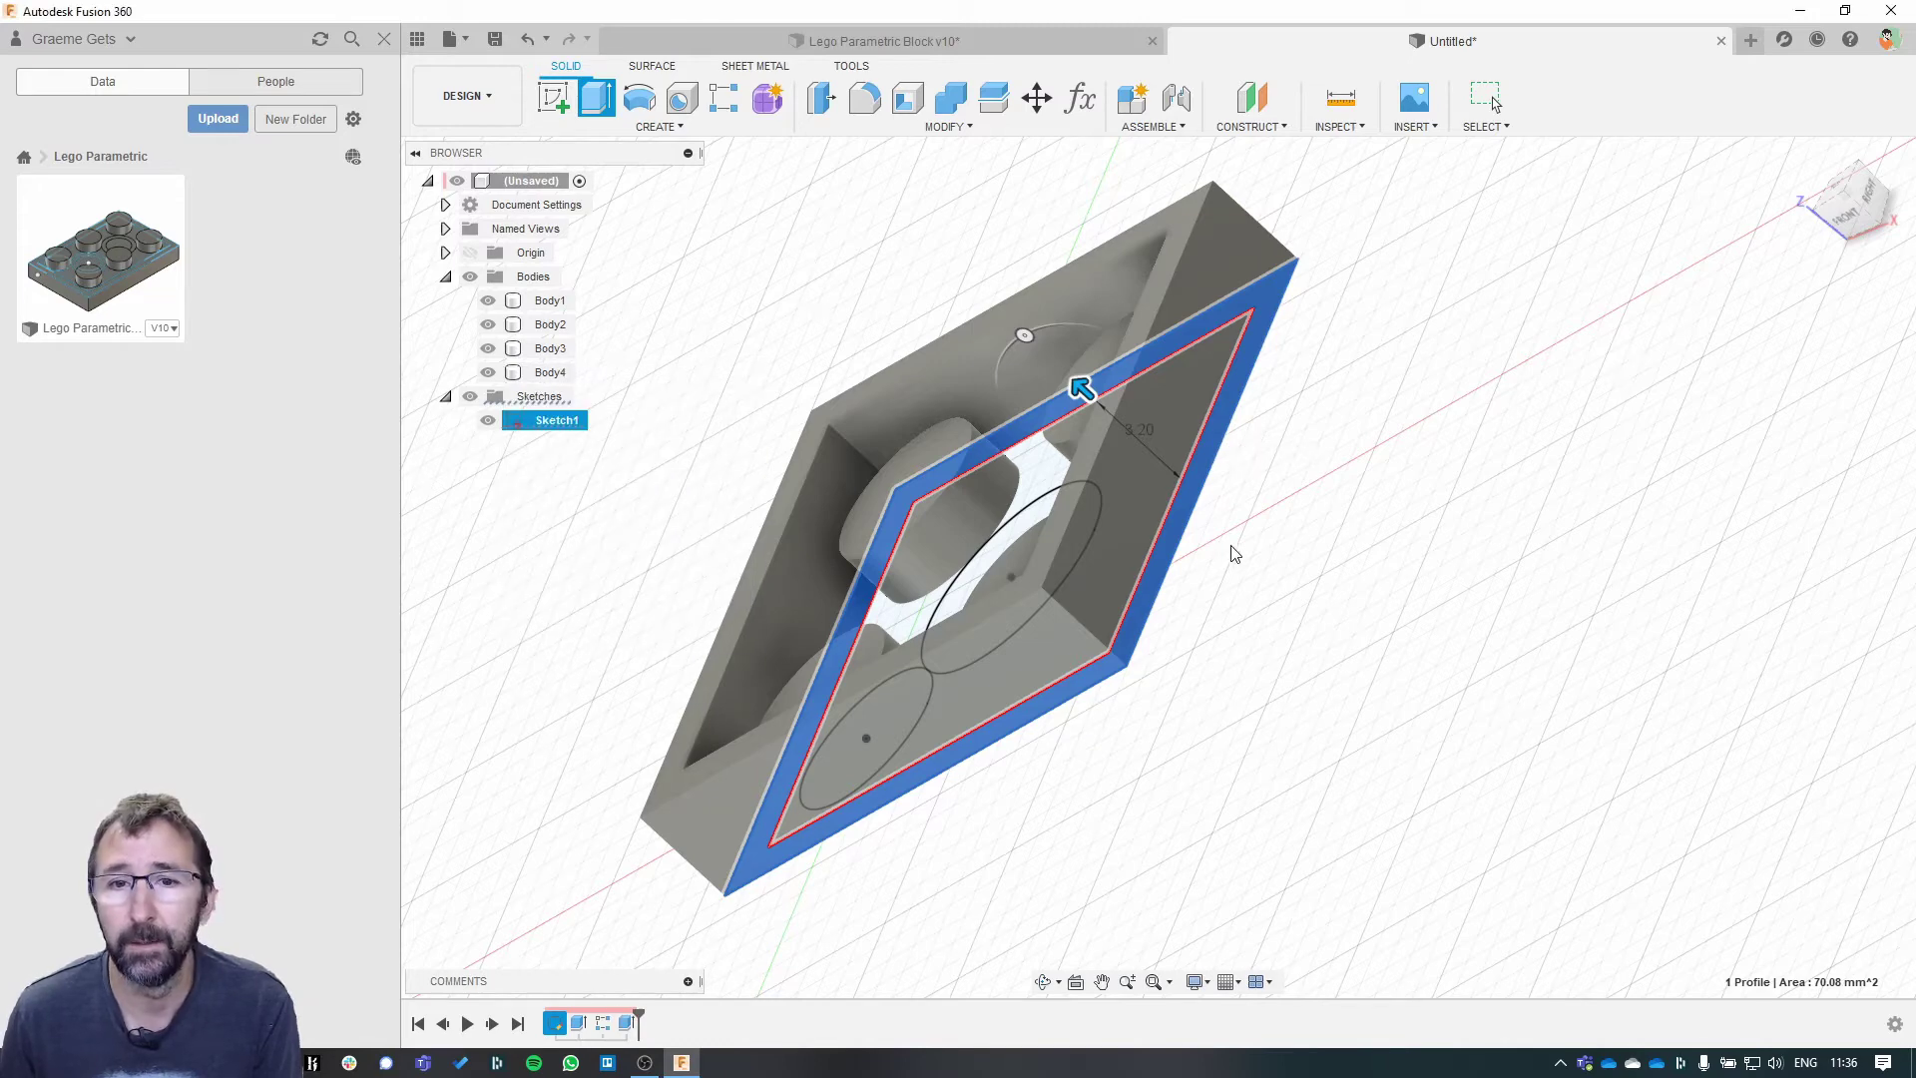
key(Return)
- Edit the wall extrusion to reverse it to the opposite side of the sketch plane, below the studs
shift+middle_drag(1394, 691, 1143, 495)
right_click(627, 1023)
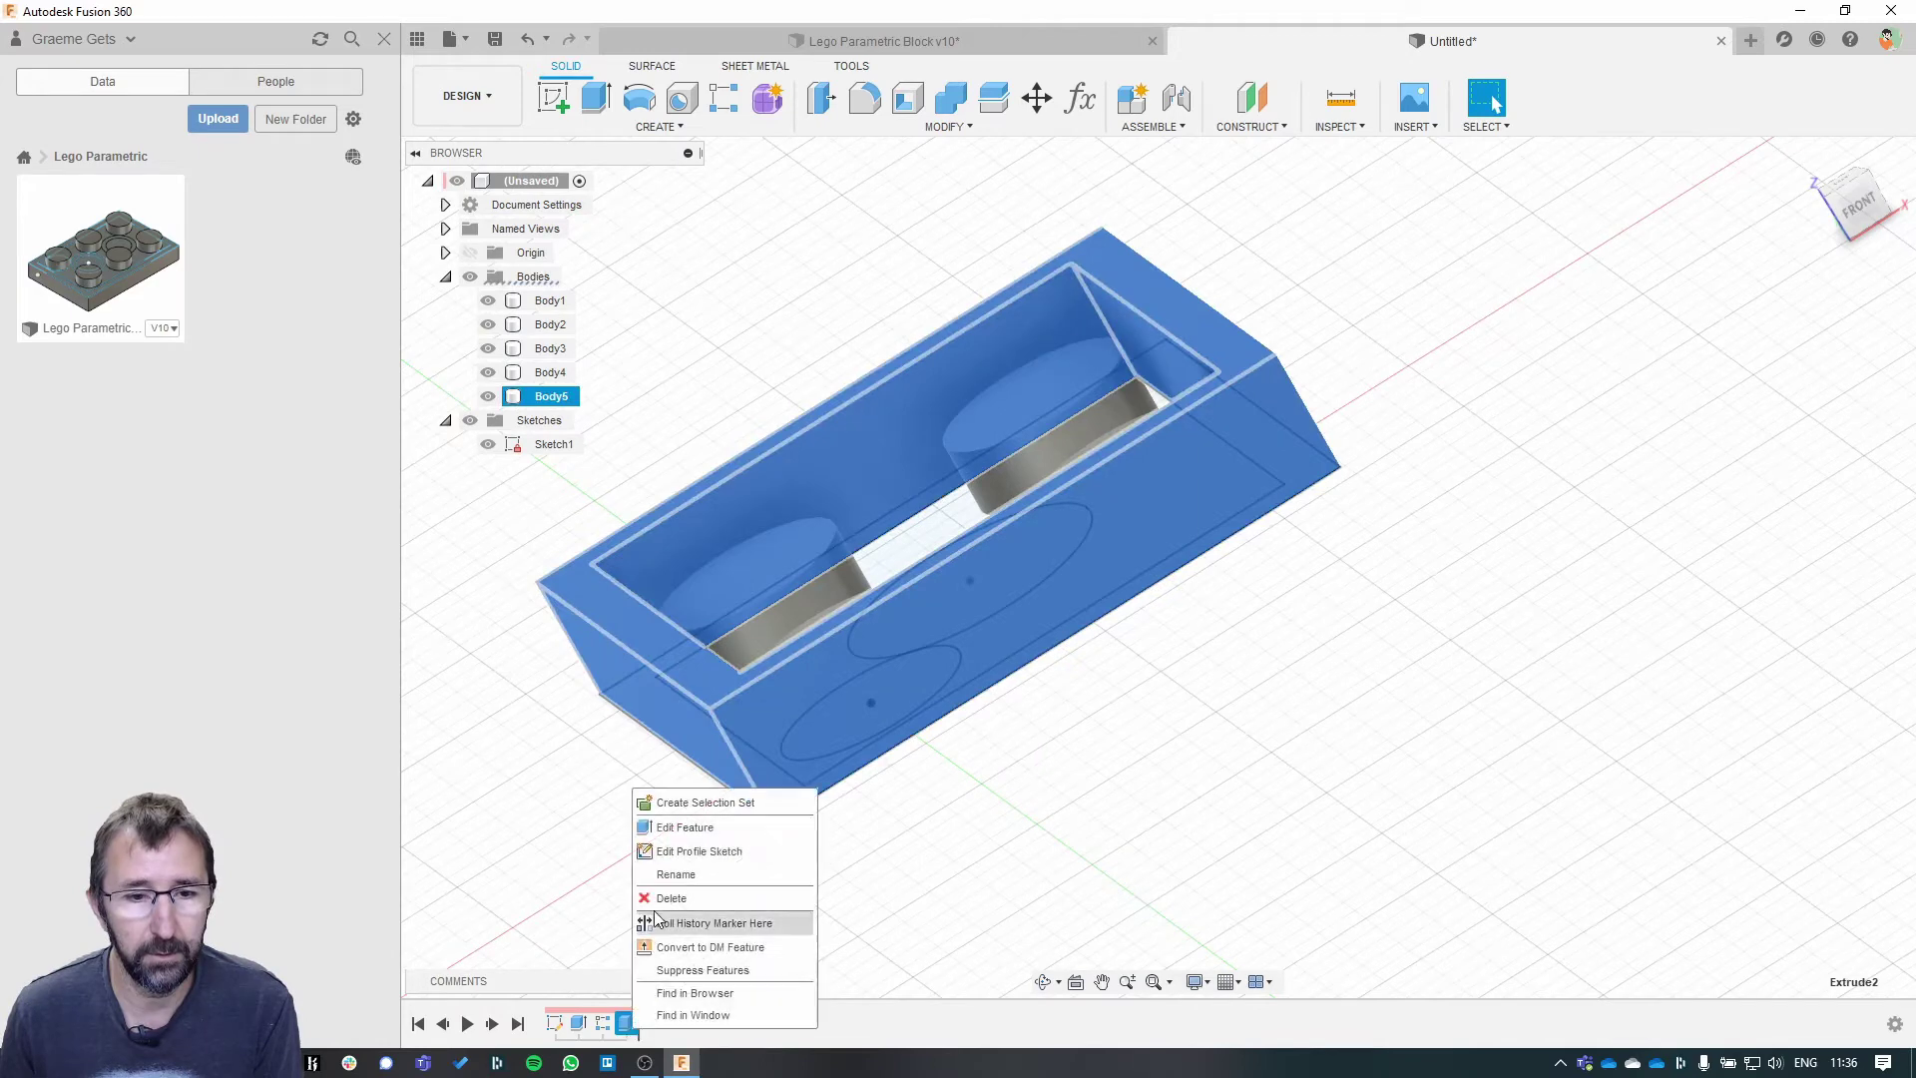
click(686, 827)
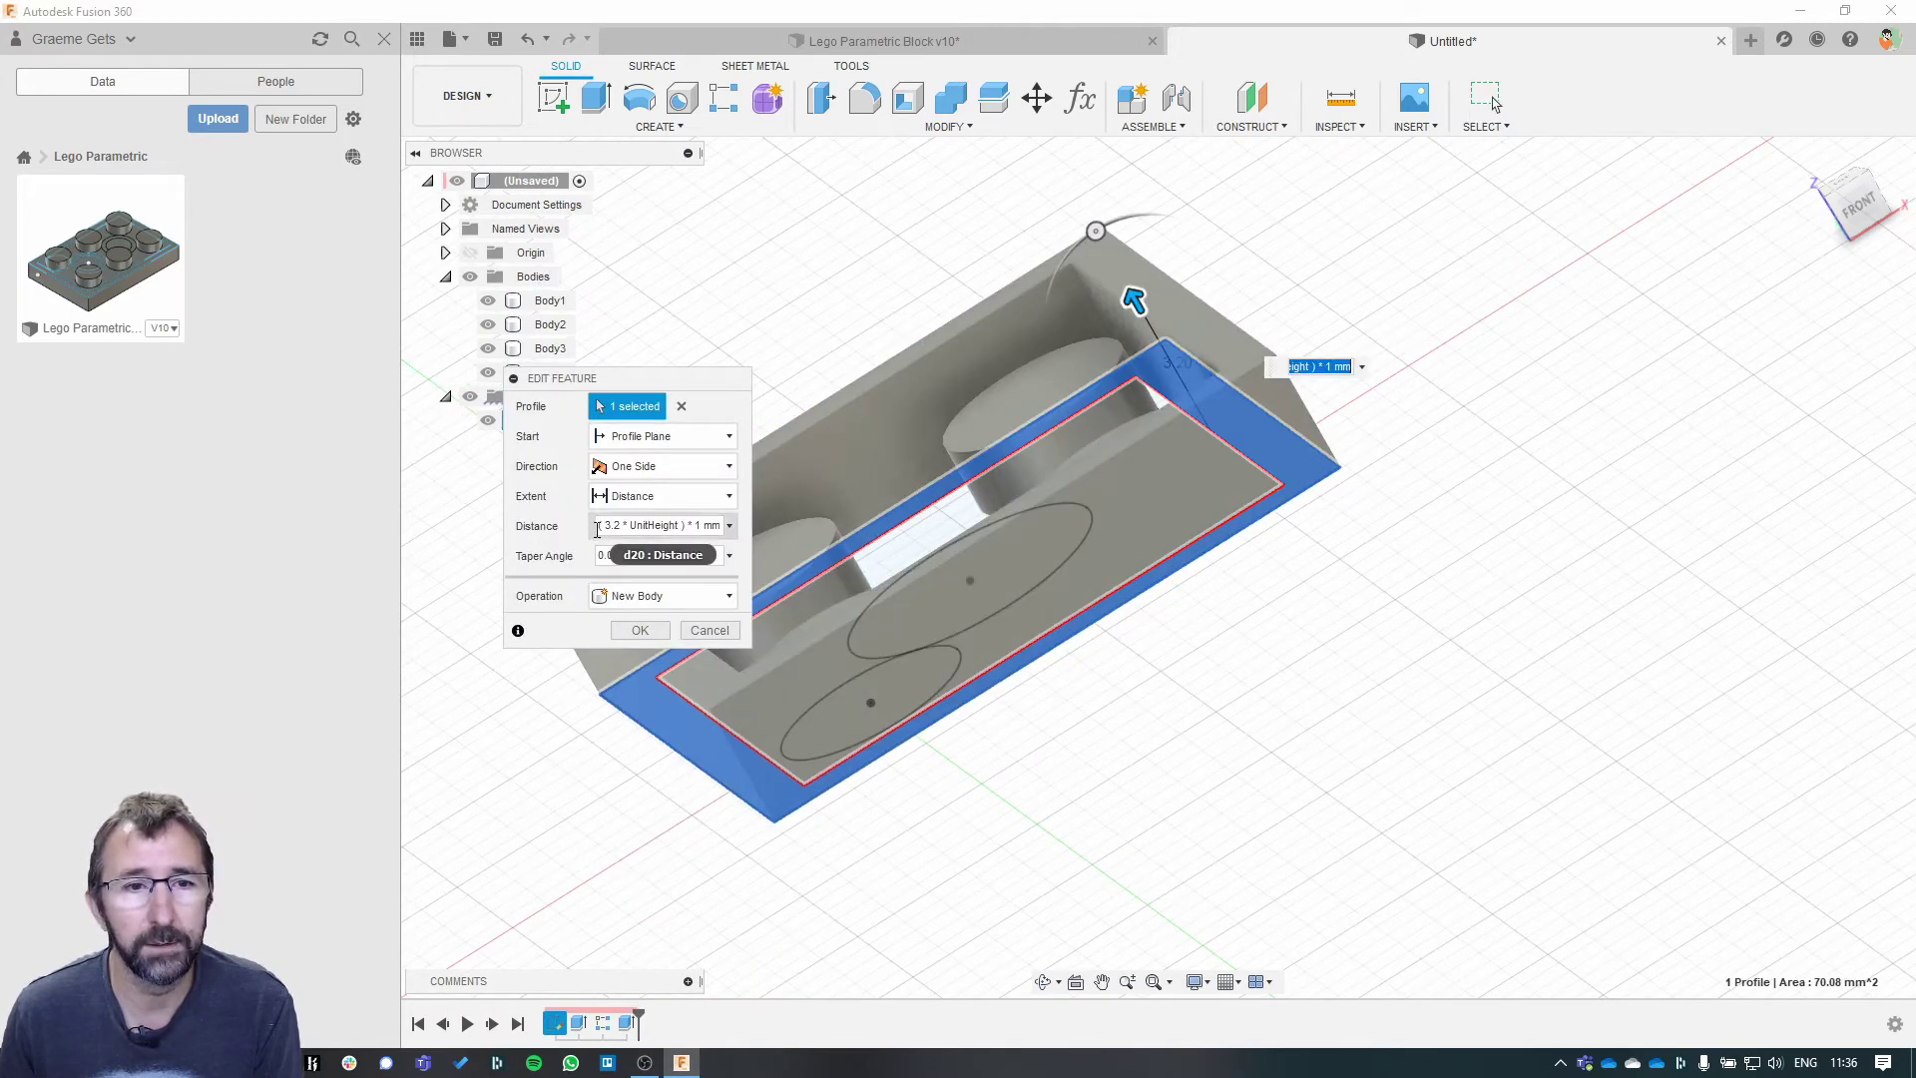
click(639, 629)
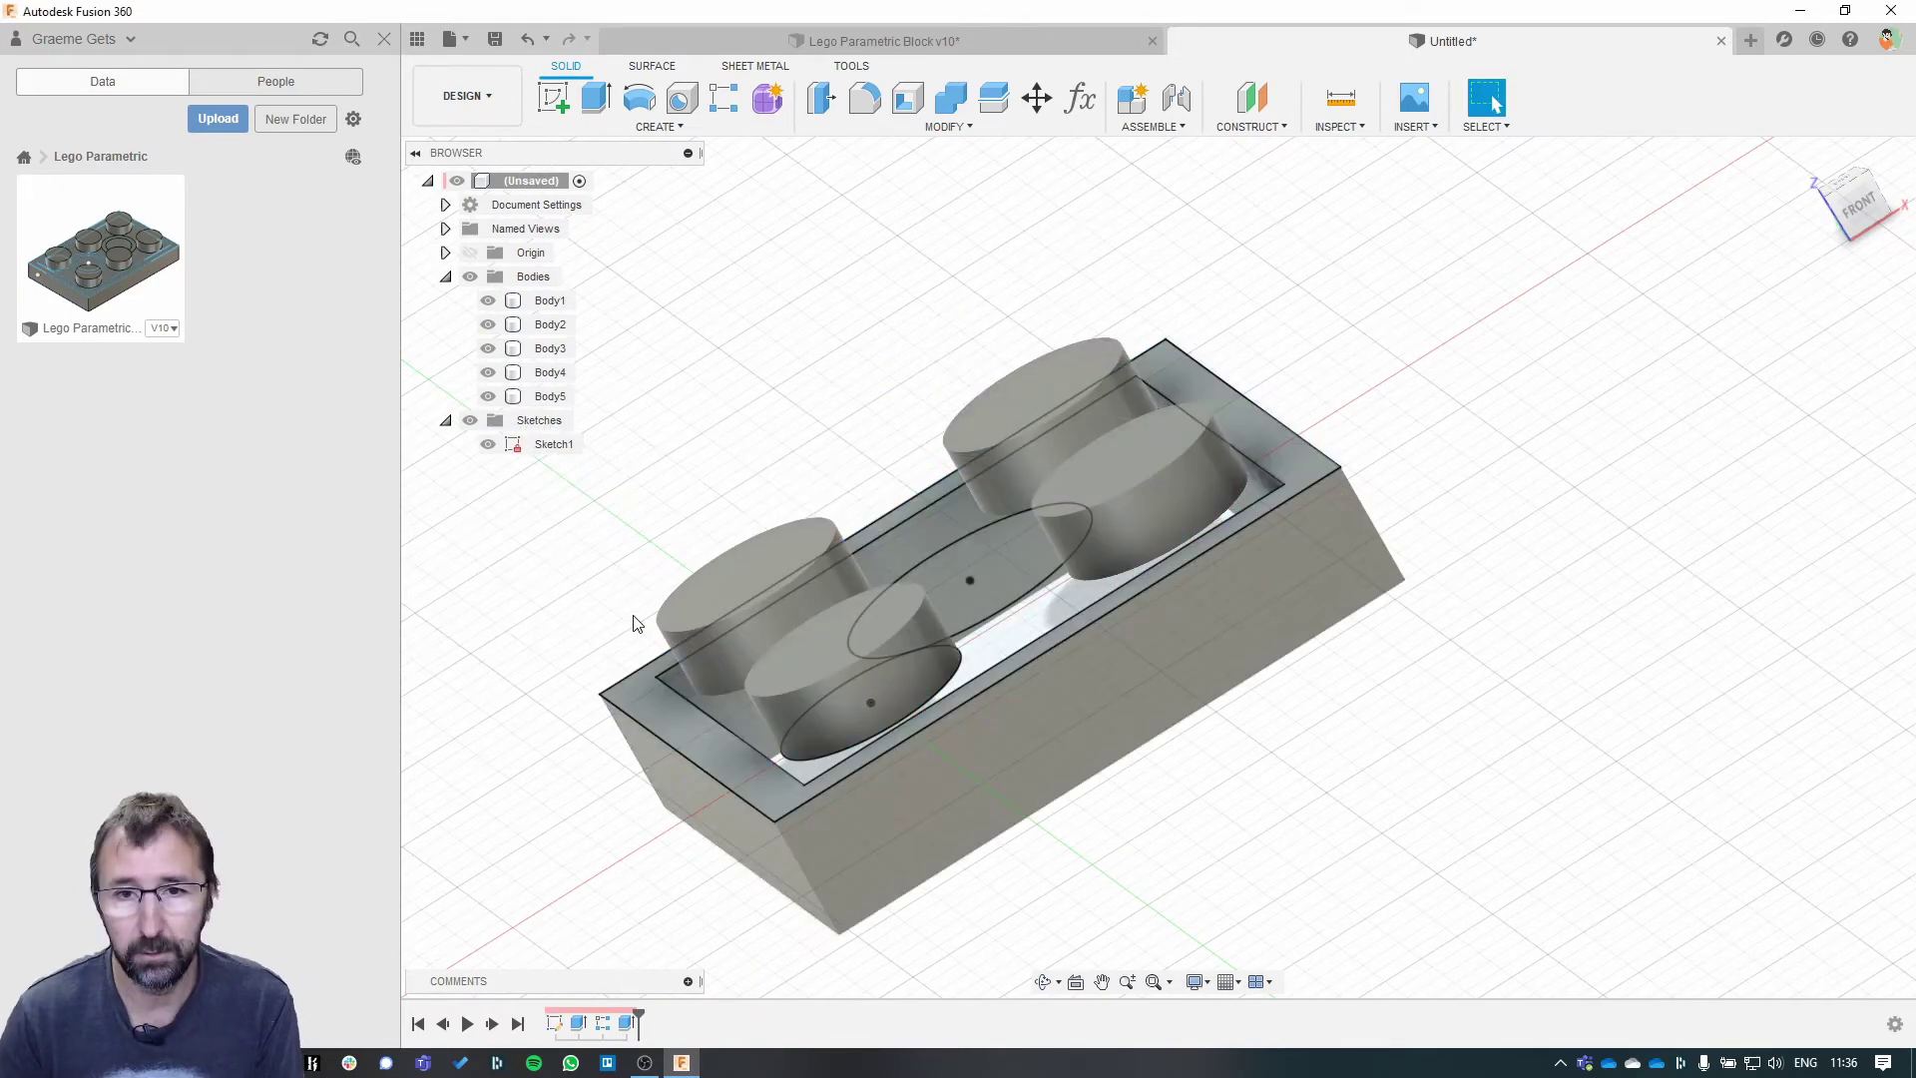
- Rename the outer wall extrusion feature in the timeline with a name beginning "Outwall-Extru"
mouse_move(1484, 343)
shift+middle_down()
mouse_move(1420, 368)
mouse_move(1492, 342)
shift+middle_up()
shift+middle_drag(998, 638, 936, 696)
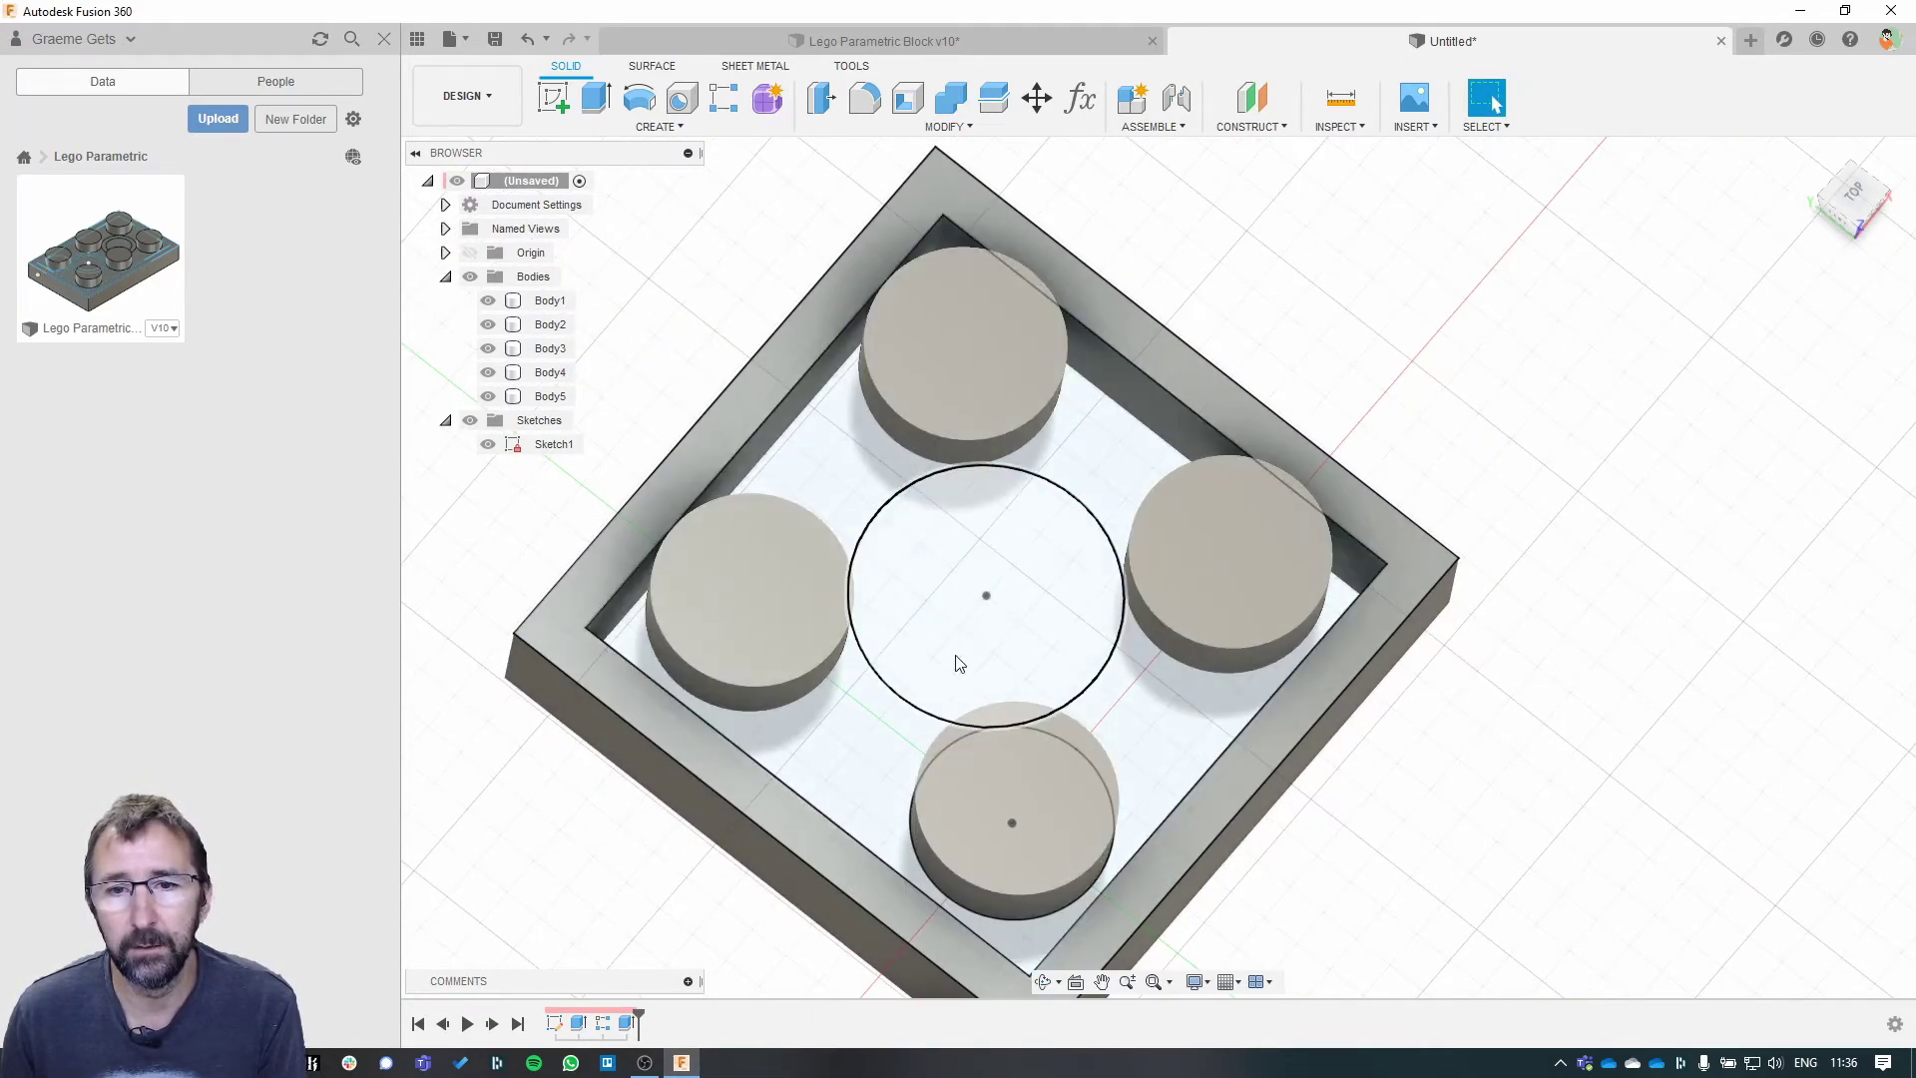
shift+middle_drag(1625, 649, 1604, 548)
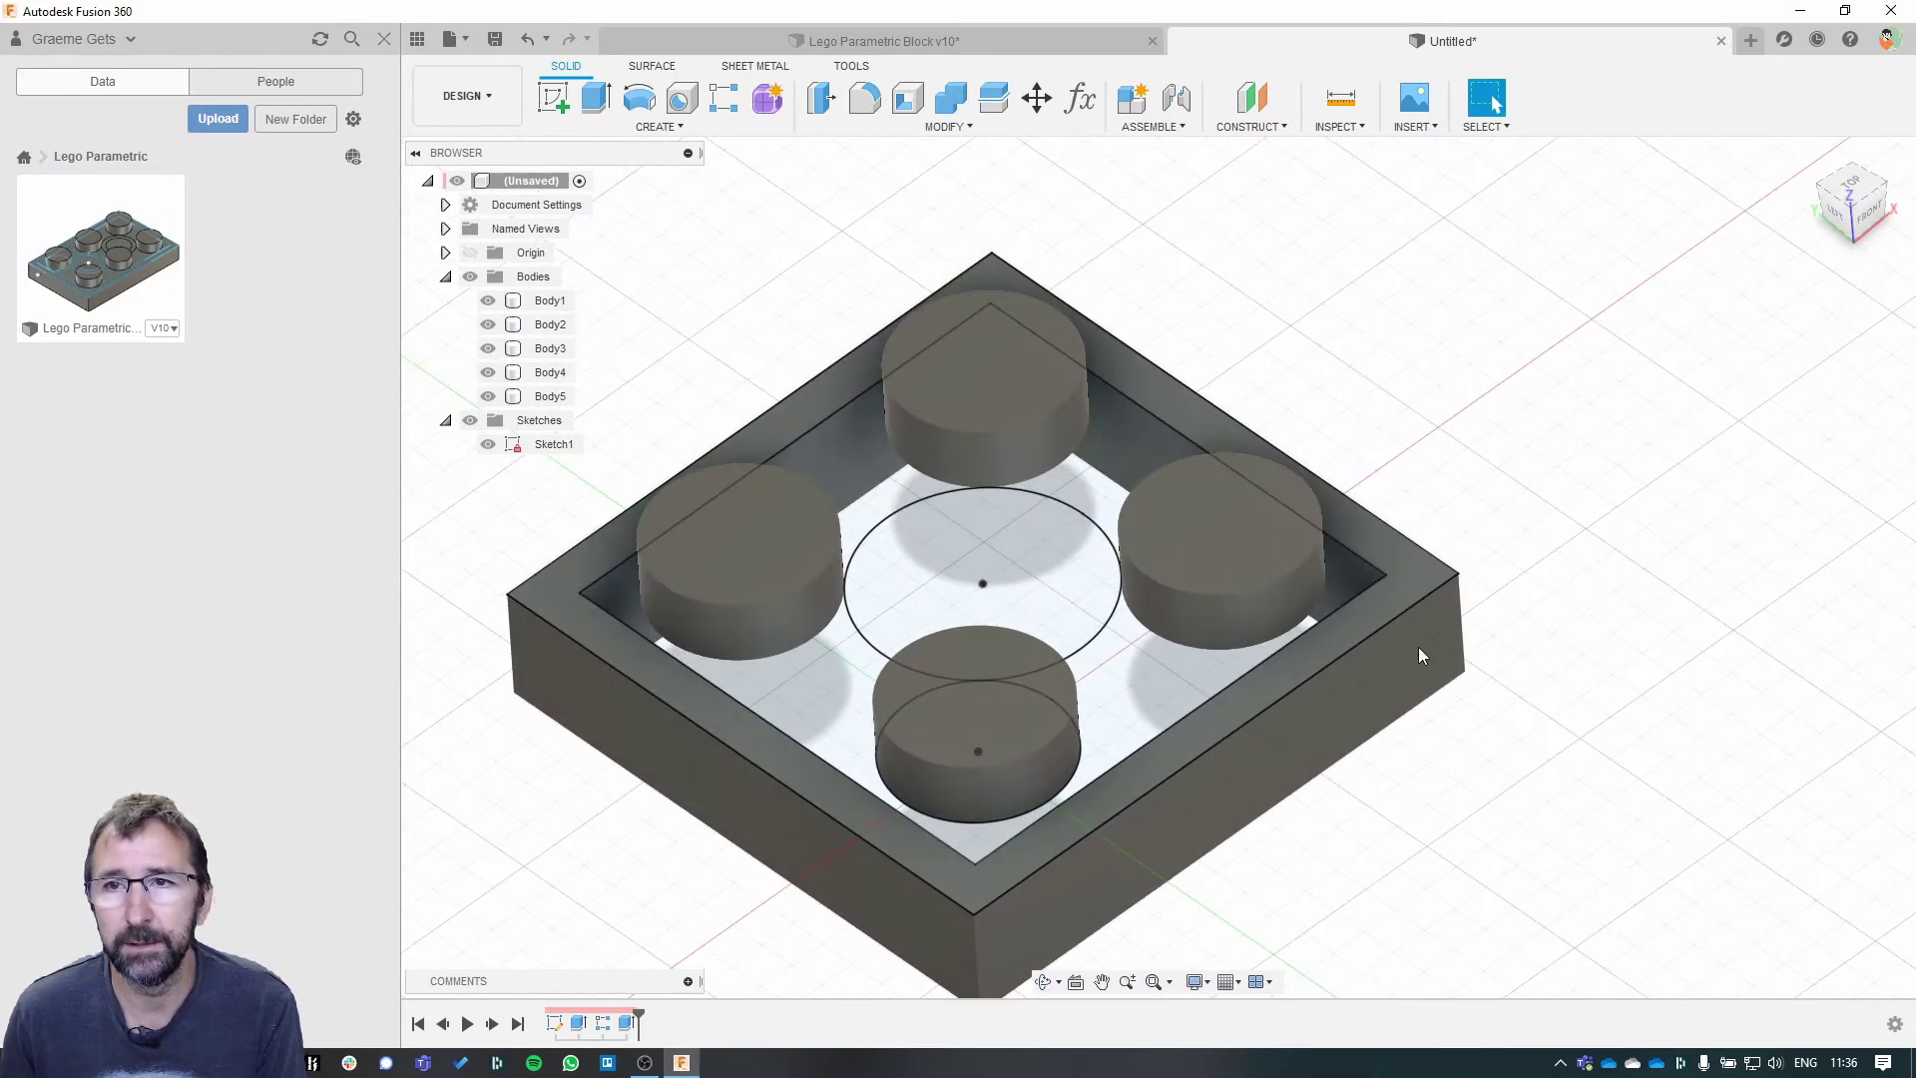
click(627, 1023)
right_click(627, 1023)
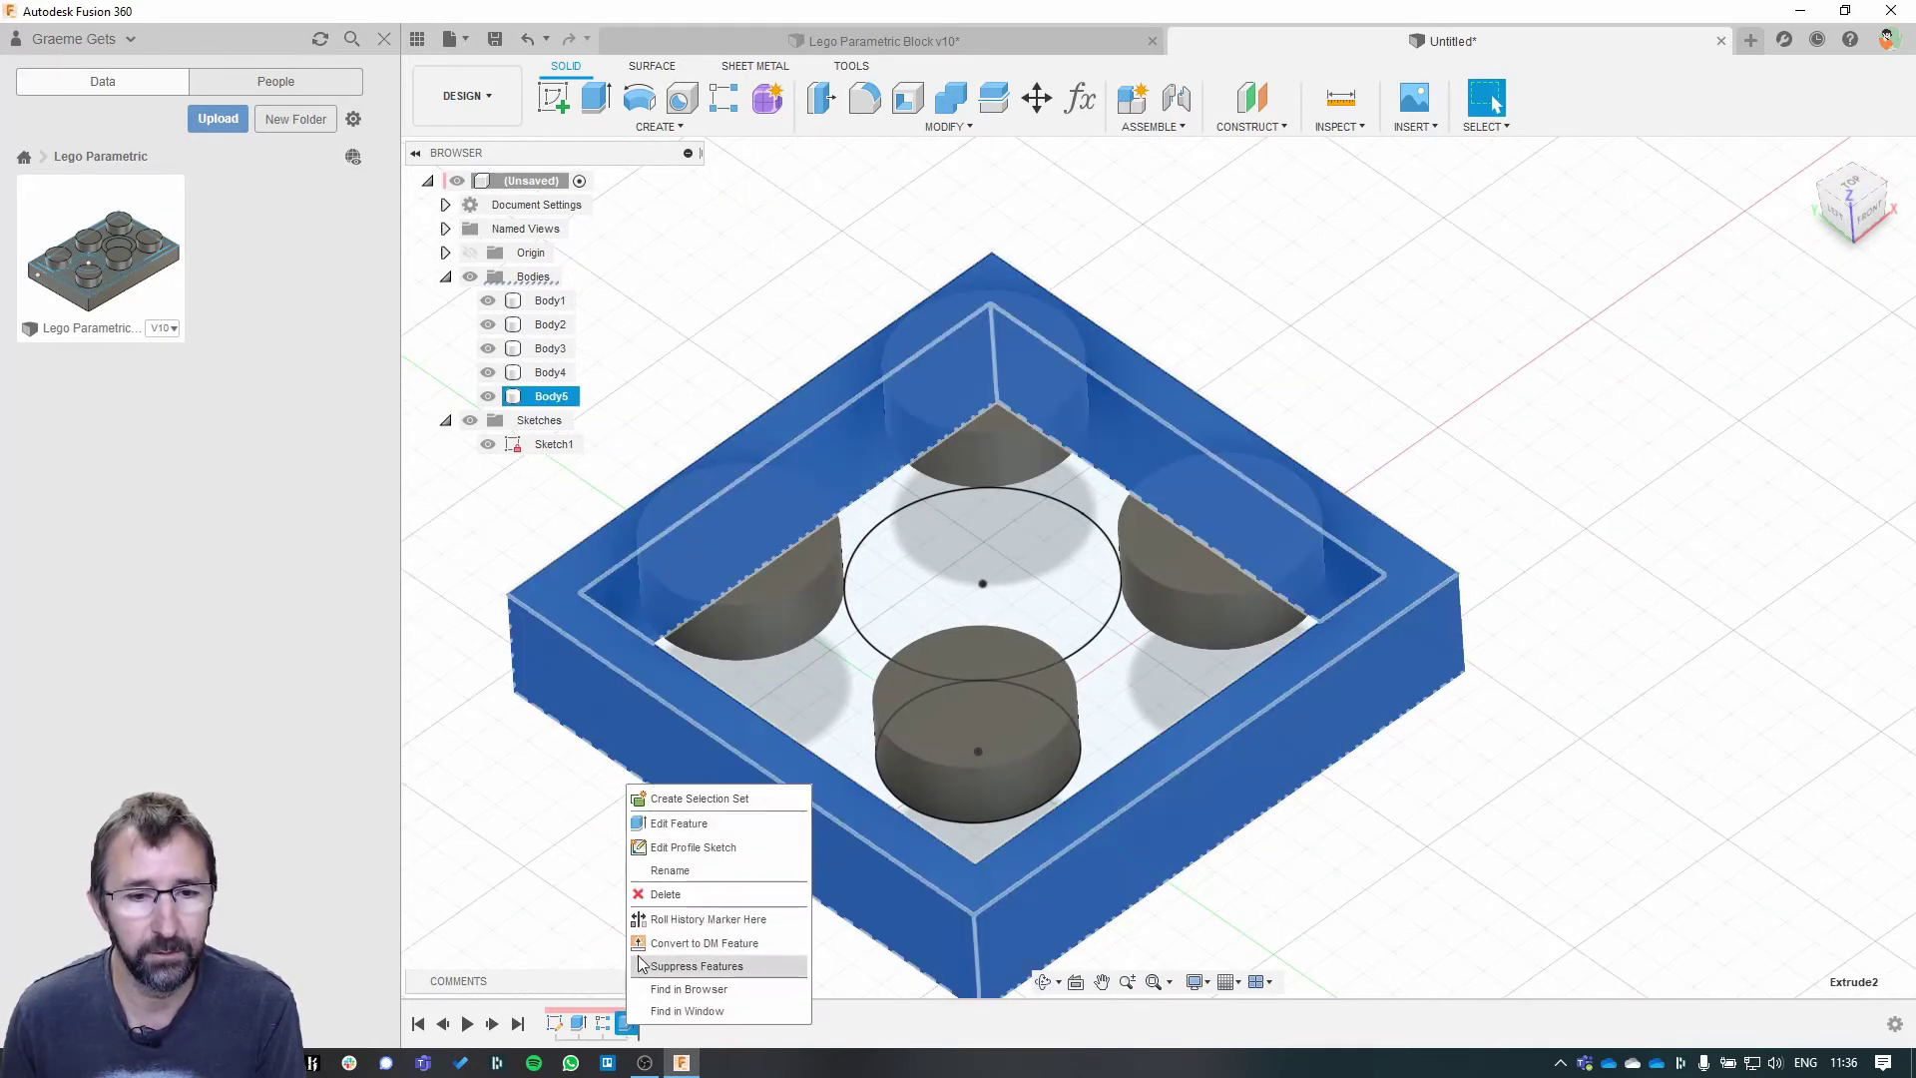
click(677, 874)
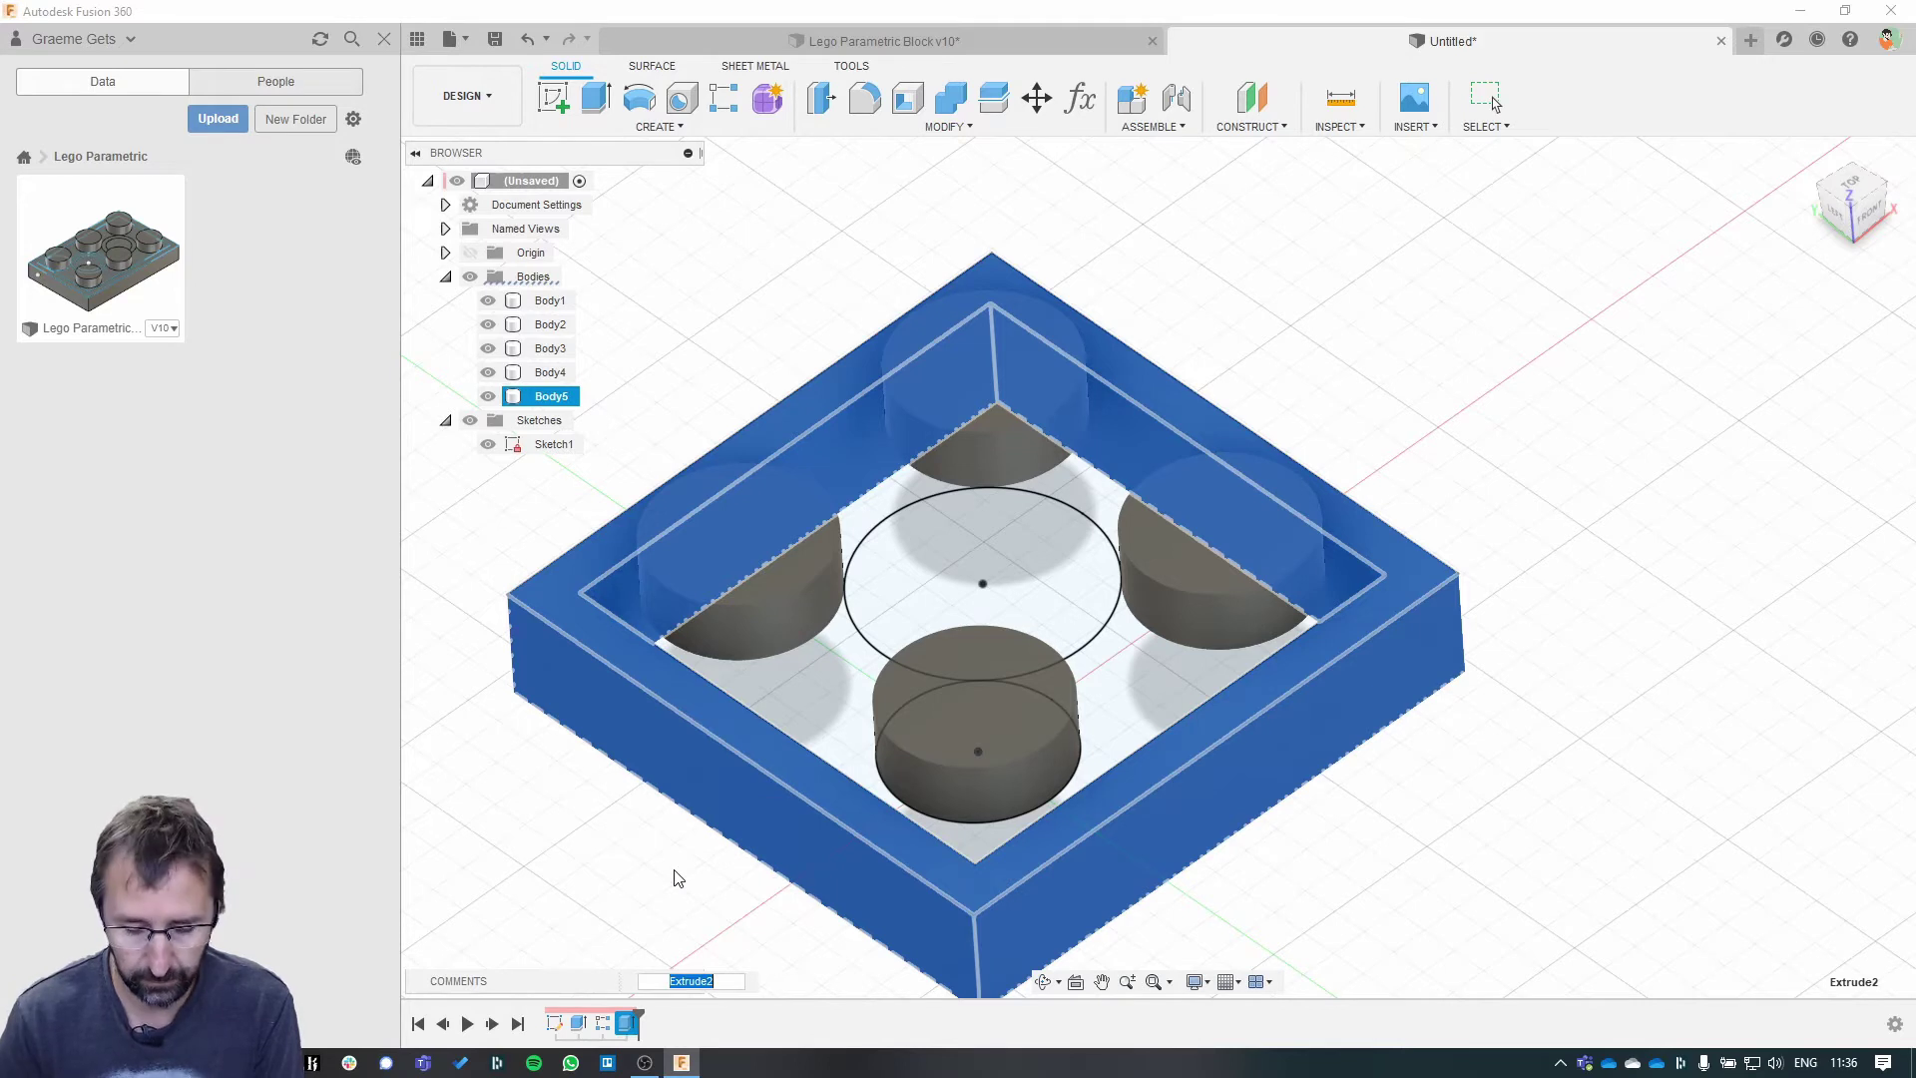
text(Outwall-)
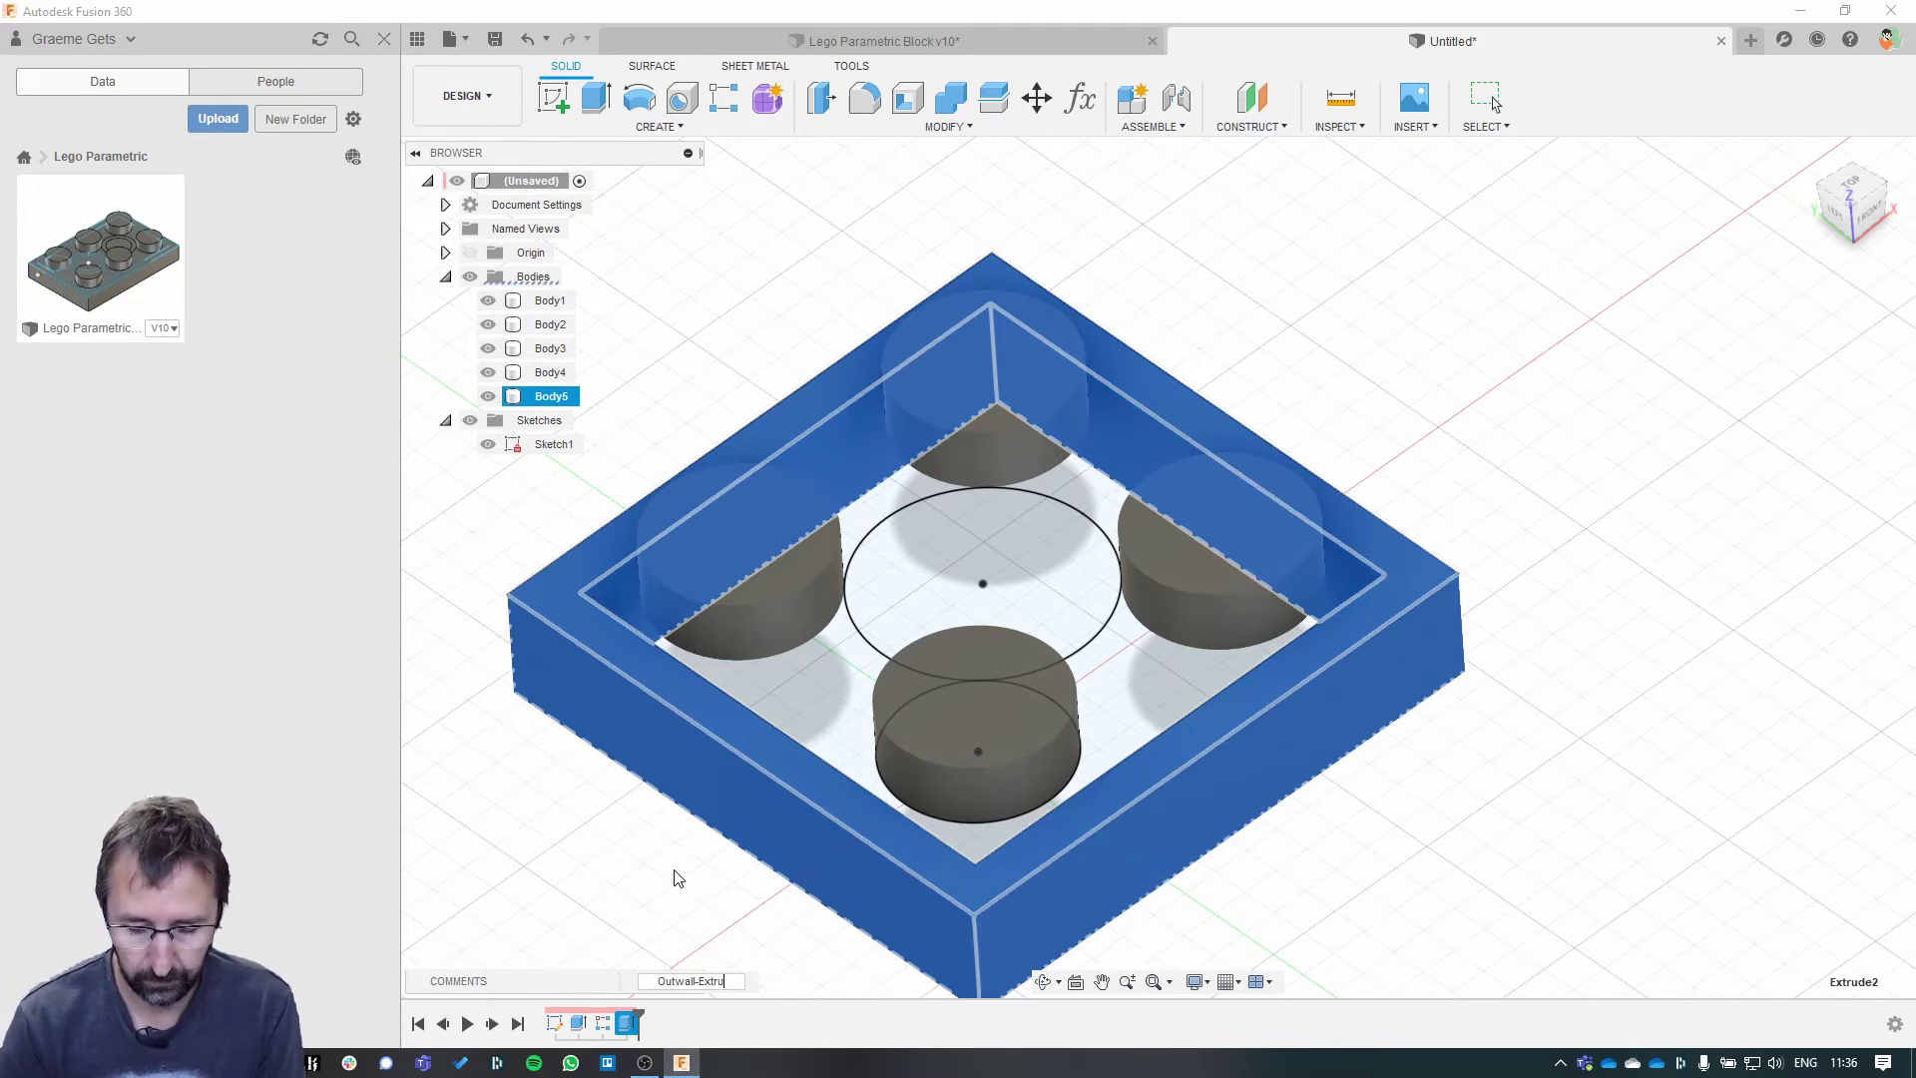
key(Return)
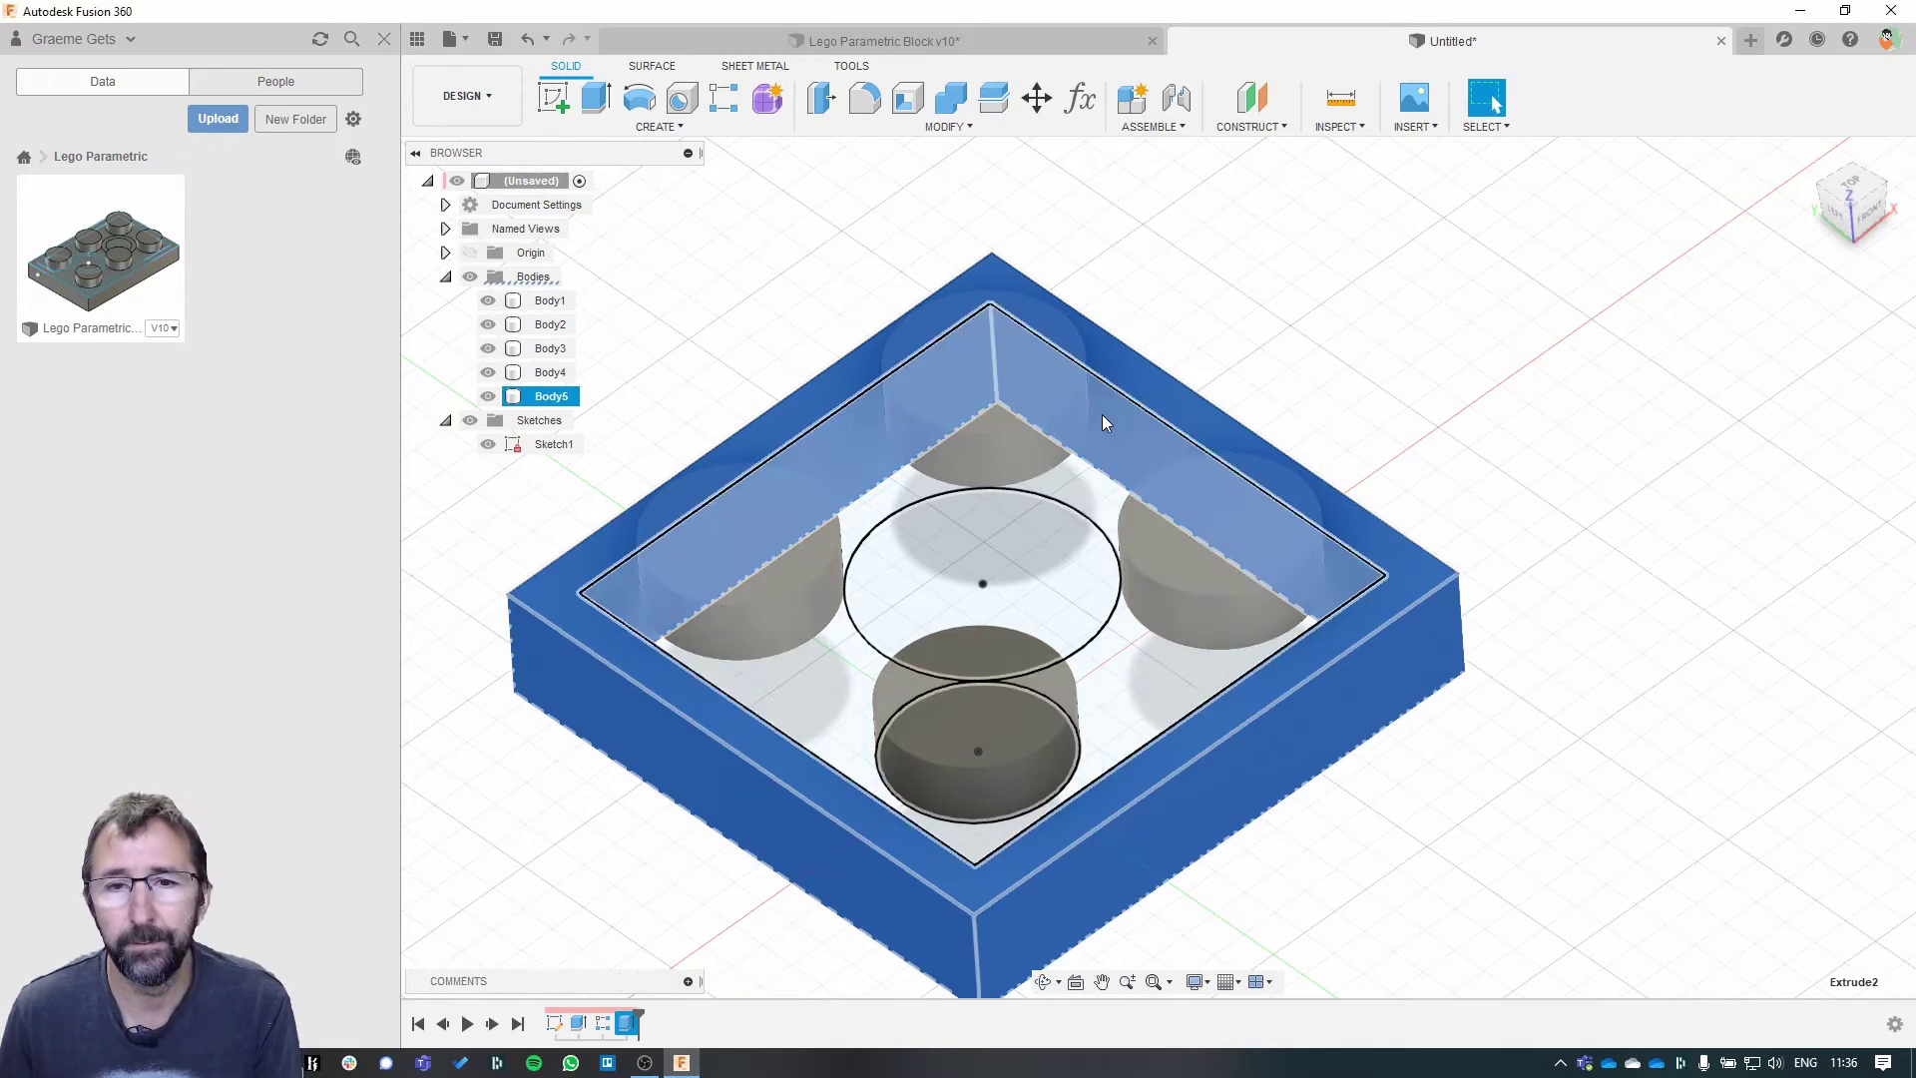
- Open Sketch1 for editing and check the underside tube diameters on the LEGO brick dimensions web page
click(553, 1023)
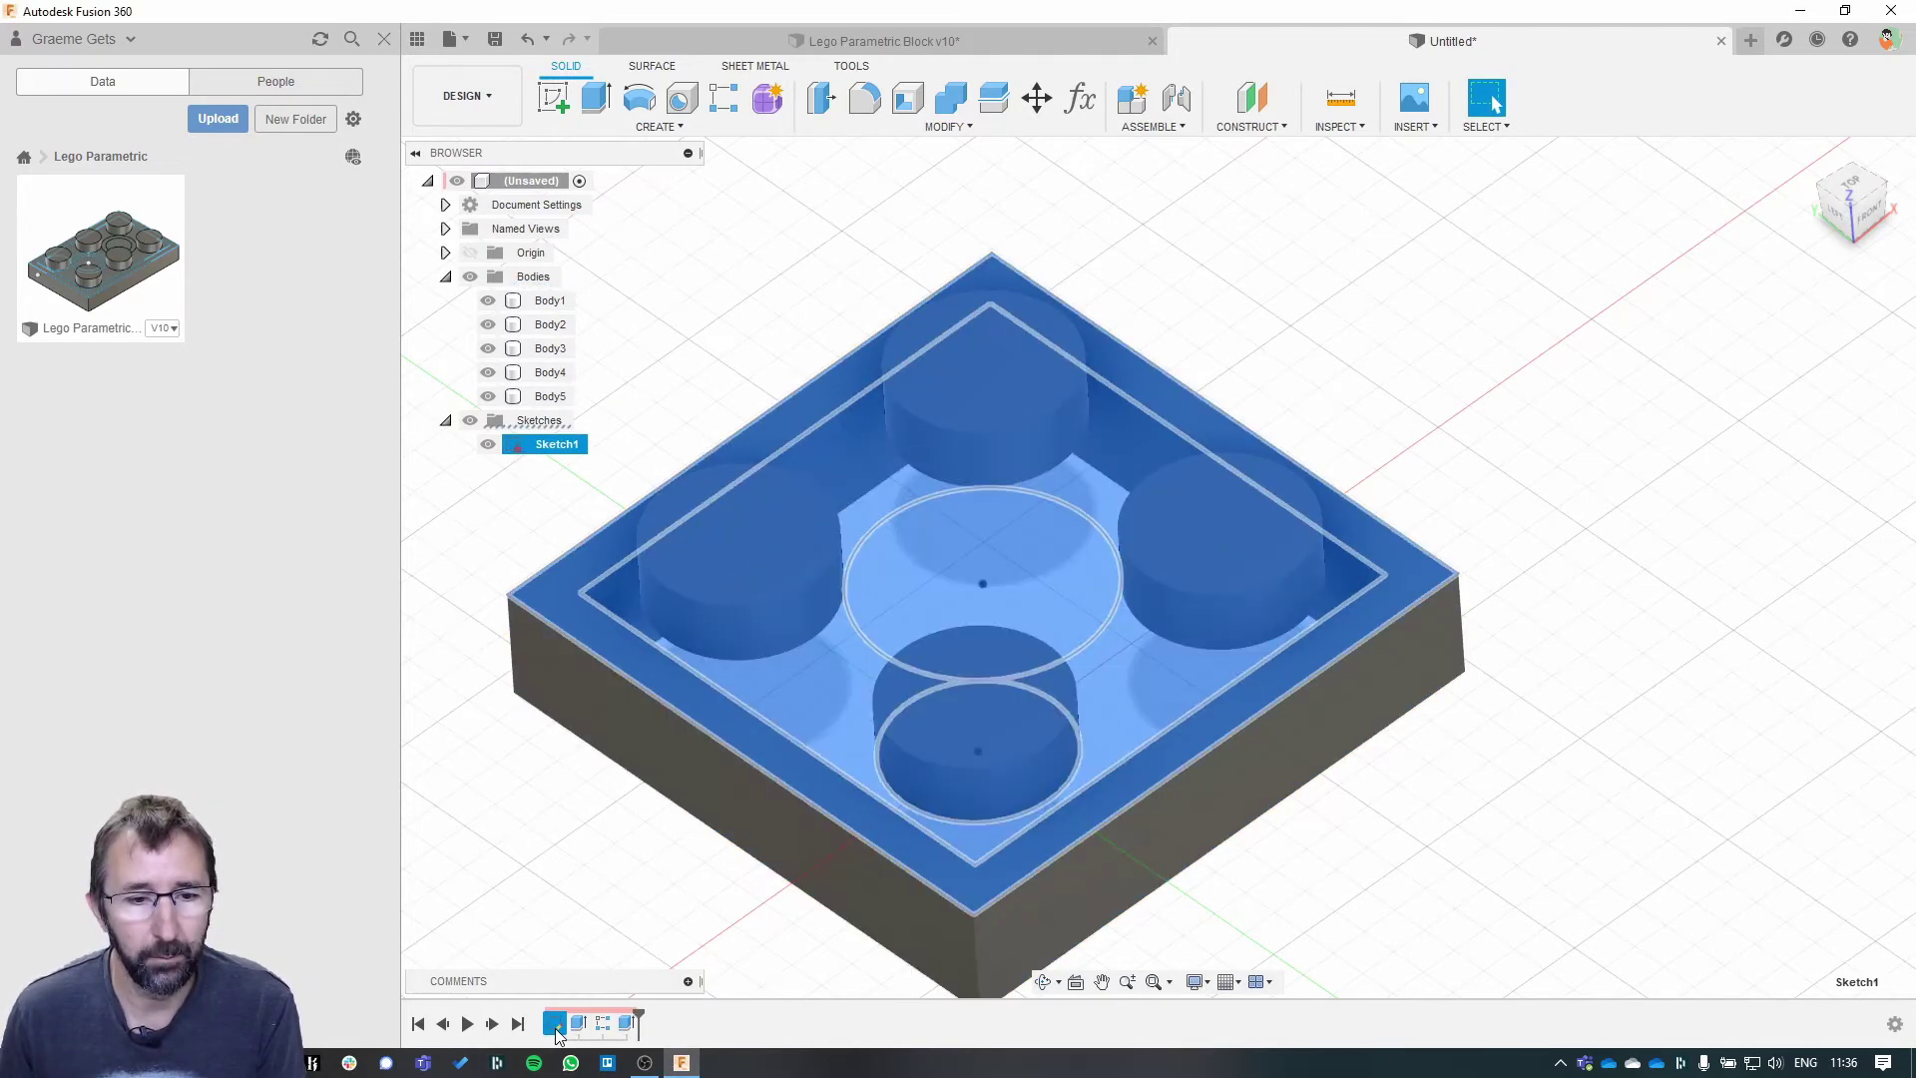
right_click(553, 1023)
click(611, 836)
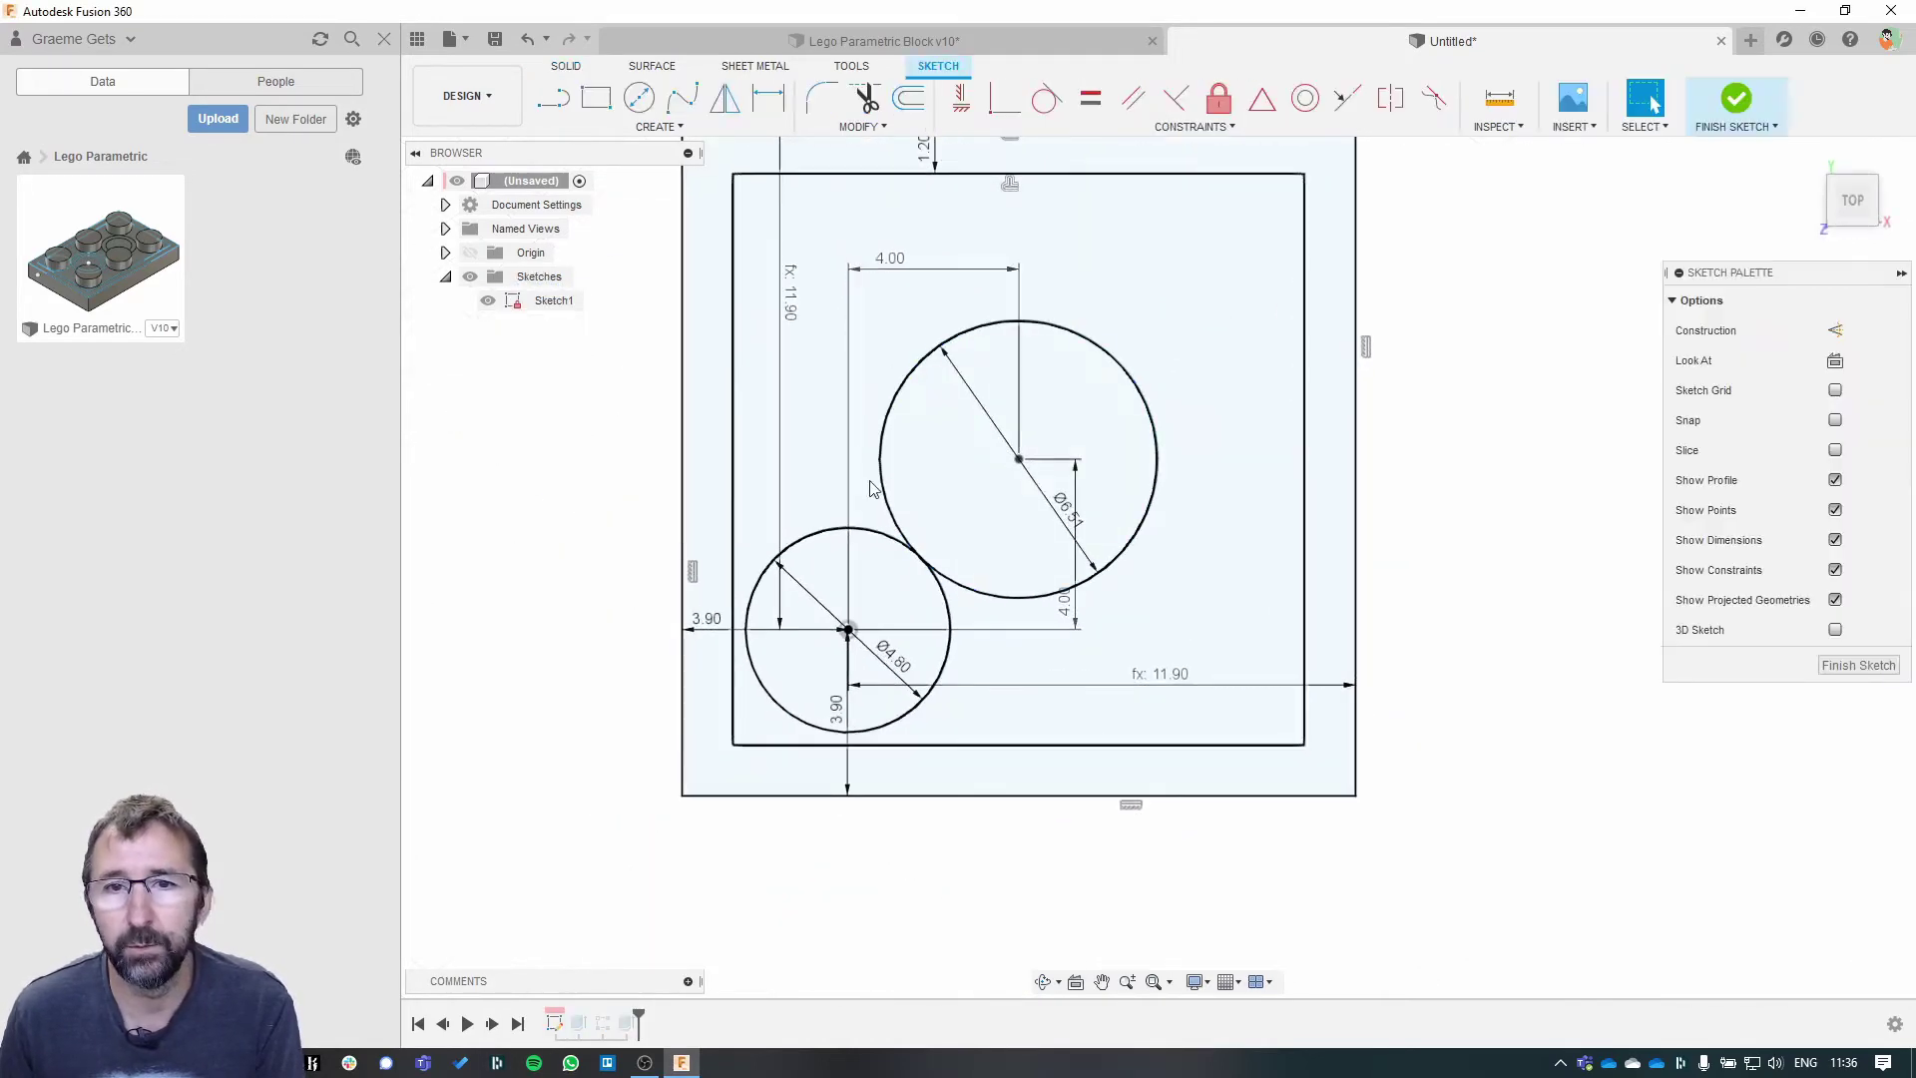
key(alt+Tab)
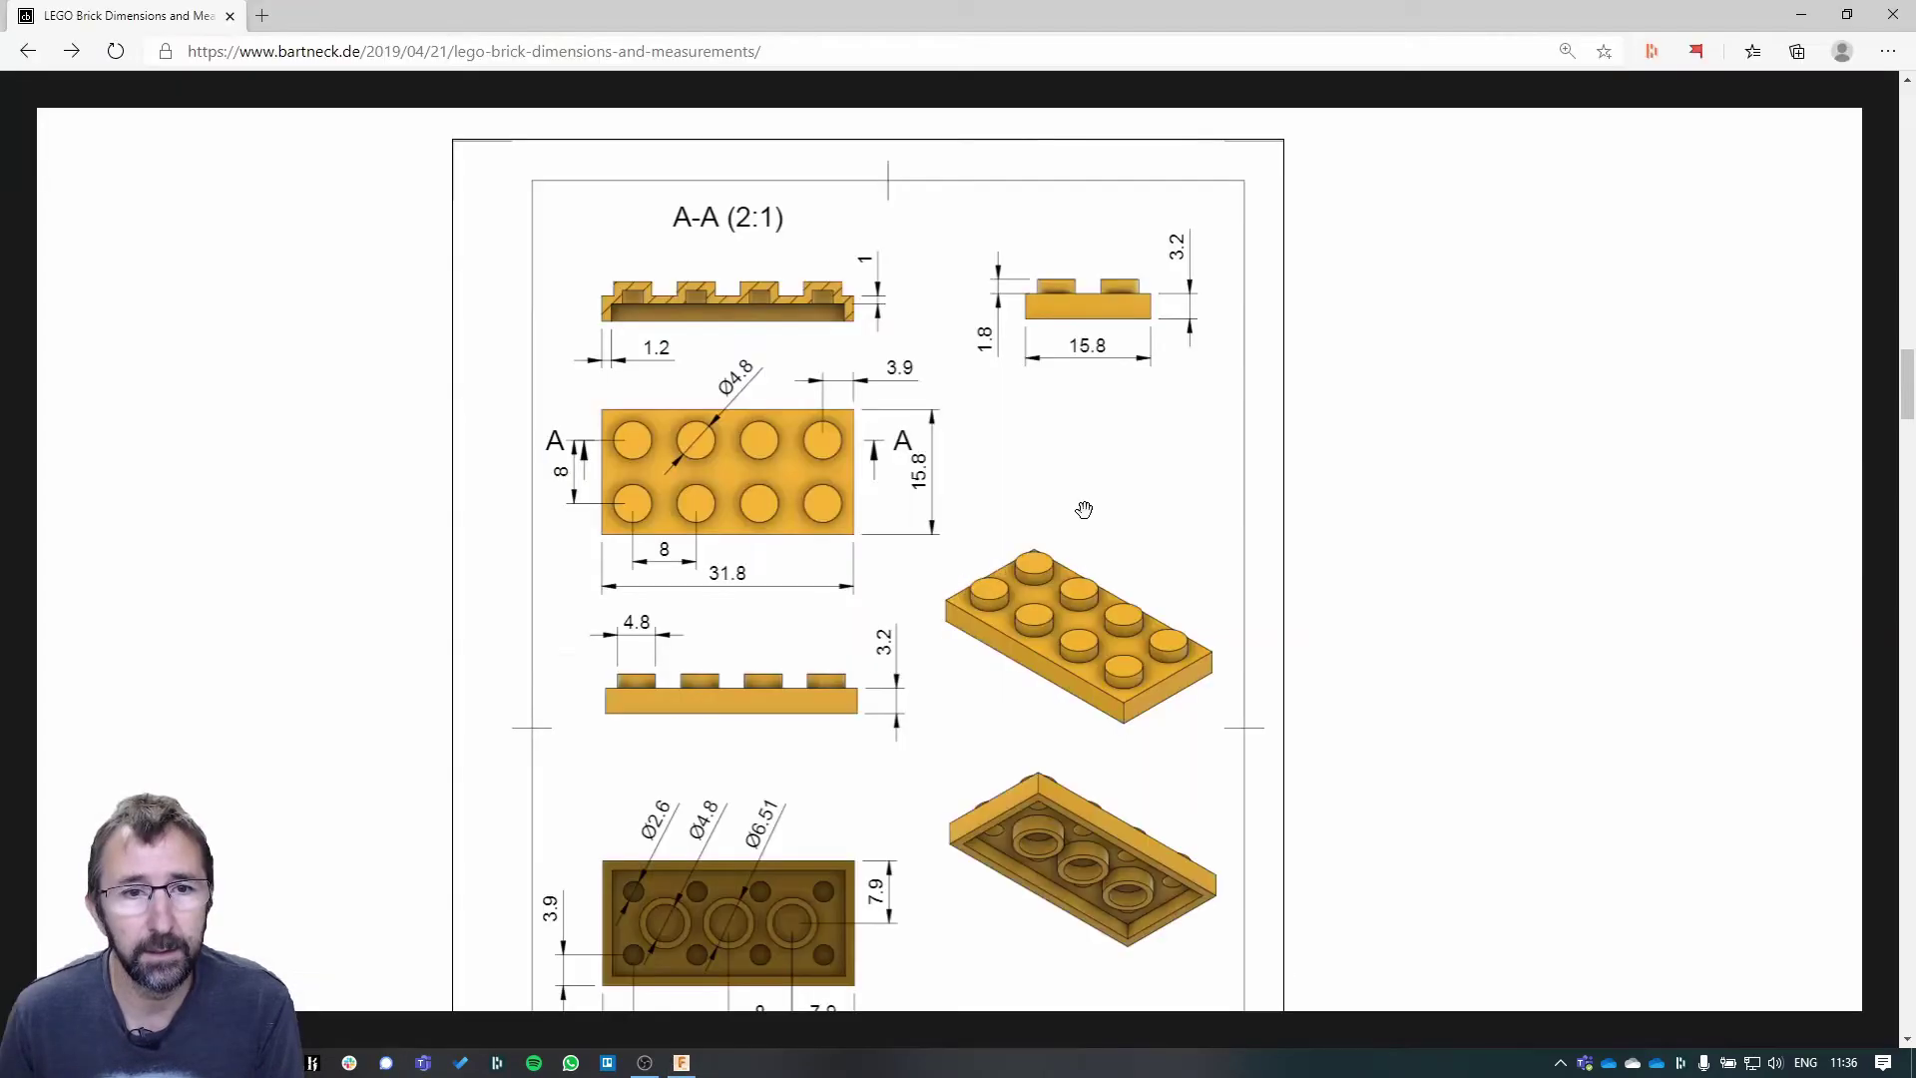
scroll(977, 607, down, 12)
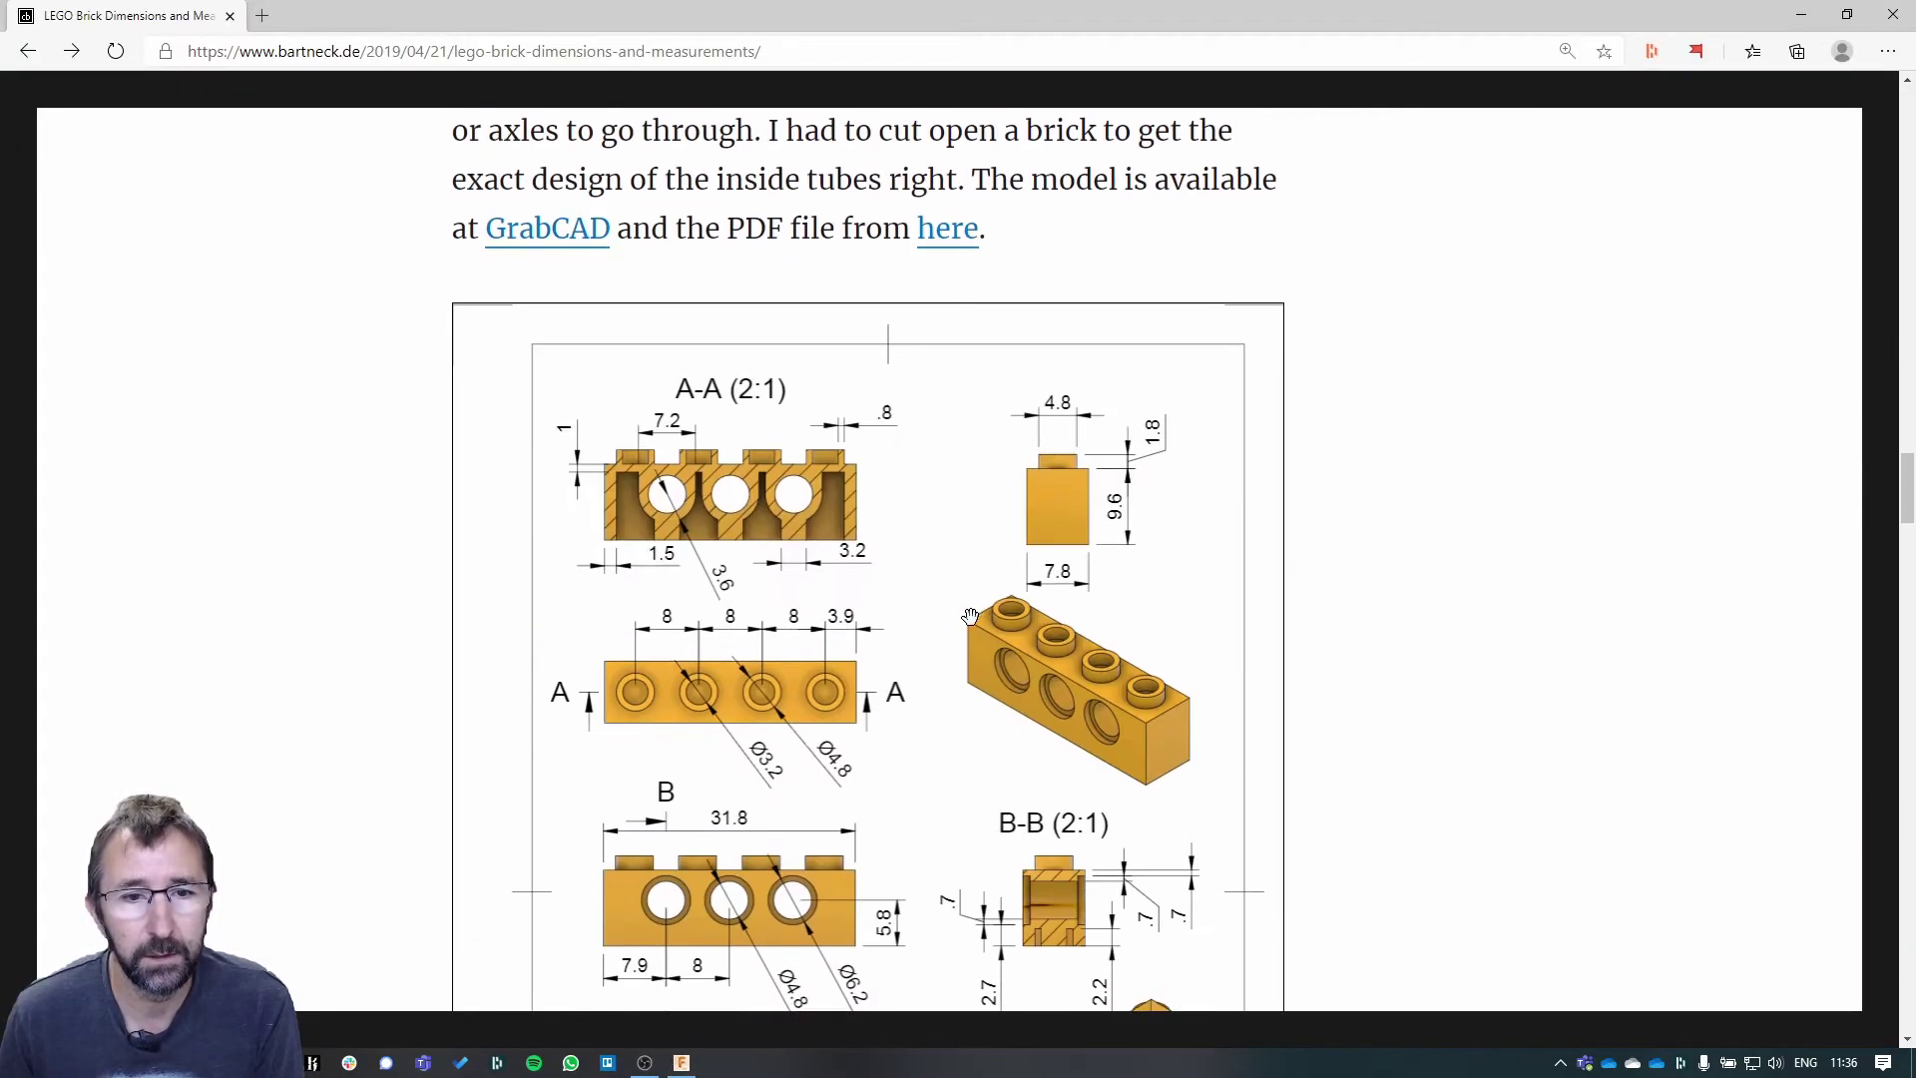
scroll(973, 613, up, 10)
scroll(973, 621, up, 10)
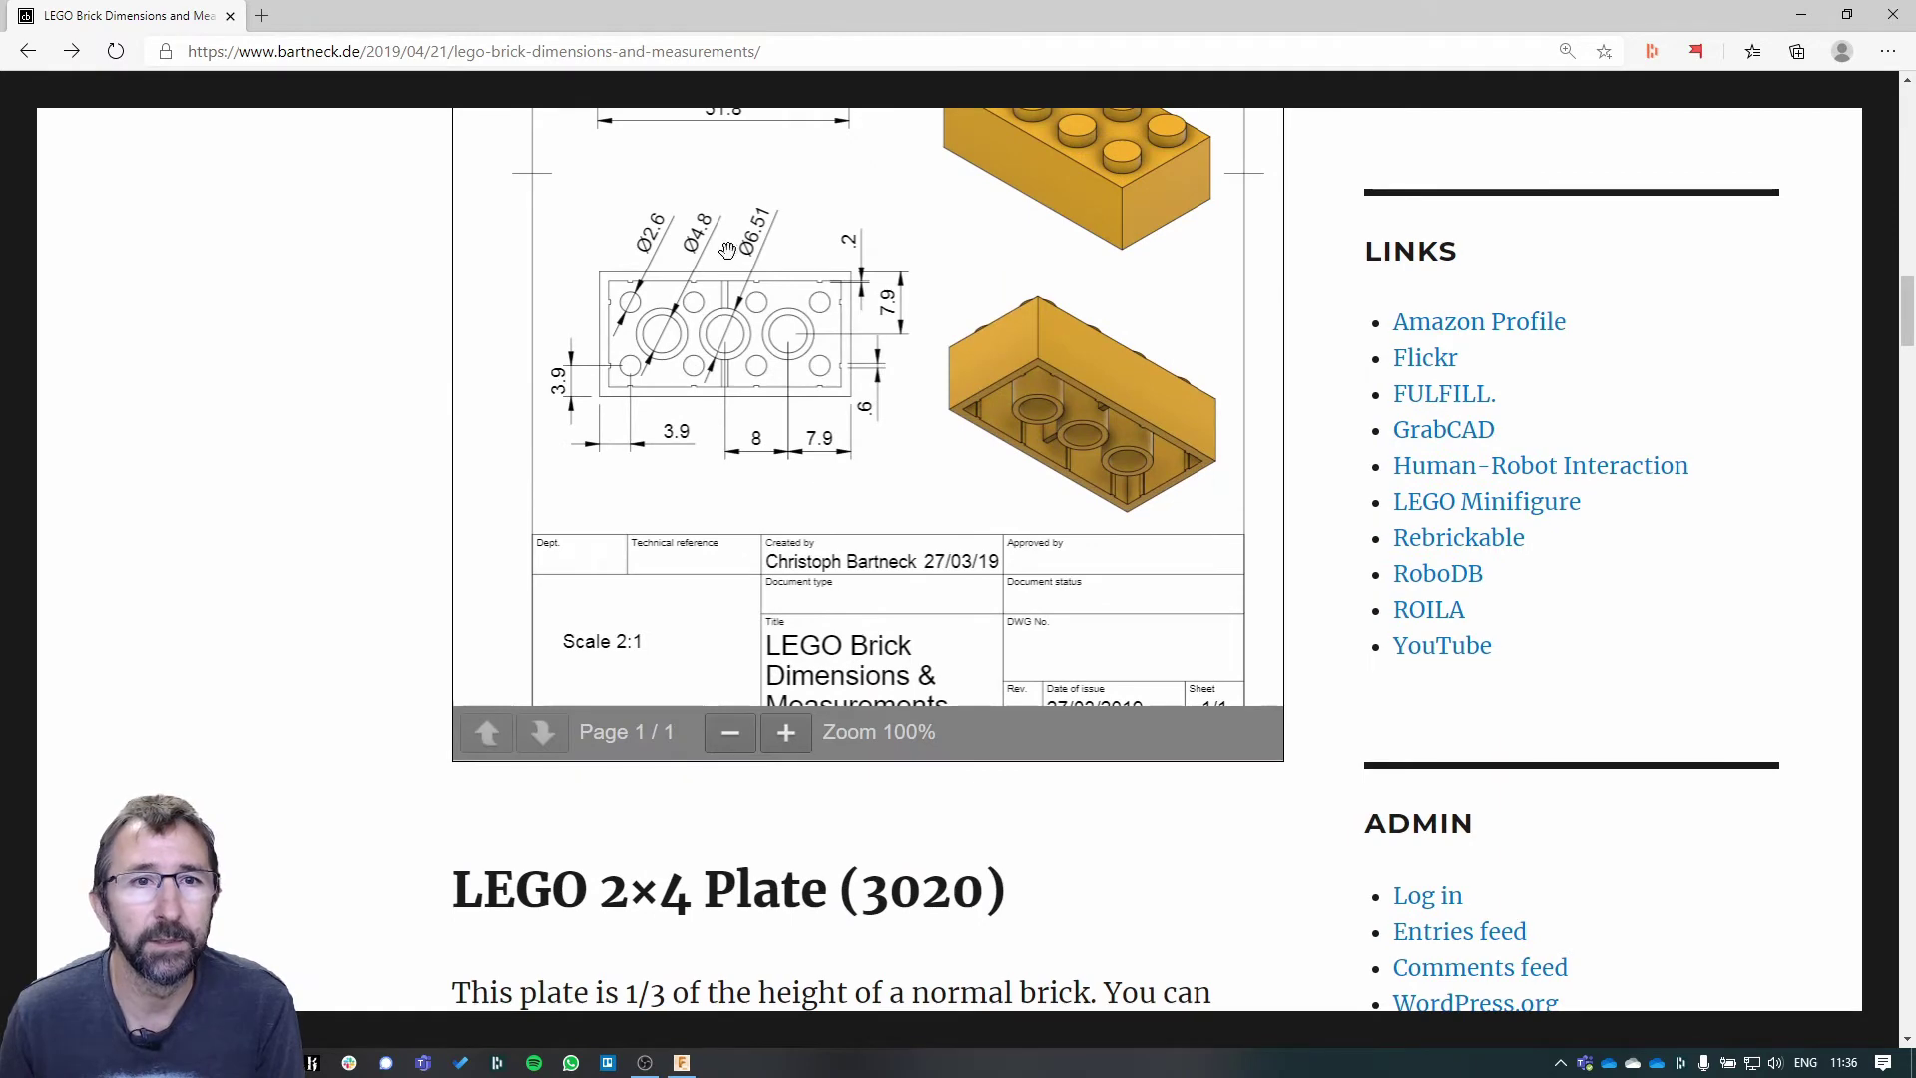
key(alt+Tab)
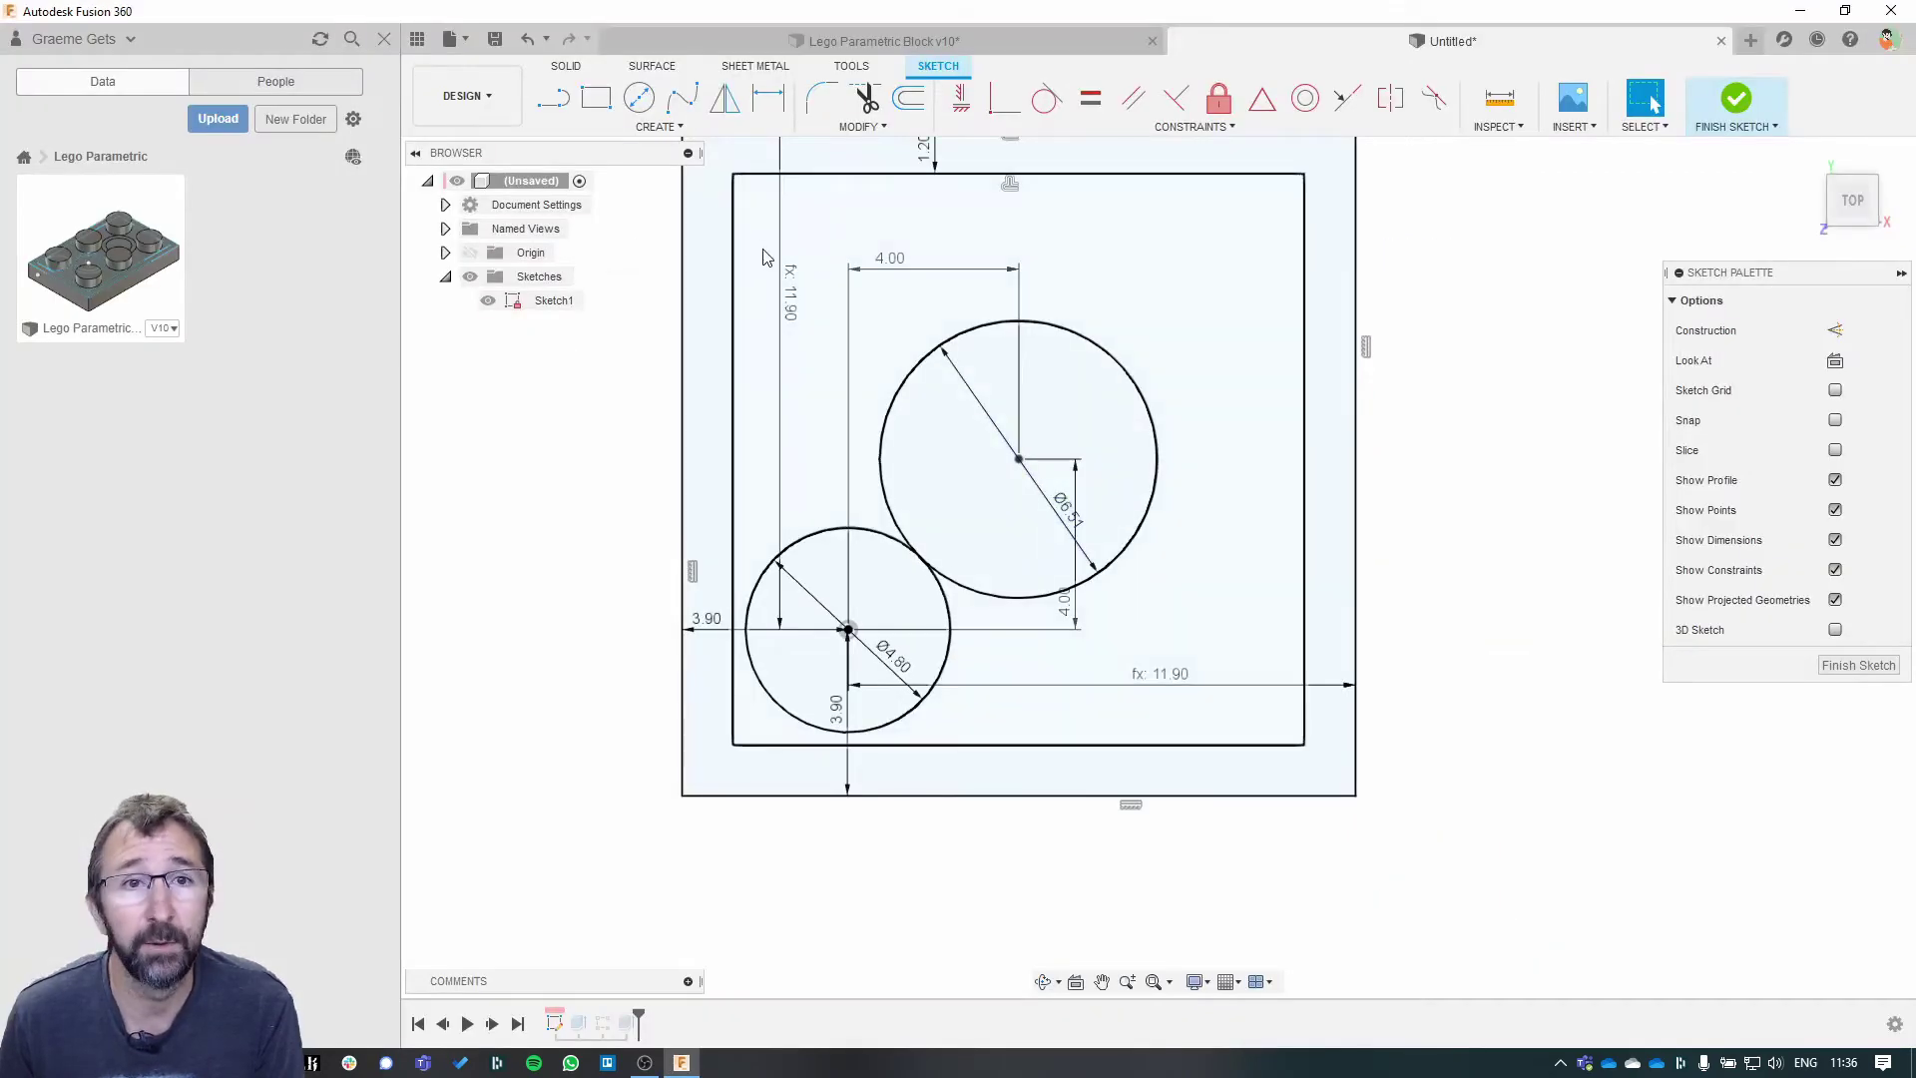
- Draw a 5 mm diameter circle concentric with the 6.51 mm tube circle and finish the sketch
click(638, 97)
click(1019, 459)
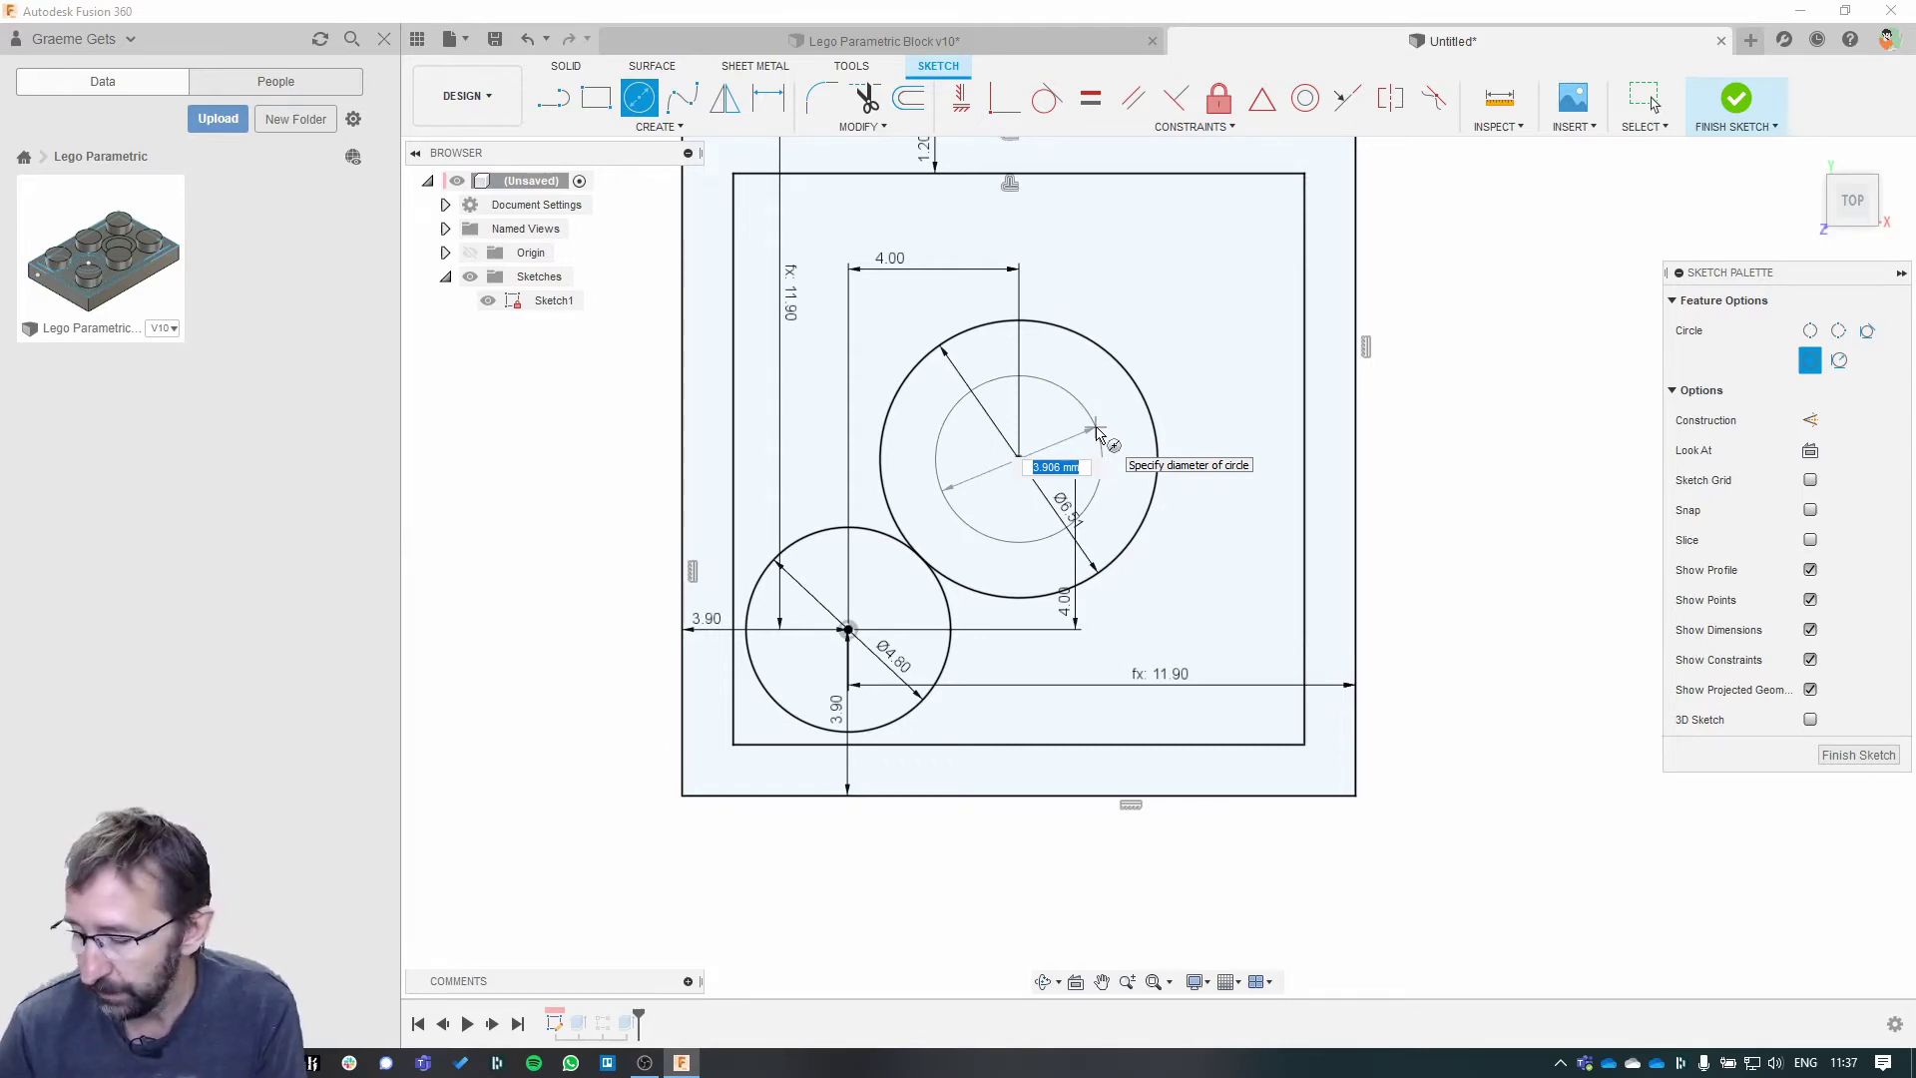
text(5)
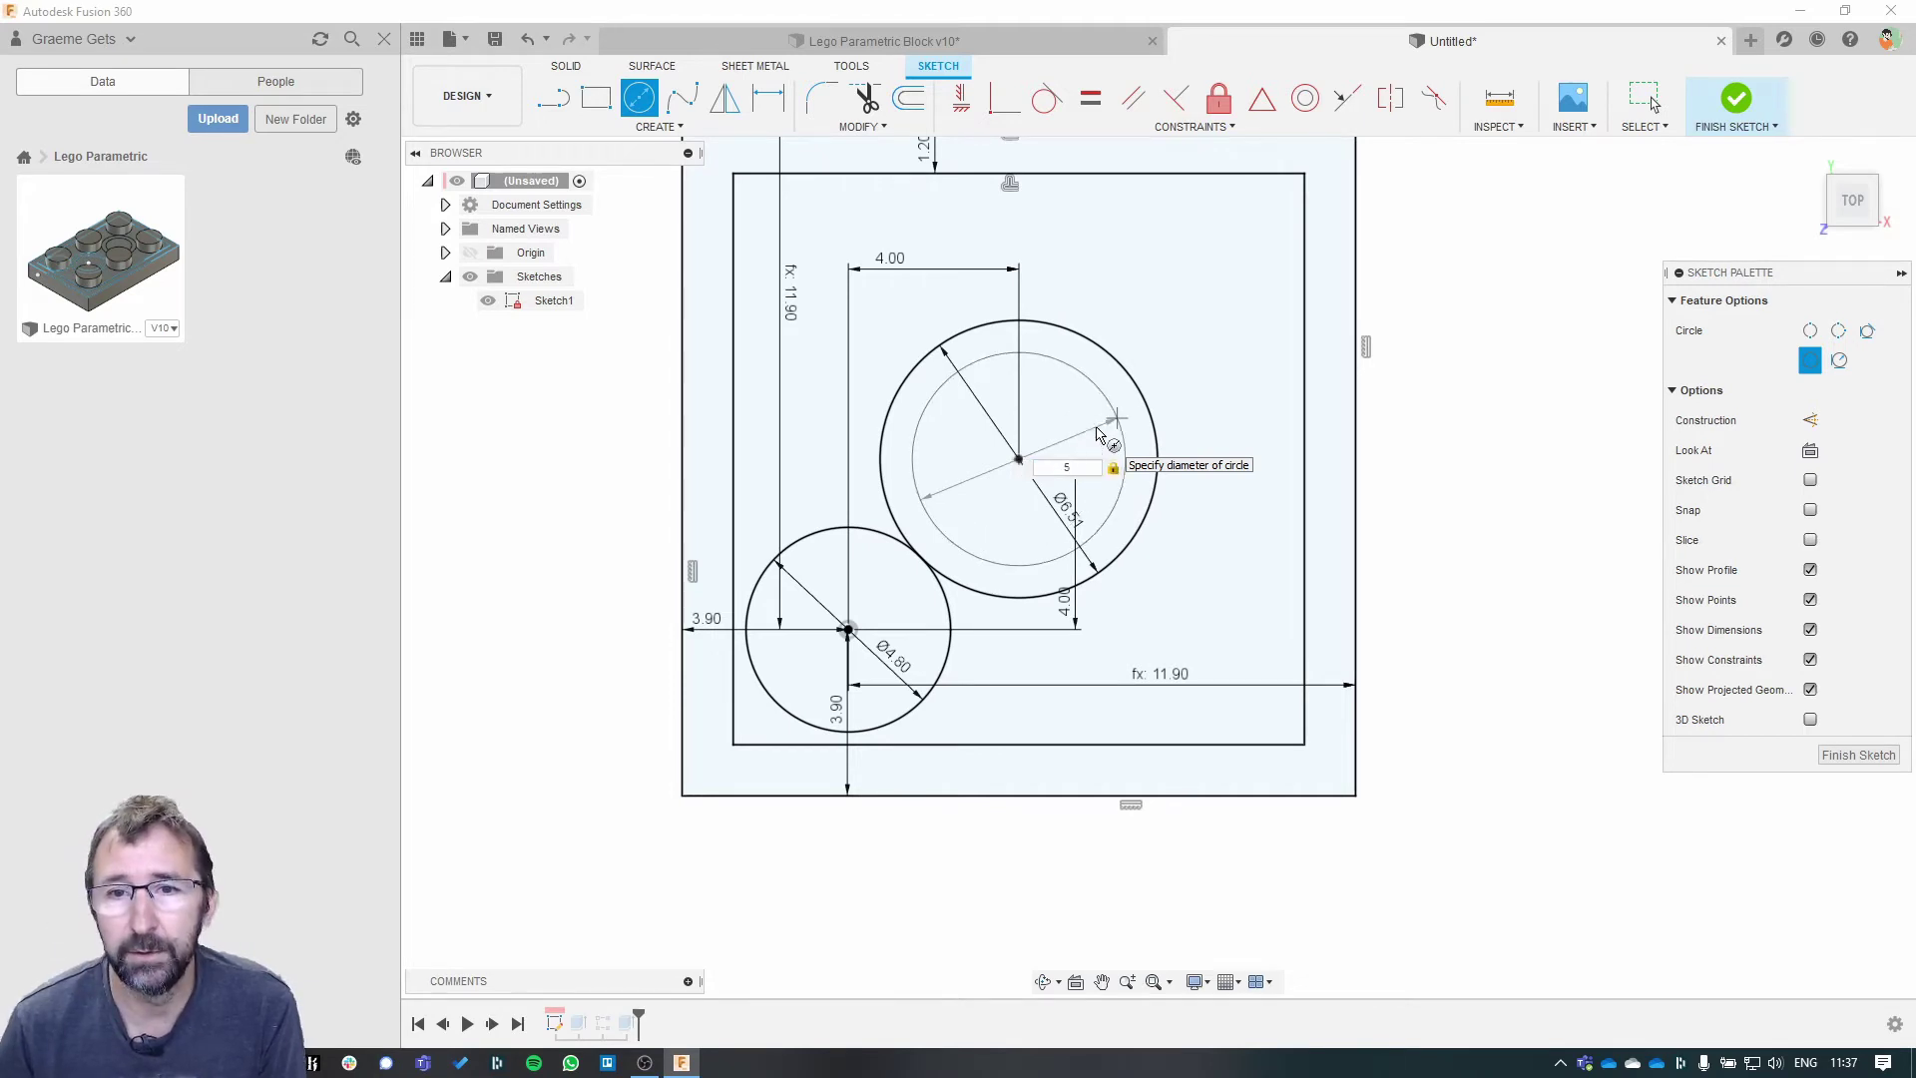
key(Return)
key(Escape)
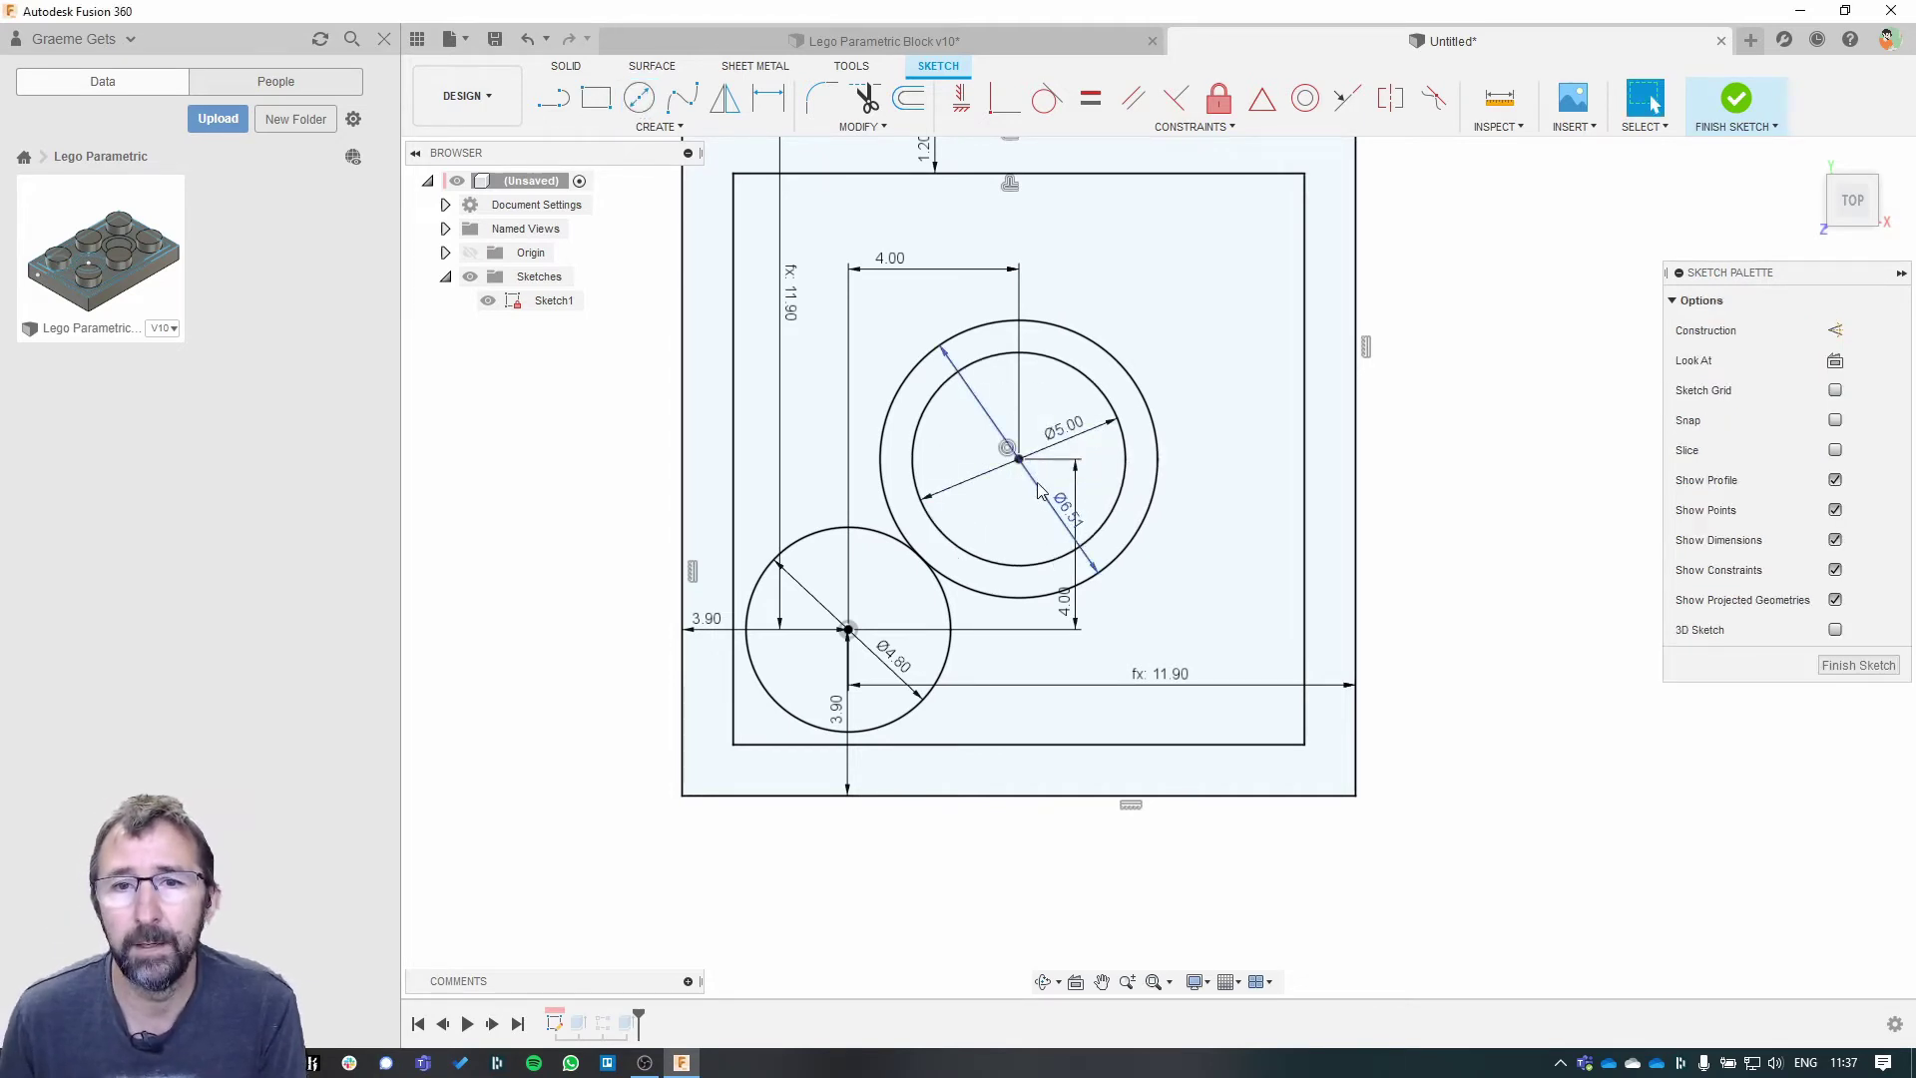
click(1737, 97)
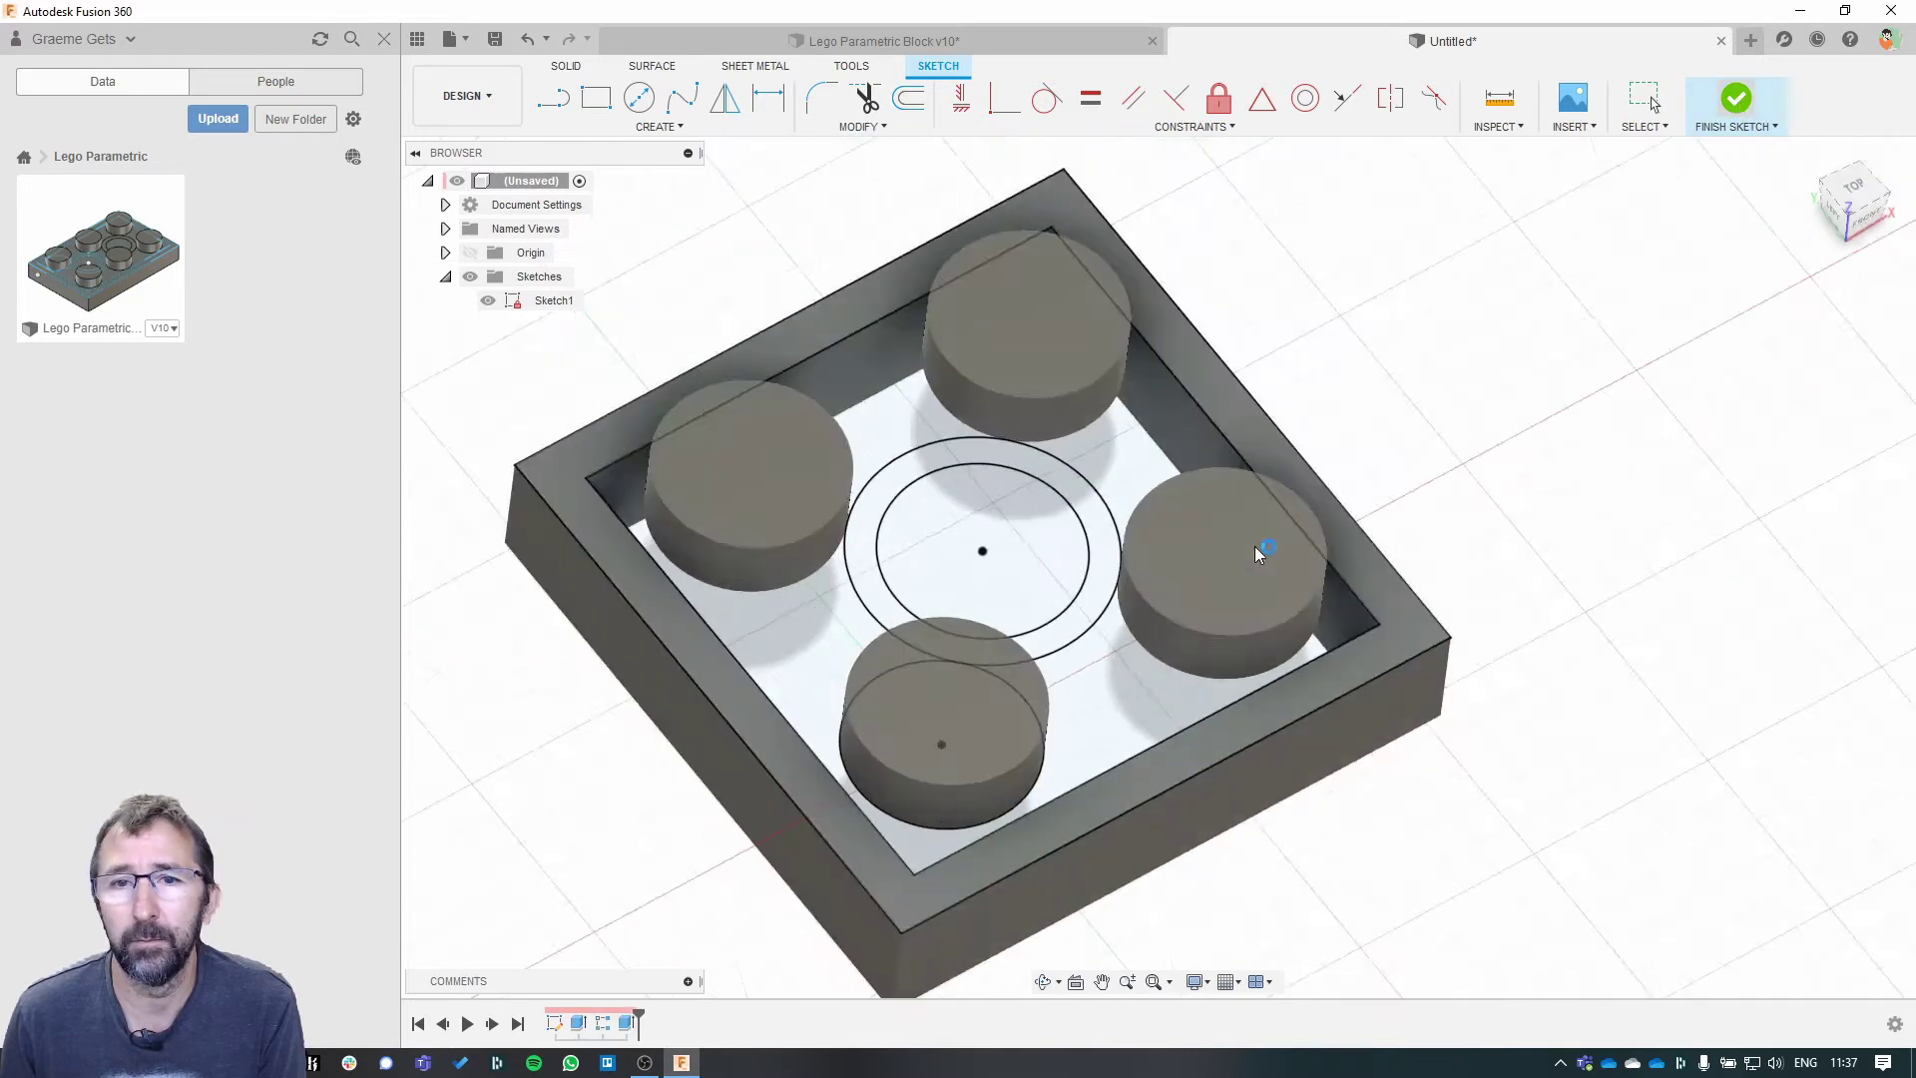
- Extrude the ring between the two concentric circles as a new body, with its extent to the bottom face of the outer wall
key(e)
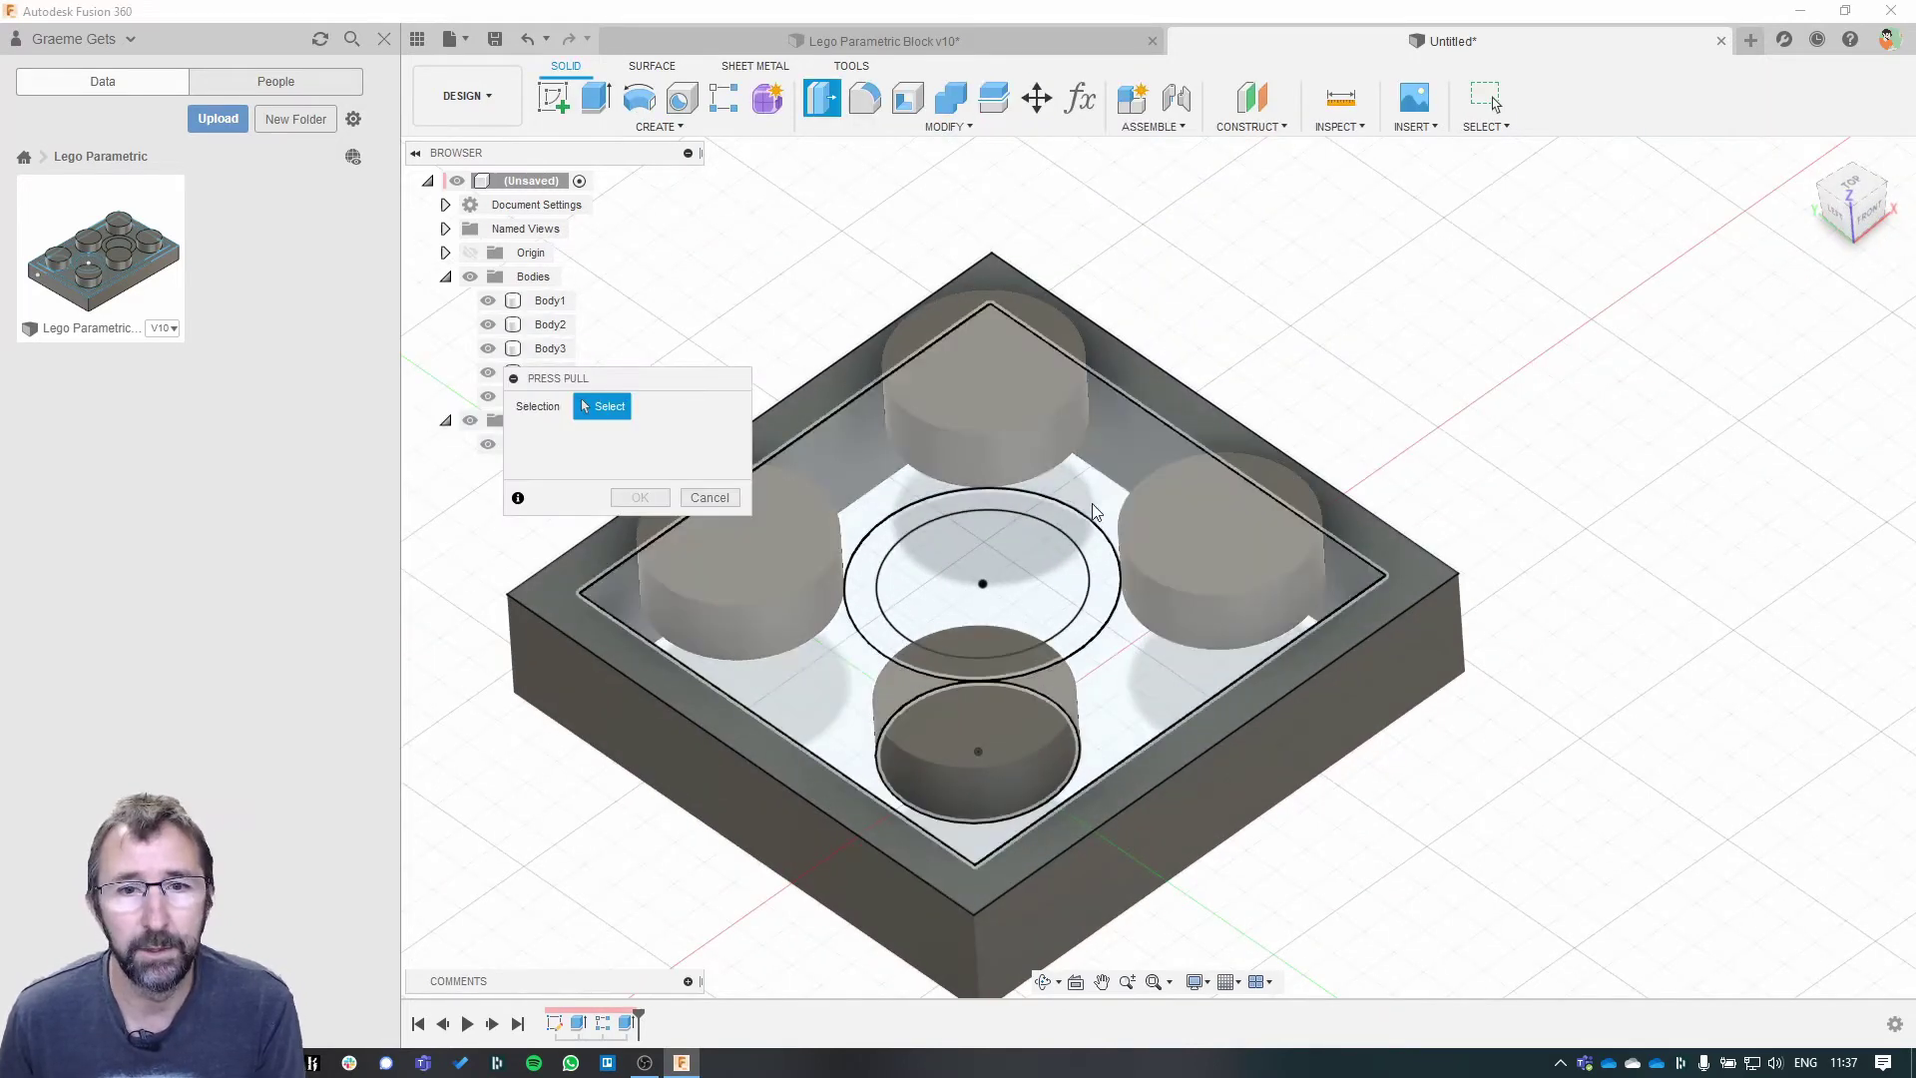
click(1064, 513)
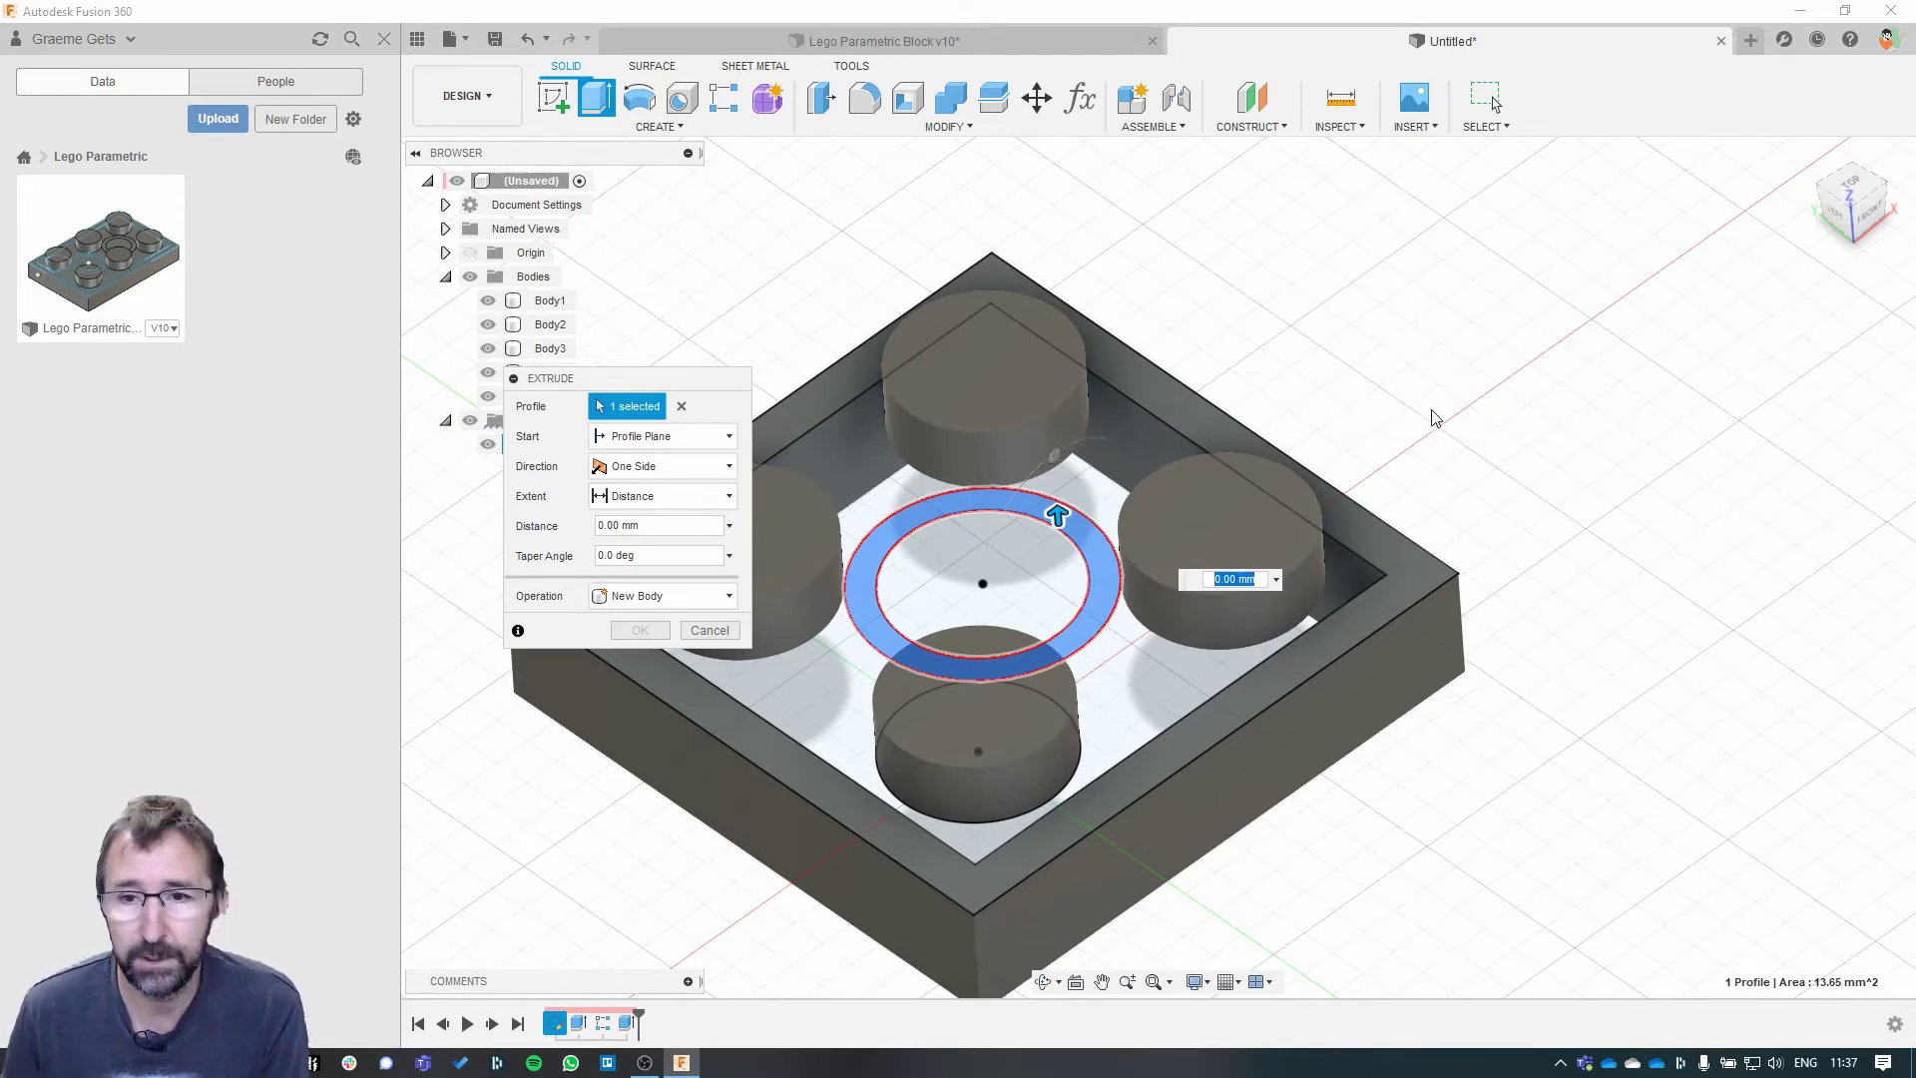
shift+middle_drag(1433, 415, 1410, 238)
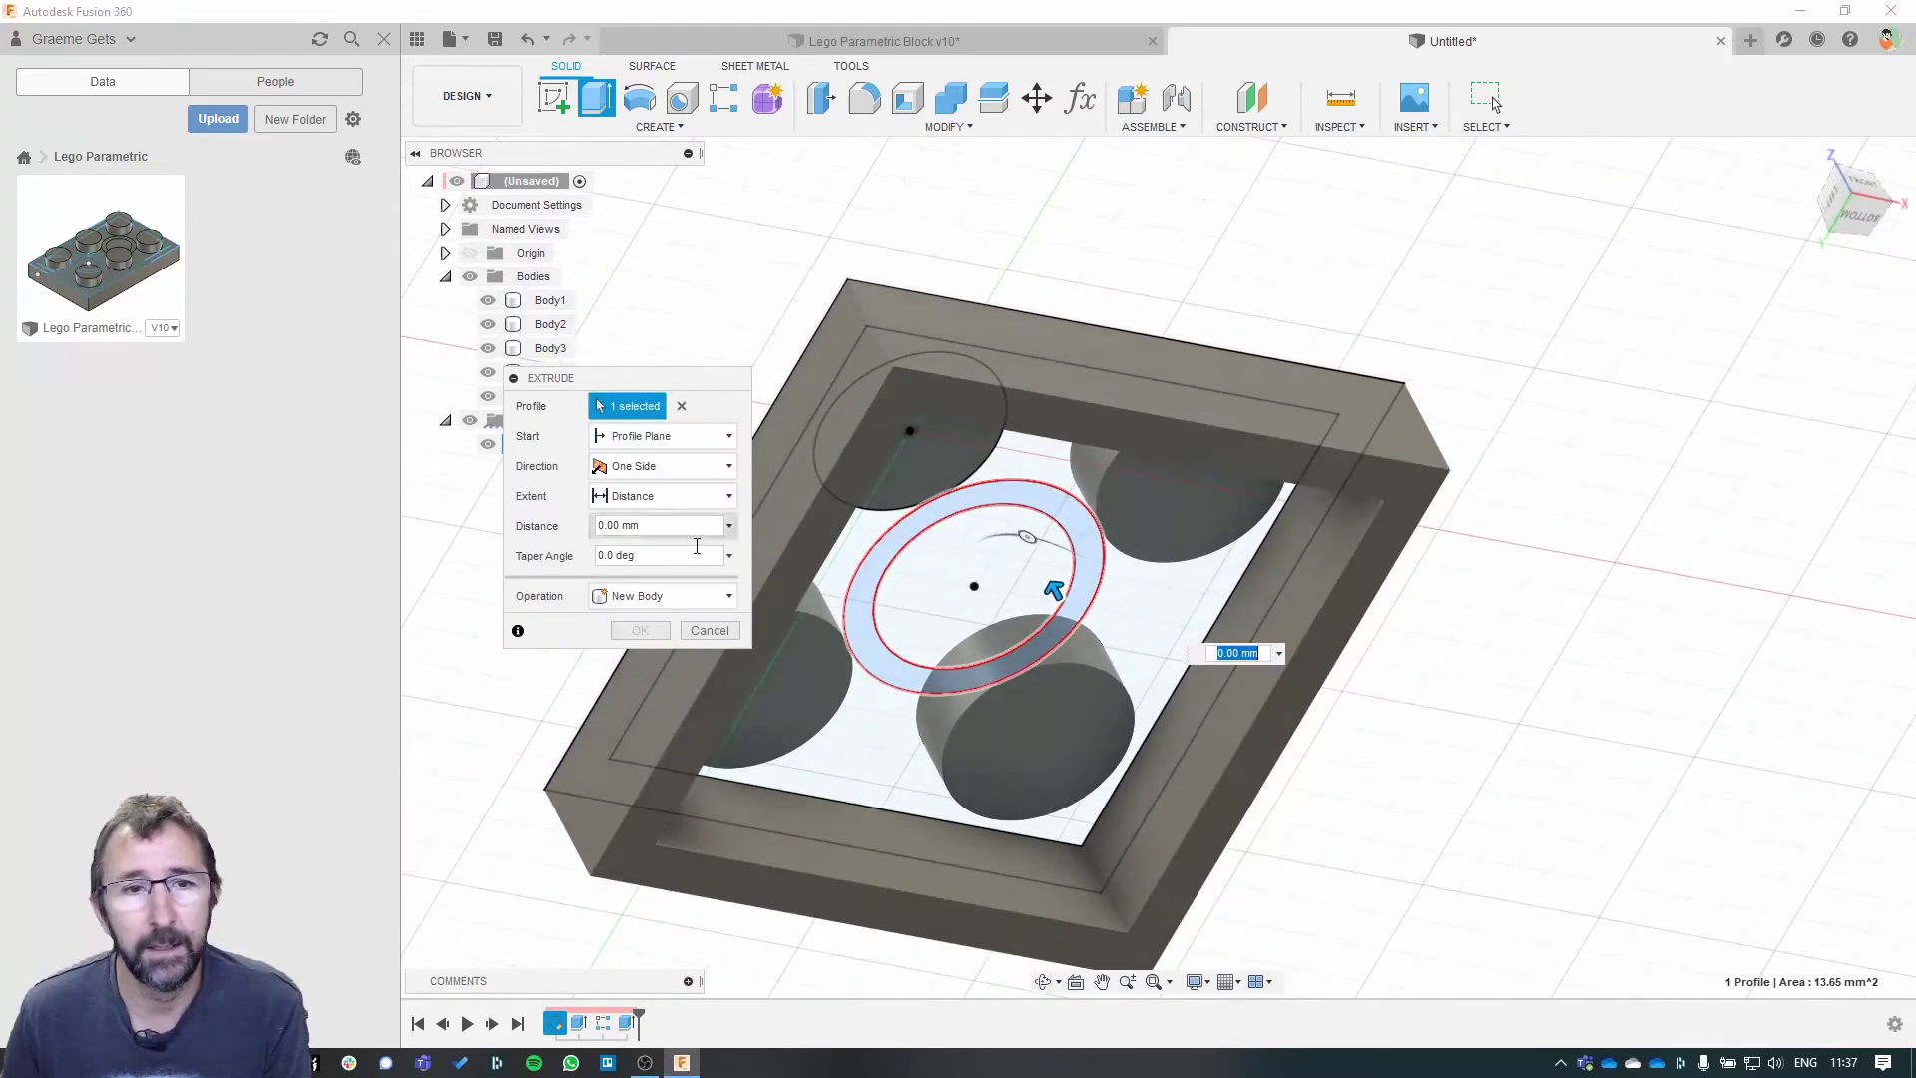
click(650, 498)
click(655, 550)
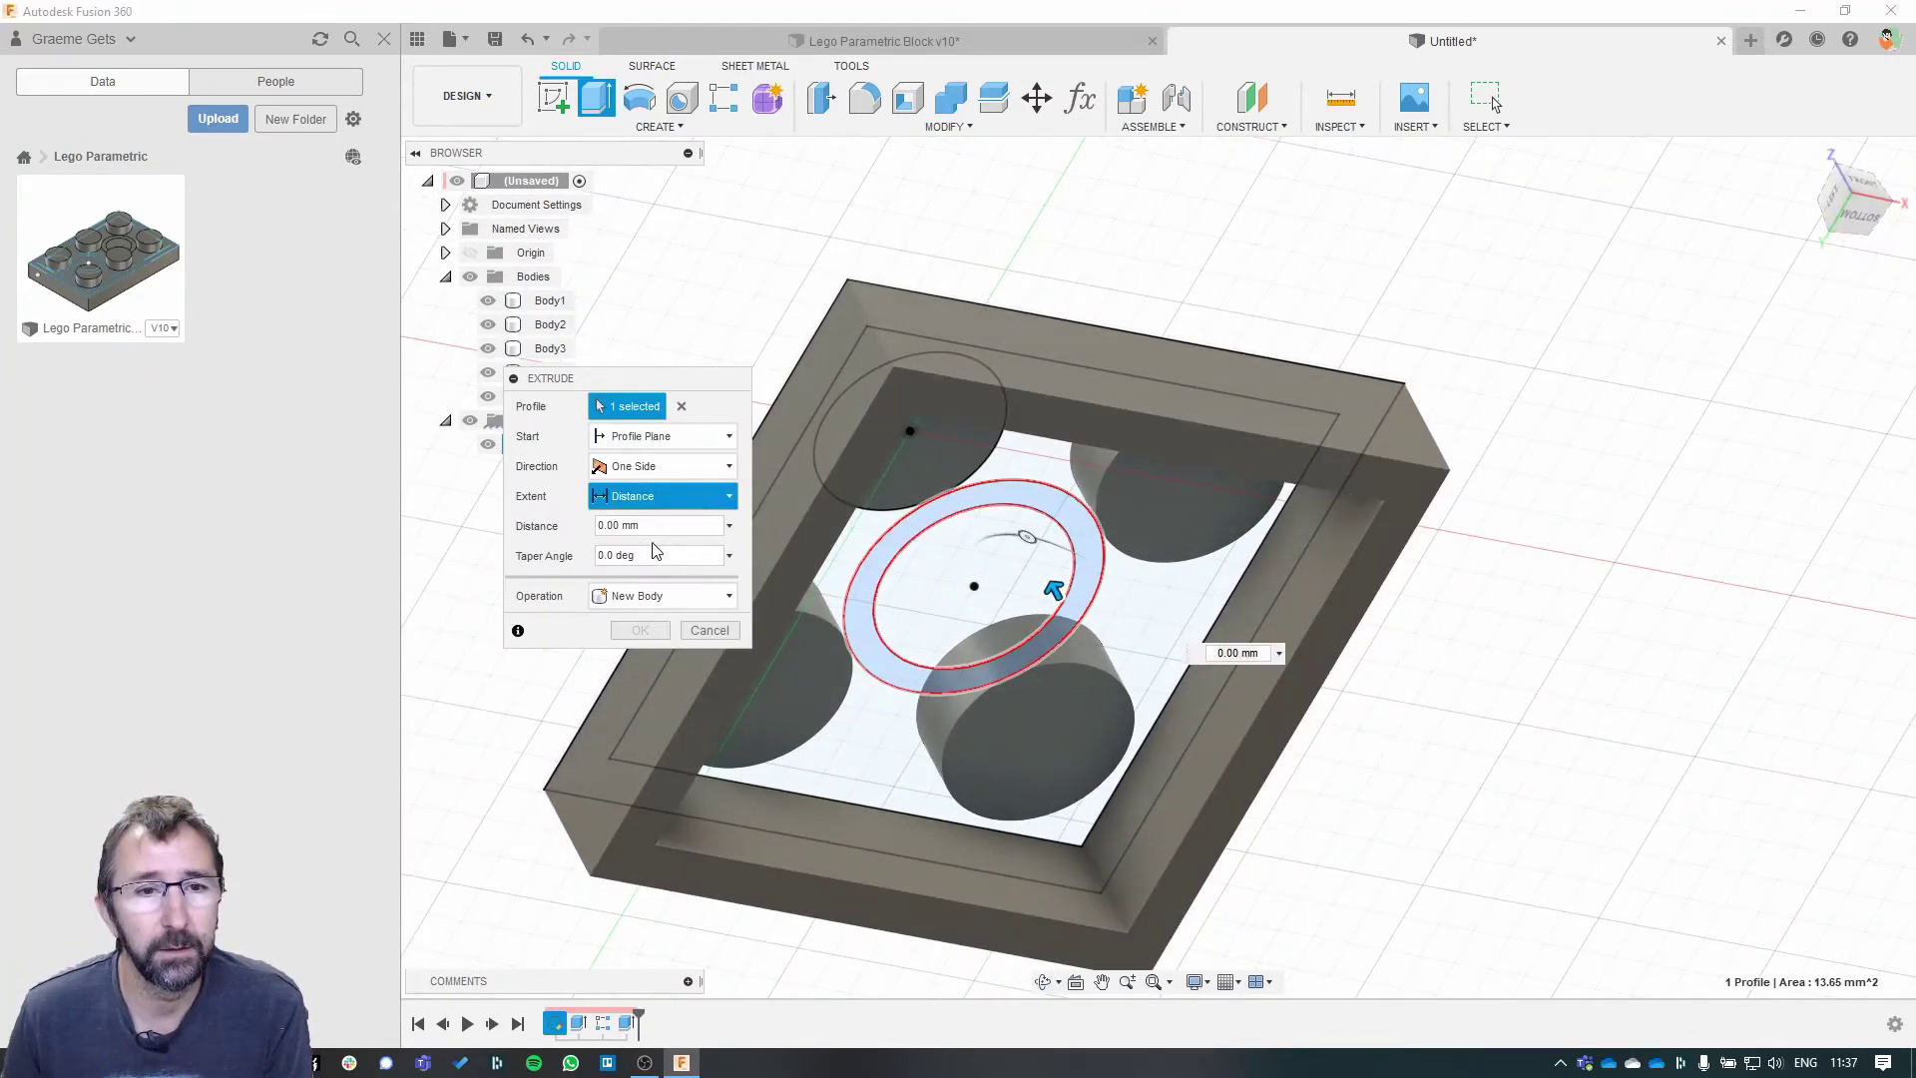
click(1411, 501)
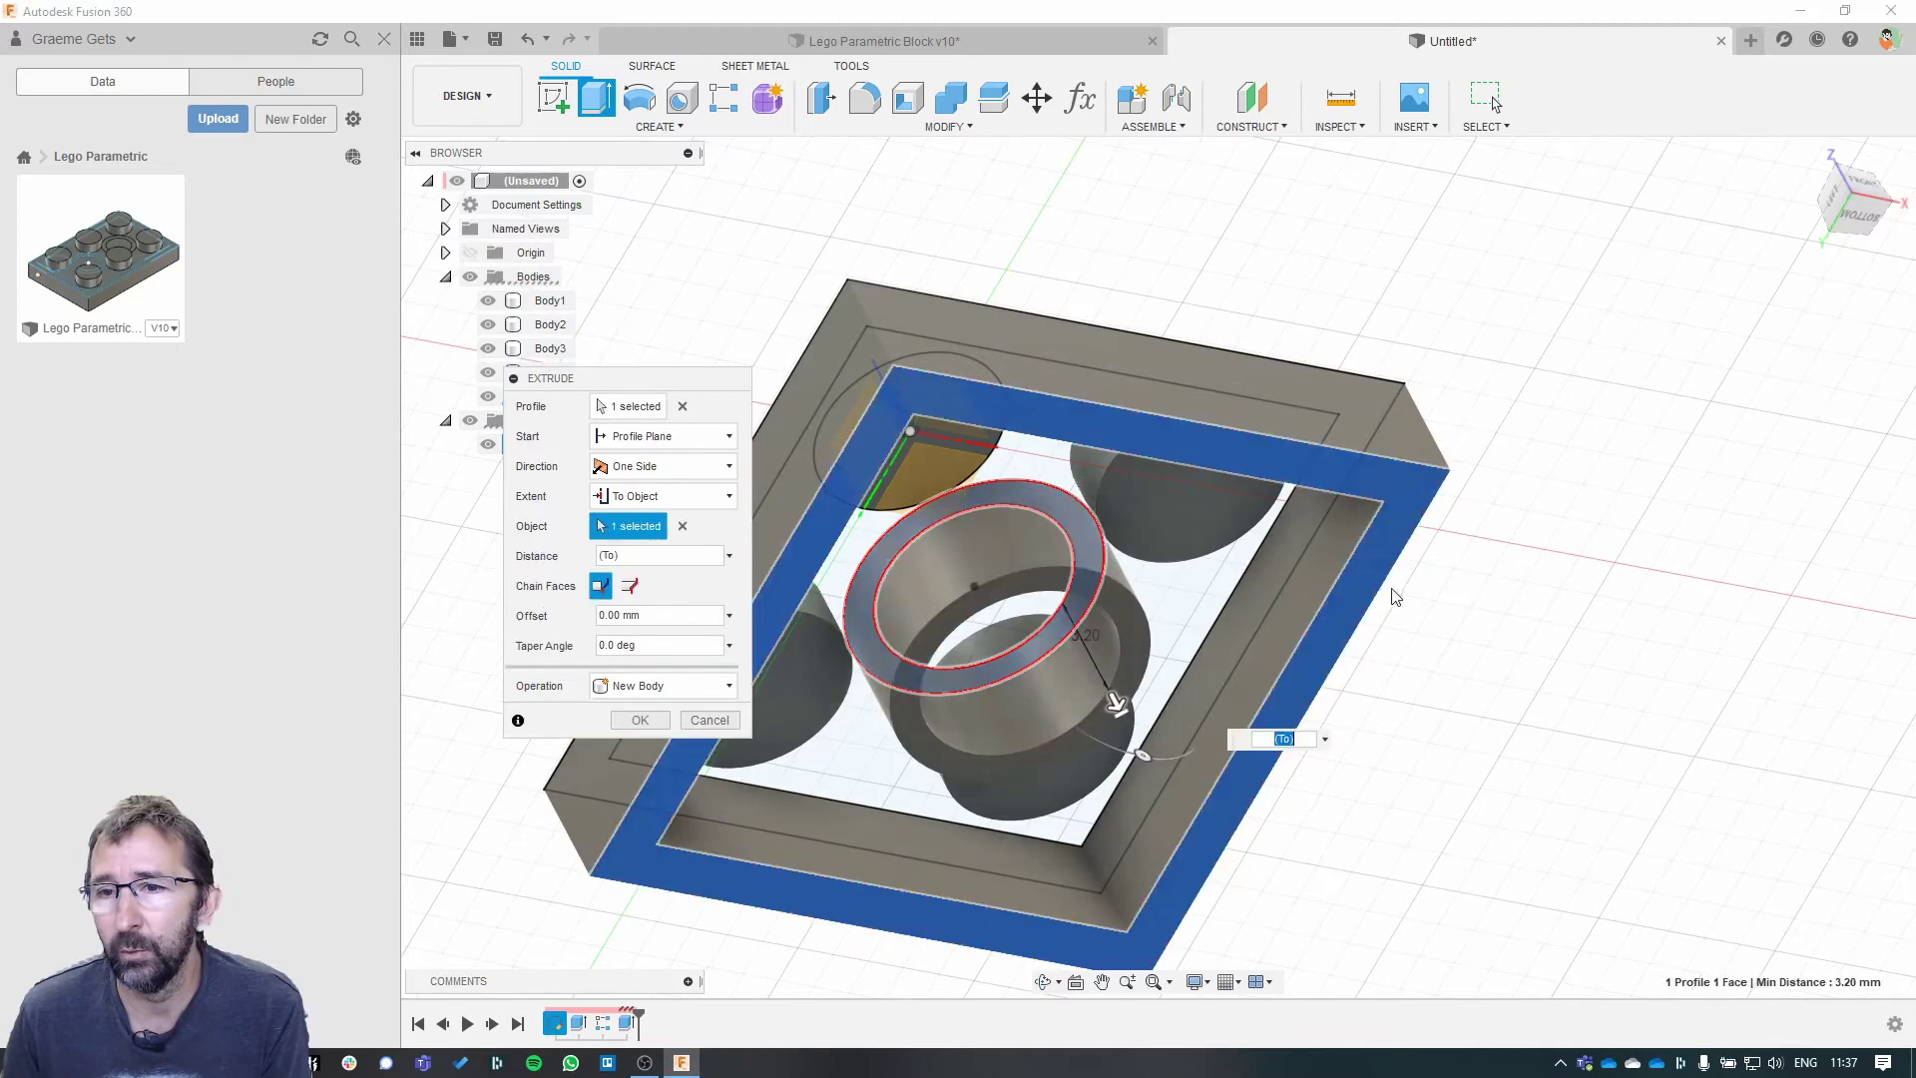
click(639, 720)
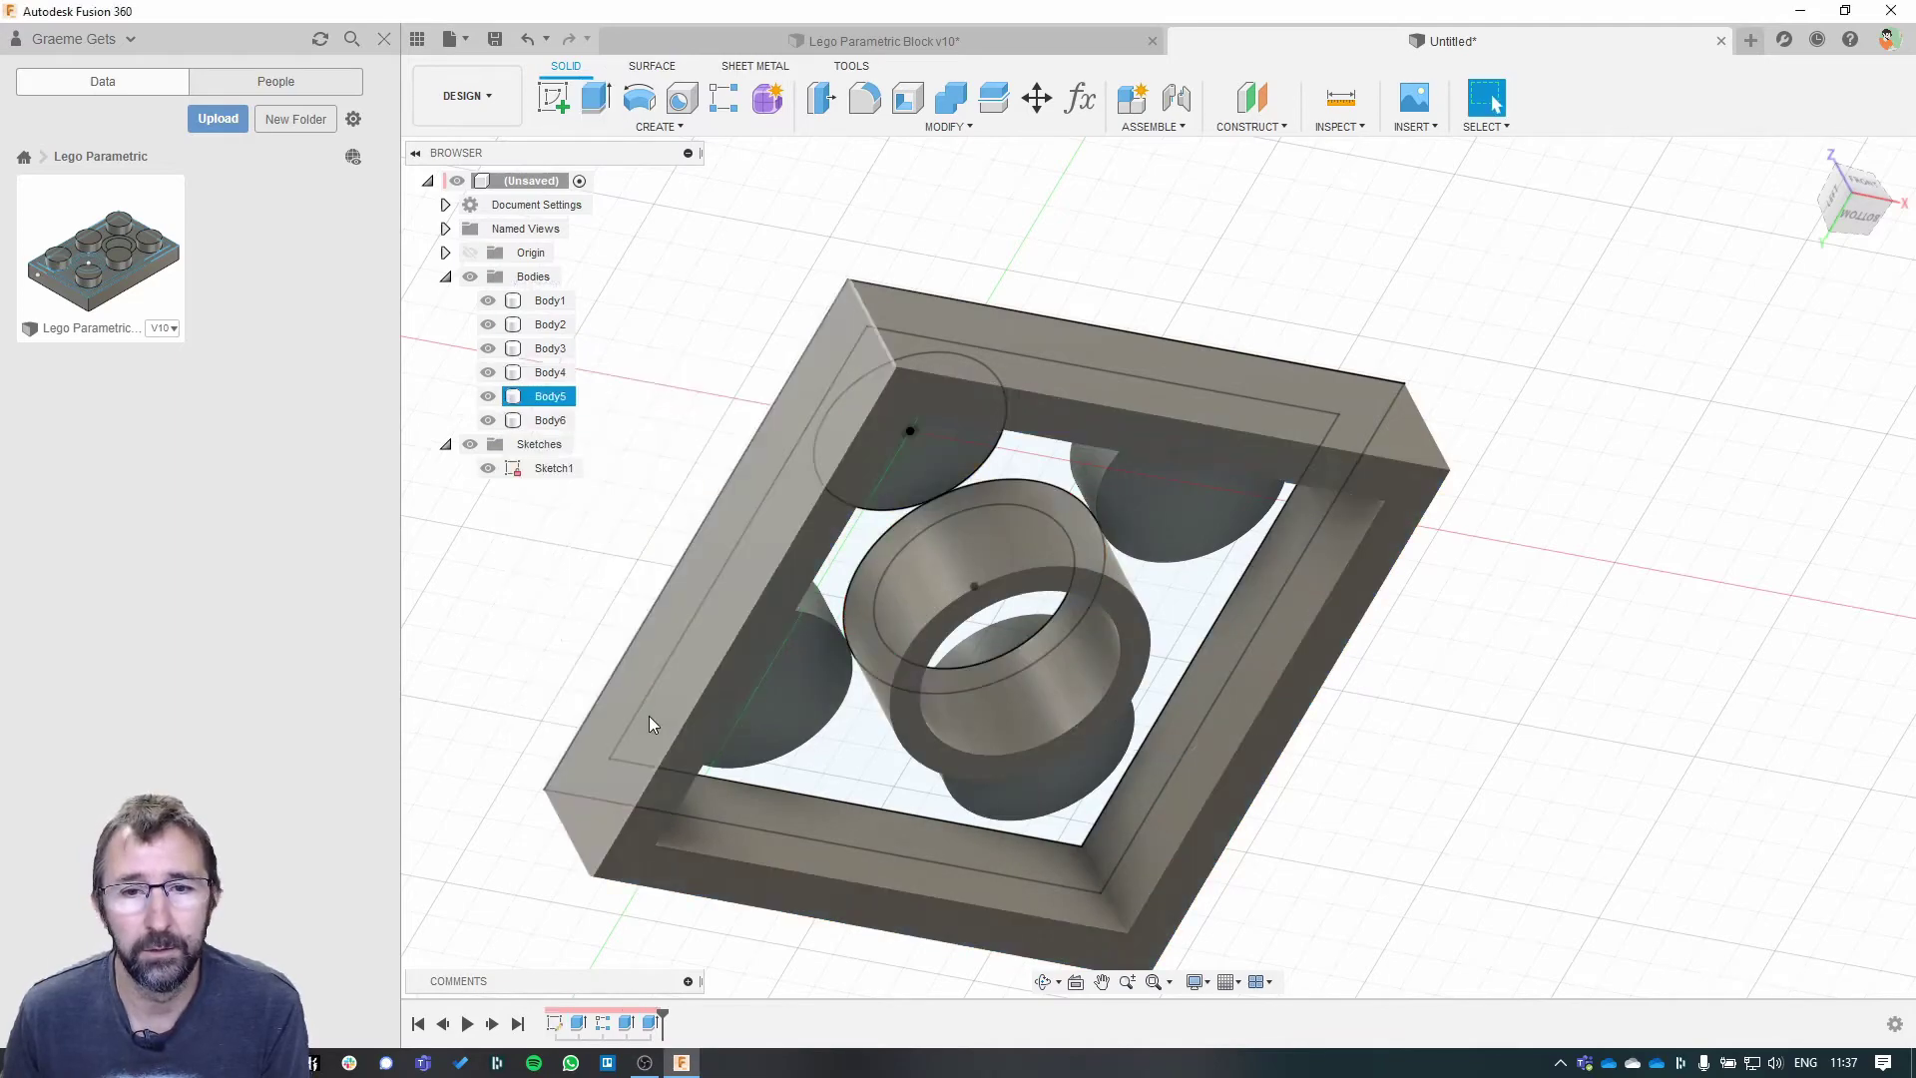
- Set the UnitLength user parameter to 3
shift+middle_drag(642, 521, 693, 552)
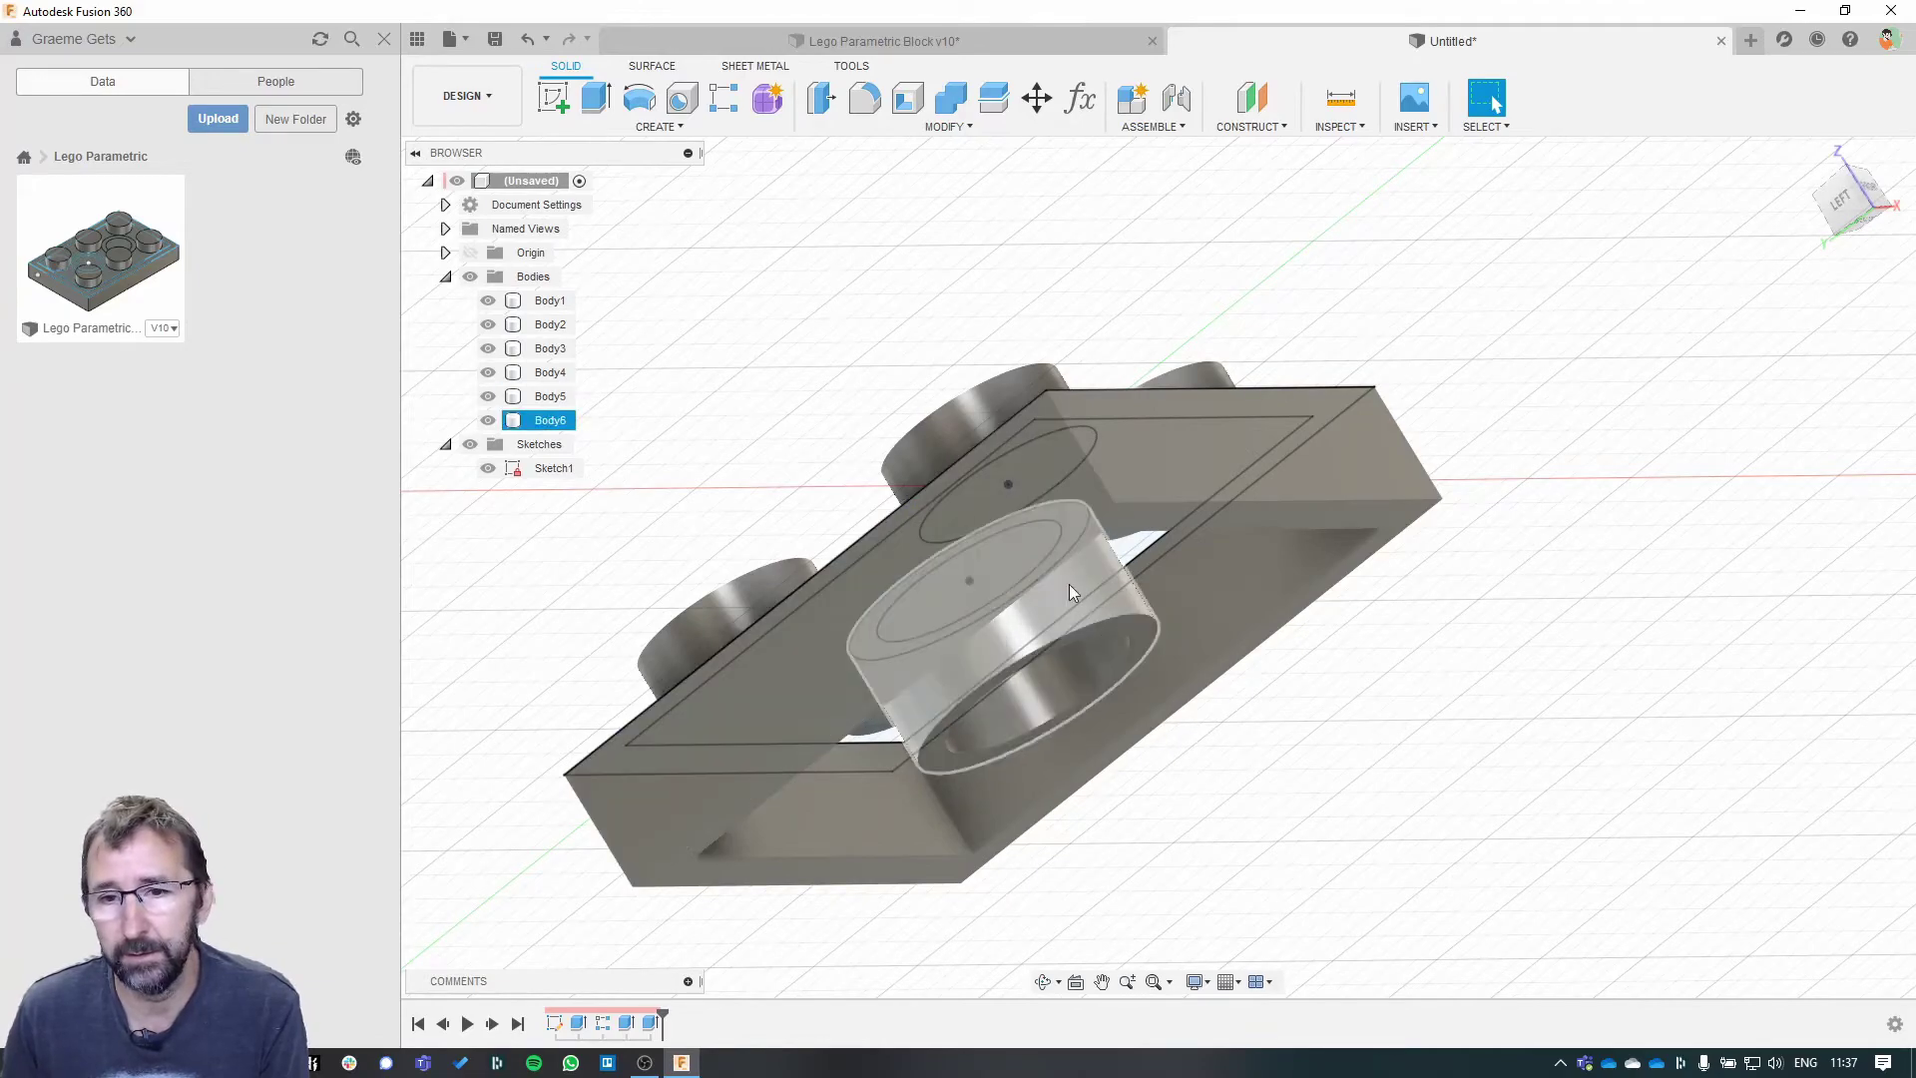
shift+middle_drag(791, 432, 865, 563)
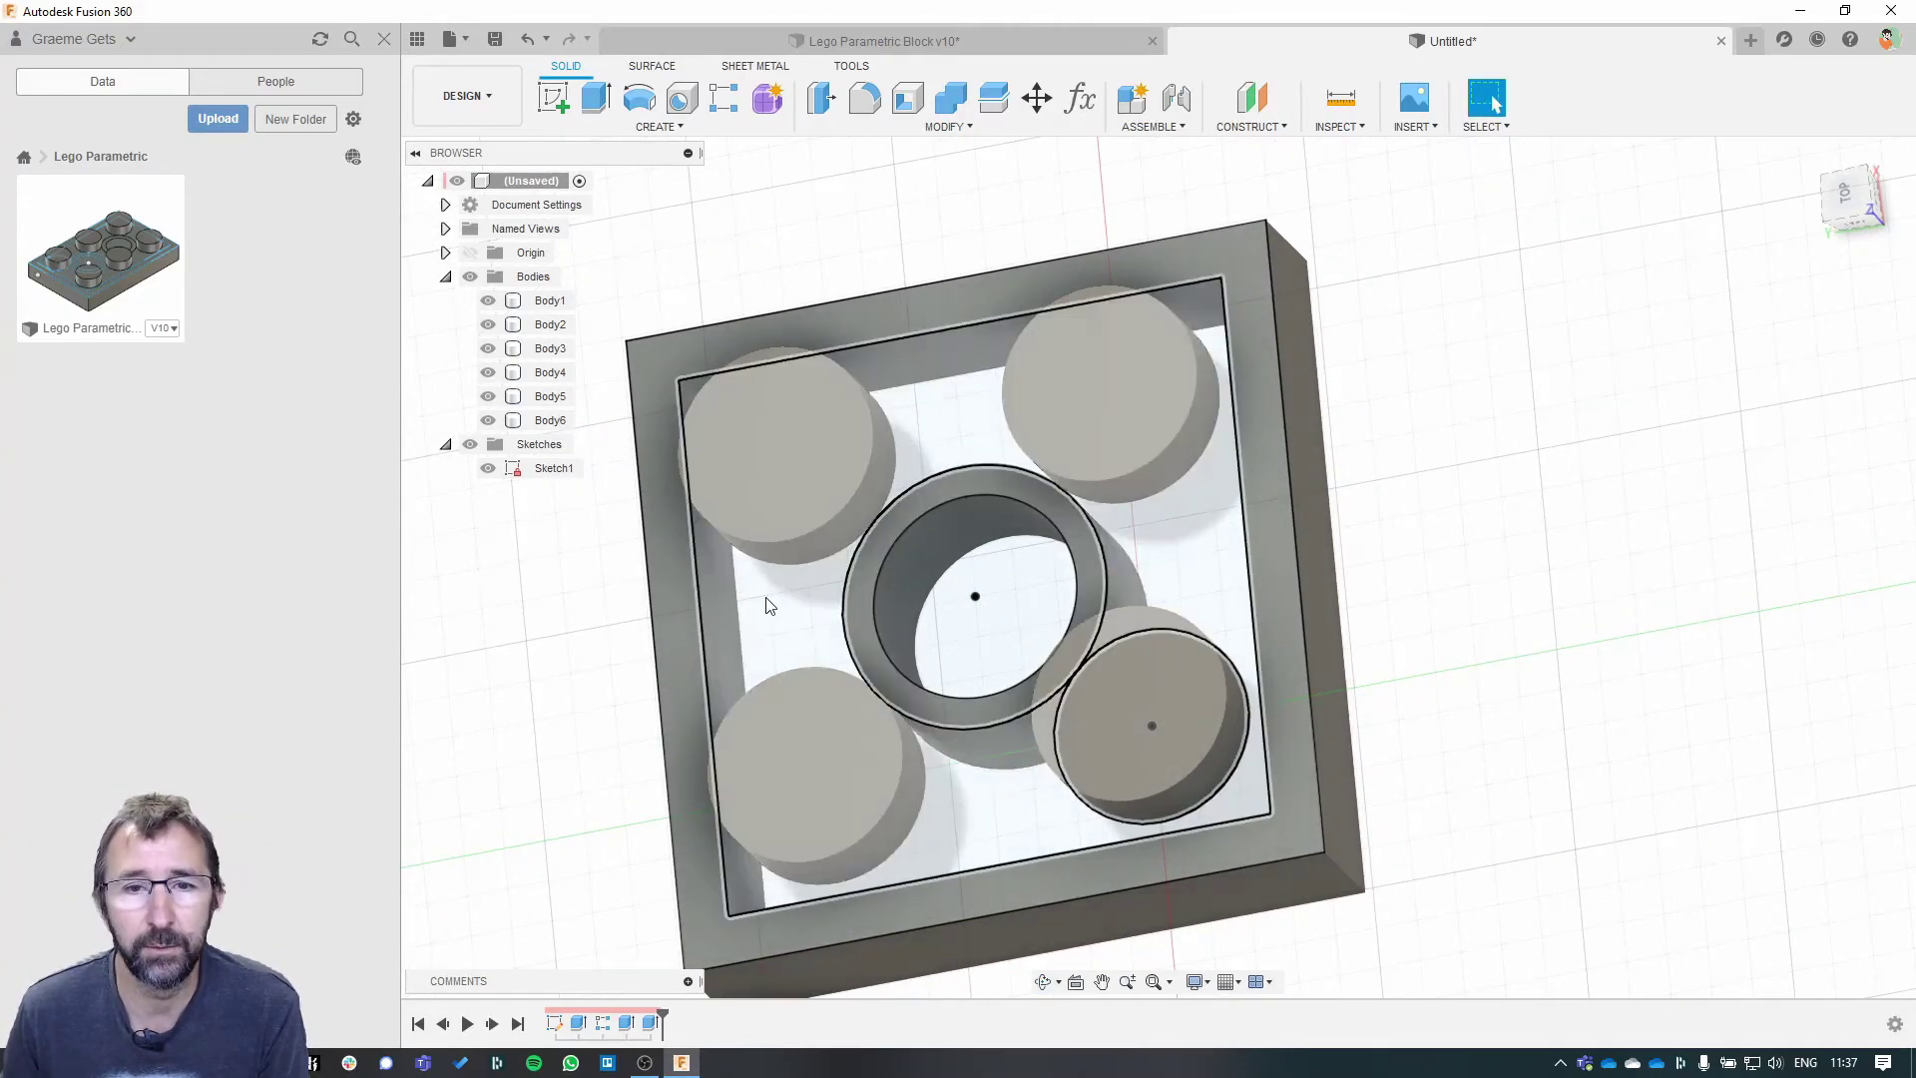
shift+middle_drag(1439, 567, 1415, 511)
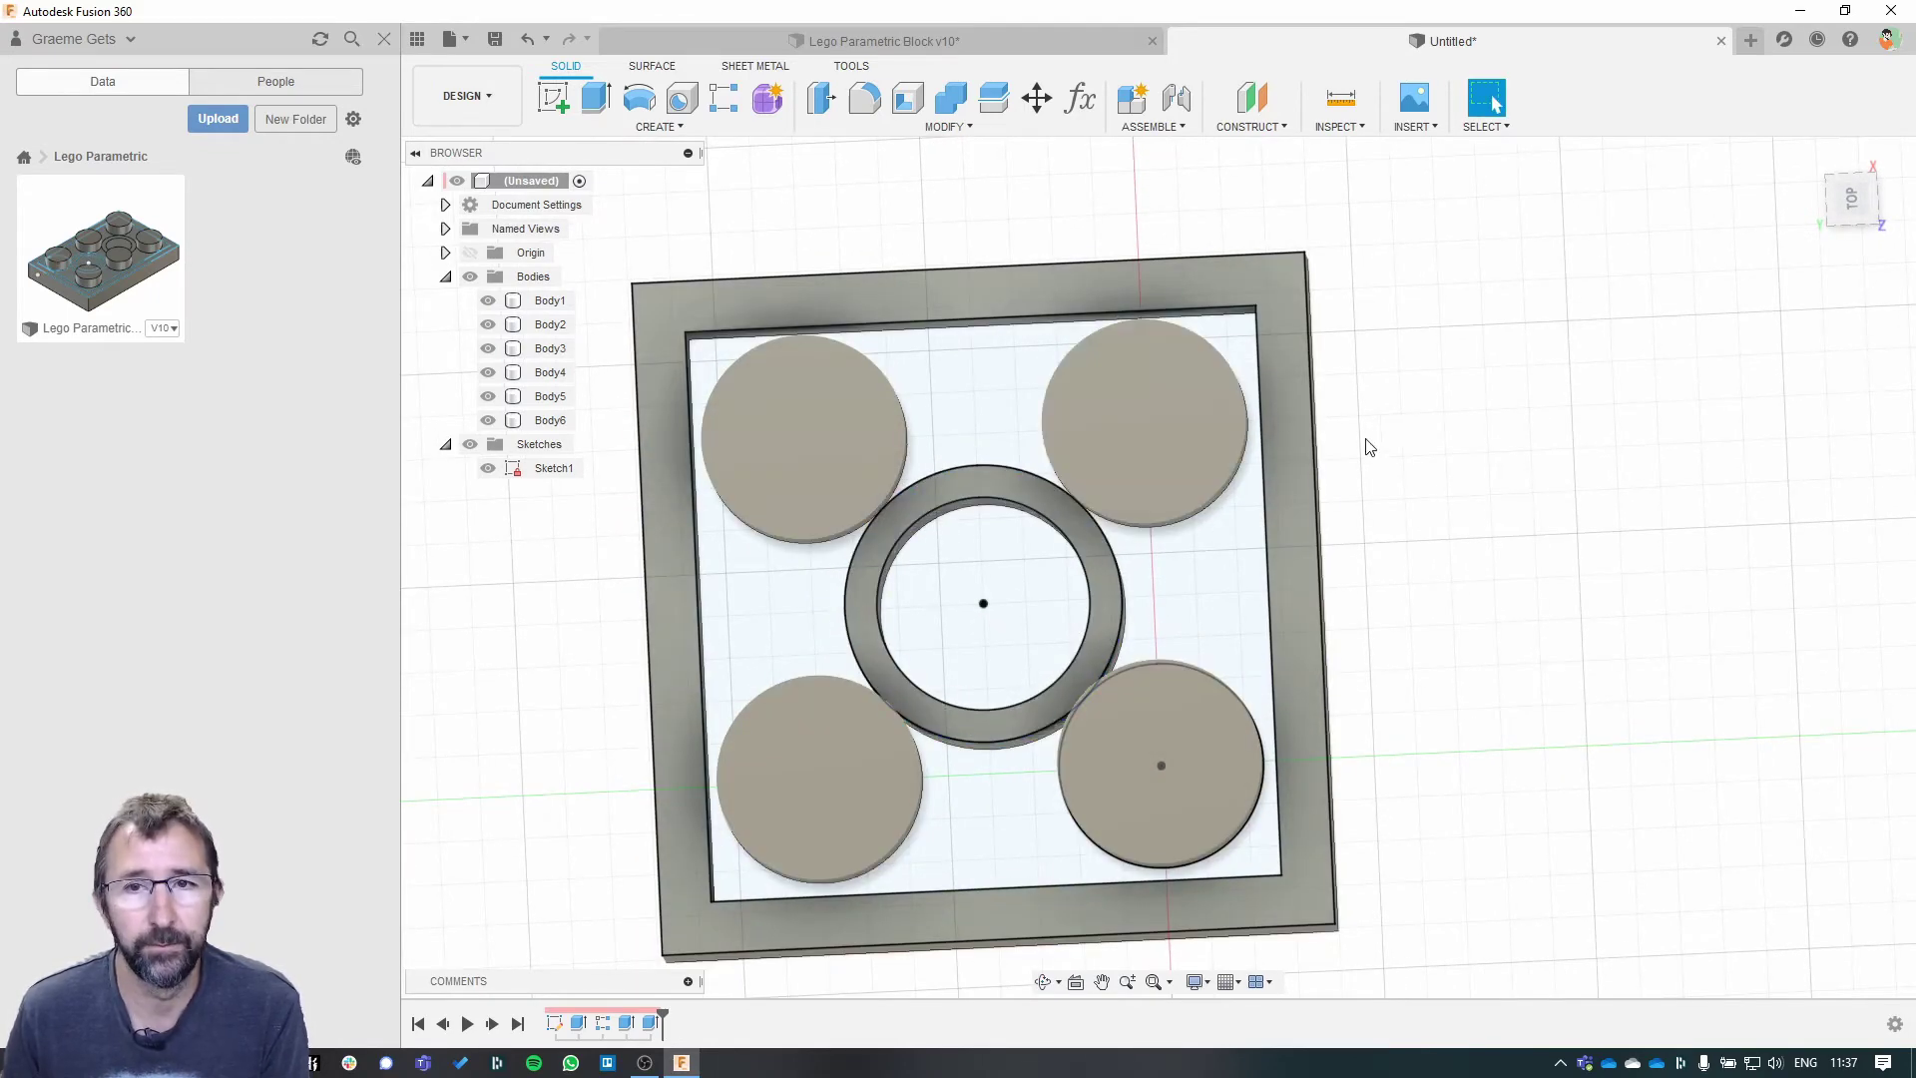
click(1079, 97)
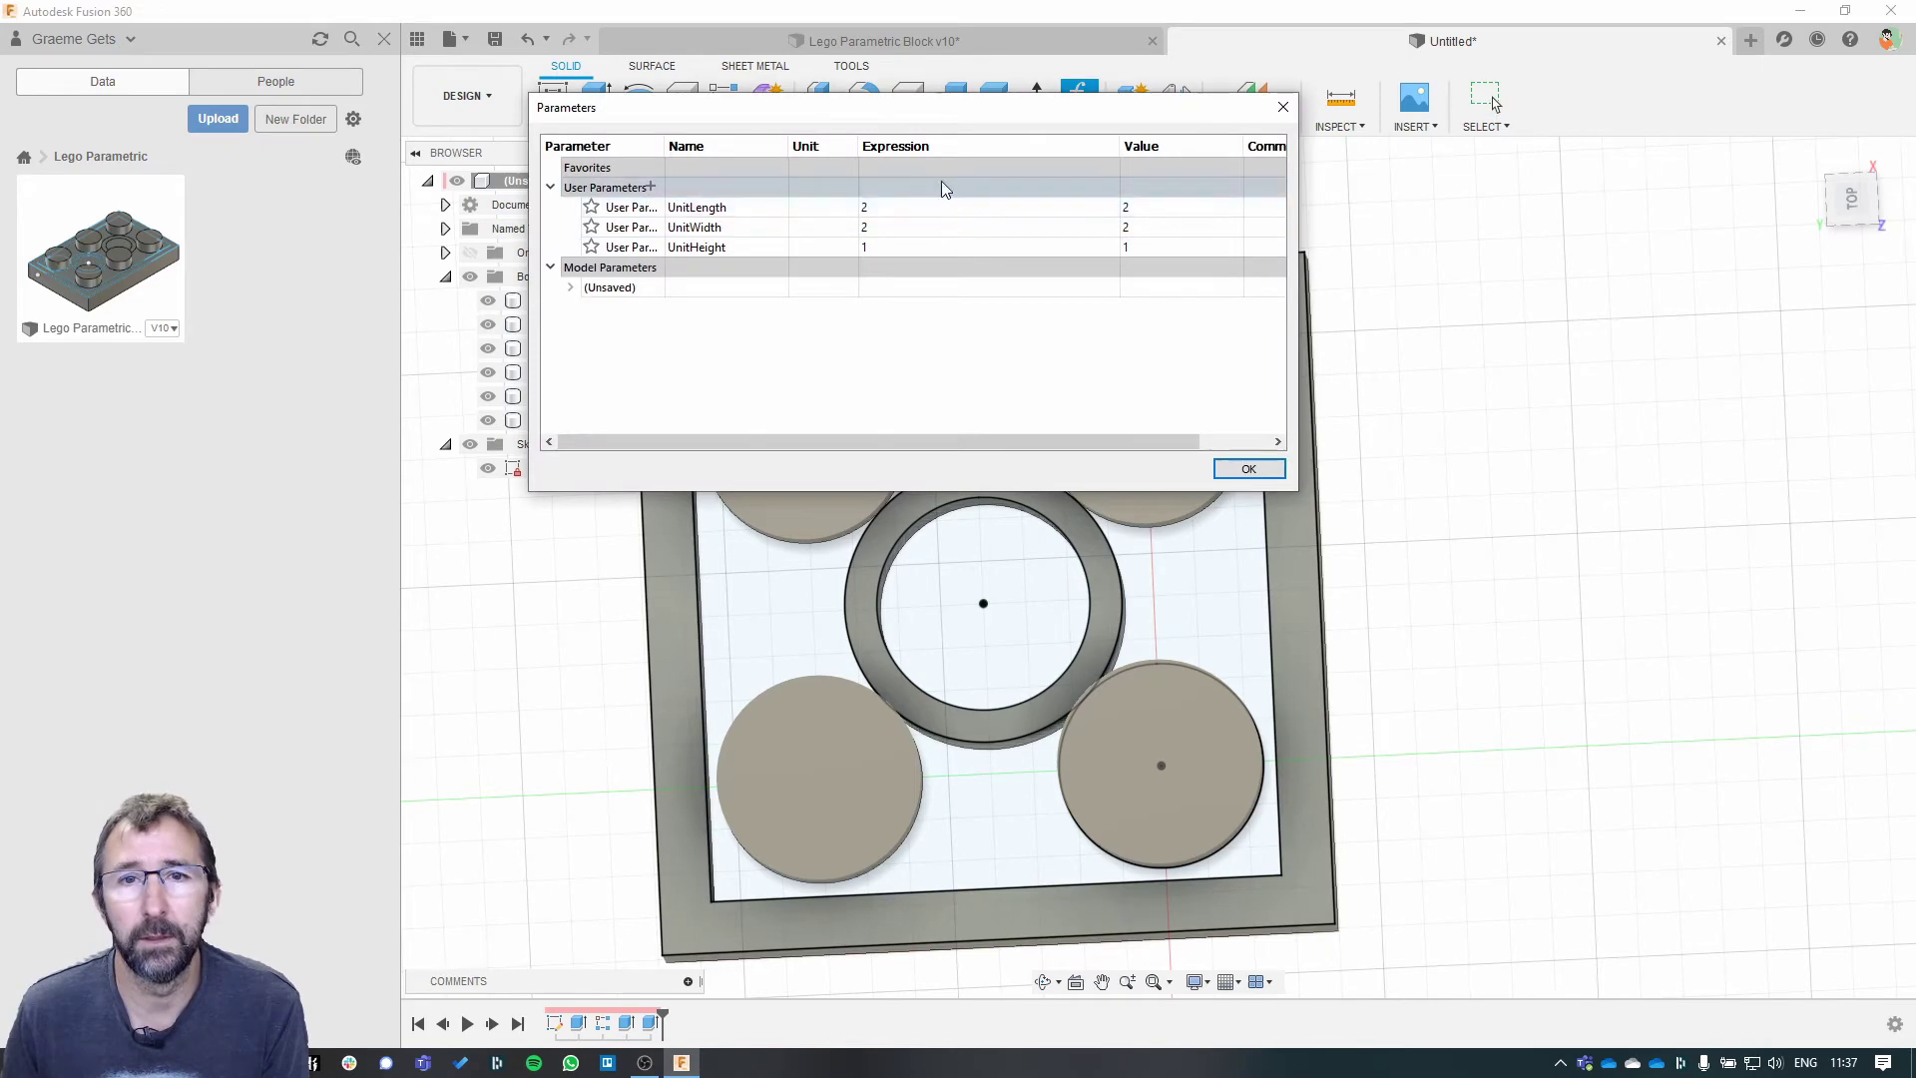
drag(964, 116, 661, 103)
click(629, 198)
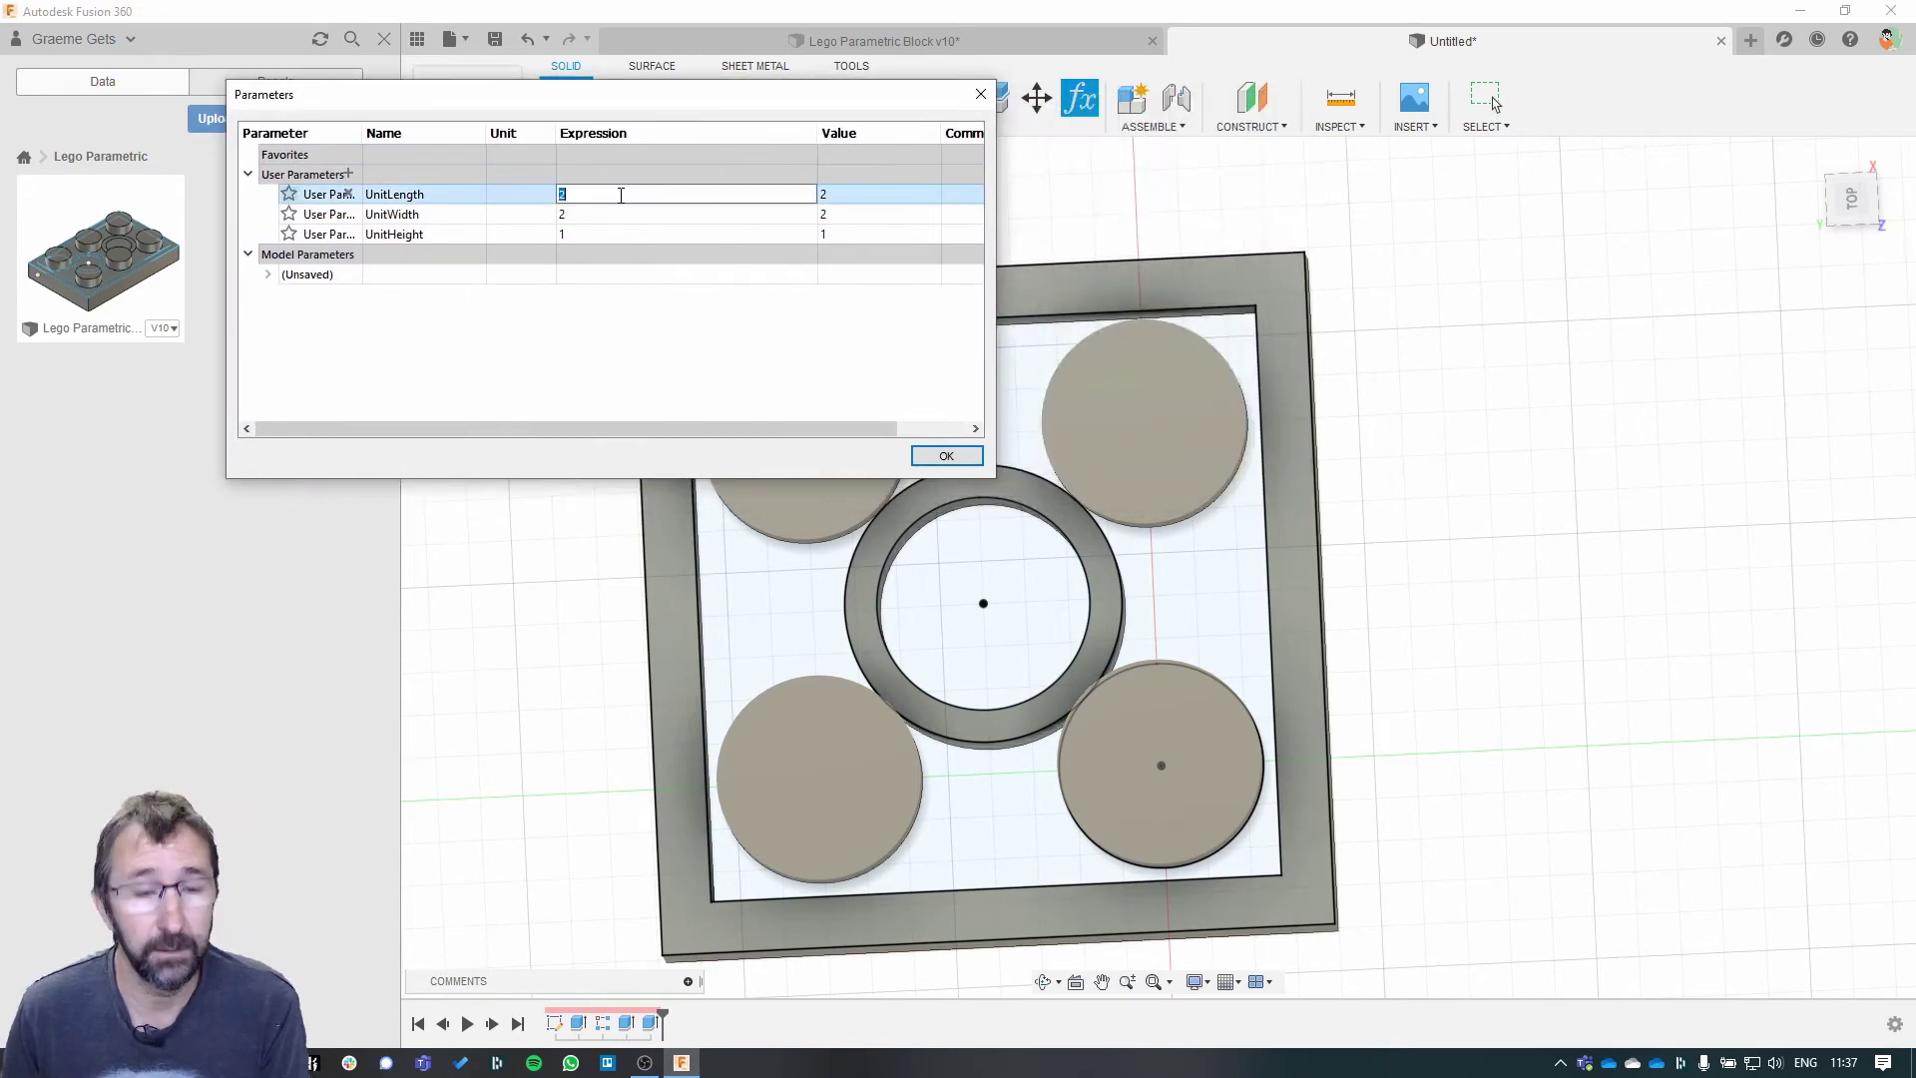
text(3)
- Set the UnitWidth user parameter to 3 and accept the parameter changes
click(626, 216)
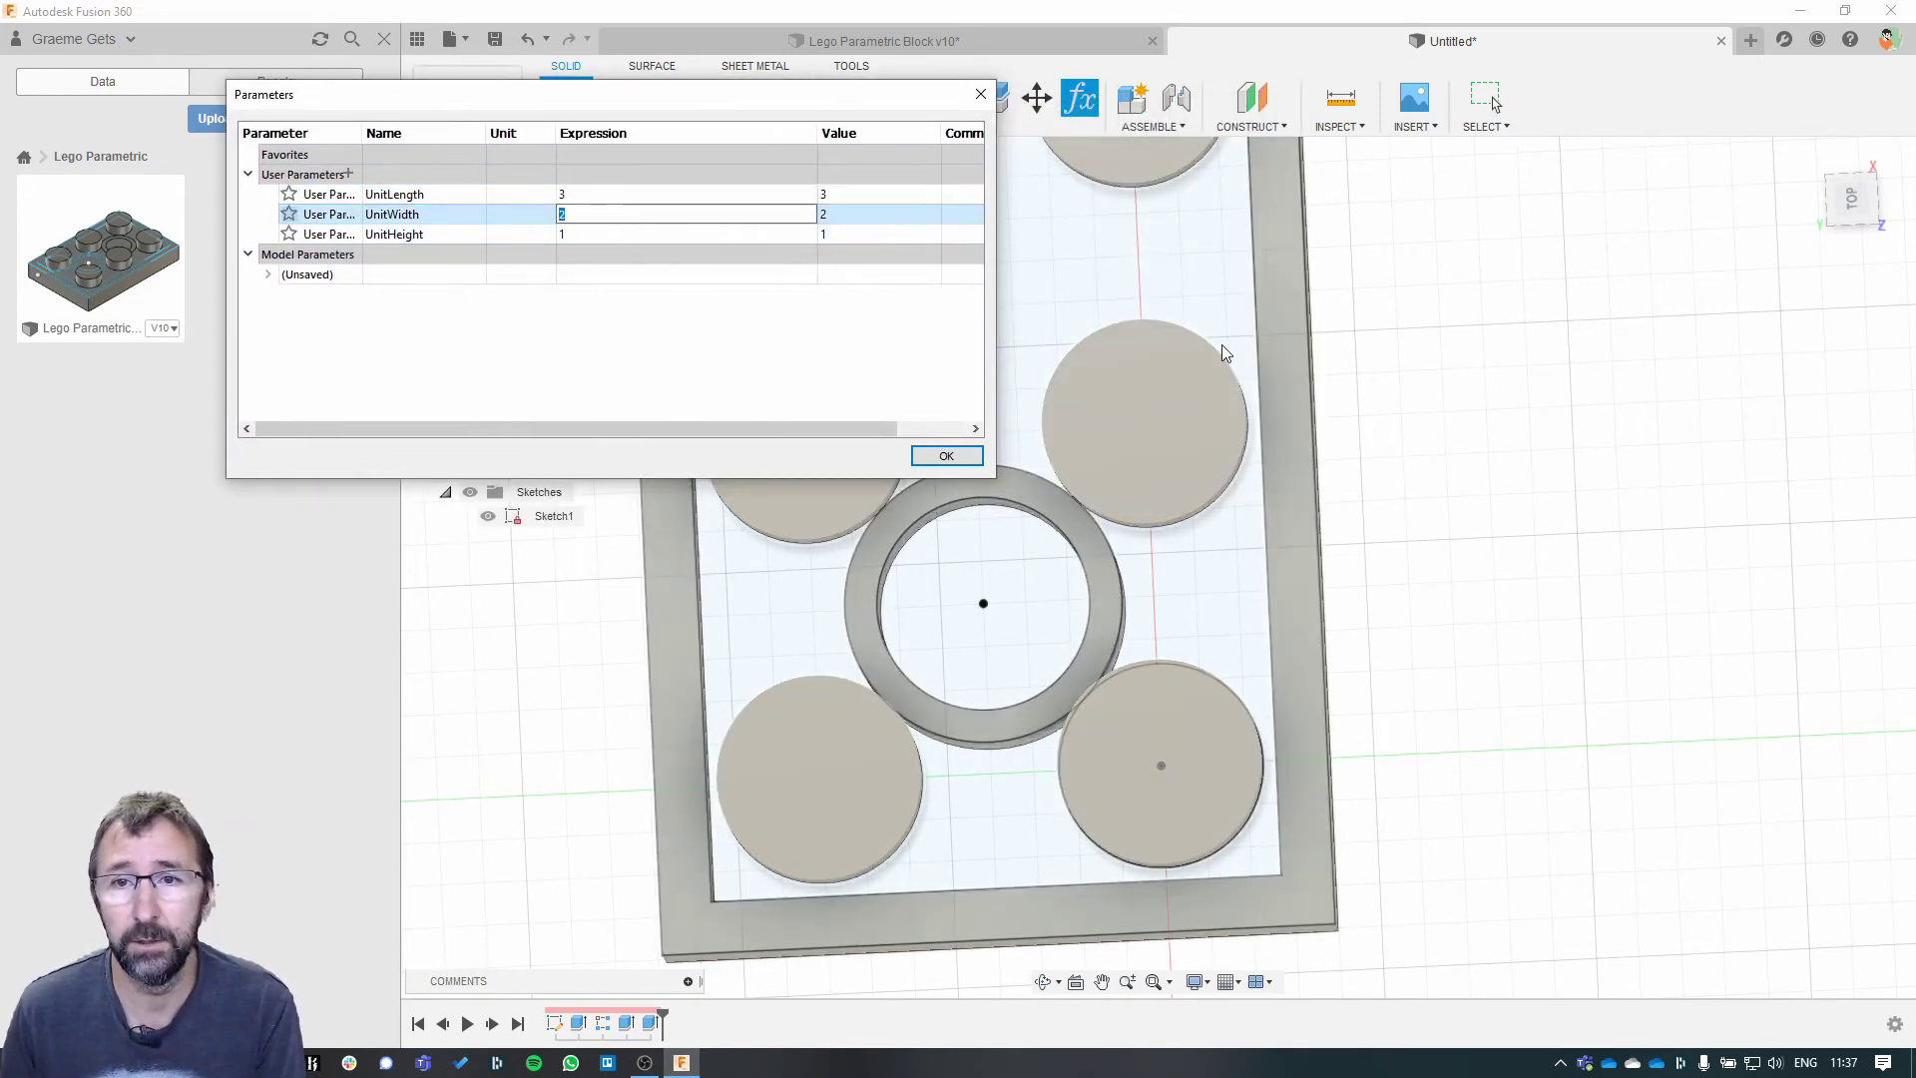
scroll(1222, 344, down, 5)
middle_drag(1555, 373, 1625, 548)
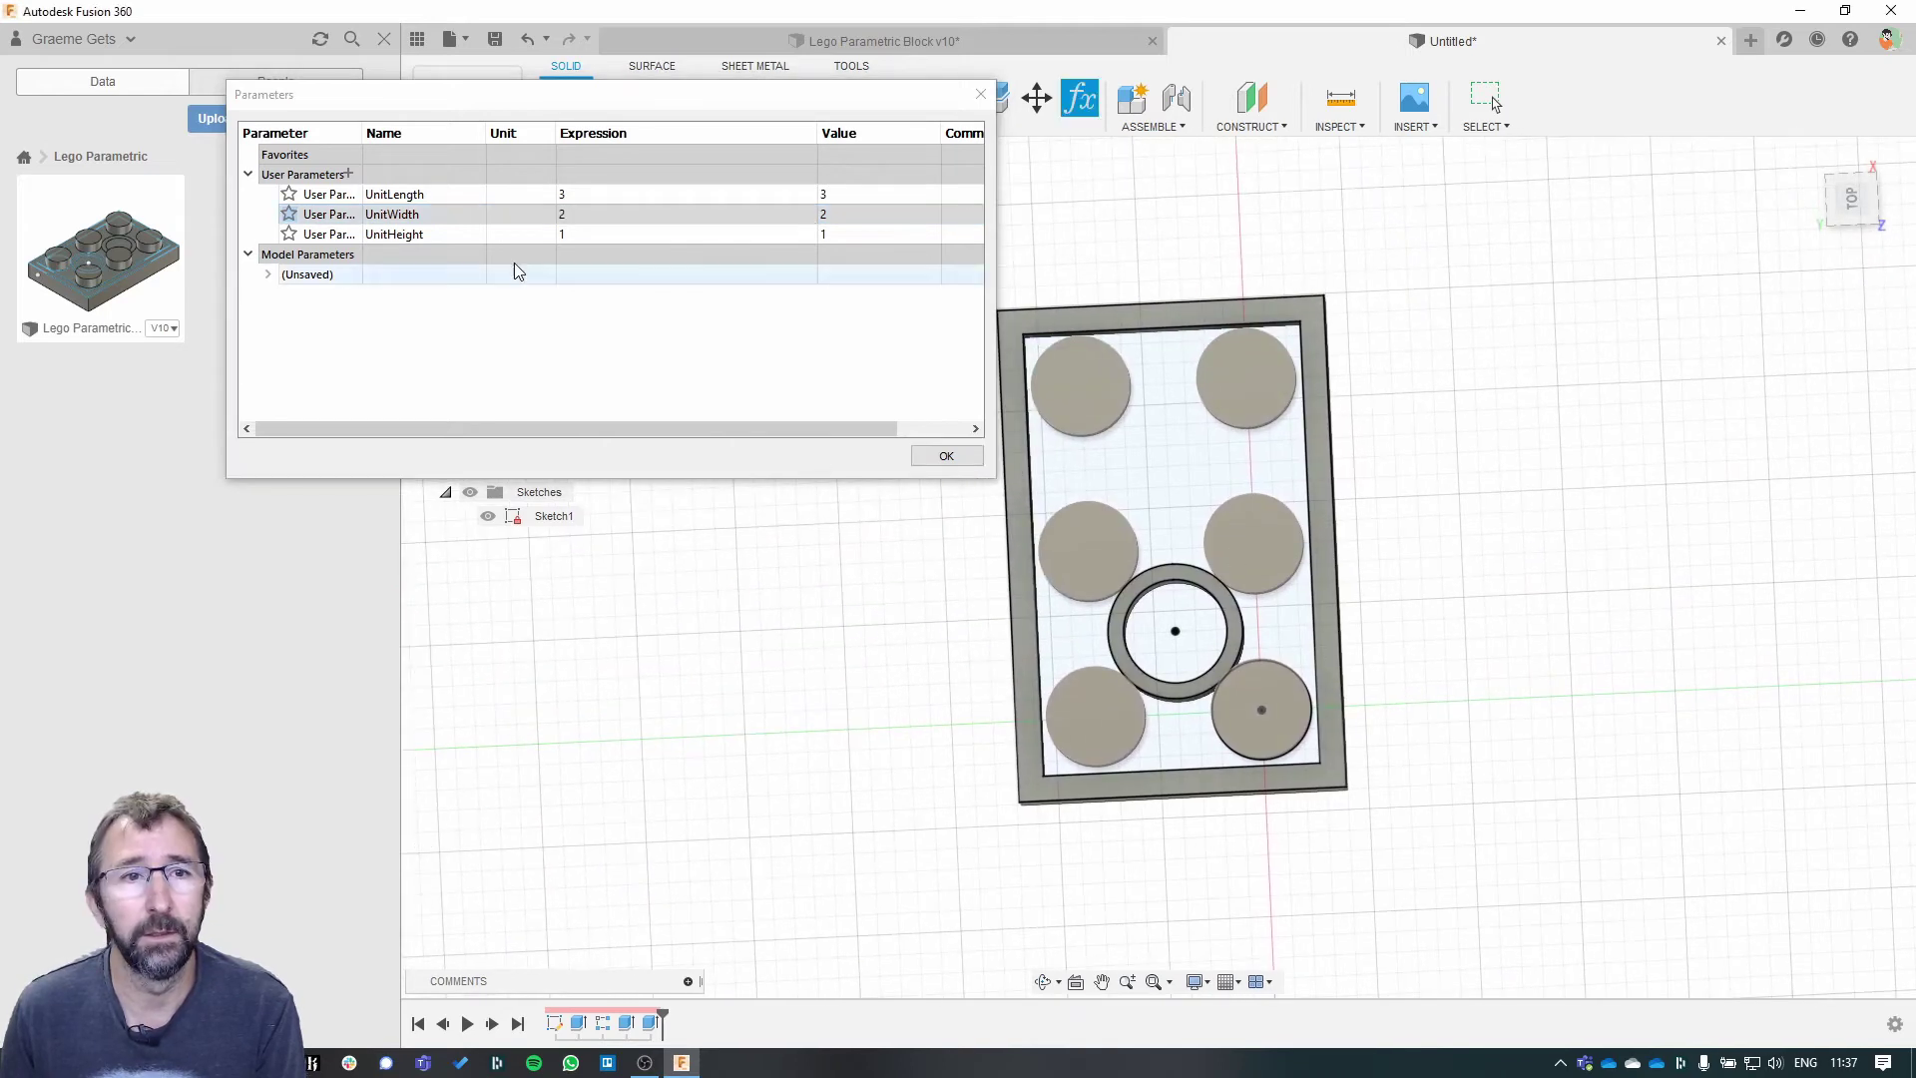
click(611, 217)
text(3)
click(610, 233)
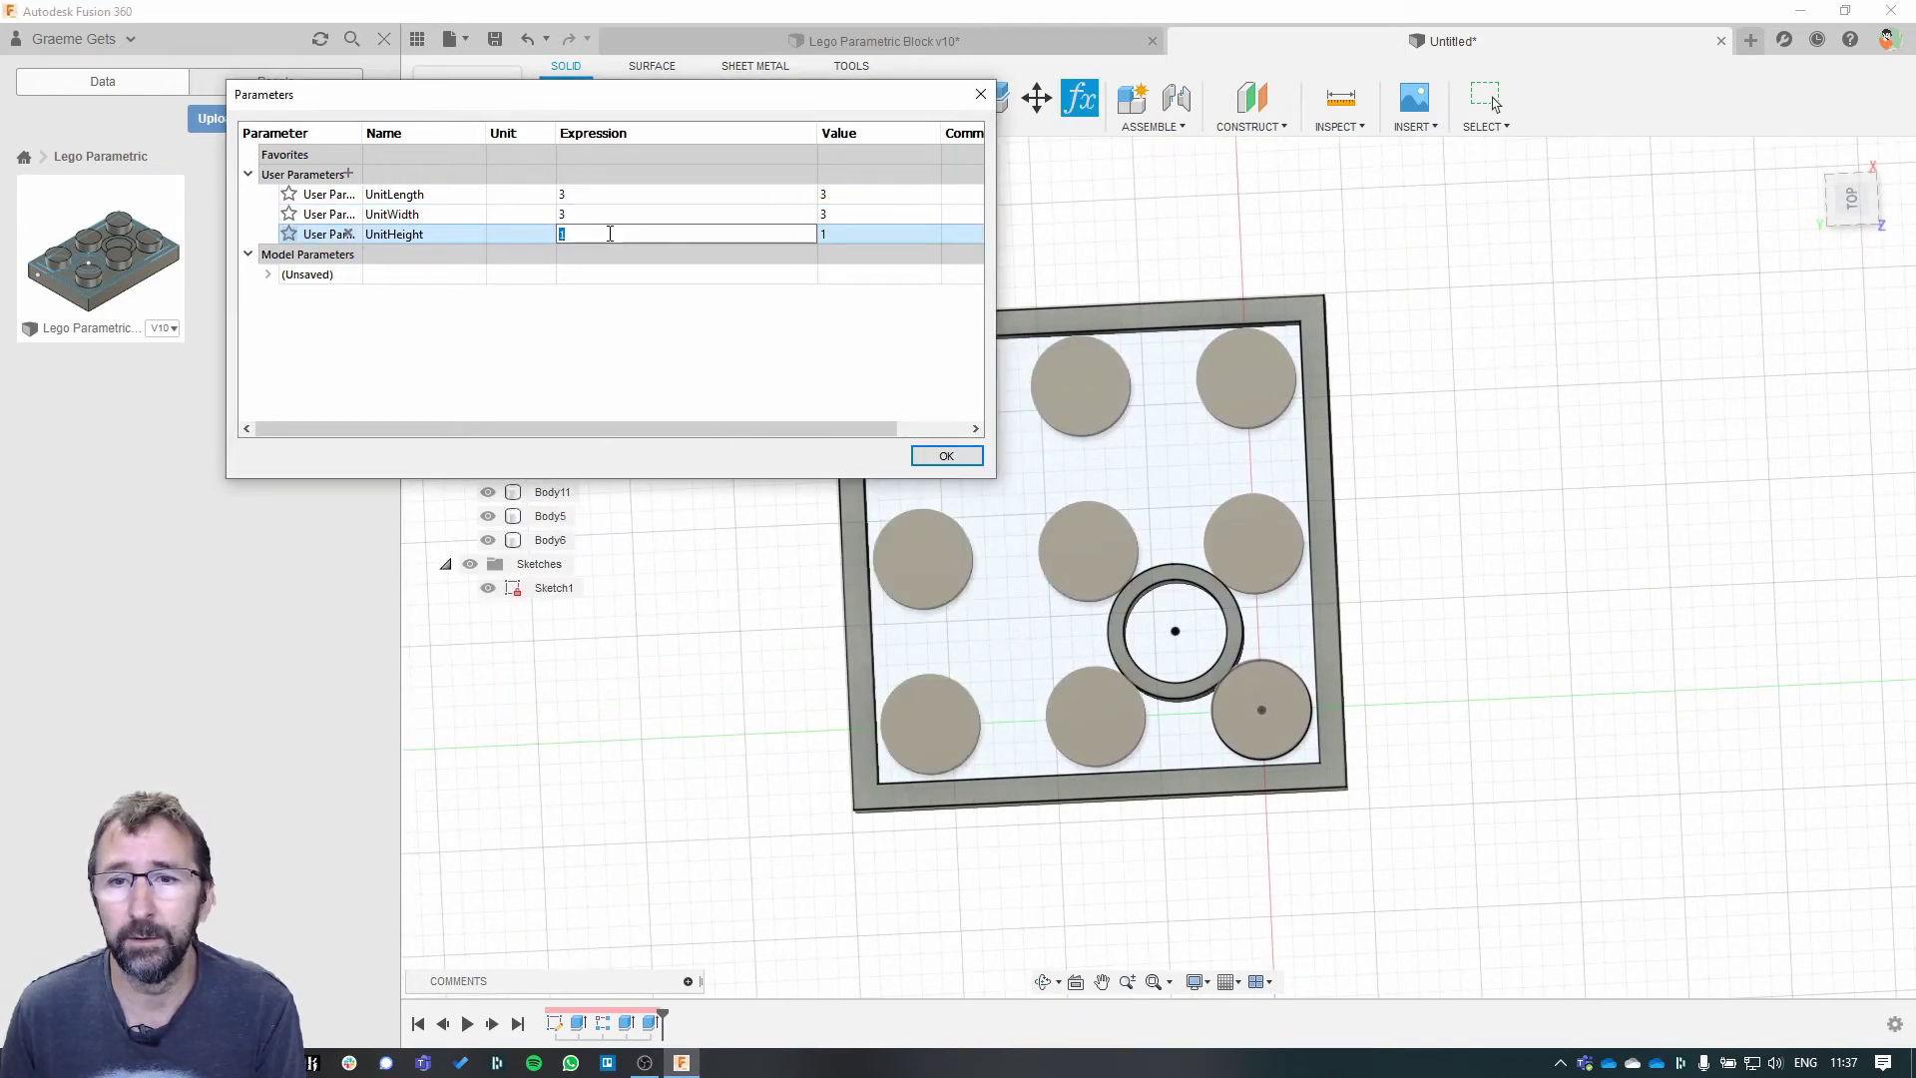
click(946, 456)
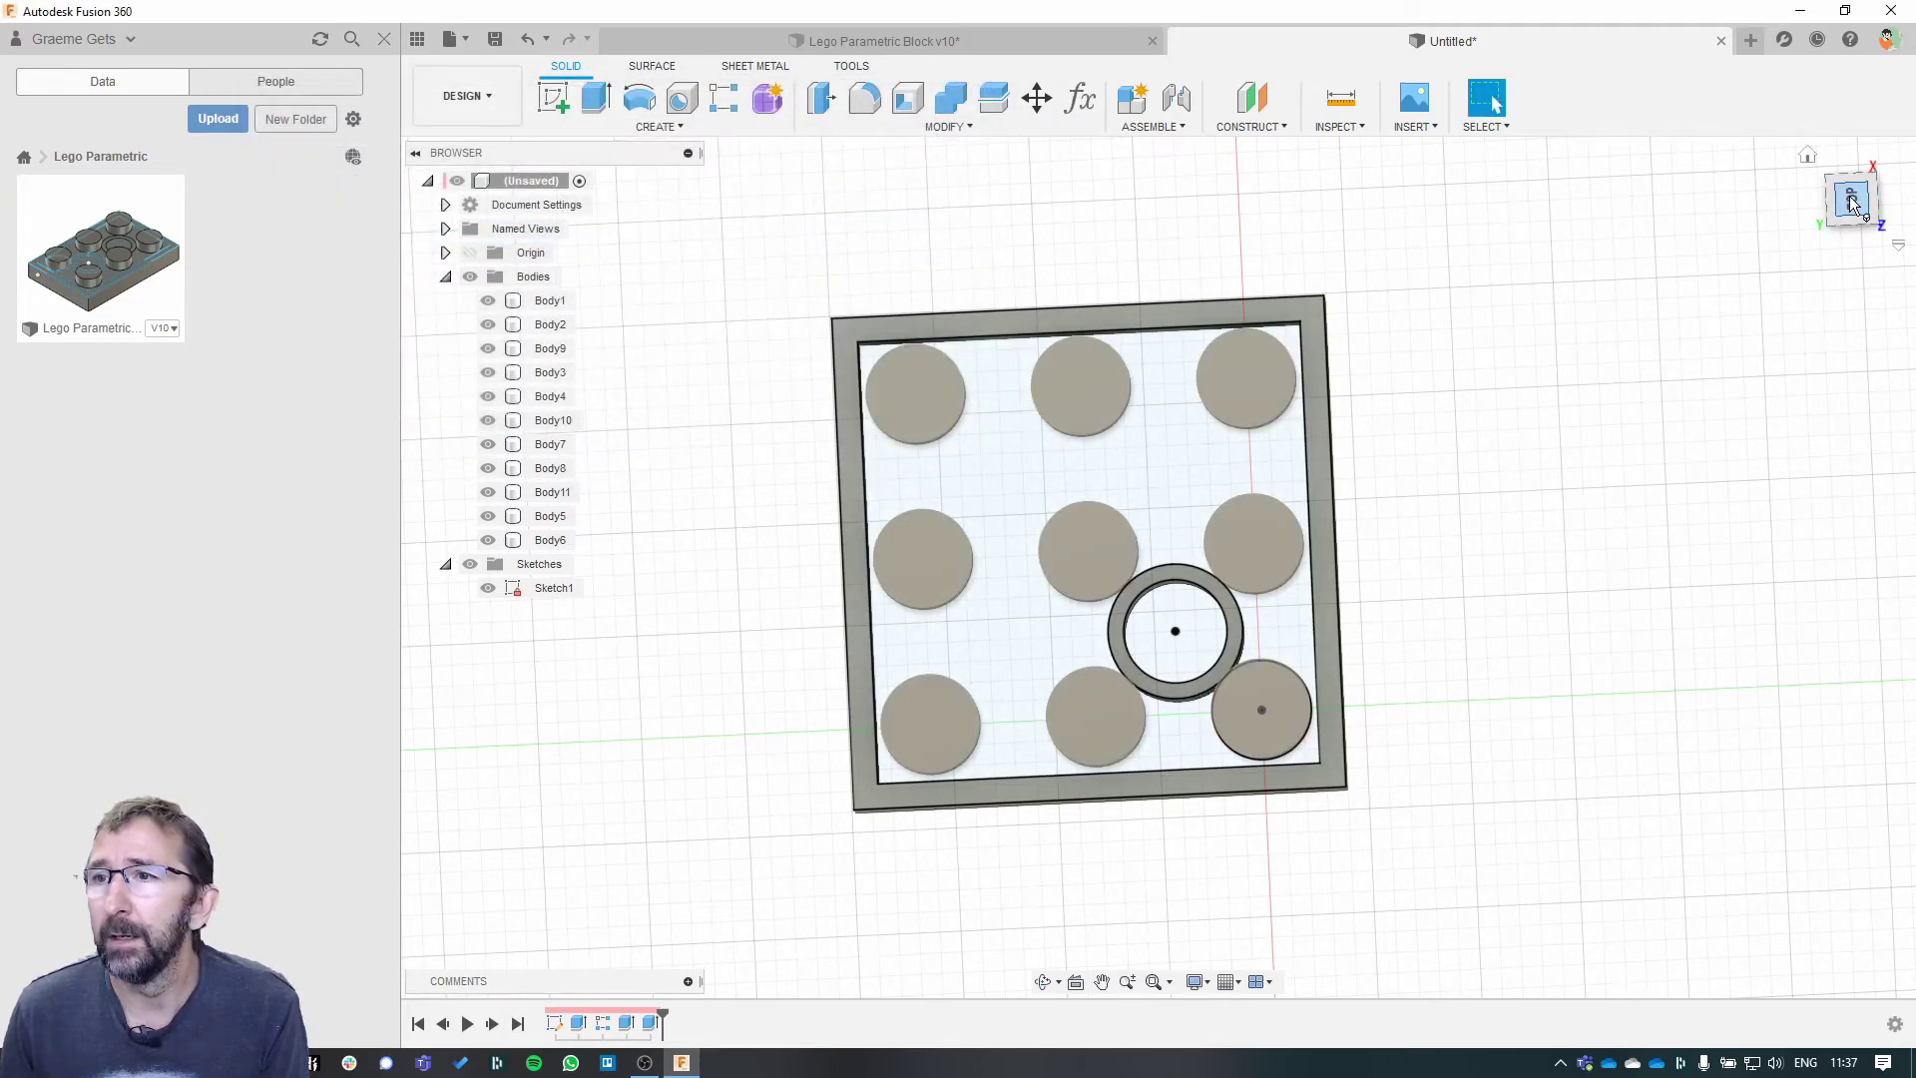
- Orient the view squarely to the underside of the plate, with the X axis horizontal
click(1852, 203)
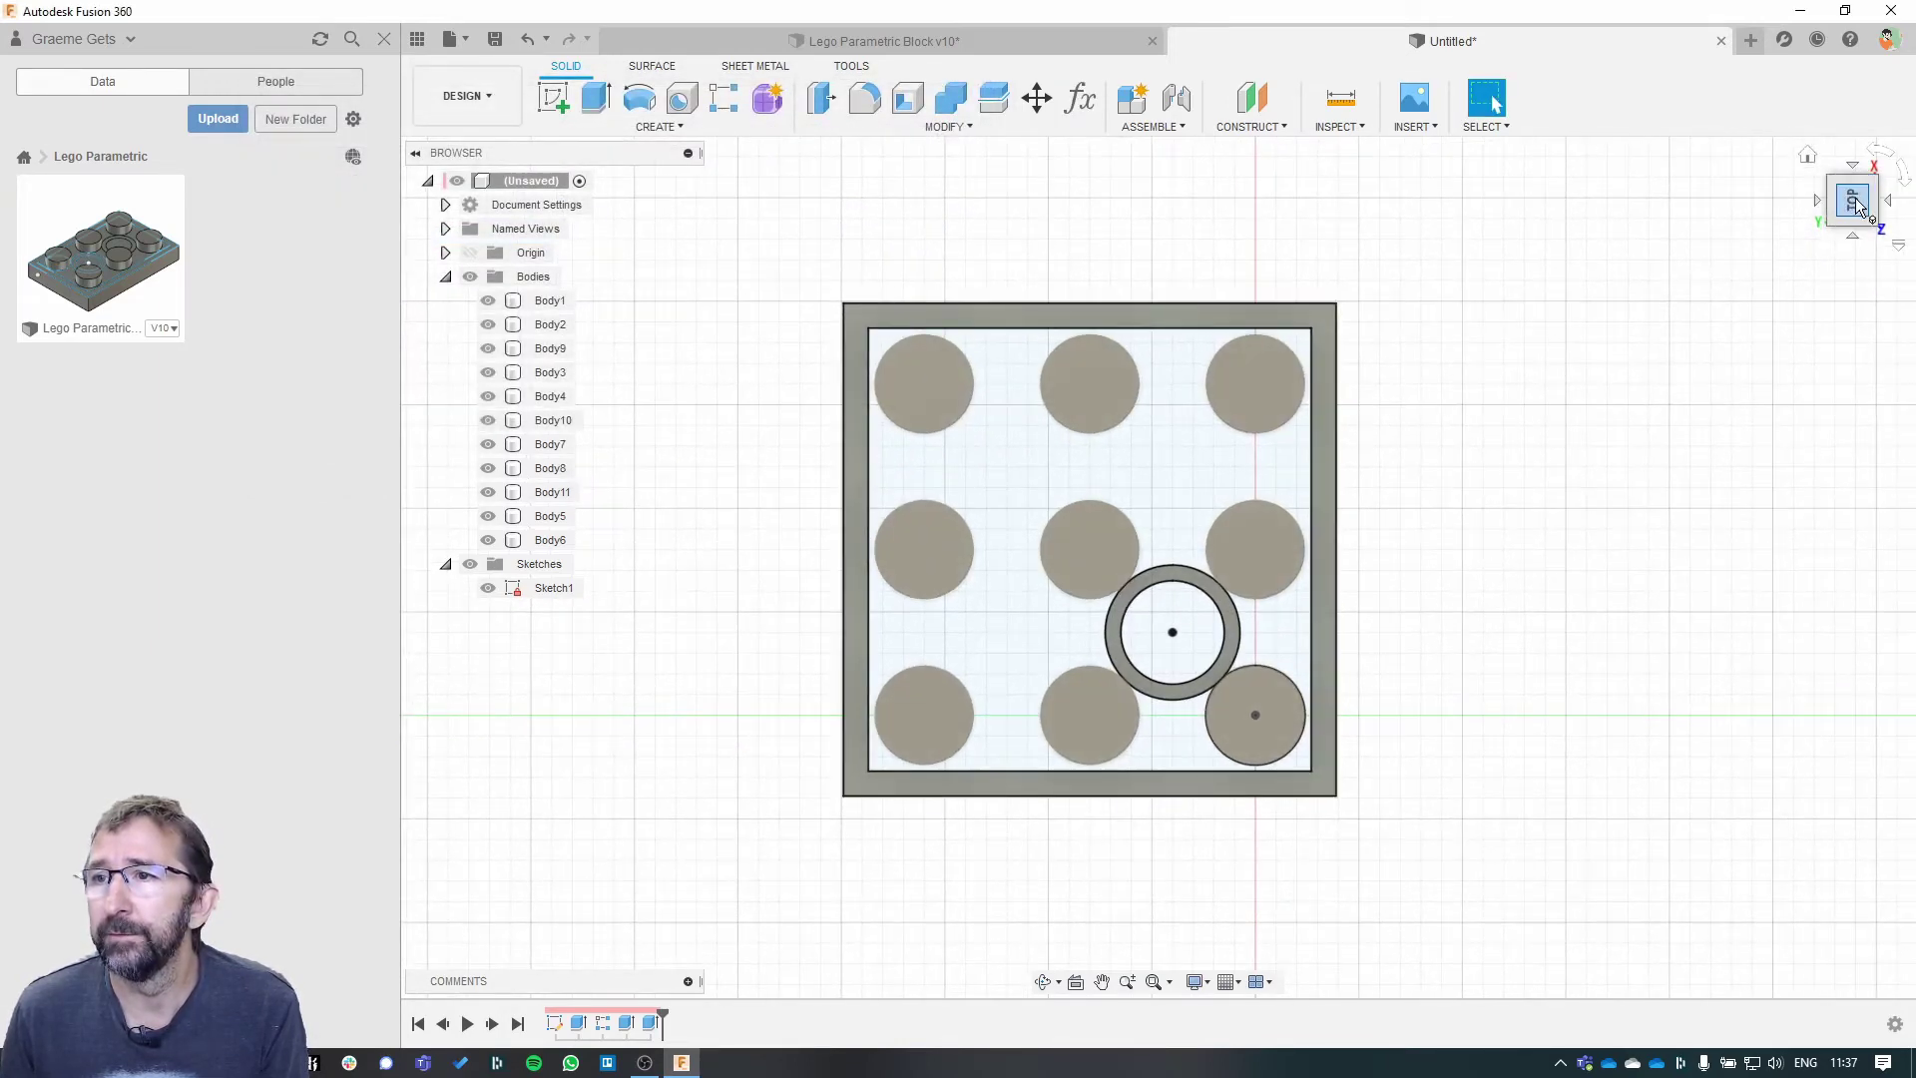
drag(1858, 206, 1686, 221)
drag(1902, 170, 1892, 172)
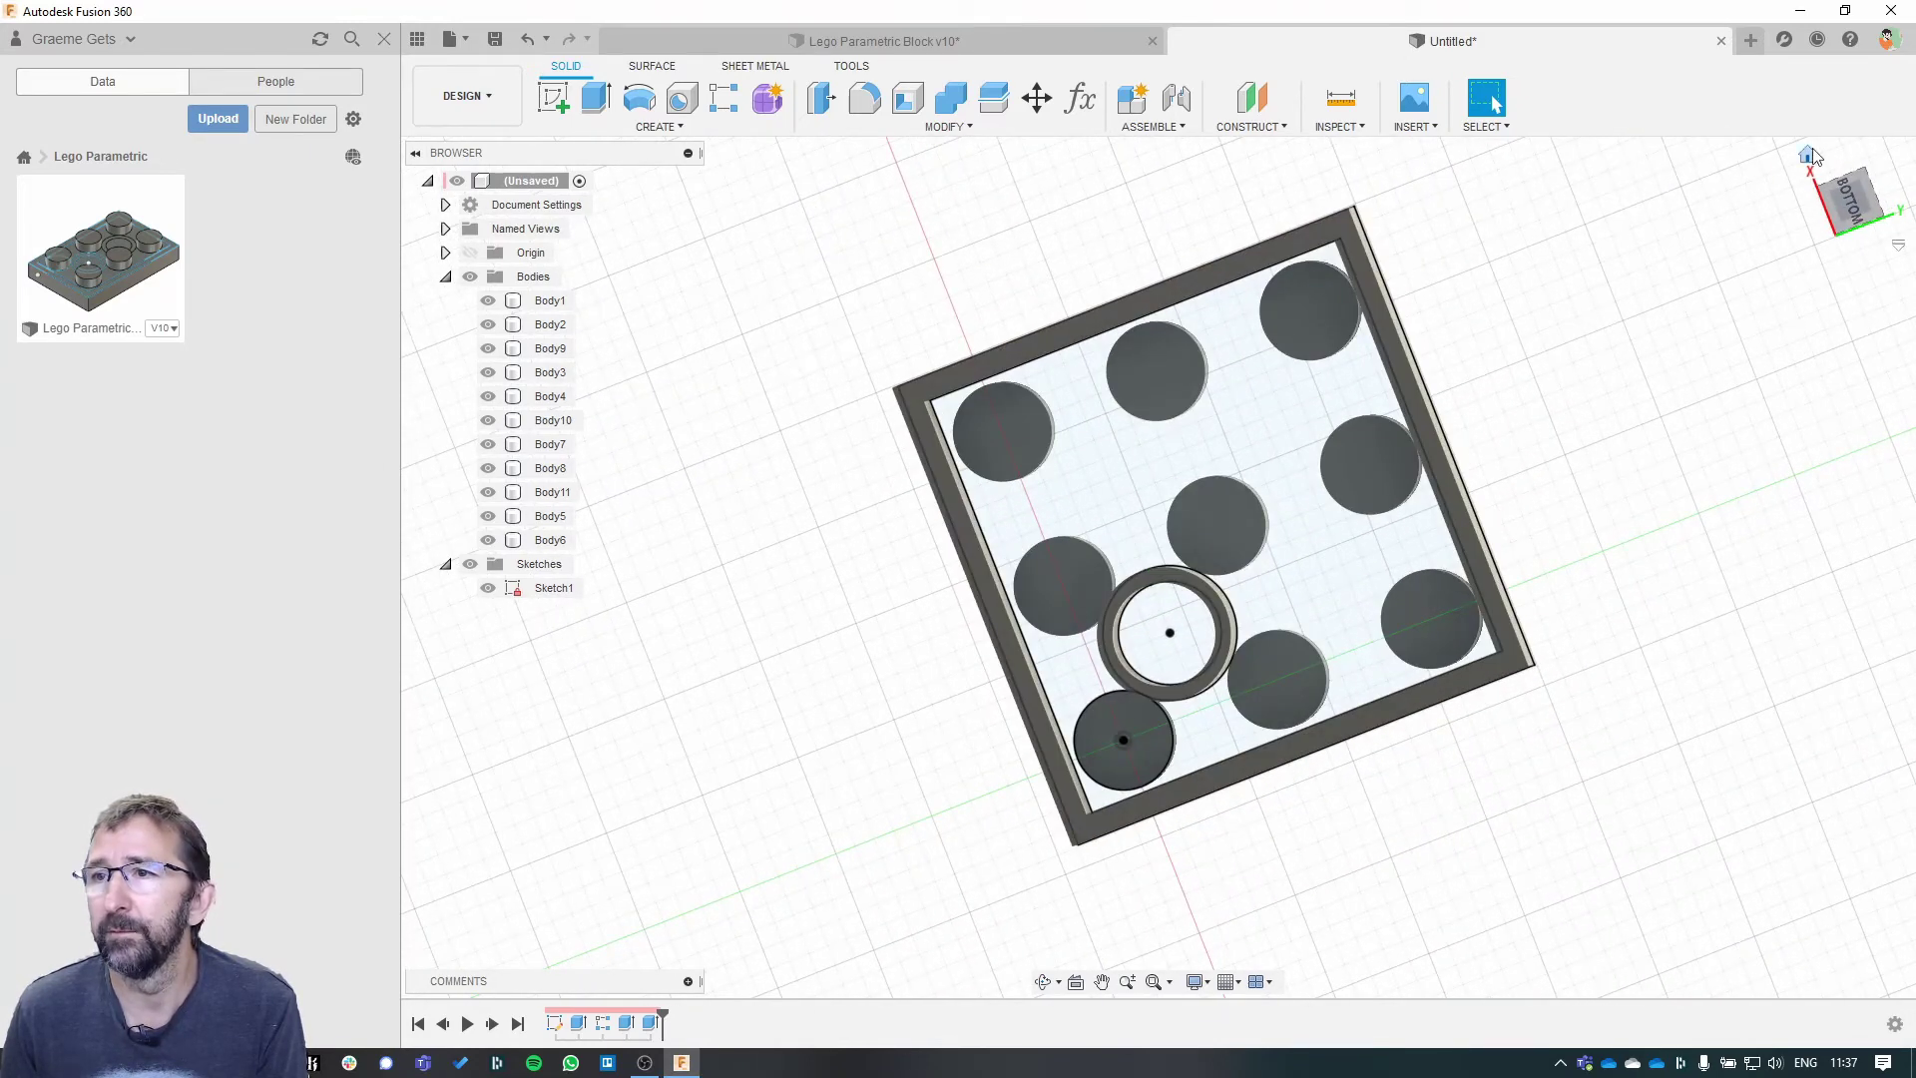
click(1862, 183)
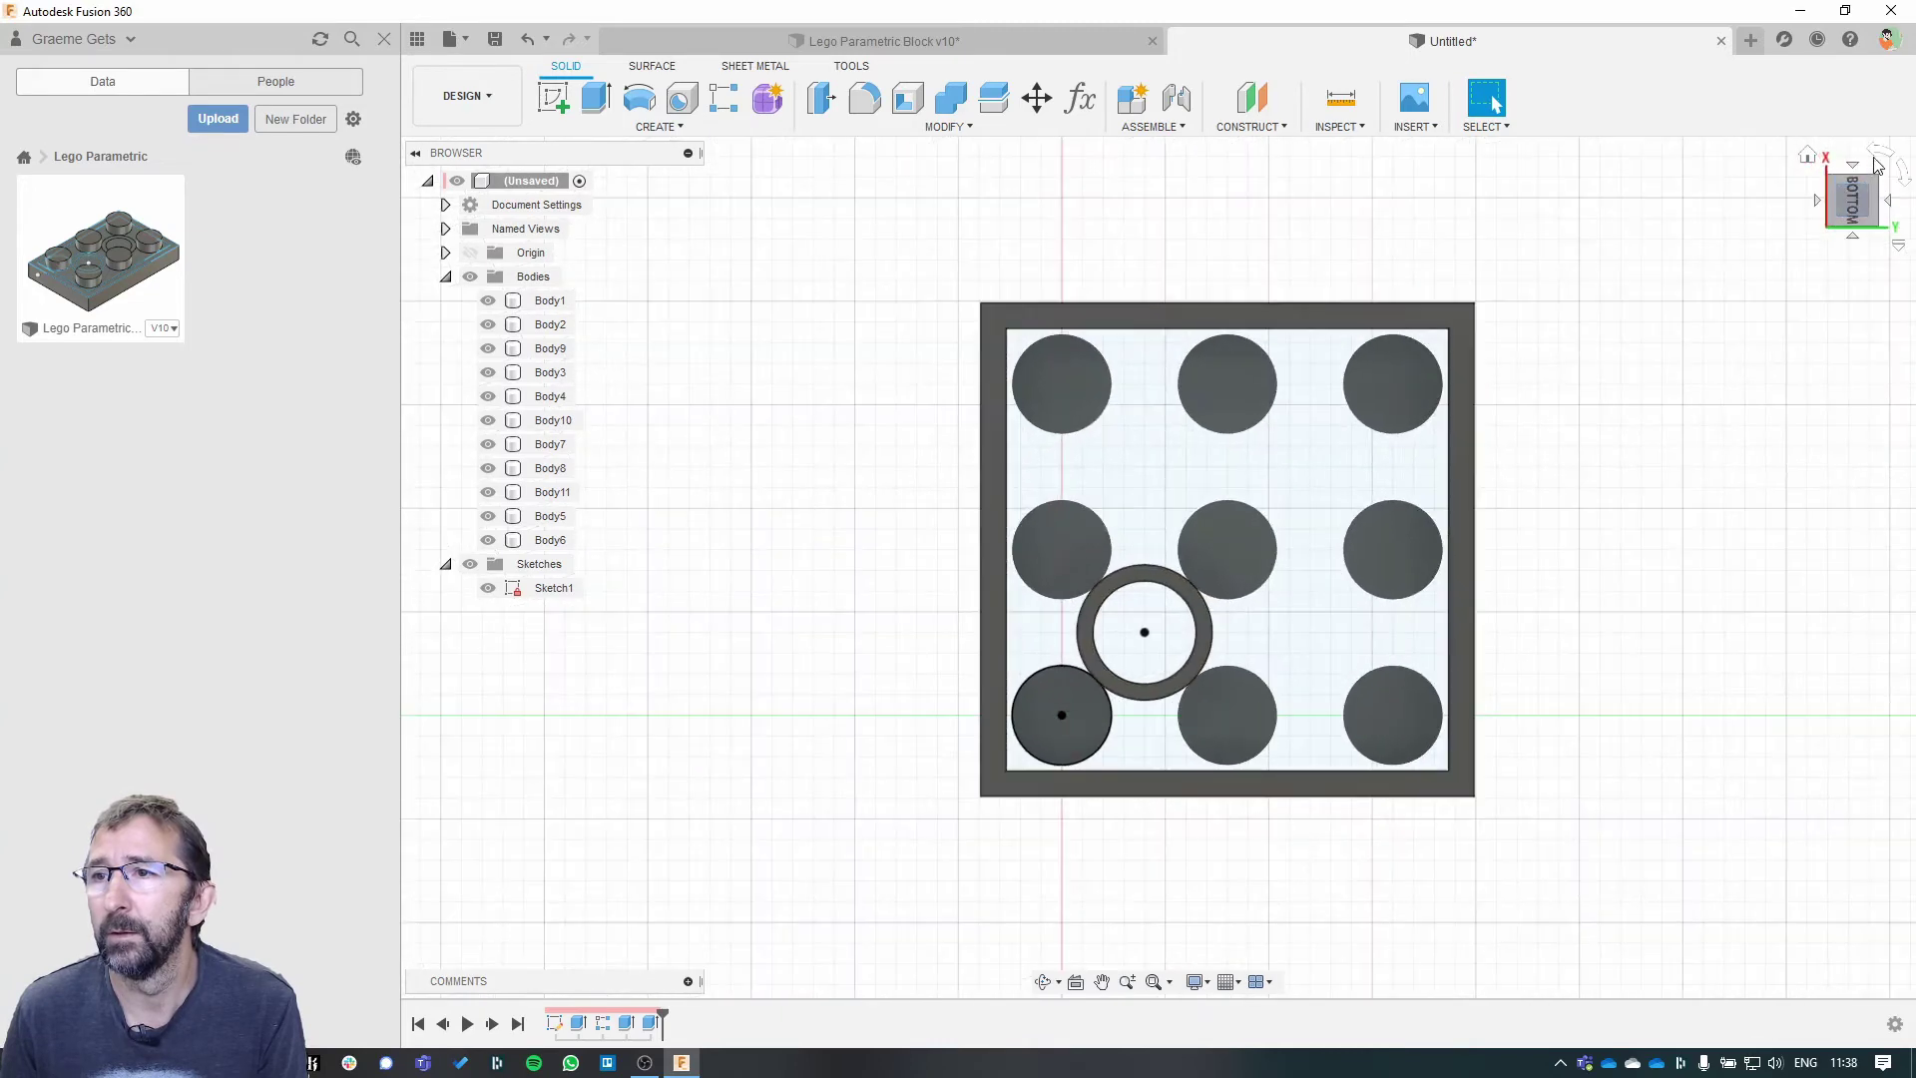
click(1876, 158)
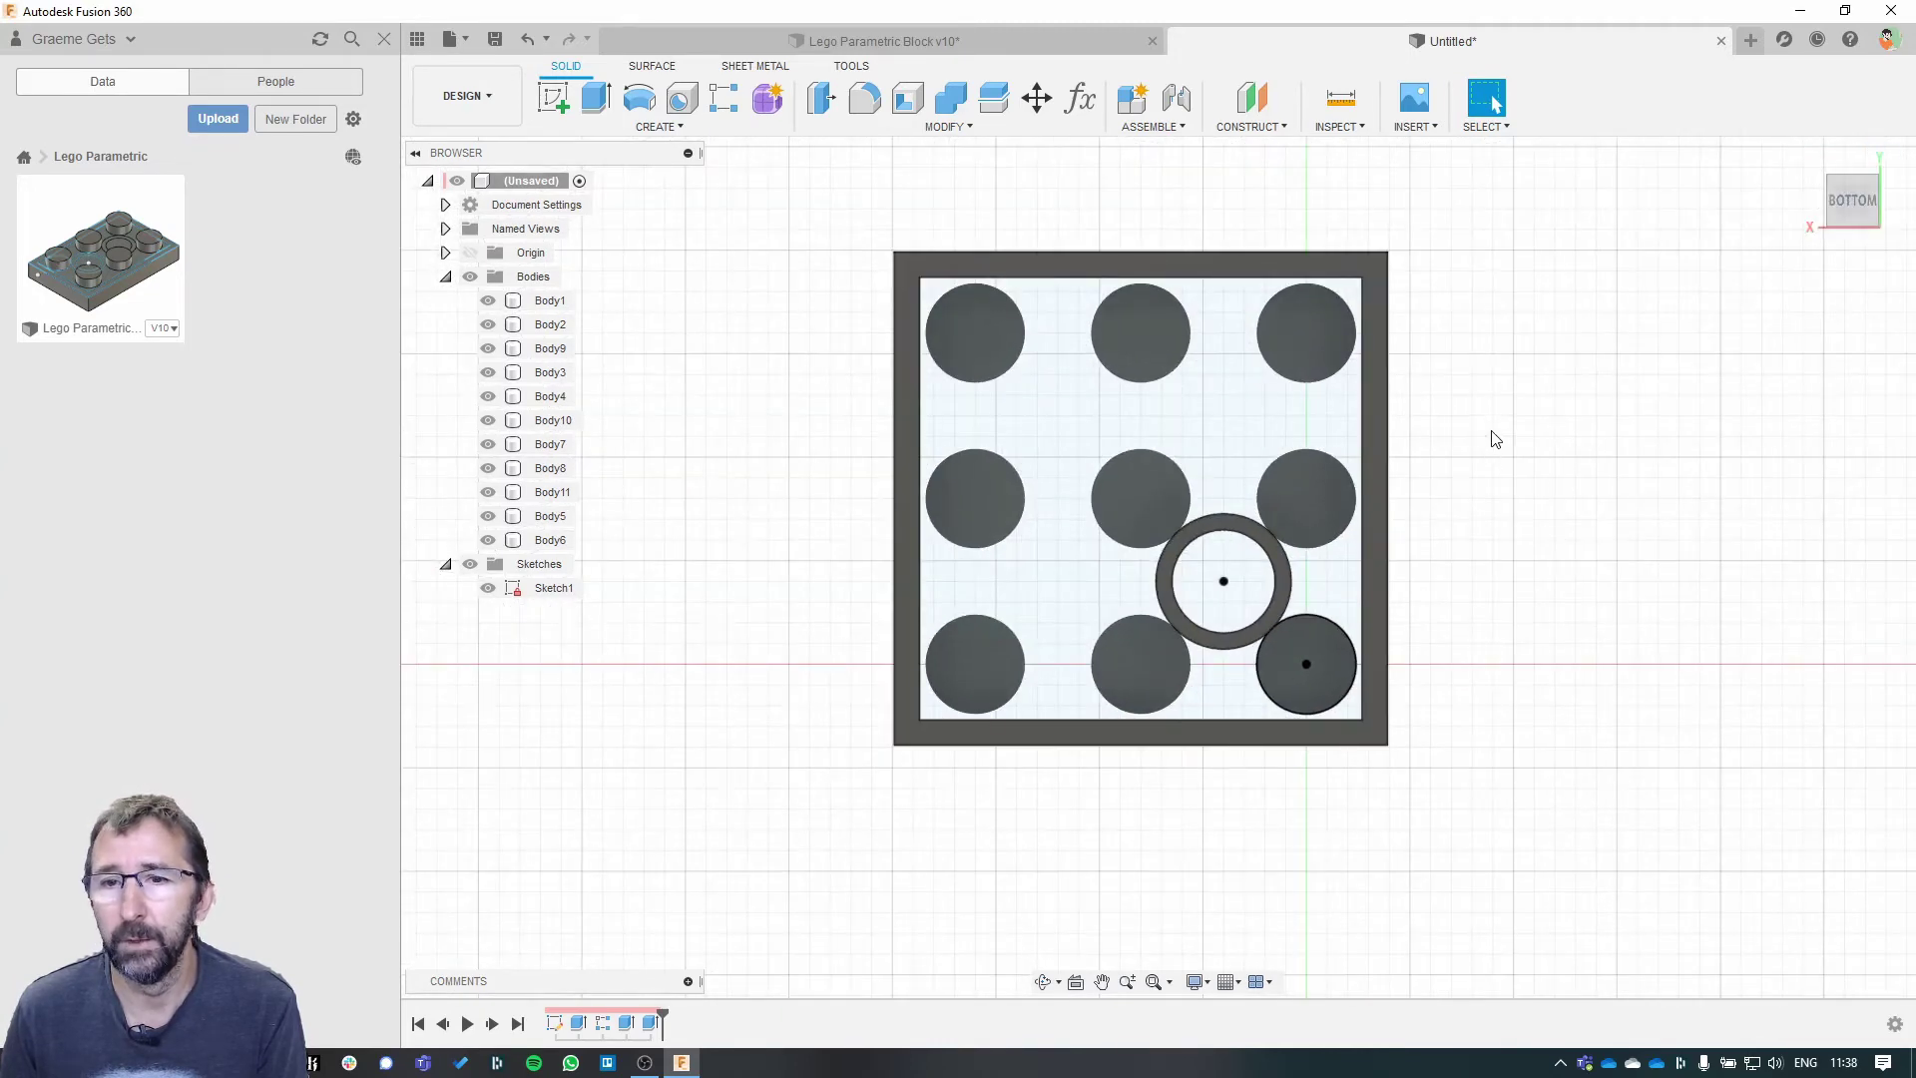
middle_drag(1491, 441, 1457, 533)
scroll(1457, 534, up, 2)
scroll(1445, 595, down, 3)
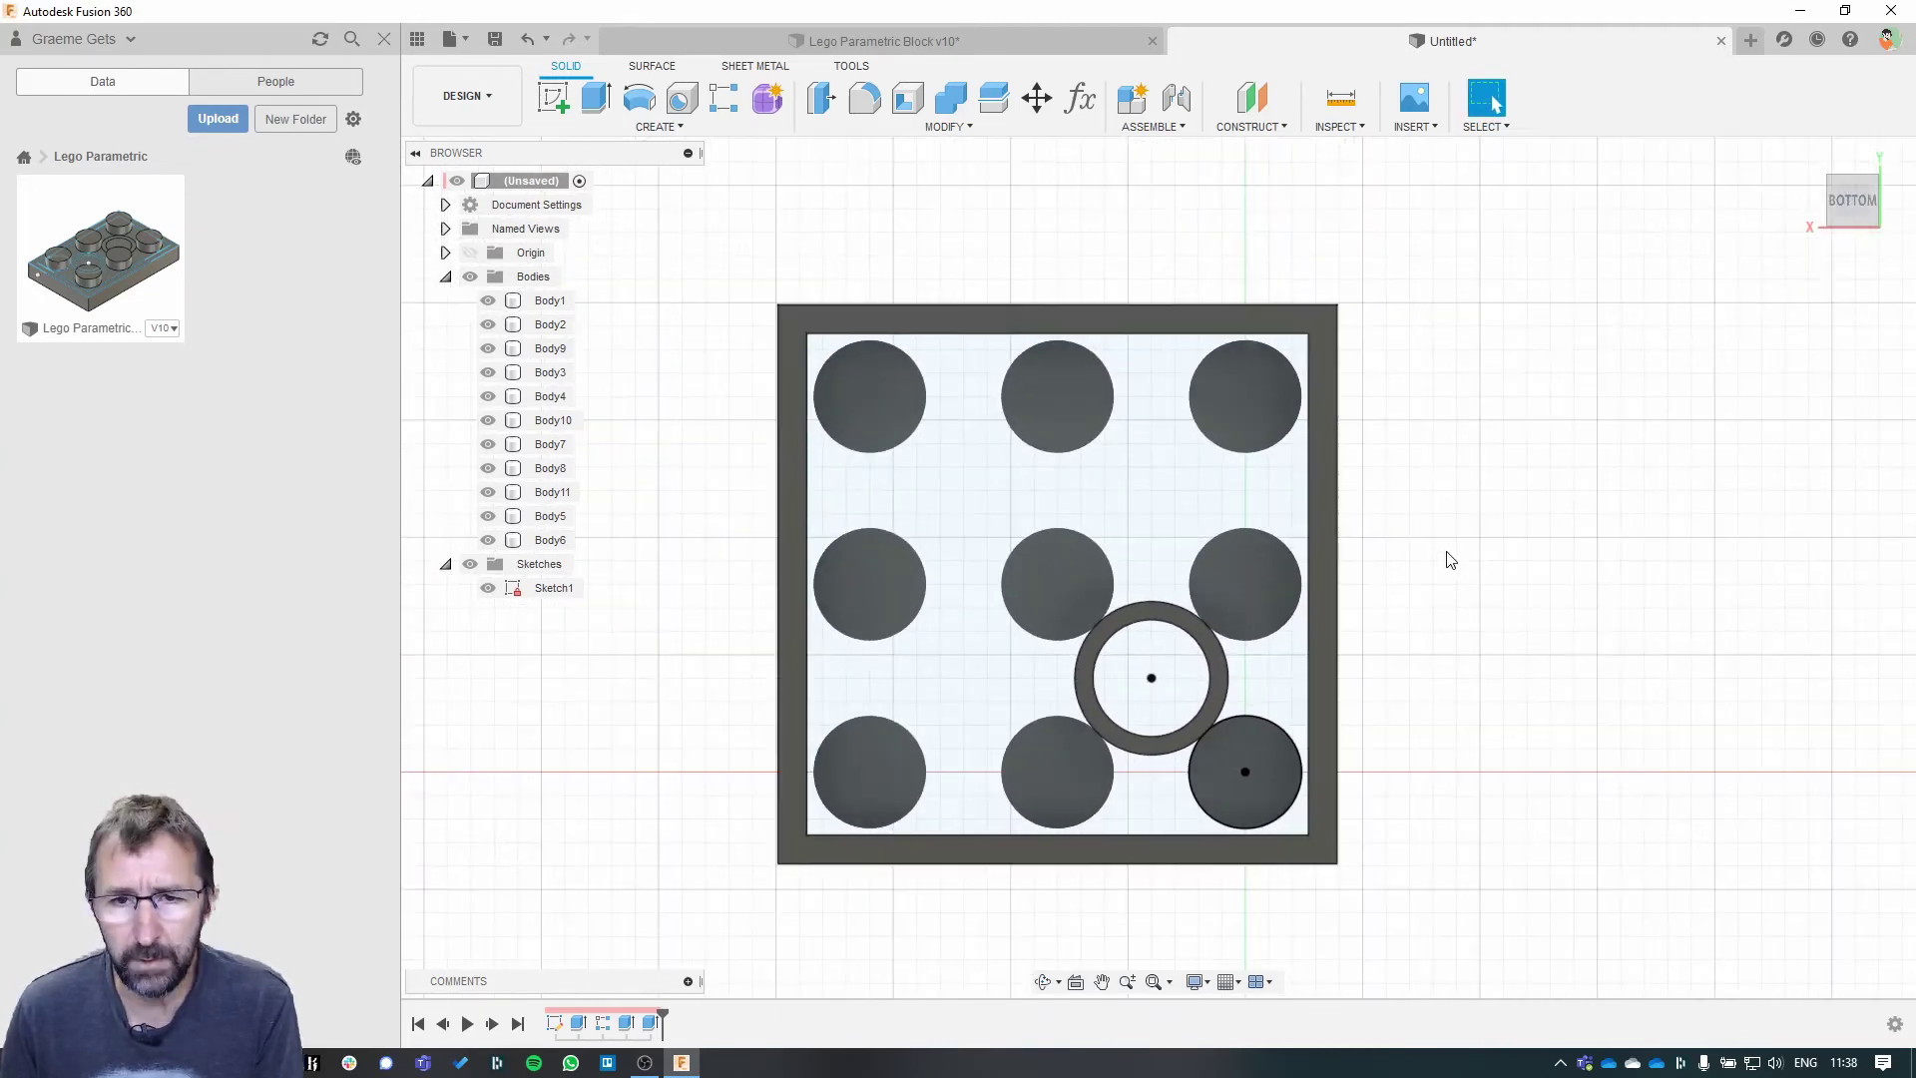
drag(1446, 554, 1450, 475)
key(Escape)
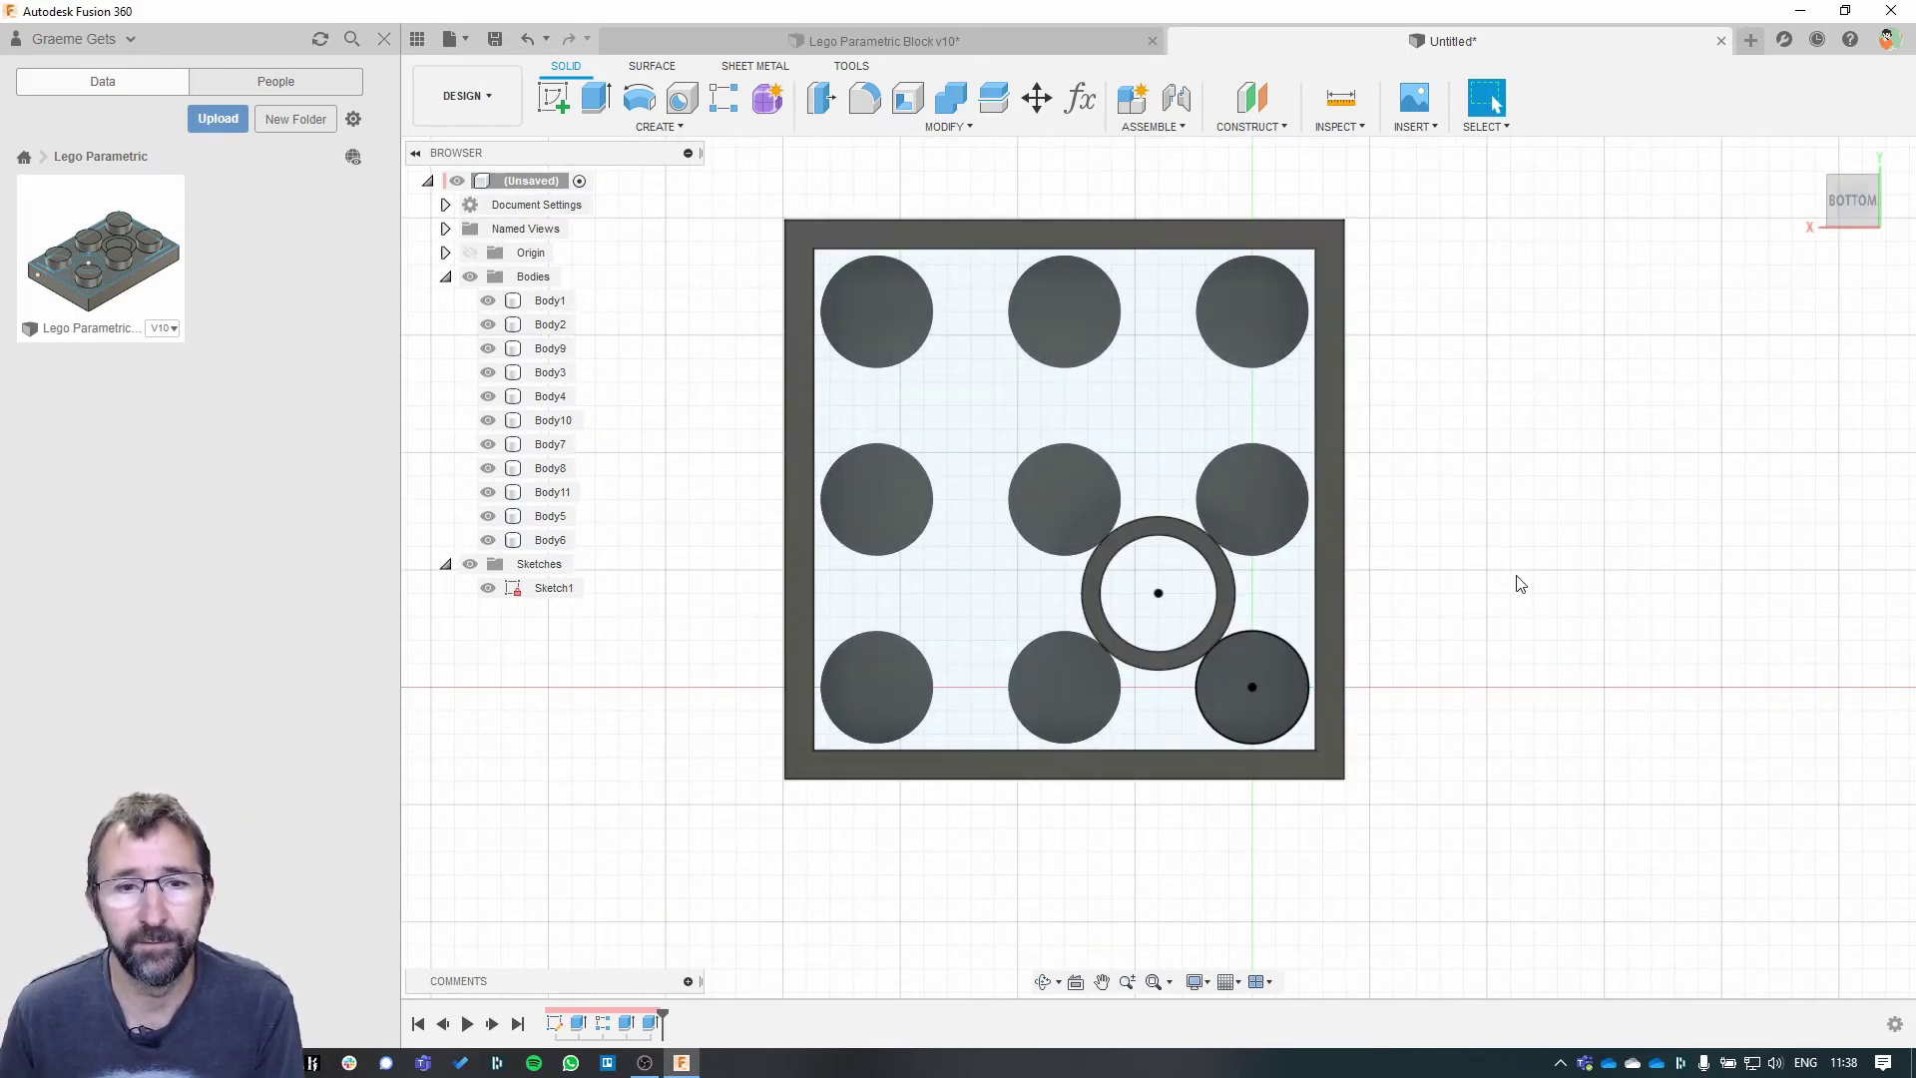
middle_drag(1510, 530, 1518, 560)
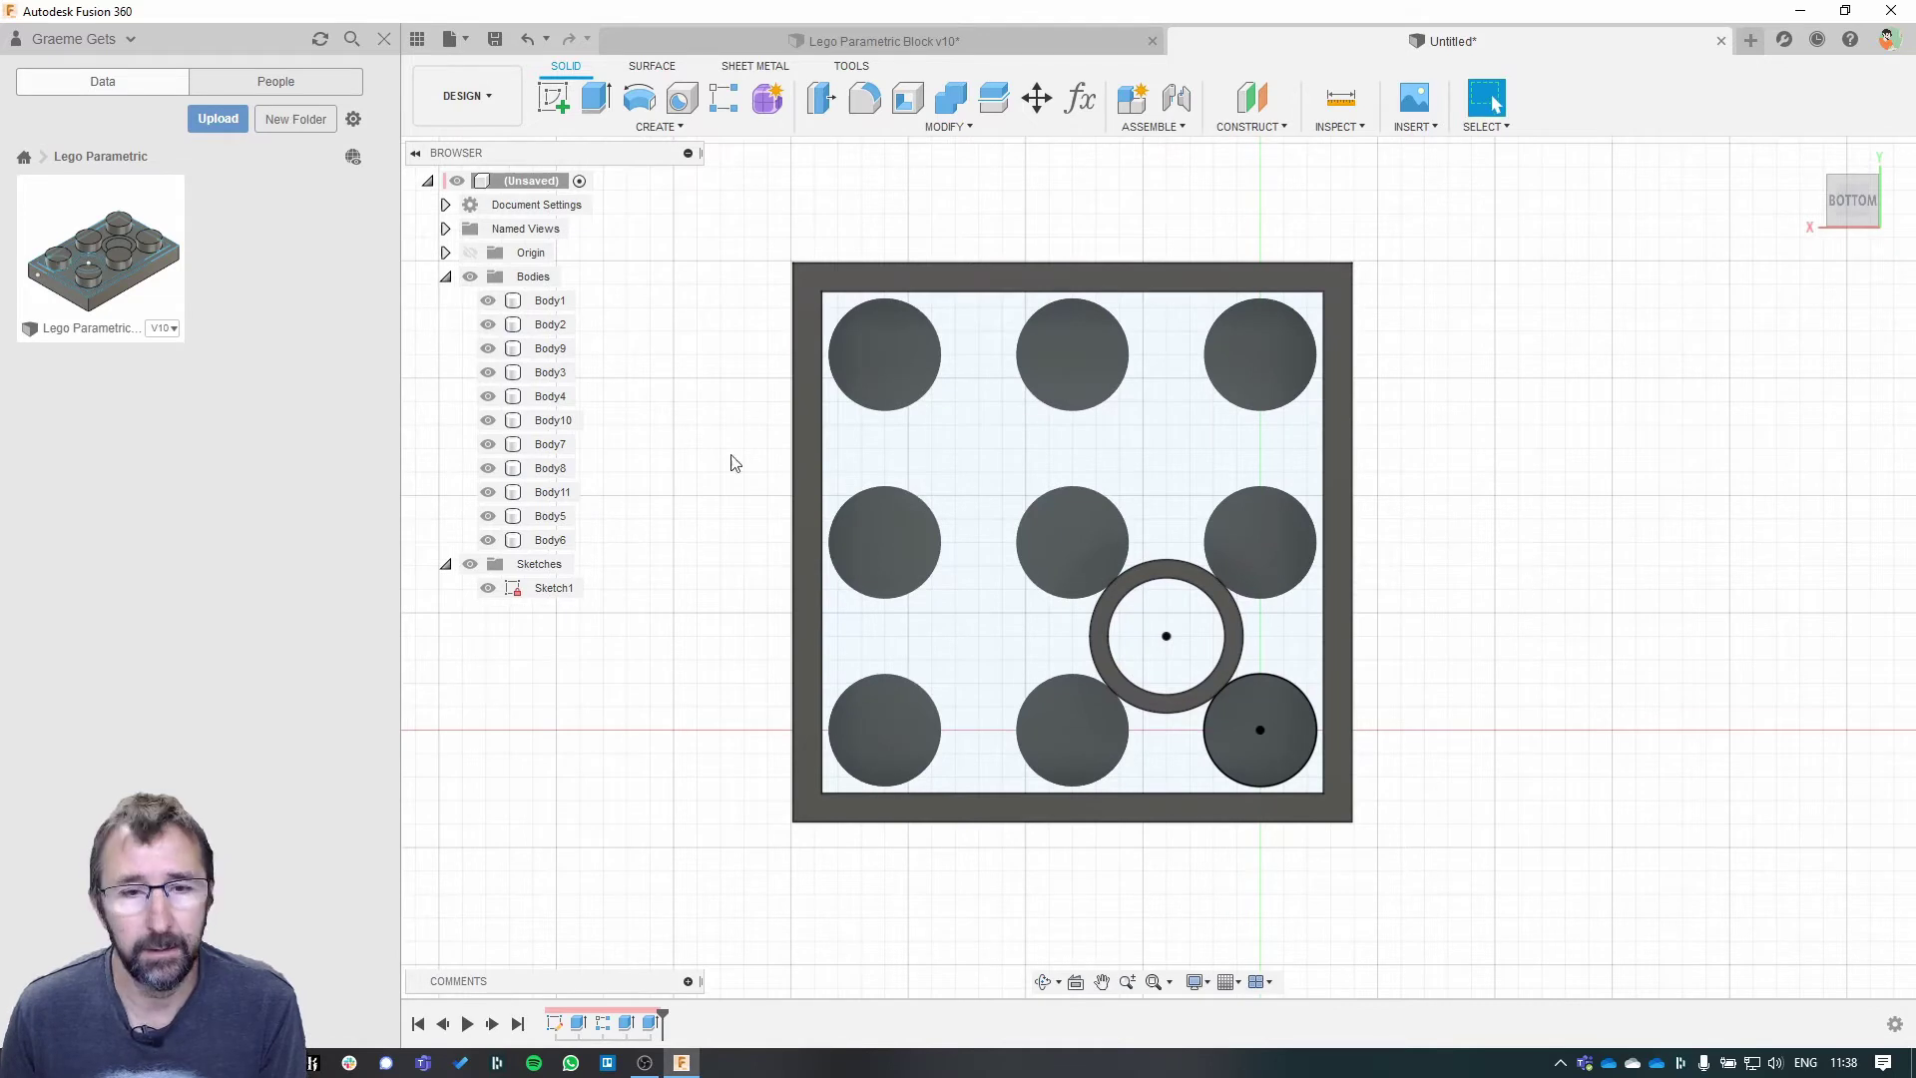
- Set up a rectangular pattern of the underside ring body, with the Y and X axes as its two directions
click(718, 114)
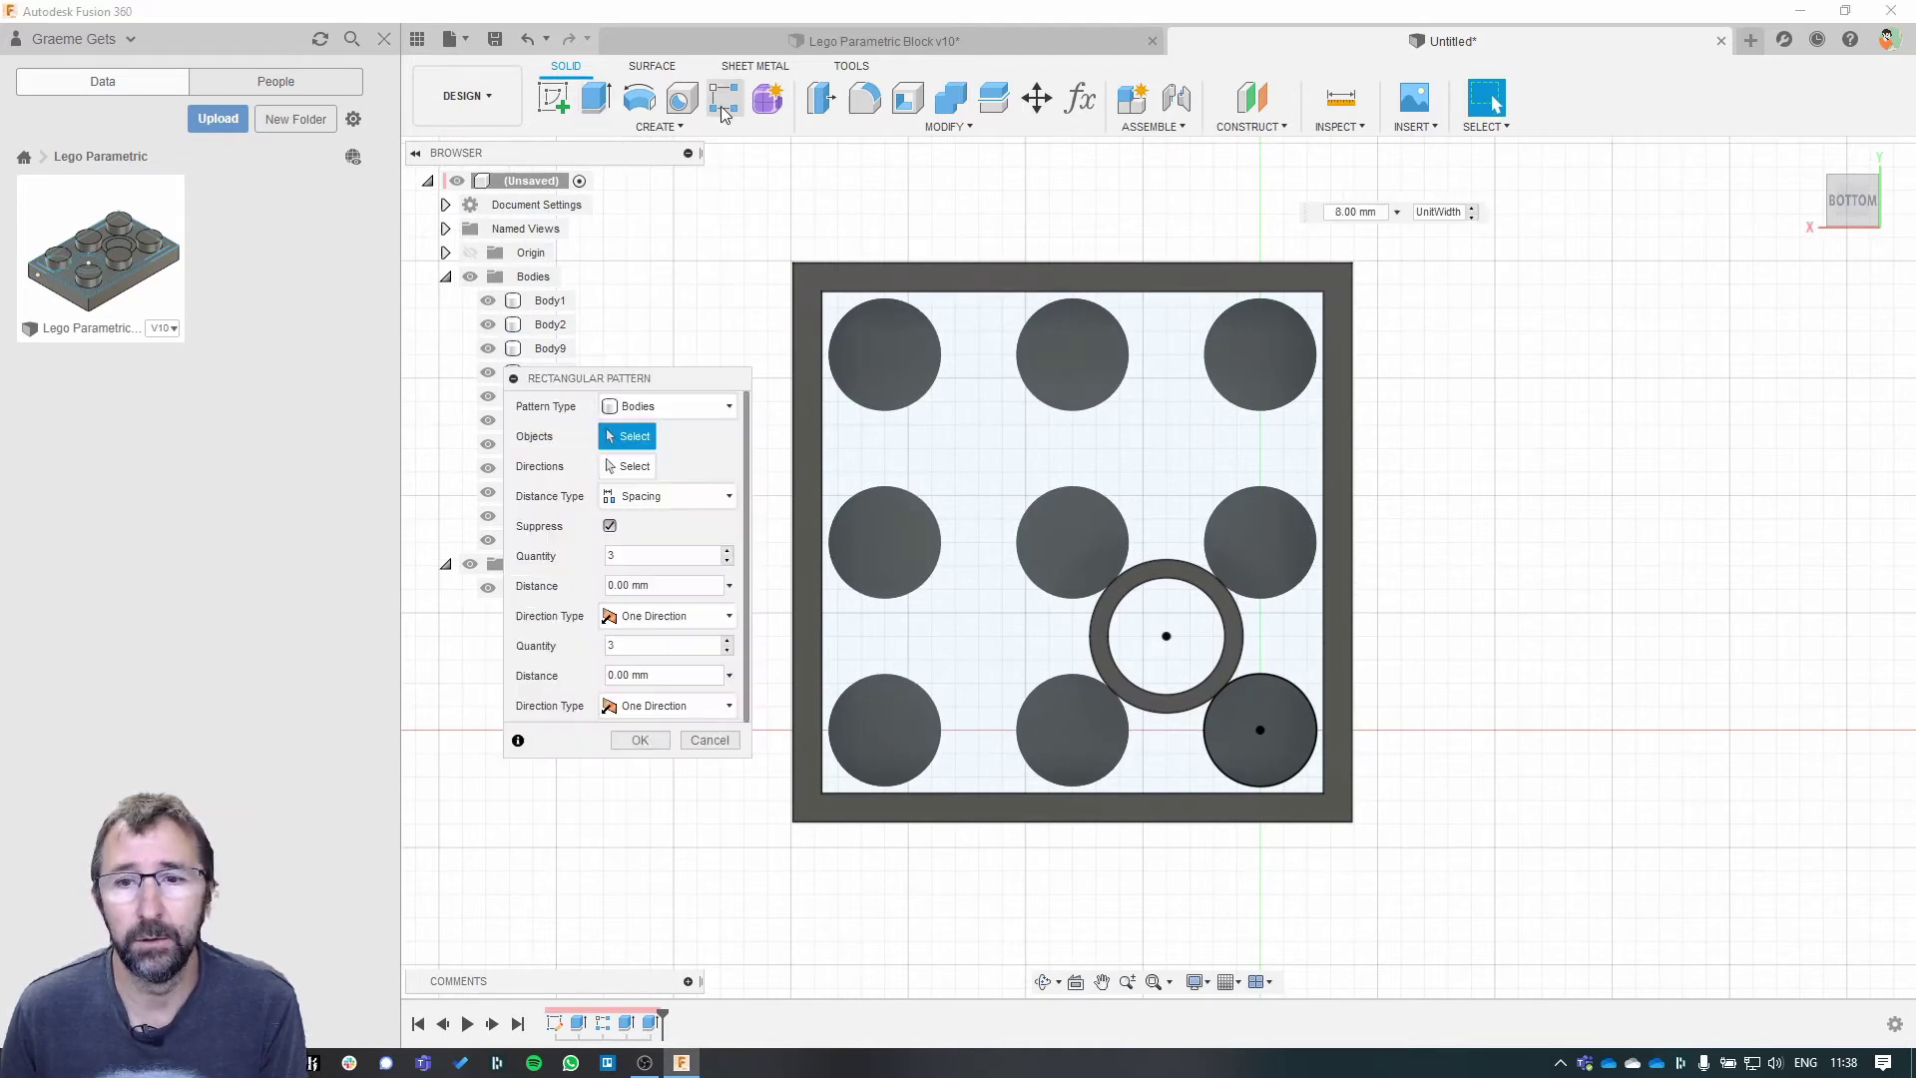
click(1185, 584)
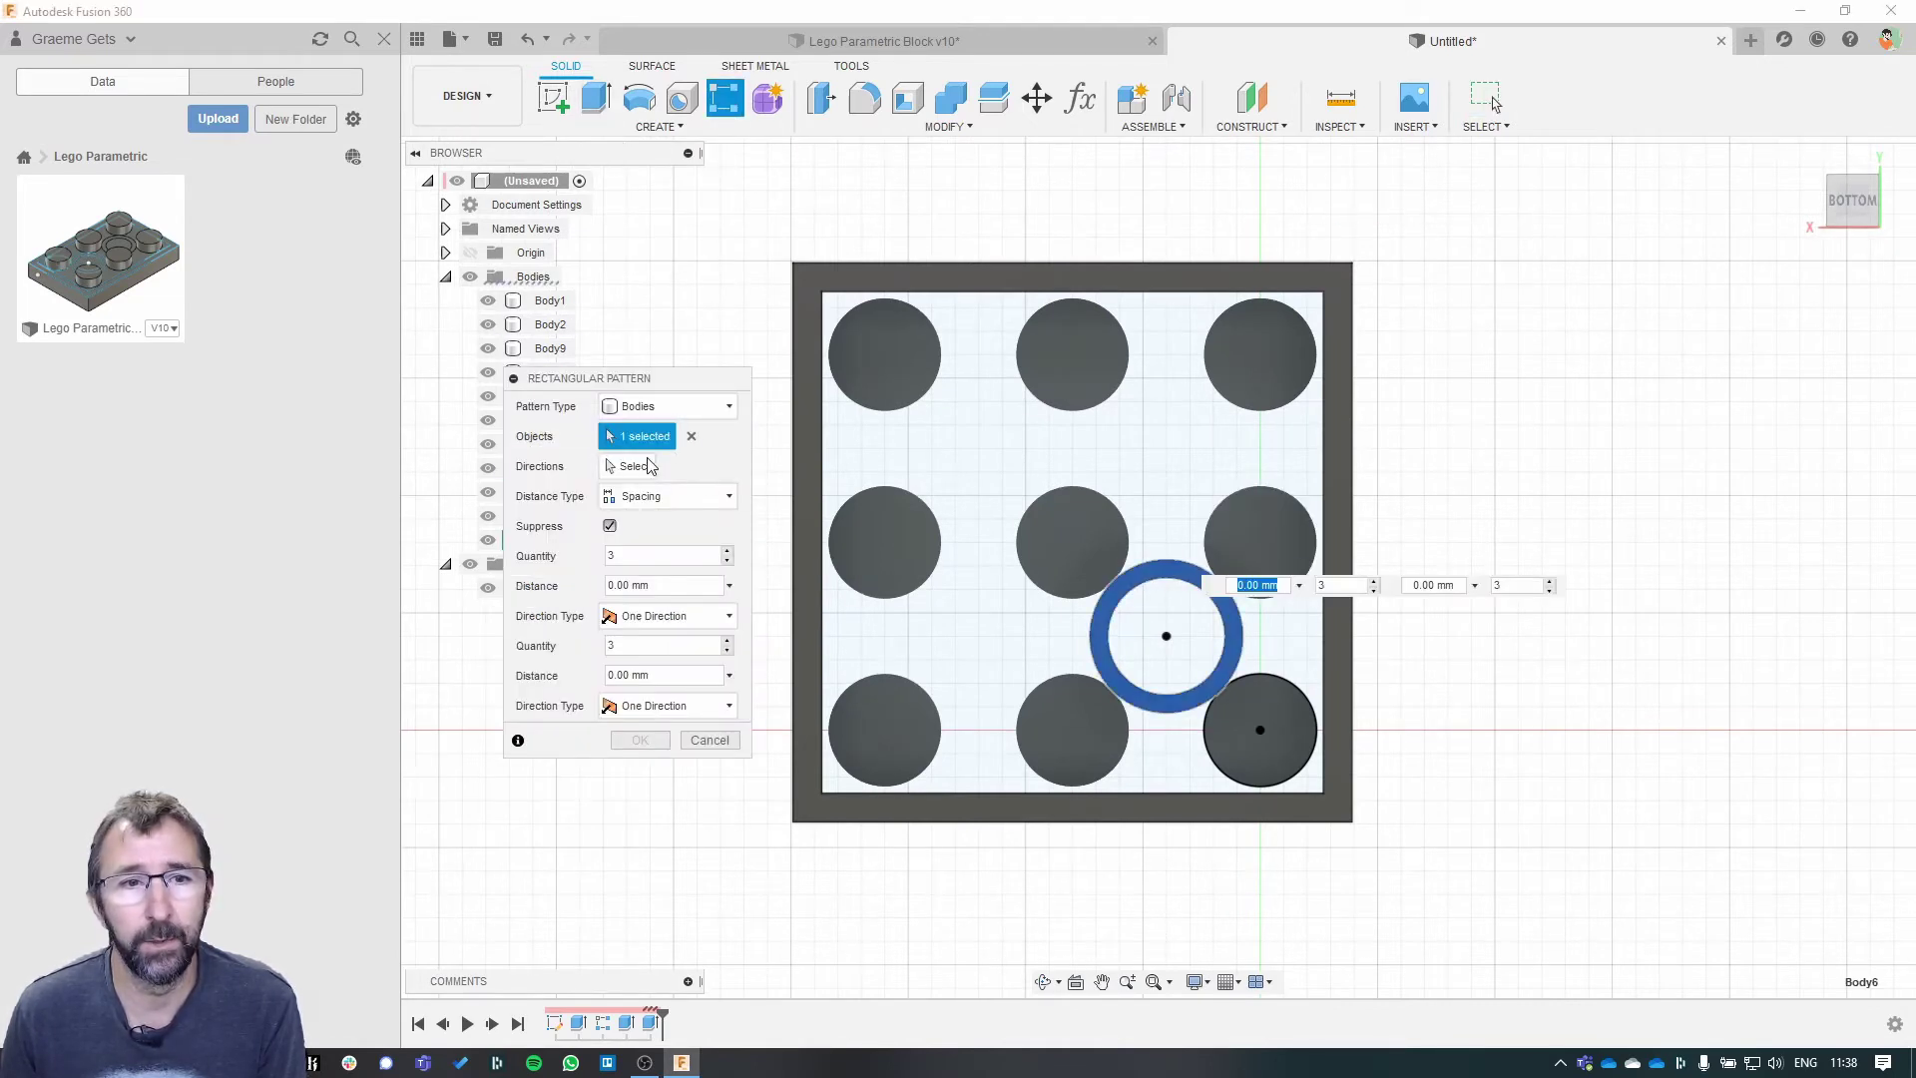
click(627, 469)
click(1263, 648)
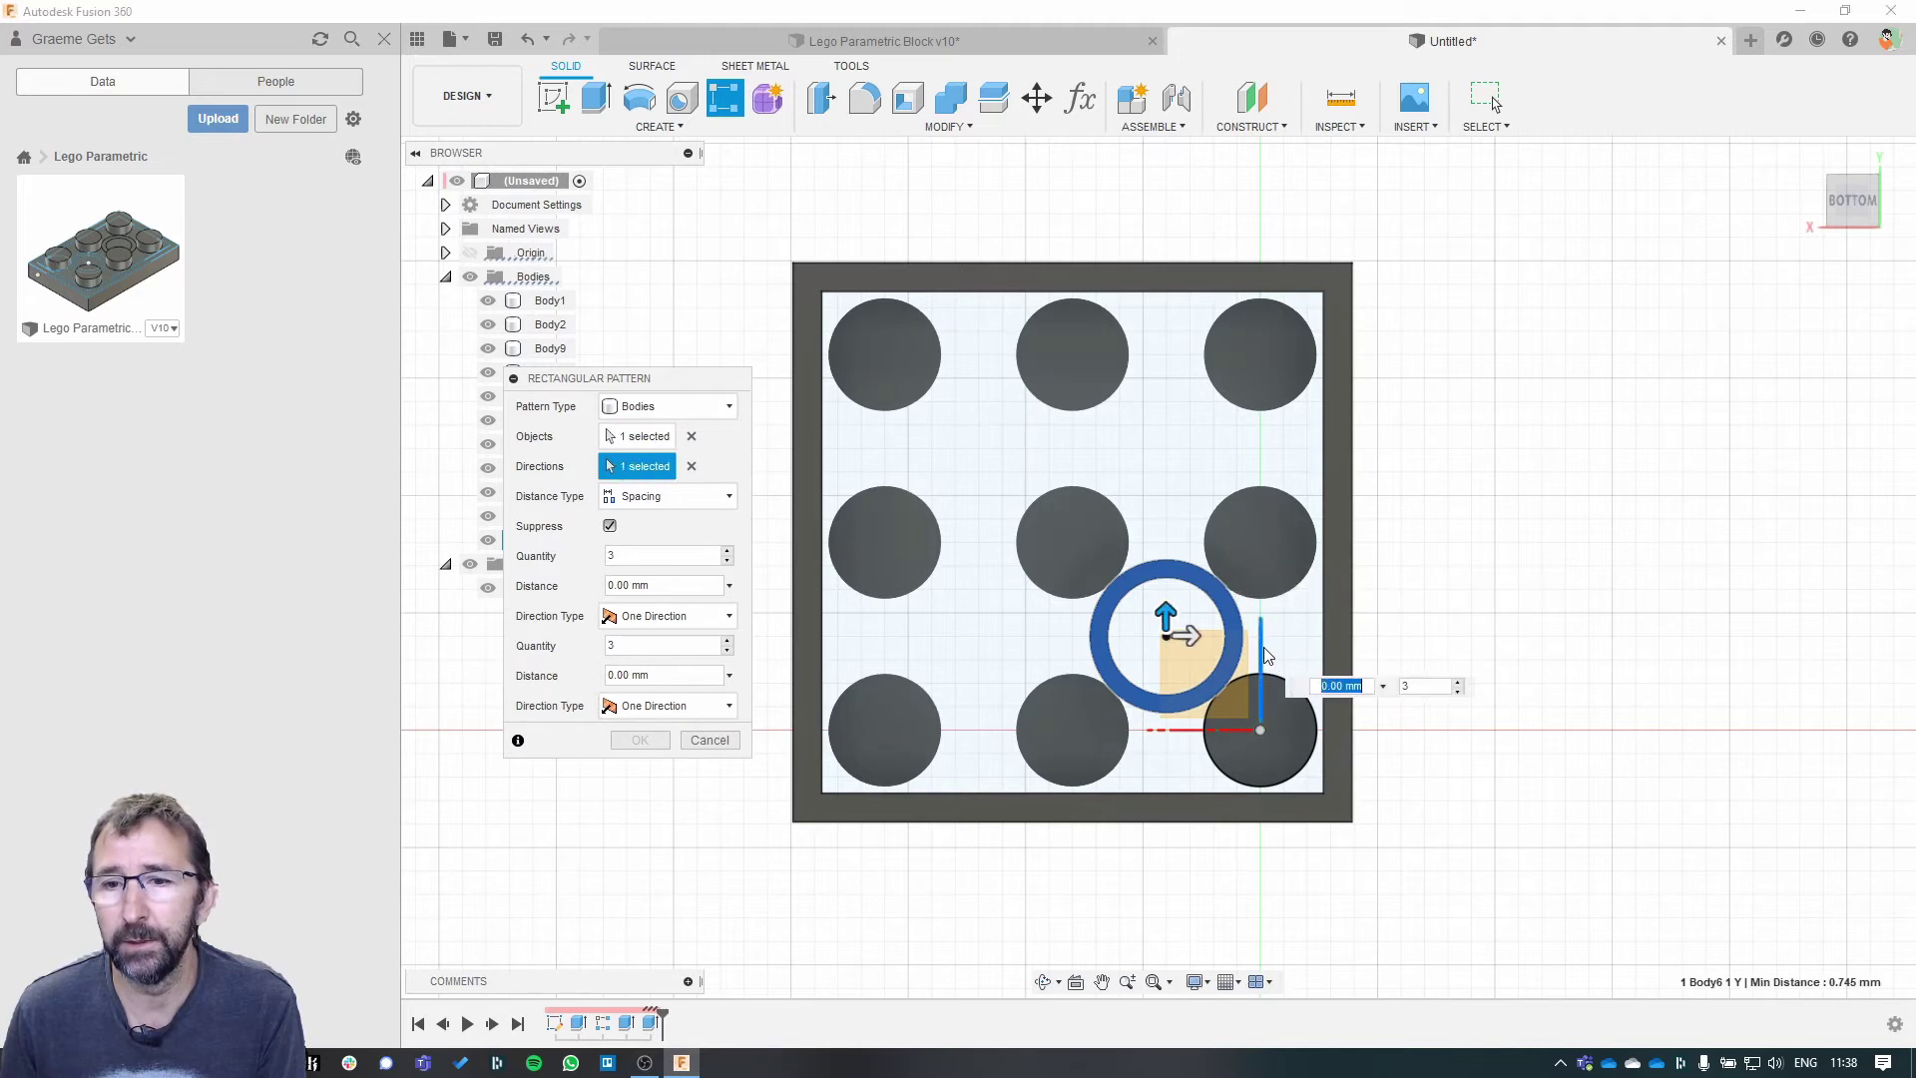
click(1193, 732)
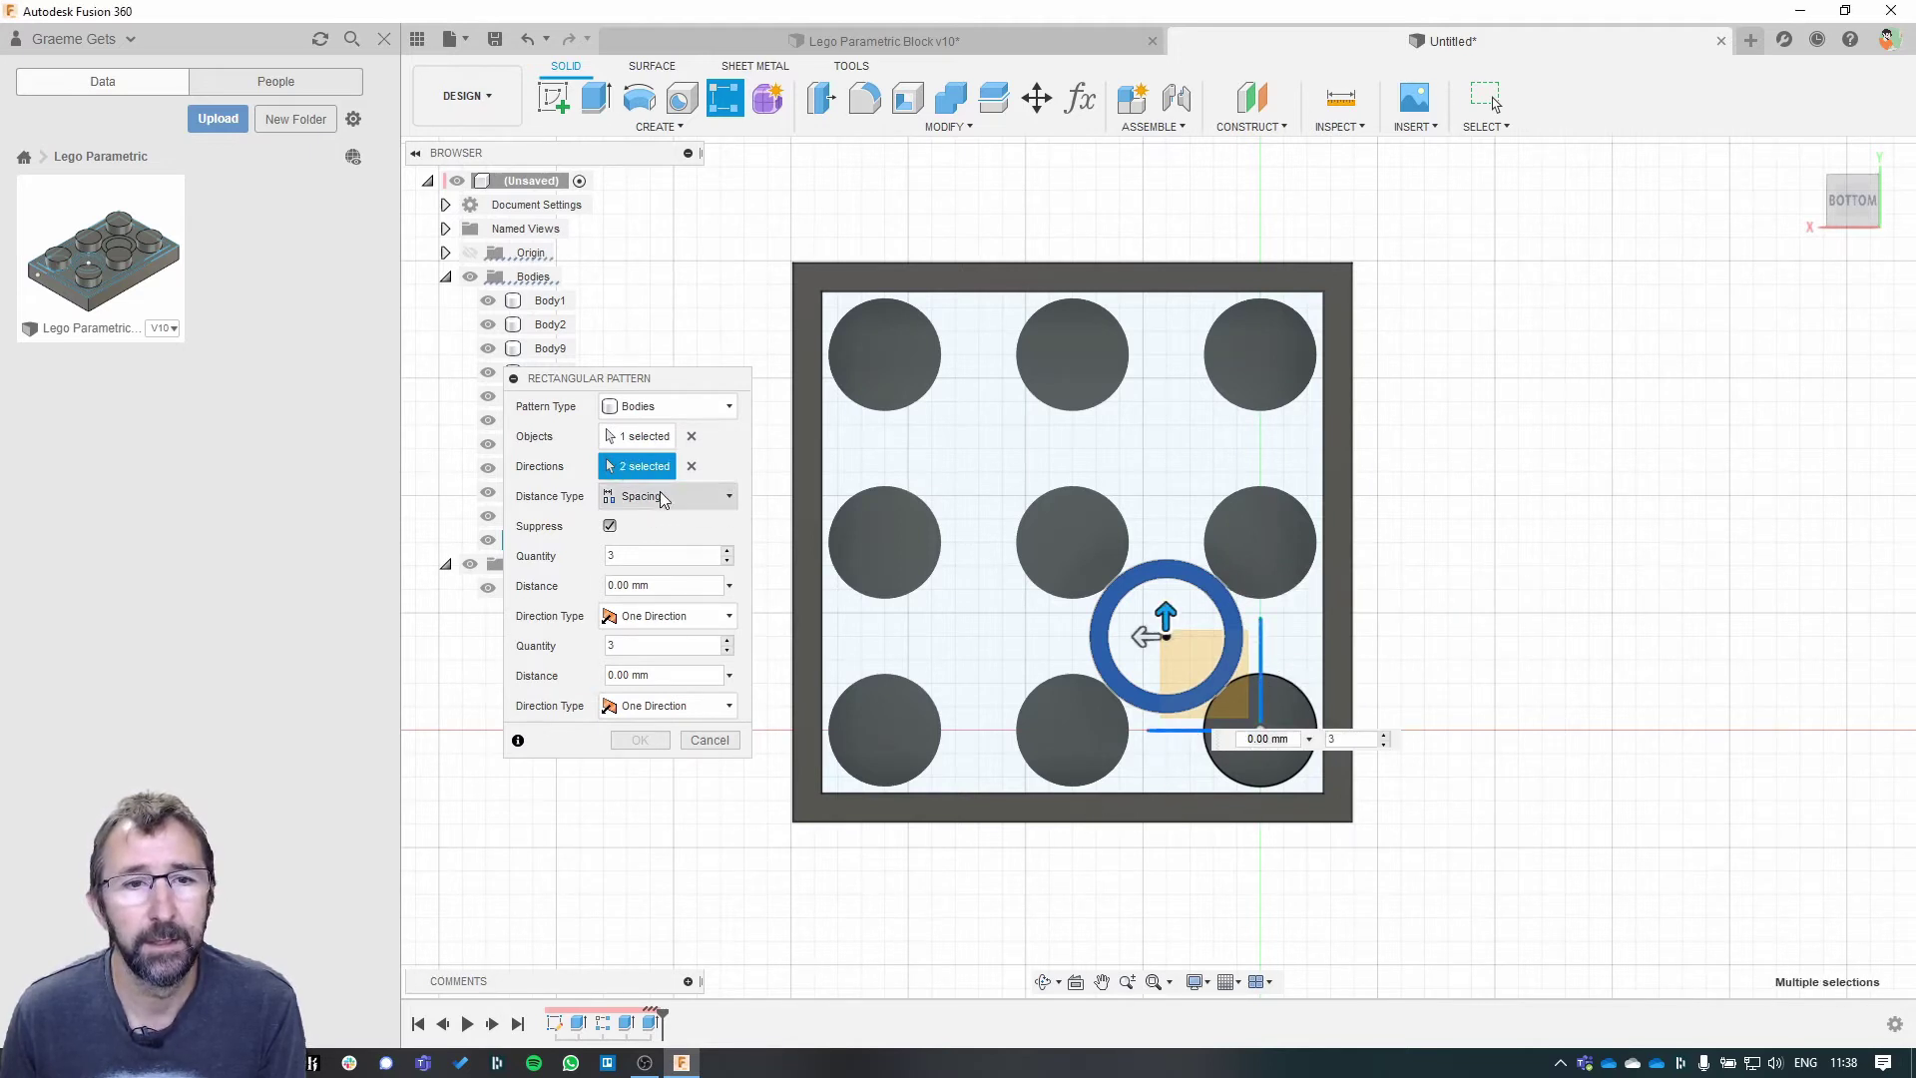
- Set the Y-direction quantity of the ring pattern to UnitWidth-1 and its spacing to 8 mm
click(614, 555)
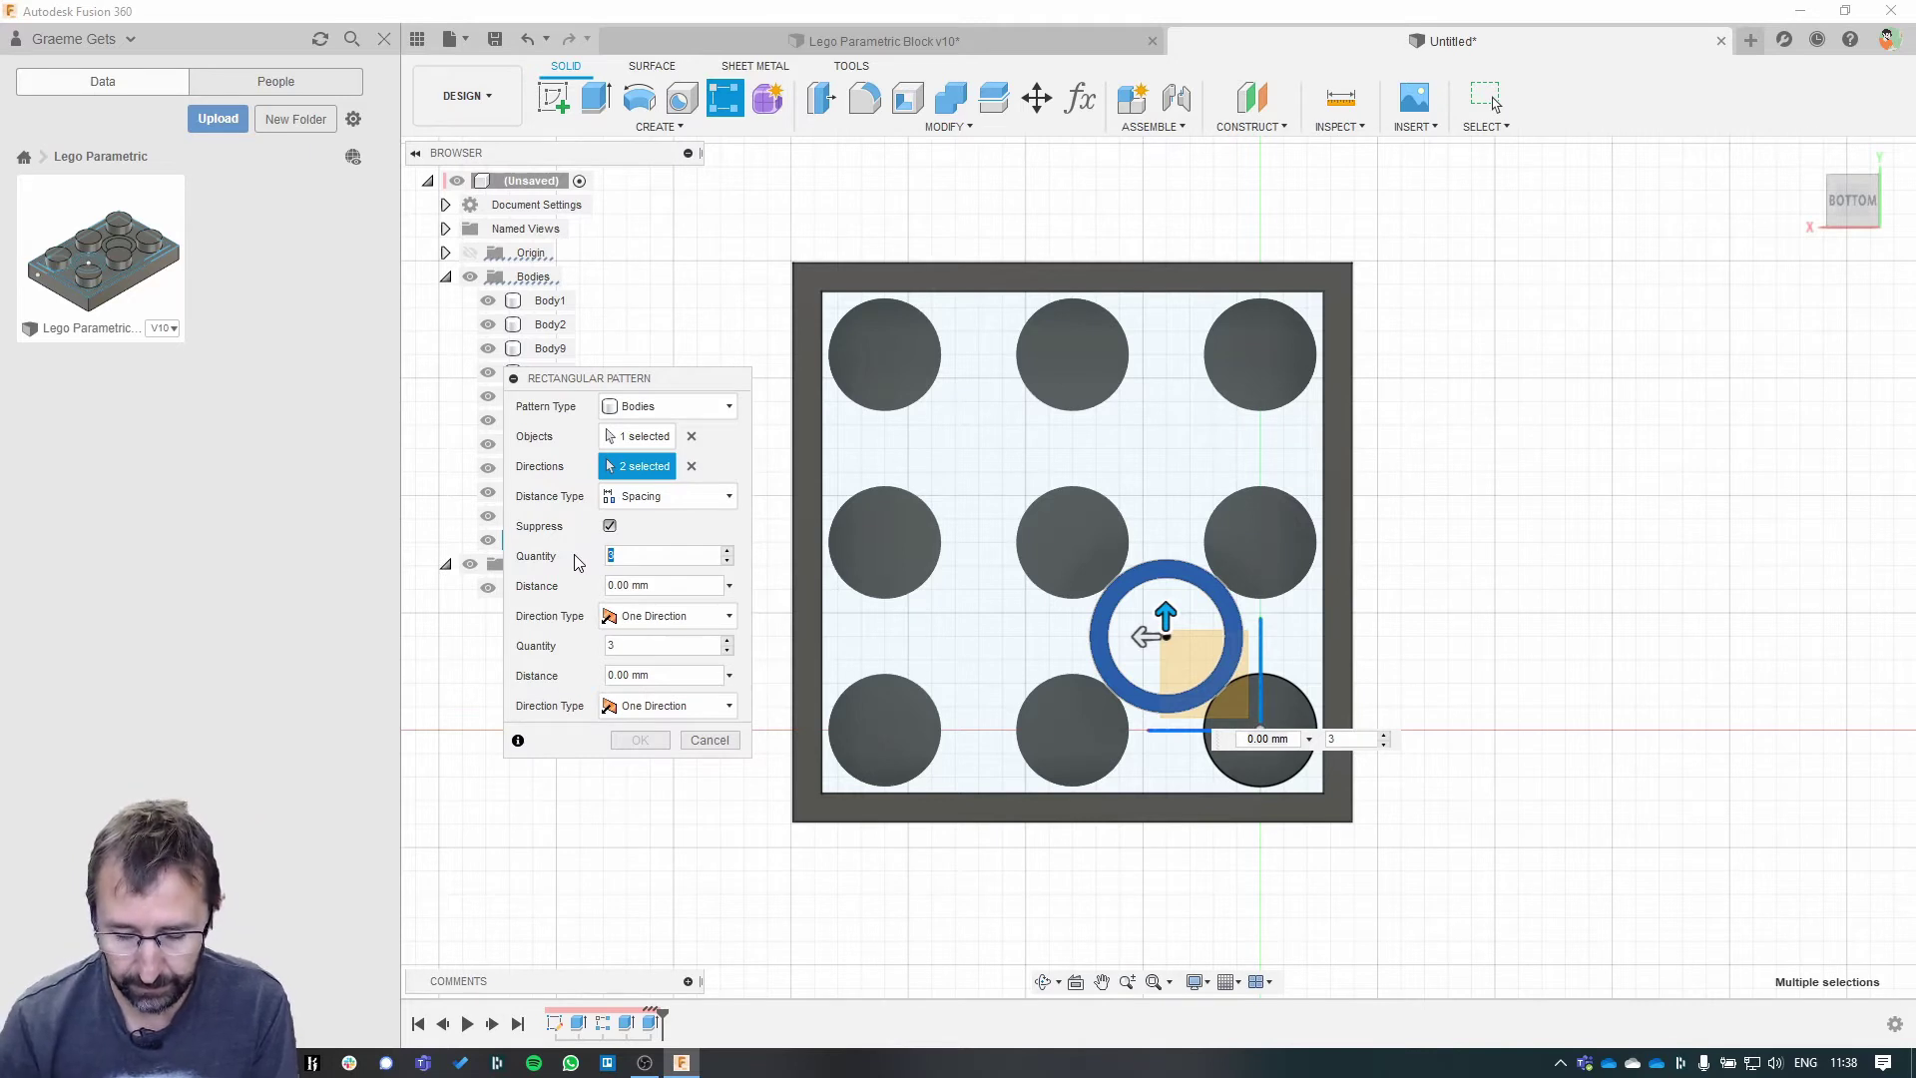
text(Unit)
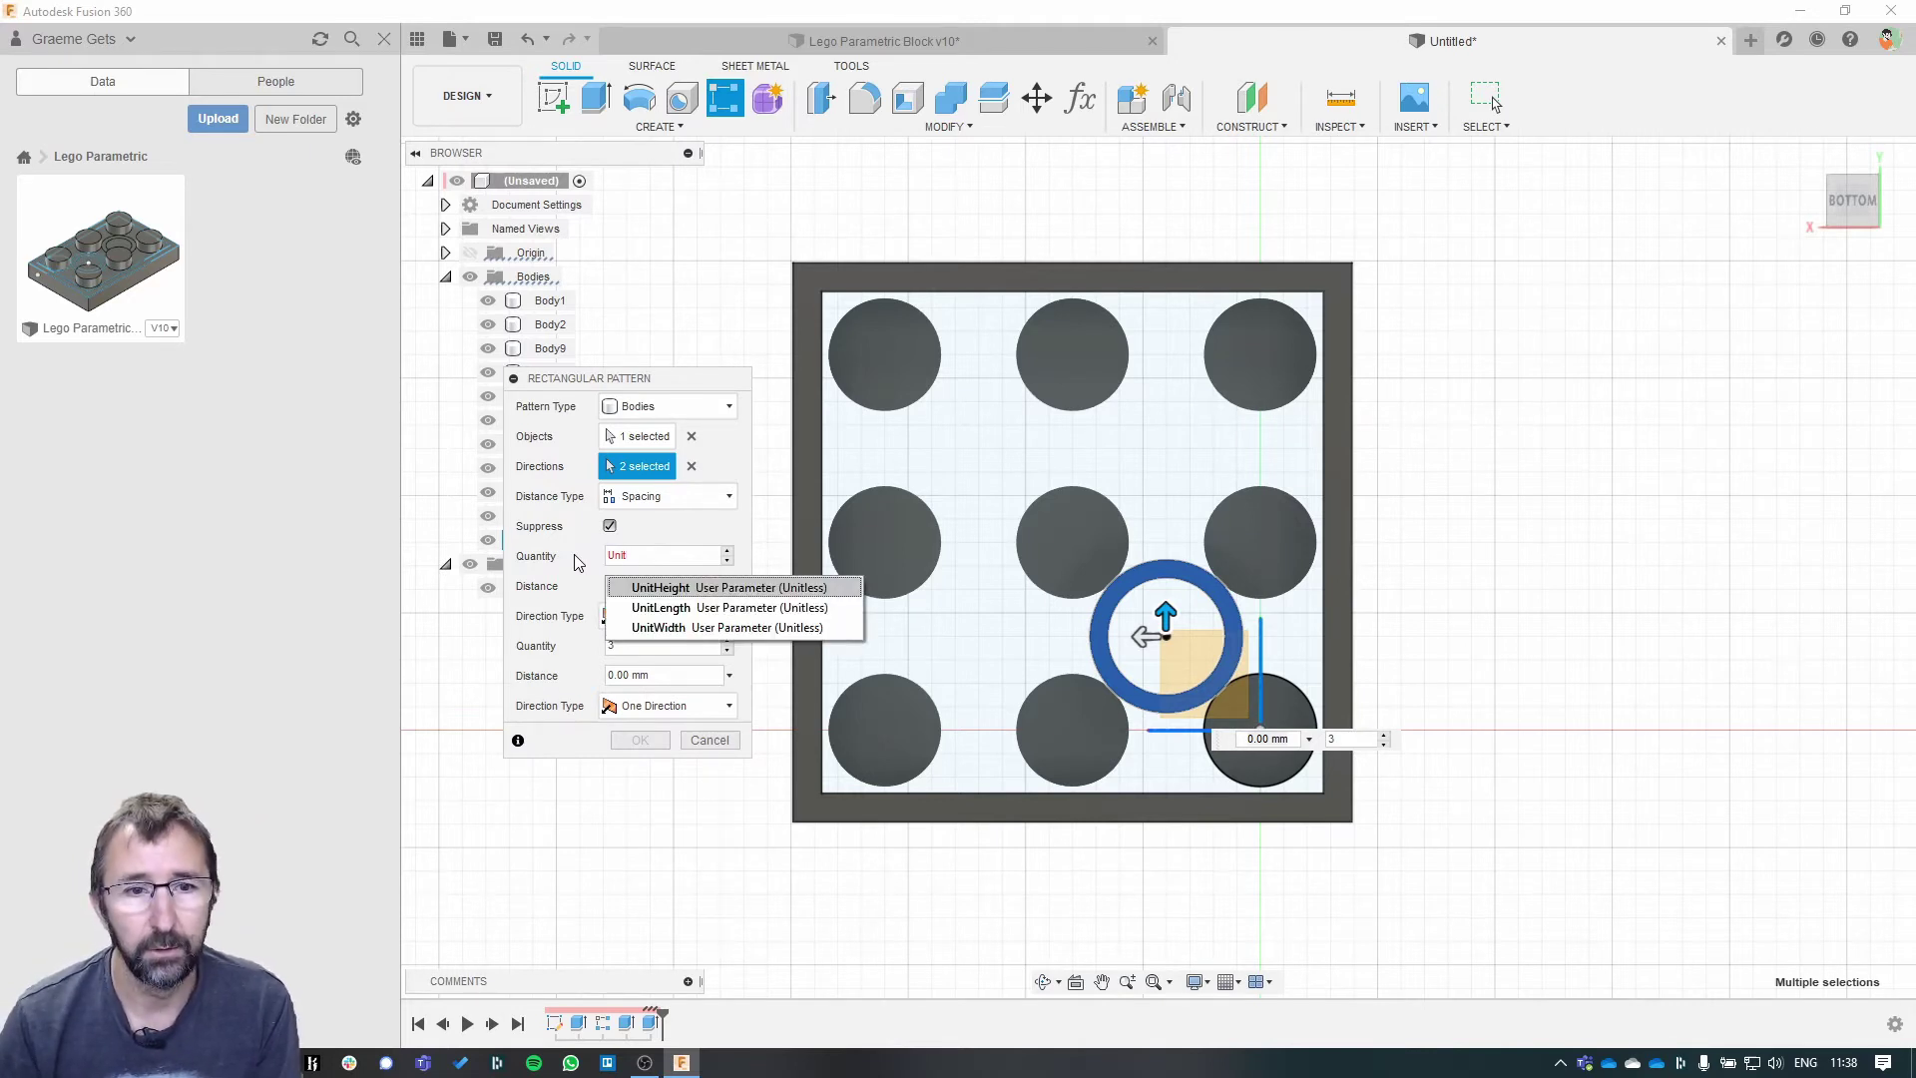
key(Down)
key(Down)
text(nit)
key(Return)
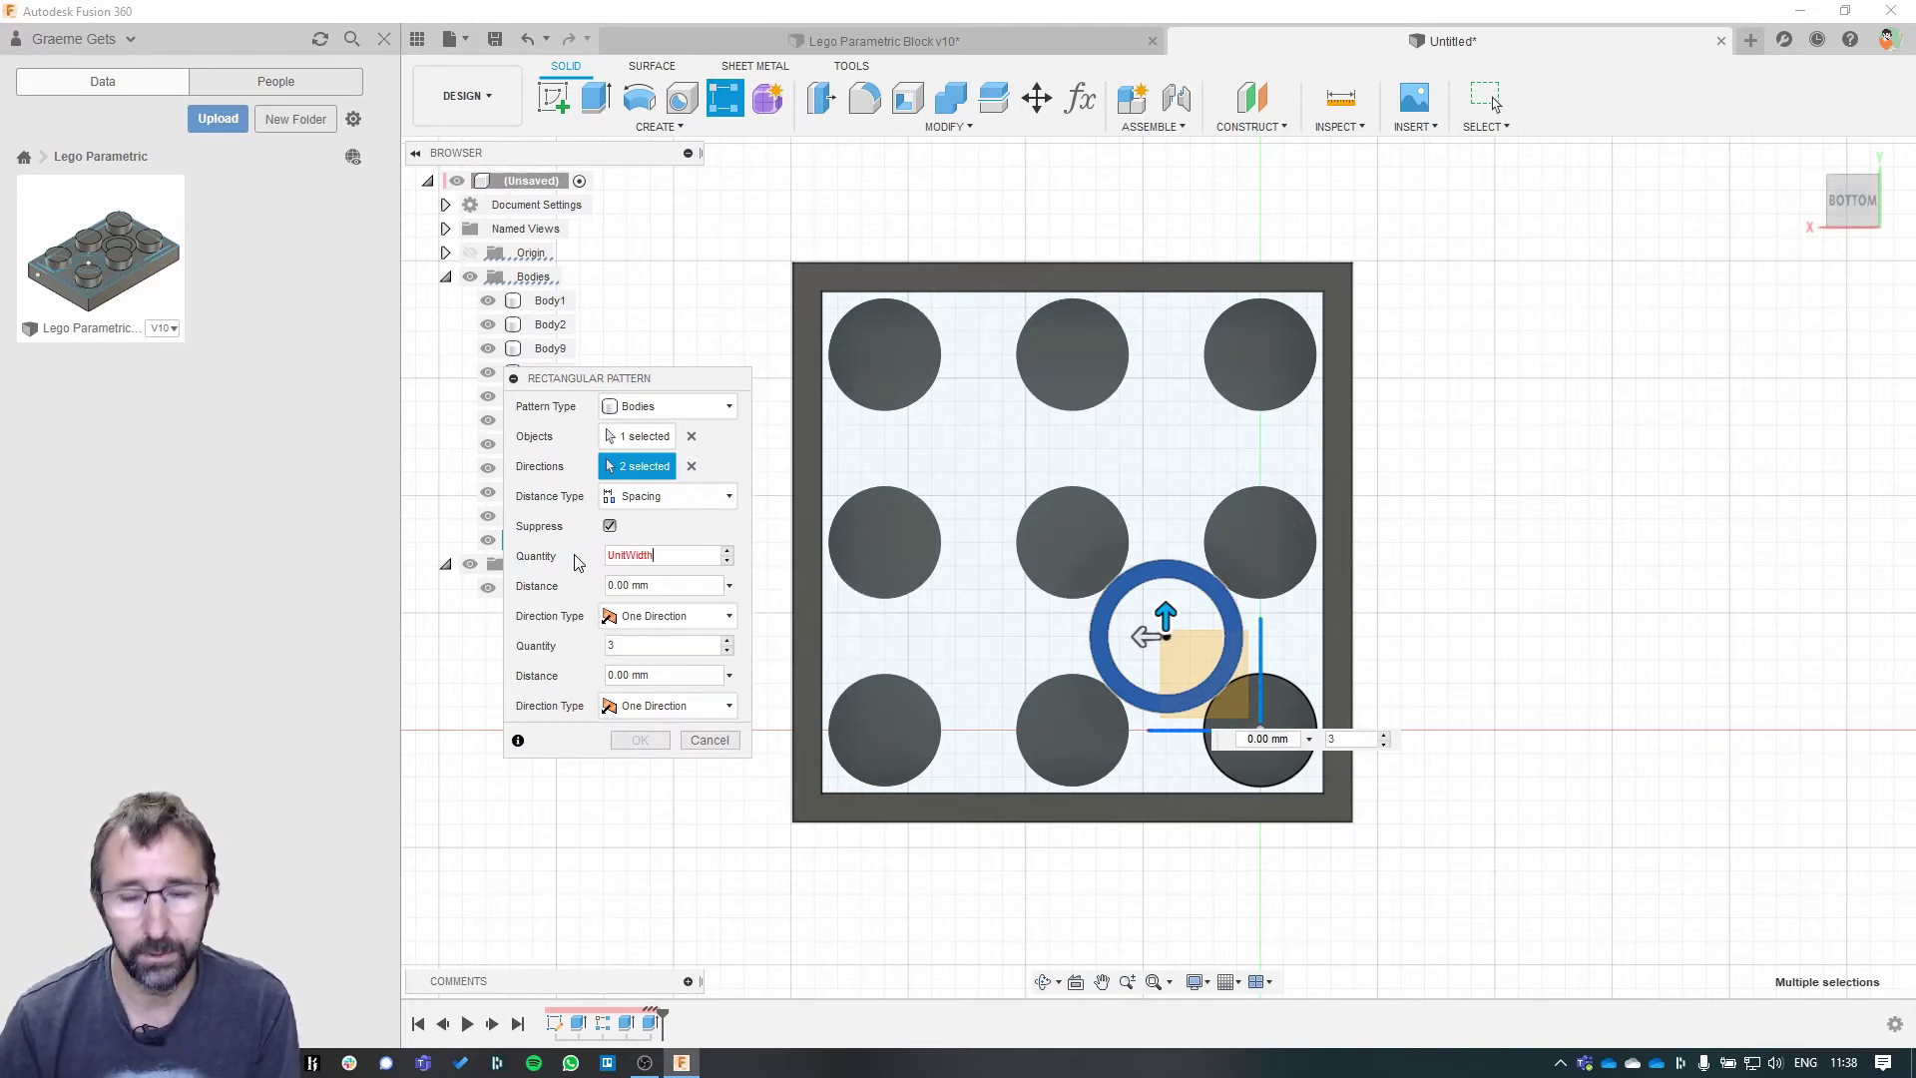
text(-1)
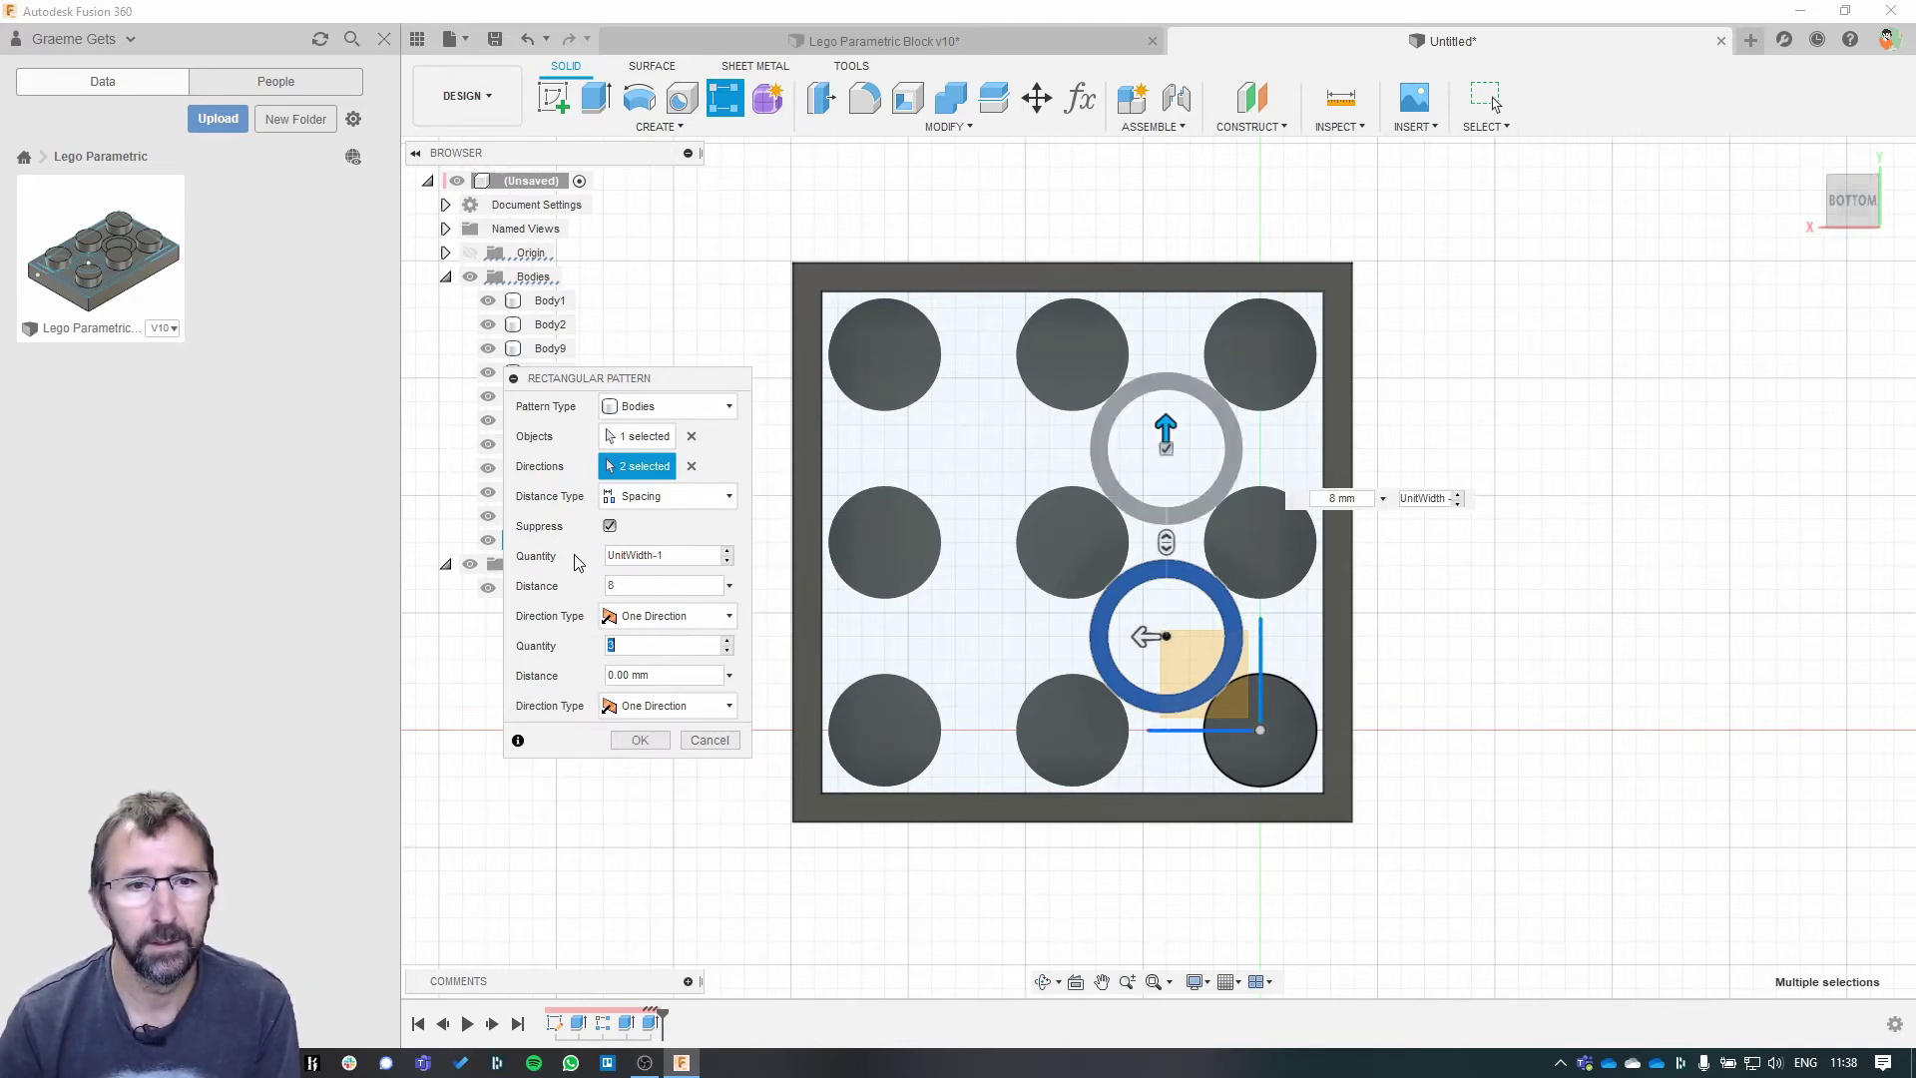
- Set the X-direction quantity to UnitLength-1 with 8 mm spacing and create the ring pattern
text(Unit)
key(Down)
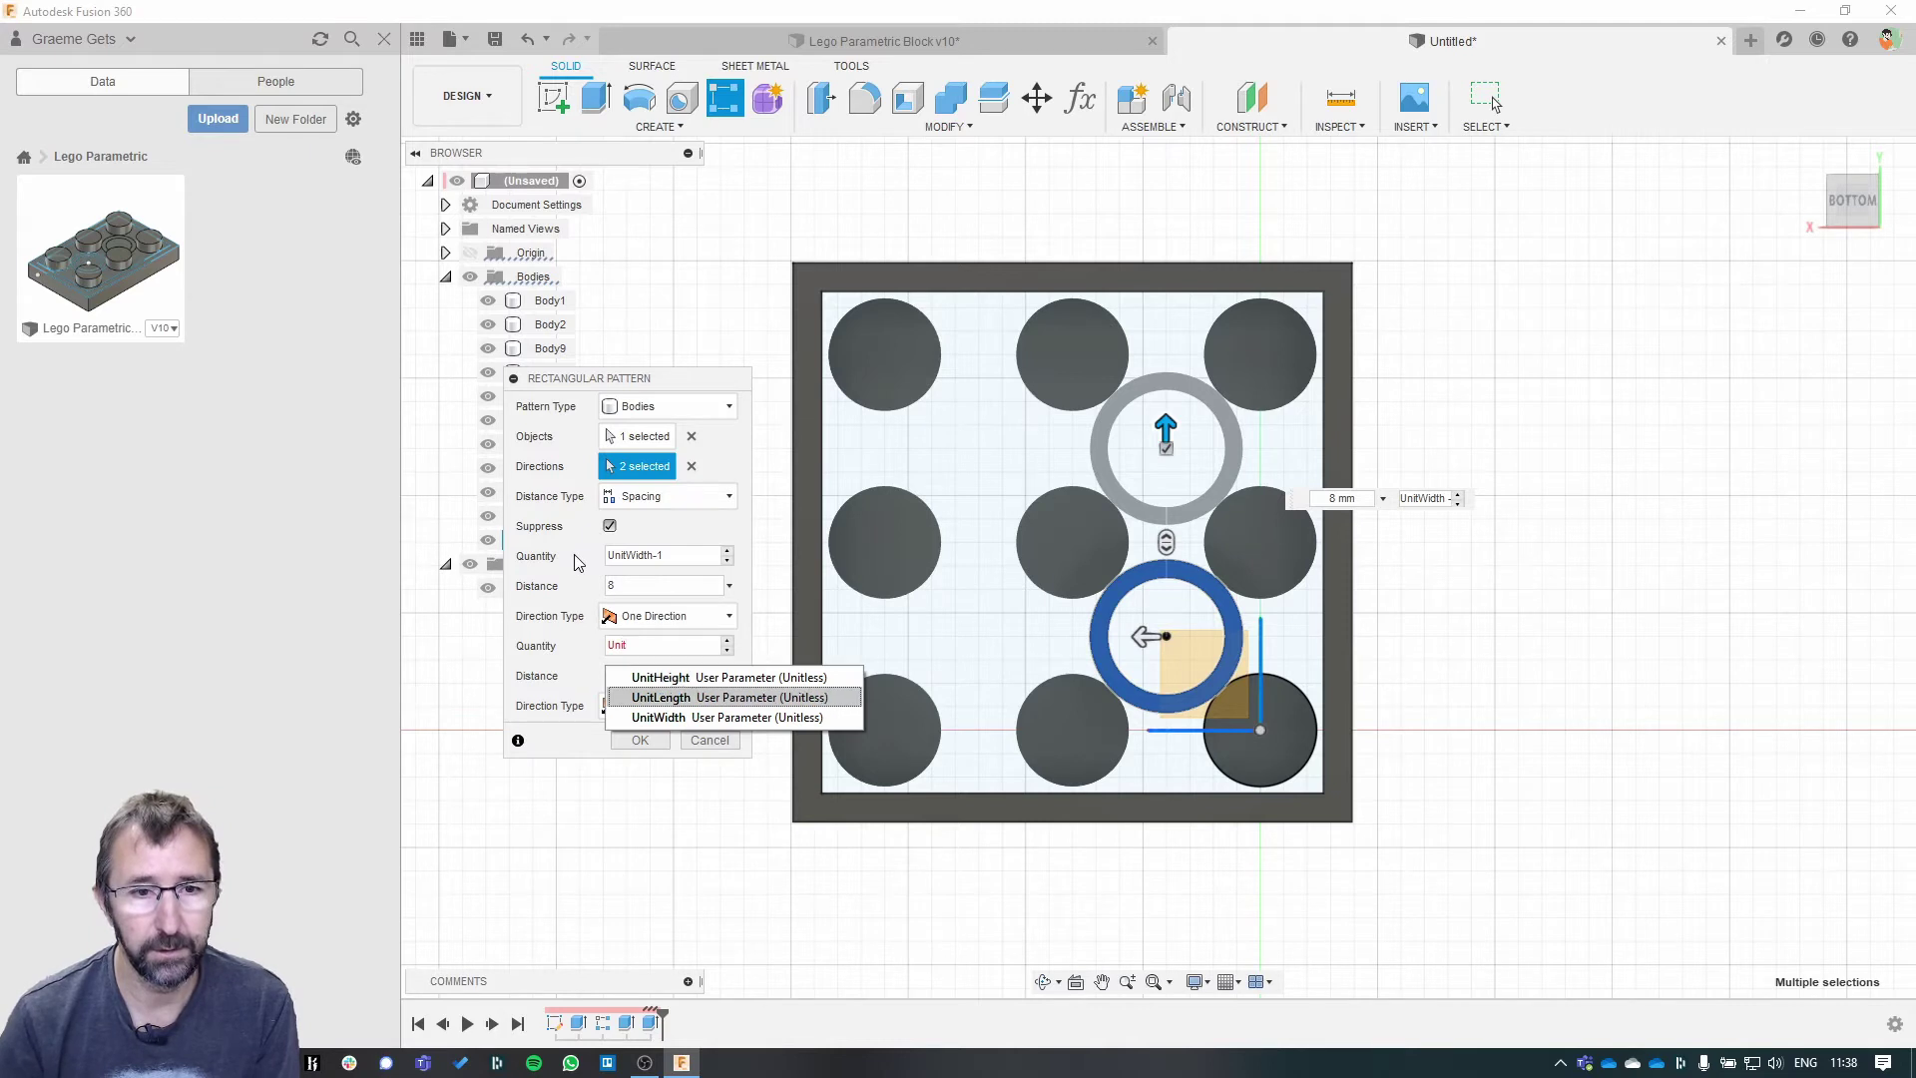
key(Return)
text(-1)
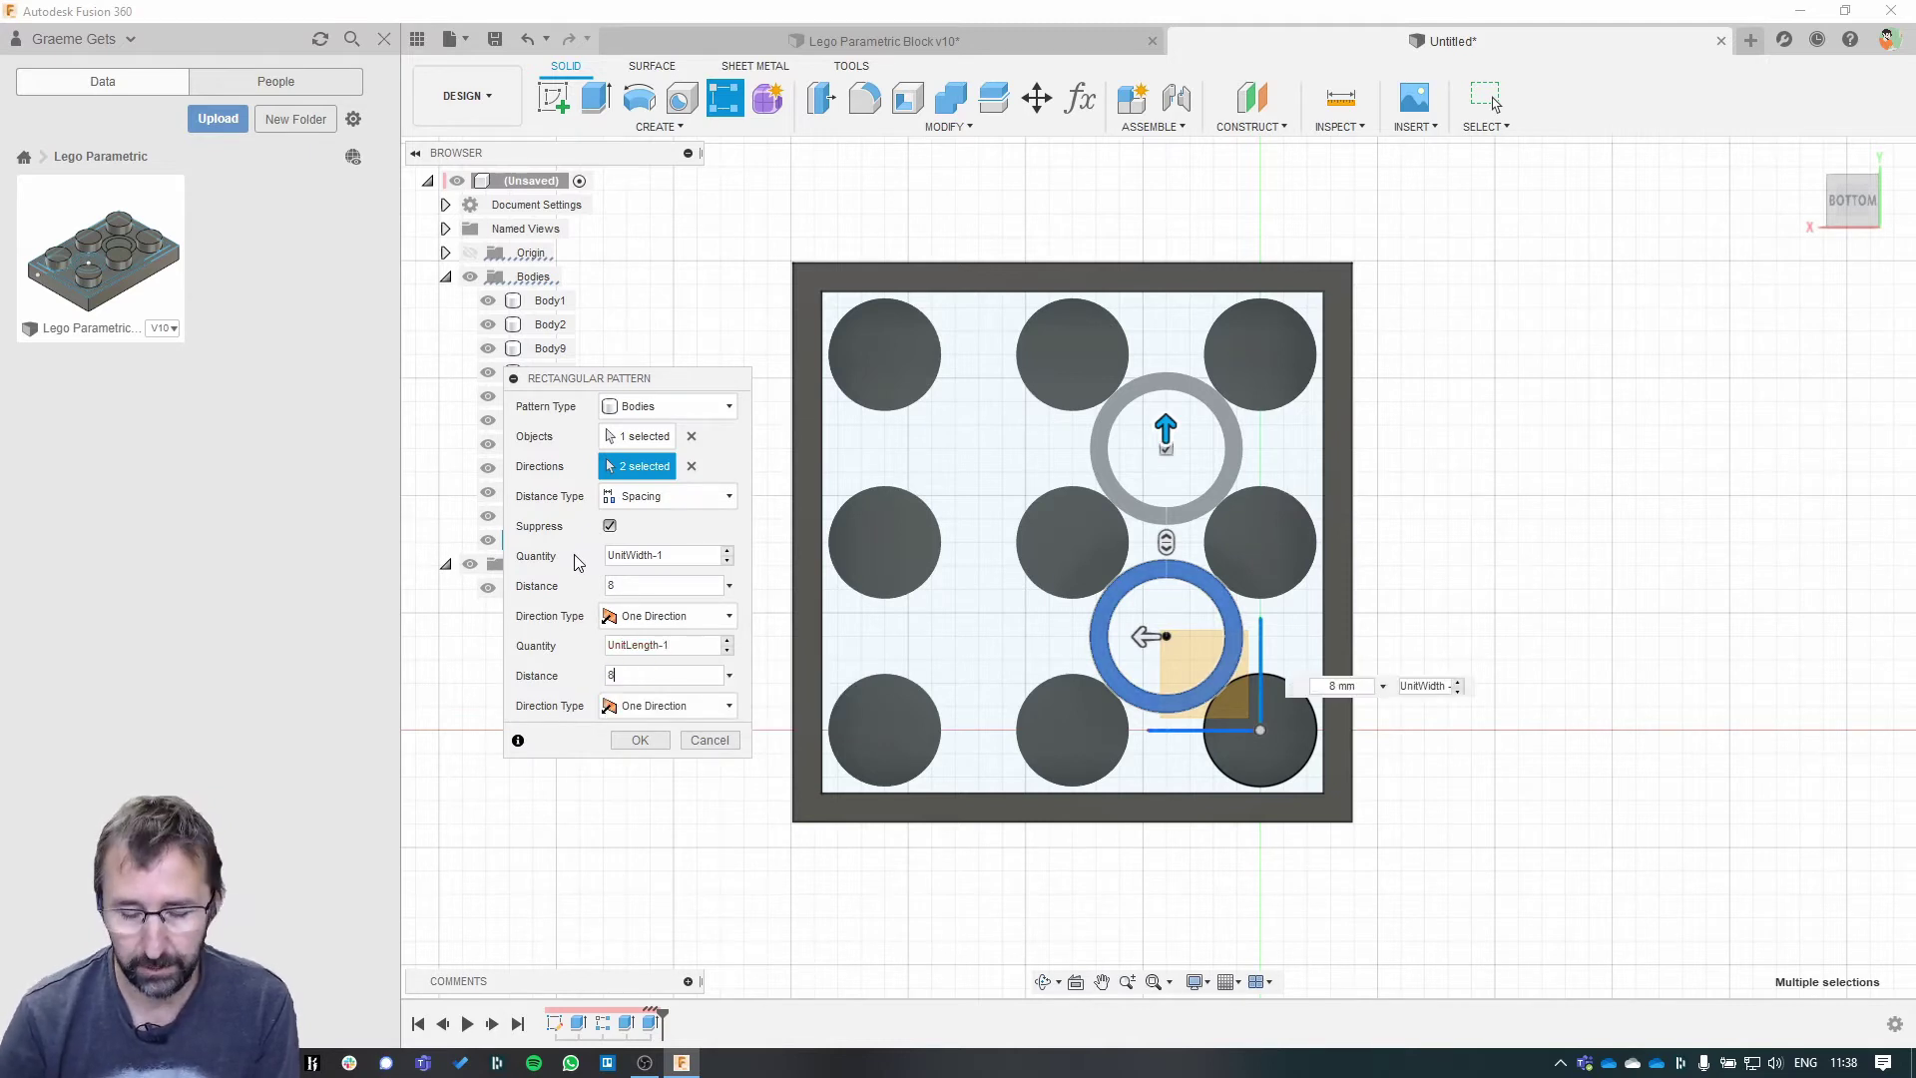
text(8)
key(Return)
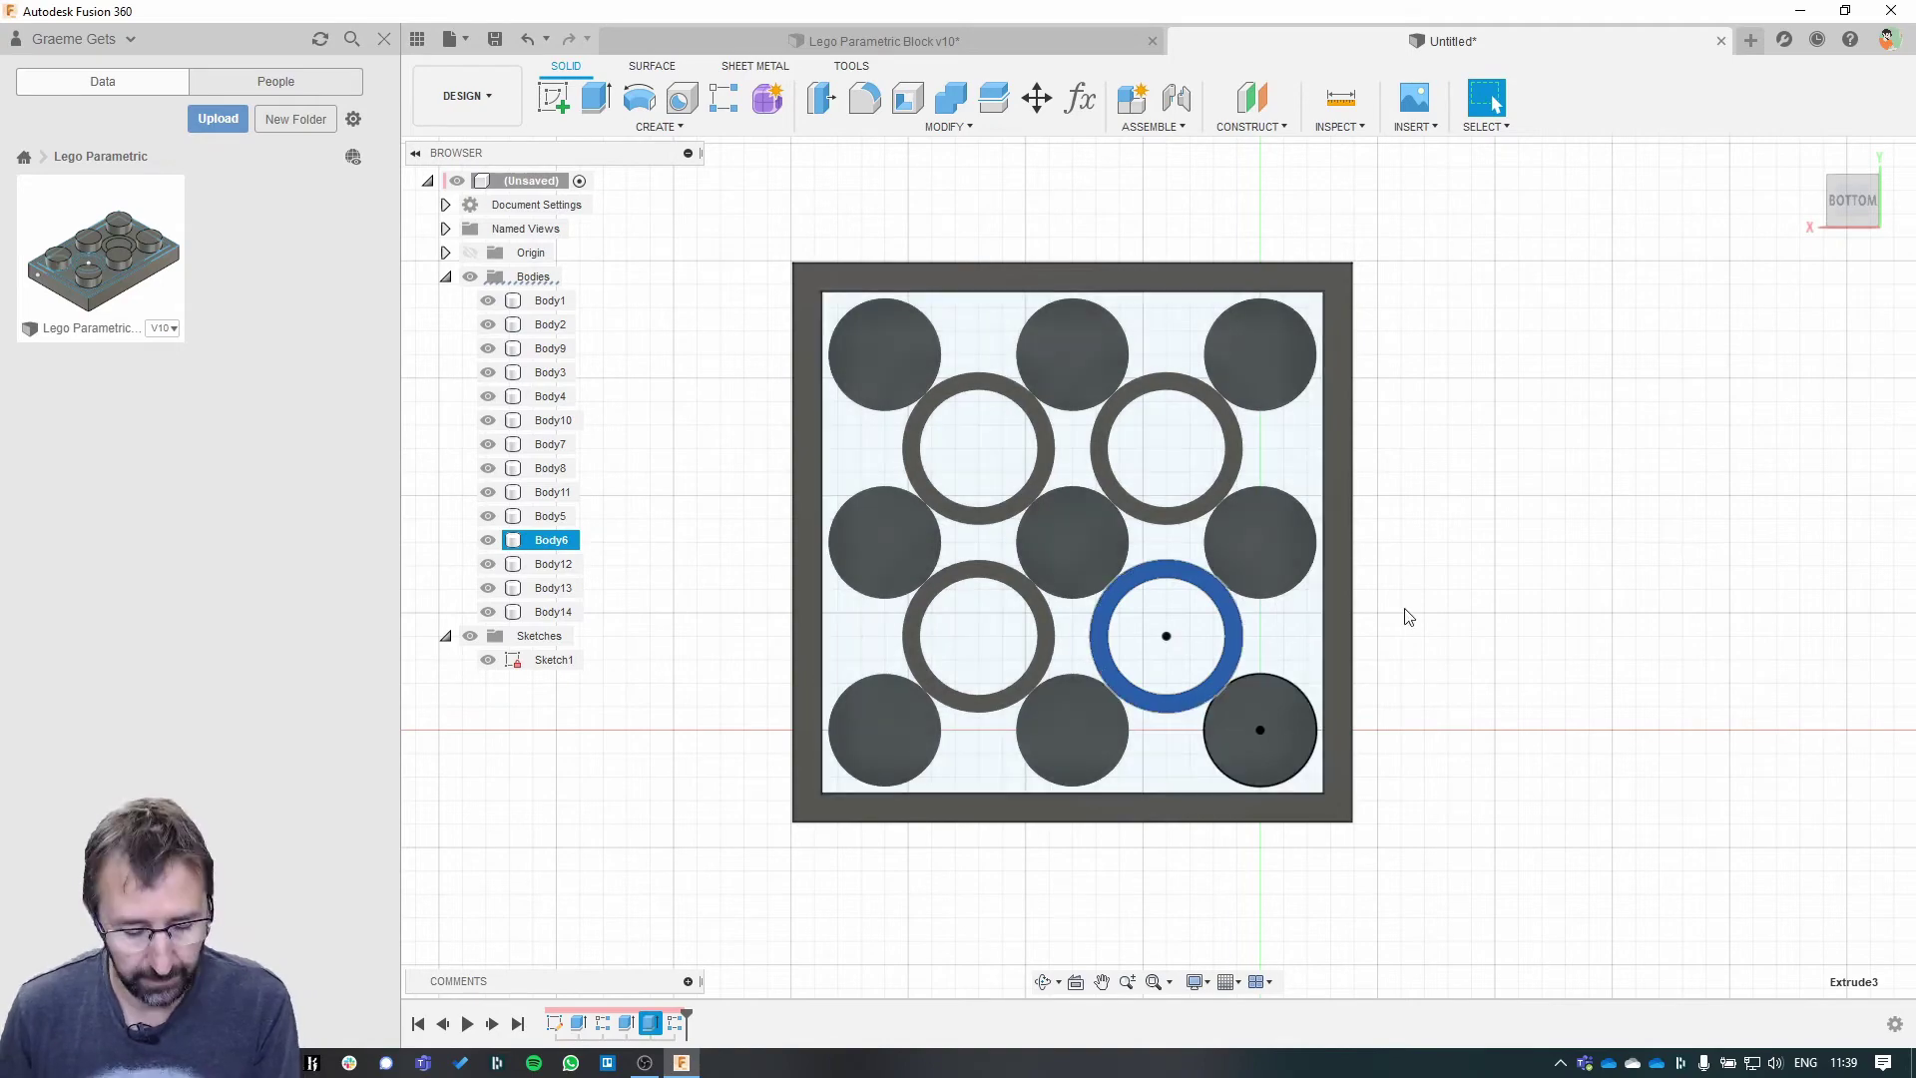
- Switch to the web browser and examine the underside dimensions on the LEGO brick reference drawing, including the small ribs on the inner walls
shift+middle_drag(1408, 616, 1357, 826)
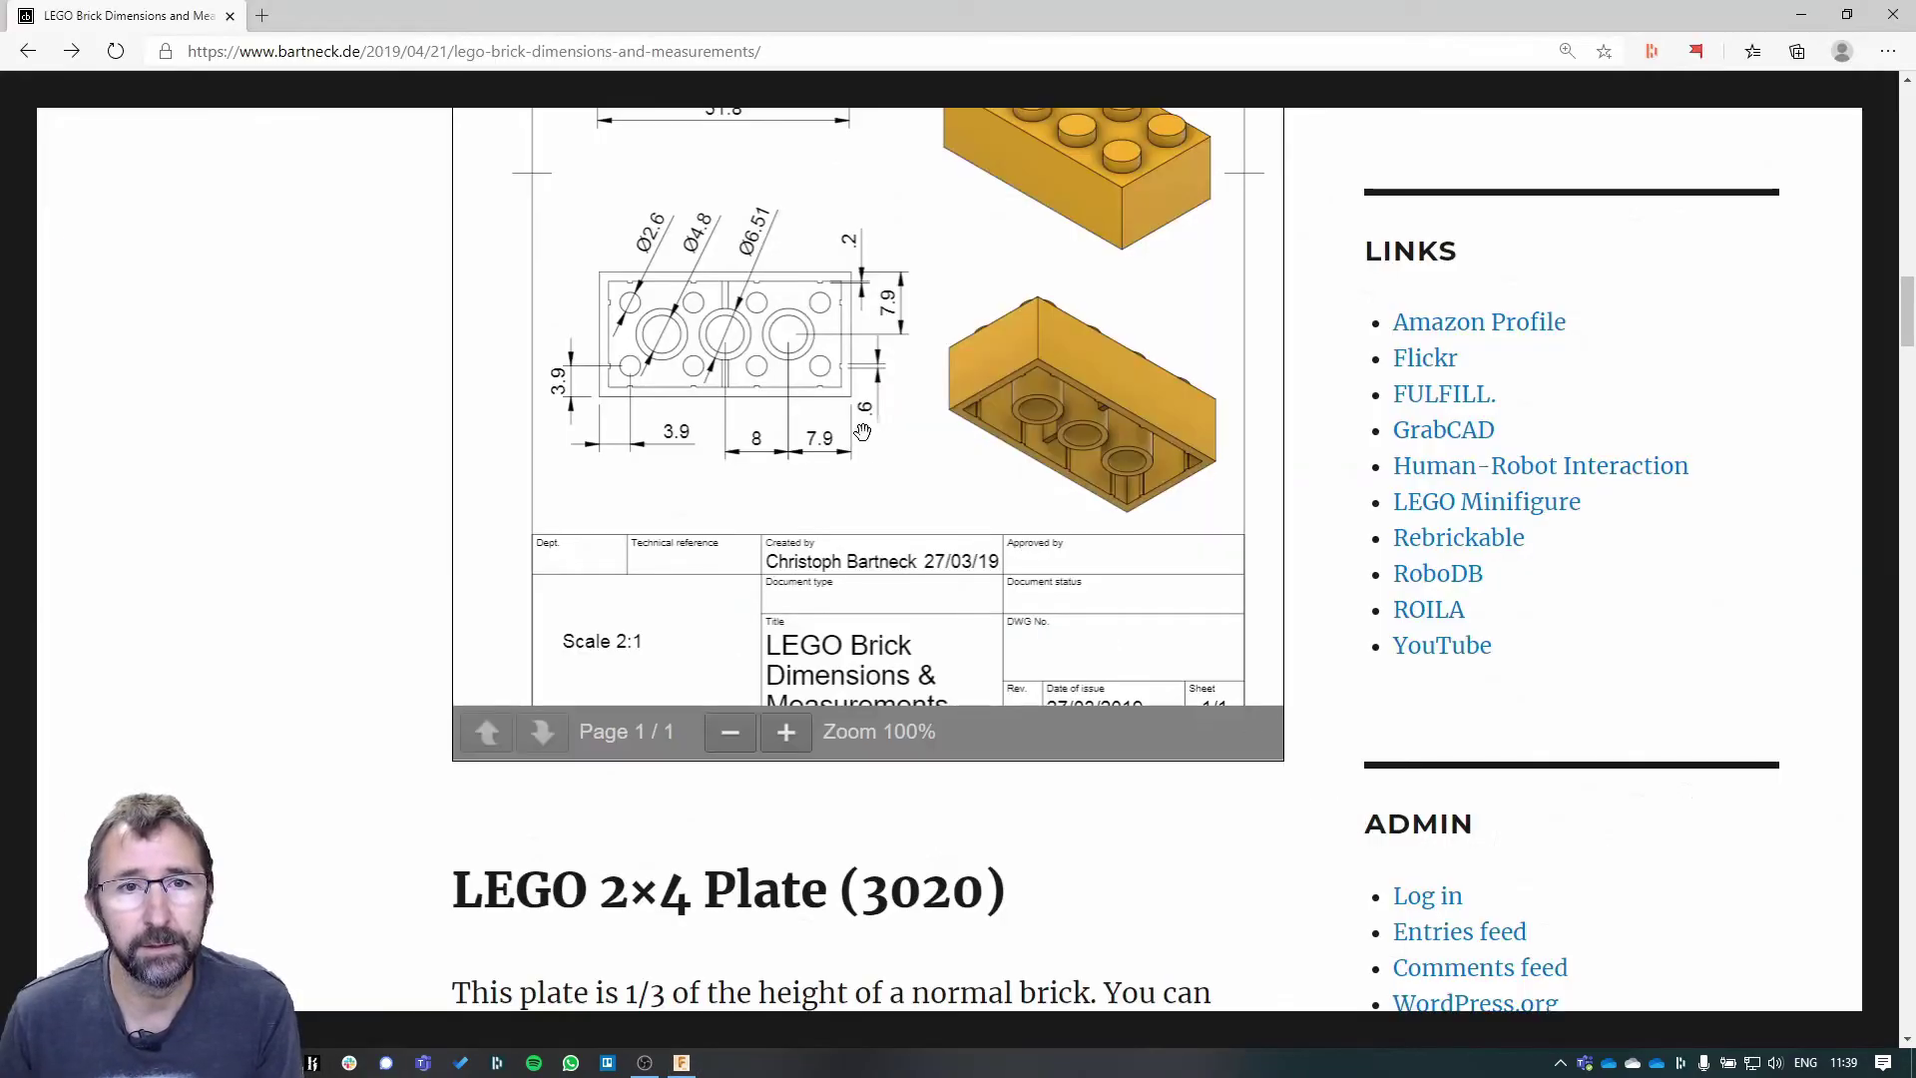
scroll(862, 431, up, 4)
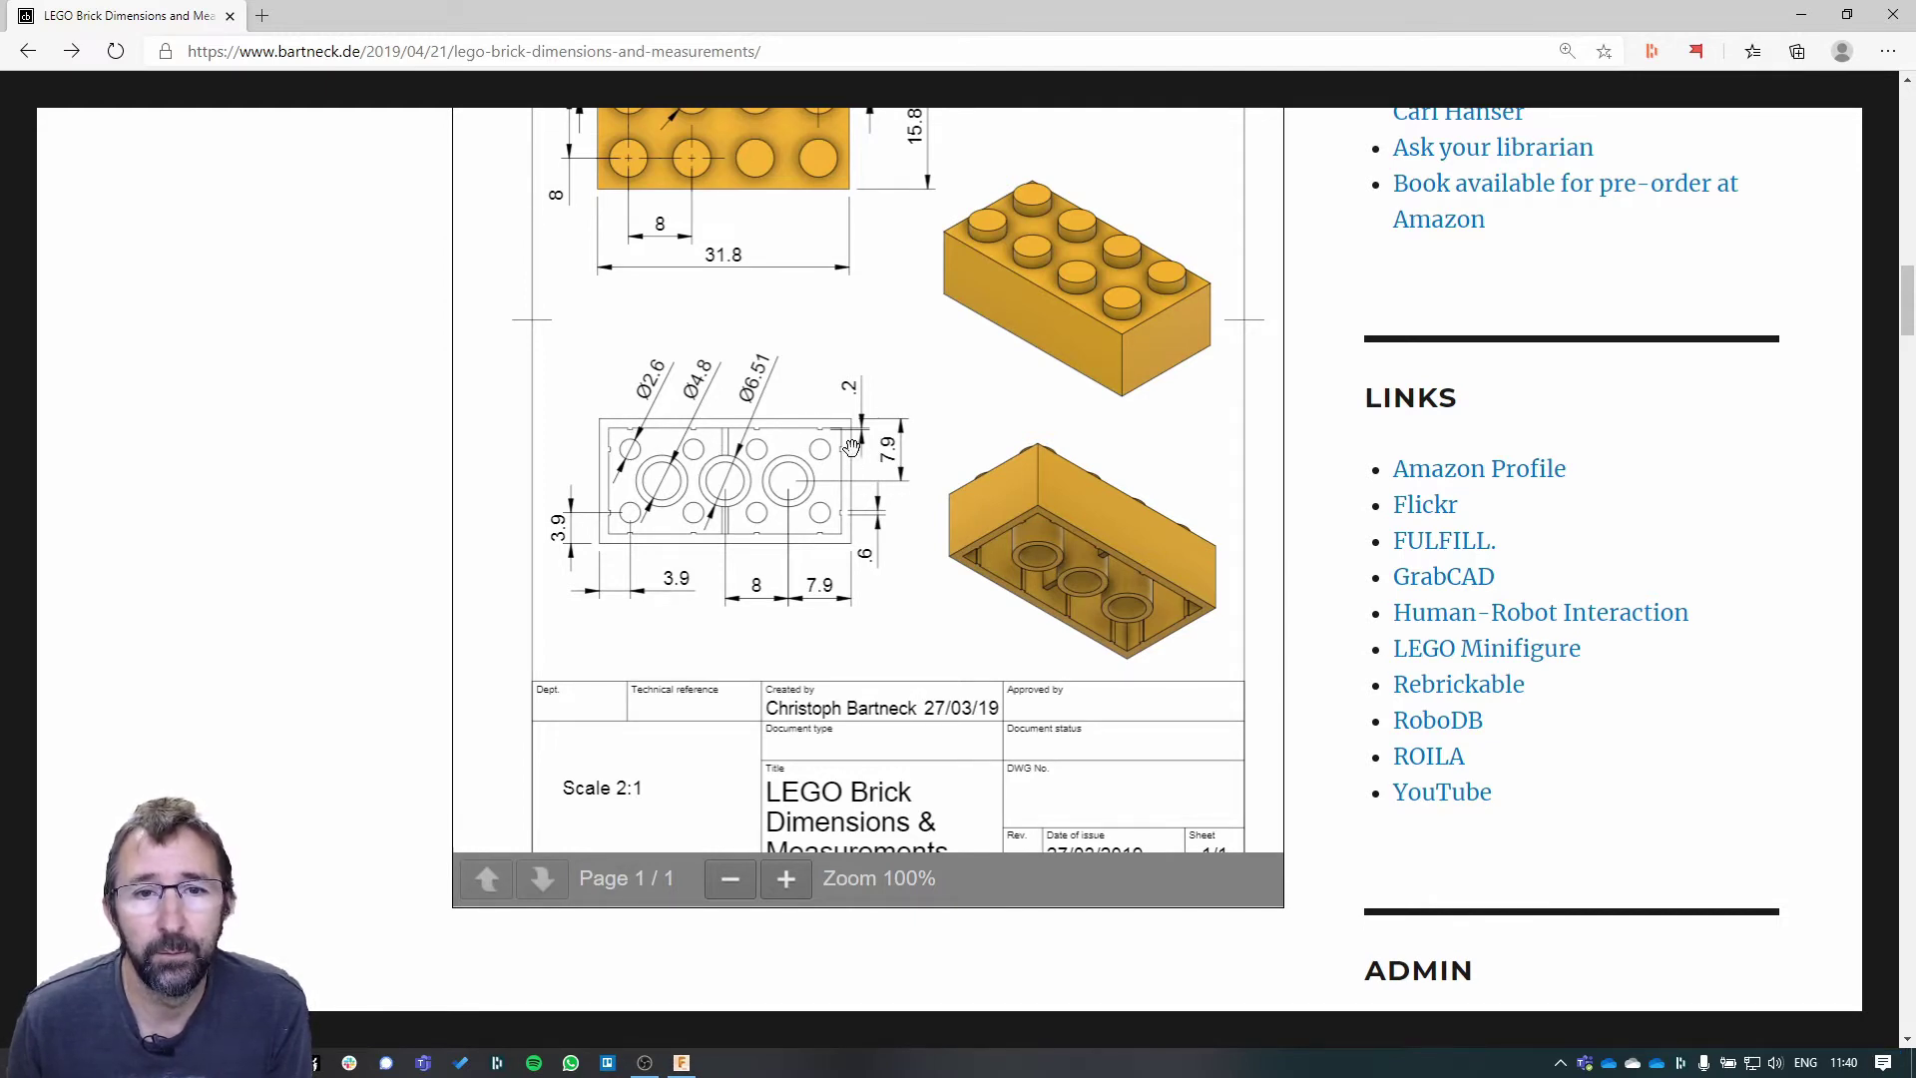
scroll(851, 446, down, 2)
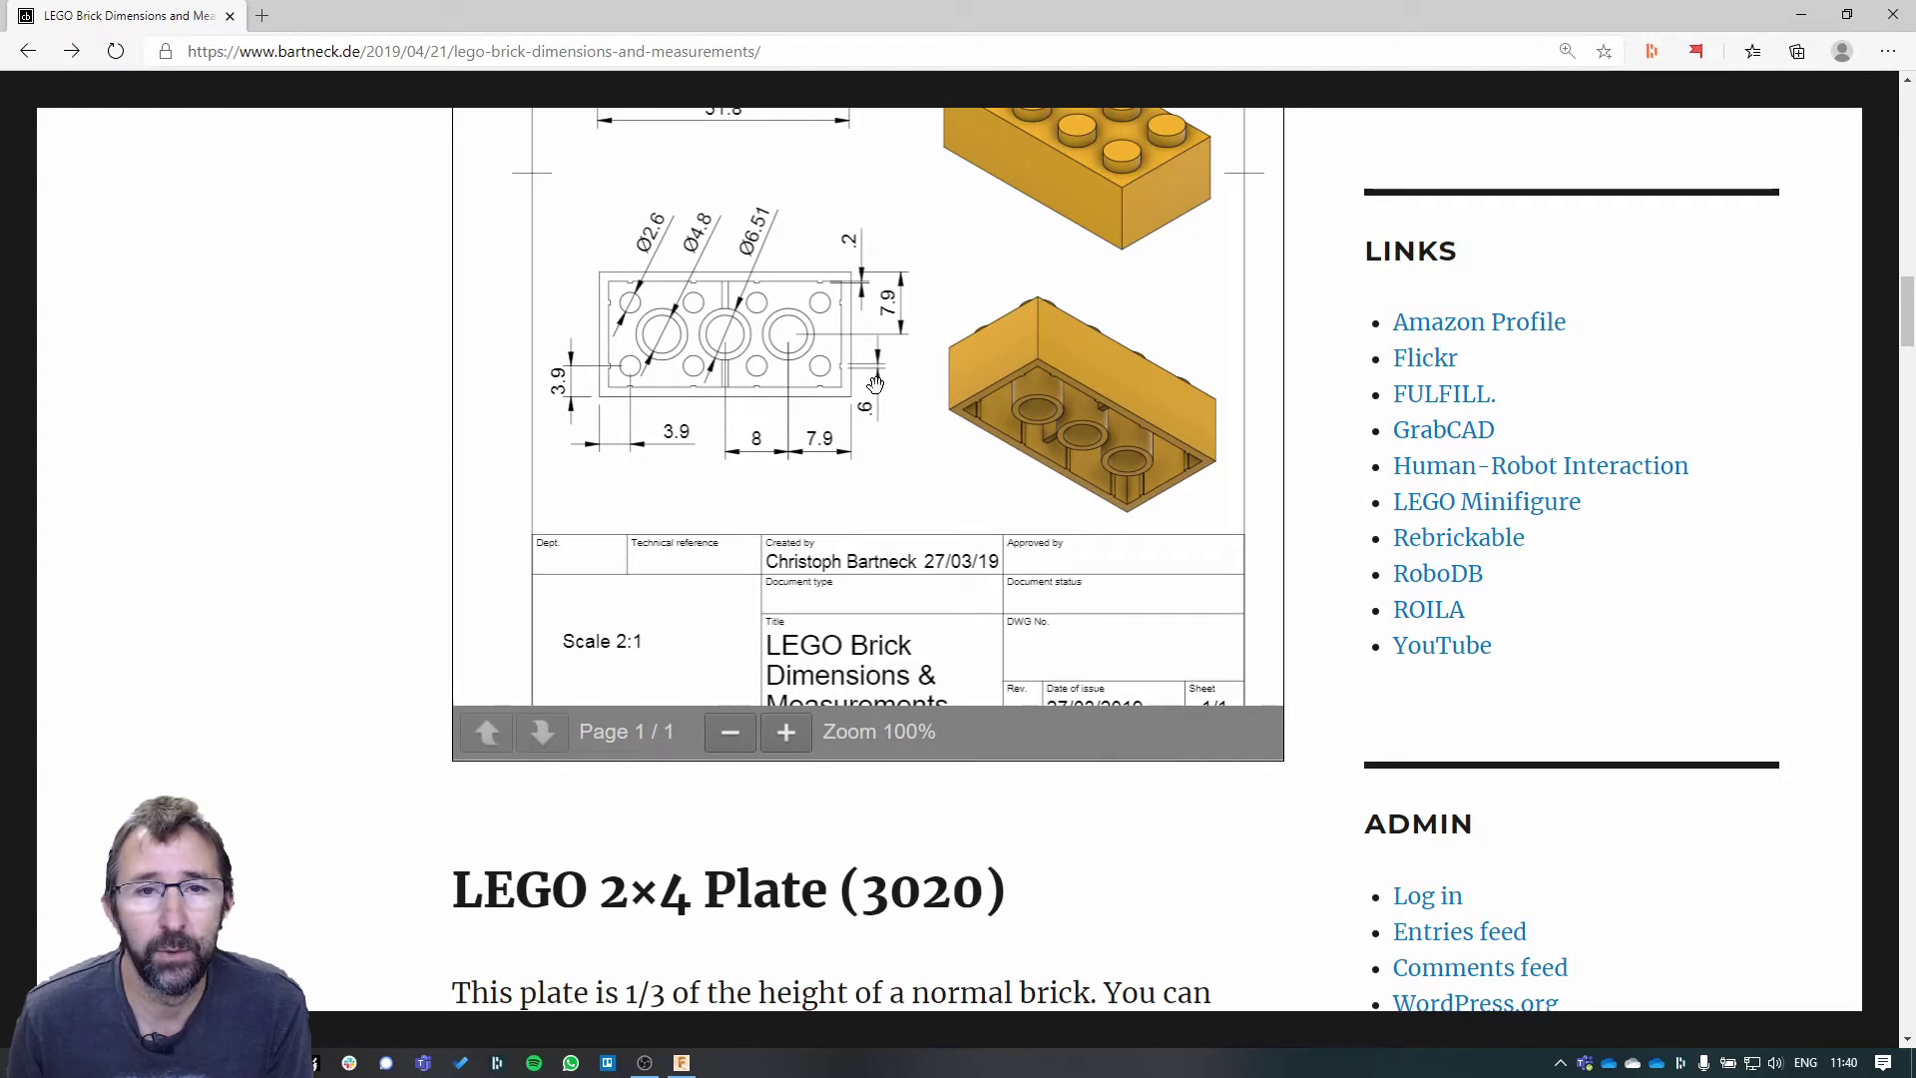
scroll(971, 431, up, 4)
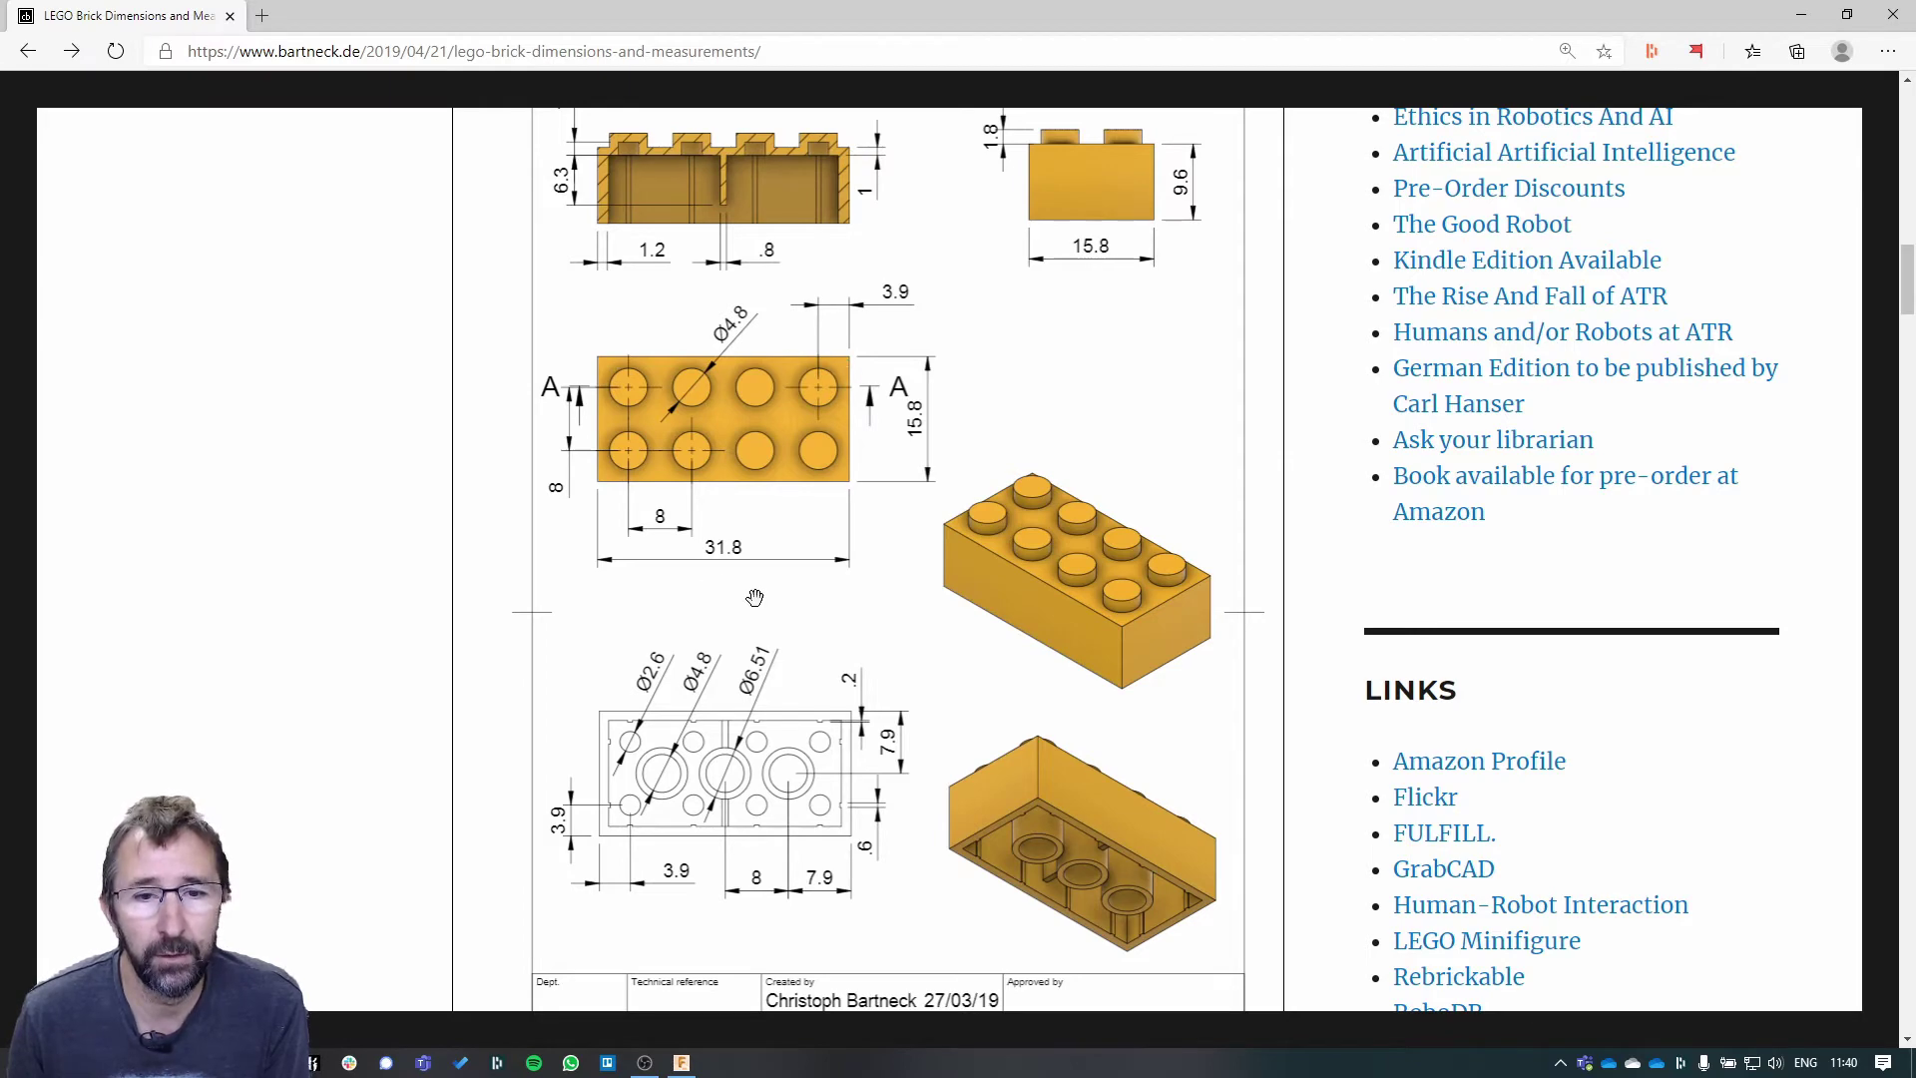
scroll(755, 597, down, 3)
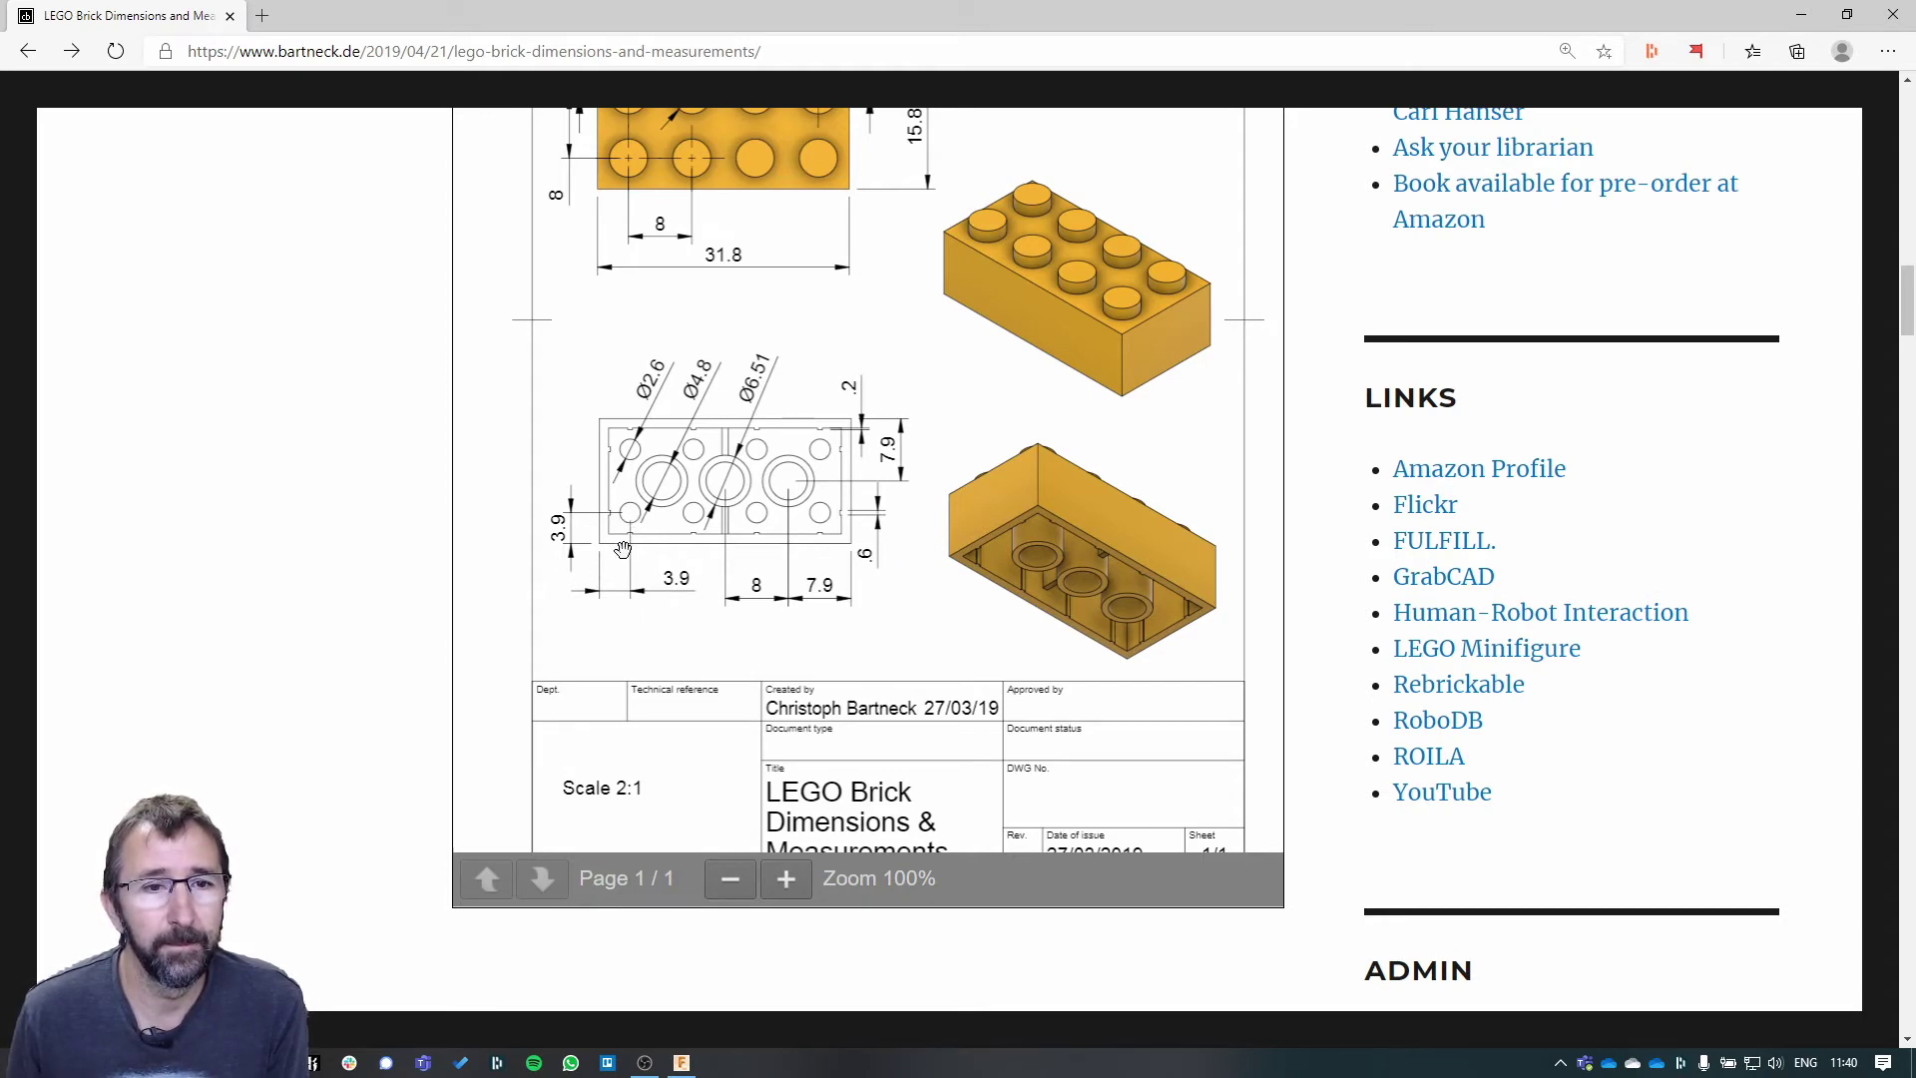
- Switch back to Fusion 360, open the plate's base sketch for editing and orient the view squarely to the top
key(alt+Tab)
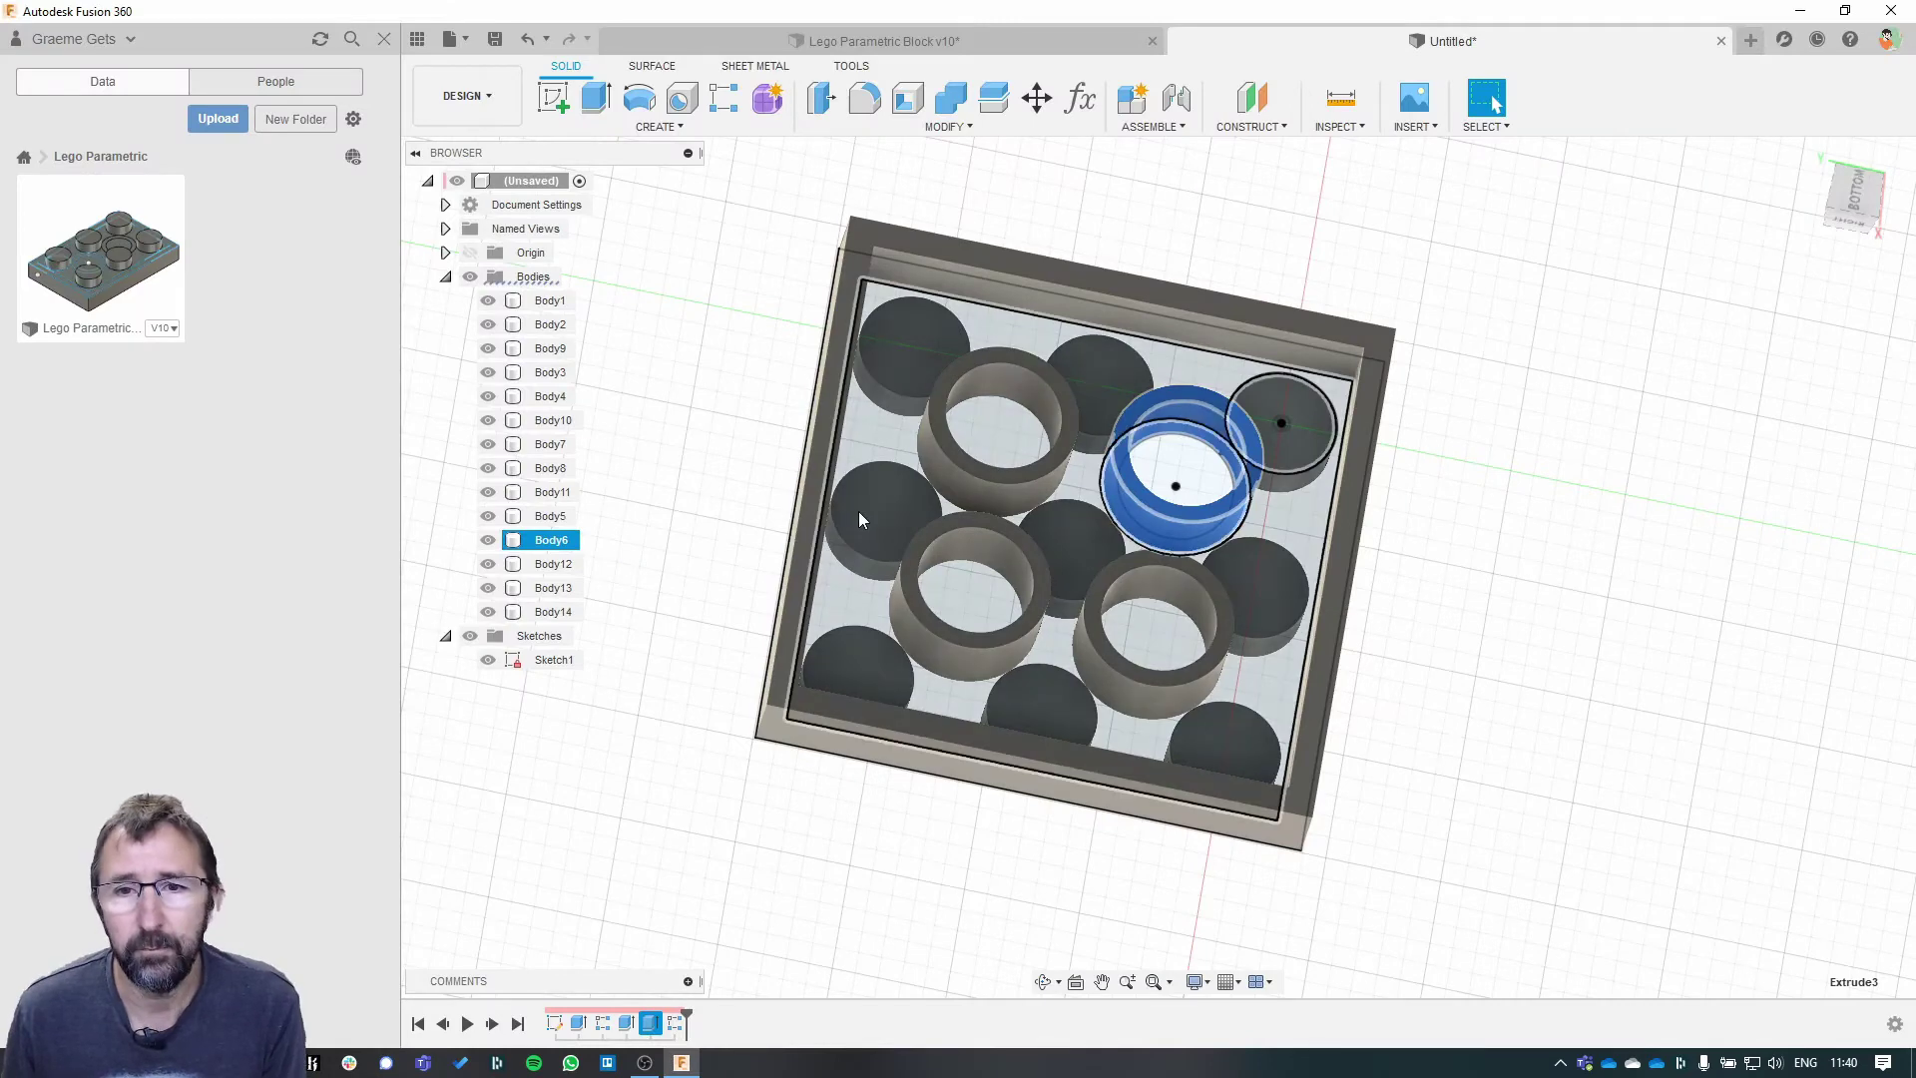
click(553, 1023)
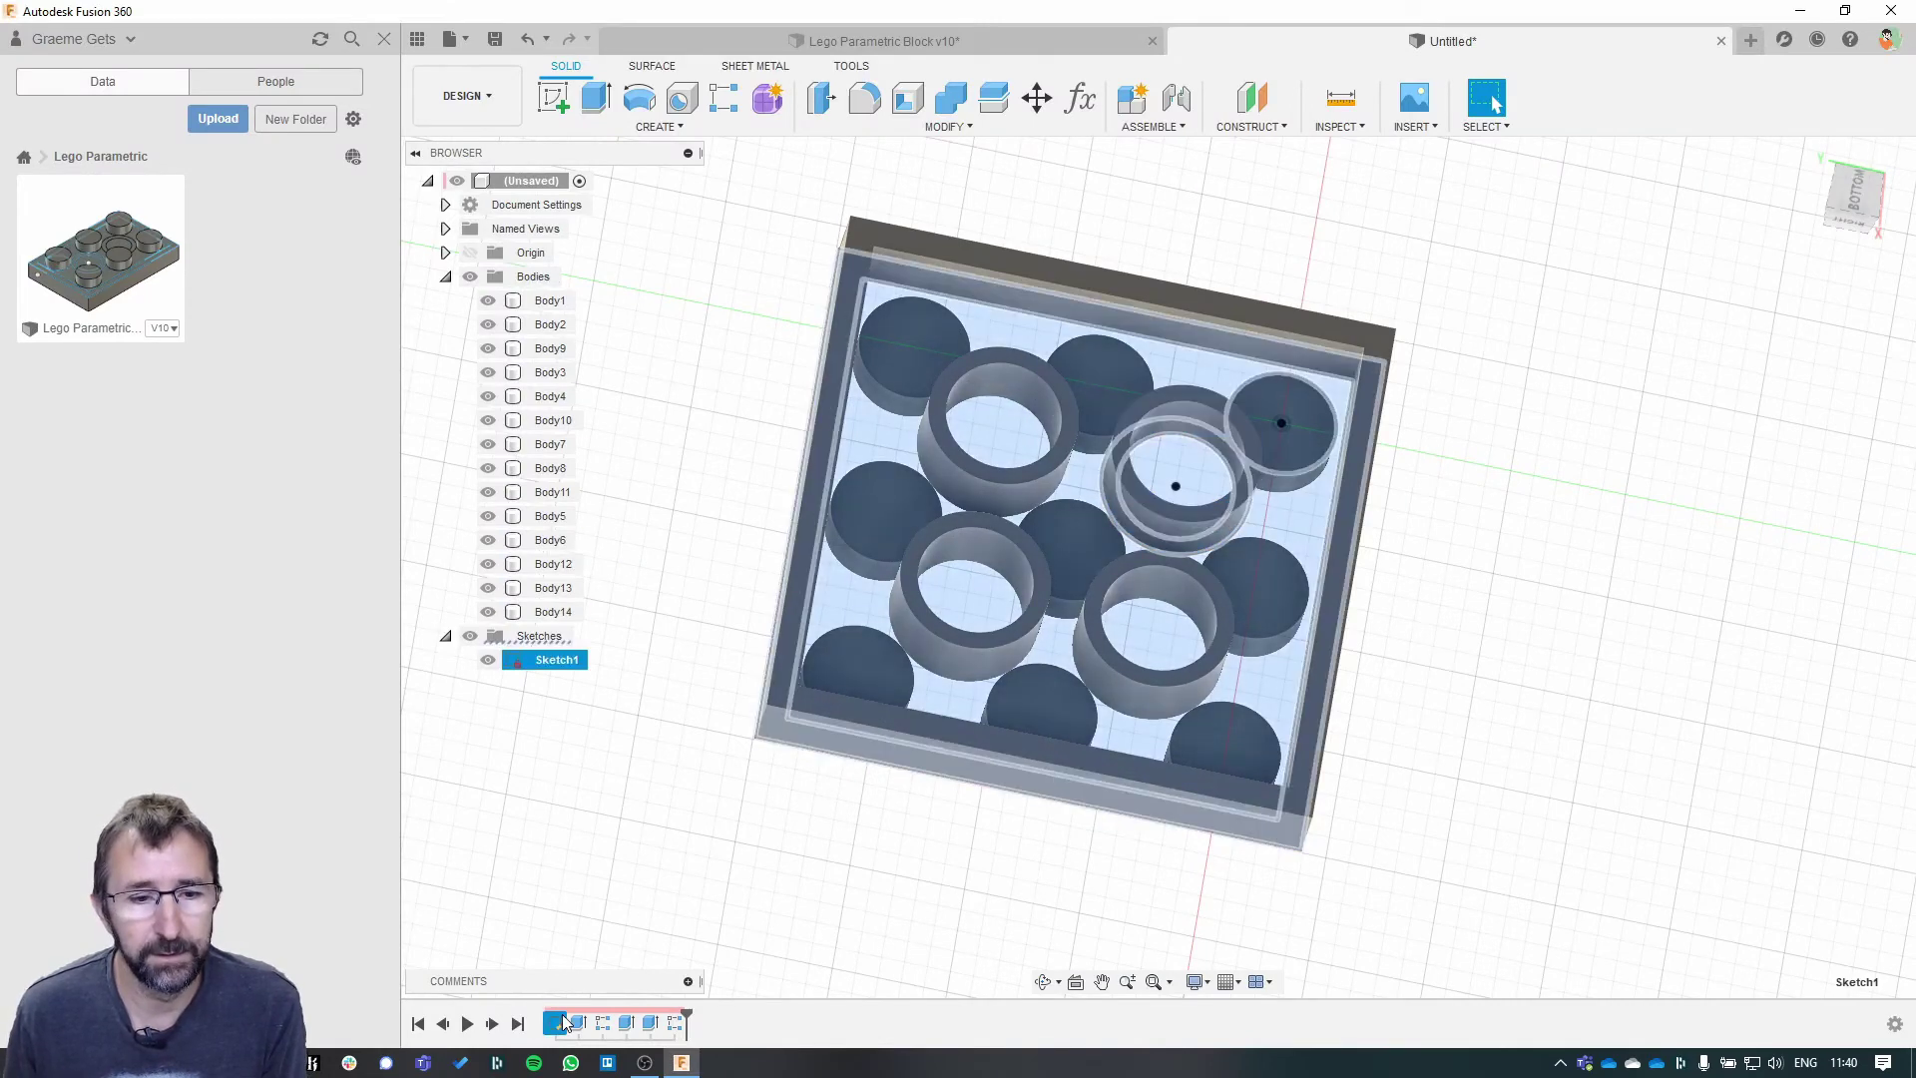
right_click(554, 1024)
click(624, 808)
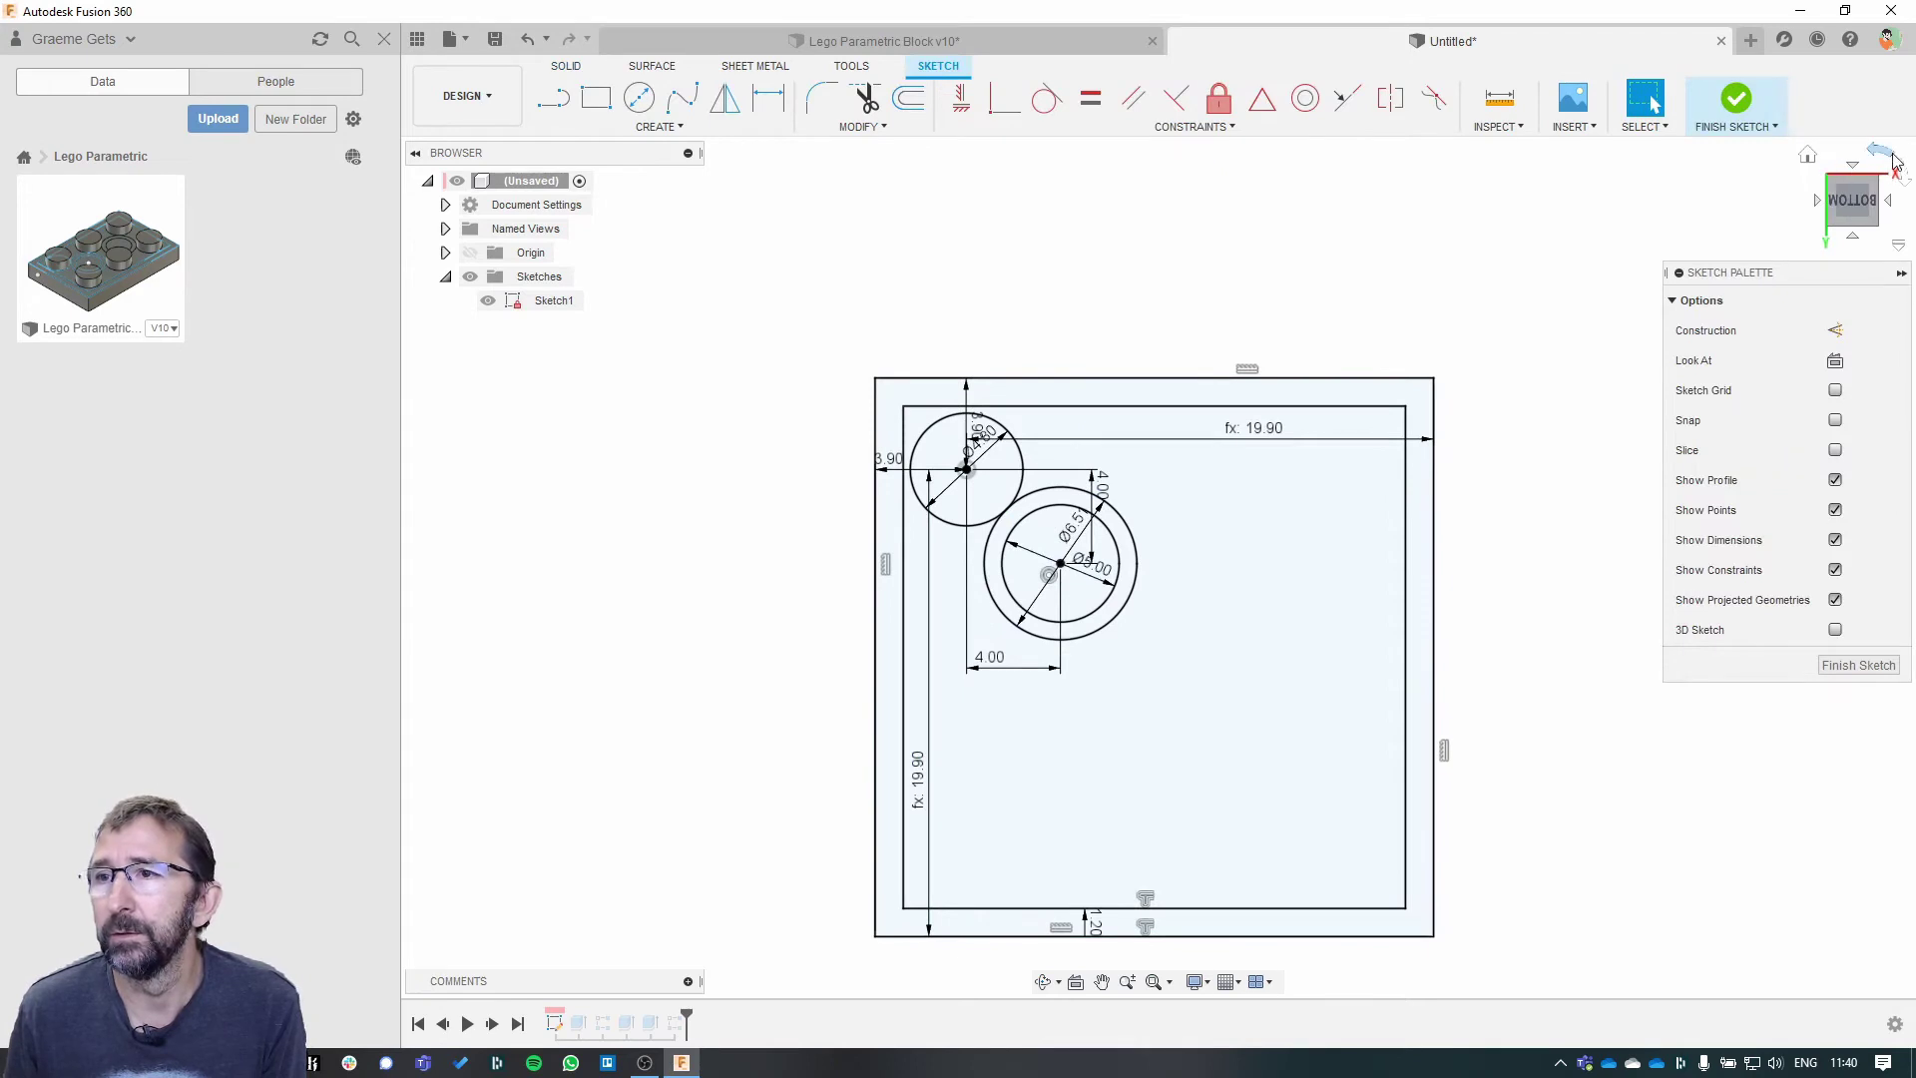
click(1876, 156)
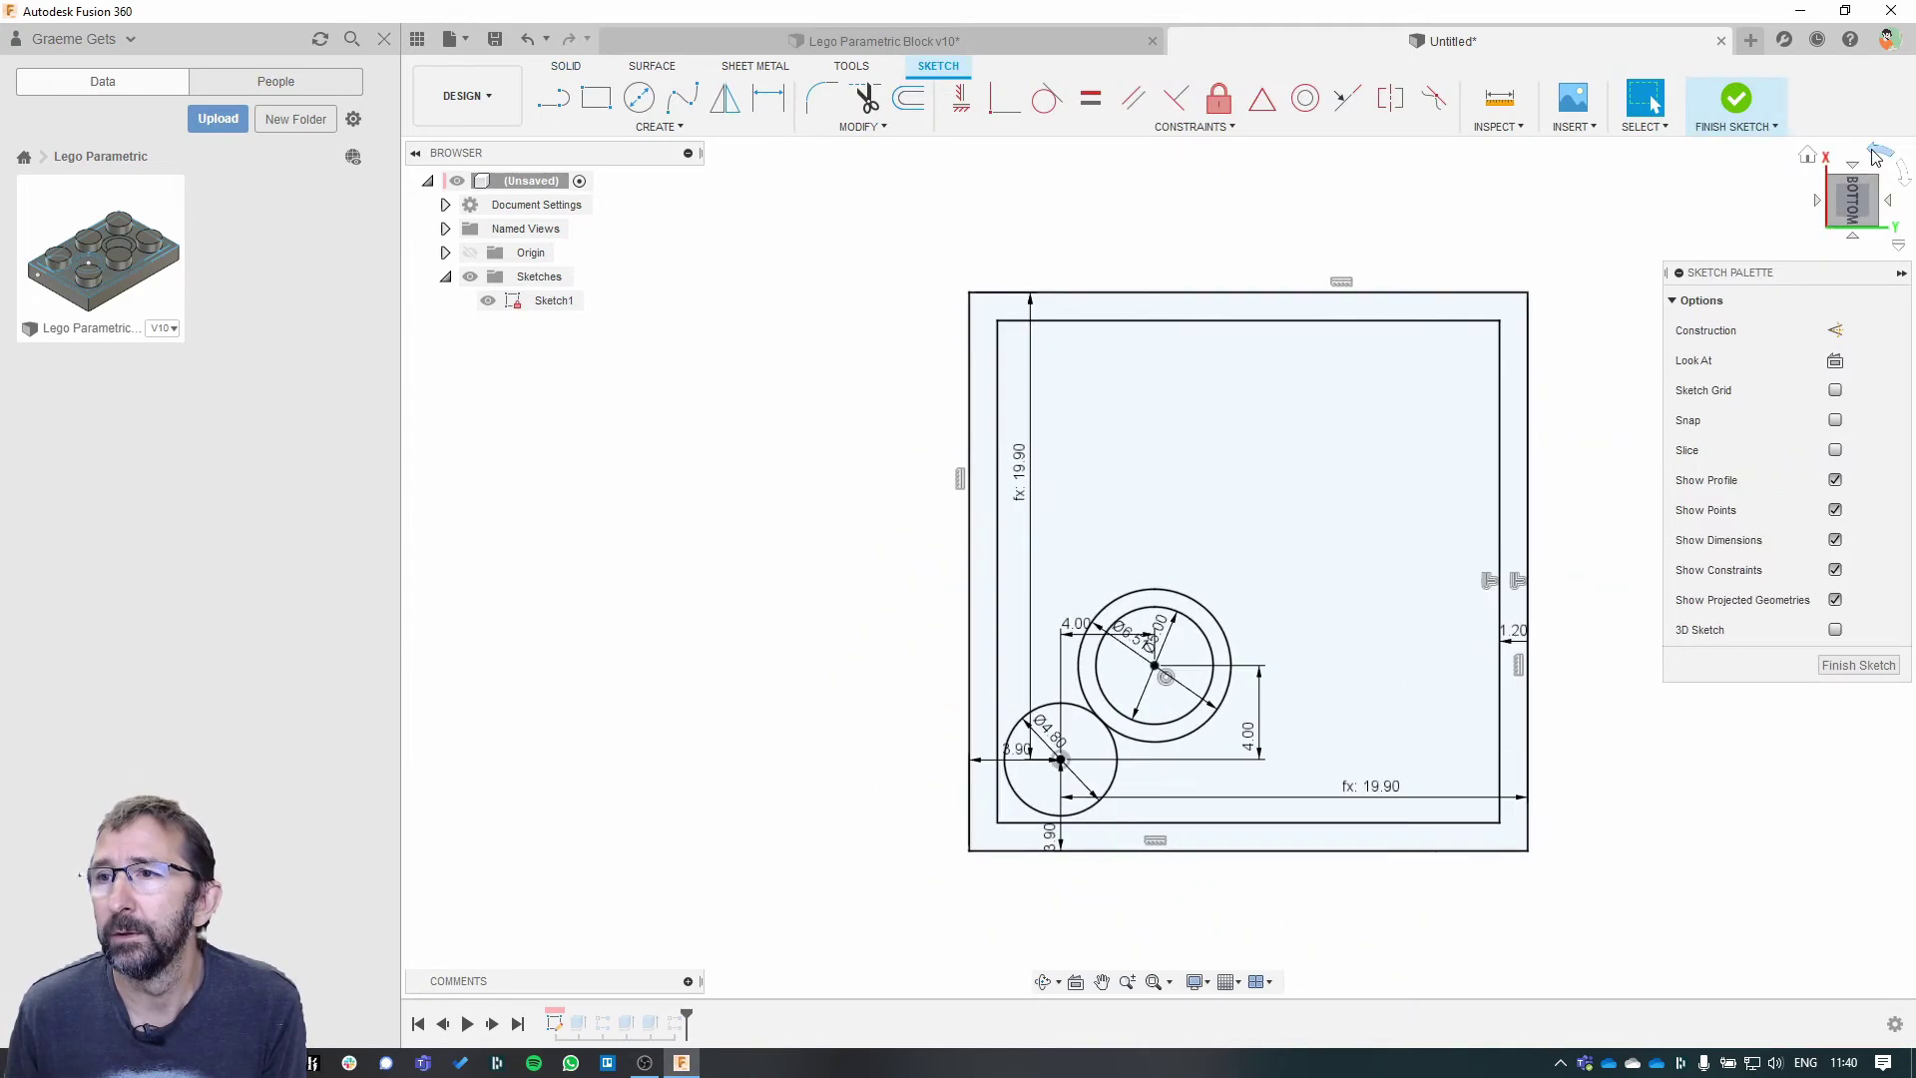
click(1876, 156)
shift+middle_drag(1154, 560, 1227, 569)
click(1862, 198)
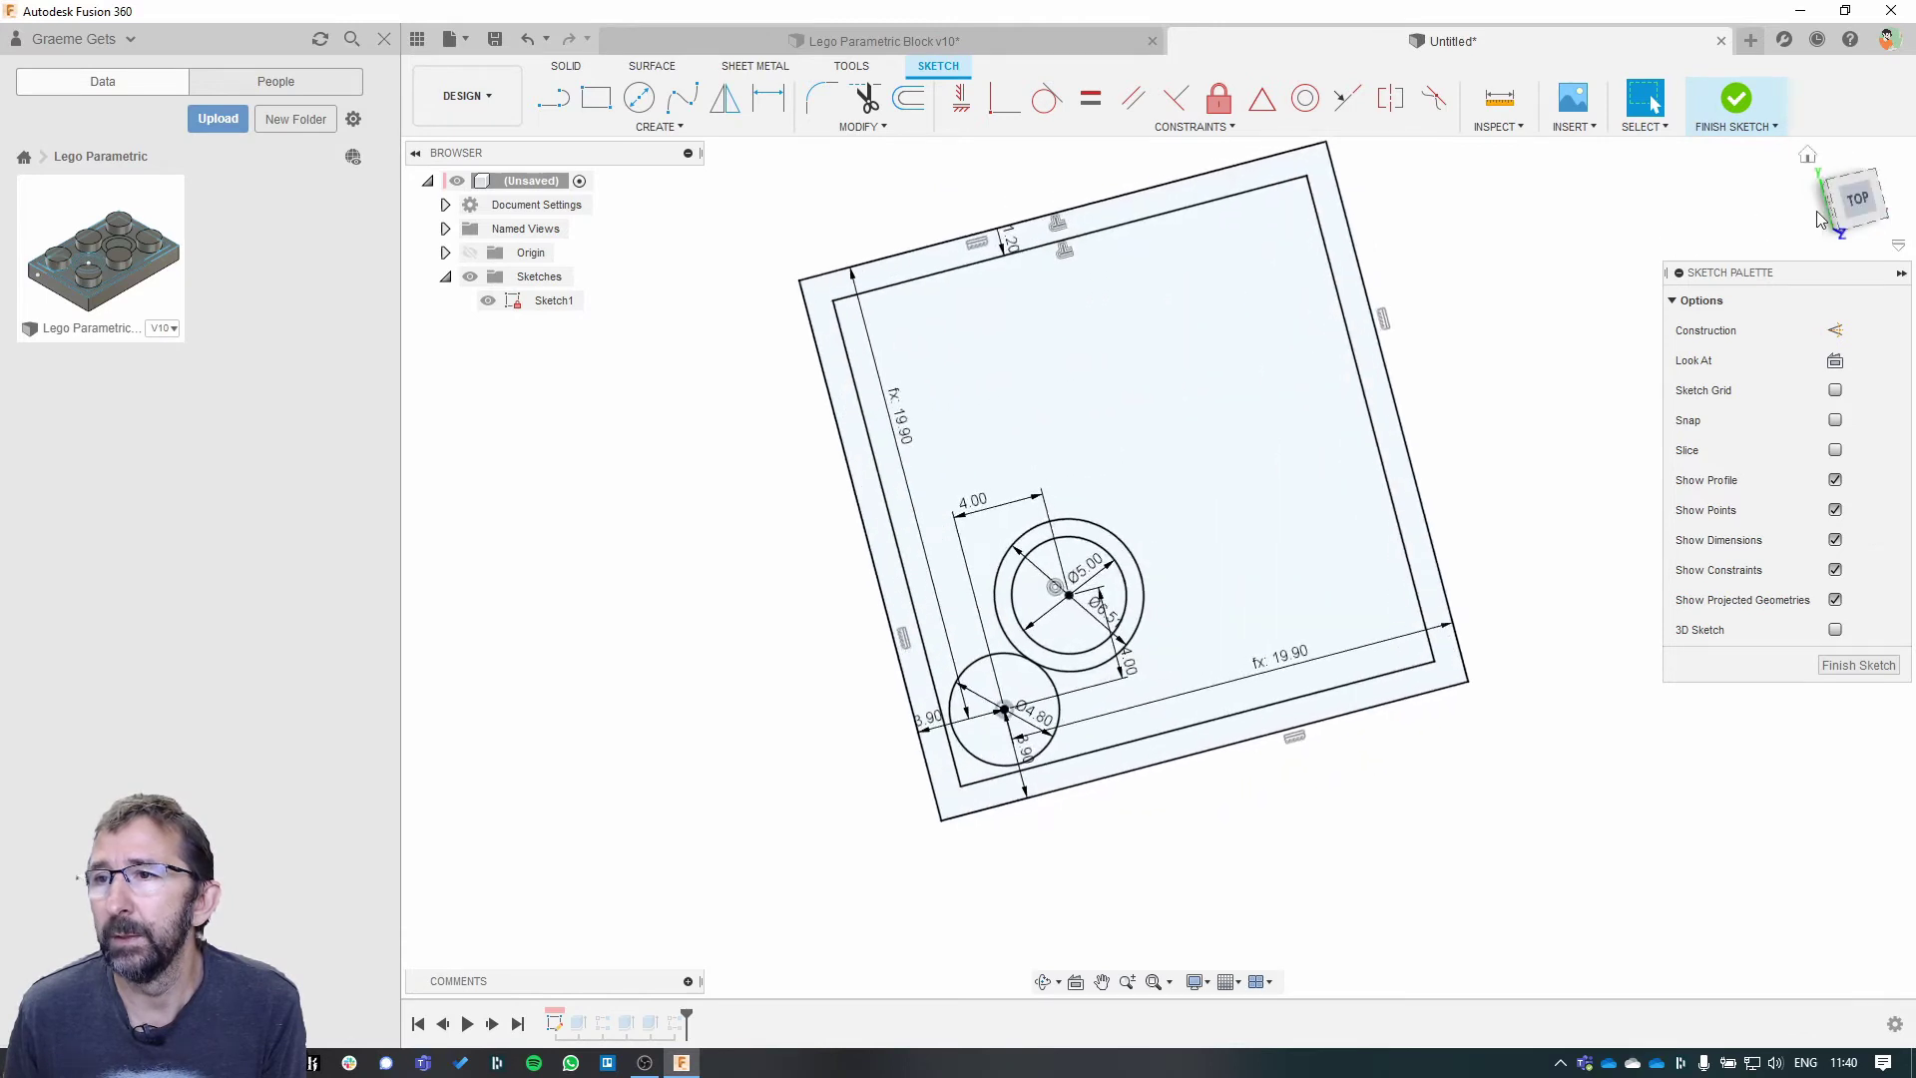
- Draw a rectangle 0.3 mm wide and 0.6 mm high outside the plate outline, beside the stud circle
scroll(920, 637, up, 4)
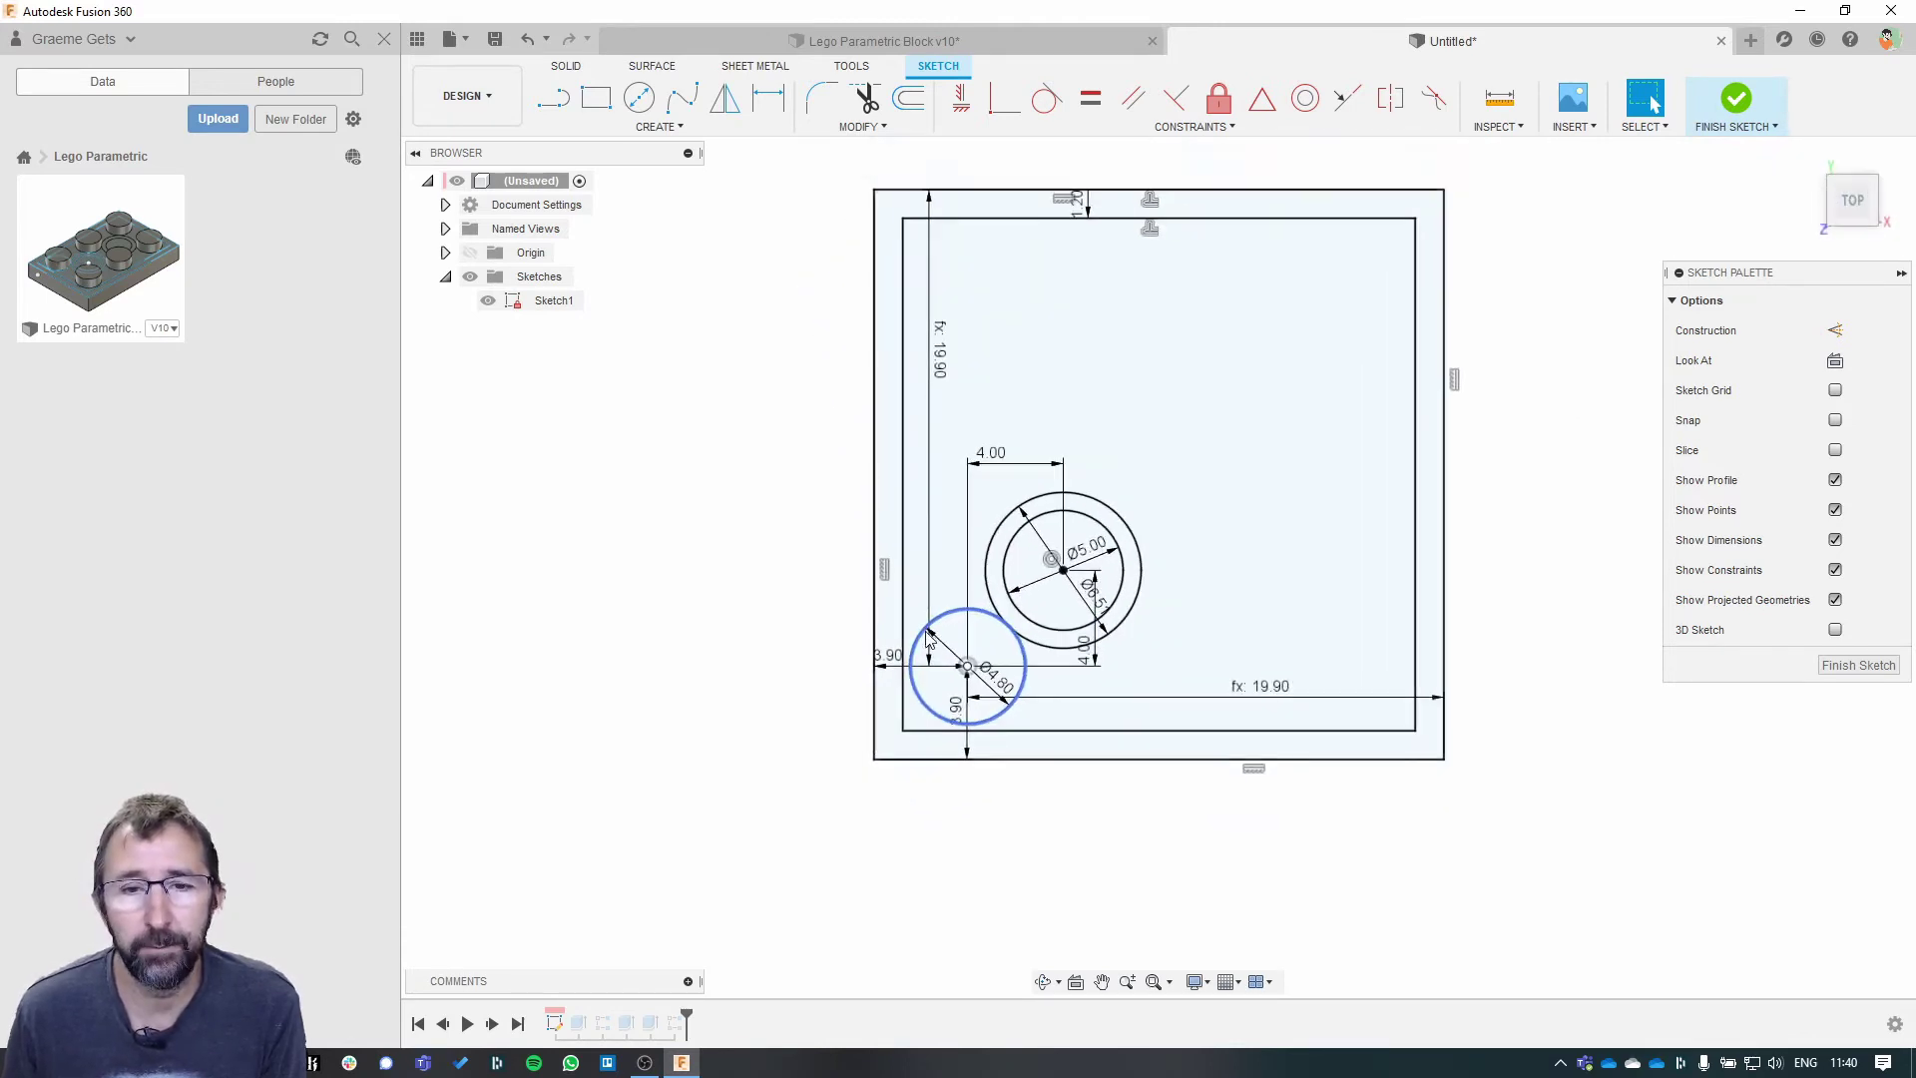
click(596, 97)
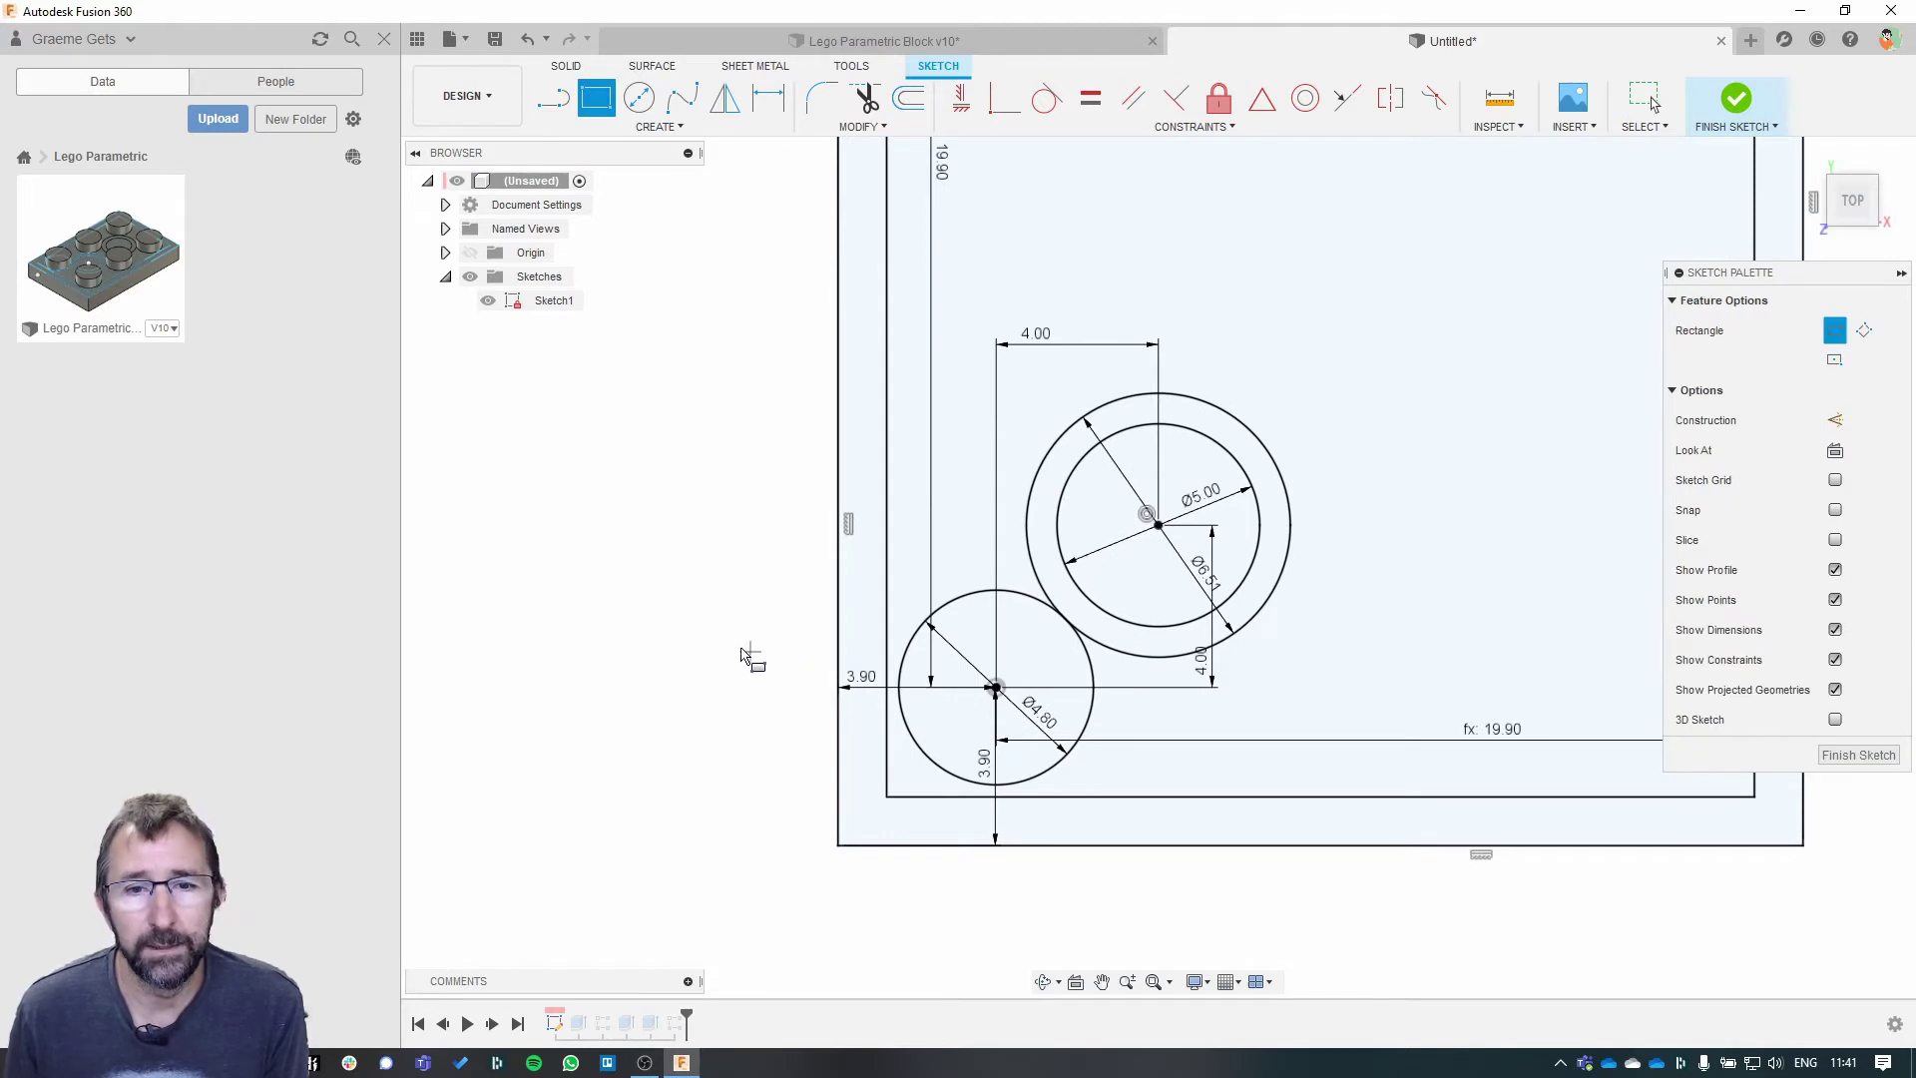
click(732, 642)
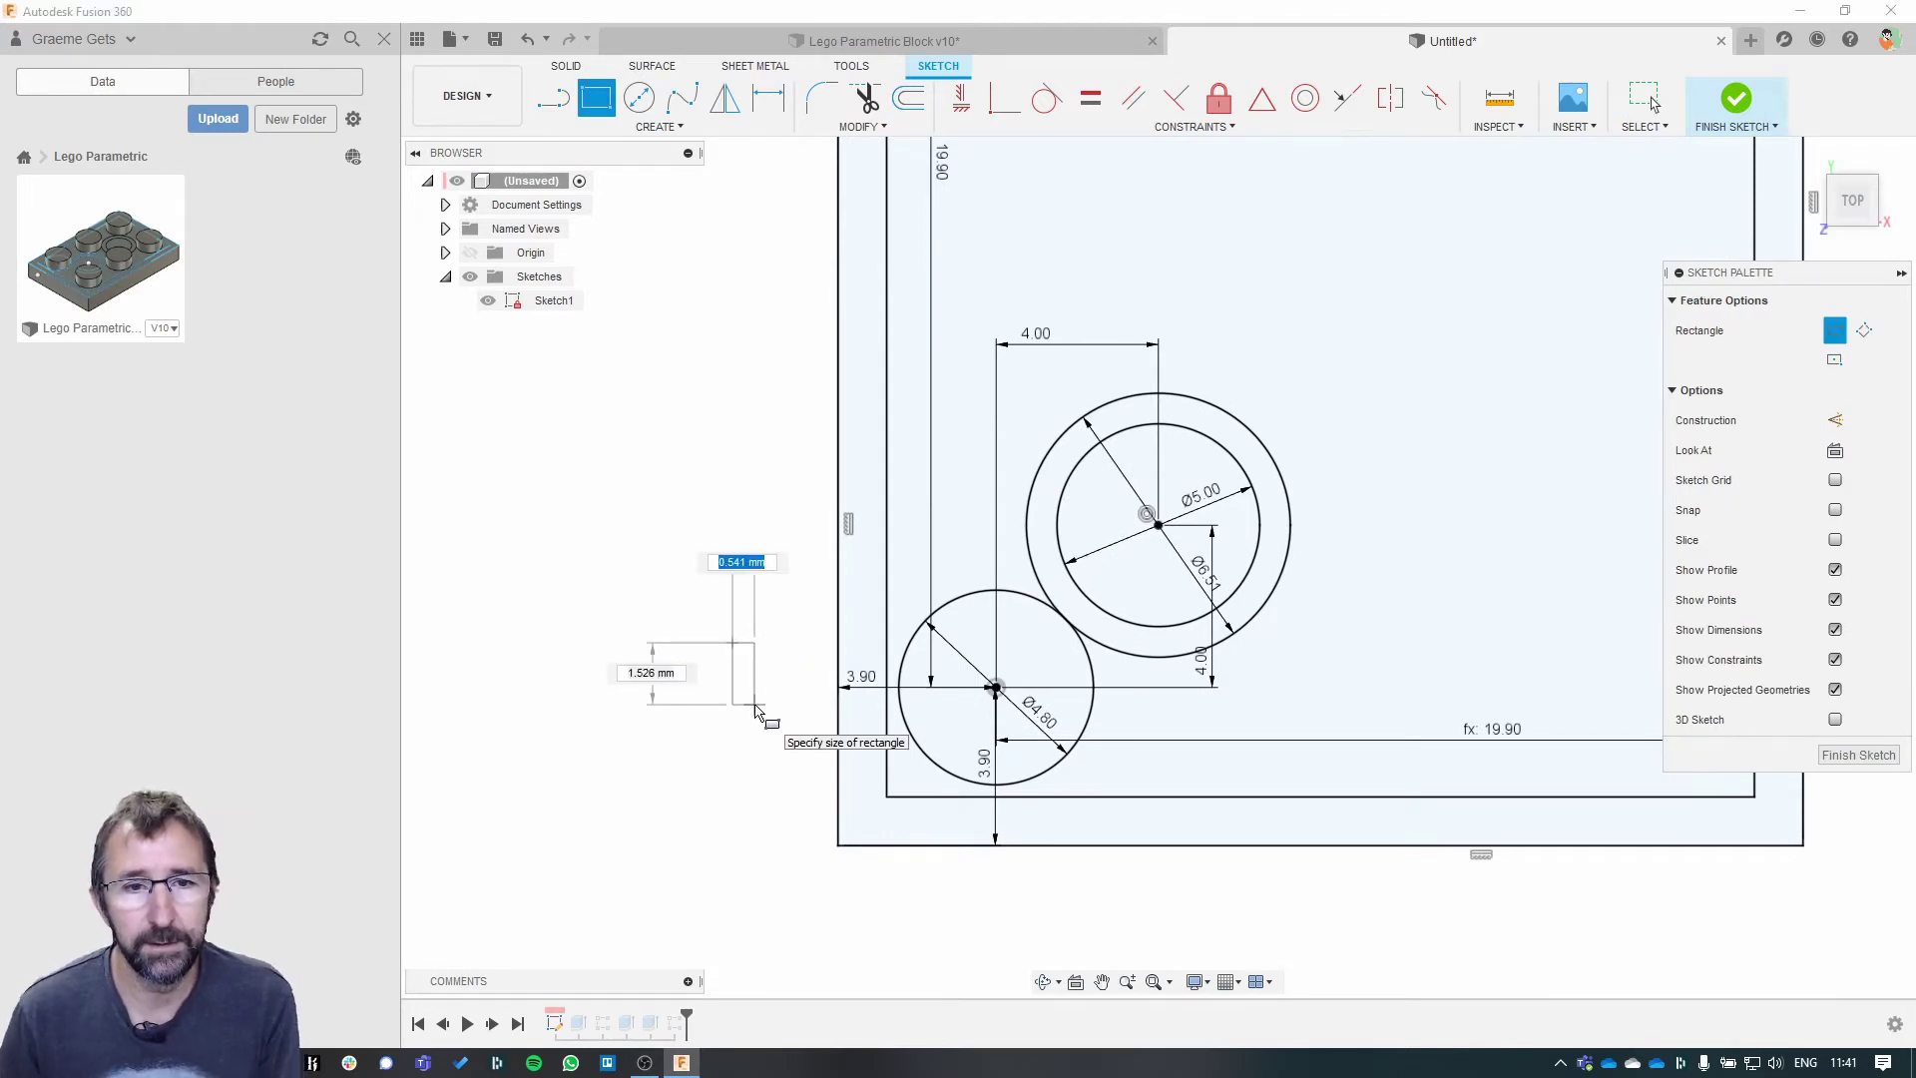
key(BackSpace)
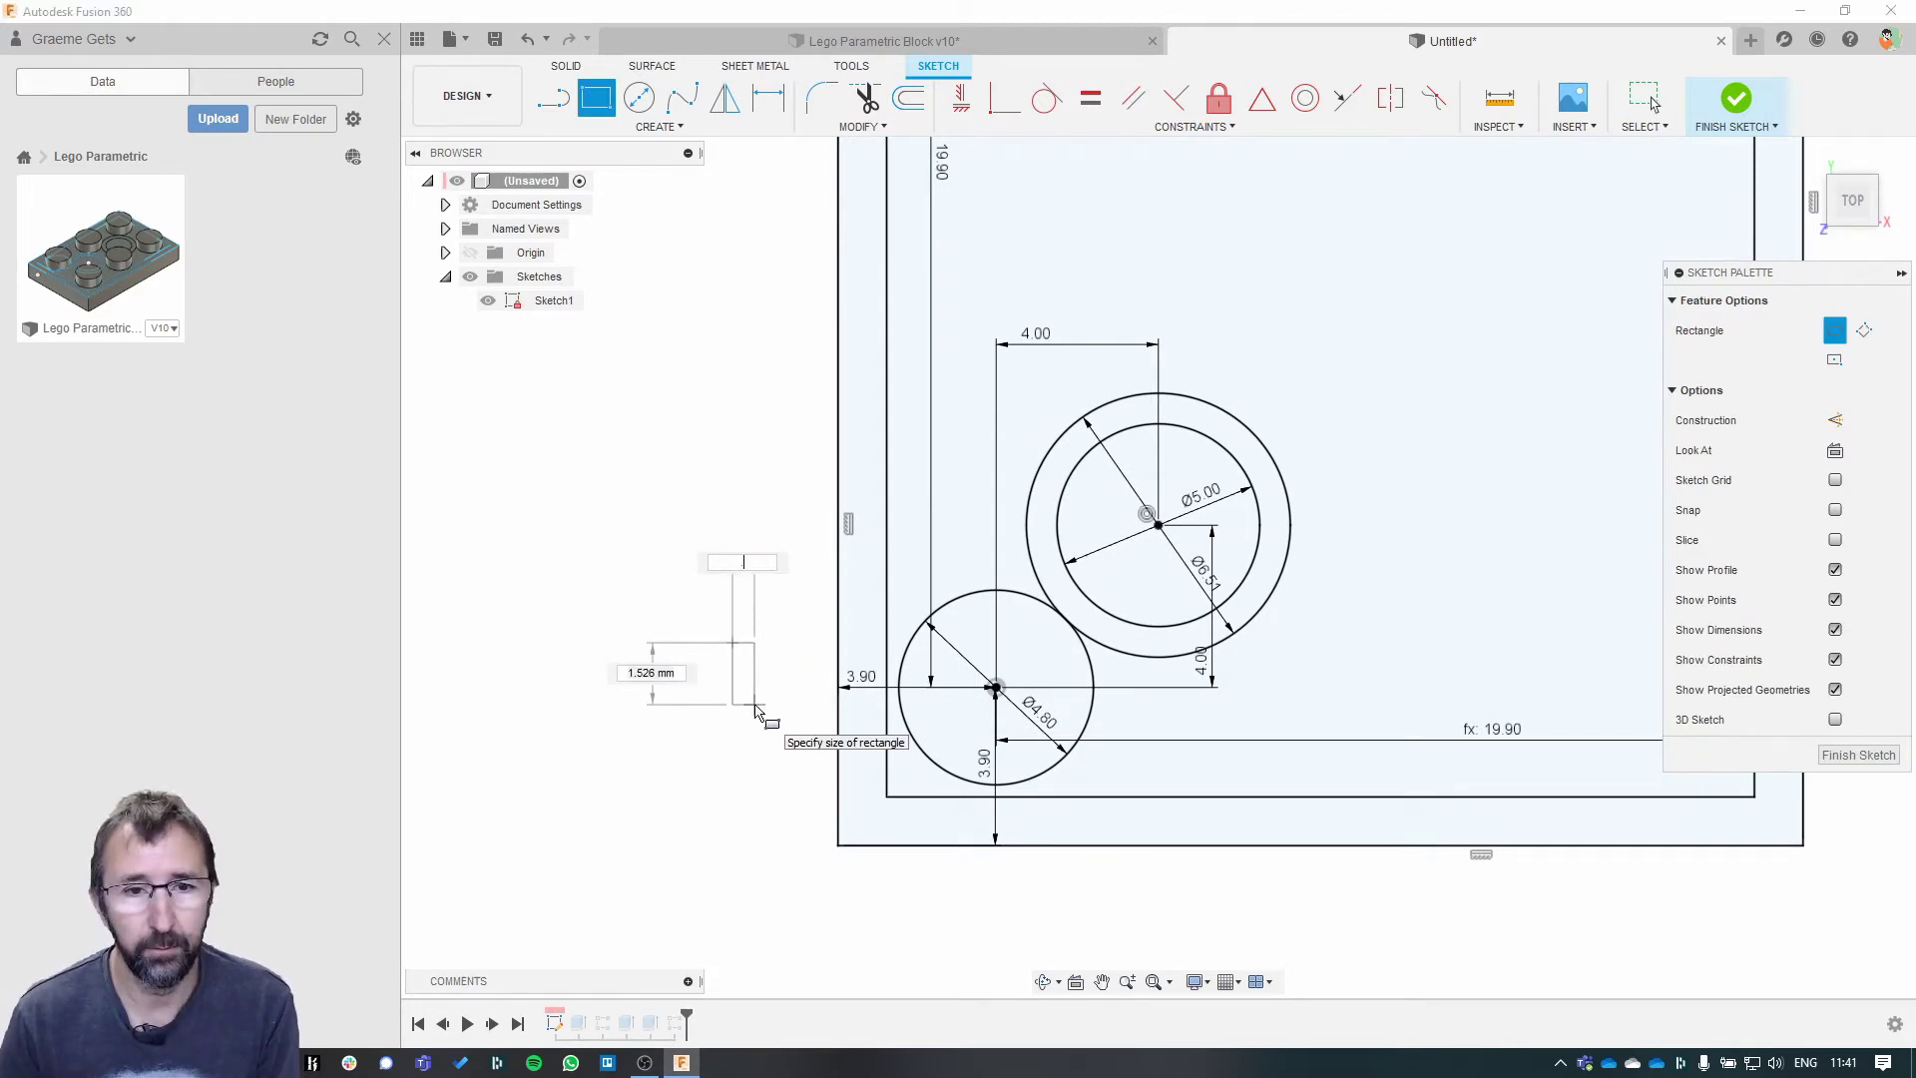
text(.3)
key(Tab)
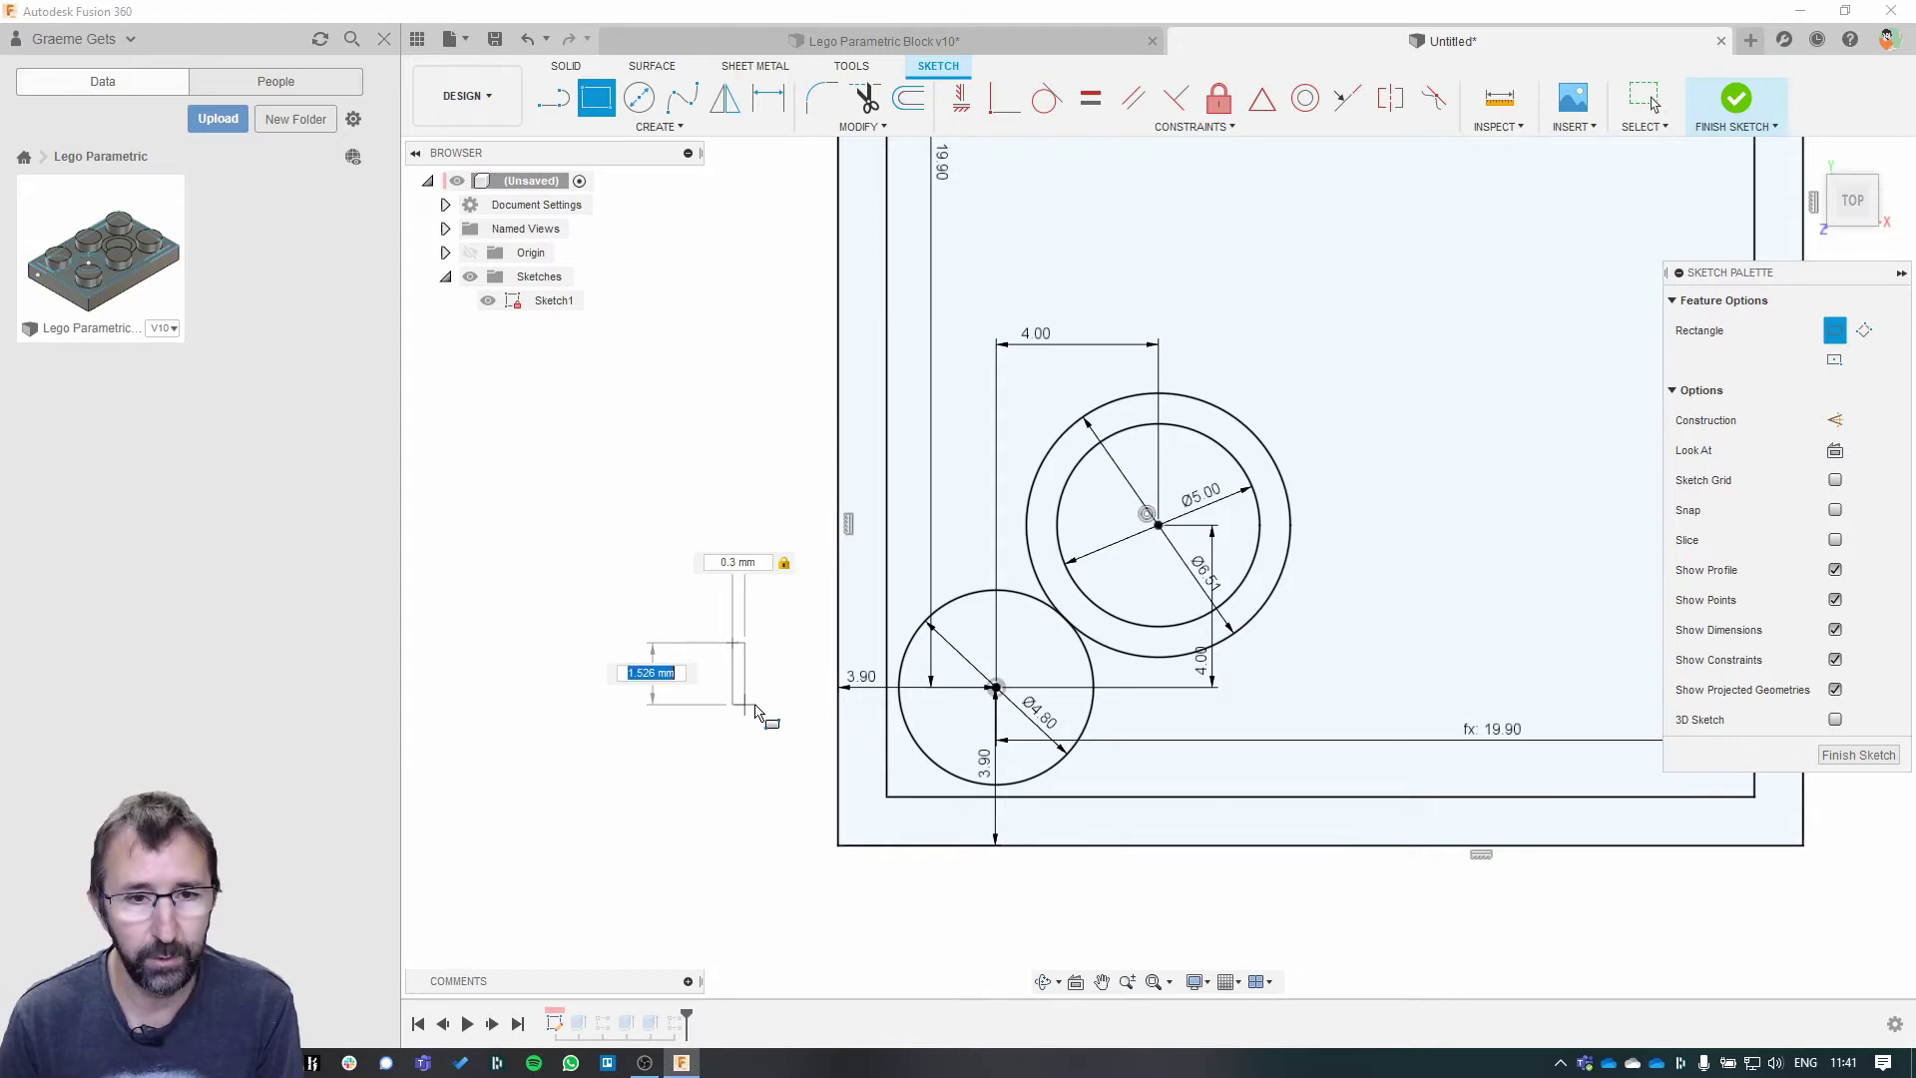
key(BackSpace)
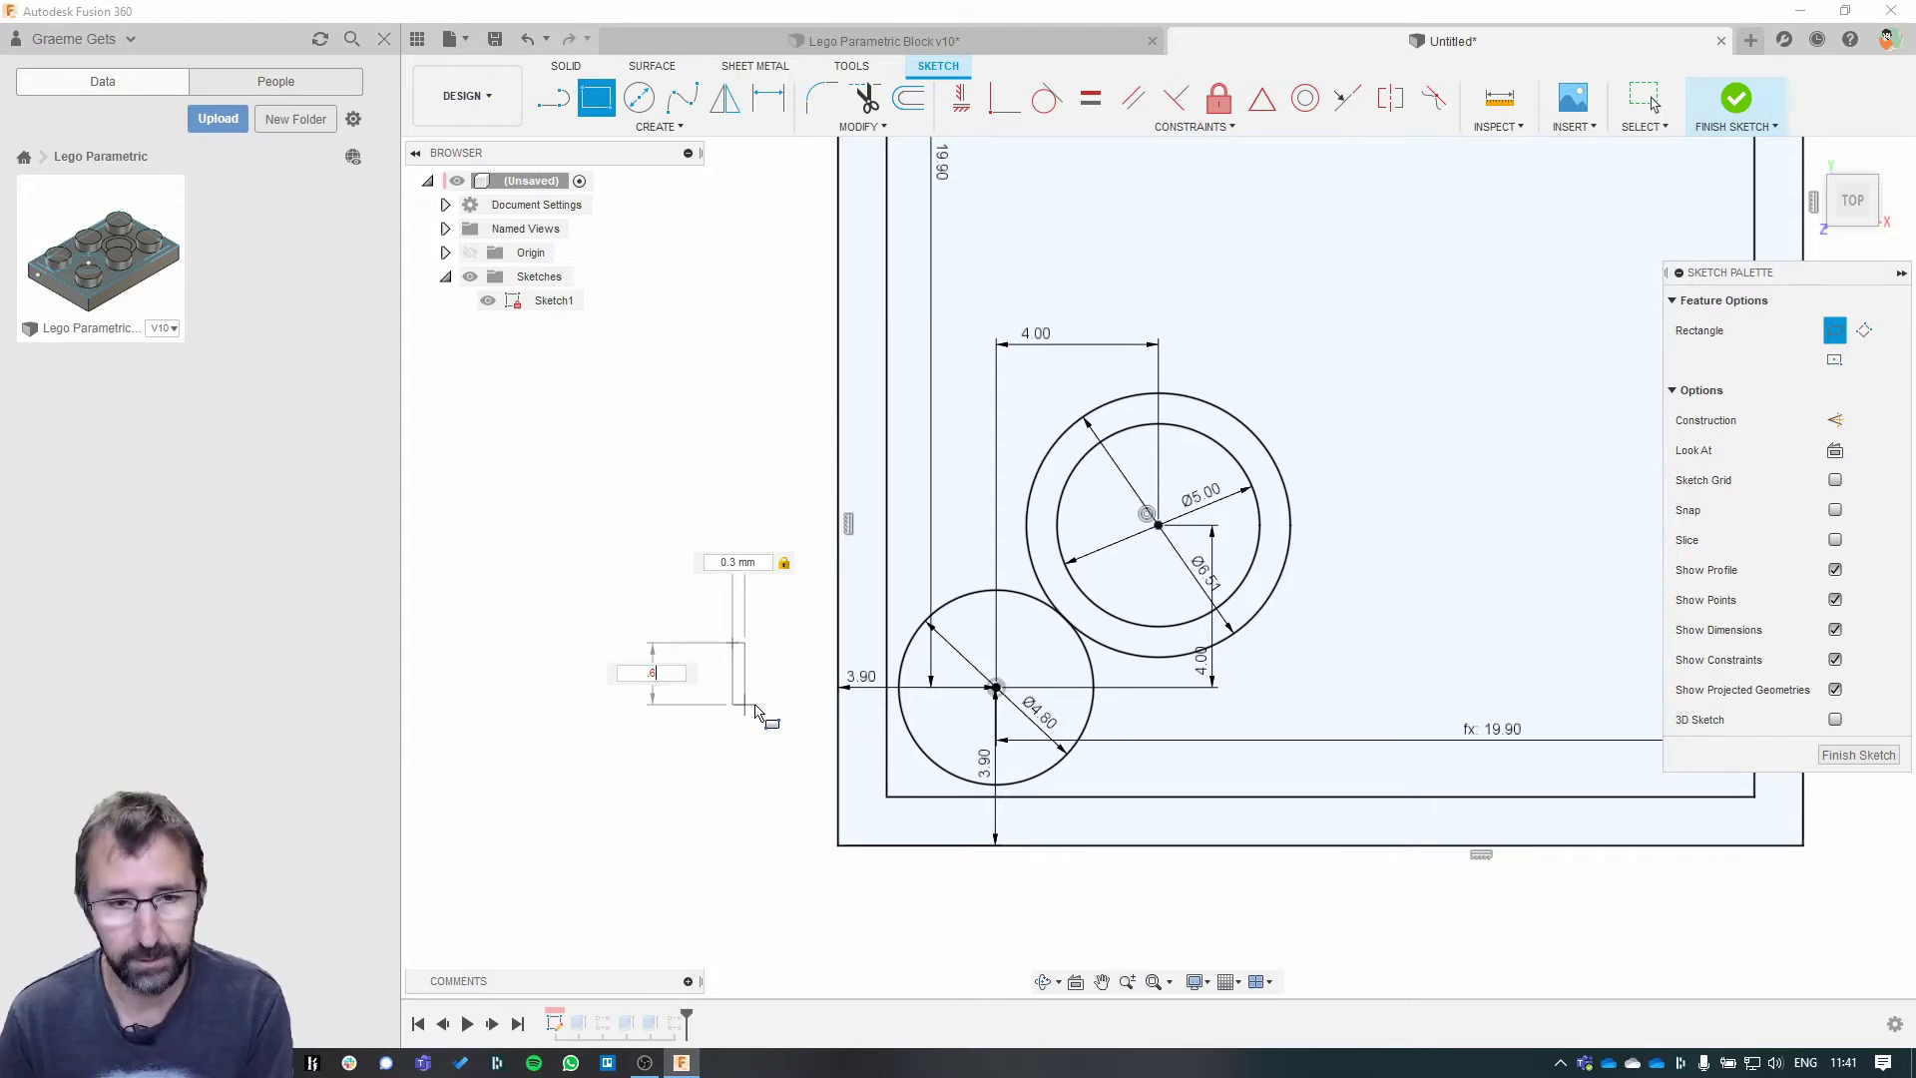
key(Tab)
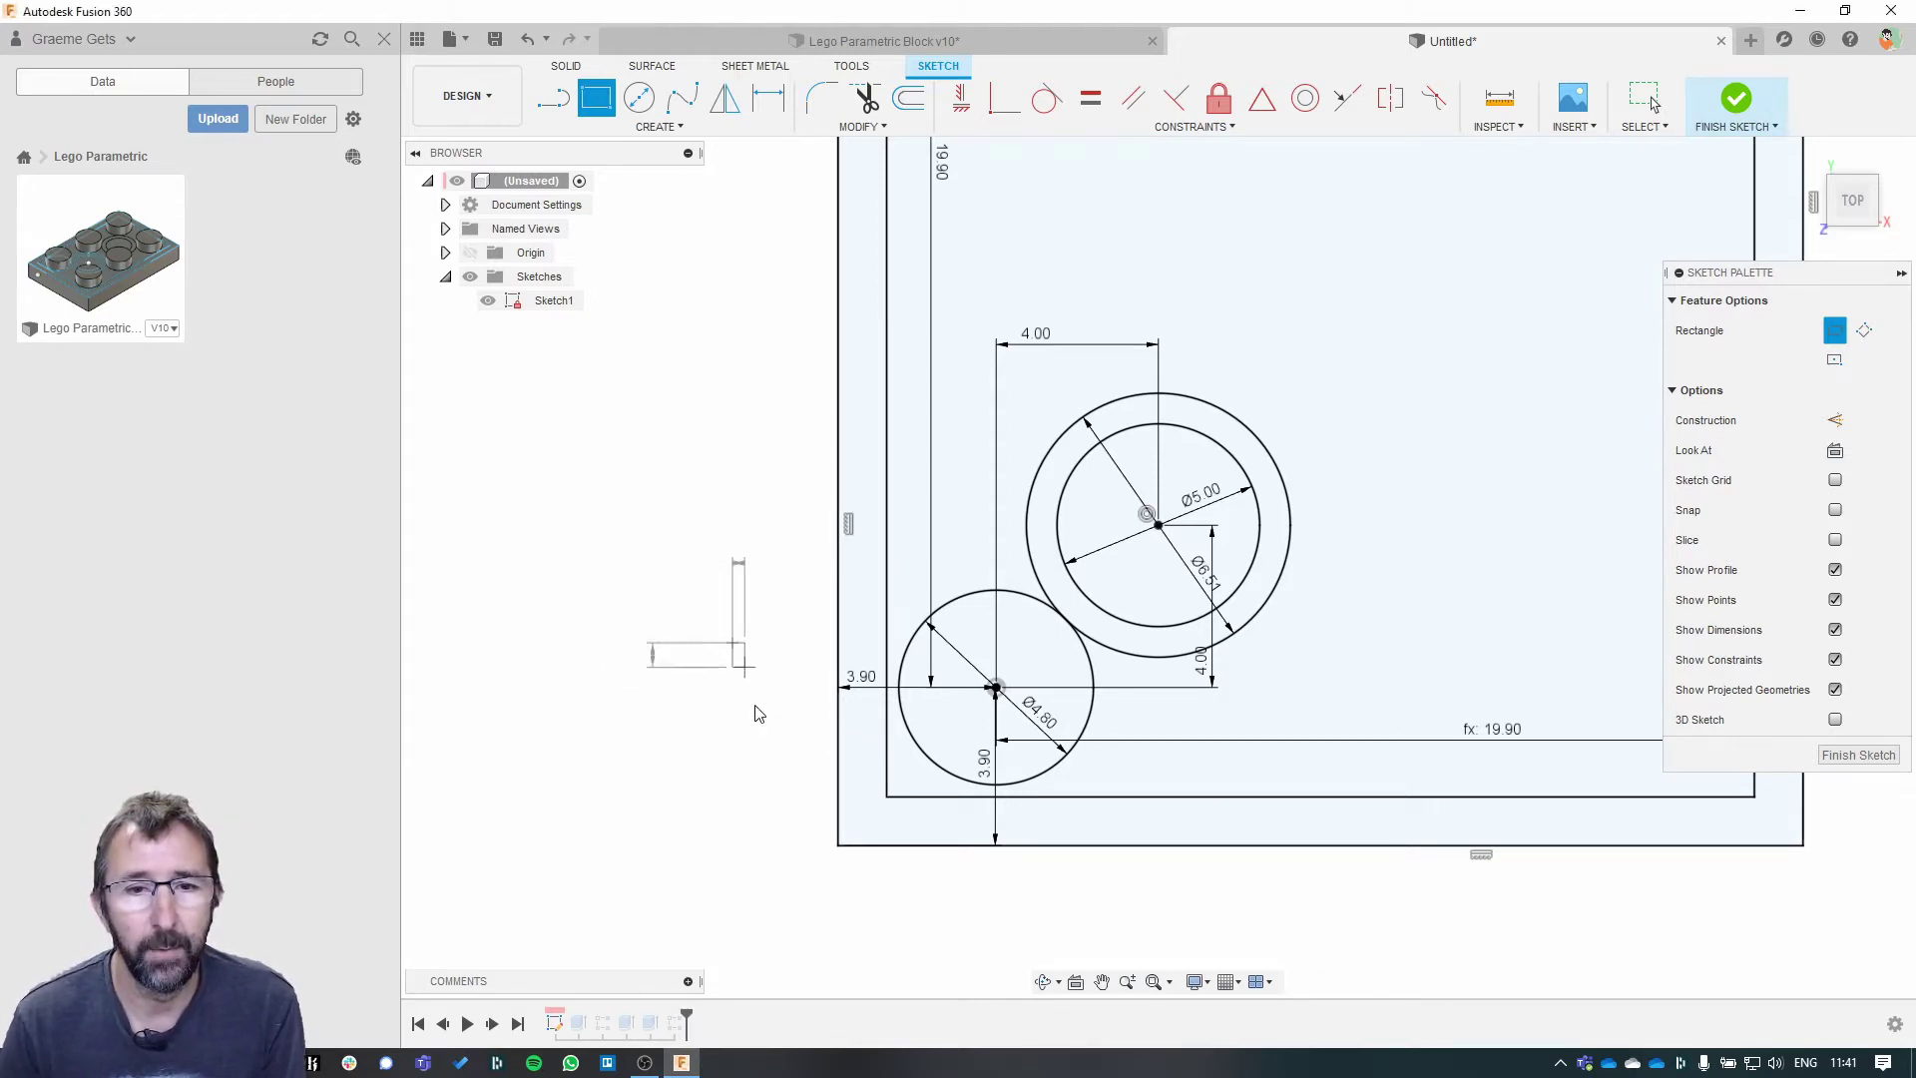
key(Return)
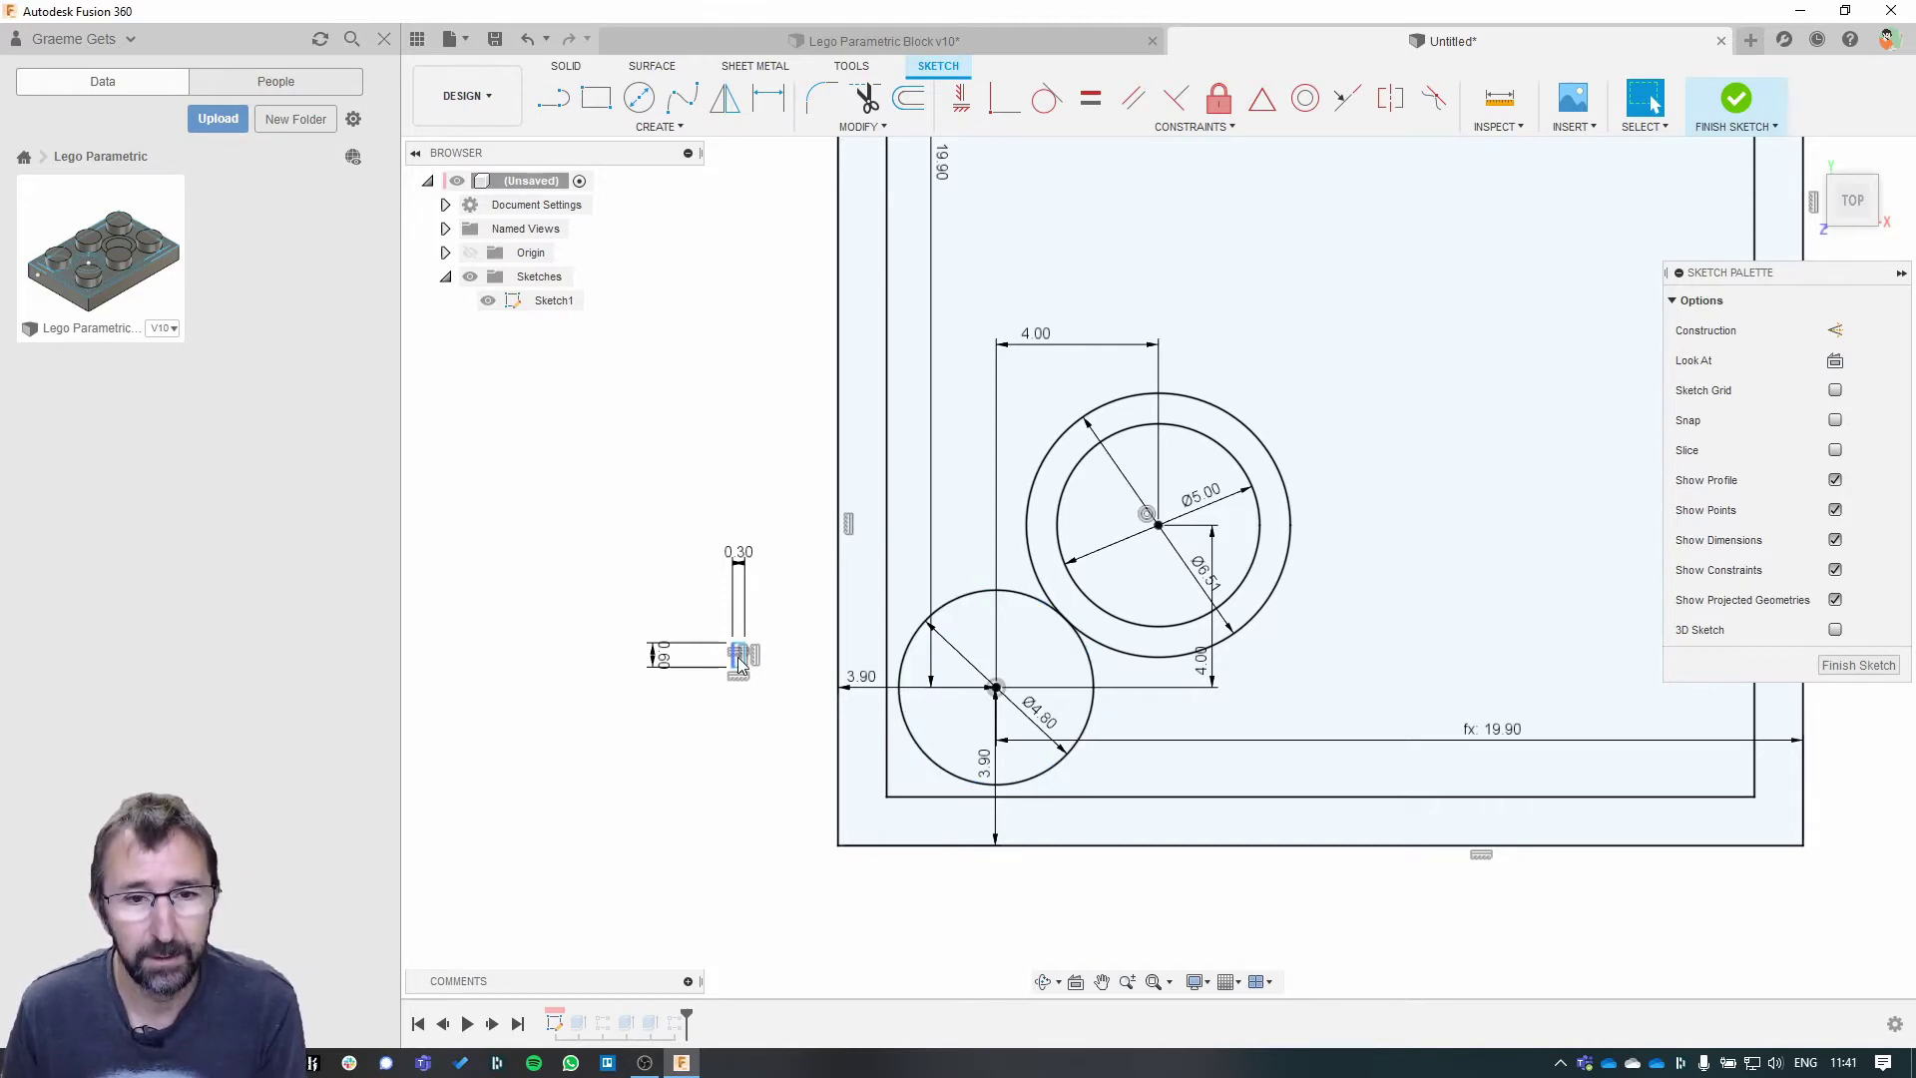
- Move the small rectangle beside the plate's left wall and make its left edge collinear with the left inner wall line
drag(740, 664, 867, 697)
scroll(873, 711, up, 5)
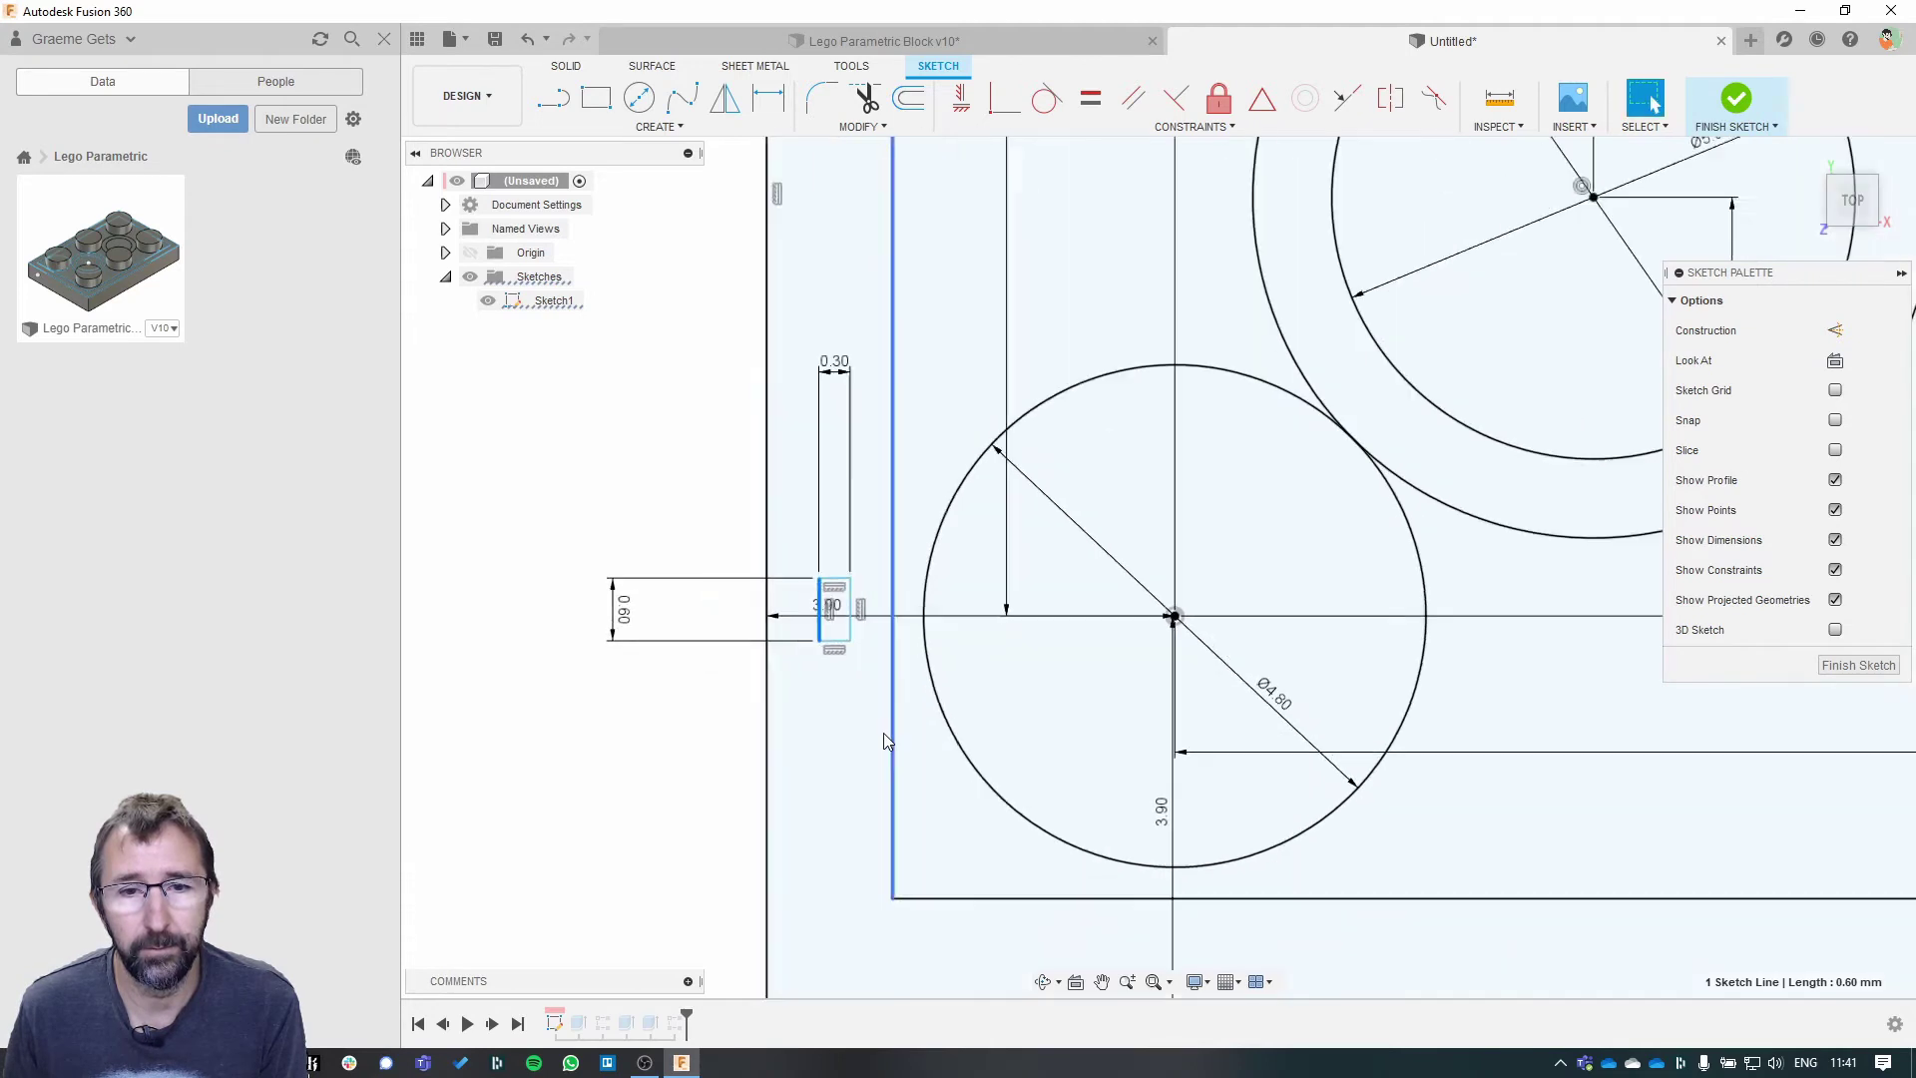
middle_drag(905, 665, 880, 435)
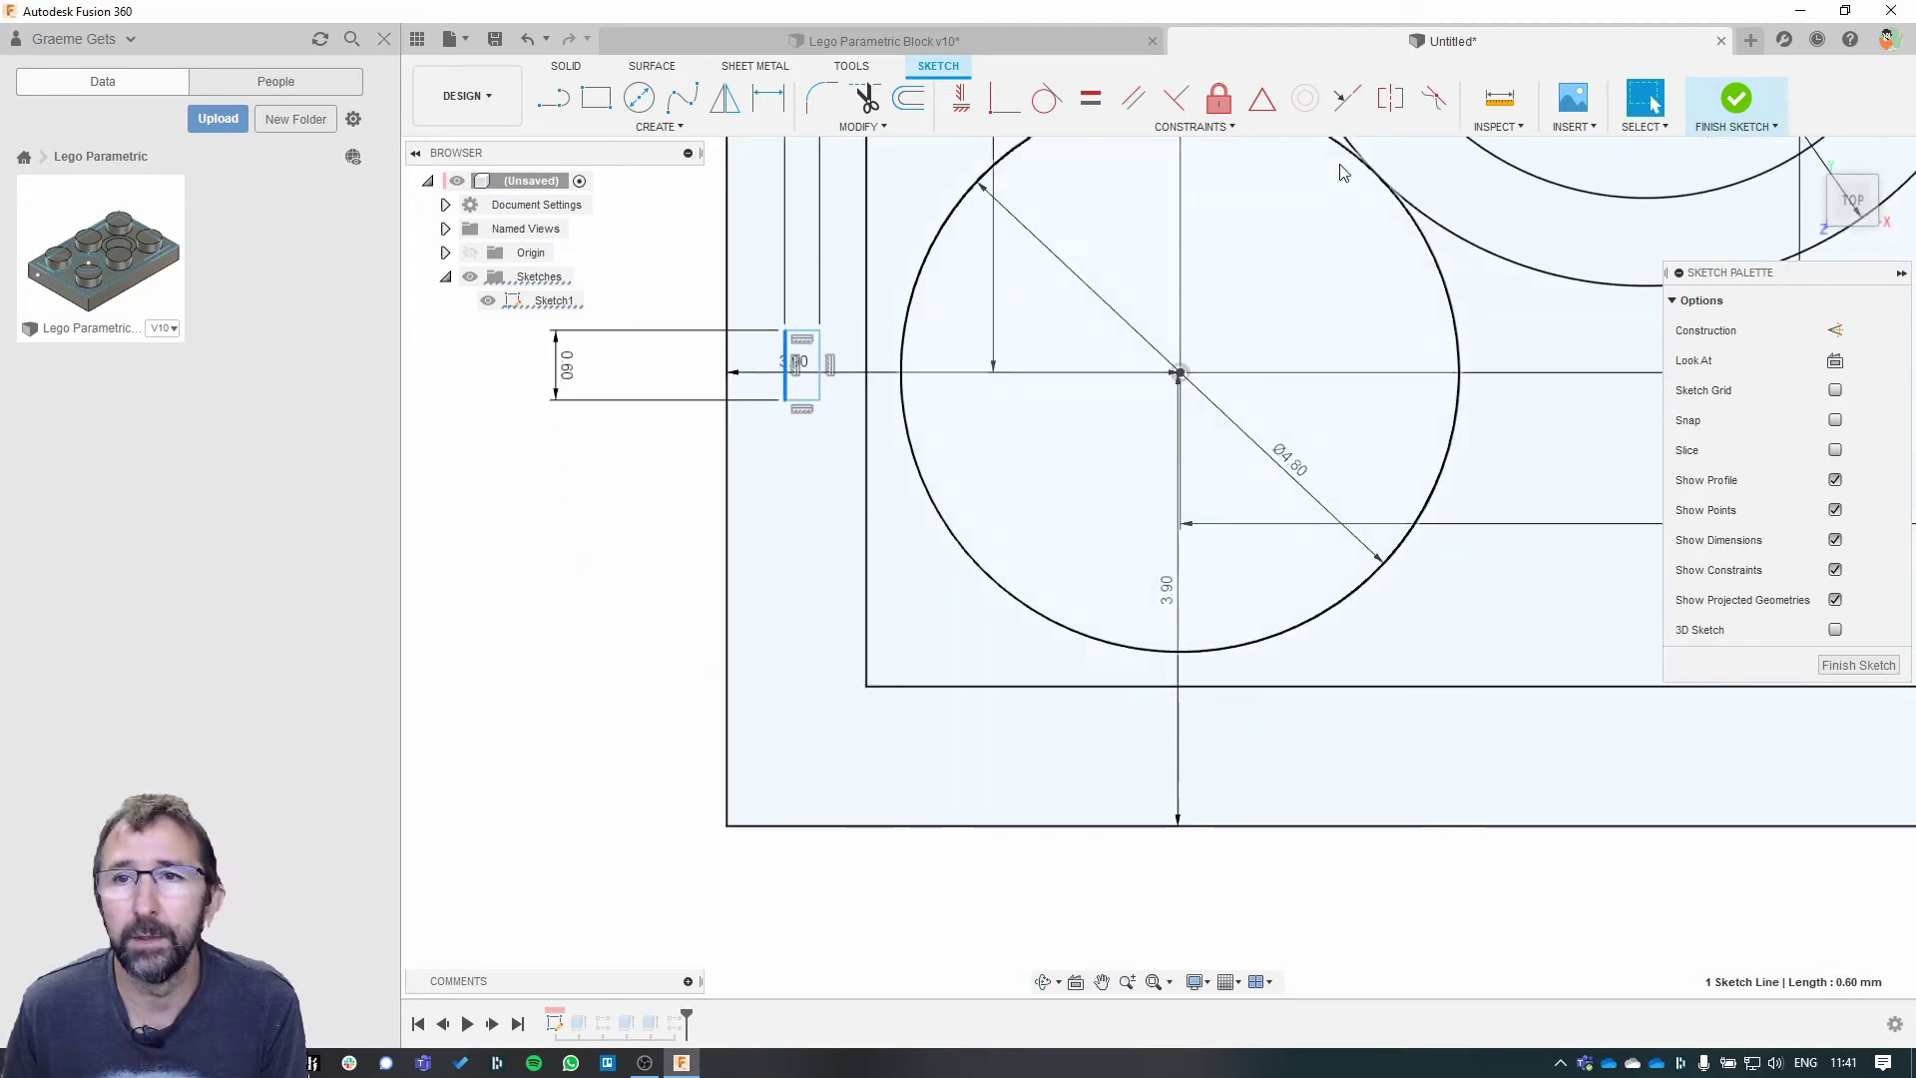
click(1347, 97)
click(784, 353)
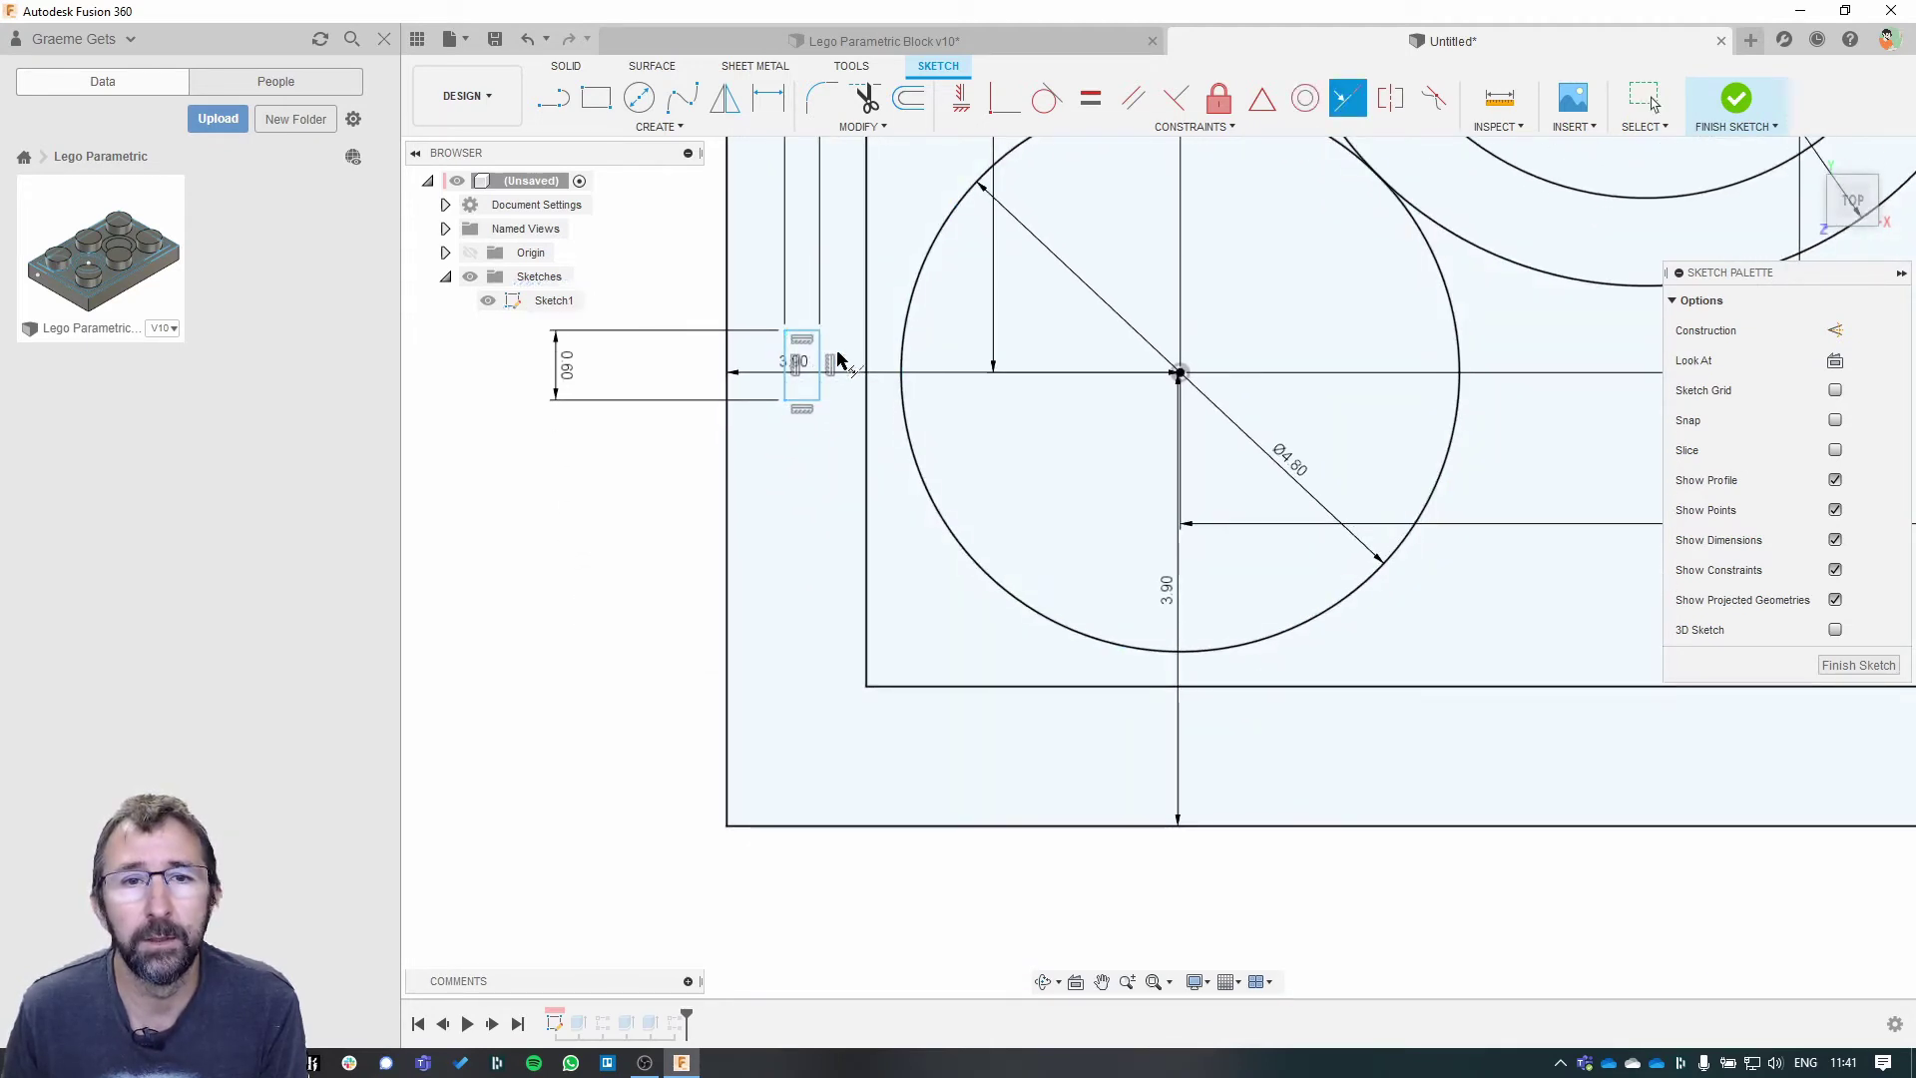
click(784, 355)
click(864, 365)
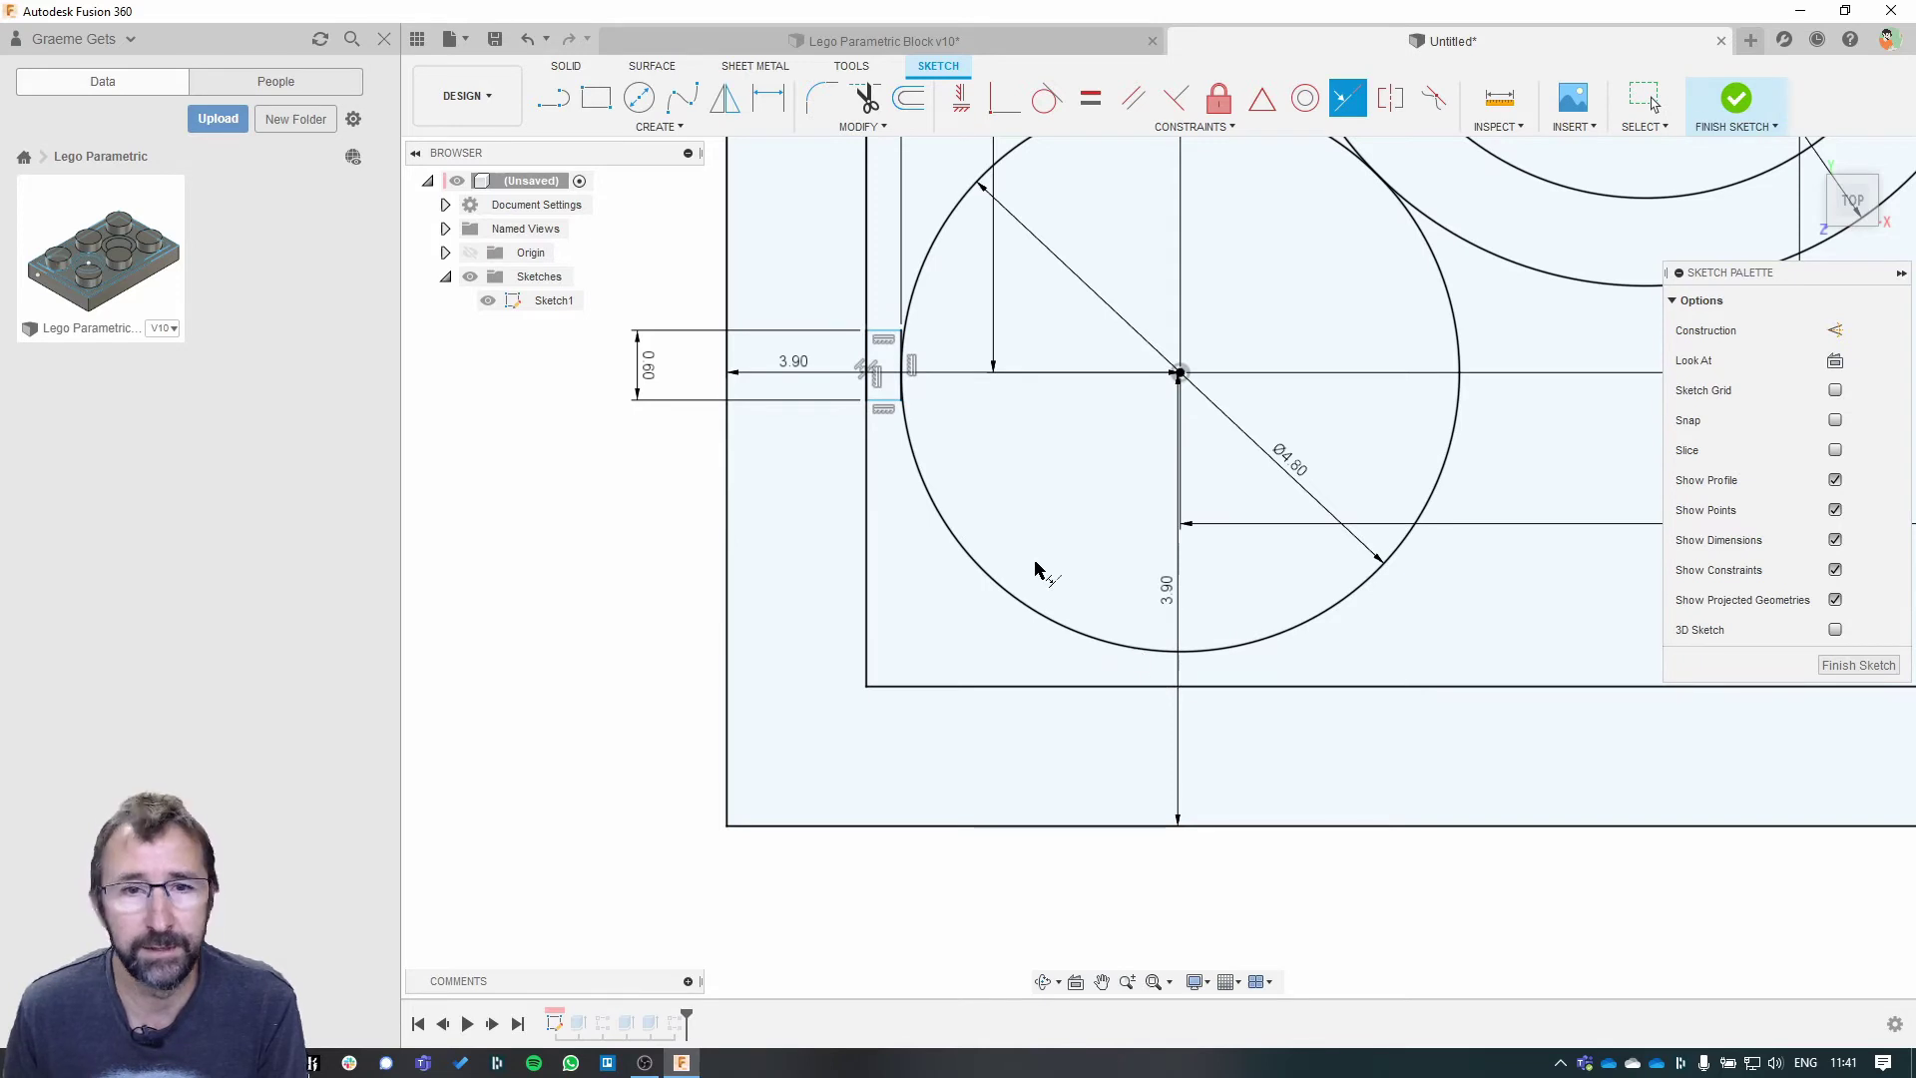
- Dimension the left rib rectangle's lower edge 3.6 mm from the plate's bottom outer edge
key(d)
click(884, 400)
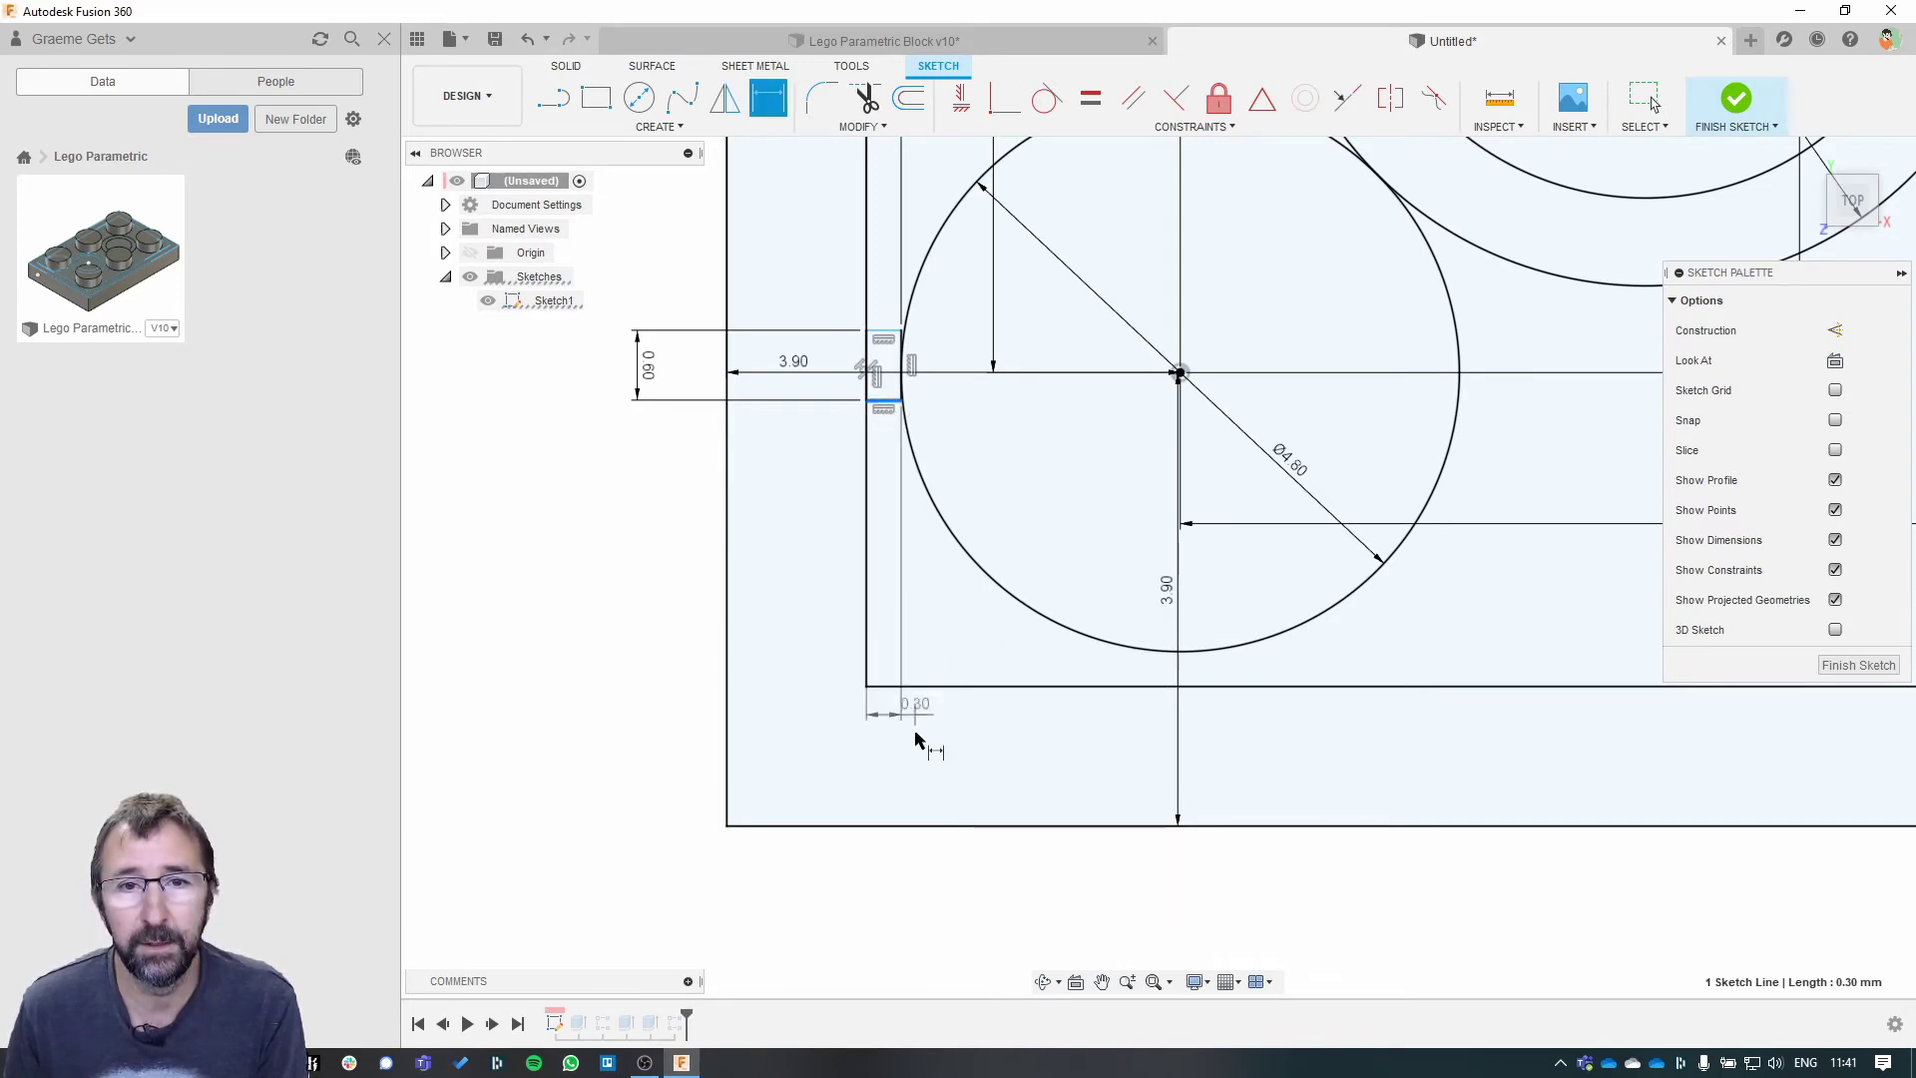
click(890, 827)
click(866, 774)
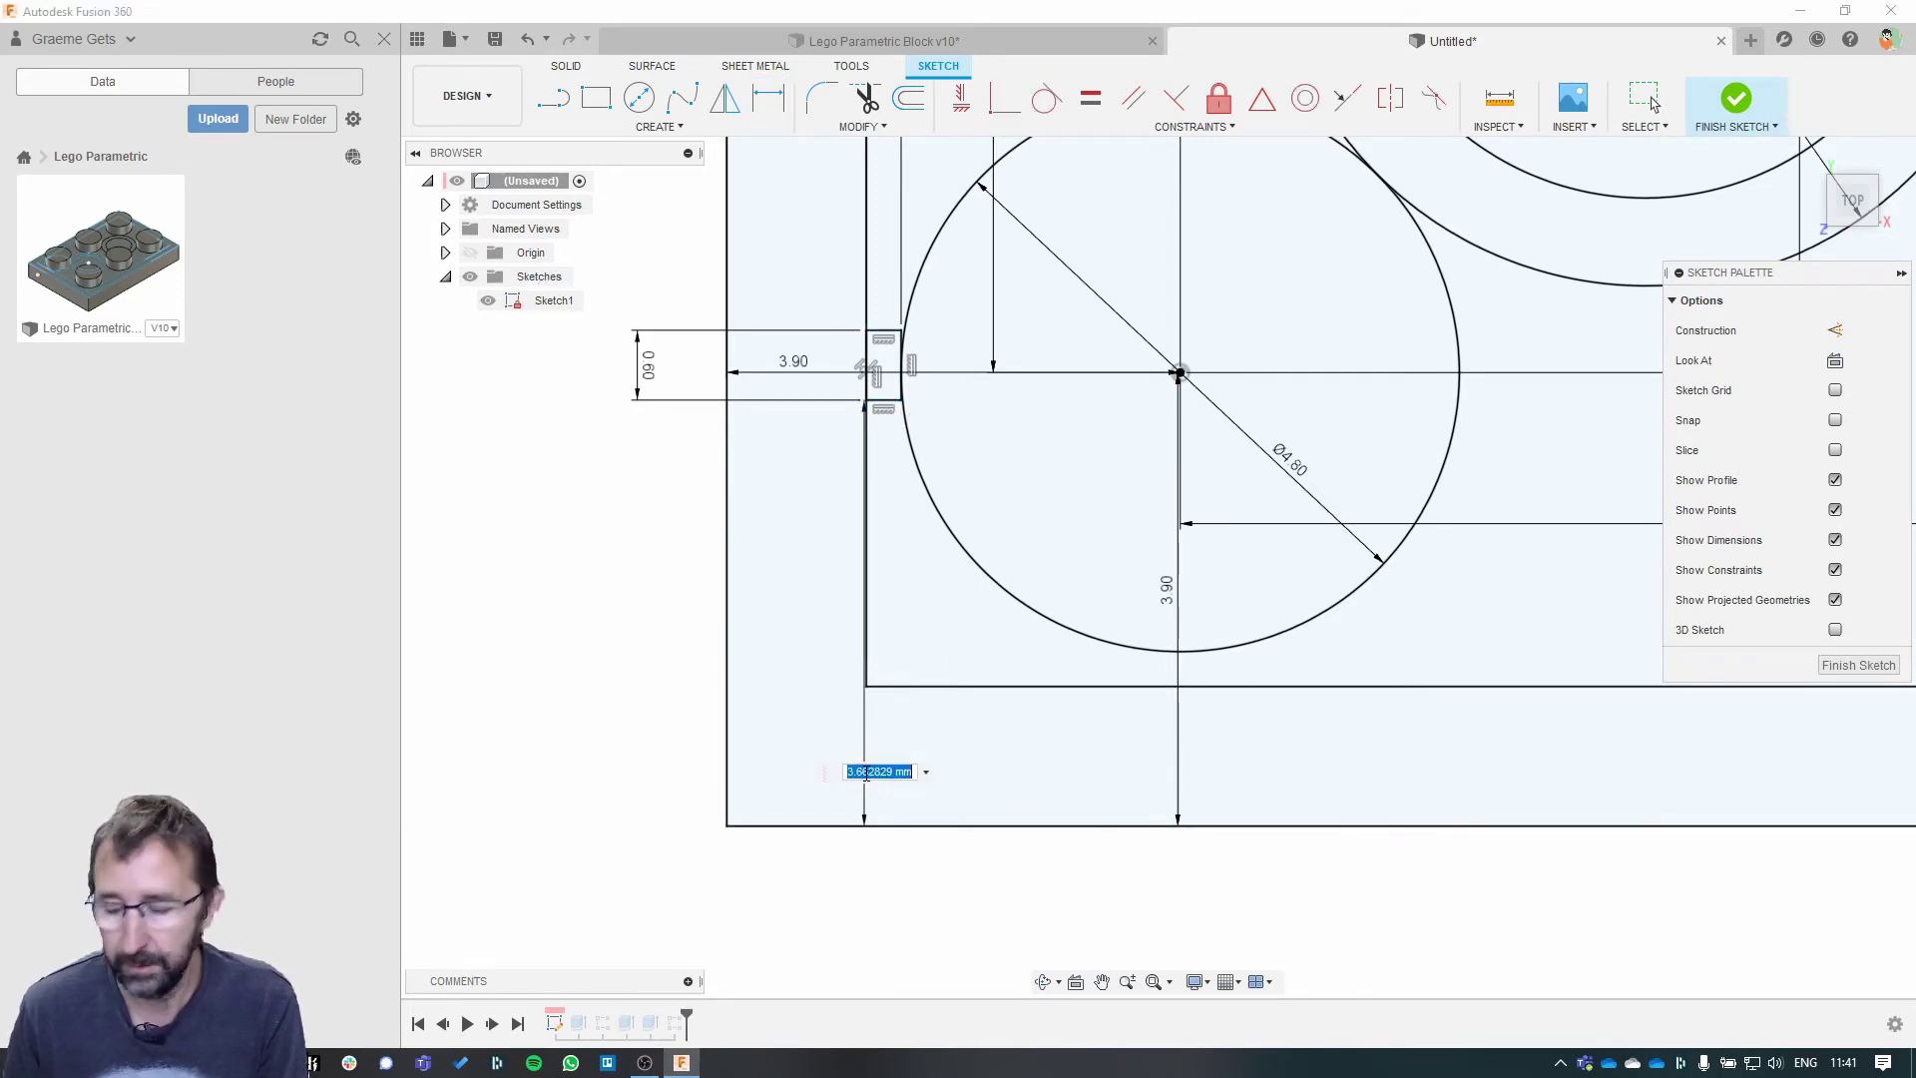
text(3.6)
key(Return)
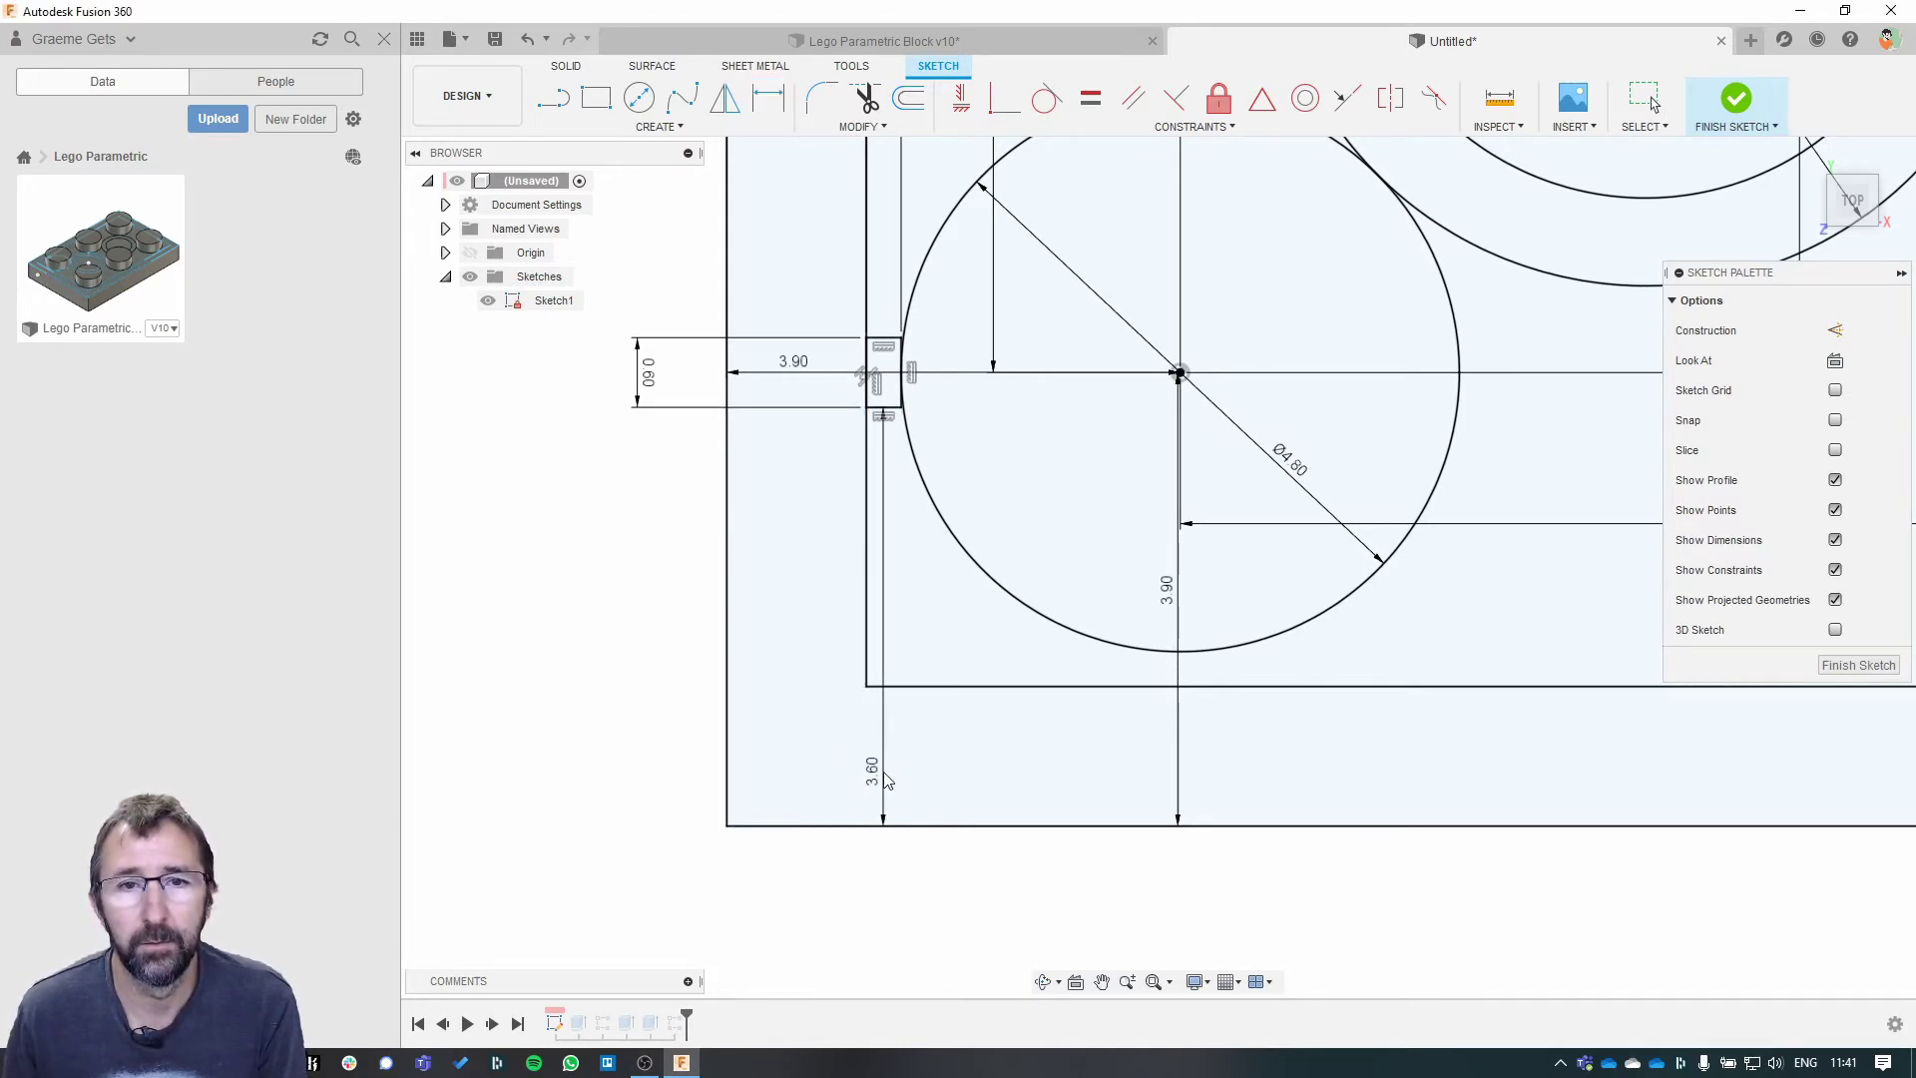
key(d)
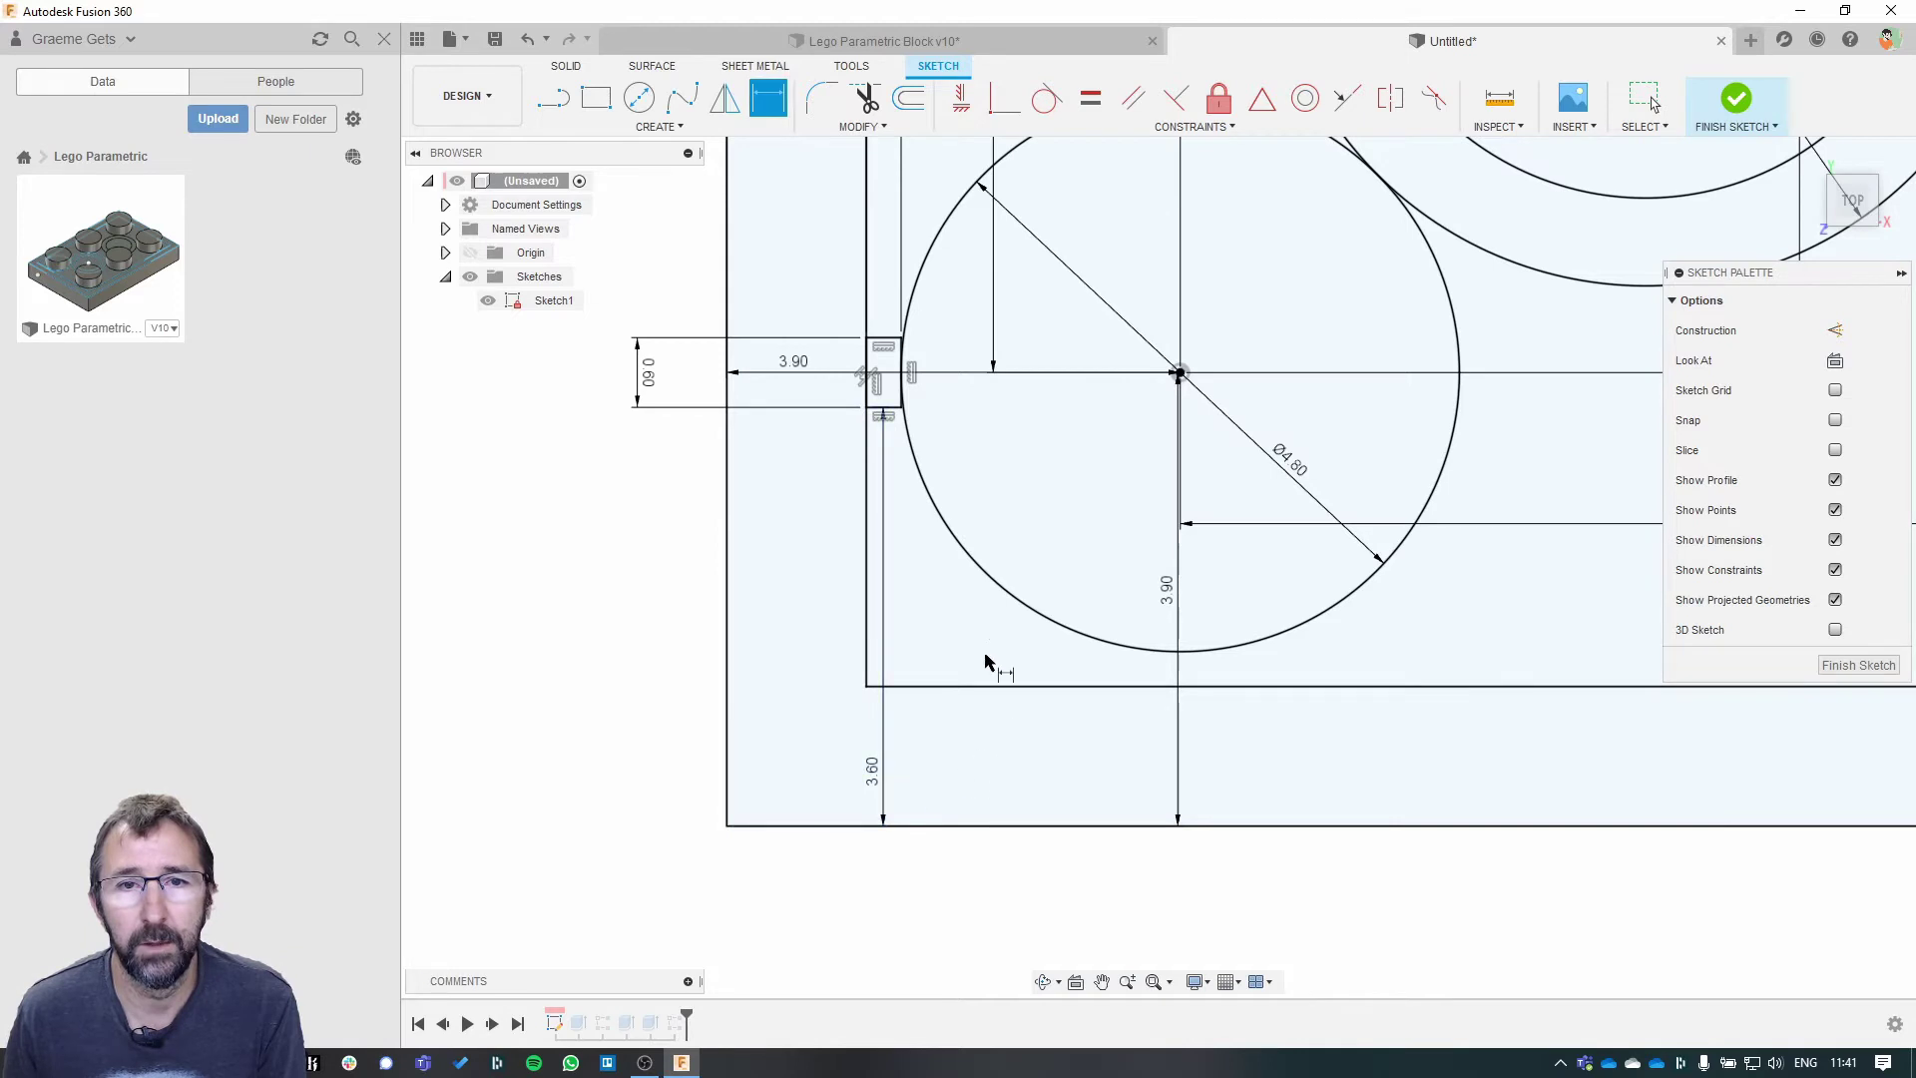
- Draw a rectangle 0.6 mm wide and 0.3 mm high below the stud's centre and make its lower edge collinear with the bottom inner wall line
click(602, 102)
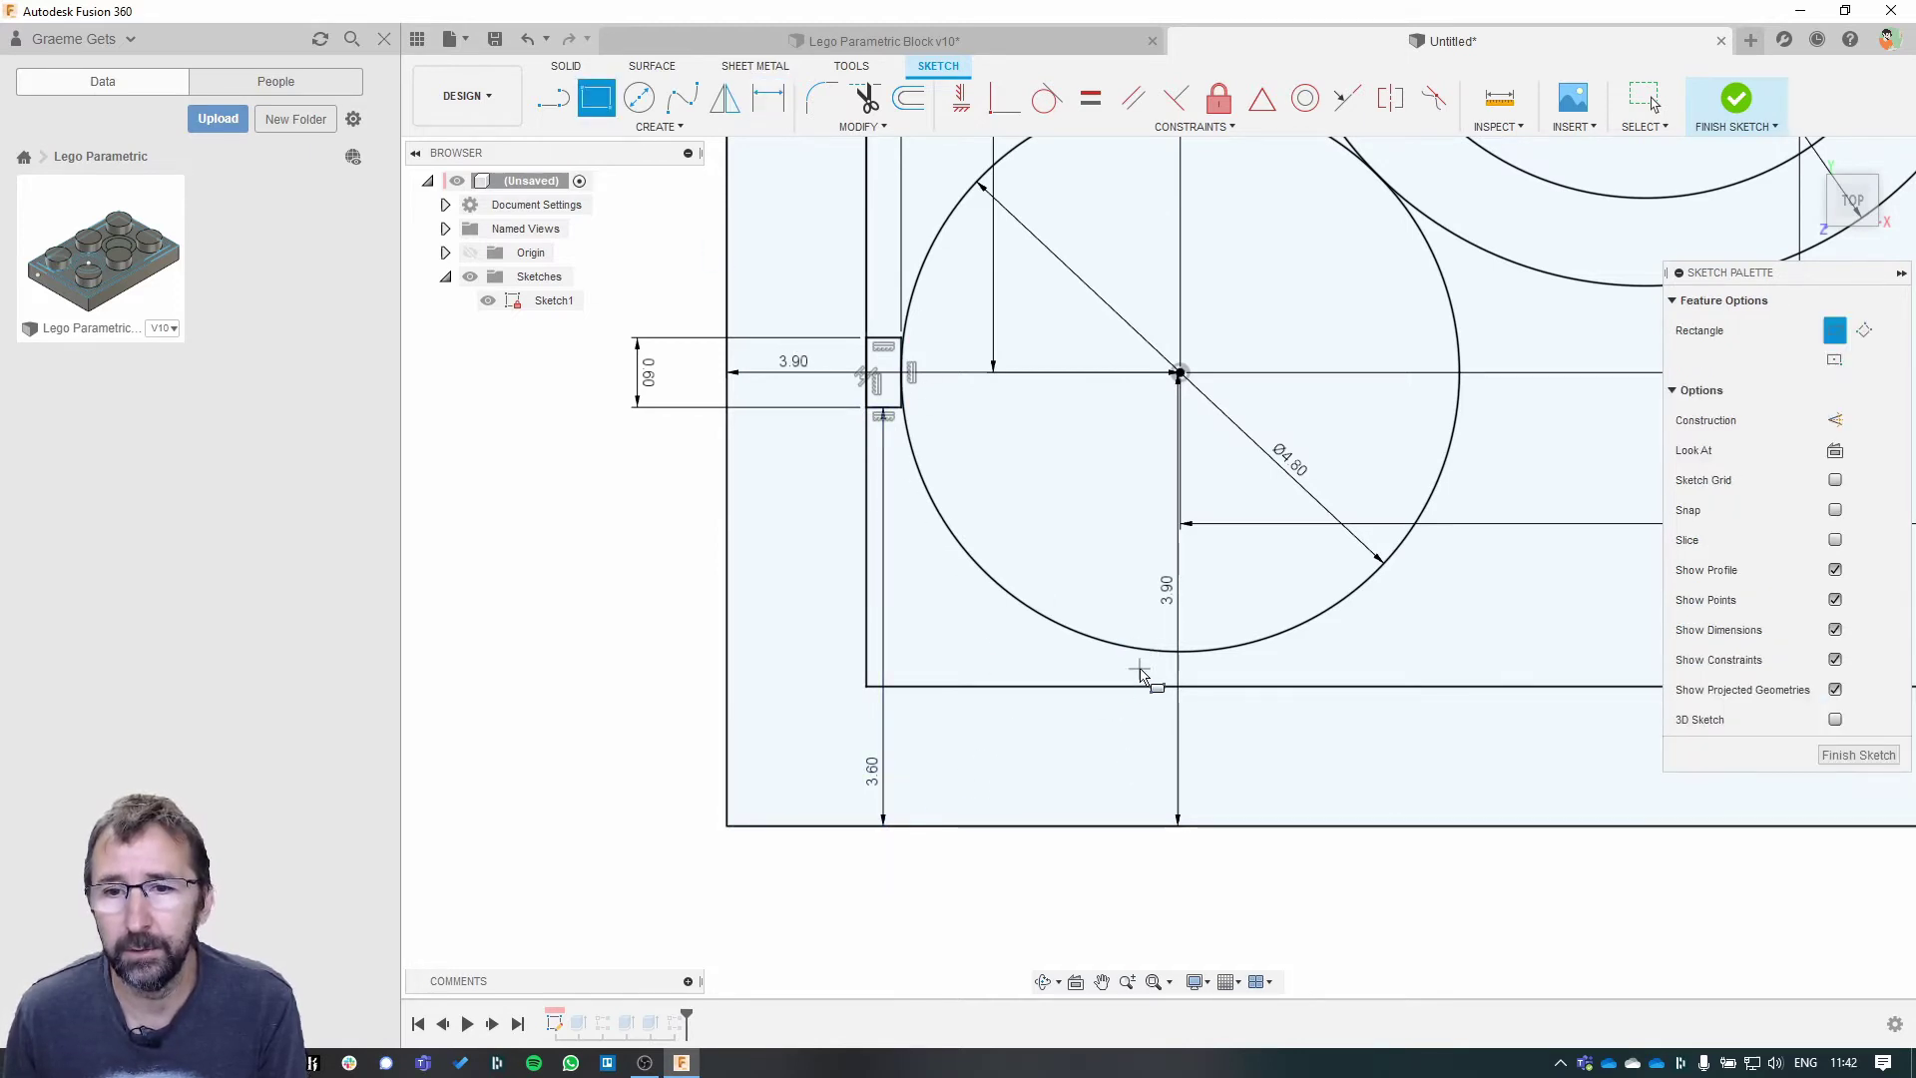
click(1132, 634)
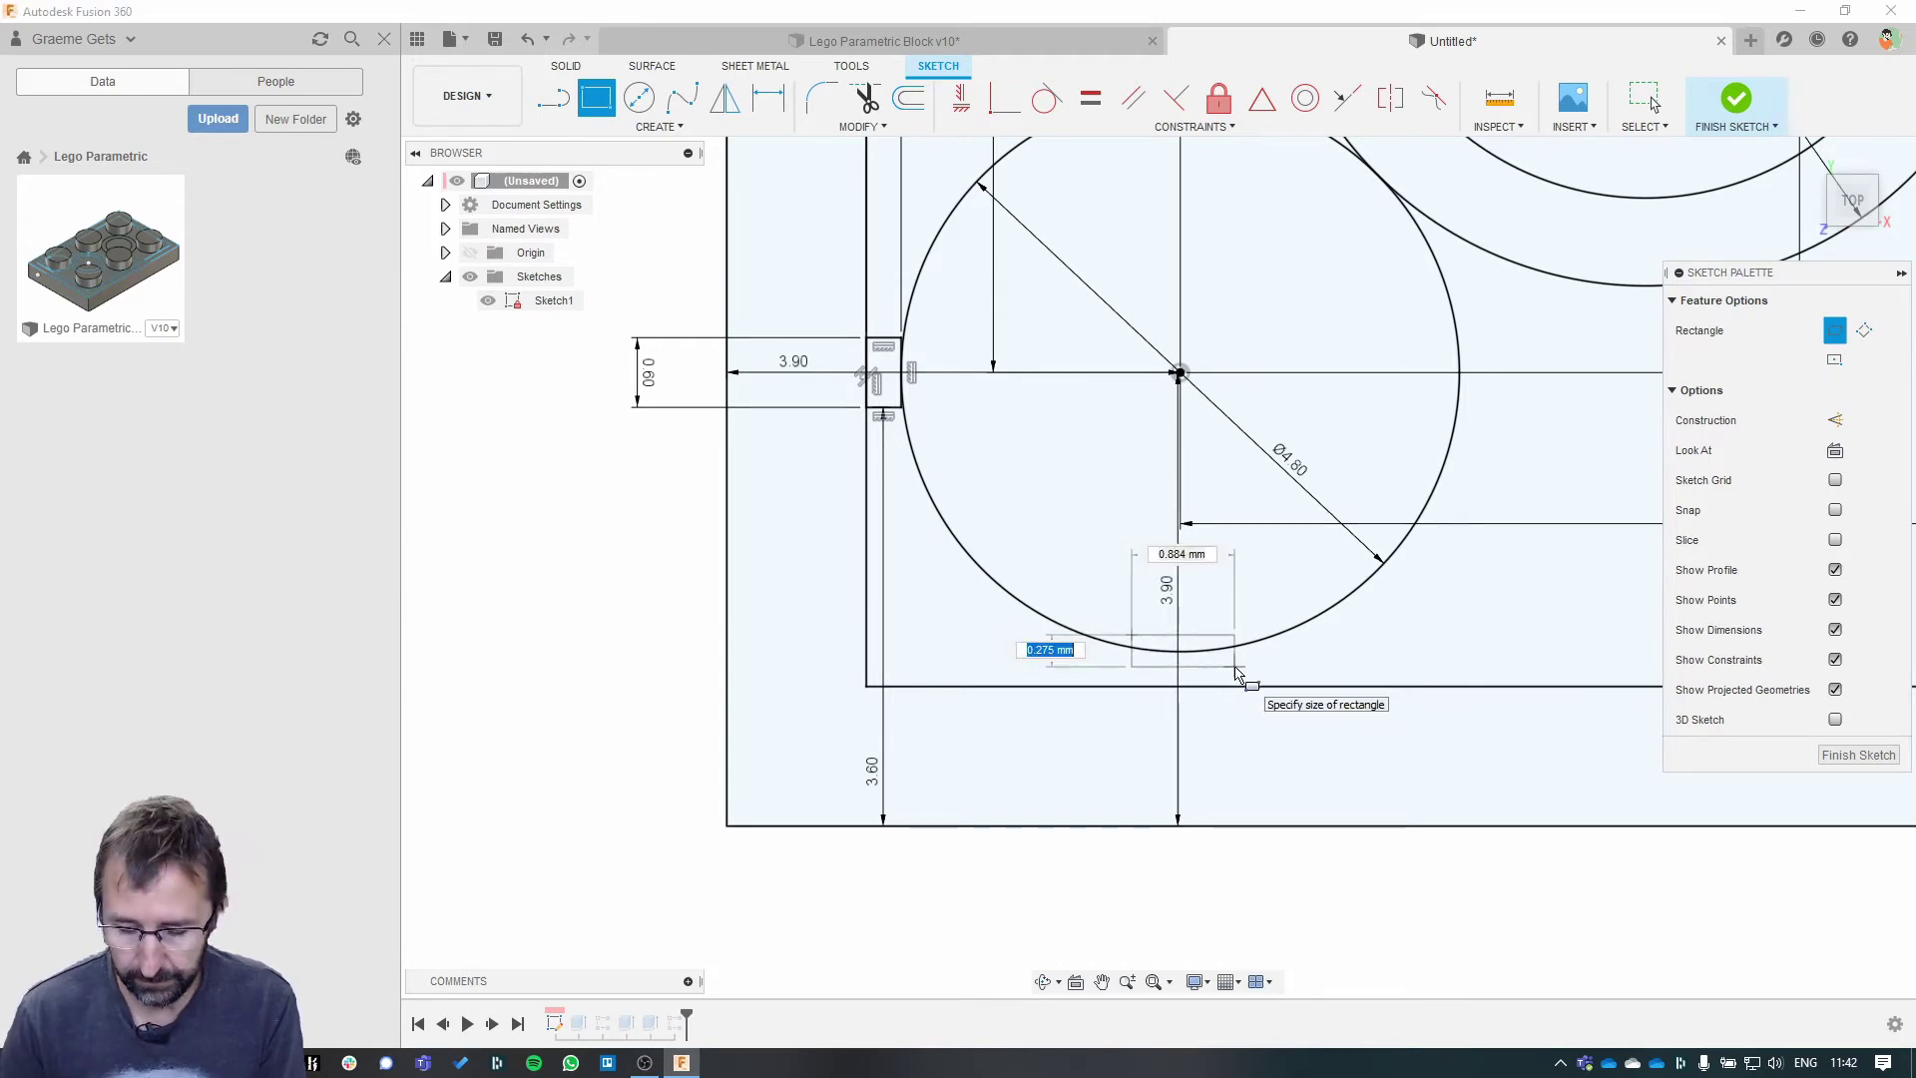
text(0.3)
key(Tab)
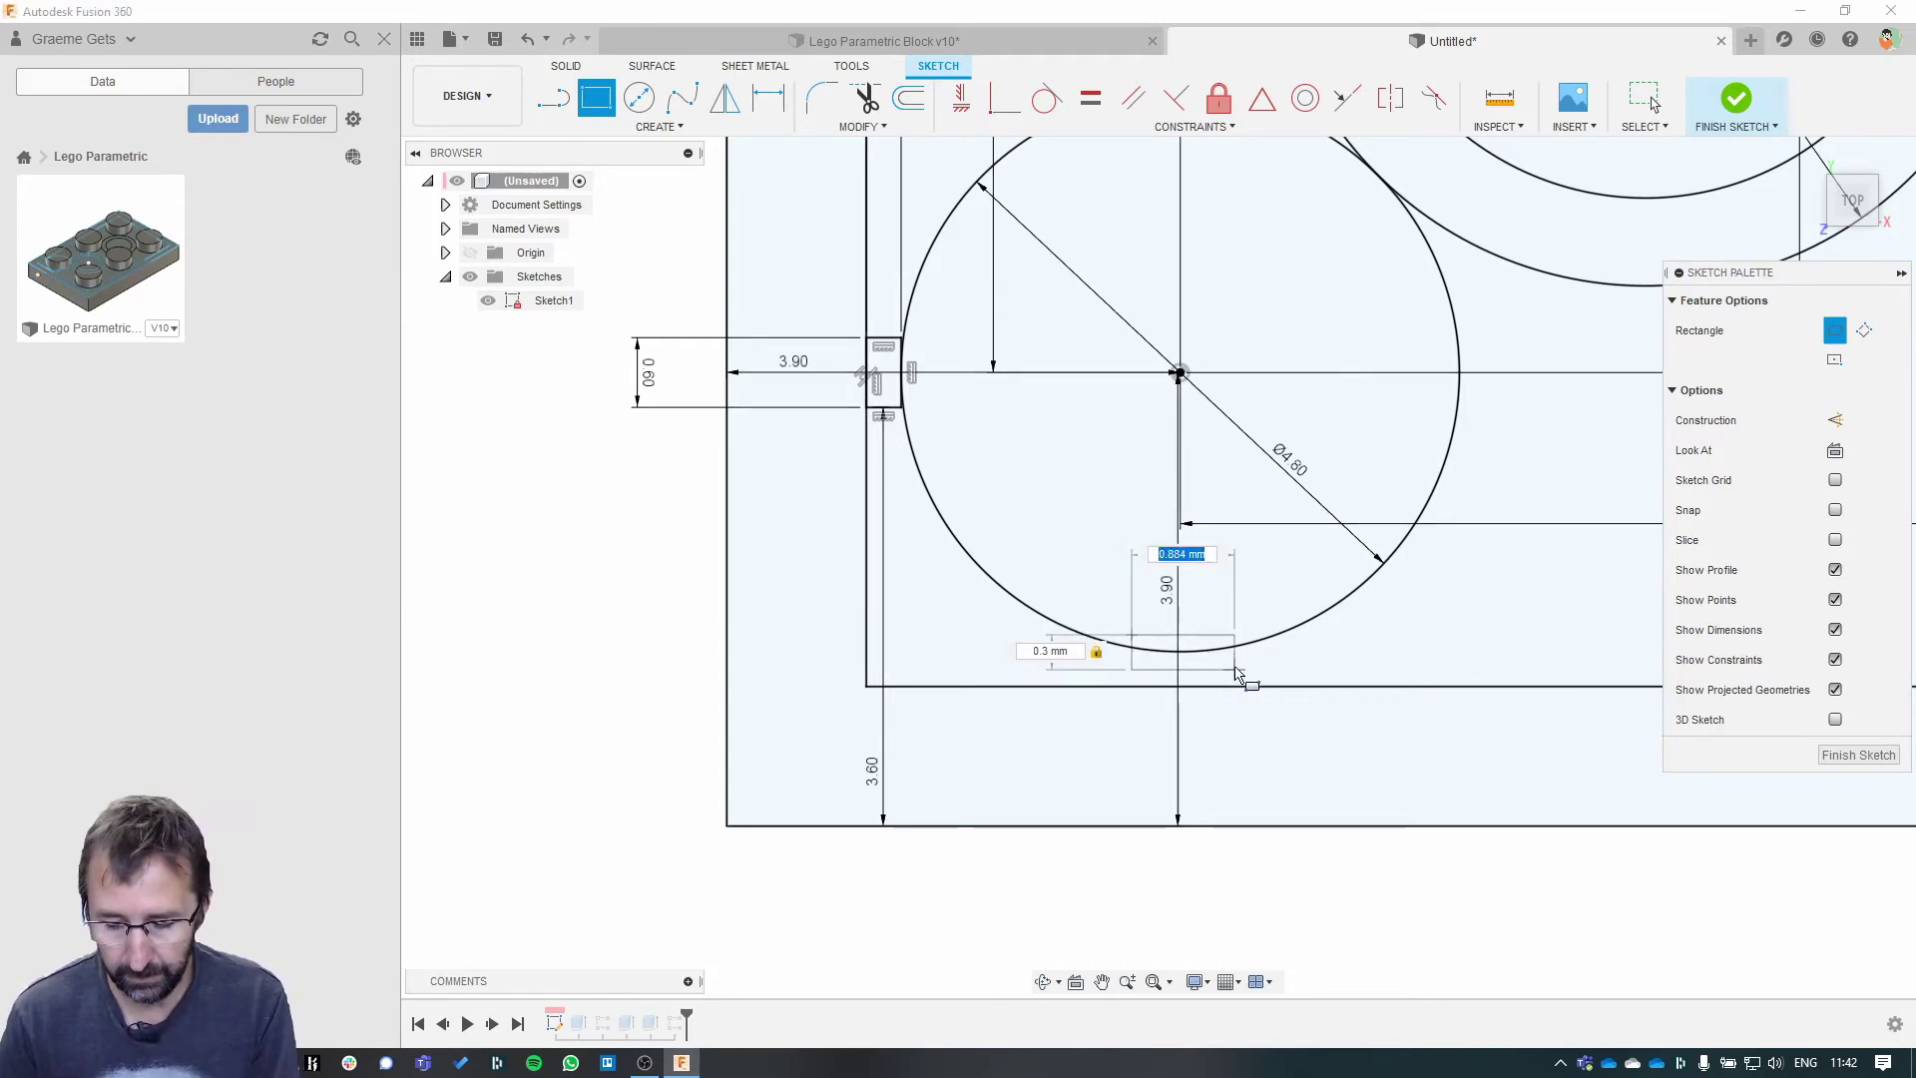
text(0.6)
key(Return)
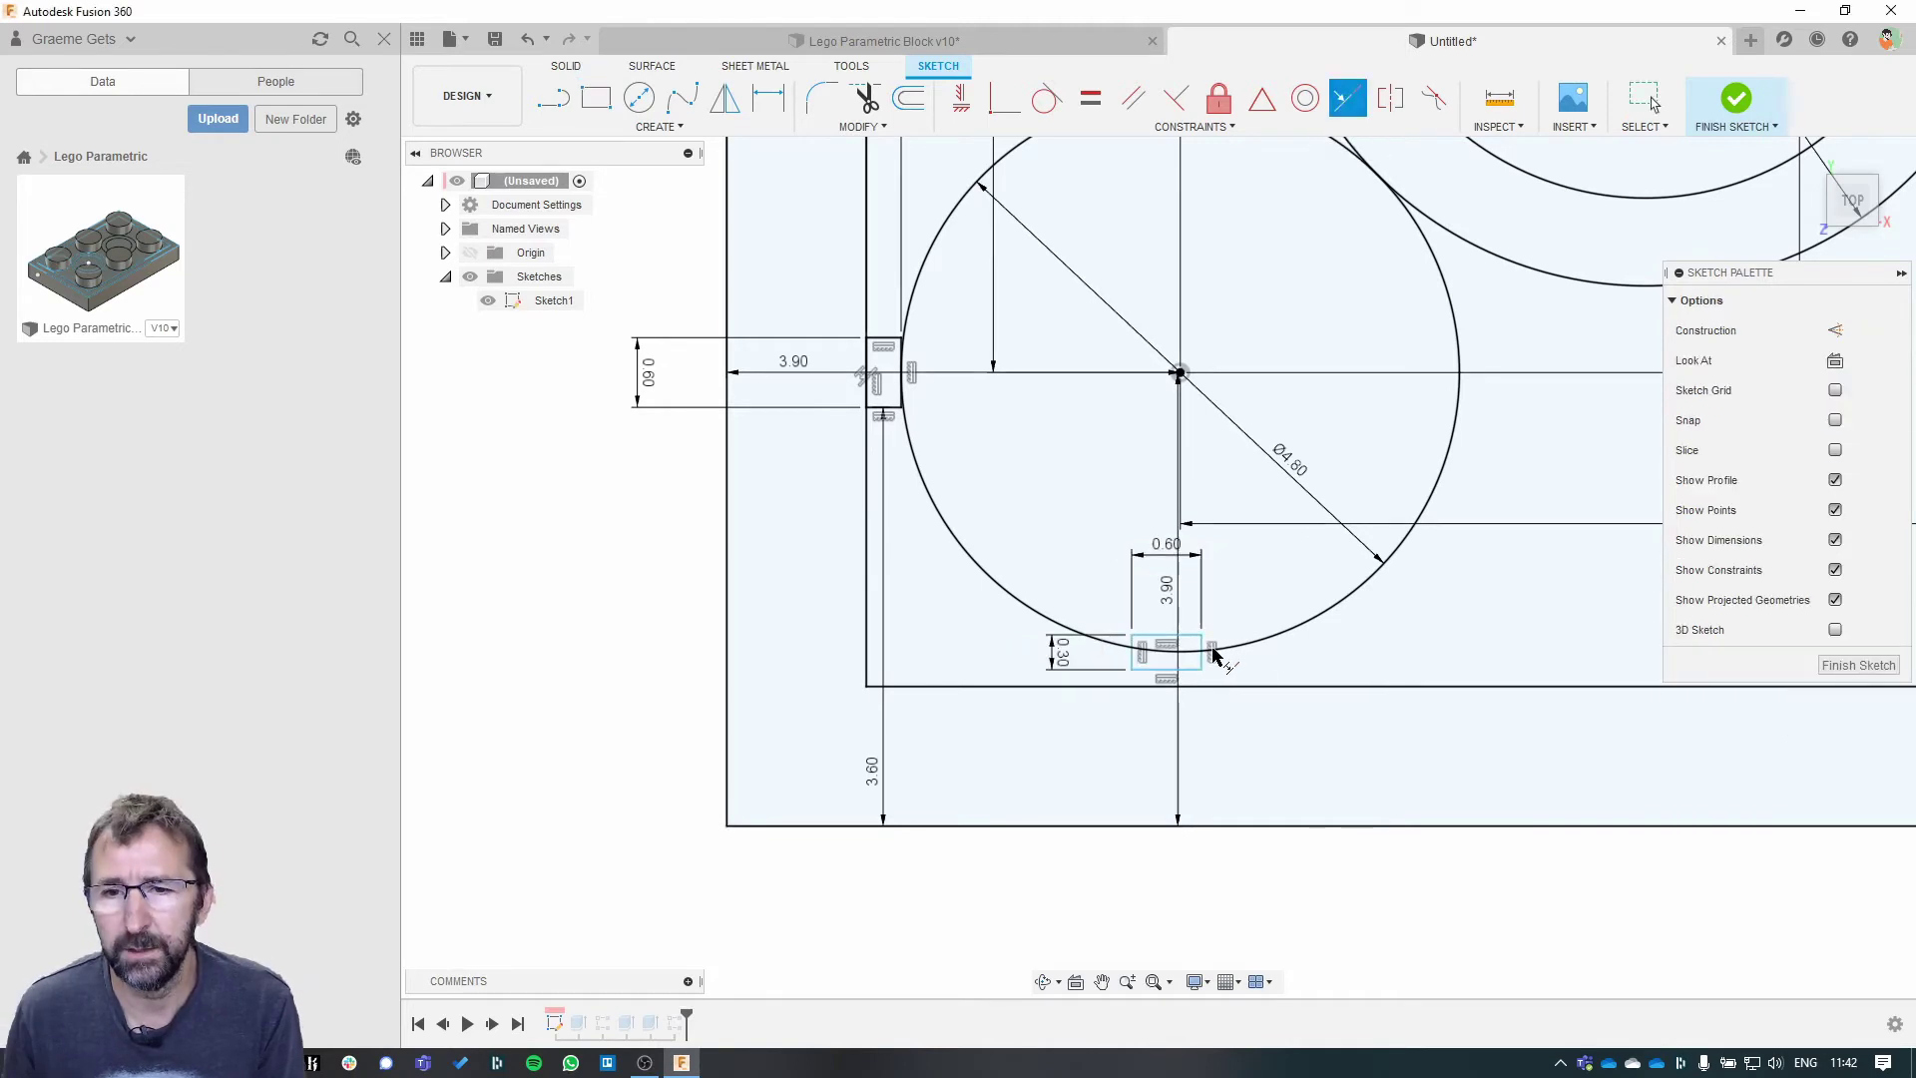
click(1190, 670)
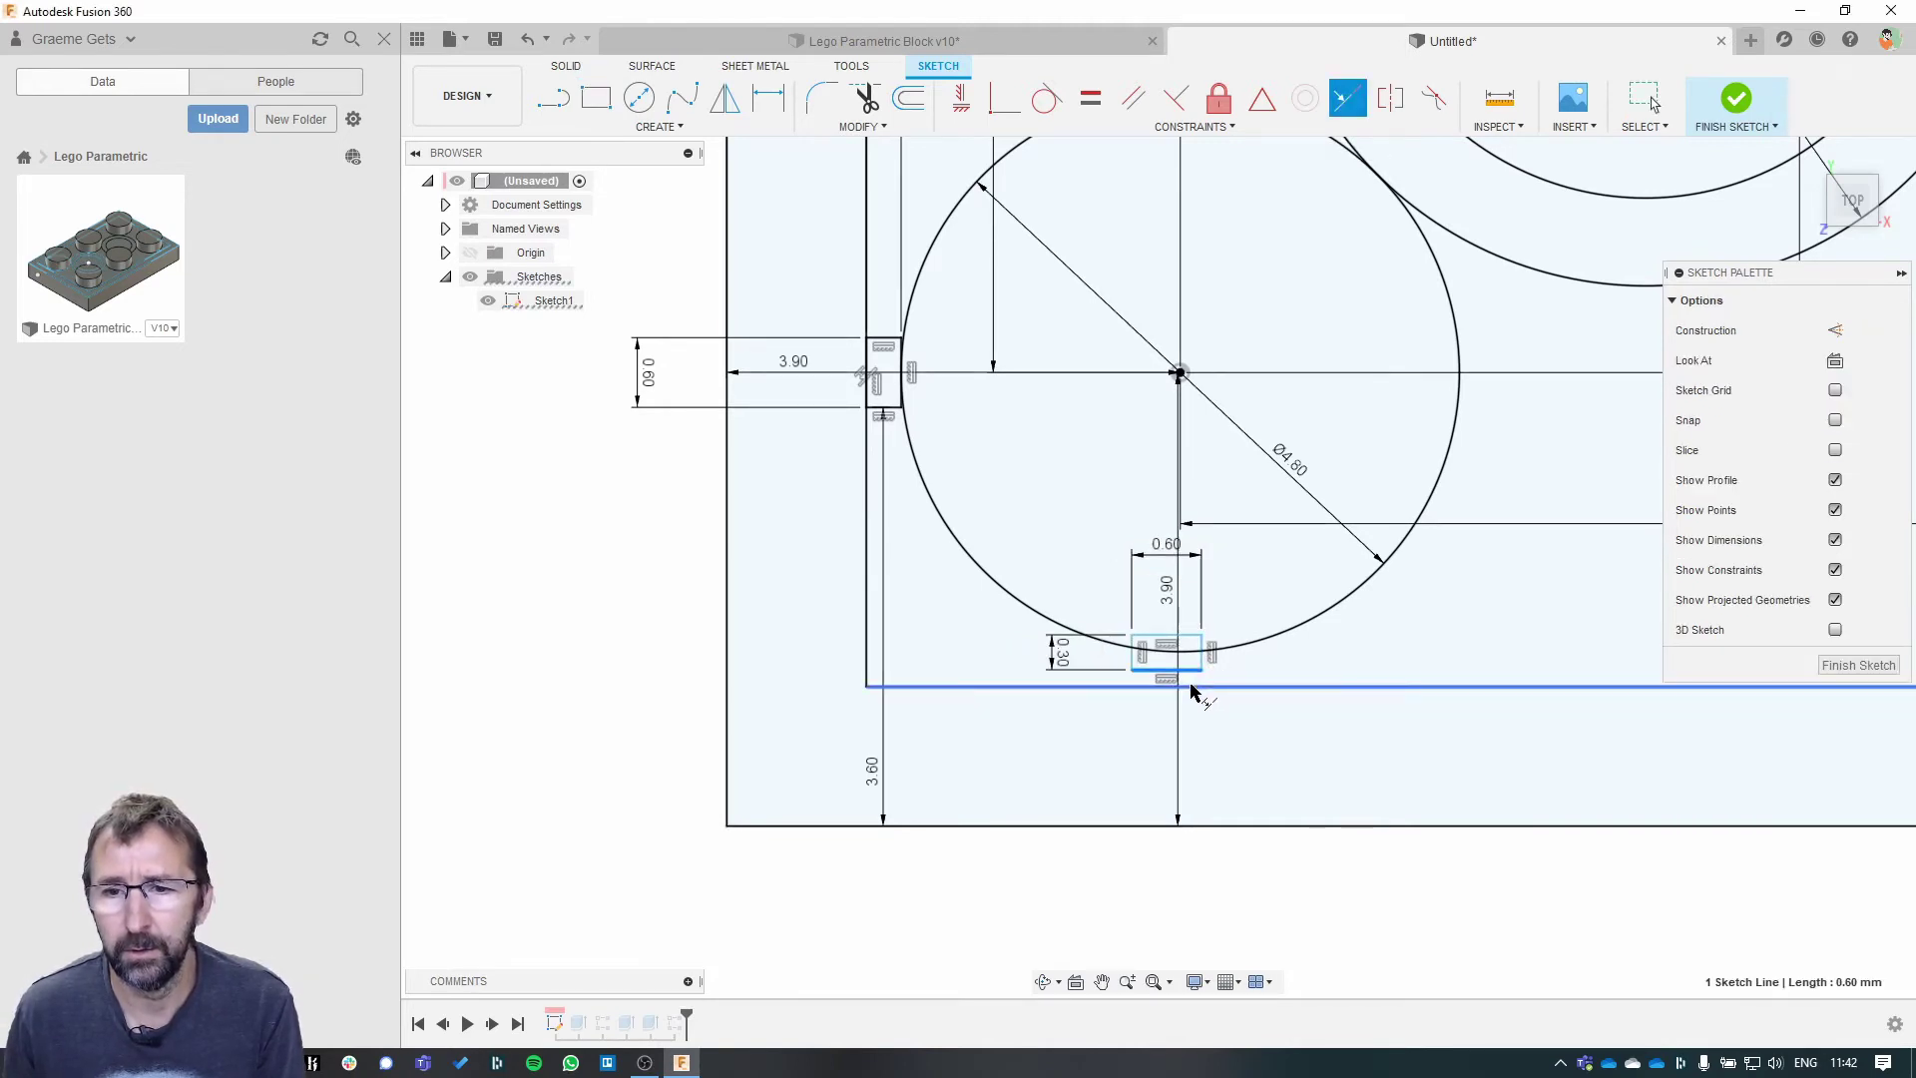
click(1193, 689)
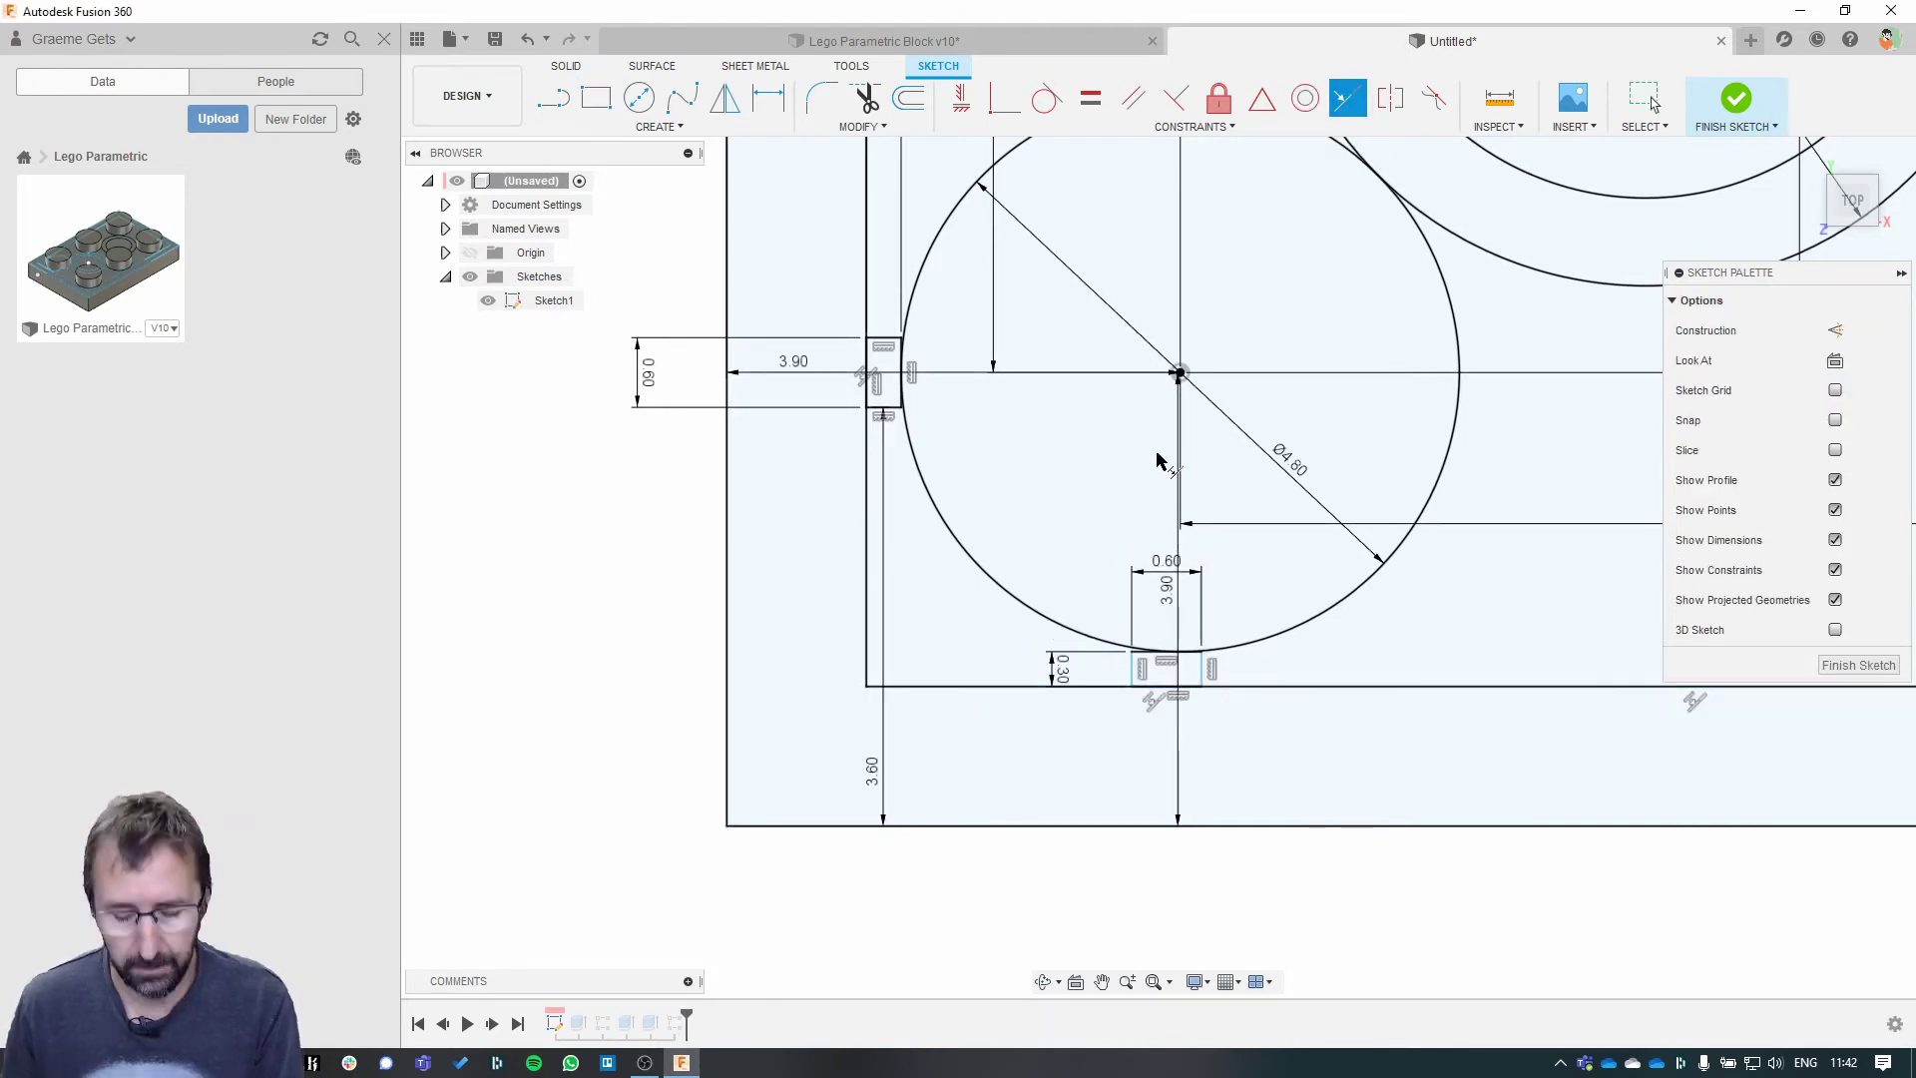
- Dimension the bottom rib rectangle's left edge 3.6 mm from the plate's left outer edge
key(d)
click(1134, 668)
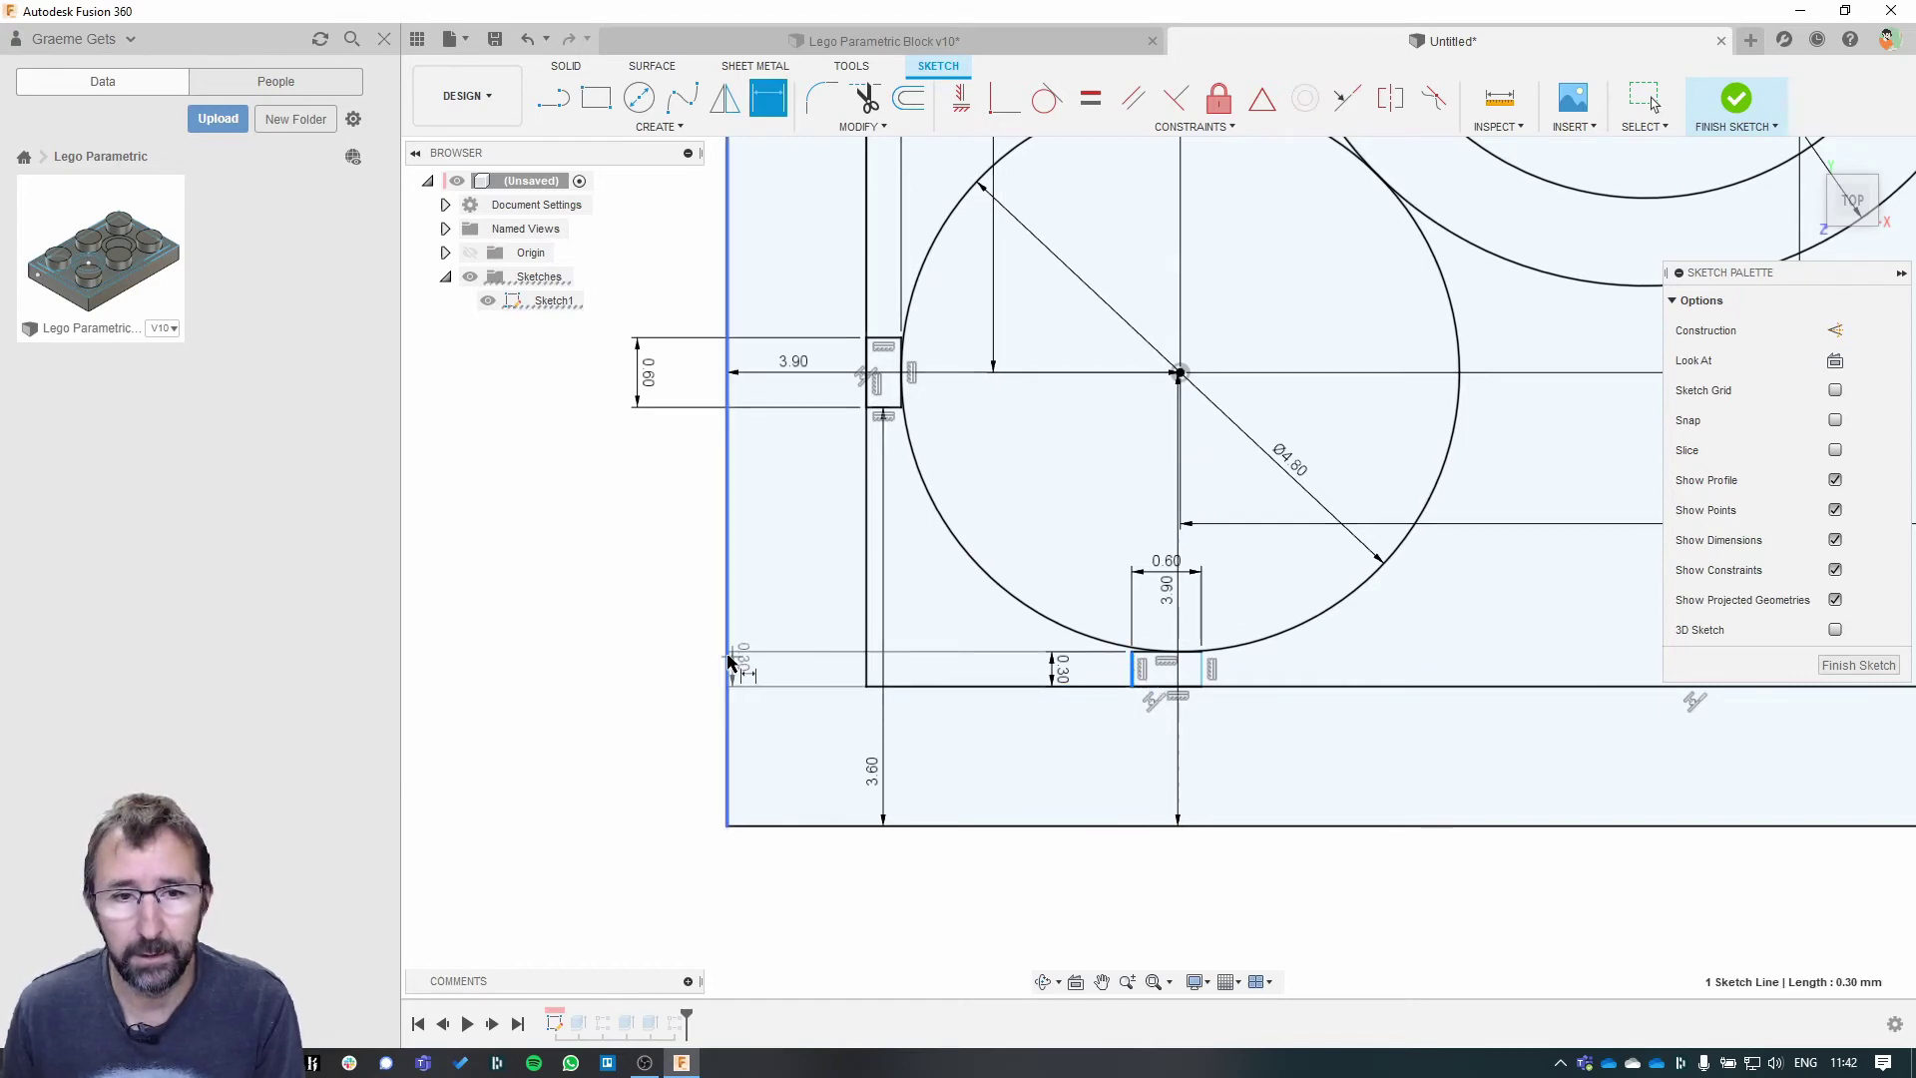
click(728, 661)
click(692, 662)
text(3)
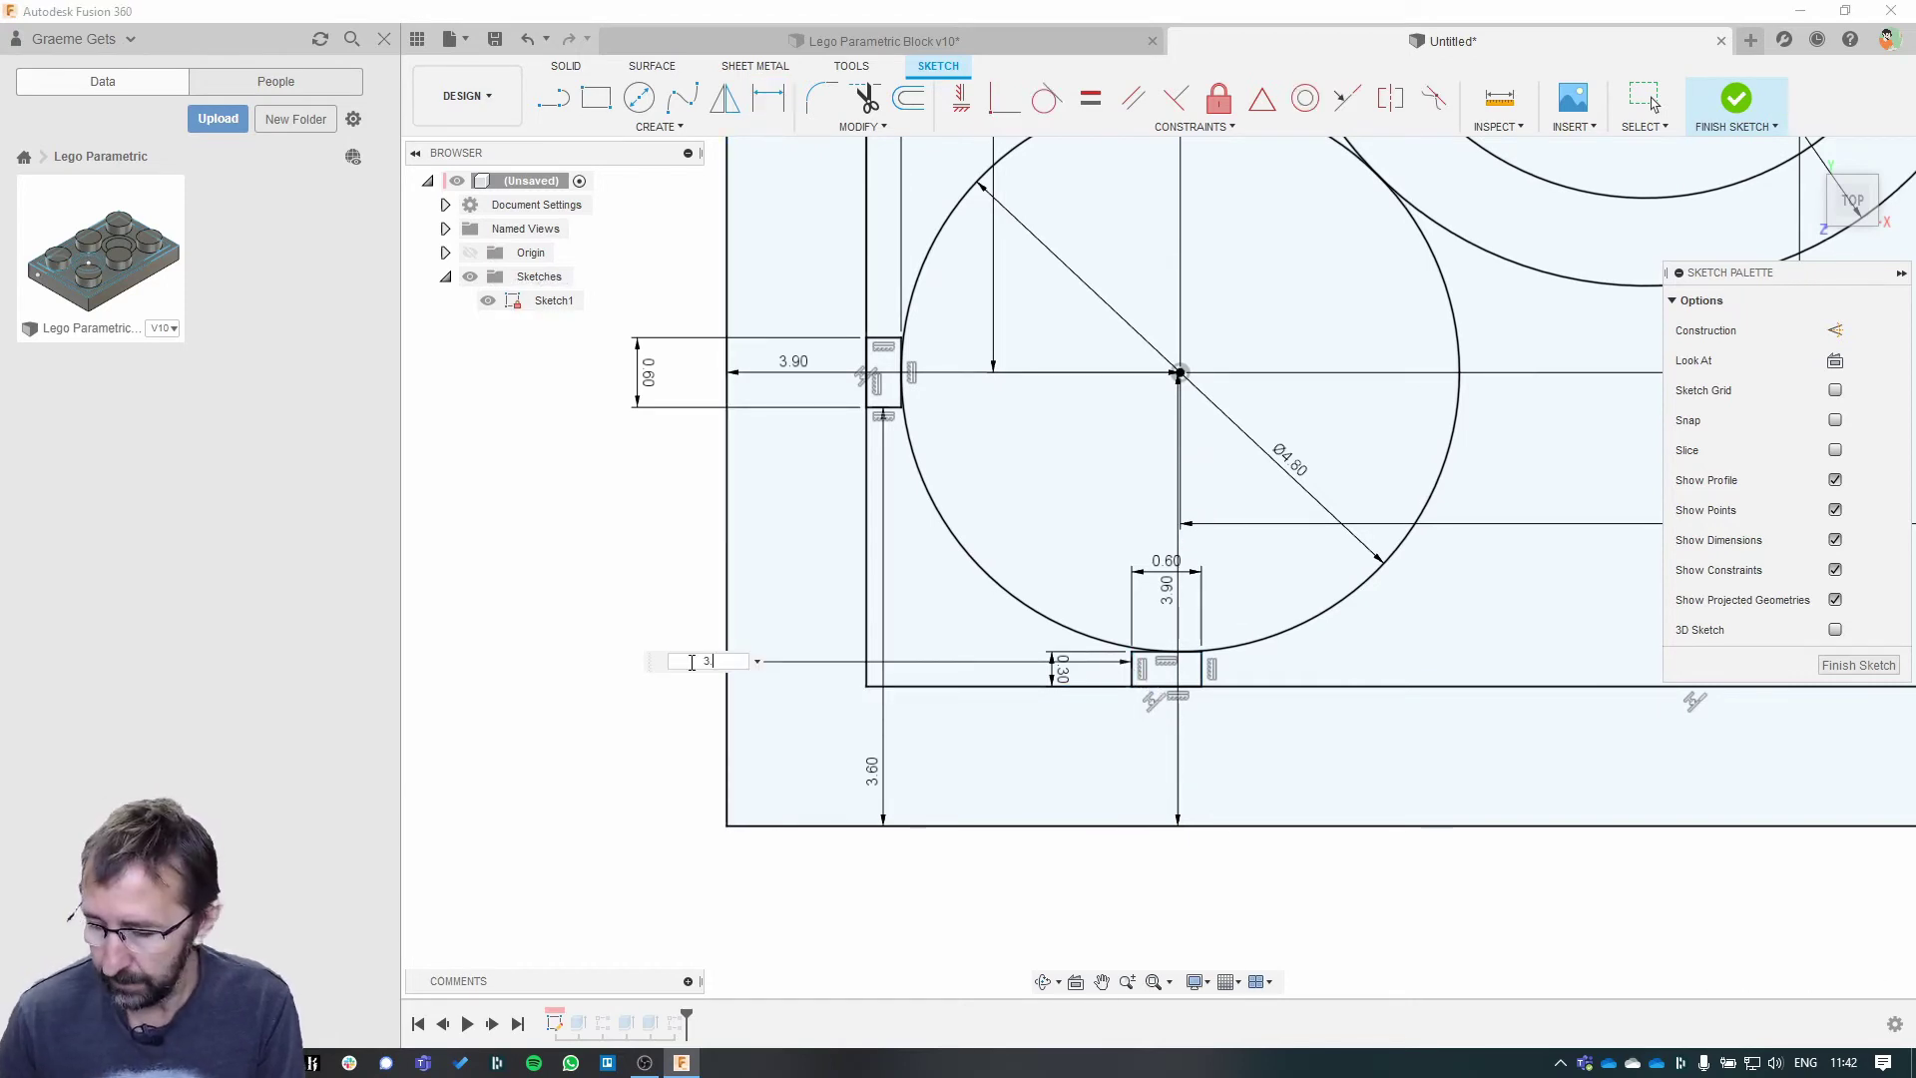
text(.6)
key(Return)
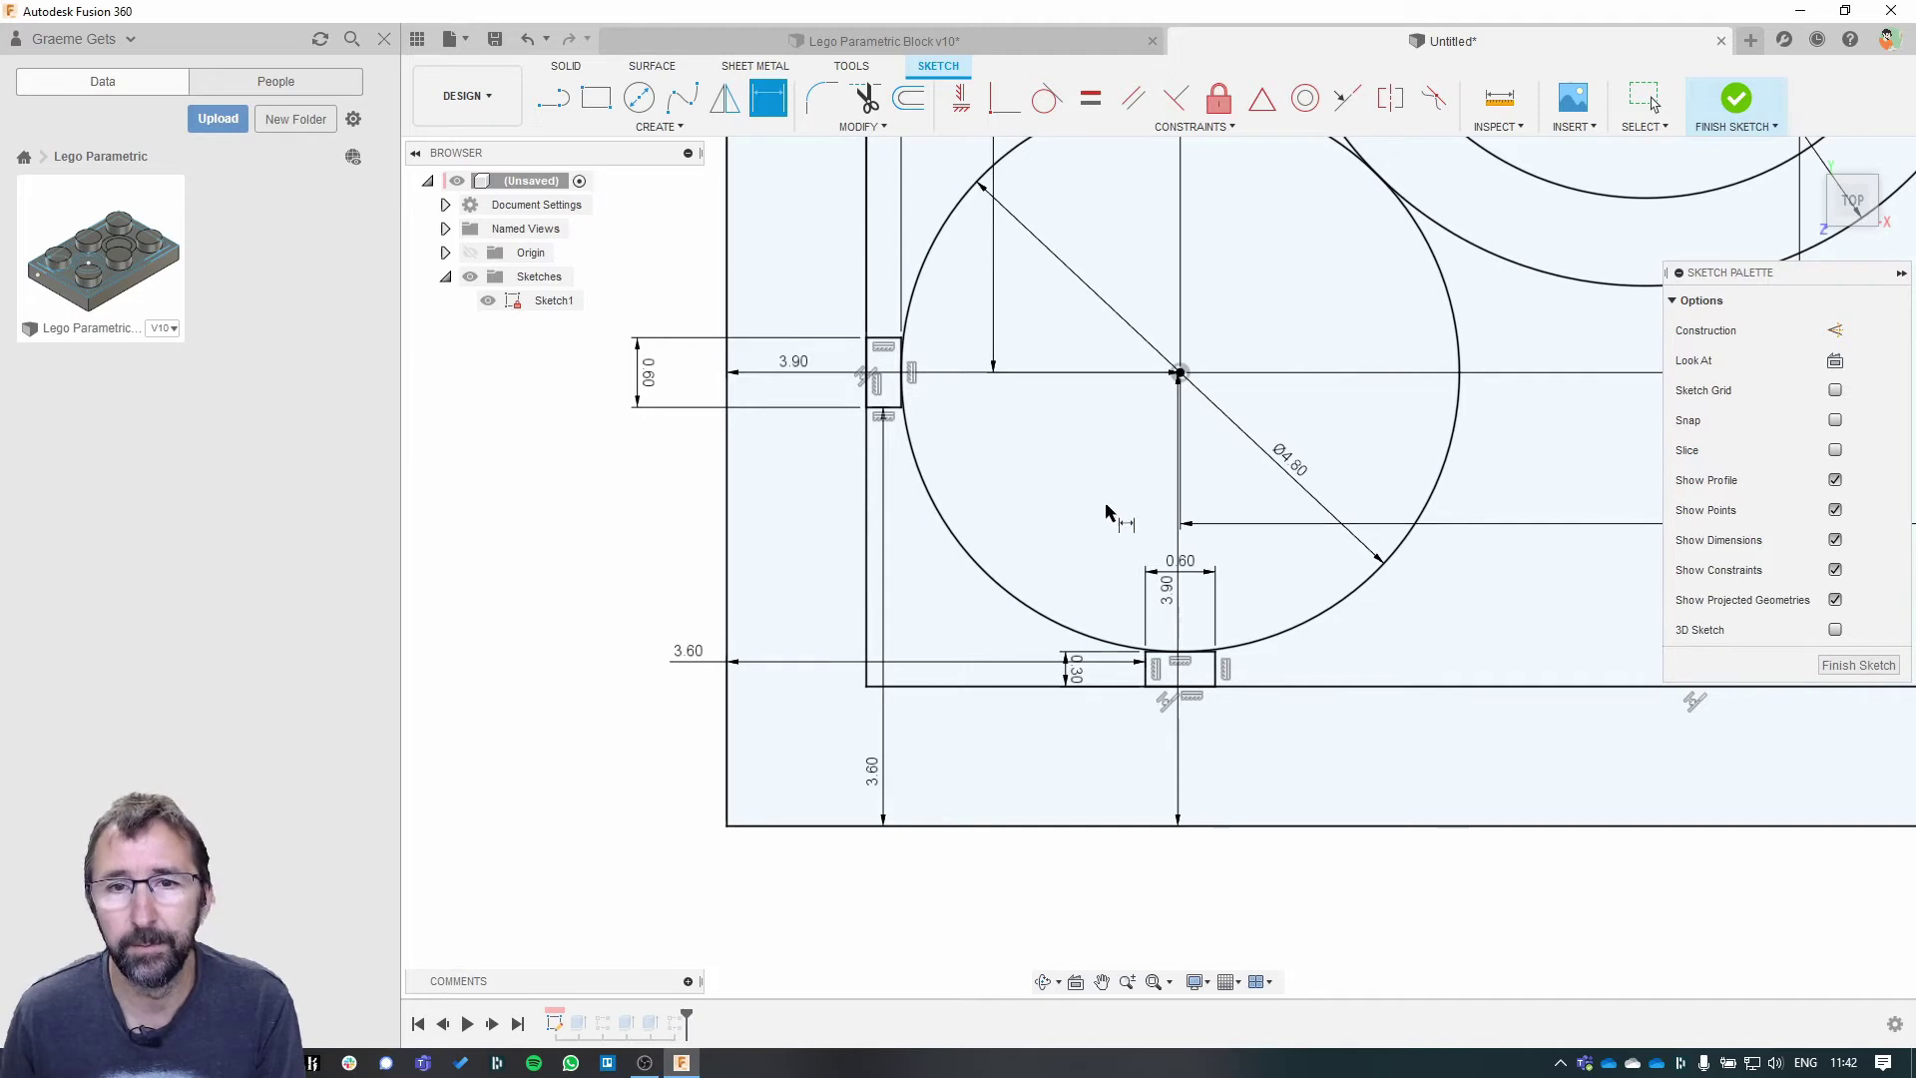
- Draw a rectangle 0.6 mm wide and 0.3 mm high just below the top inner wall line, near the upper-right corner
scroll(1111, 517, down, 4)
middle_drag(847, 406, 646, 658)
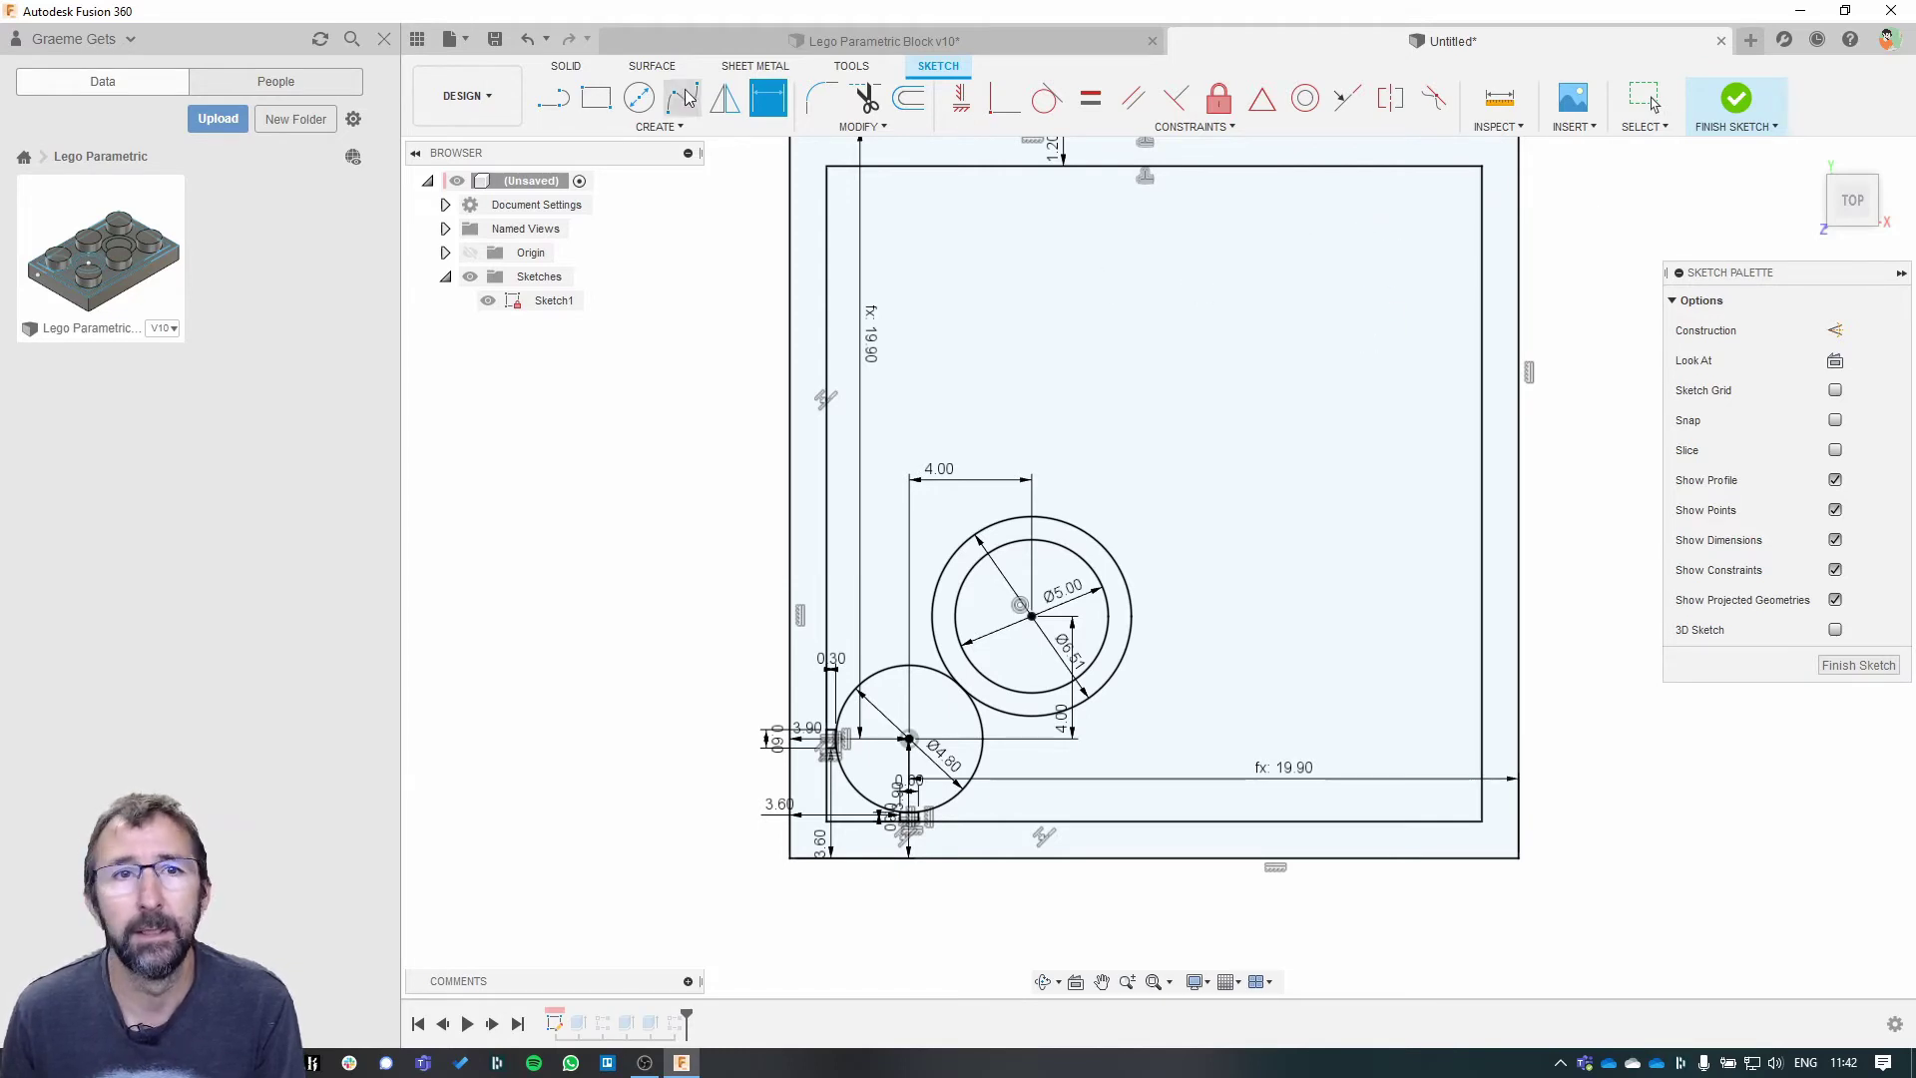
key(r)
click(1361, 178)
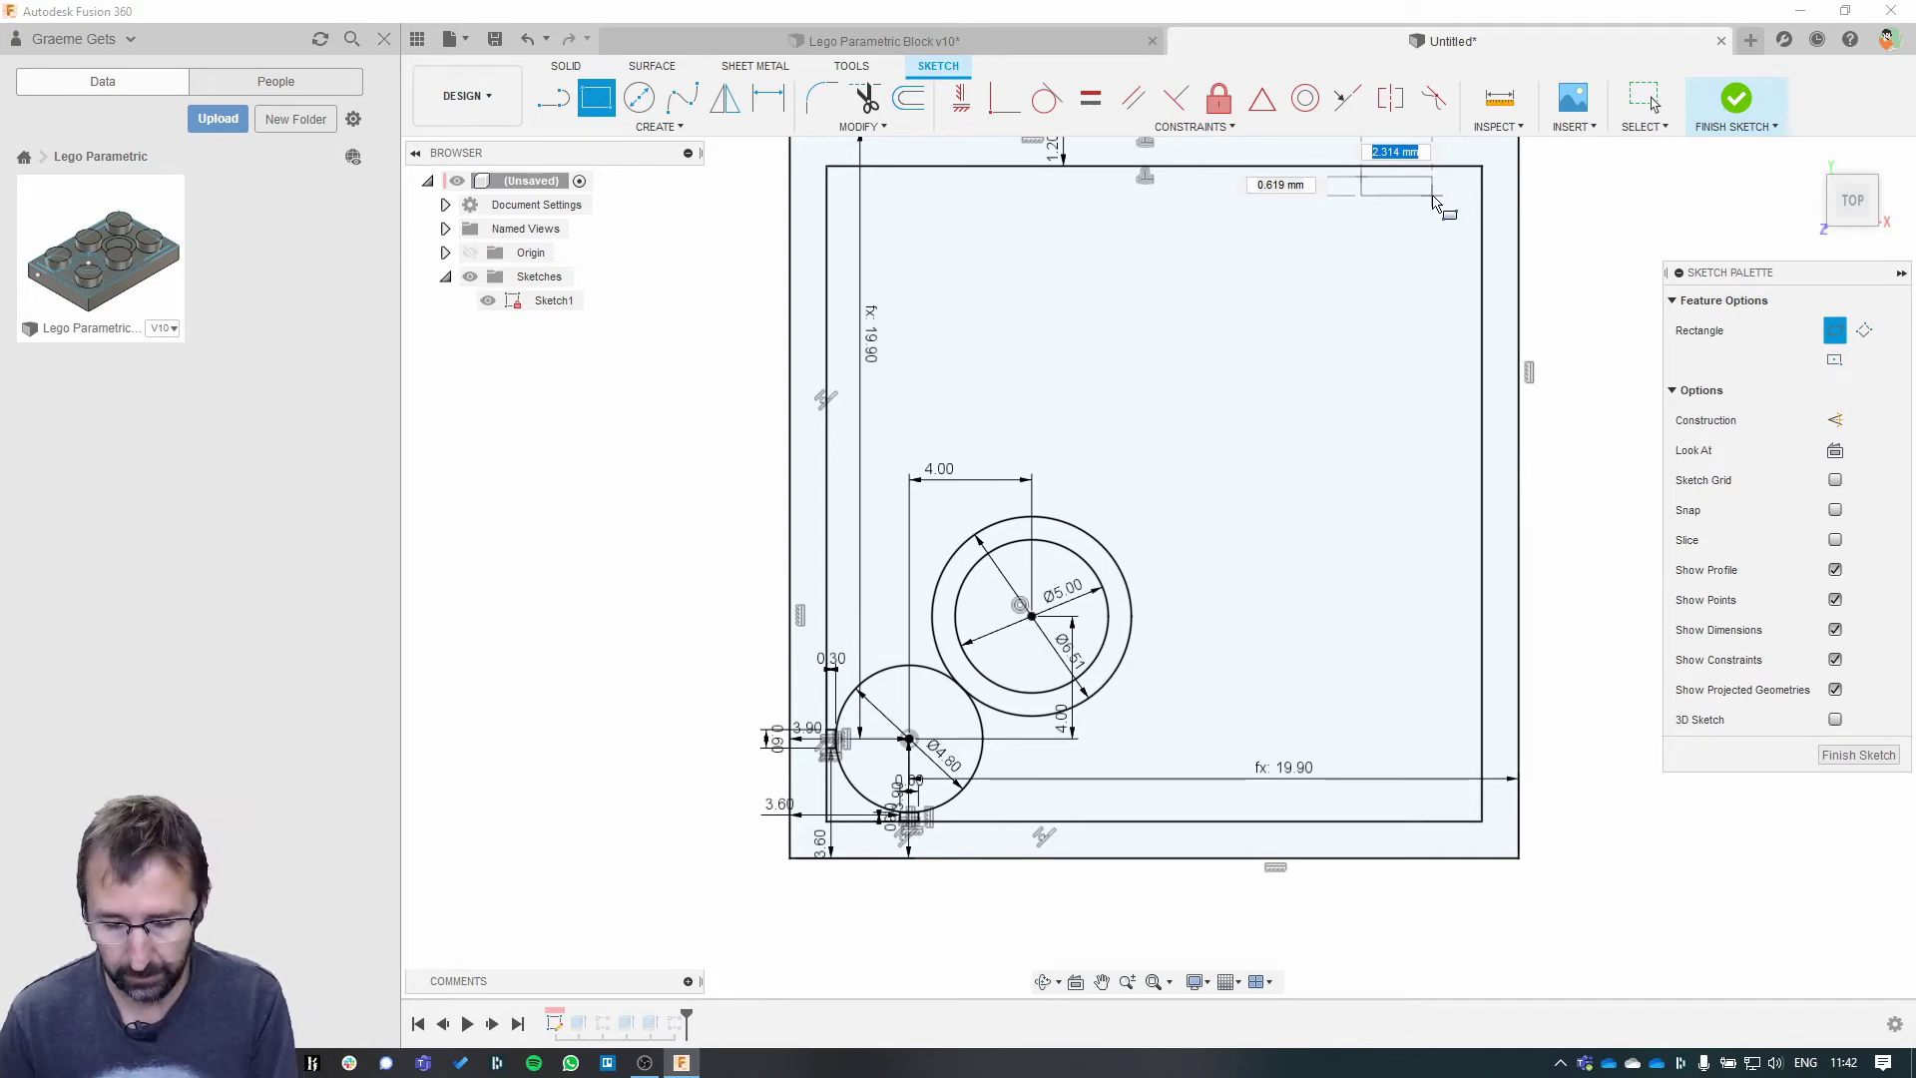
text(0.6)
key(Tab)
key(BackSpace)
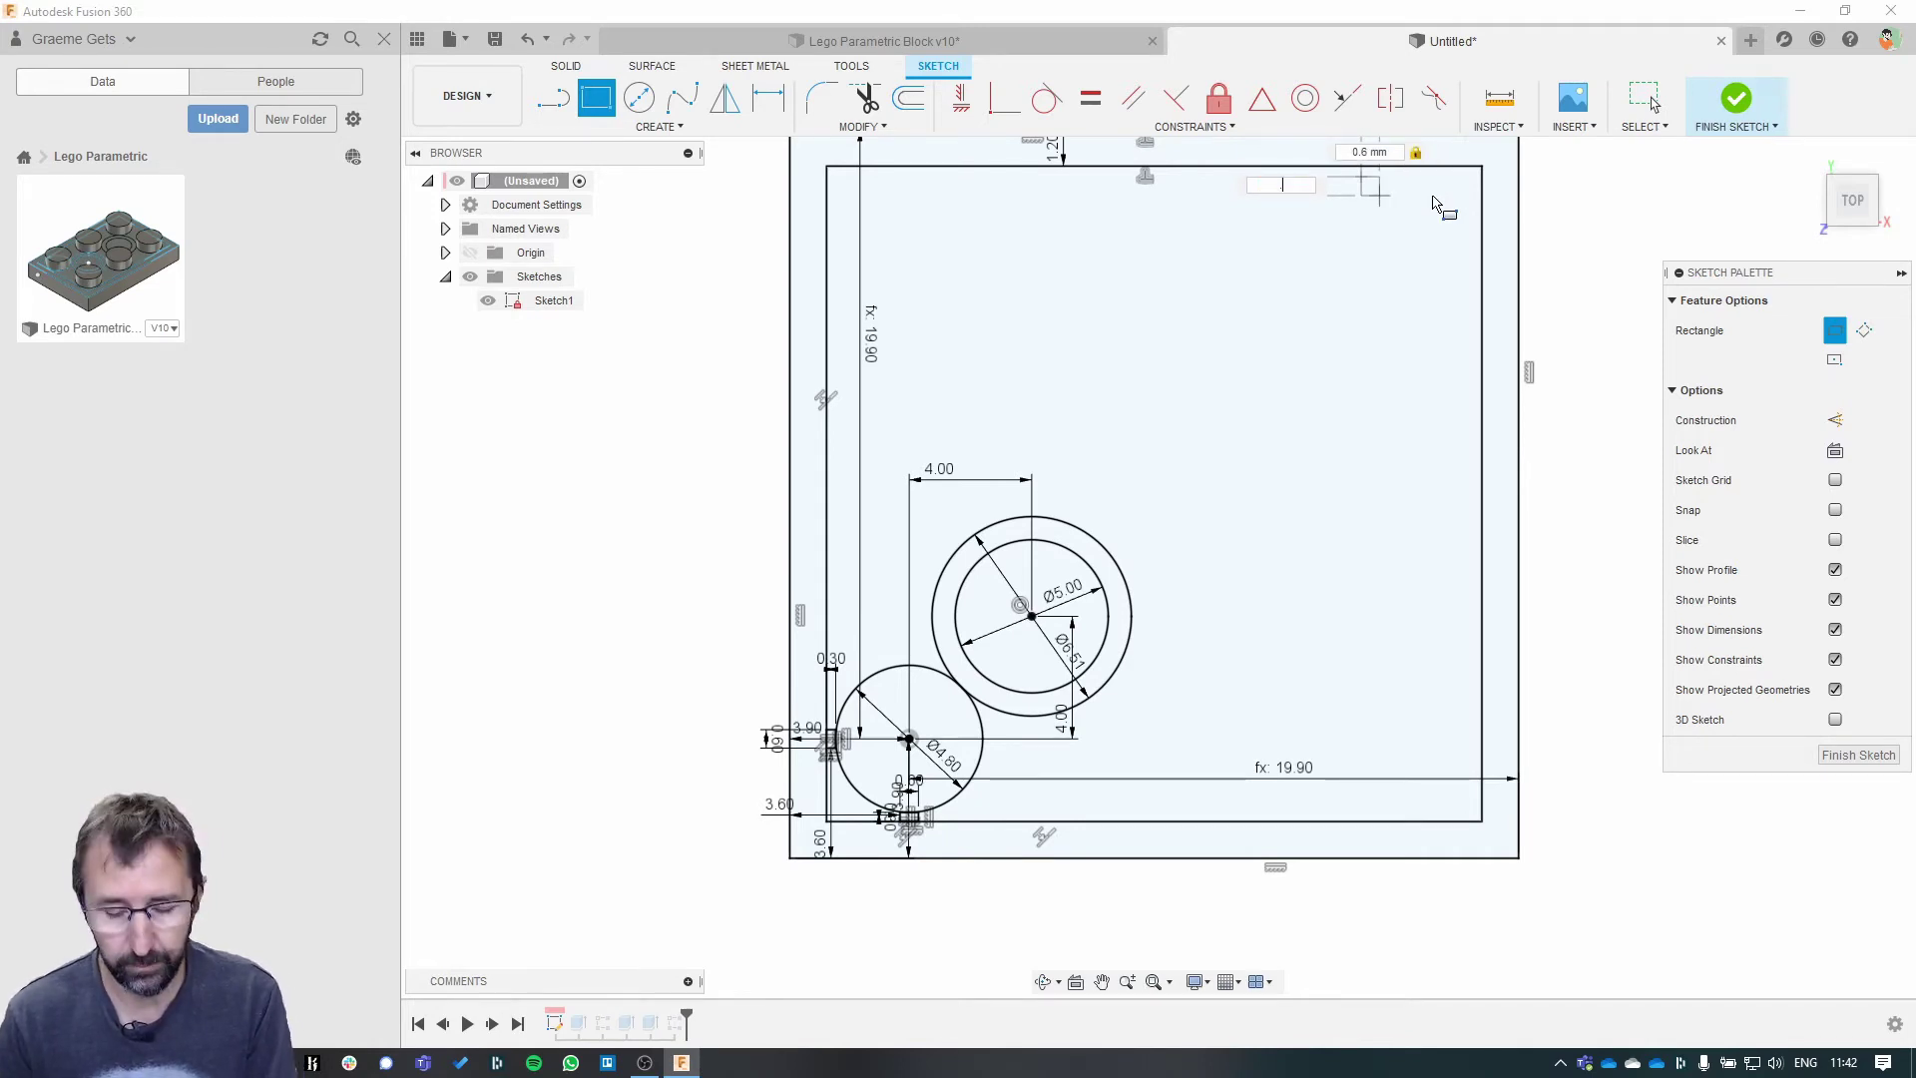
text(0.3)
key(Return)
key(Escape)
- Draw a rectangle 0.3 mm wide and 0.6 mm high beside the right inner wall line, near the upper-right corner
key(r)
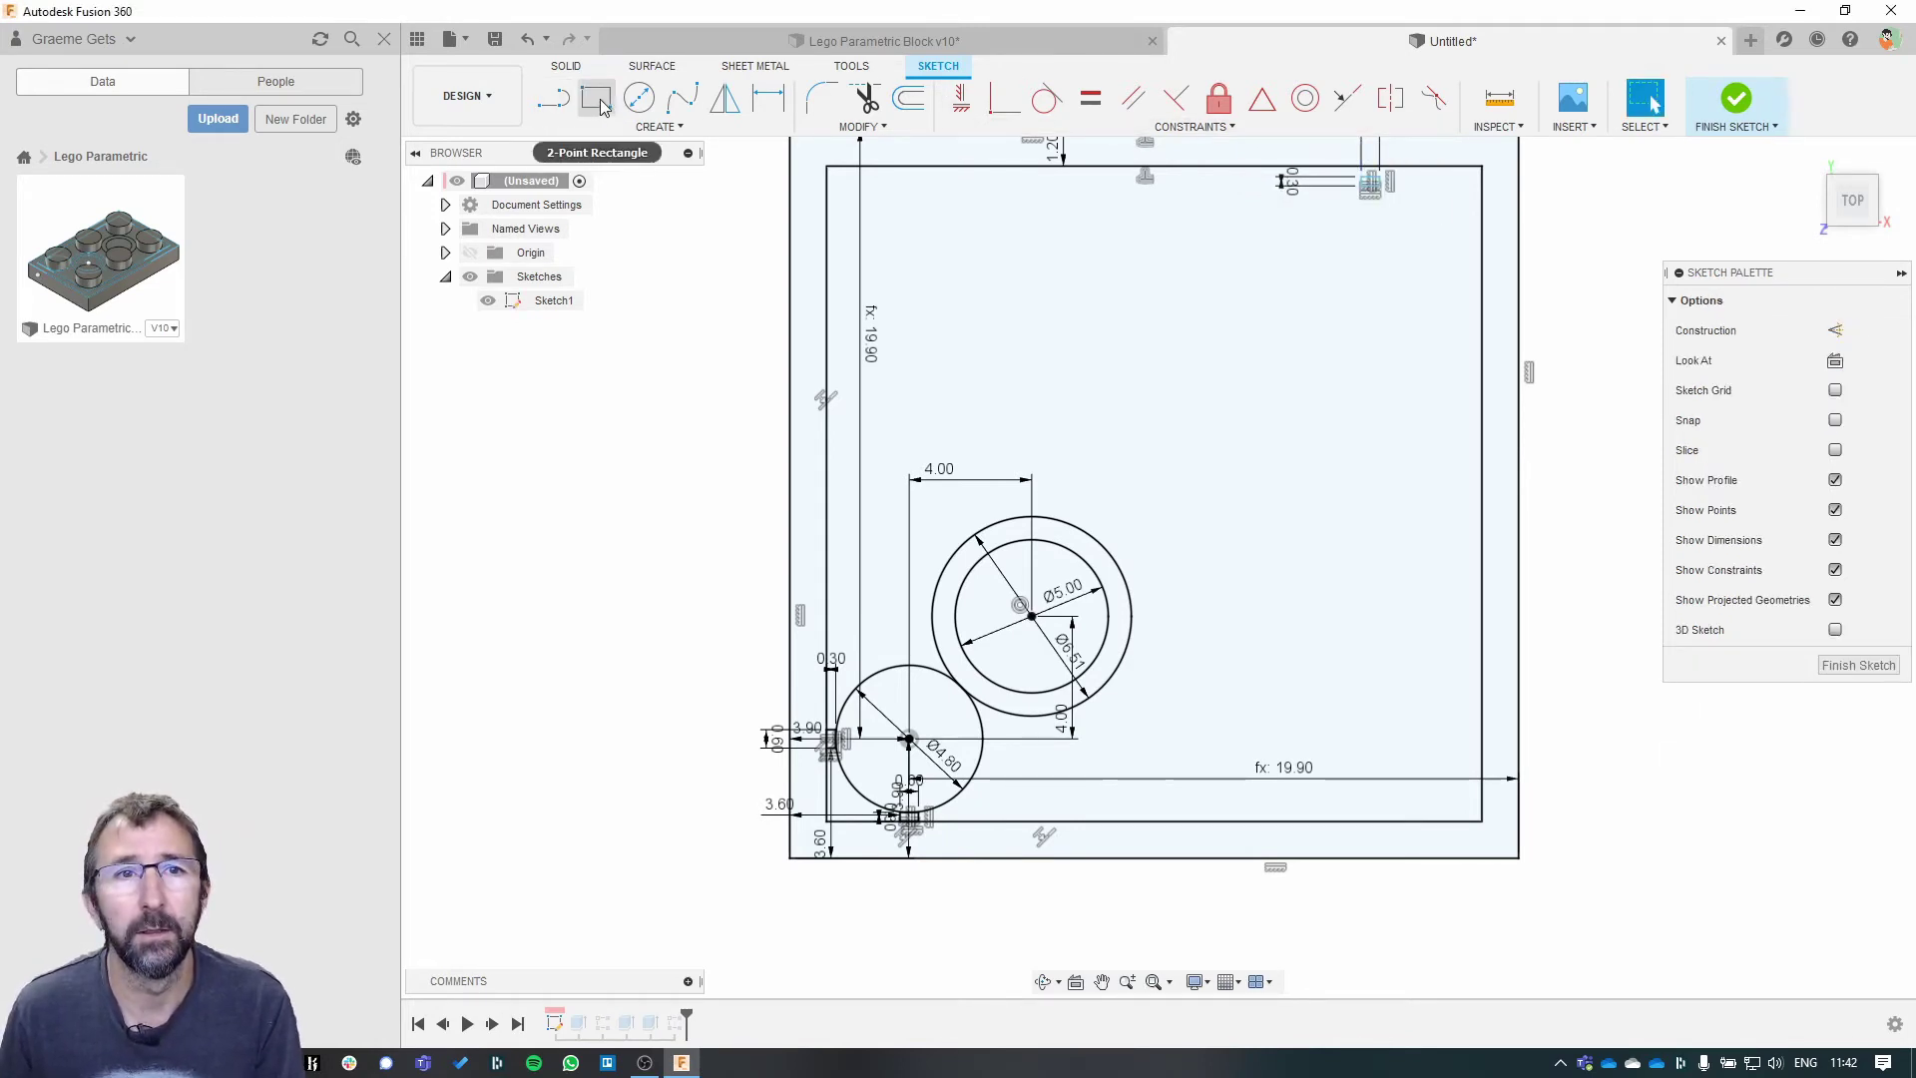
click(1442, 250)
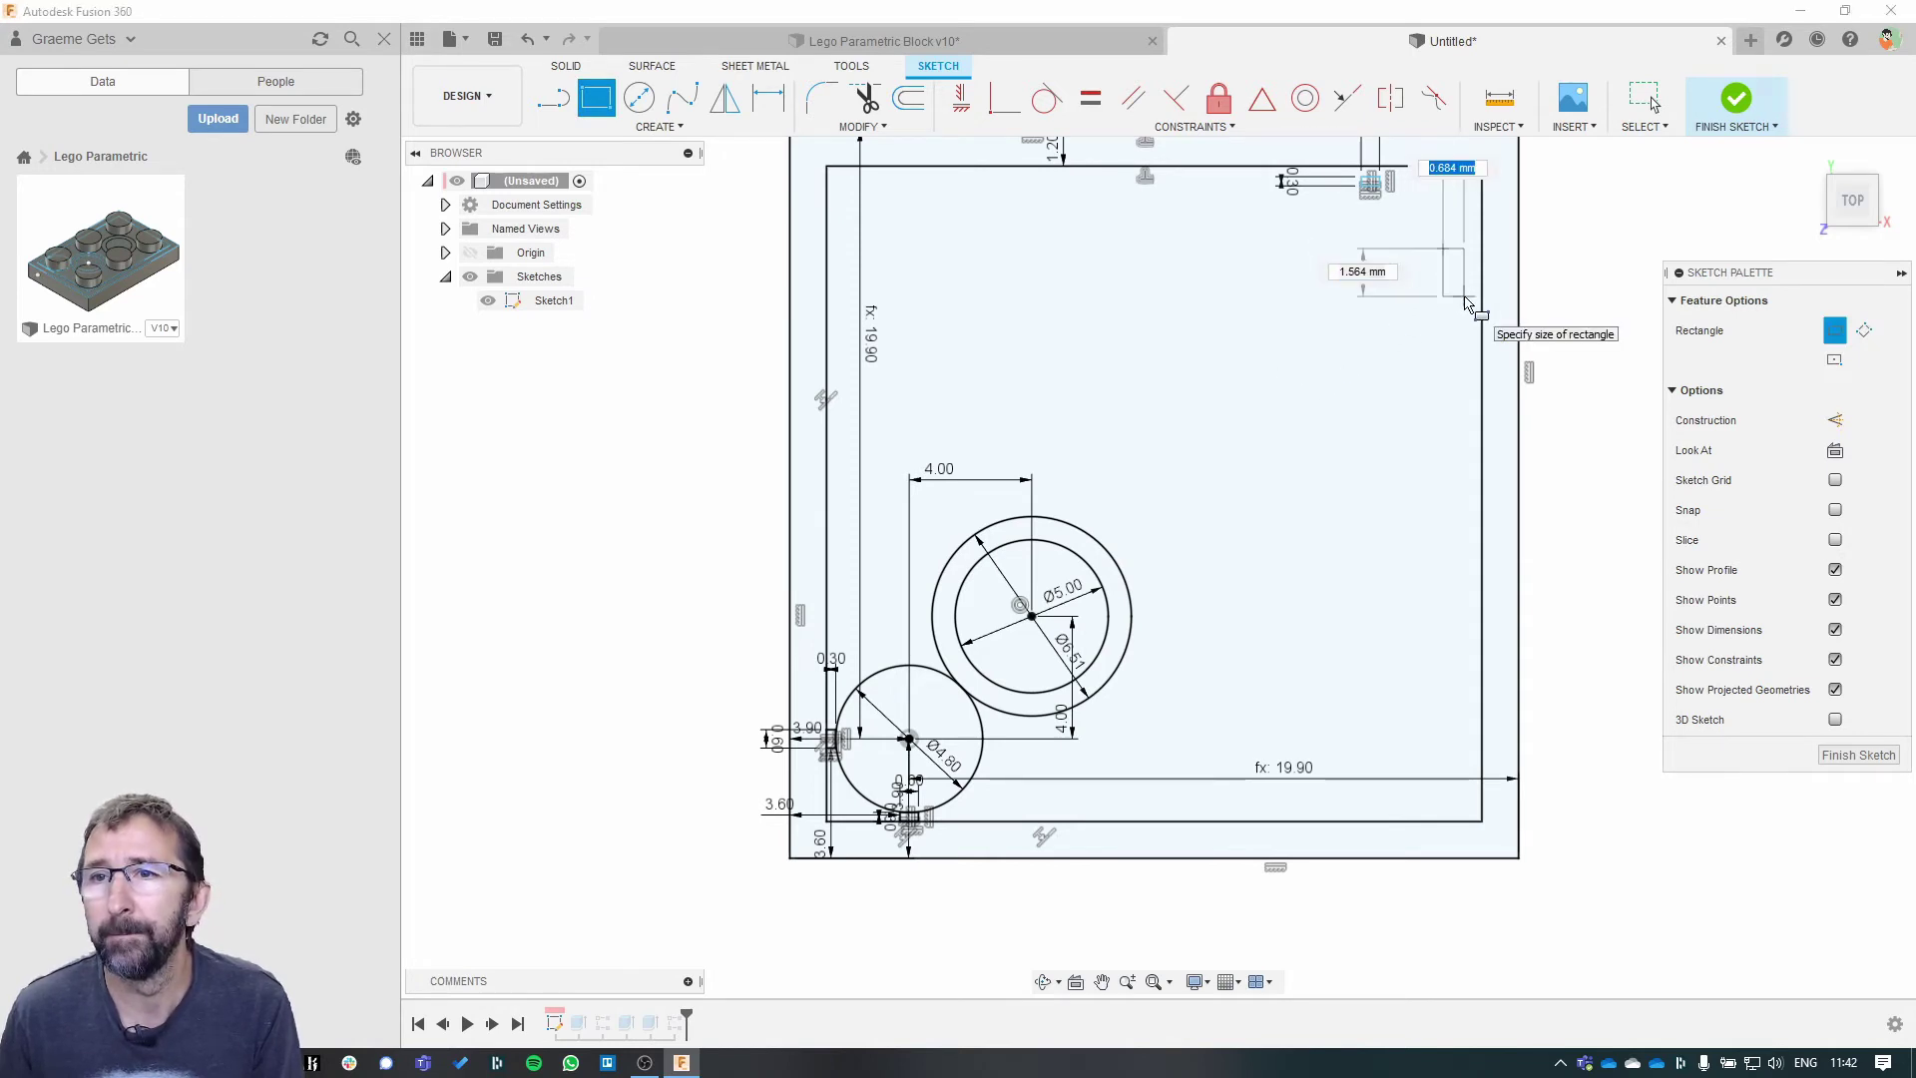
key(BackSpace)
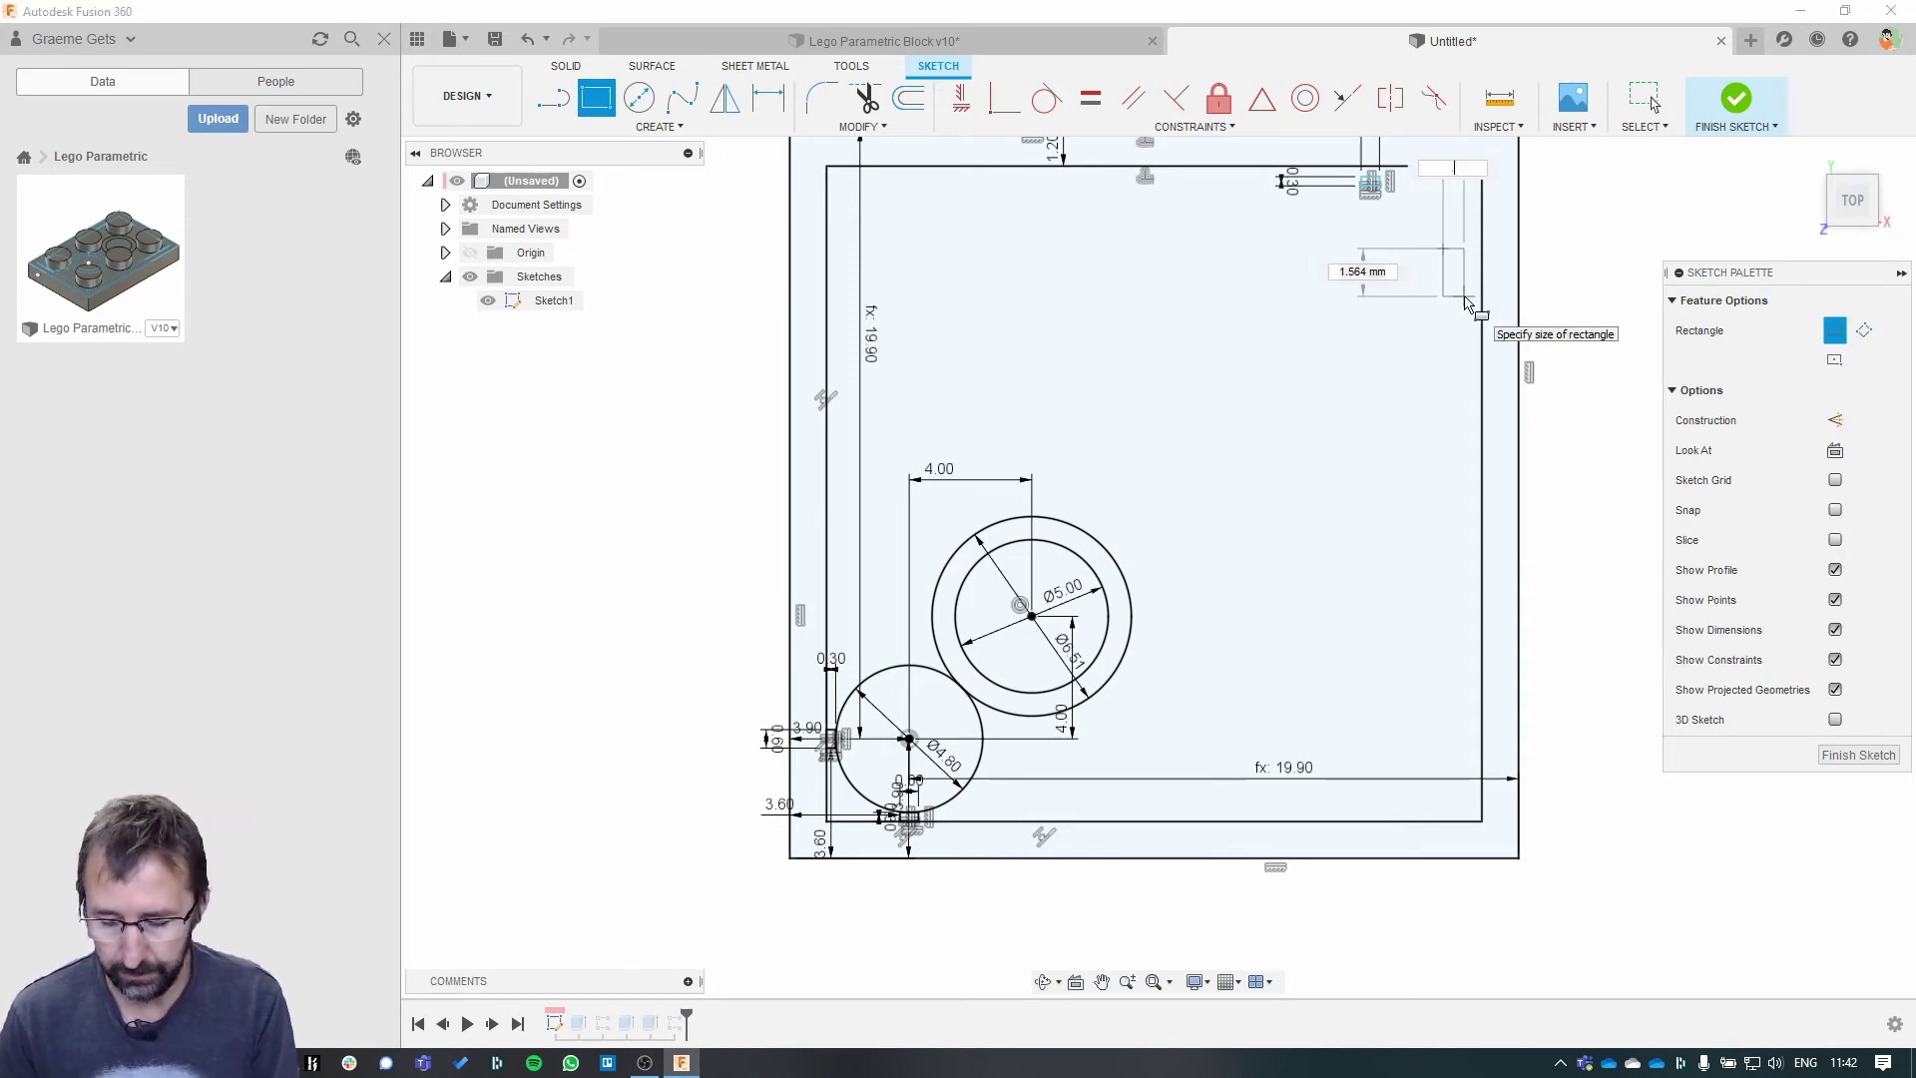
text(.3)
key(Tab)
text(.6)
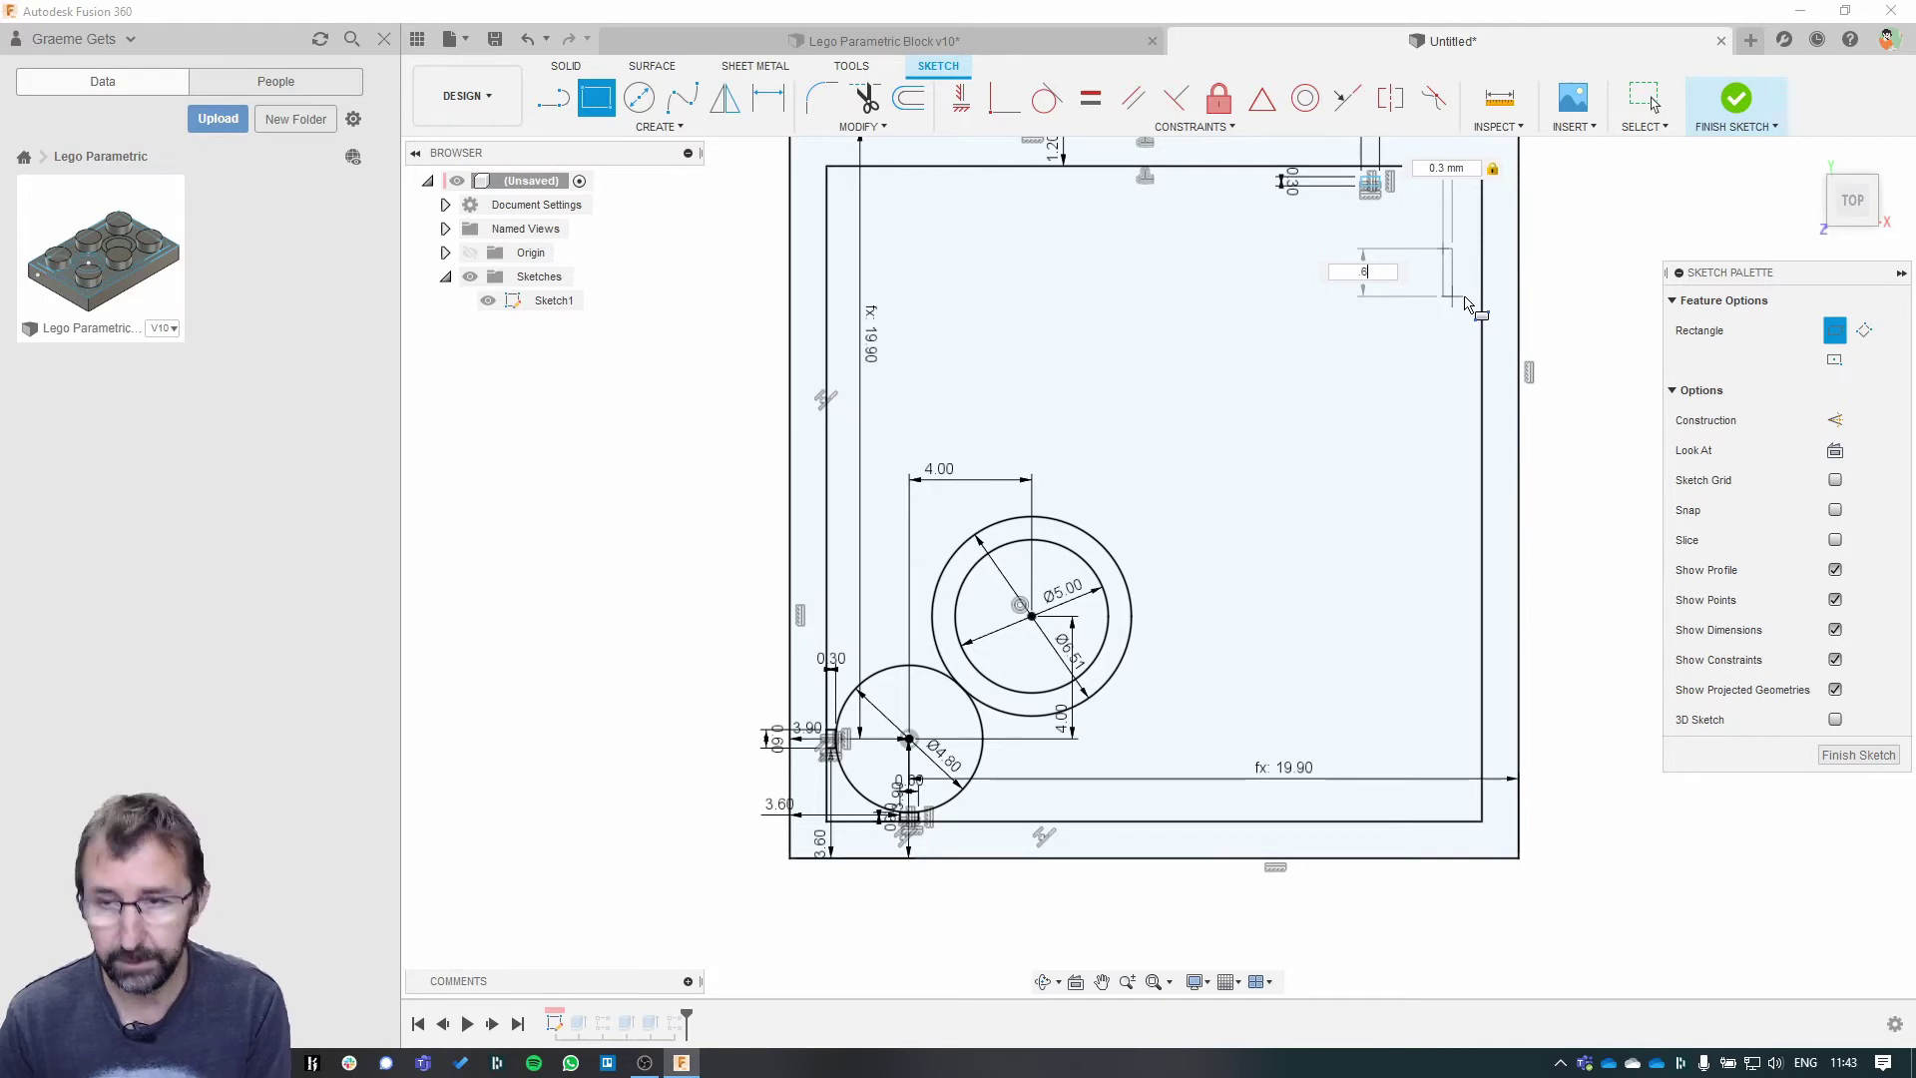
key(Return)
key(Escape)
- Make the two upper-right rib rectangles' outward edges collinear with the top and right inner wall lines respectively
mouse_move(1589, 220)
middle_down()
mouse_move(1490, 467)
mouse_move(1496, 376)
middle_up()
scroll(1457, 456, down, 3)
scroll(1446, 451, up, 9)
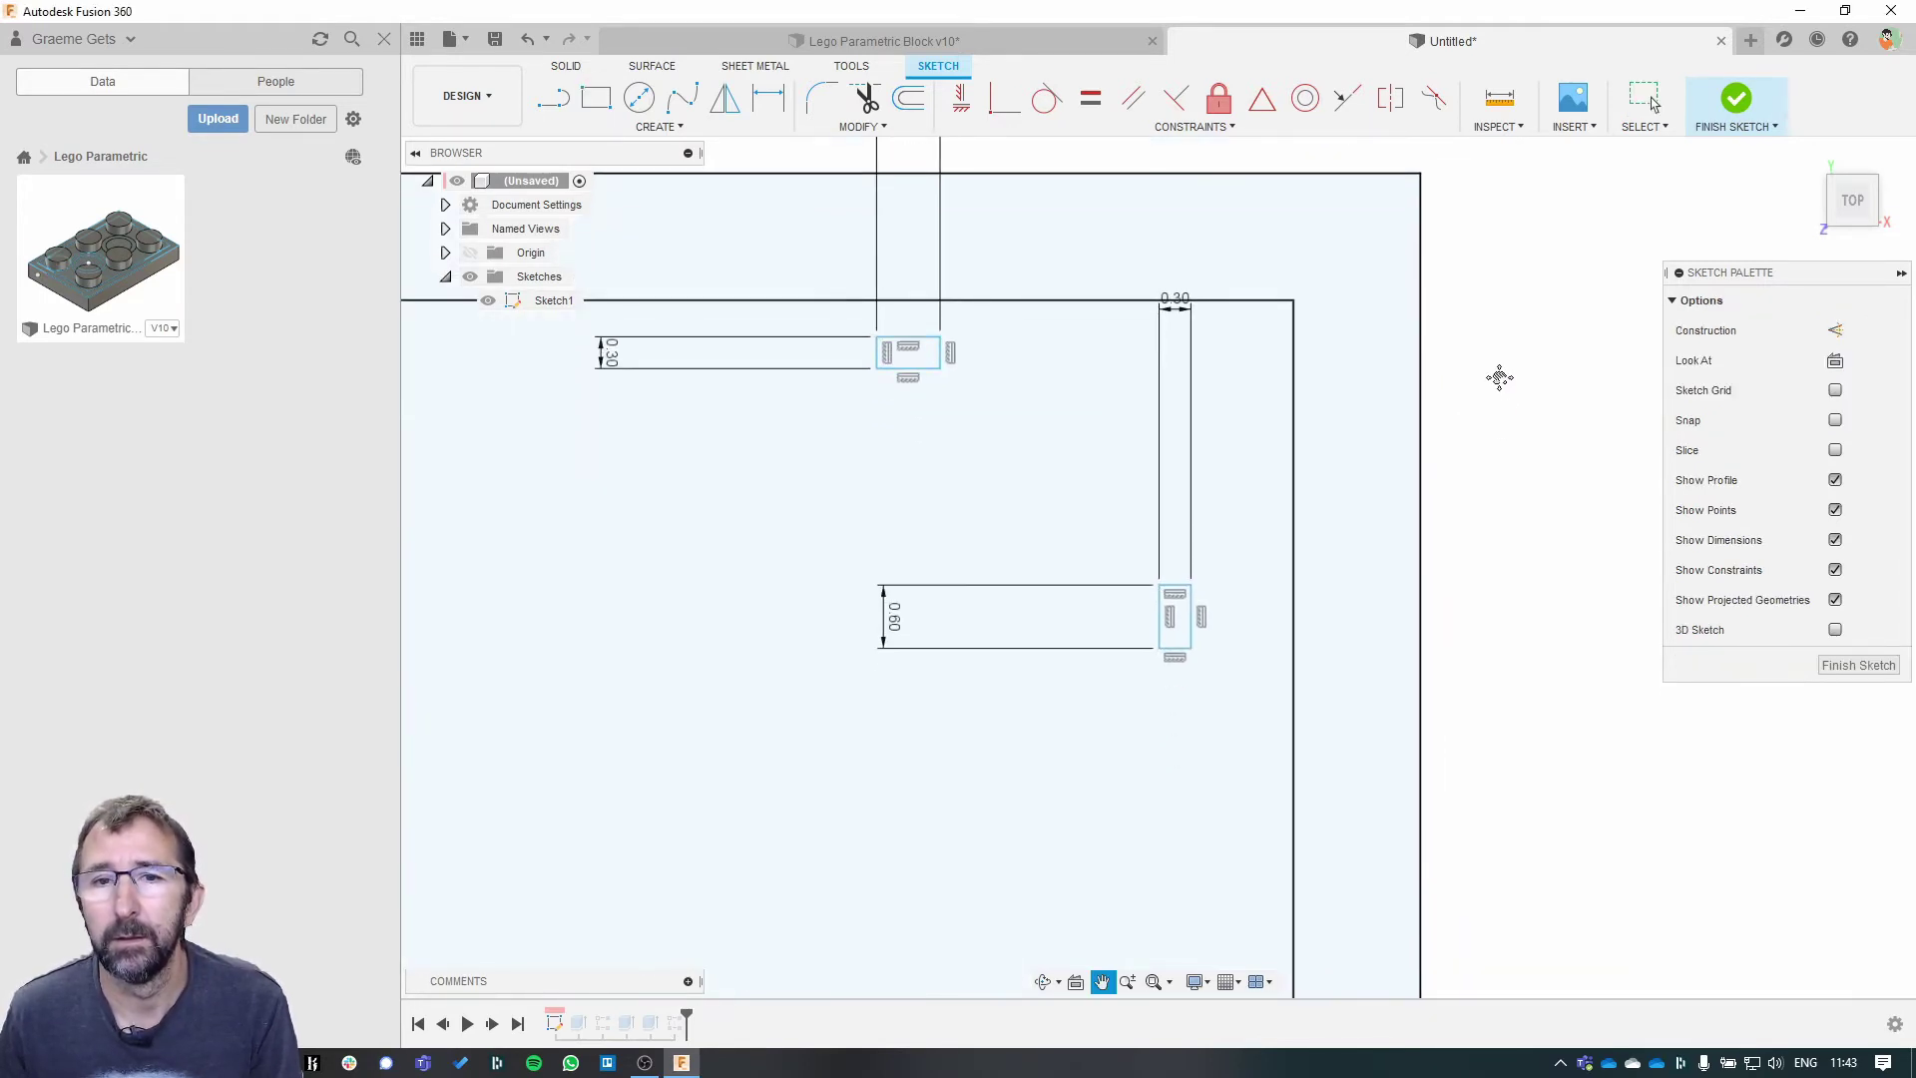
click(1347, 98)
click(915, 339)
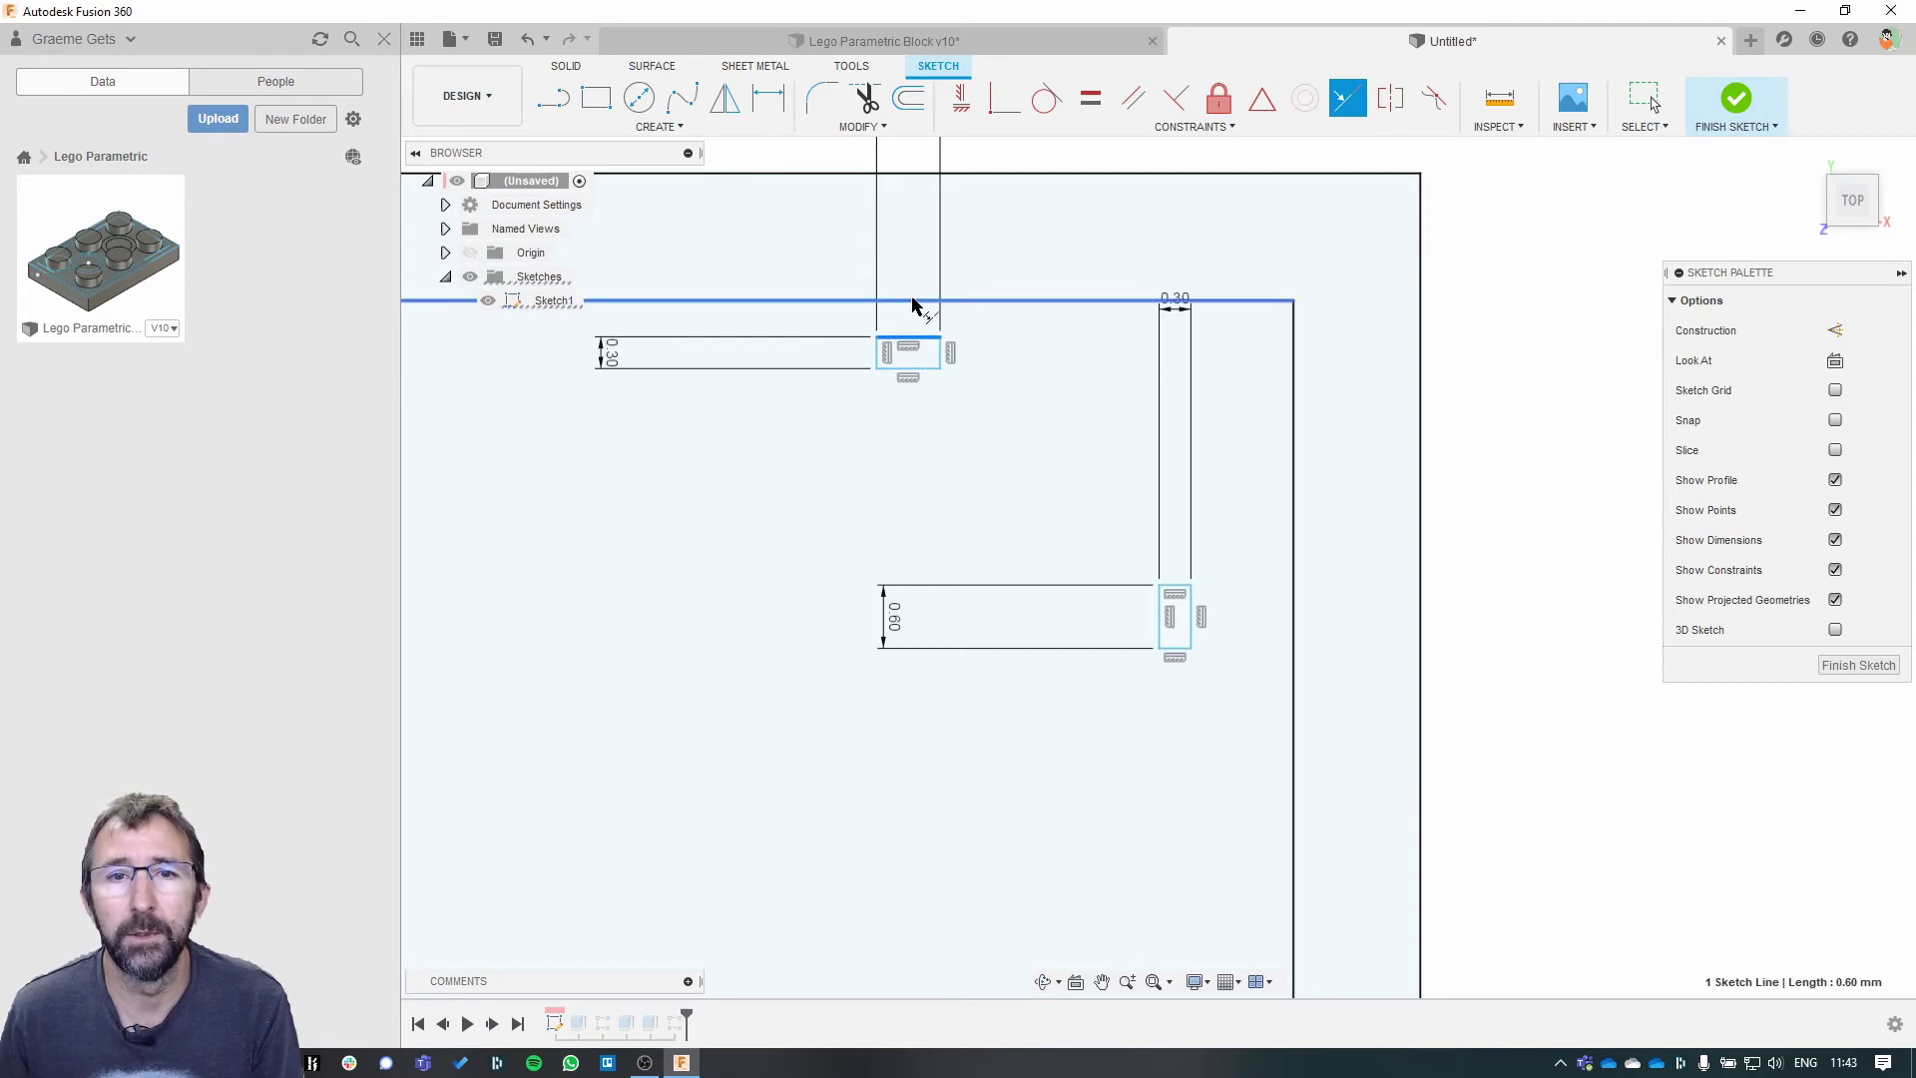
click(911, 299)
click(1192, 632)
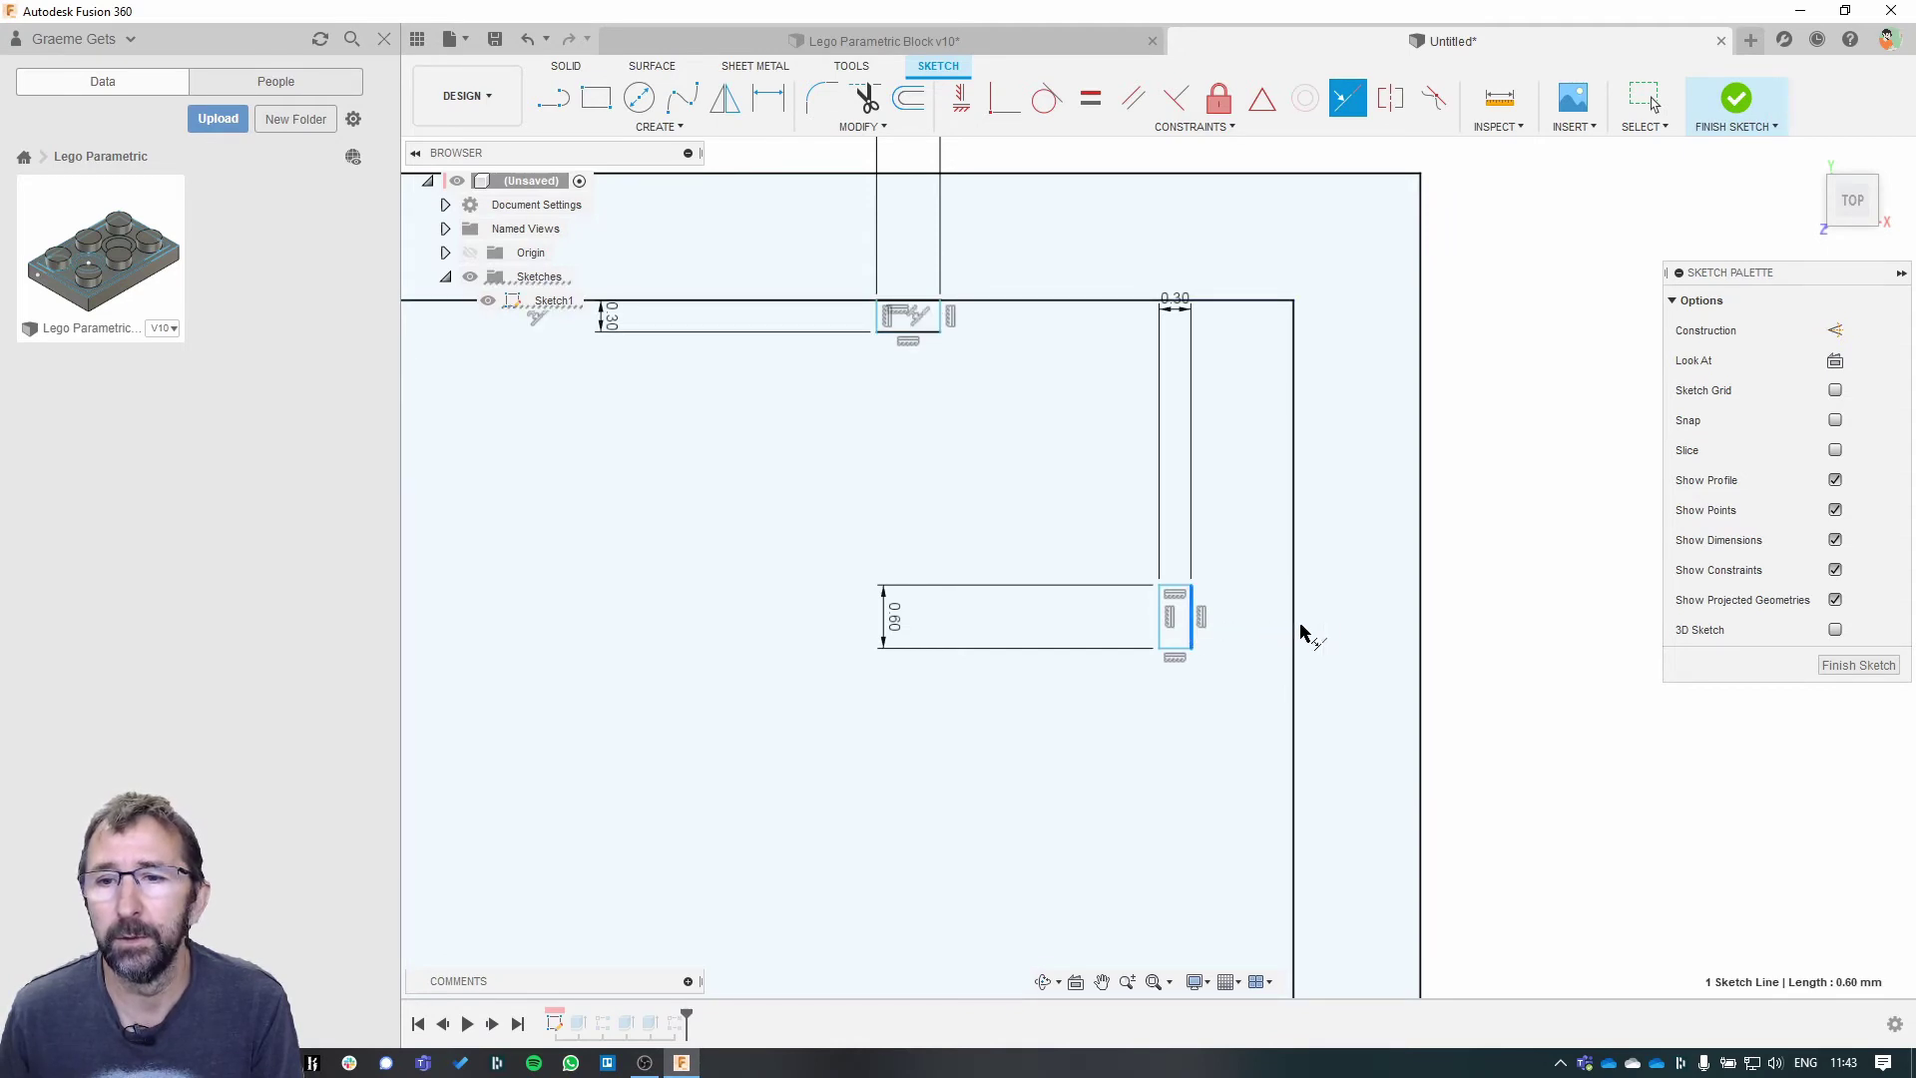
click(1295, 633)
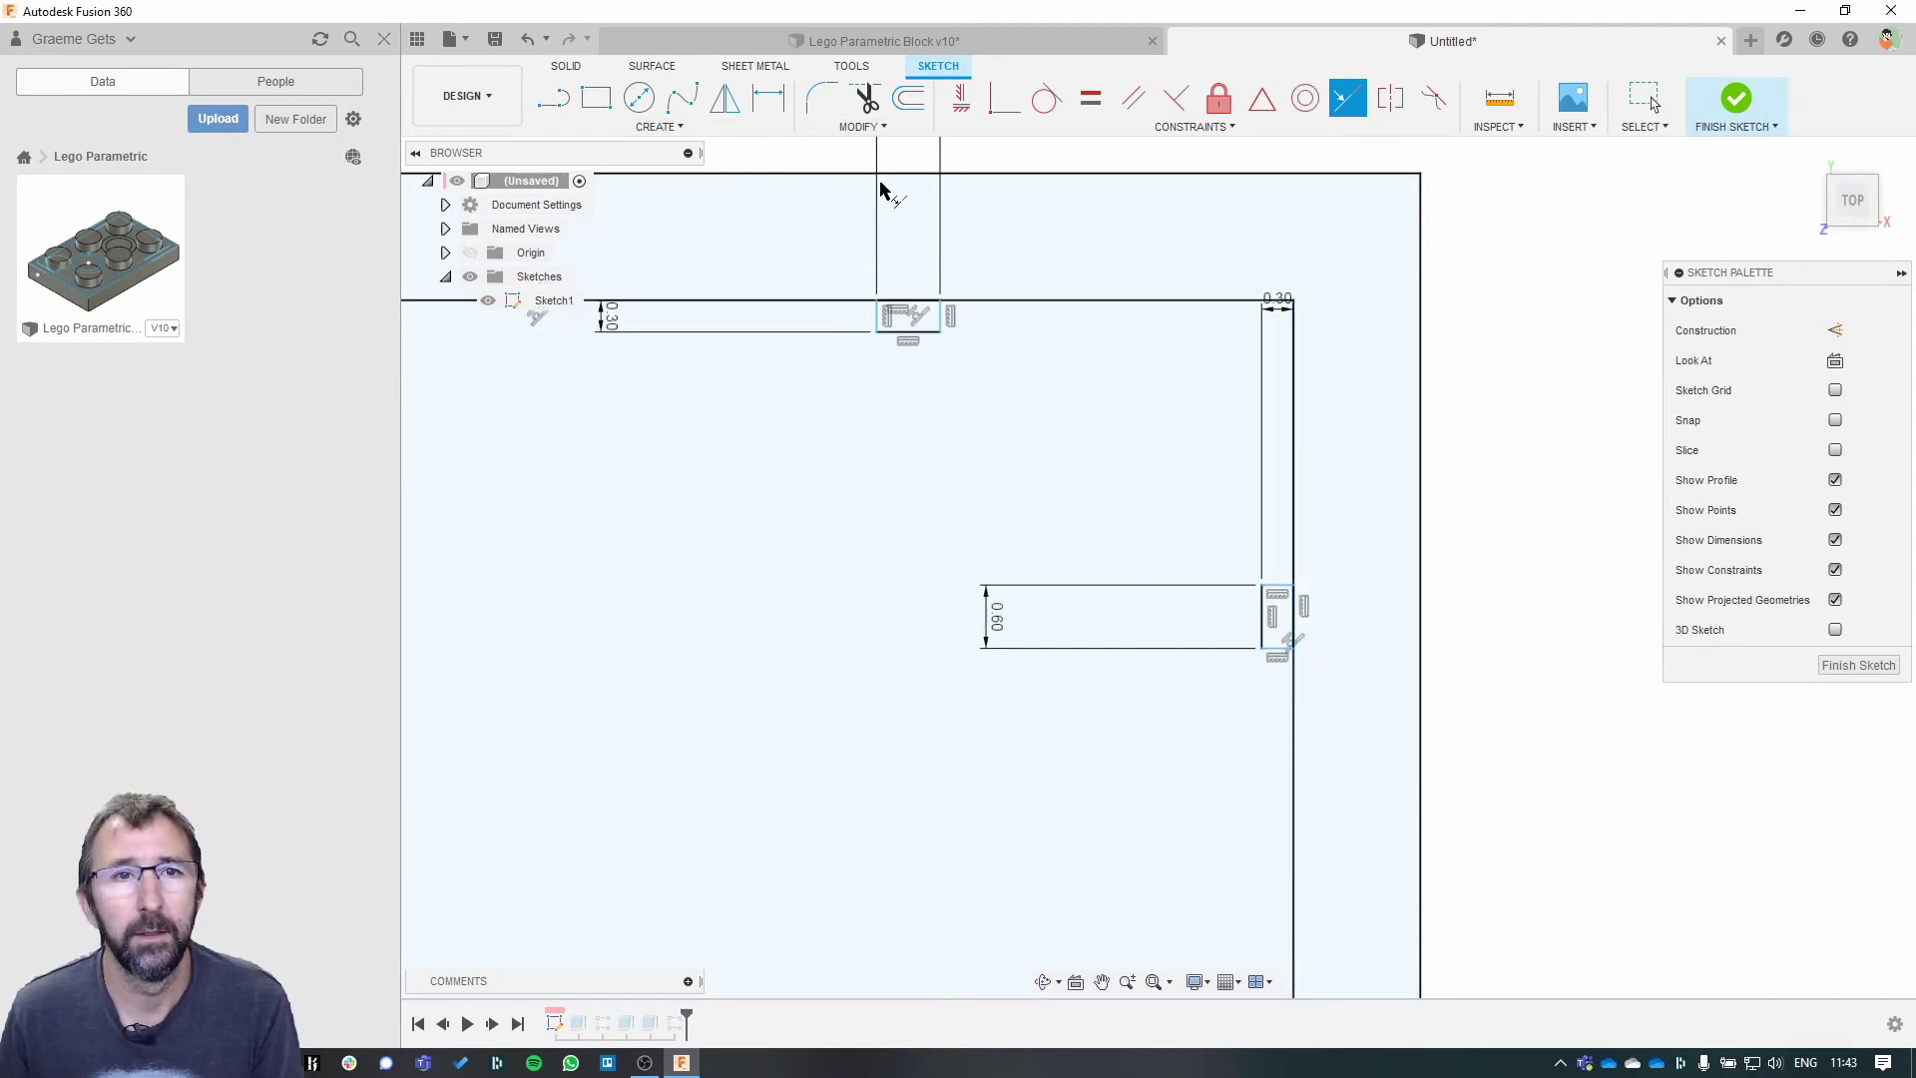
- Dimension the top rib rectangle's right edge 3.6 mm from the plate's right outer edge
key(d)
click(940, 327)
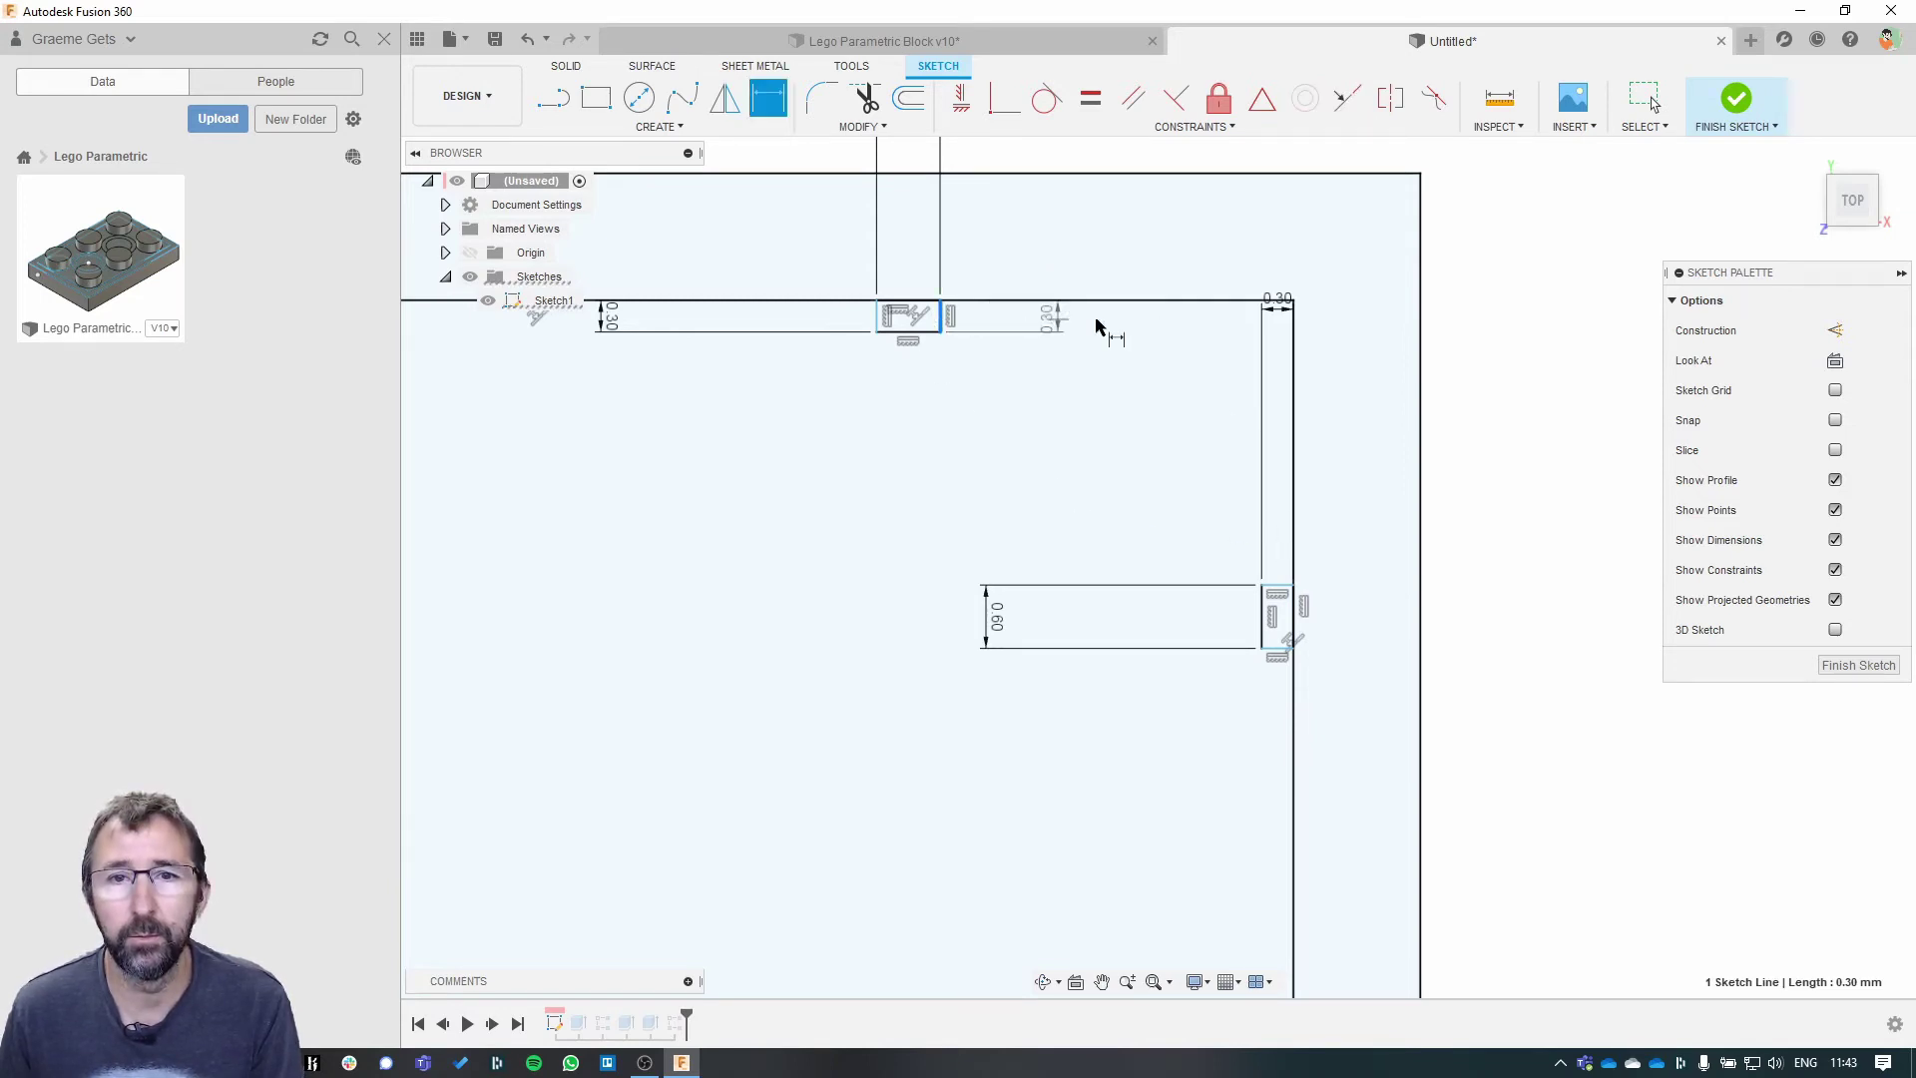
click(1420, 333)
click(1173, 236)
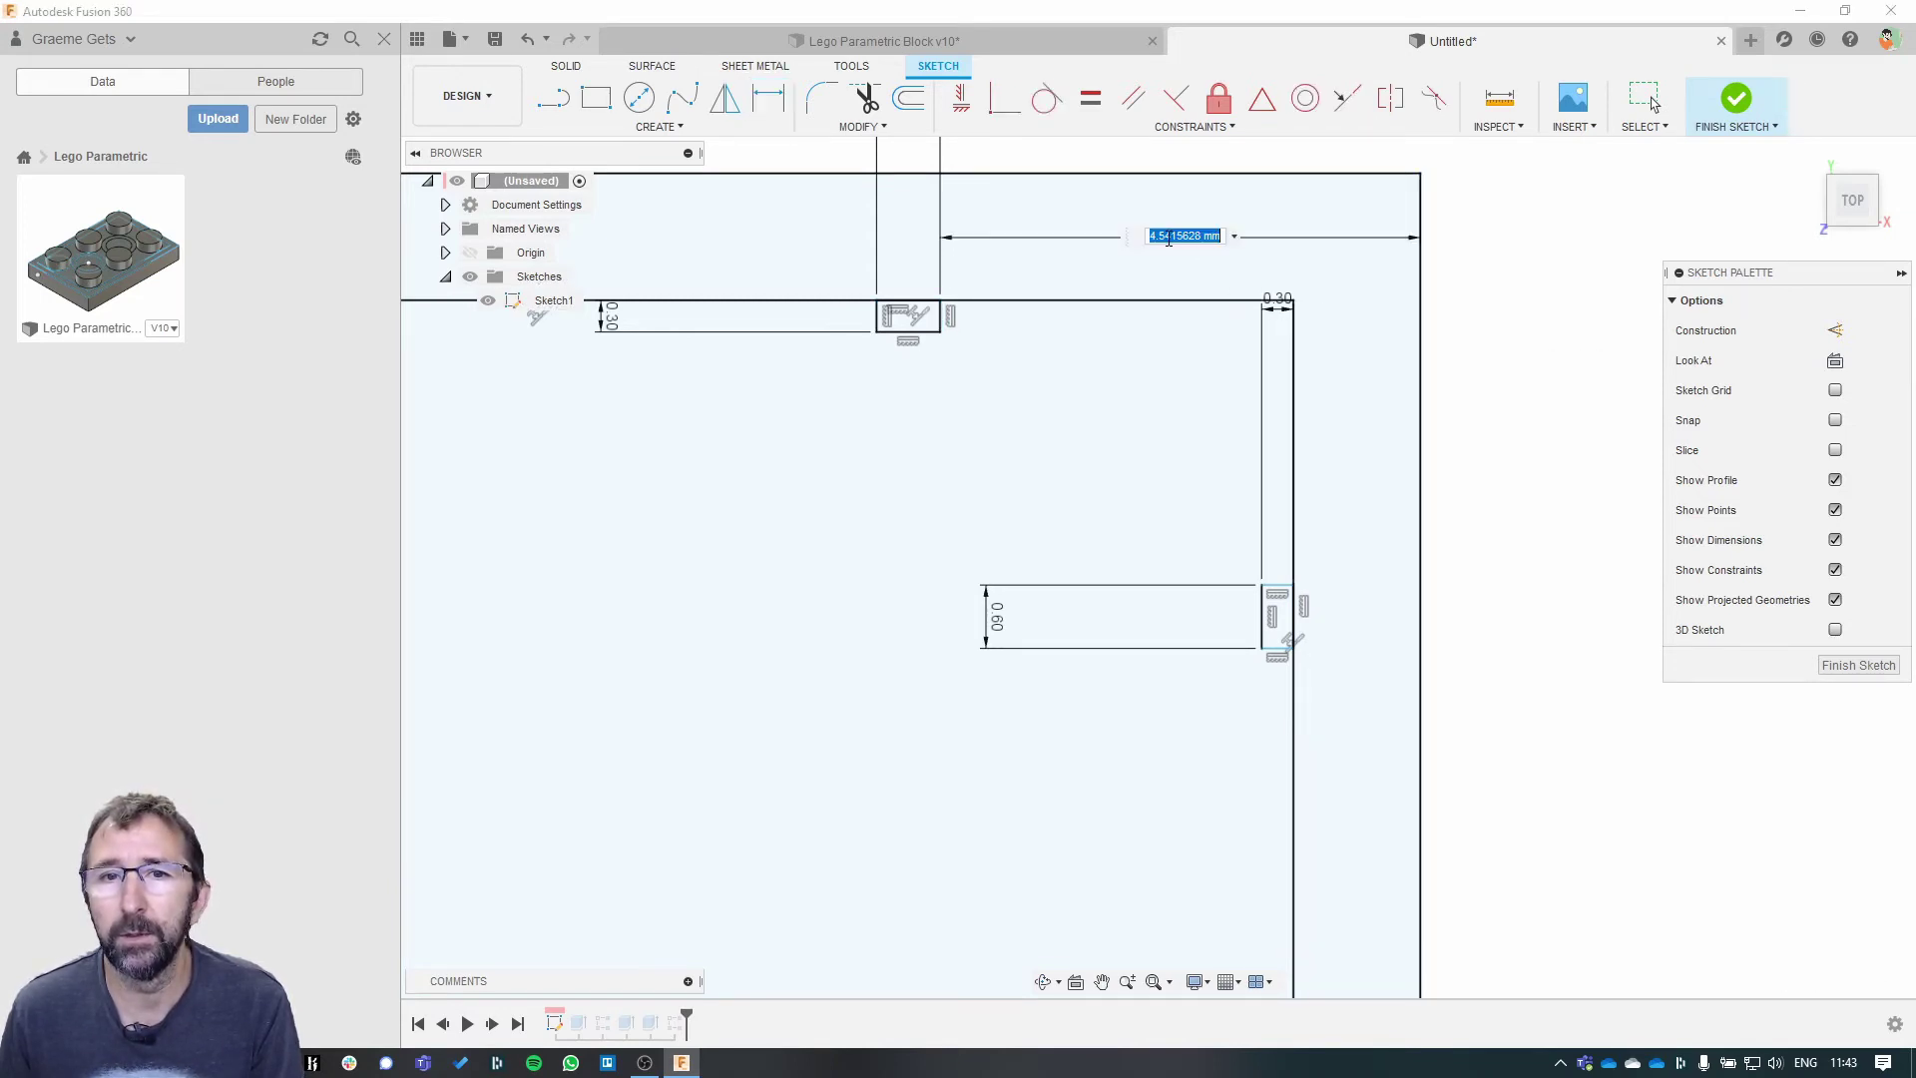
text(3.6)
key(Return)
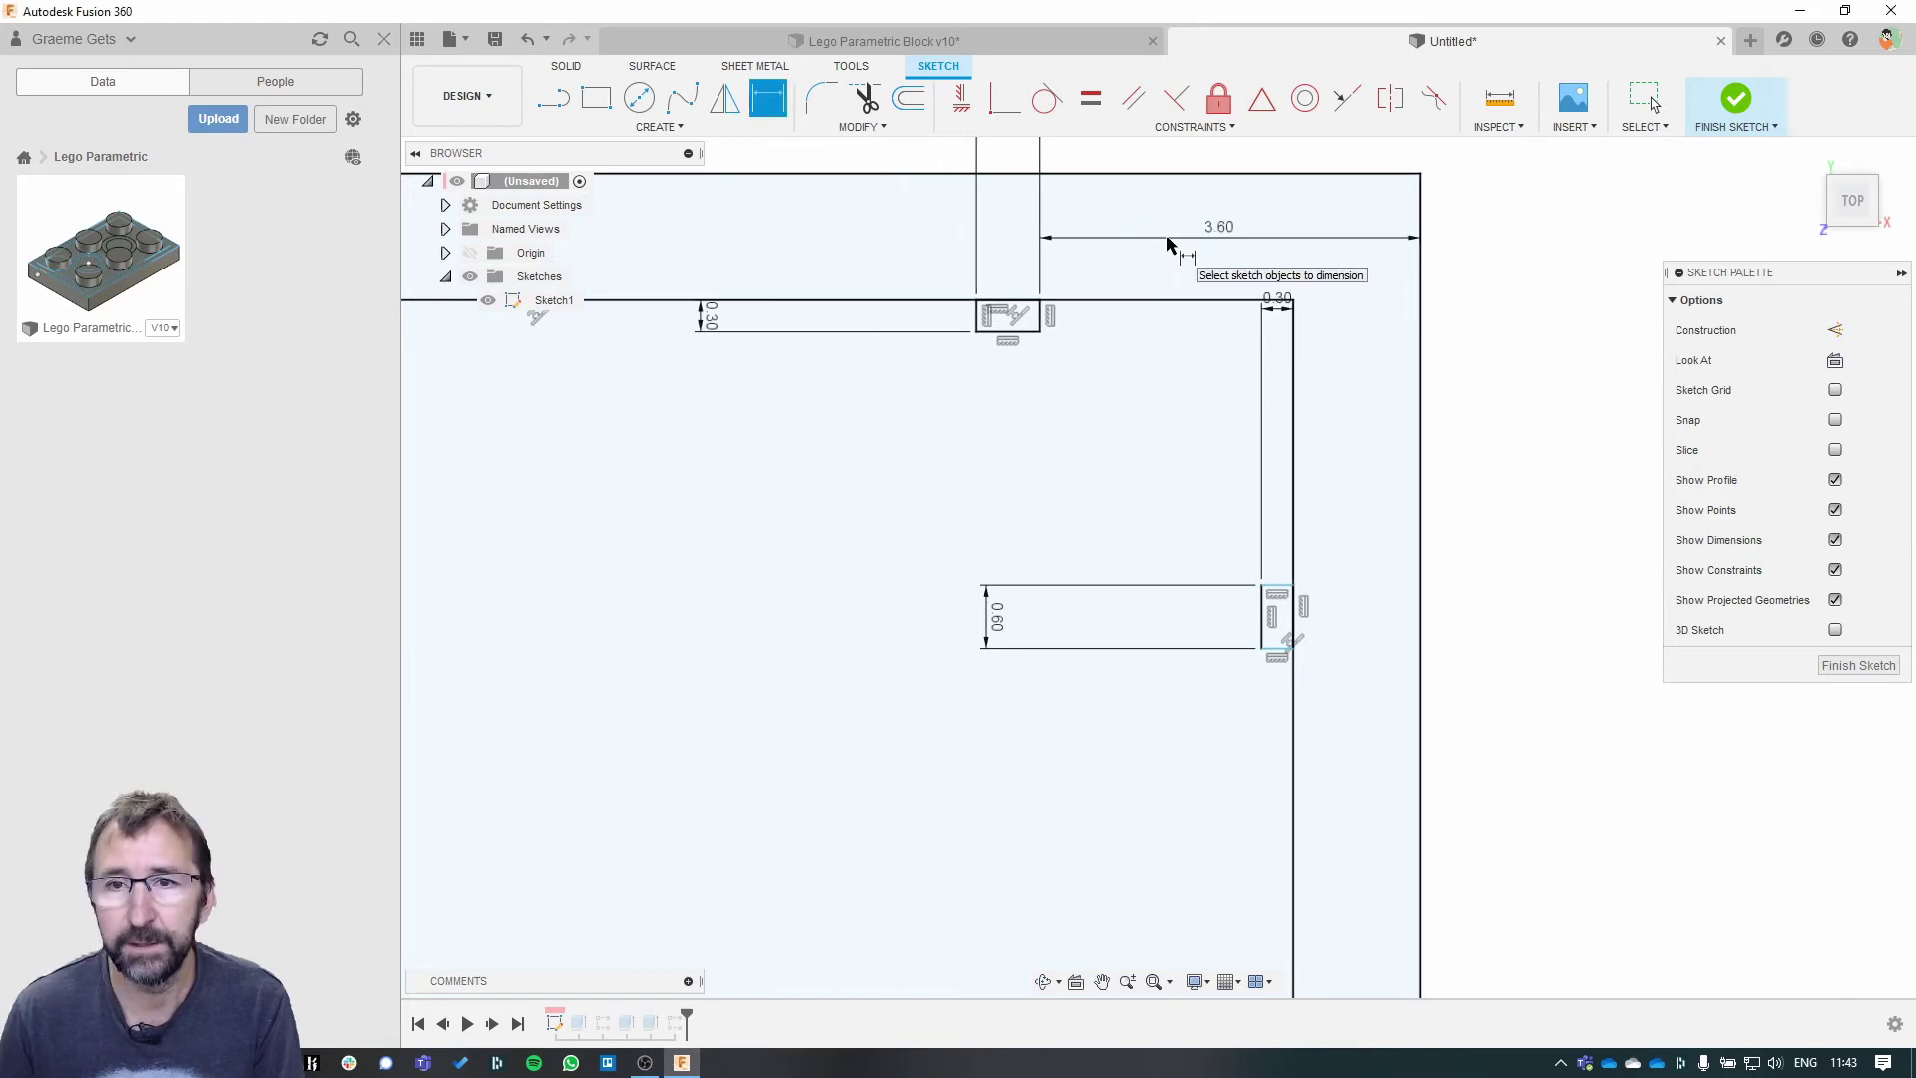
- Dimension the right rib rectangle's upper edge 3.6 mm from the plate's top outer edge
click(1278, 586)
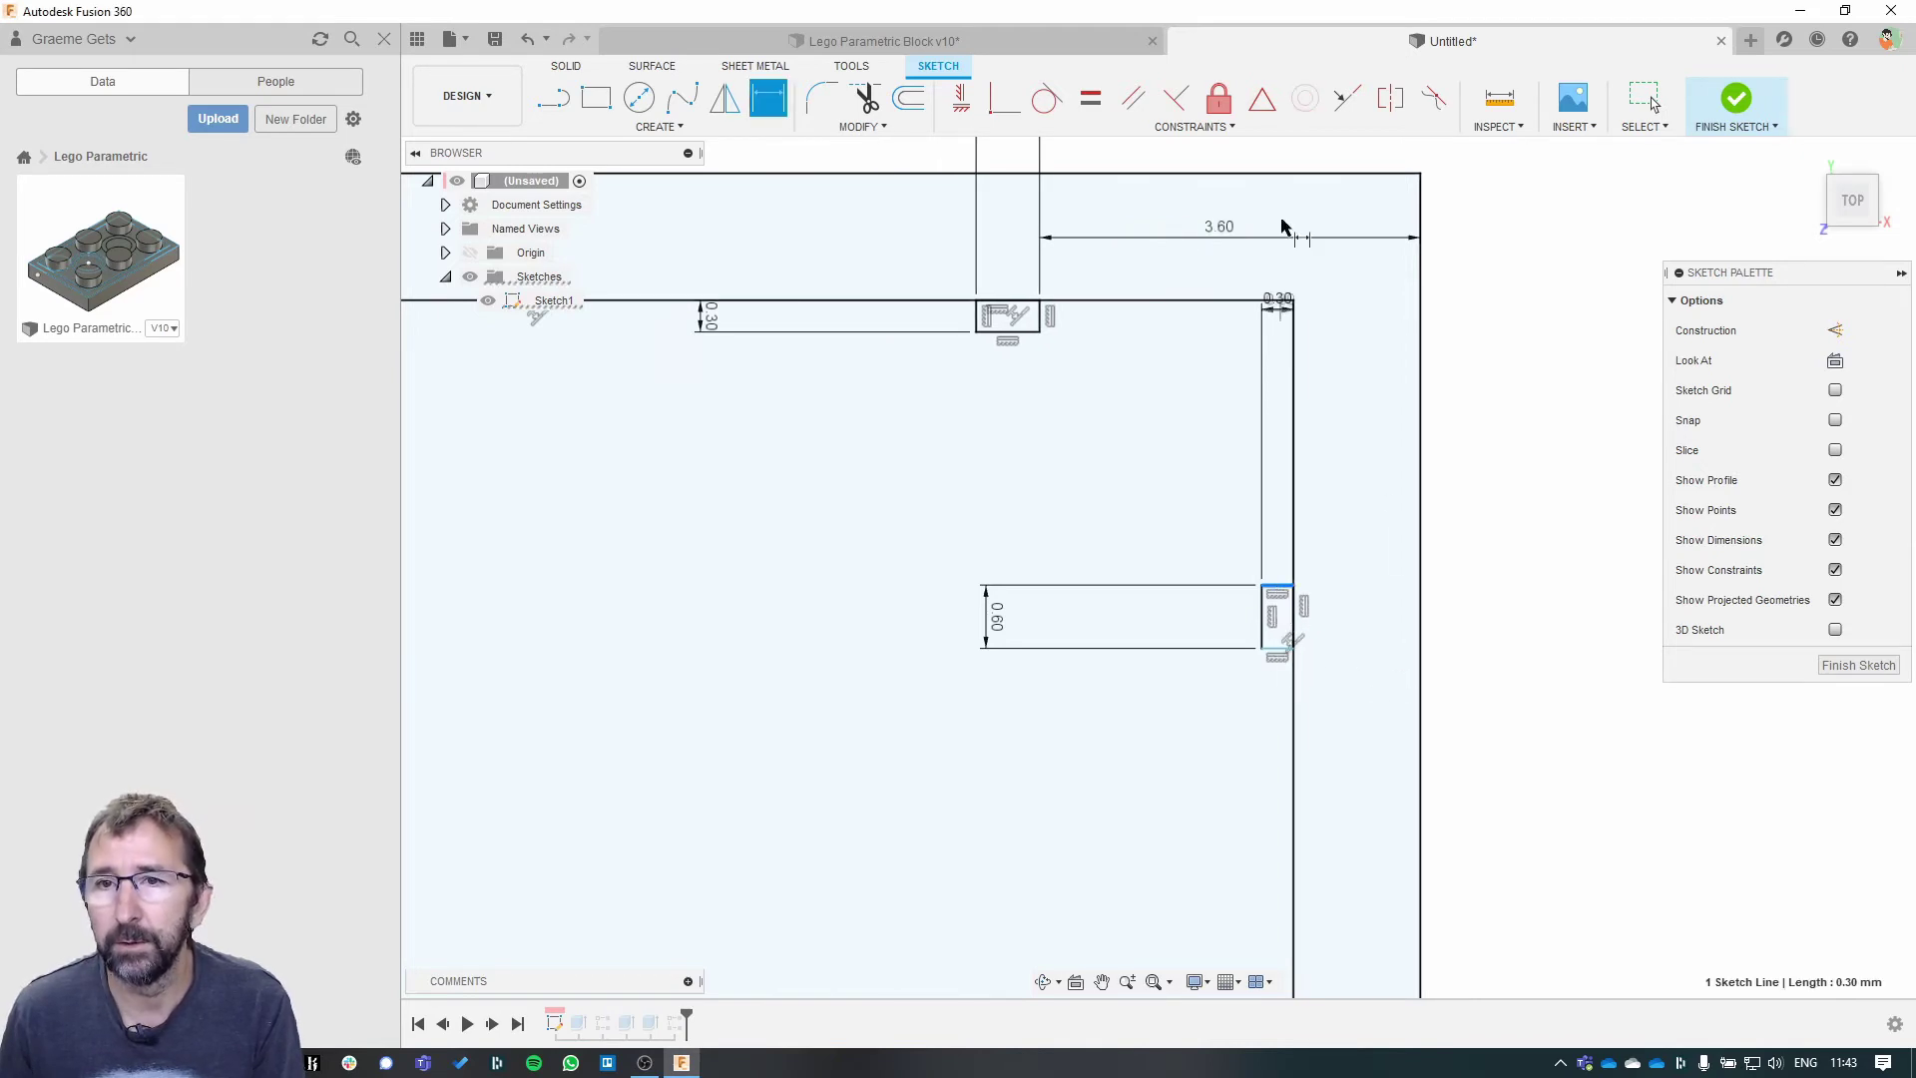
click(1271, 174)
click(1347, 331)
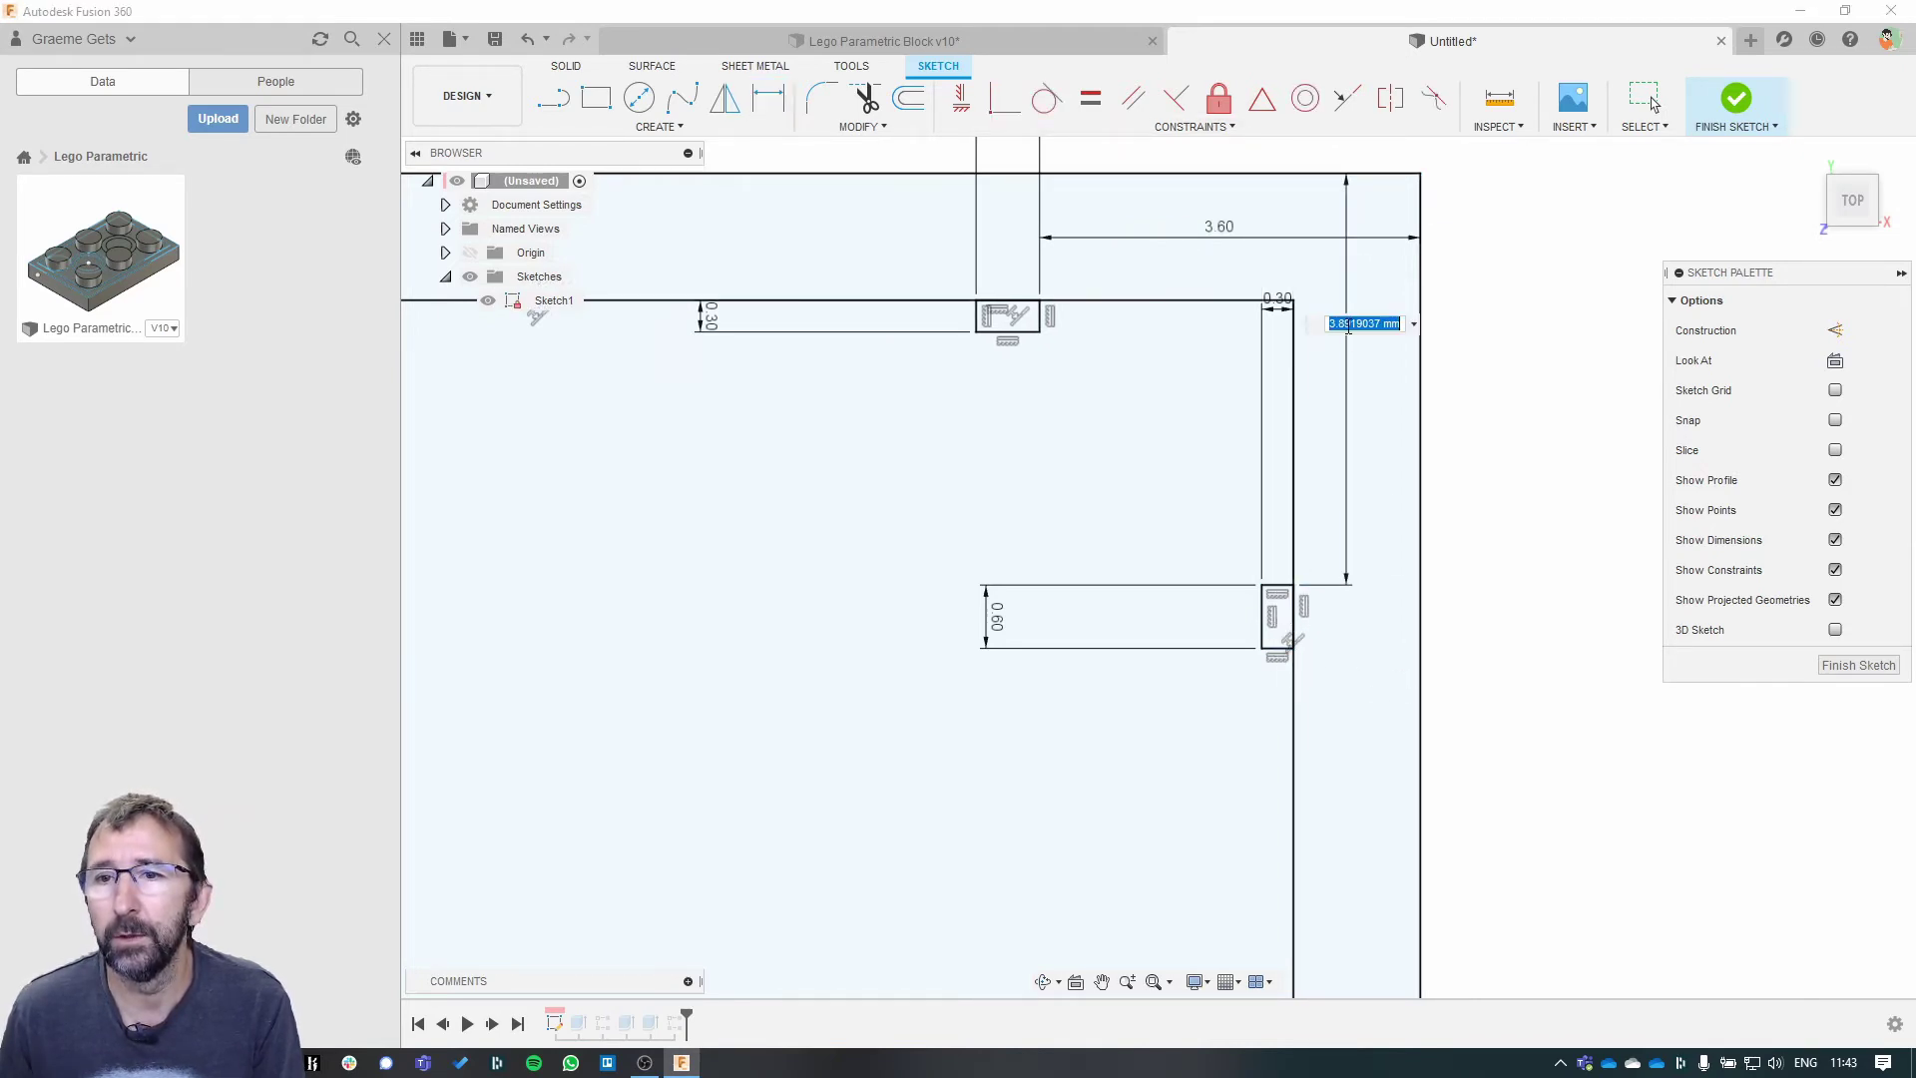
text(3.6)
key(Return)
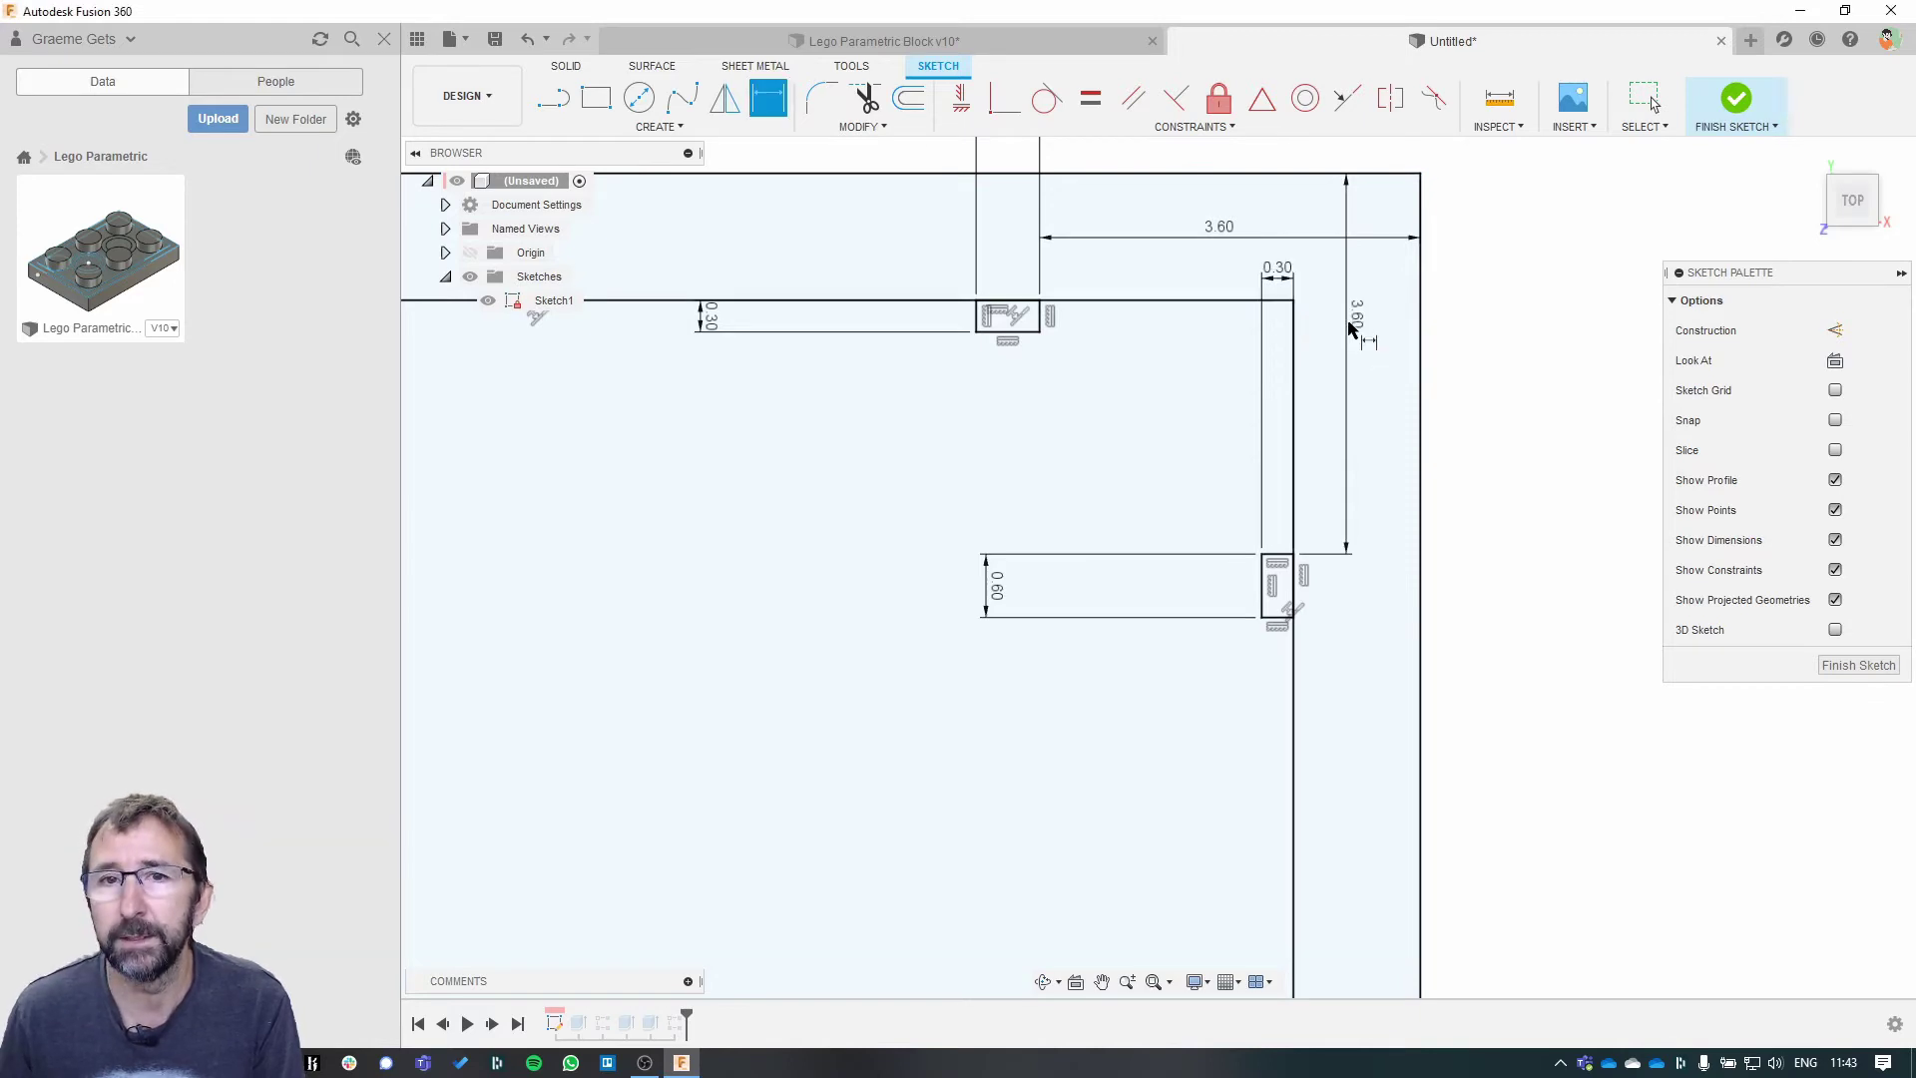
- Finish editing the base sketch and return to the solid model
click(1736, 98)
middle_drag(1083, 532, 1108, 522)
key(Escape)
scroll(1285, 469, down, 8)
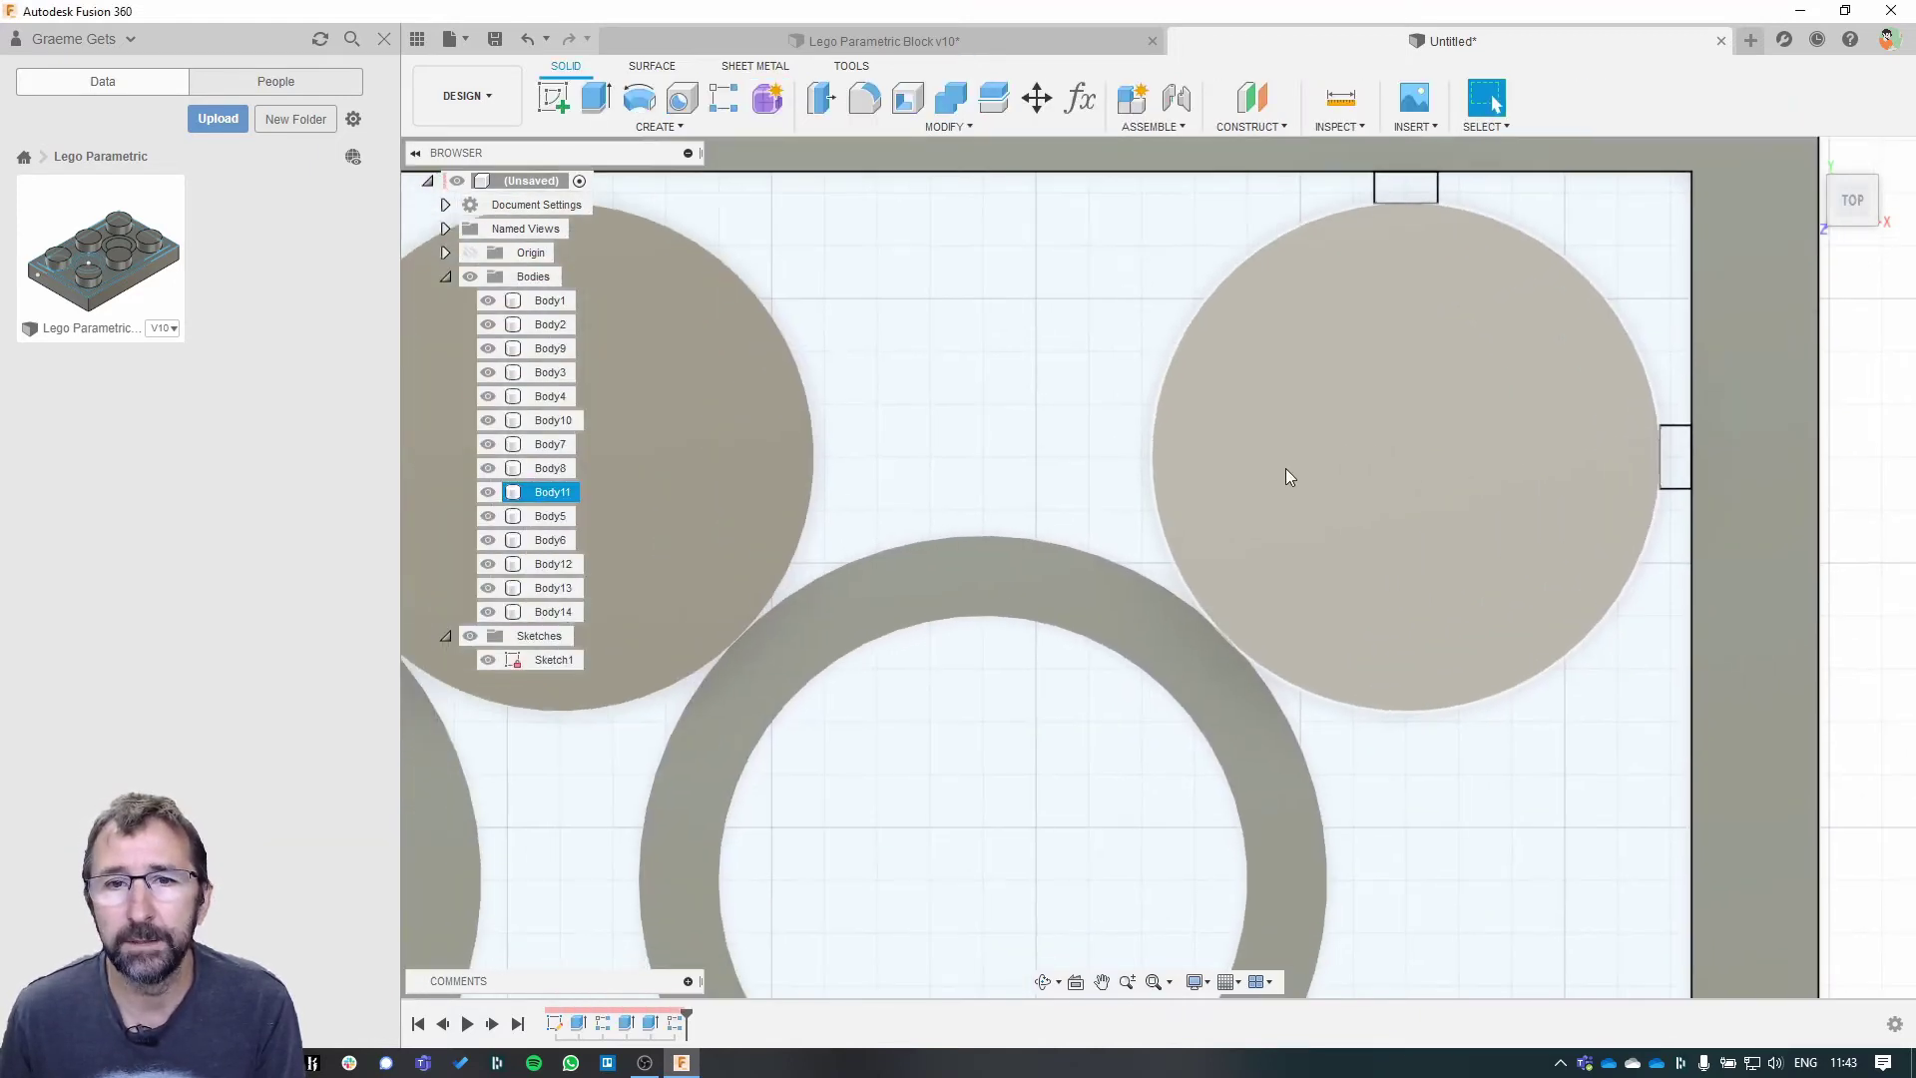
- Start an extrusion of all four small rib rectangles along the plate's inner walls with a distance of 1.8 mm
key(F6)
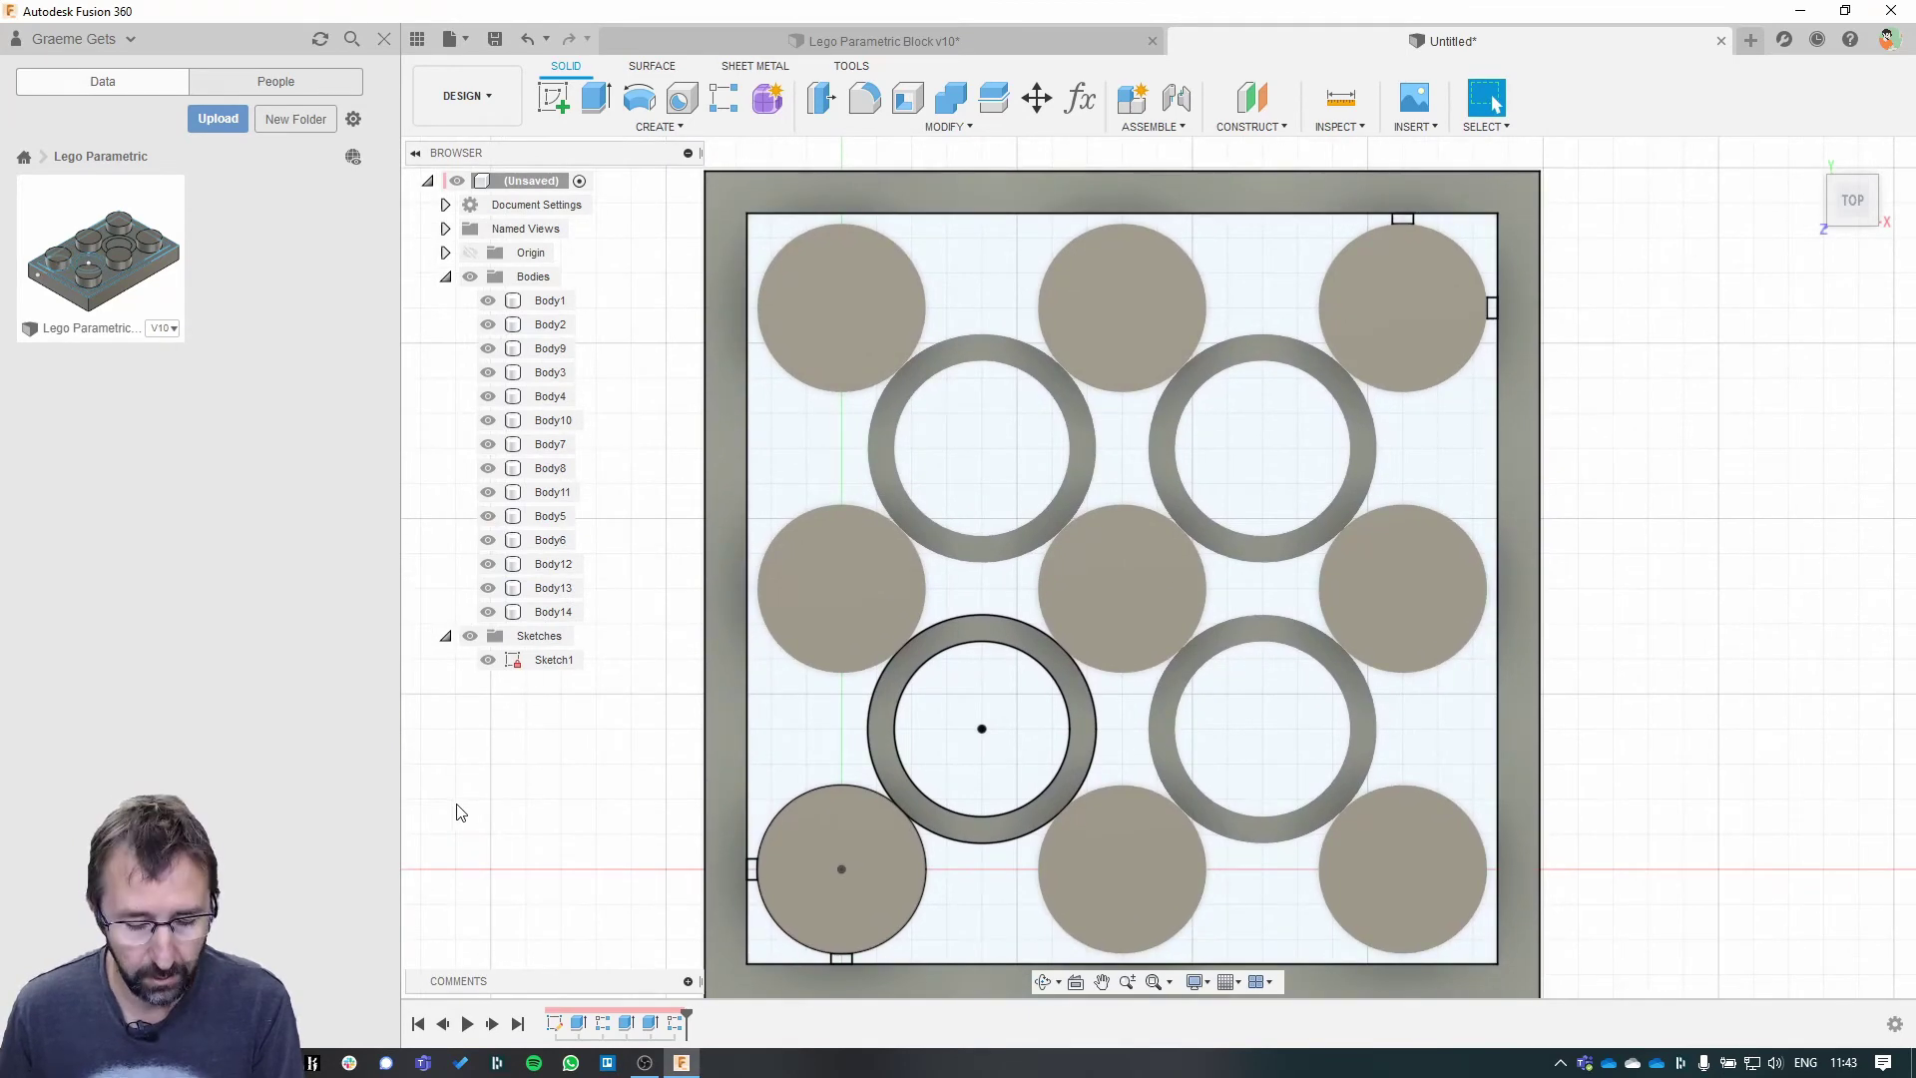
key(q)
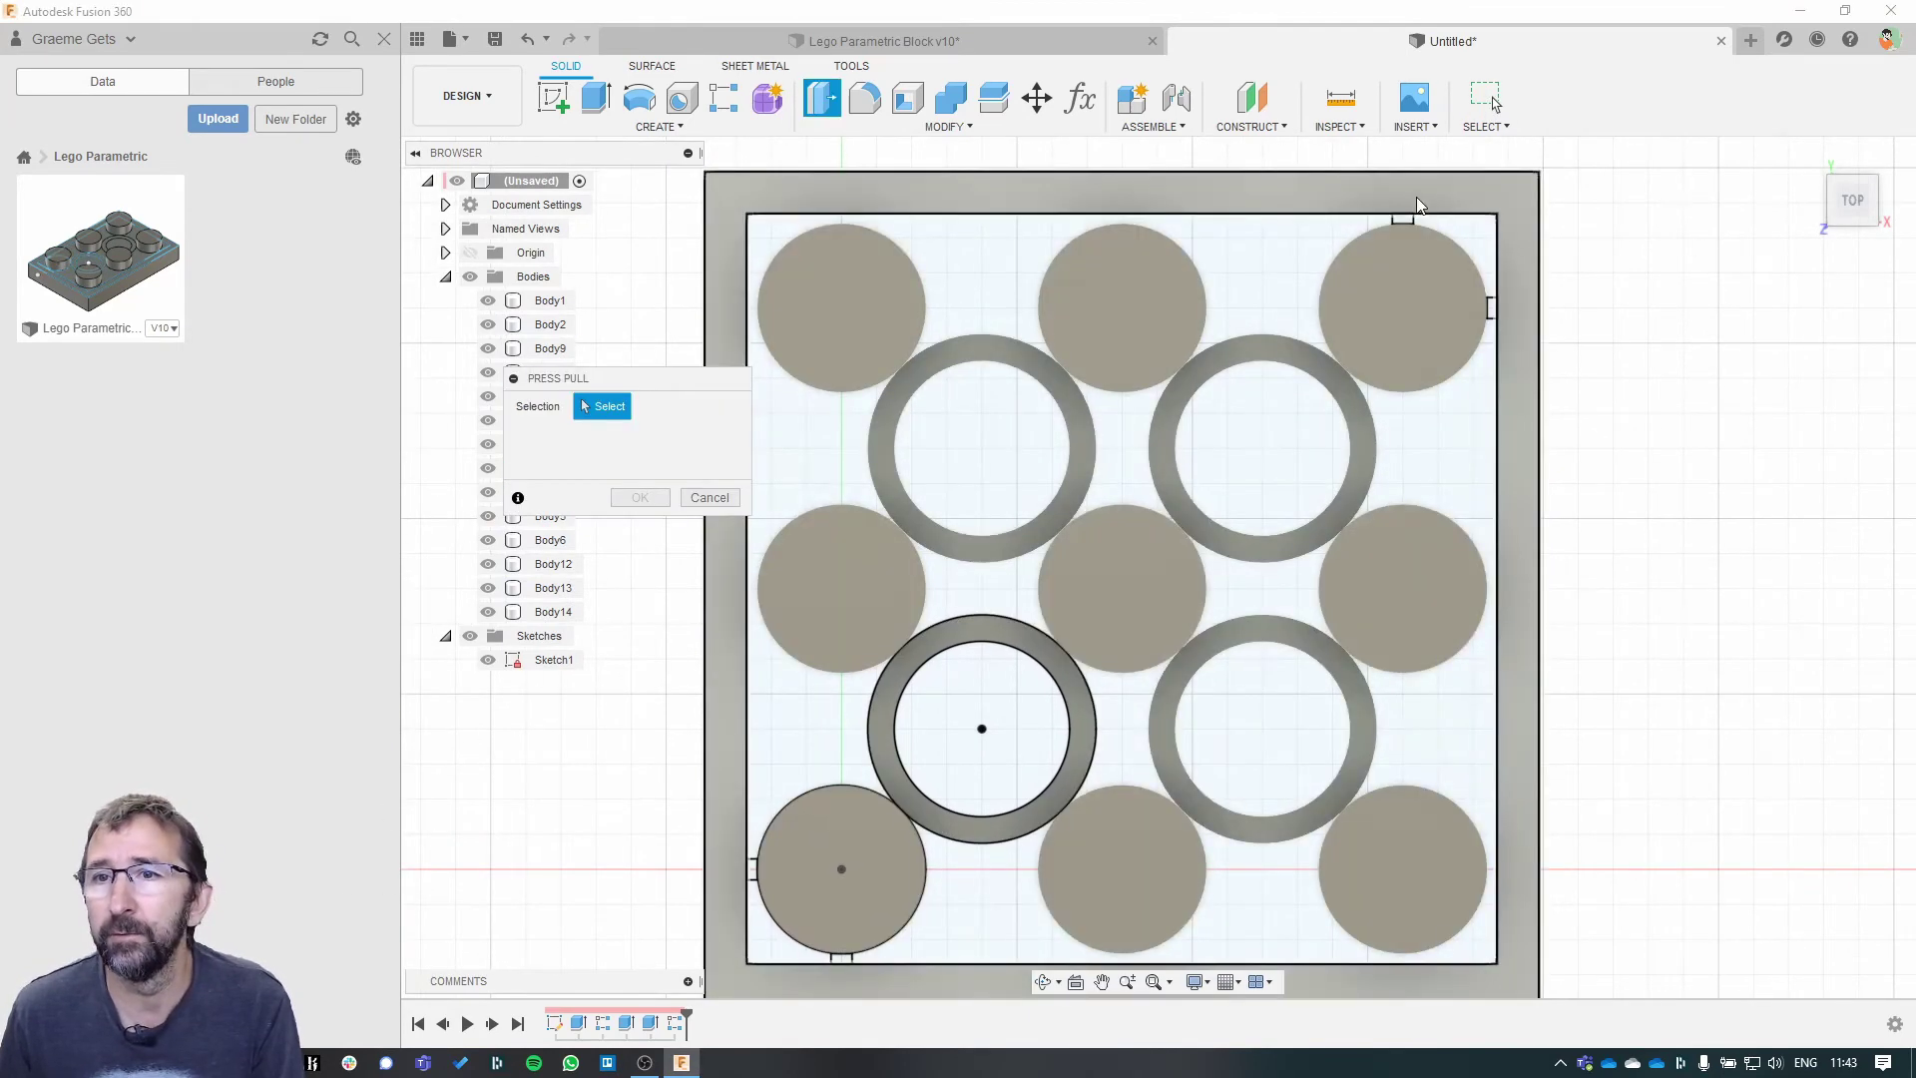
click(1455, 307)
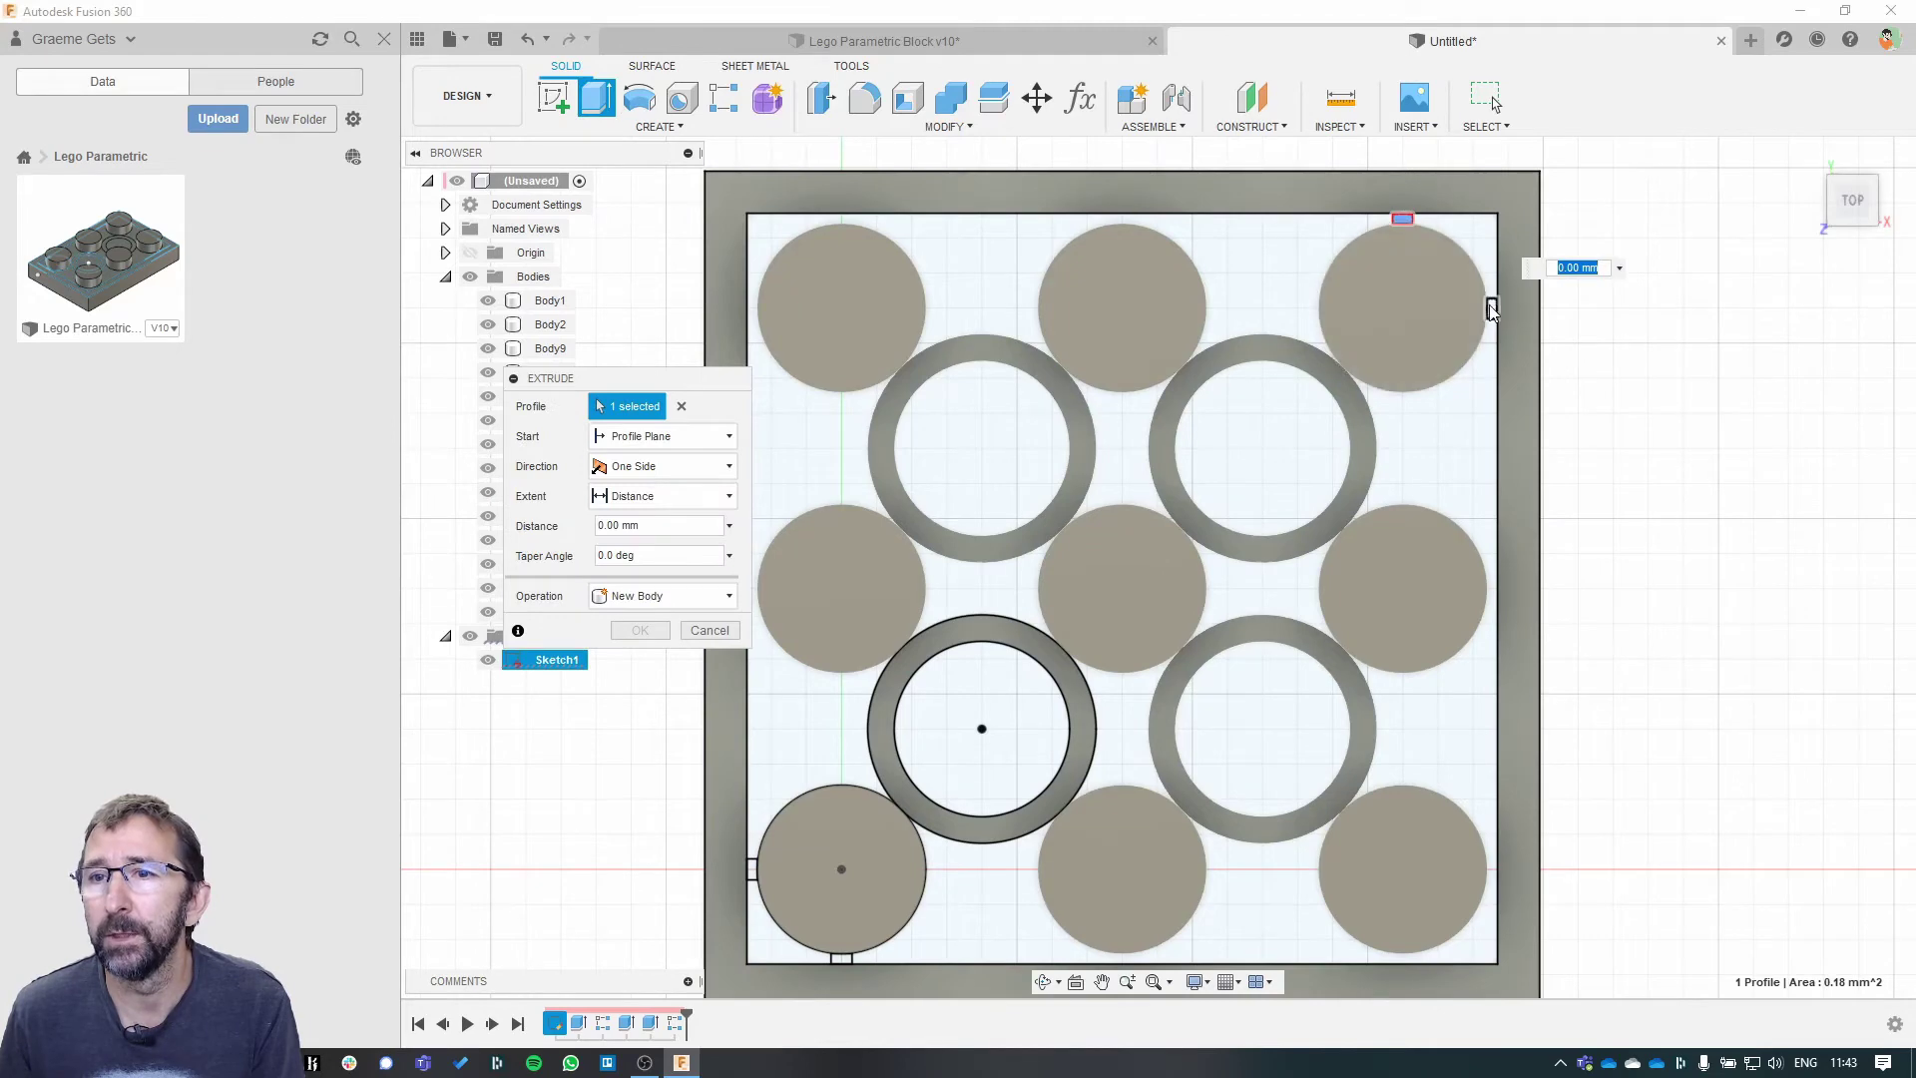
click(1492, 307)
text(1.8)
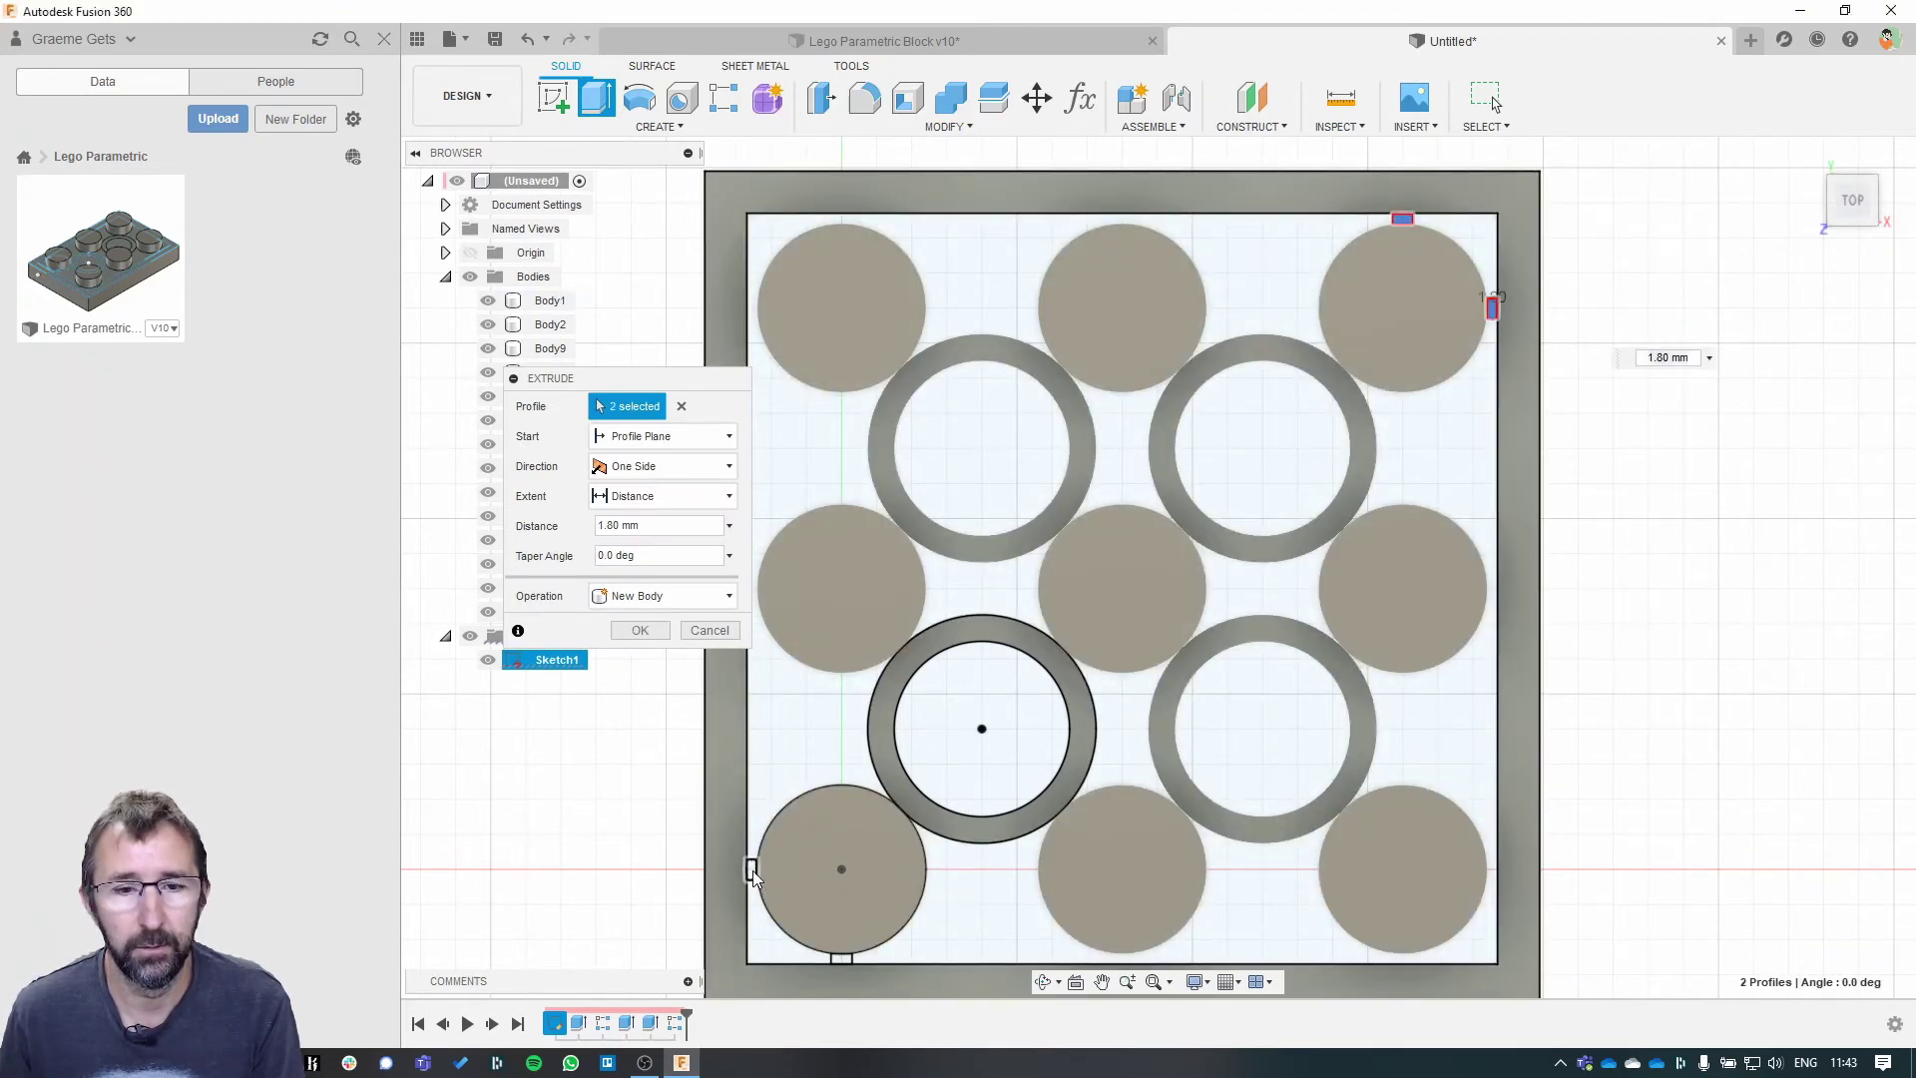
click(752, 870)
click(840, 960)
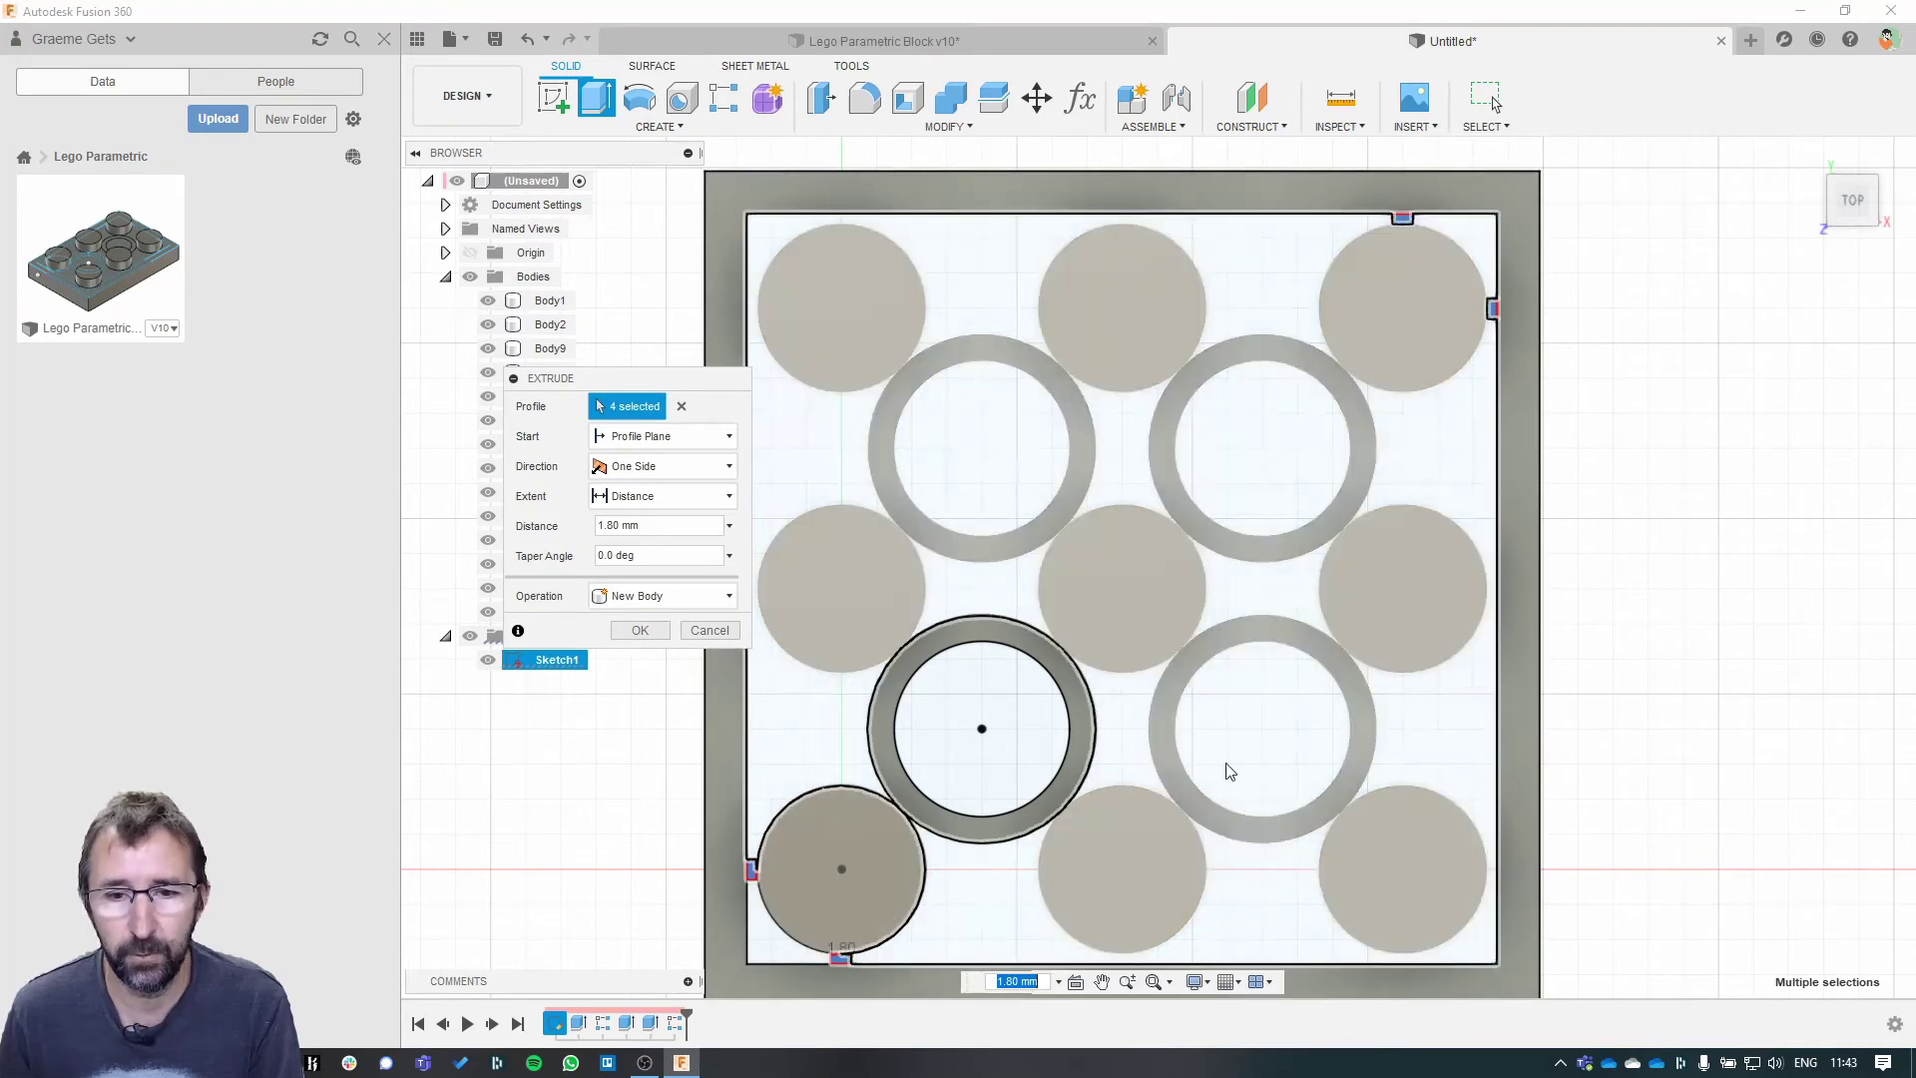
- Change the rib extrusion's extent to end at the walls' underside rim face and create the ribs as new bodies
shift+middle_drag(1496, 475, 1041, 532)
click(727, 496)
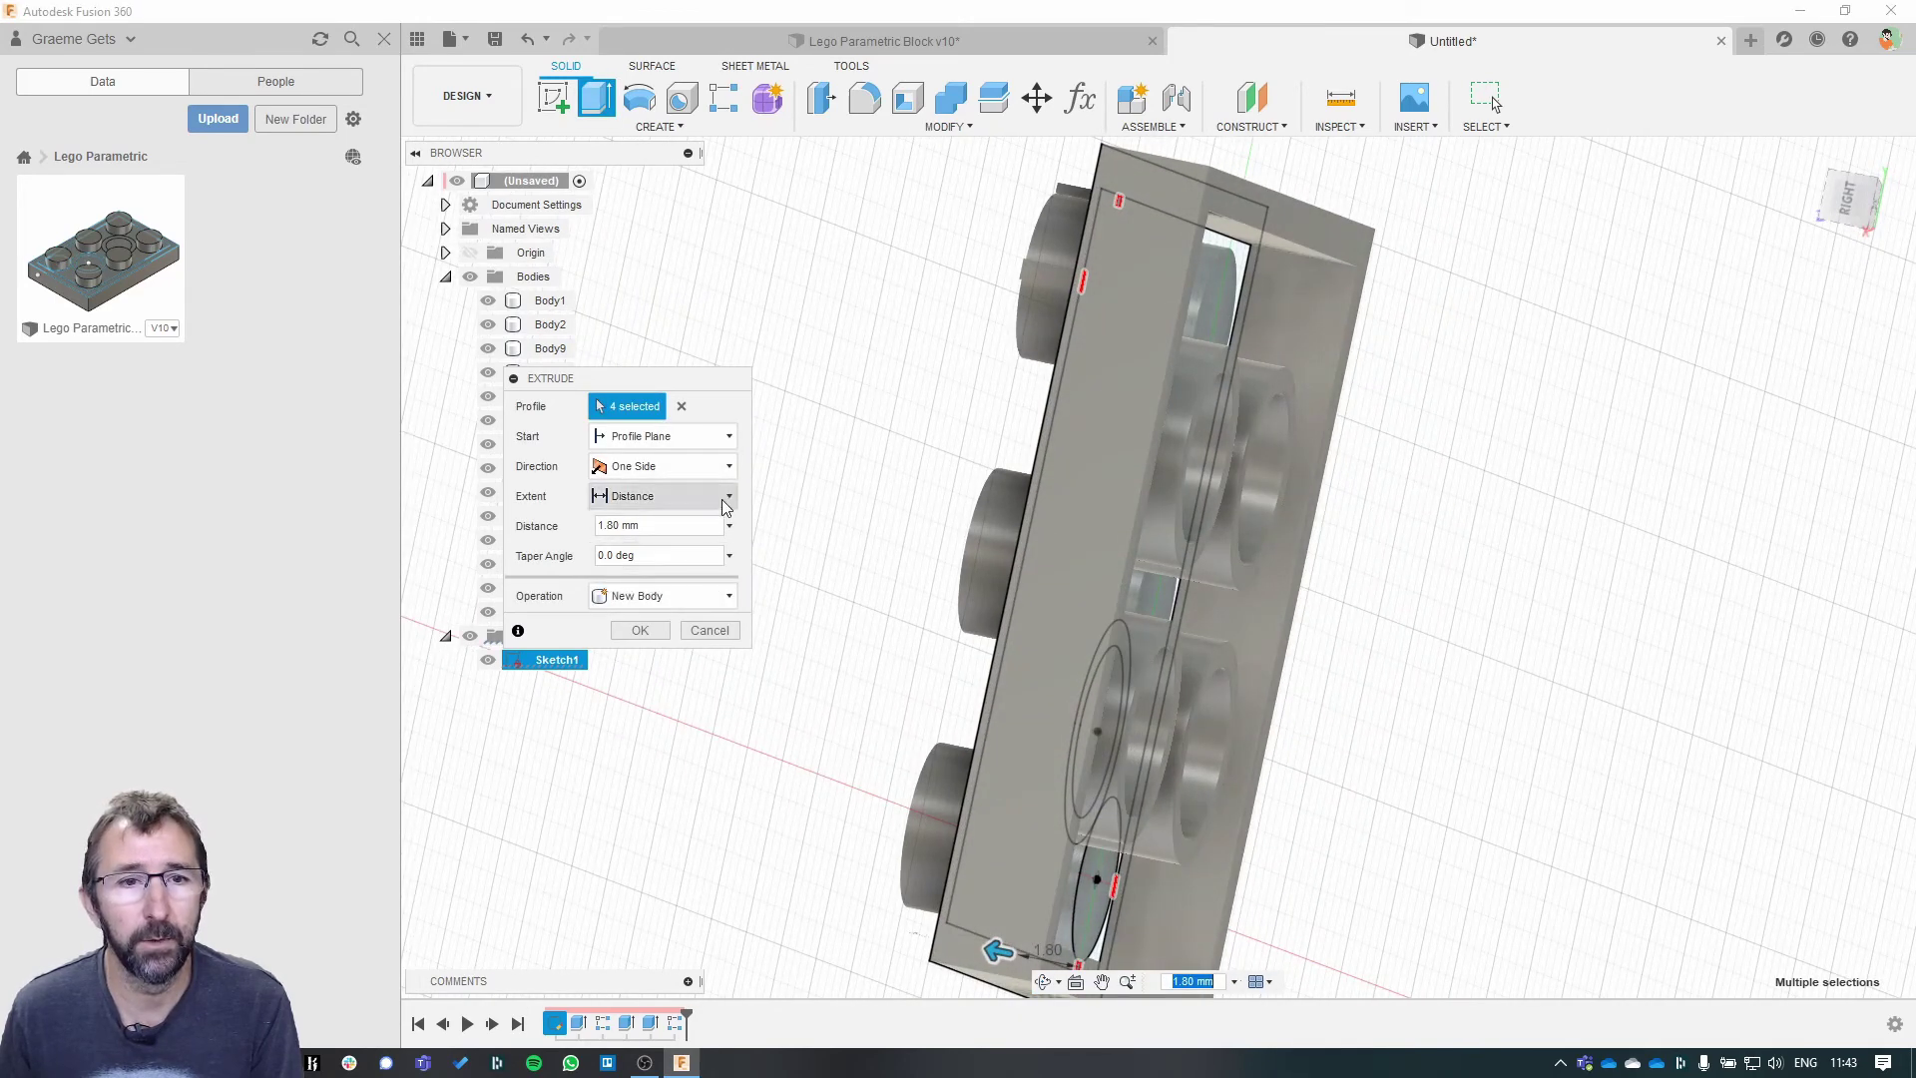
click(676, 543)
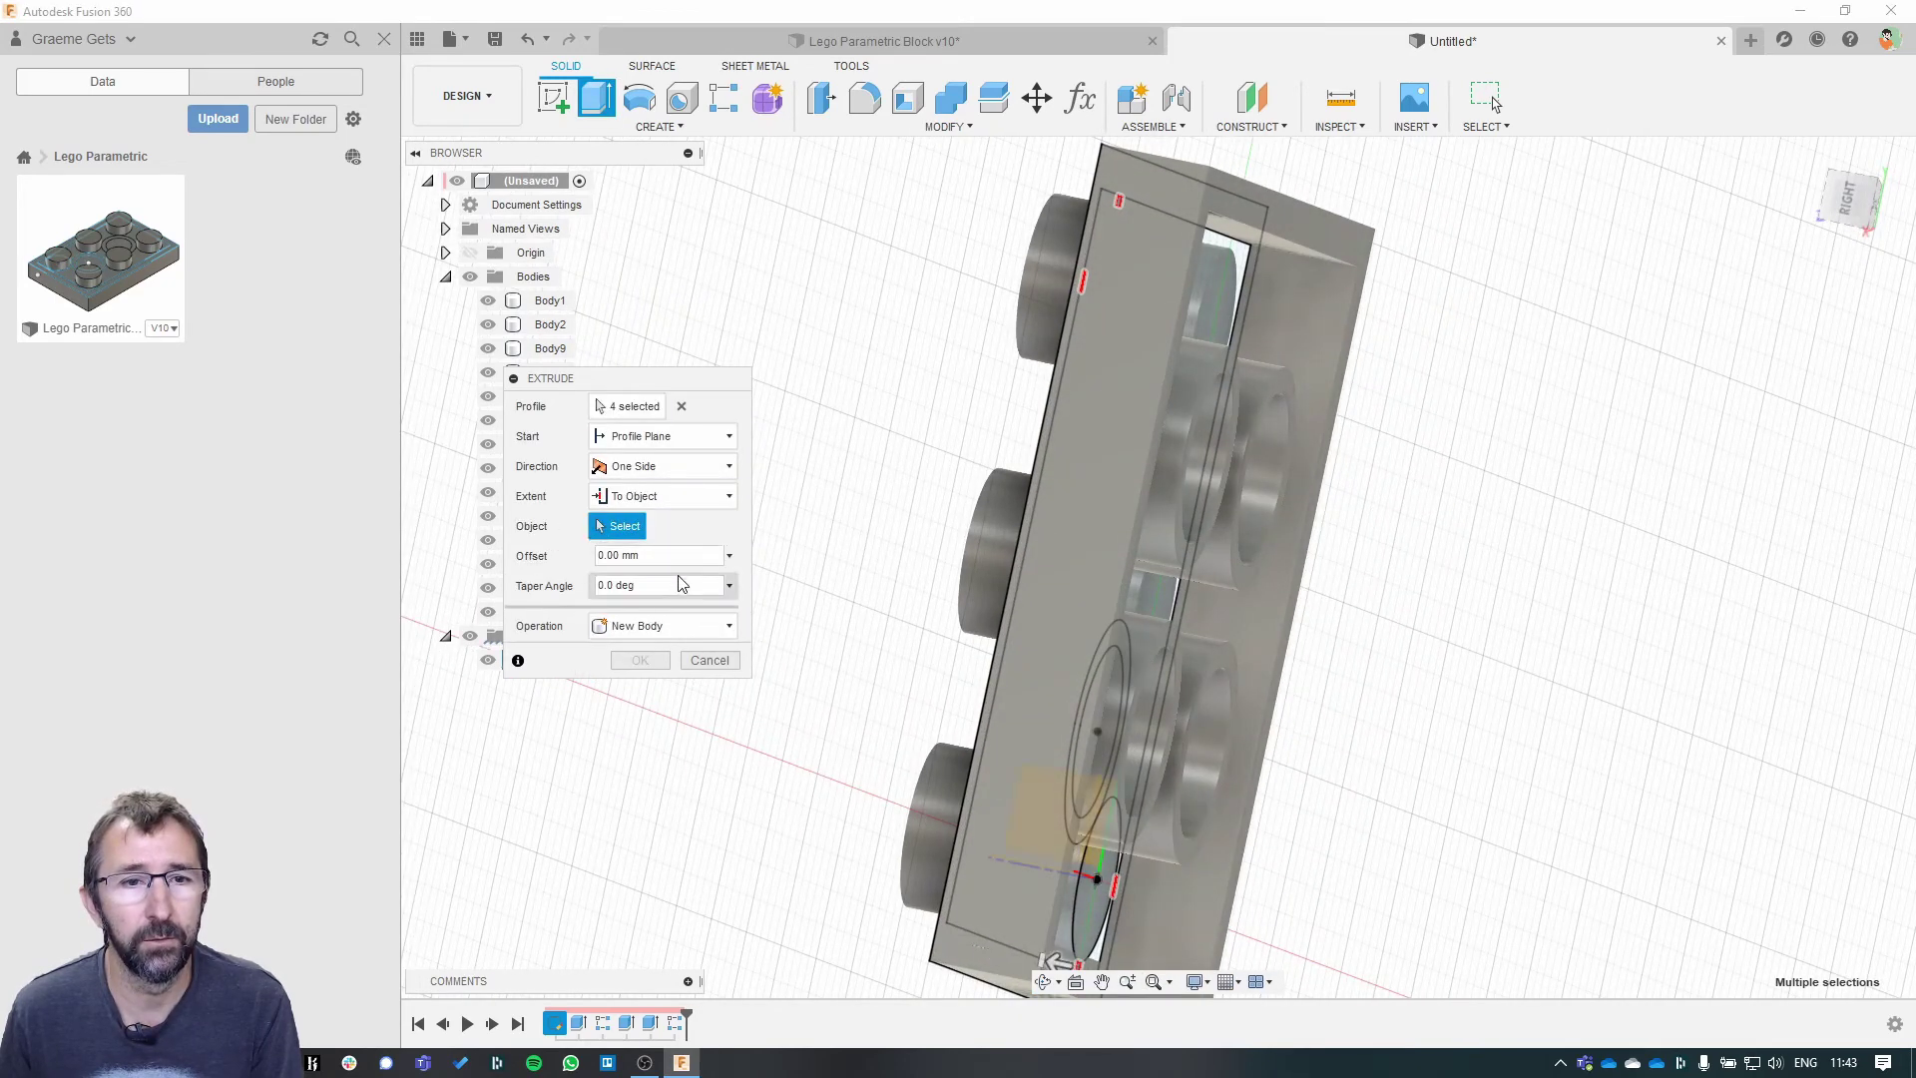
click(1311, 221)
click(649, 687)
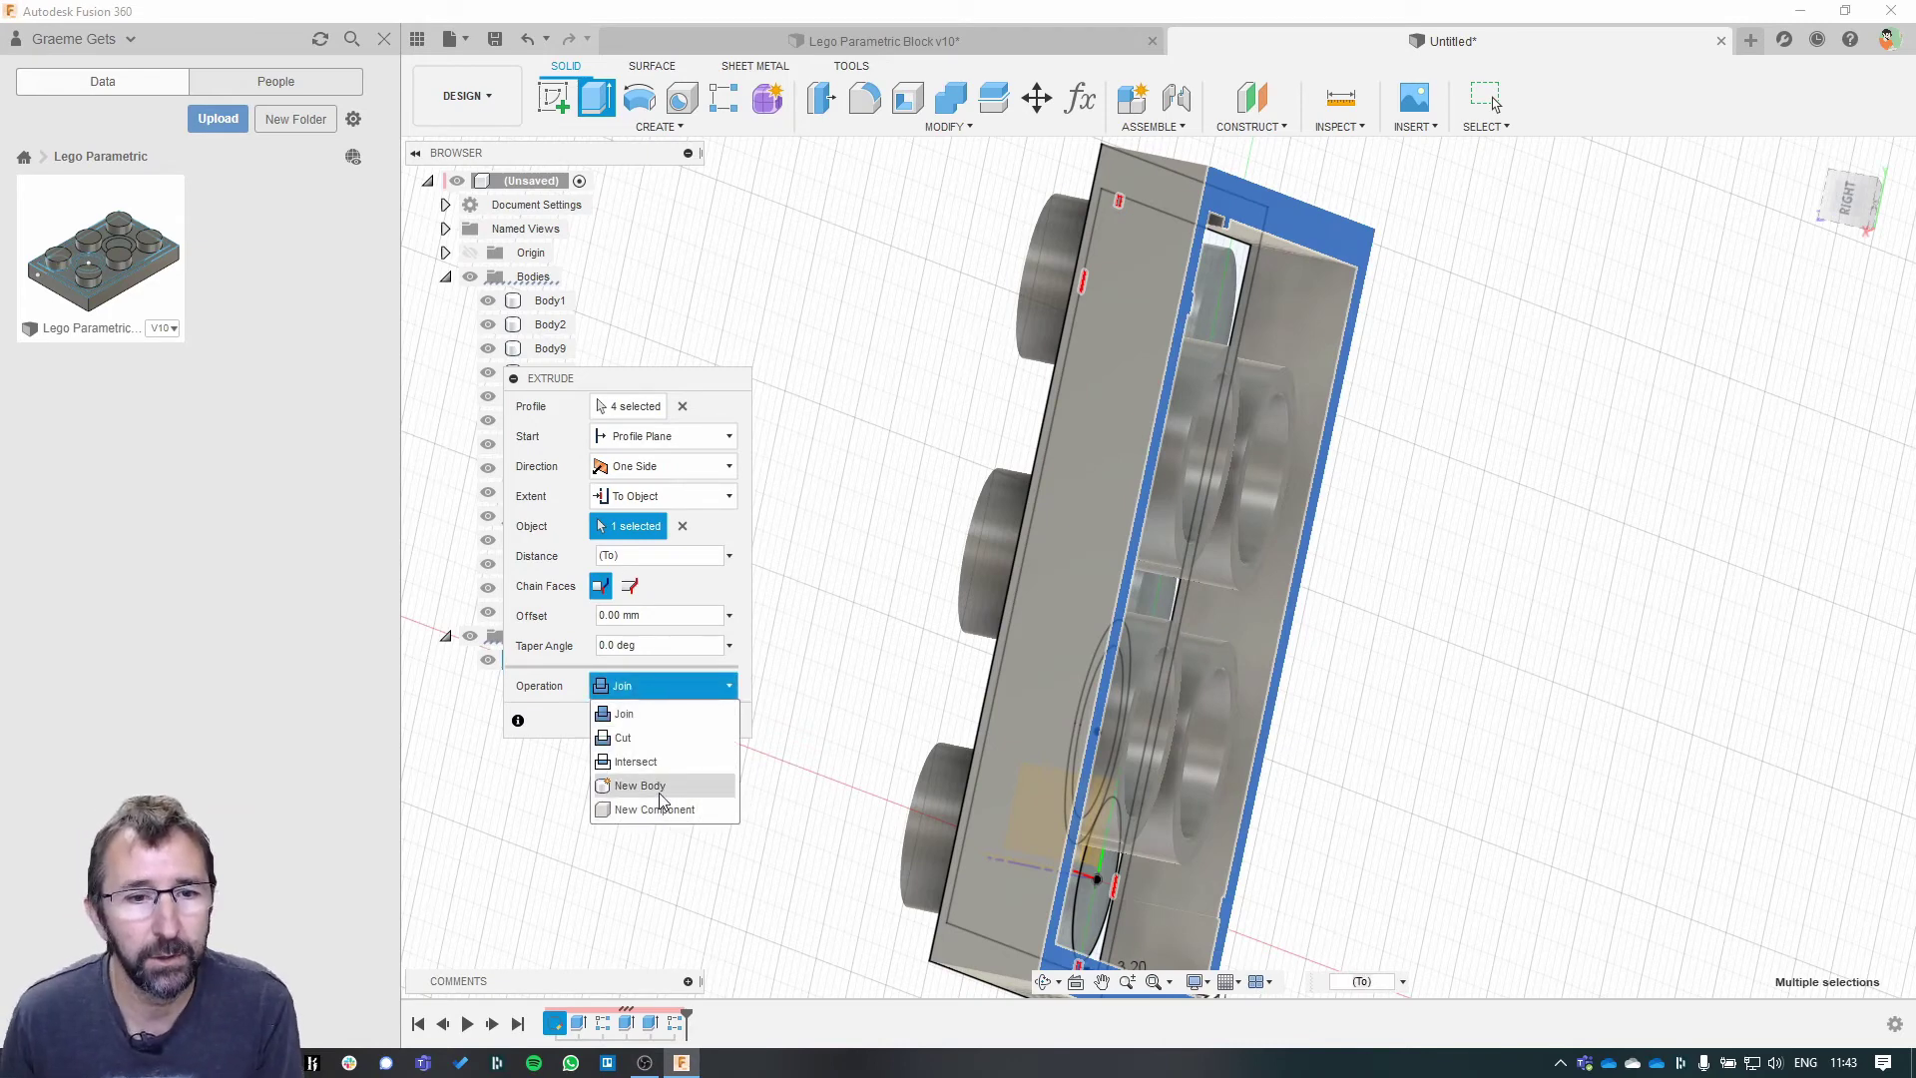
click(659, 788)
click(640, 719)
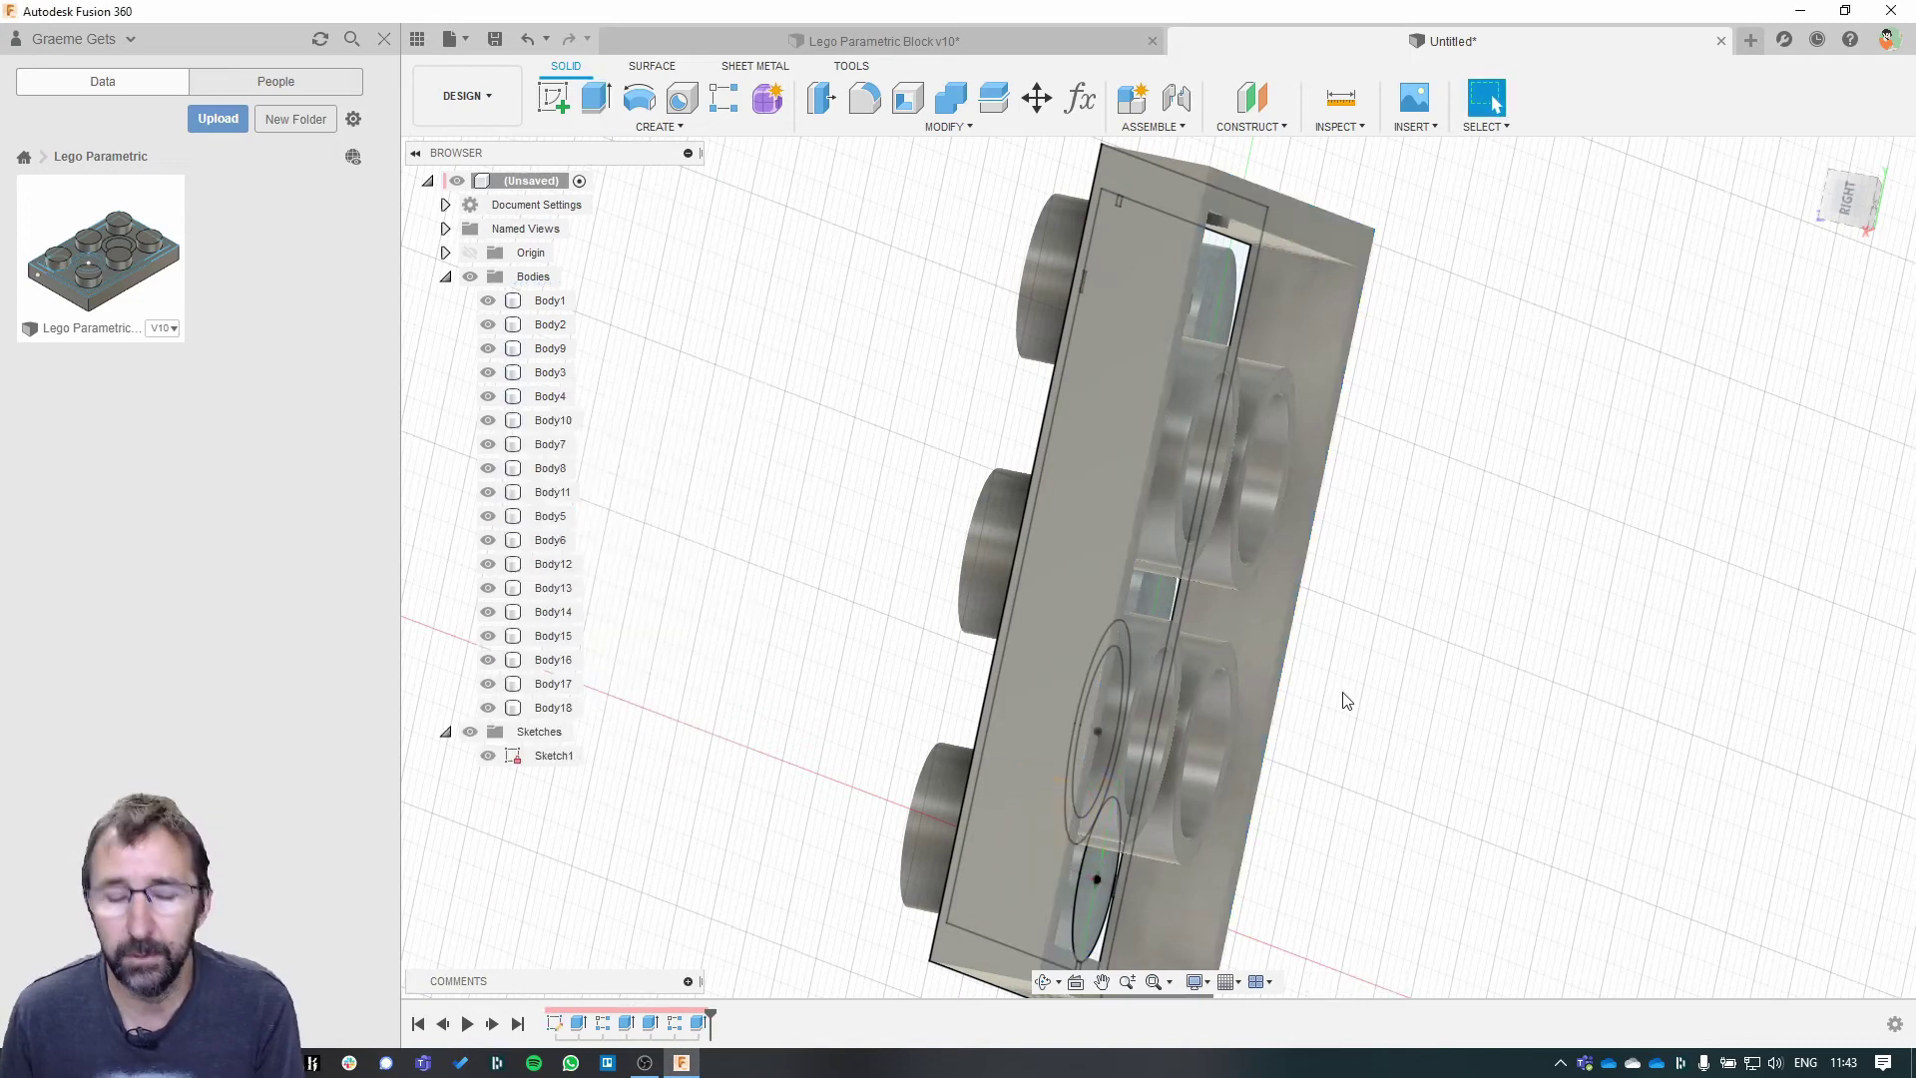
- Collapse the list of bodies and examine the extruded ribs on the plate's underside in the Bottom view
shift+middle_drag(1331, 705, 1247, 679)
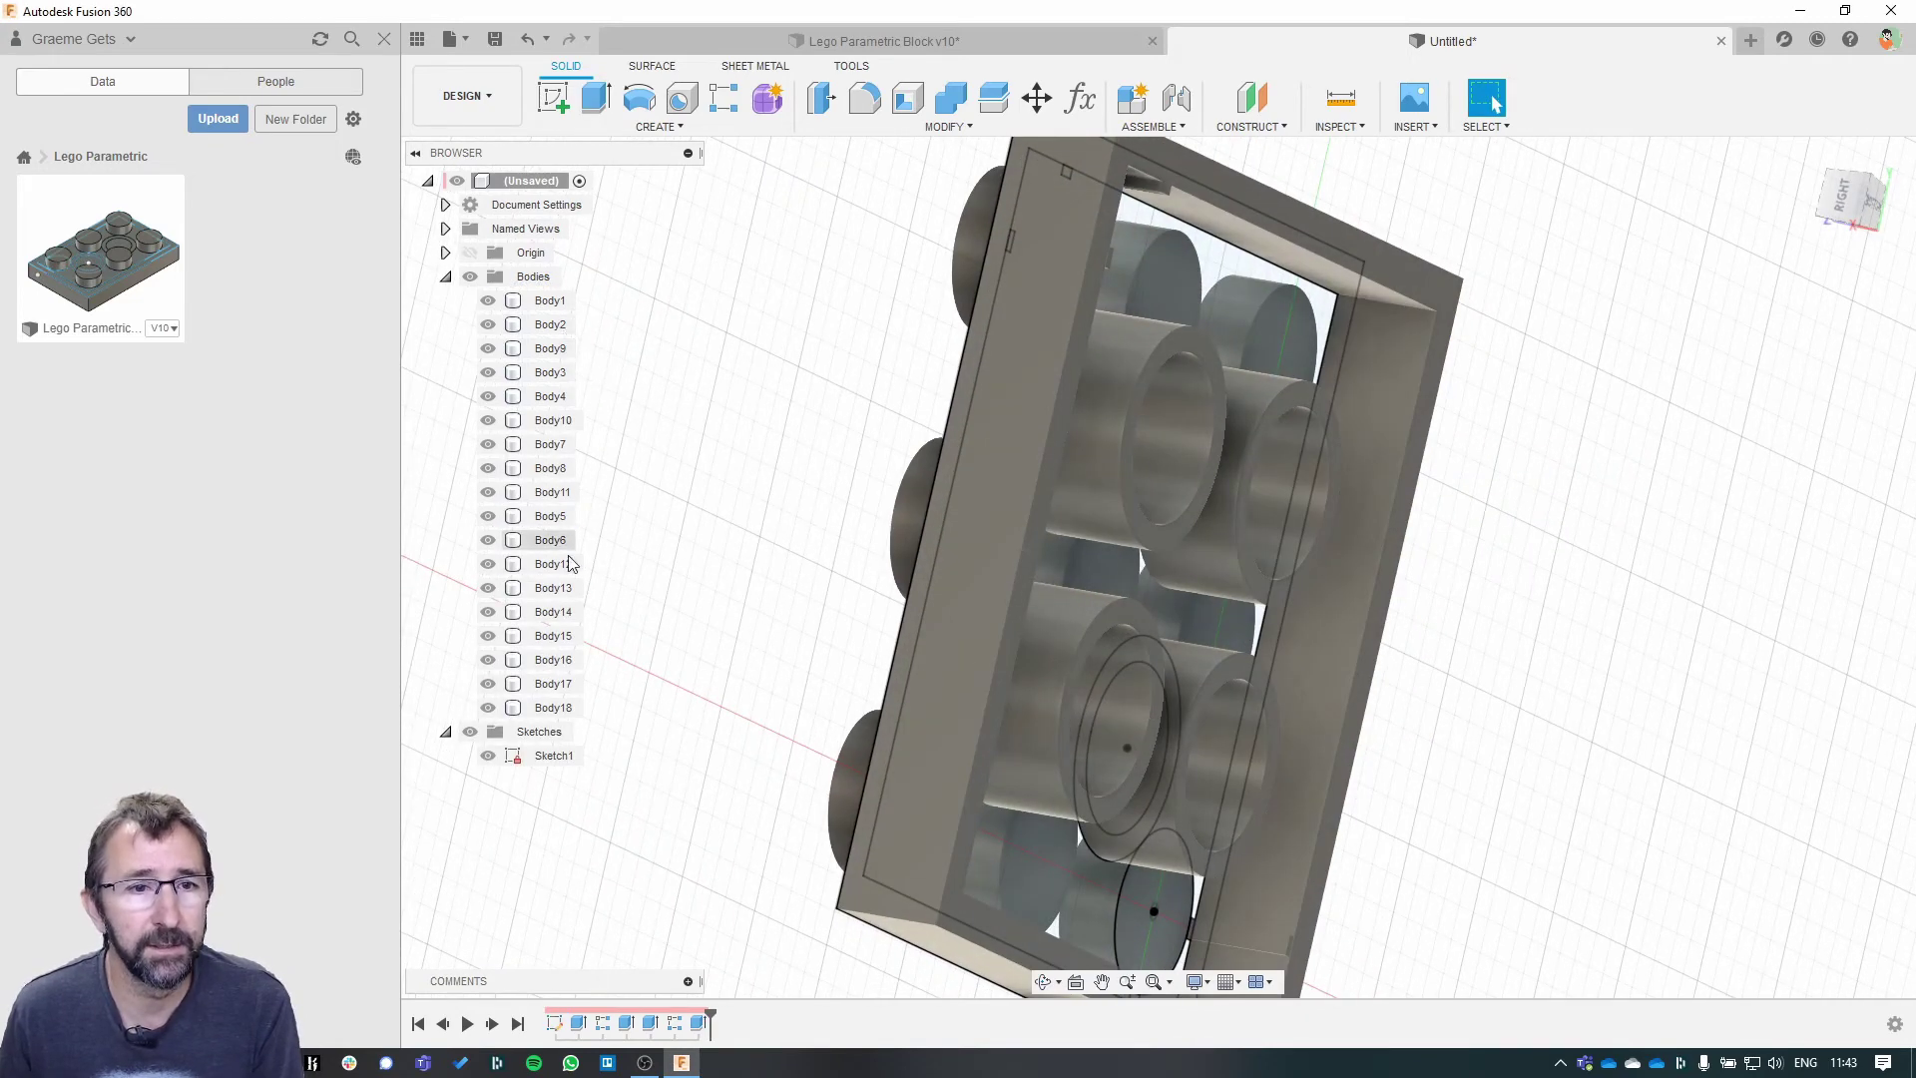
click(445, 277)
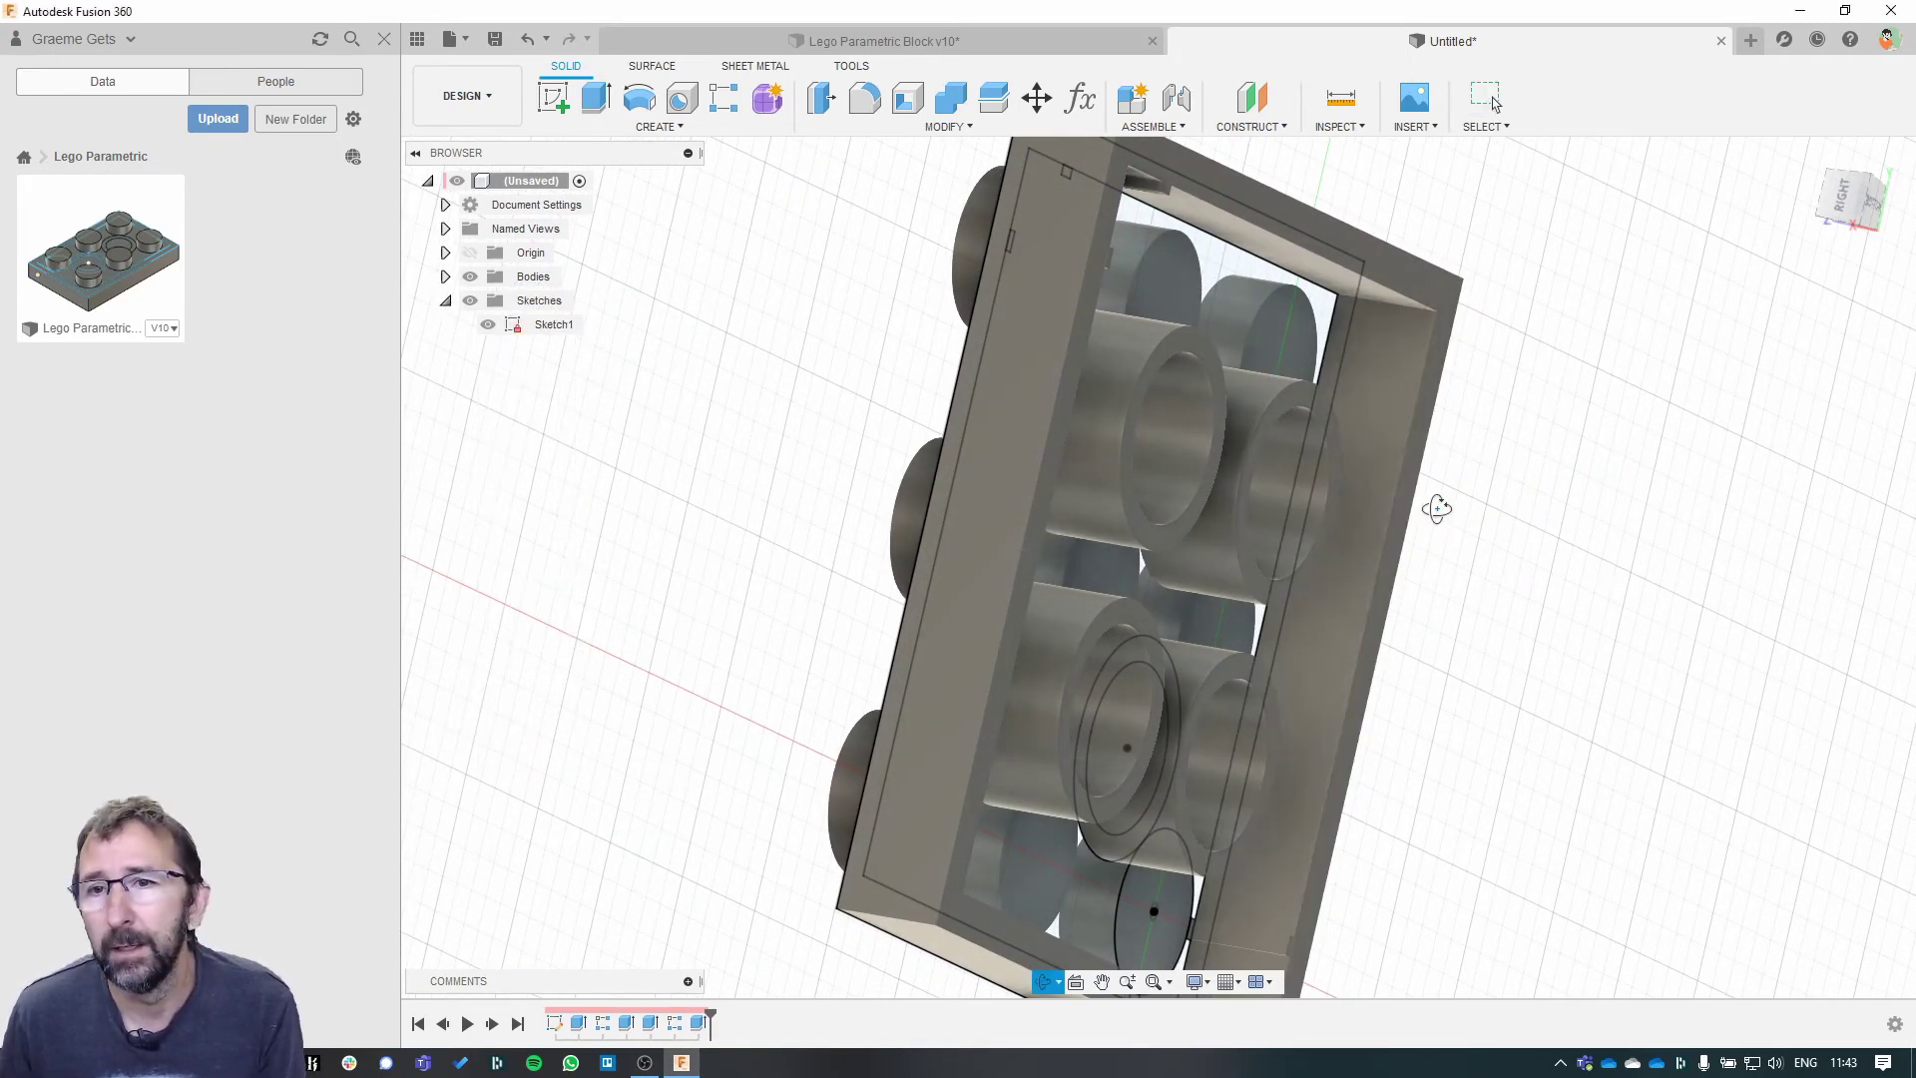
shift+middle_drag(1437, 505, 1404, 680)
shift+middle_drag(1585, 613, 1821, 275)
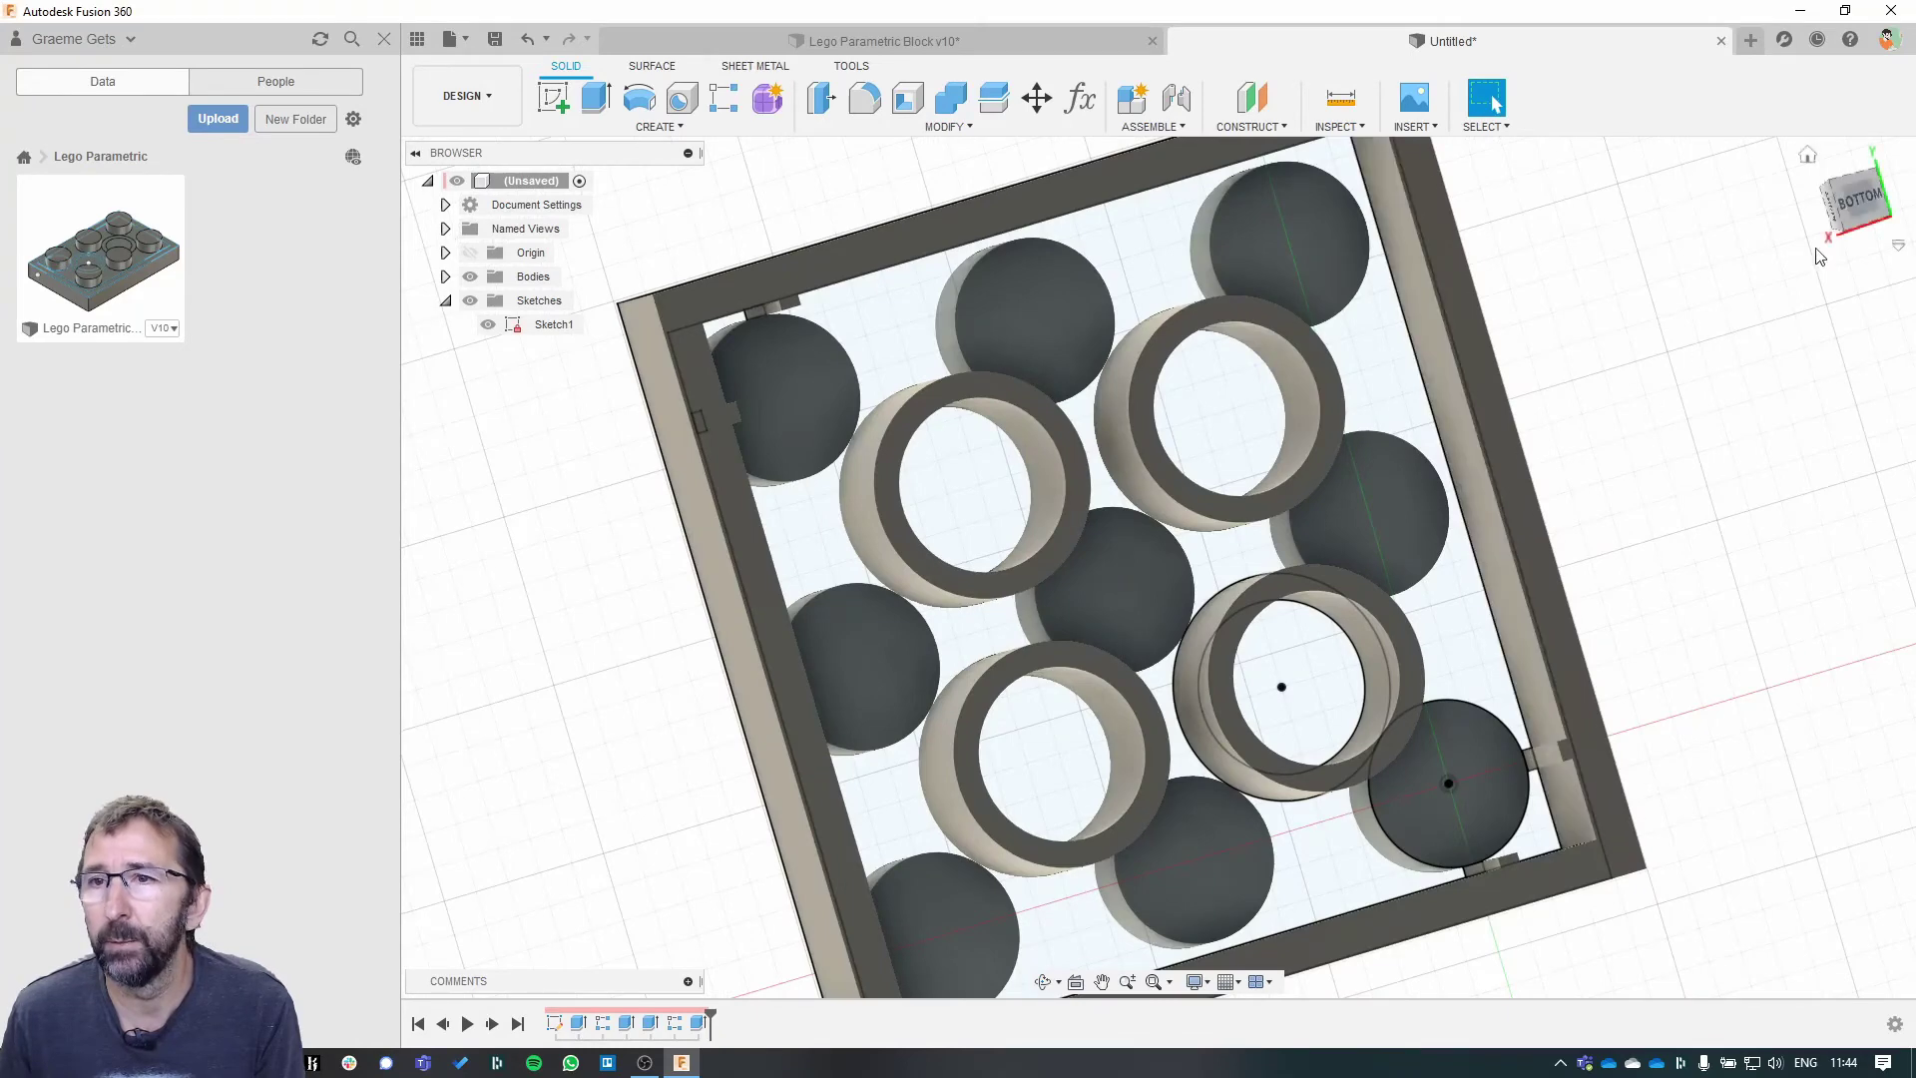
click(1865, 206)
scroll(1612, 439, up, 5)
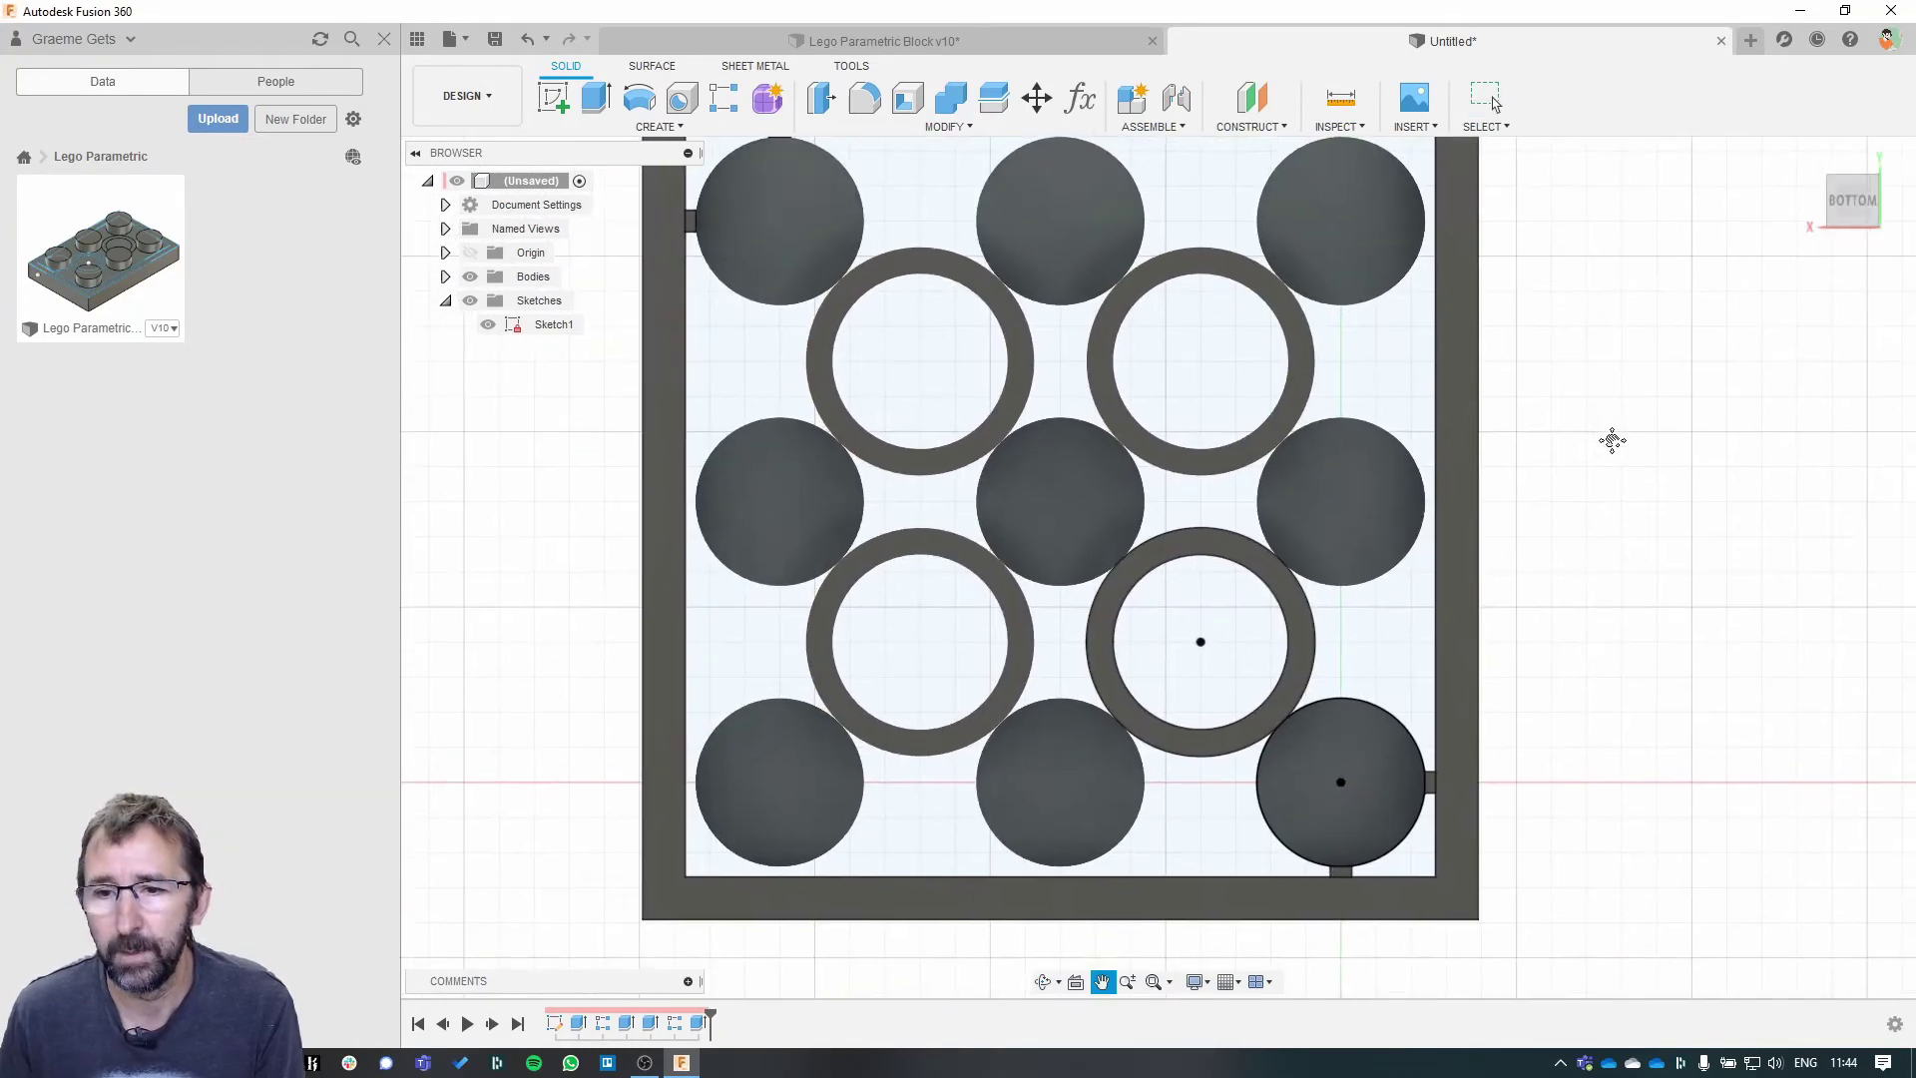
scroll(1612, 465, down, 5)
middle_drag(1609, 466, 1405, 525)
scroll(1406, 524, up, 2)
middle_drag(1349, 768, 1334, 552)
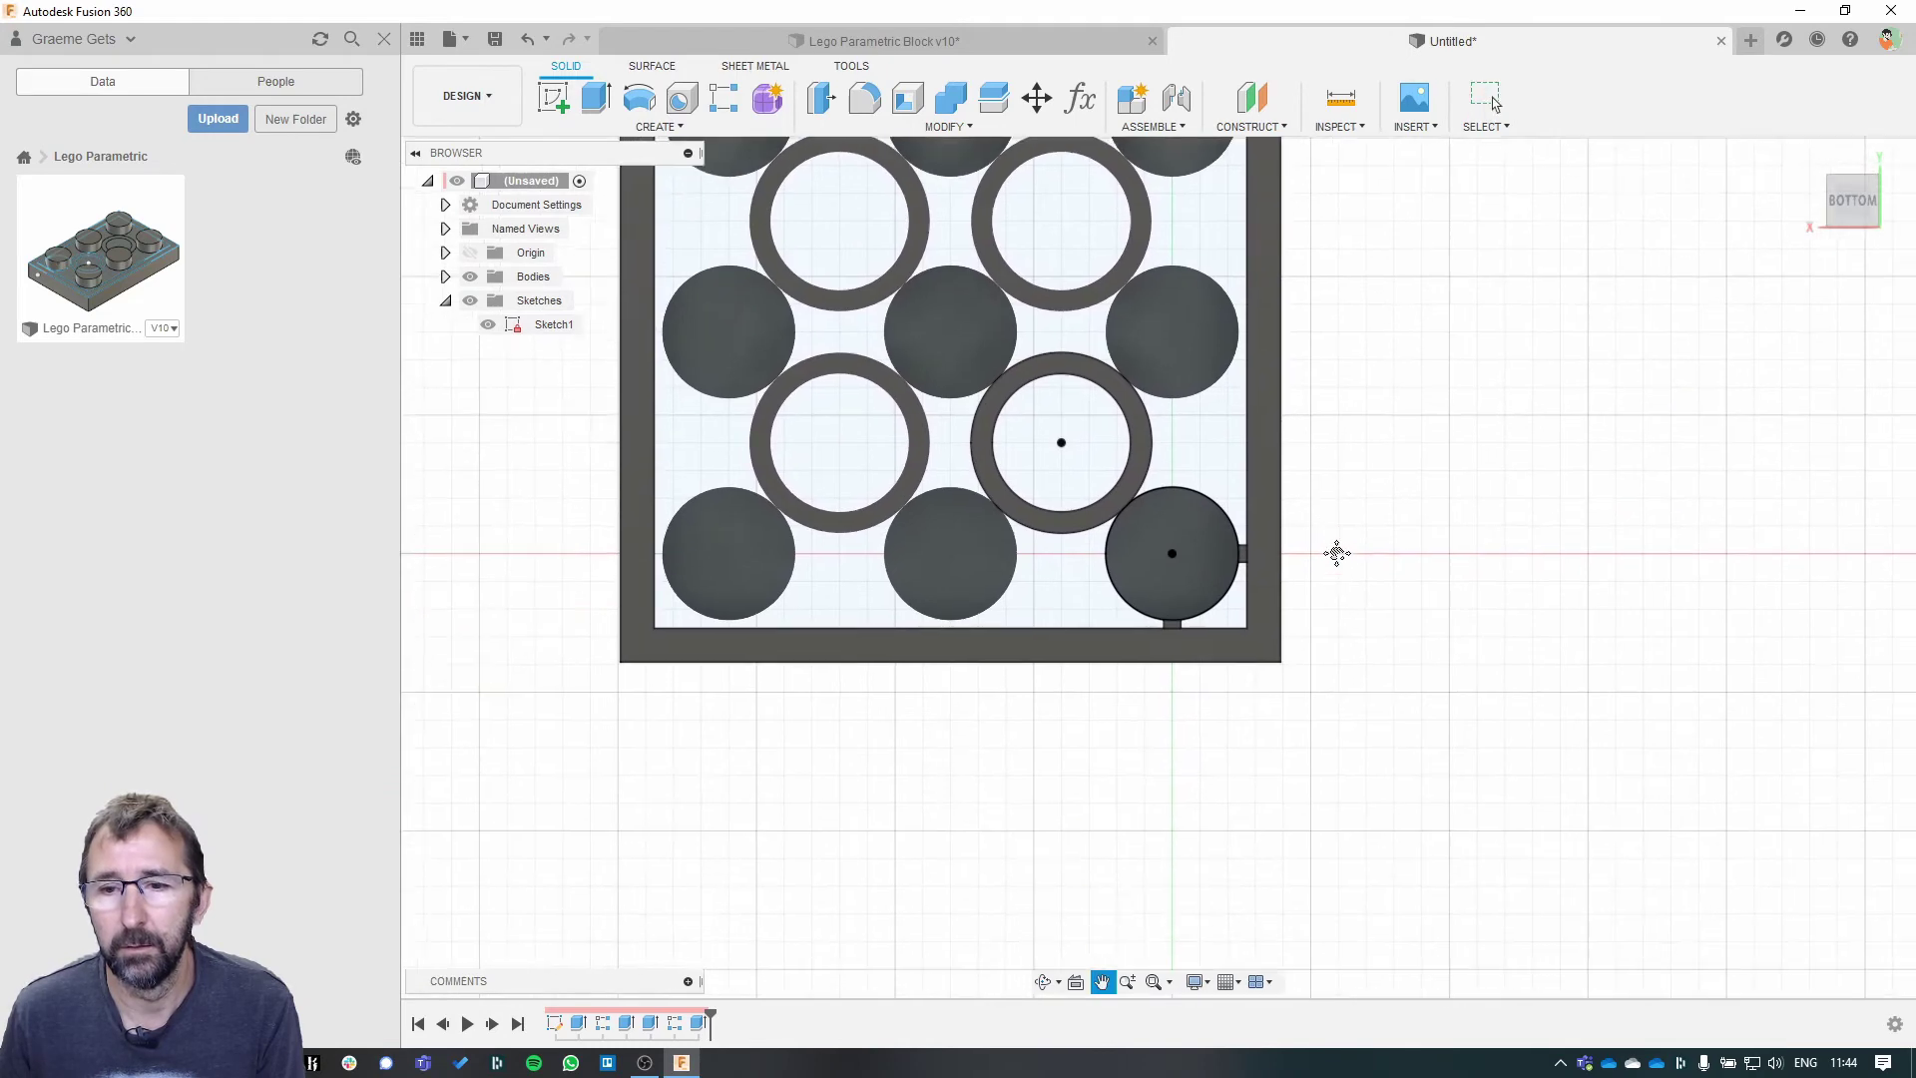
scroll(1342, 565, up, 2)
middle_drag(1333, 466, 1360, 590)
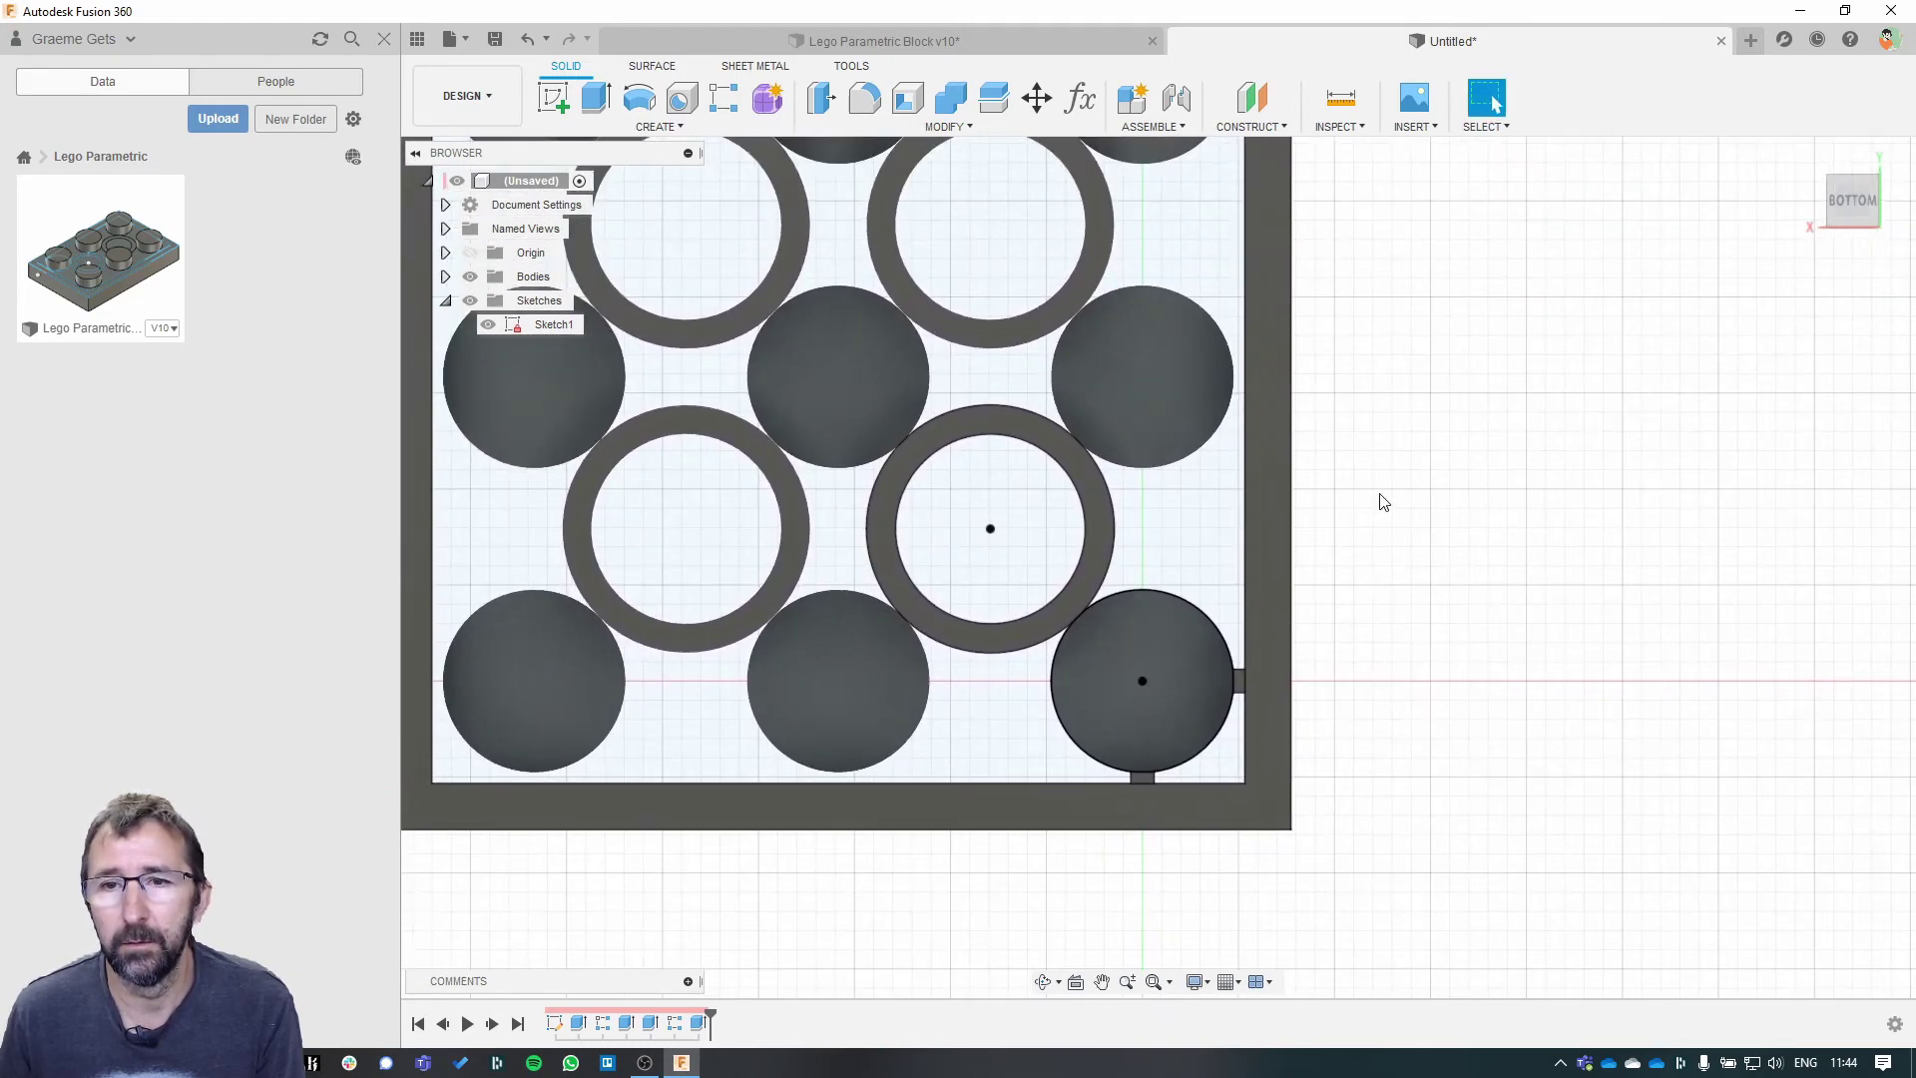
middle_drag(1377, 500, 1338, 522)
- Pattern the side-wall rib beside the origin stud along the Y axis with 8 mm spacing and UnitWidth as the quantity
click(711, 104)
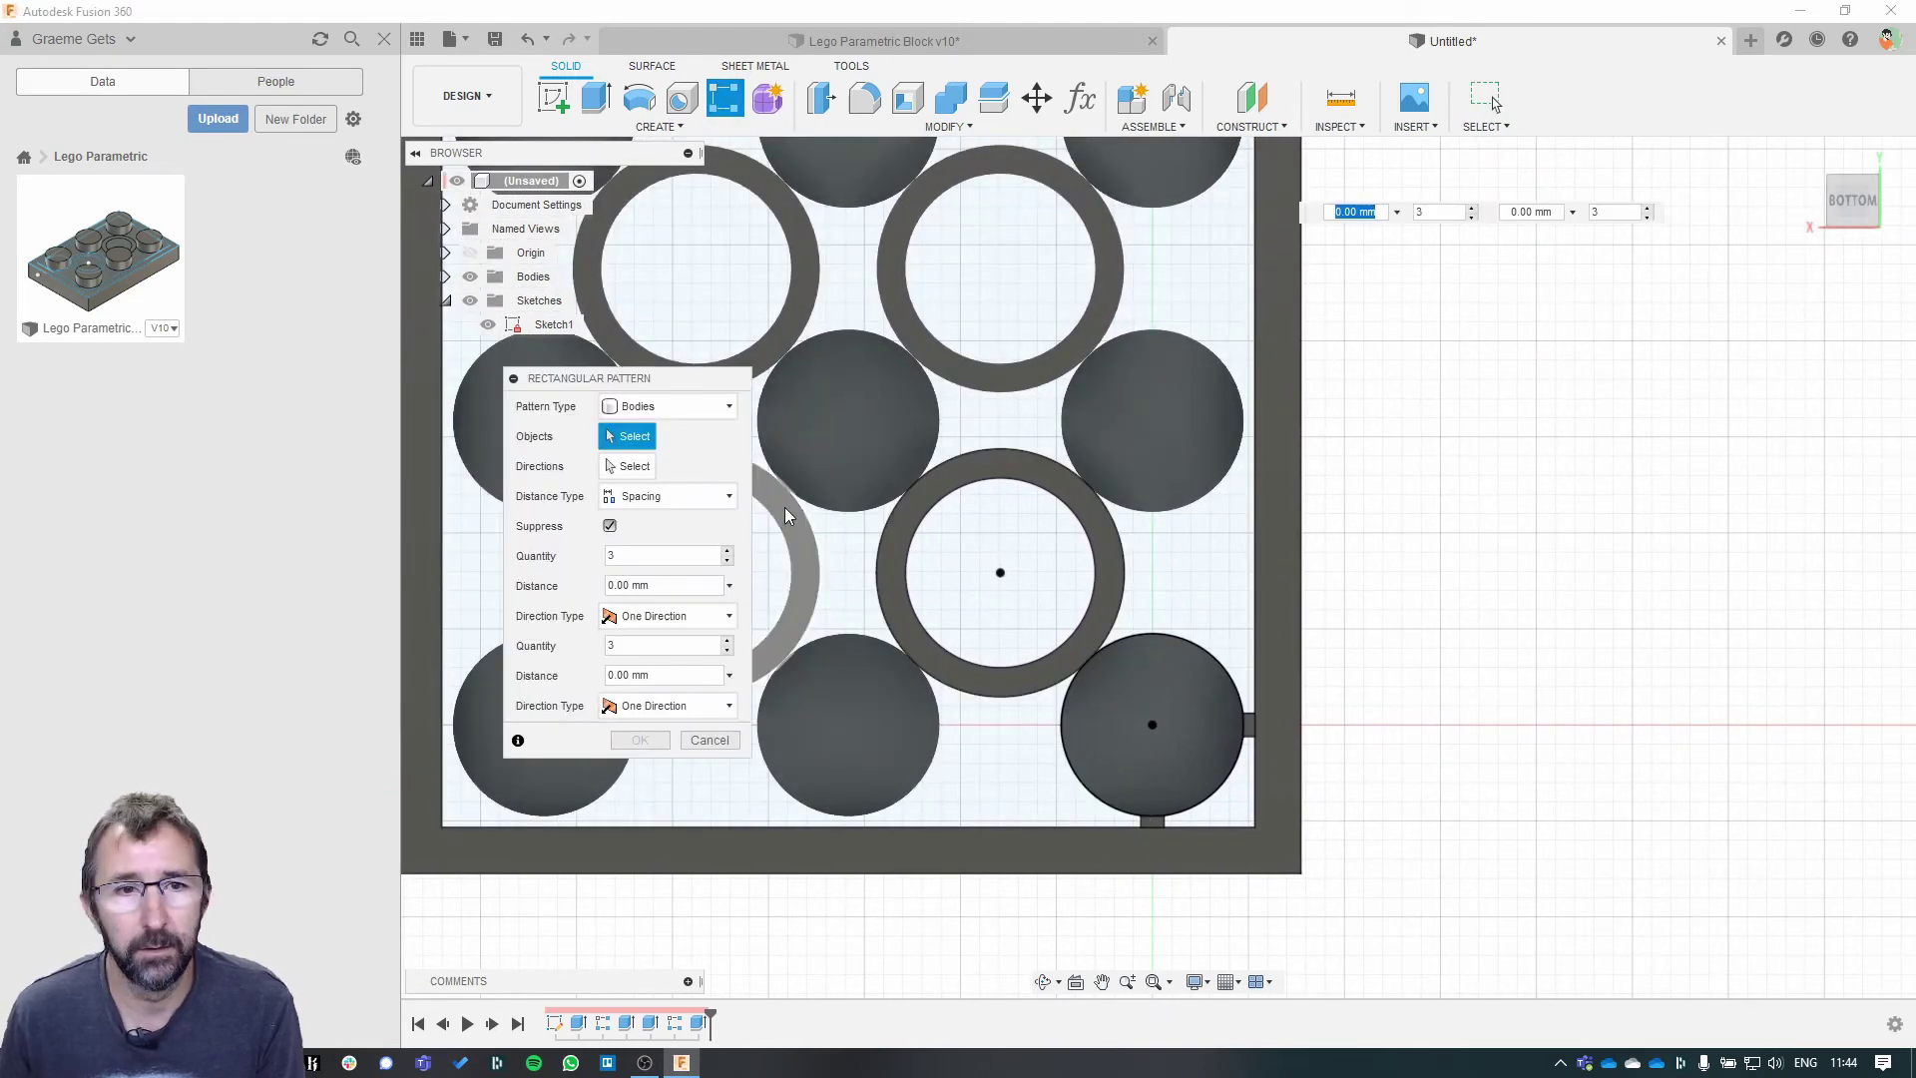
click(1248, 725)
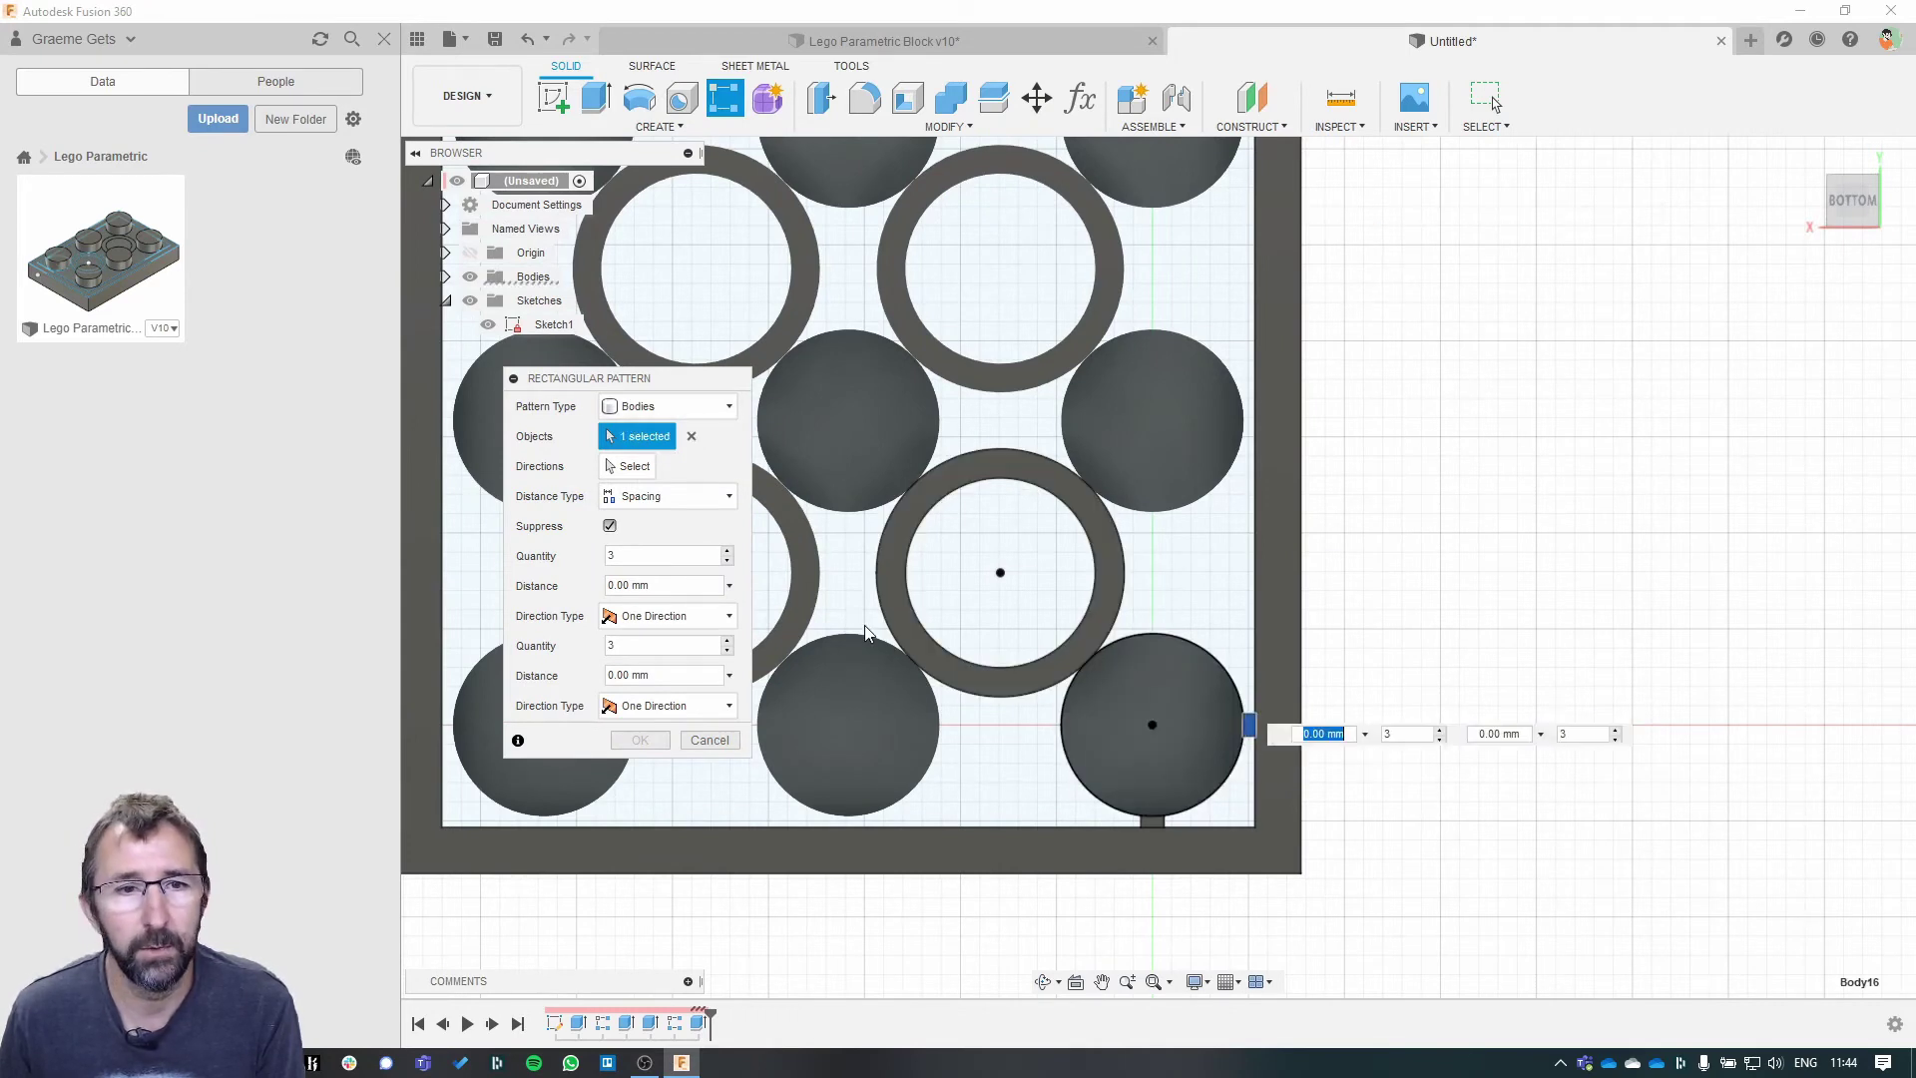
click(636, 468)
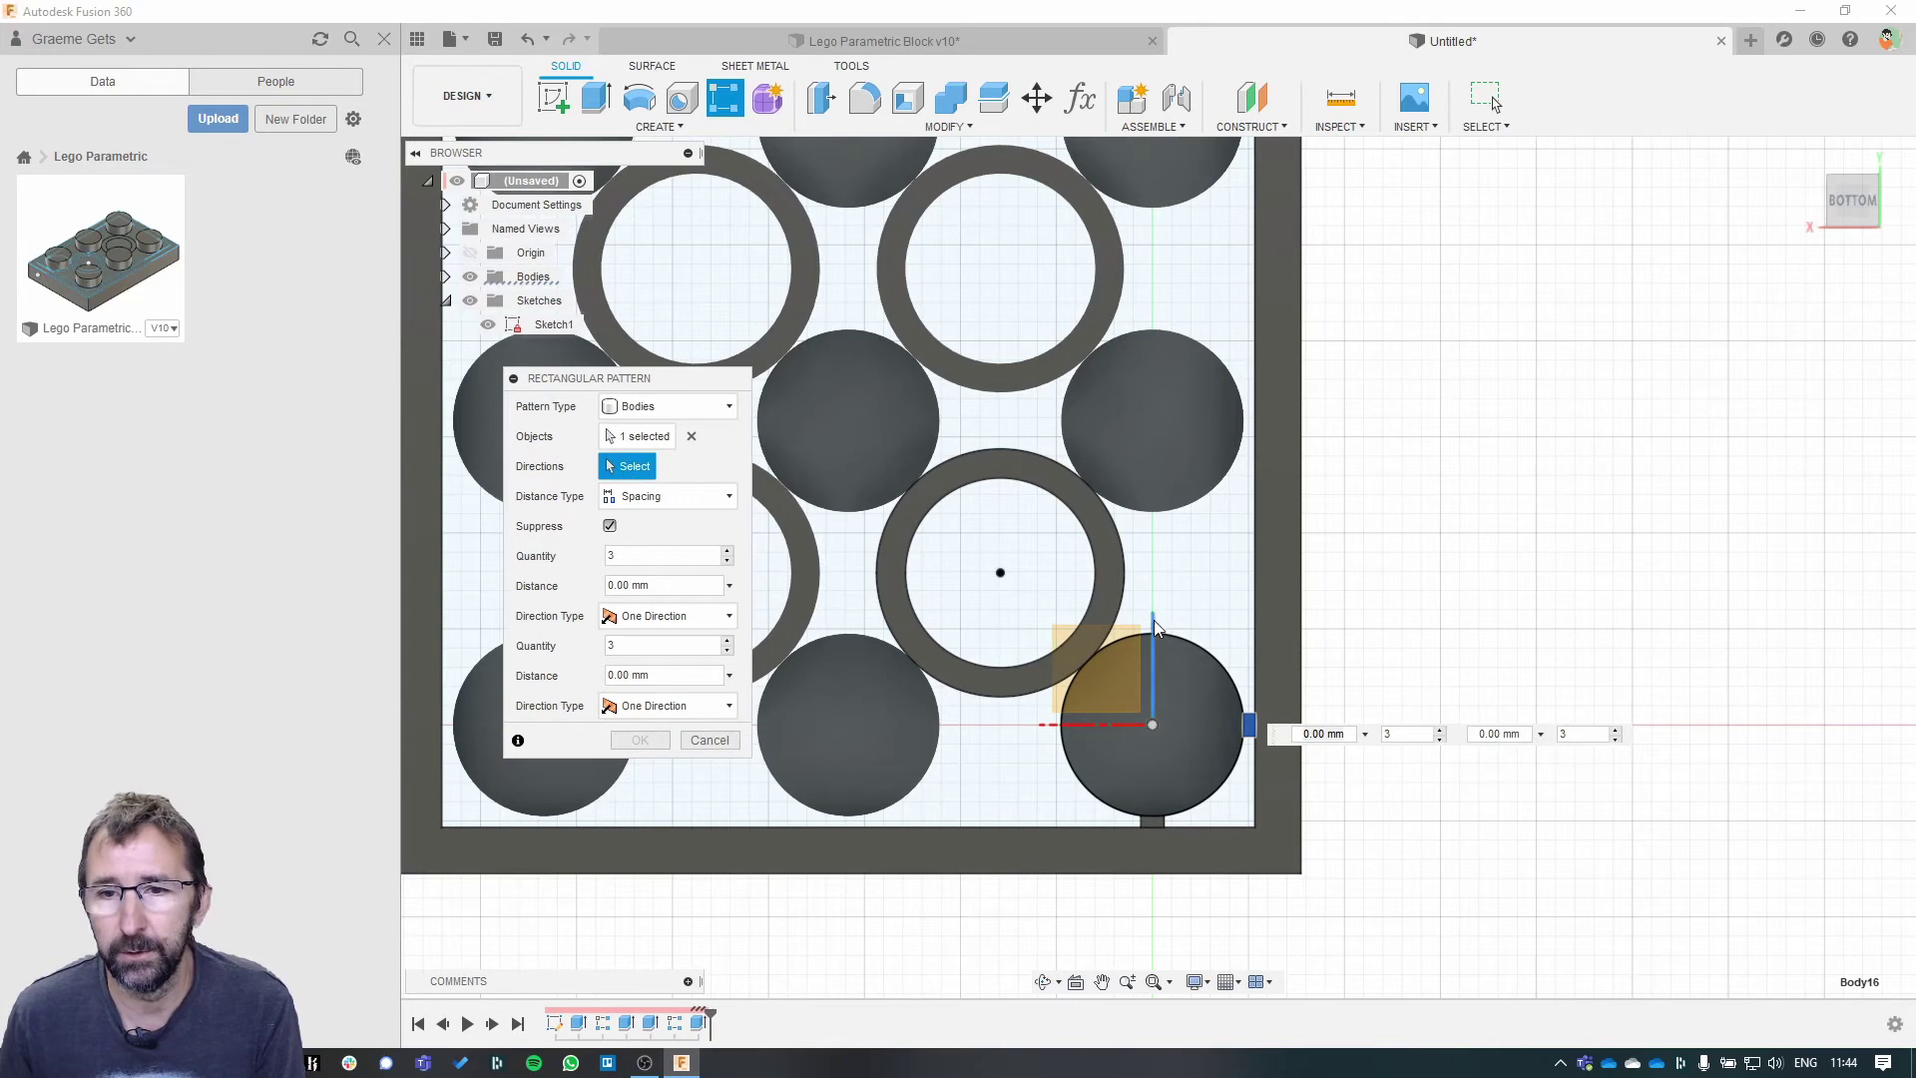
click(1153, 621)
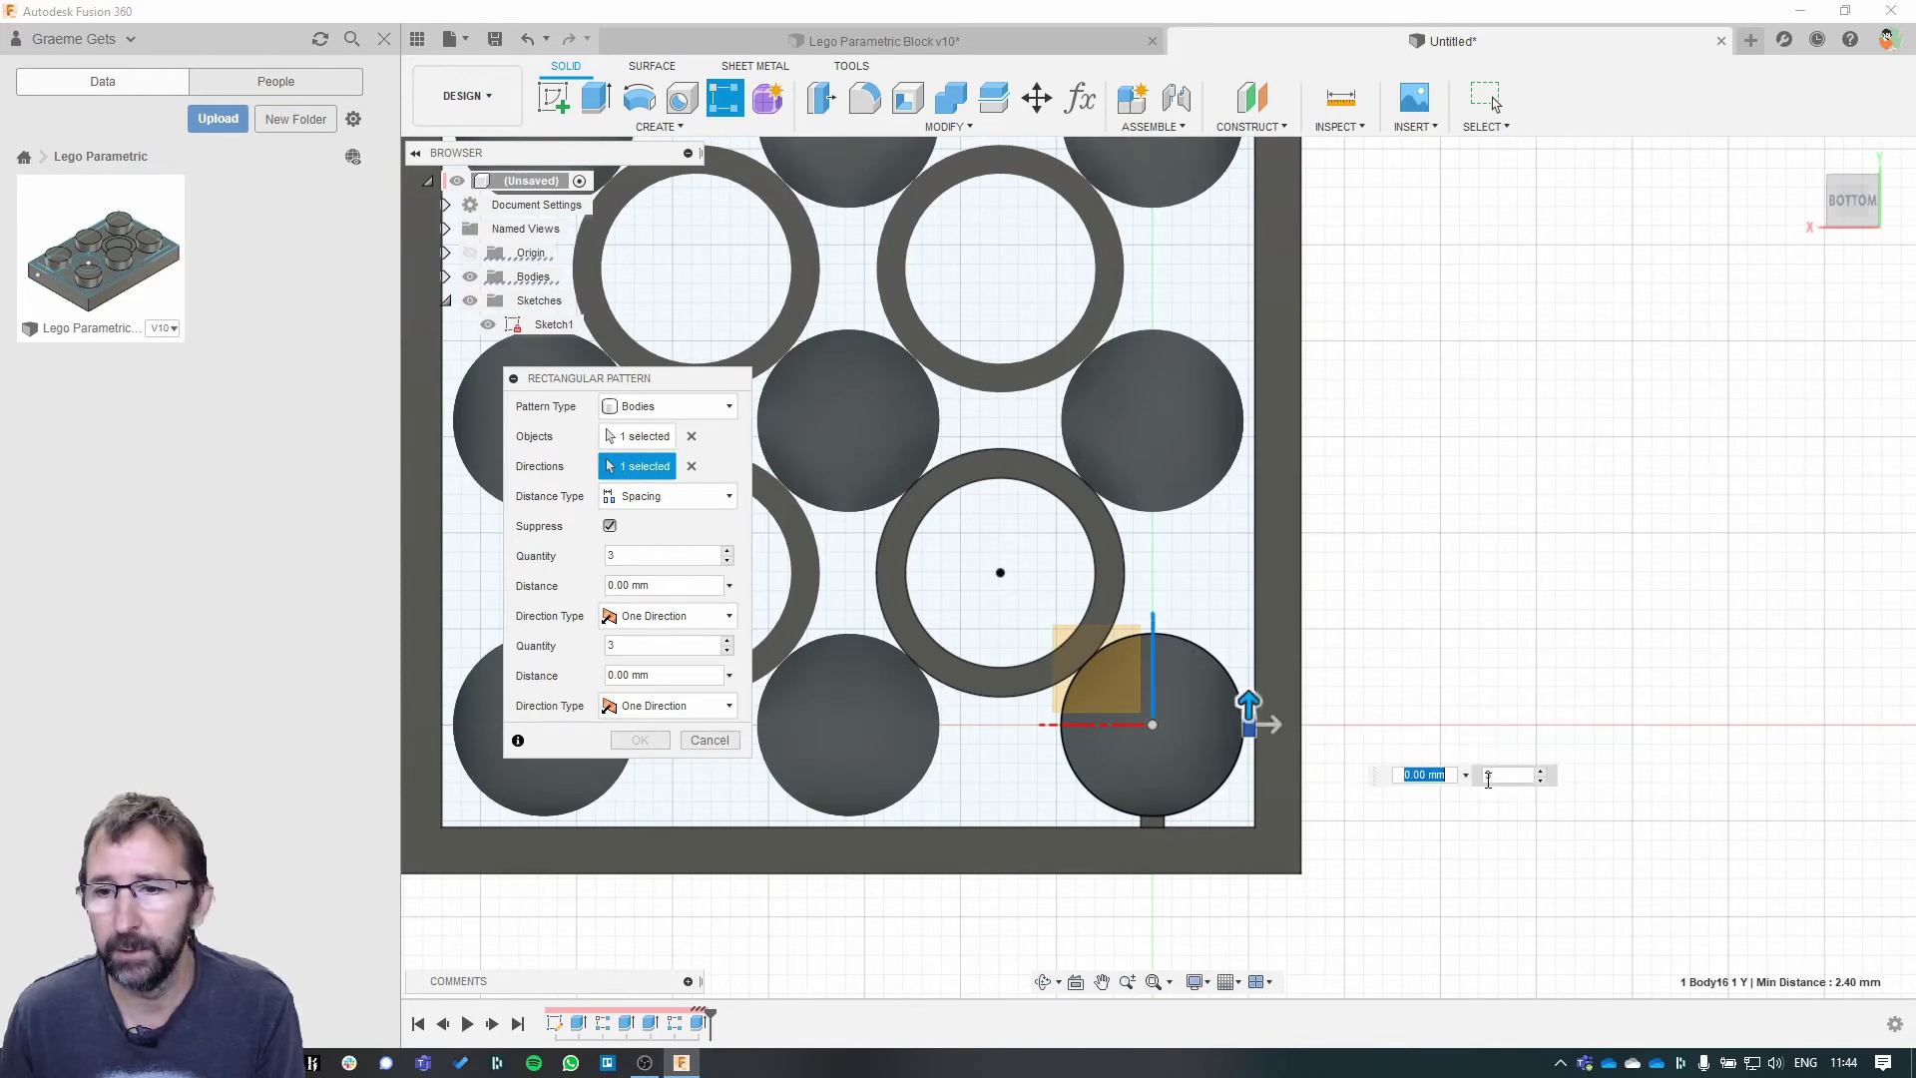
key(Return)
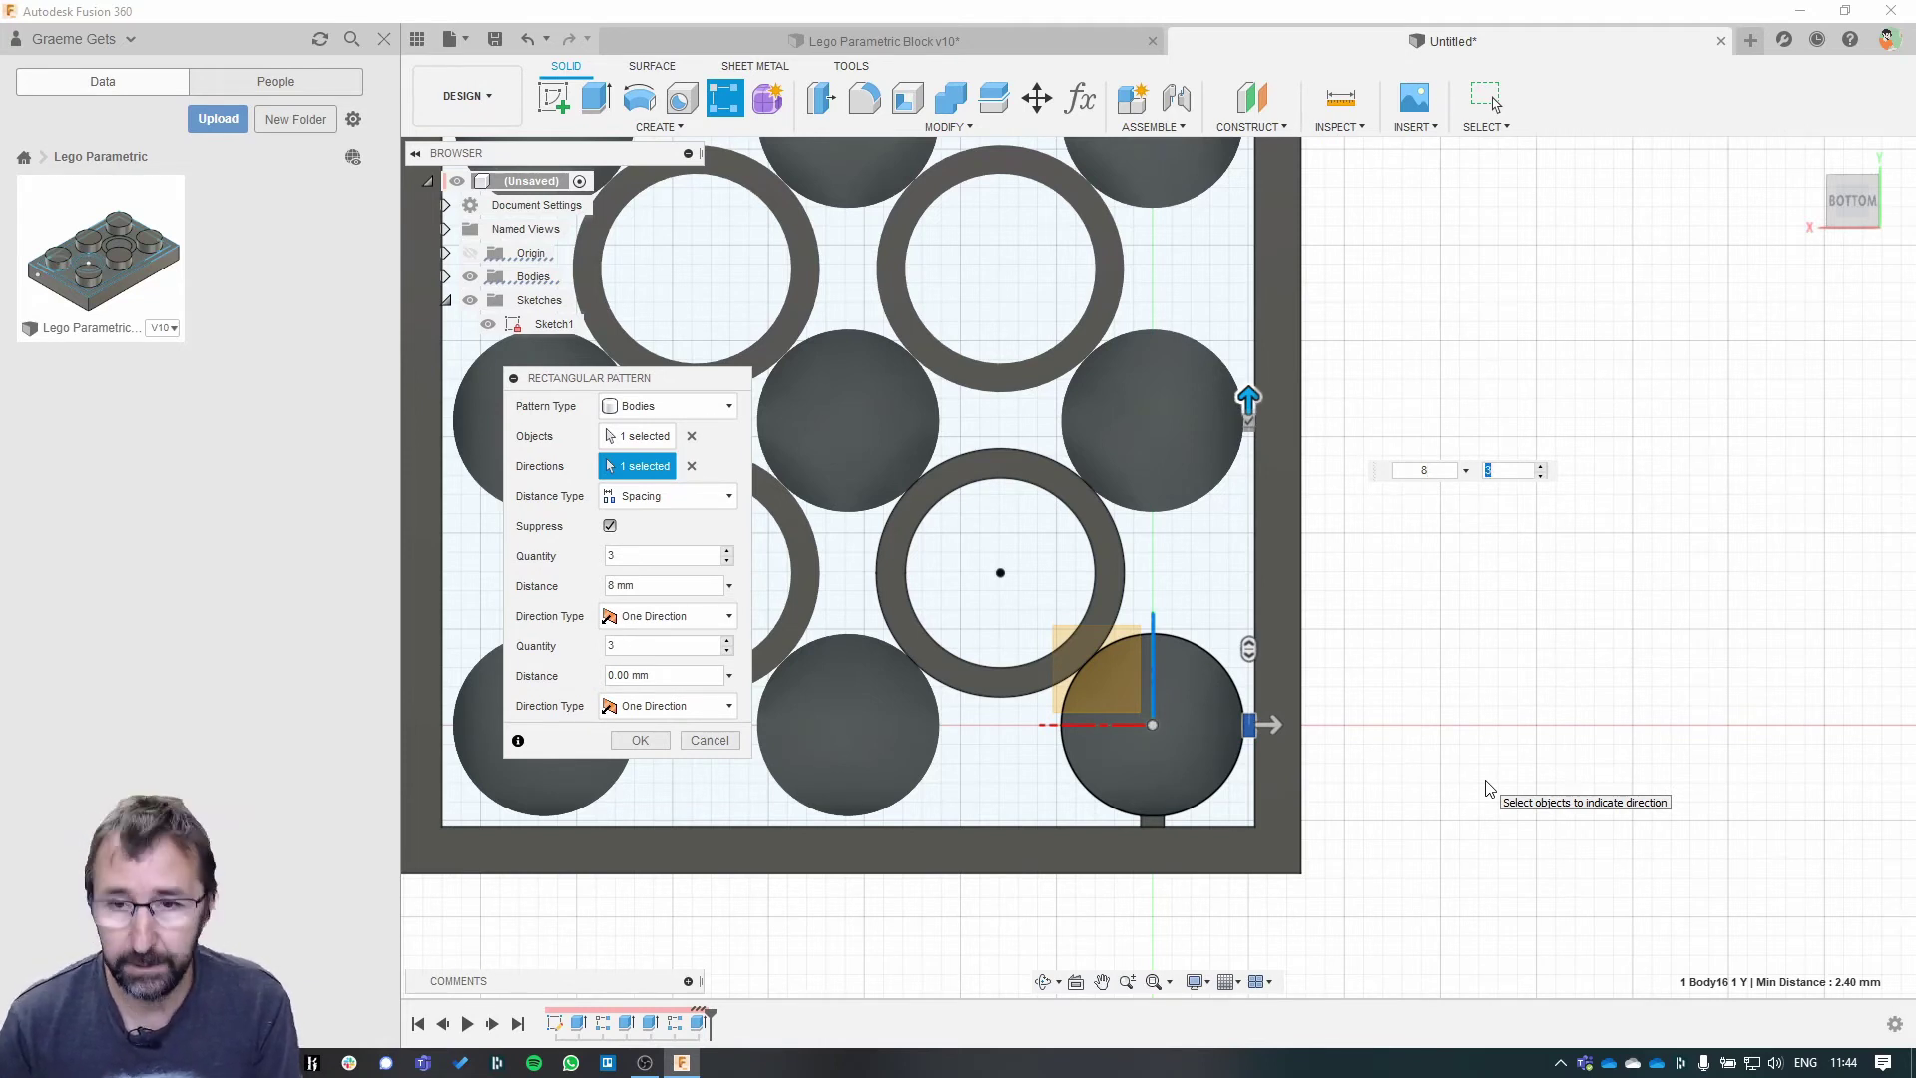
text(U)
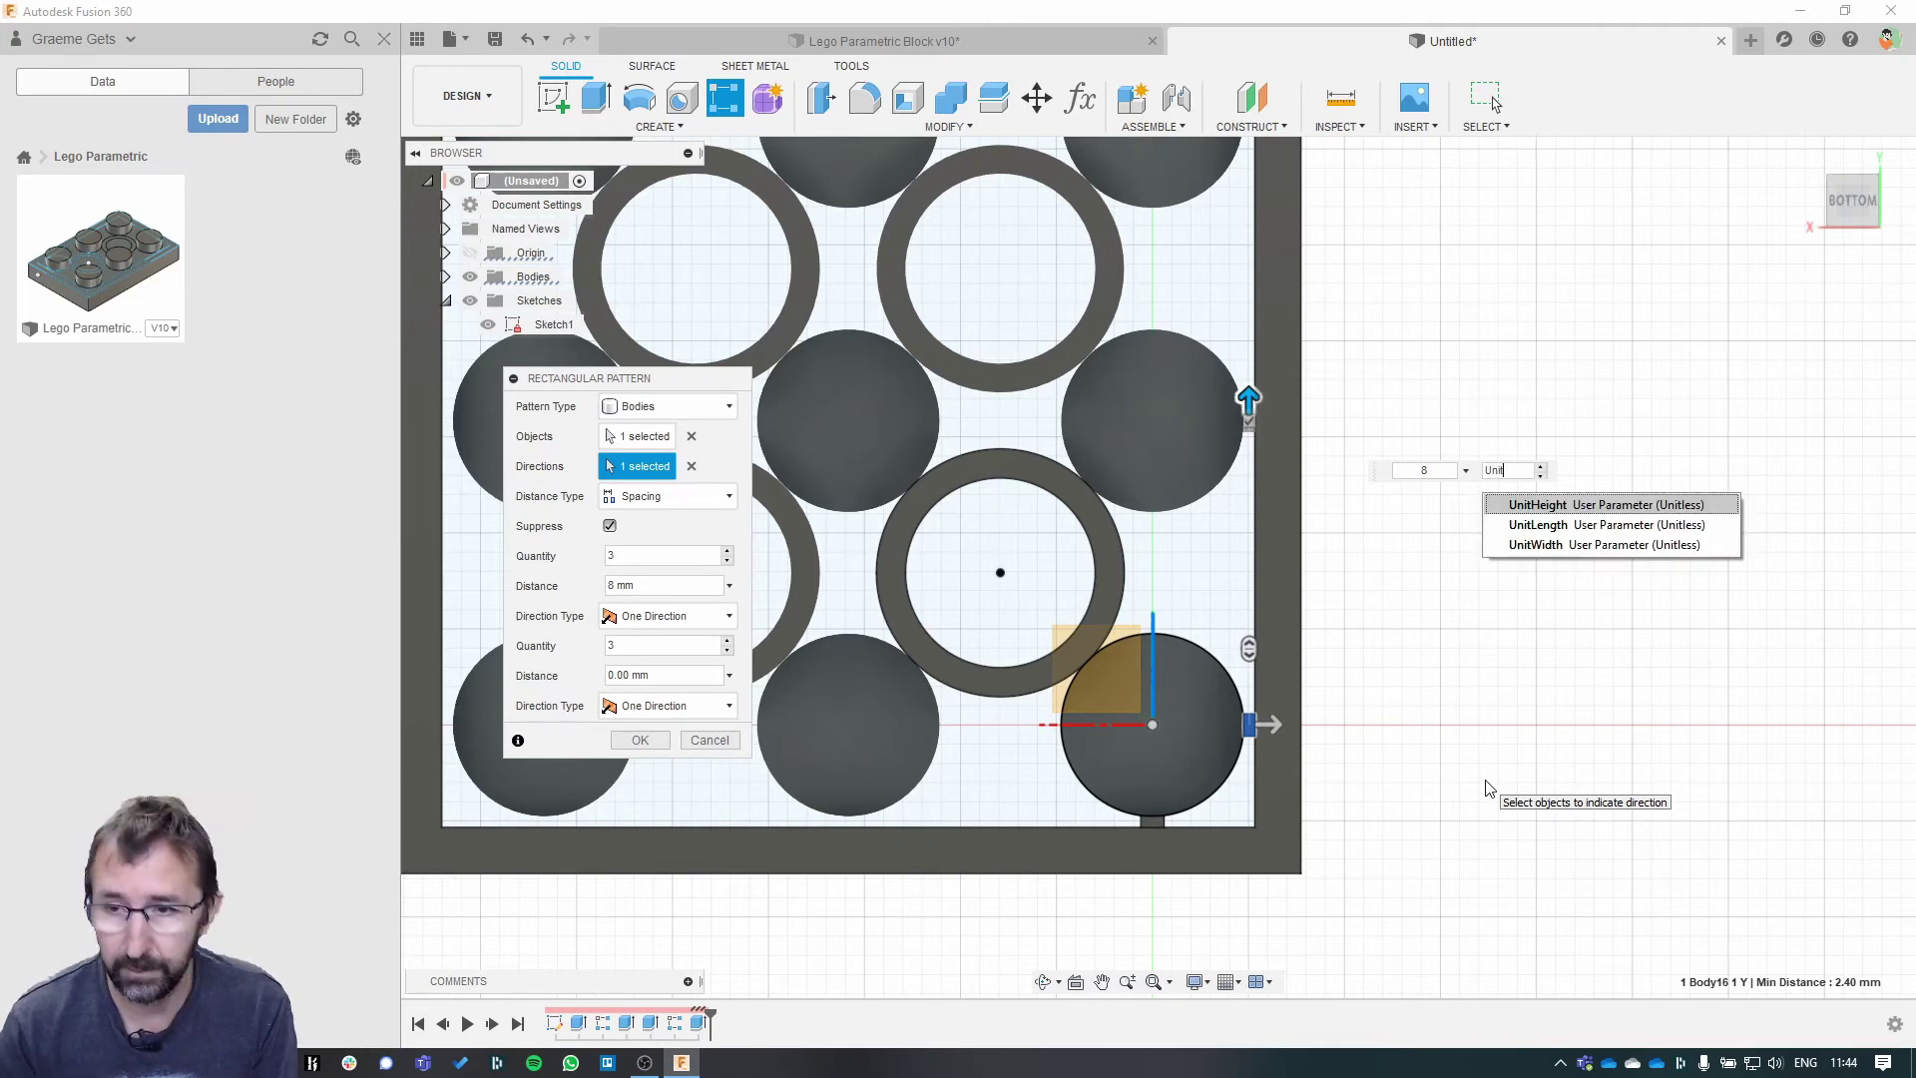
text(nit)
key(Down)
key(Down)
key(Return)
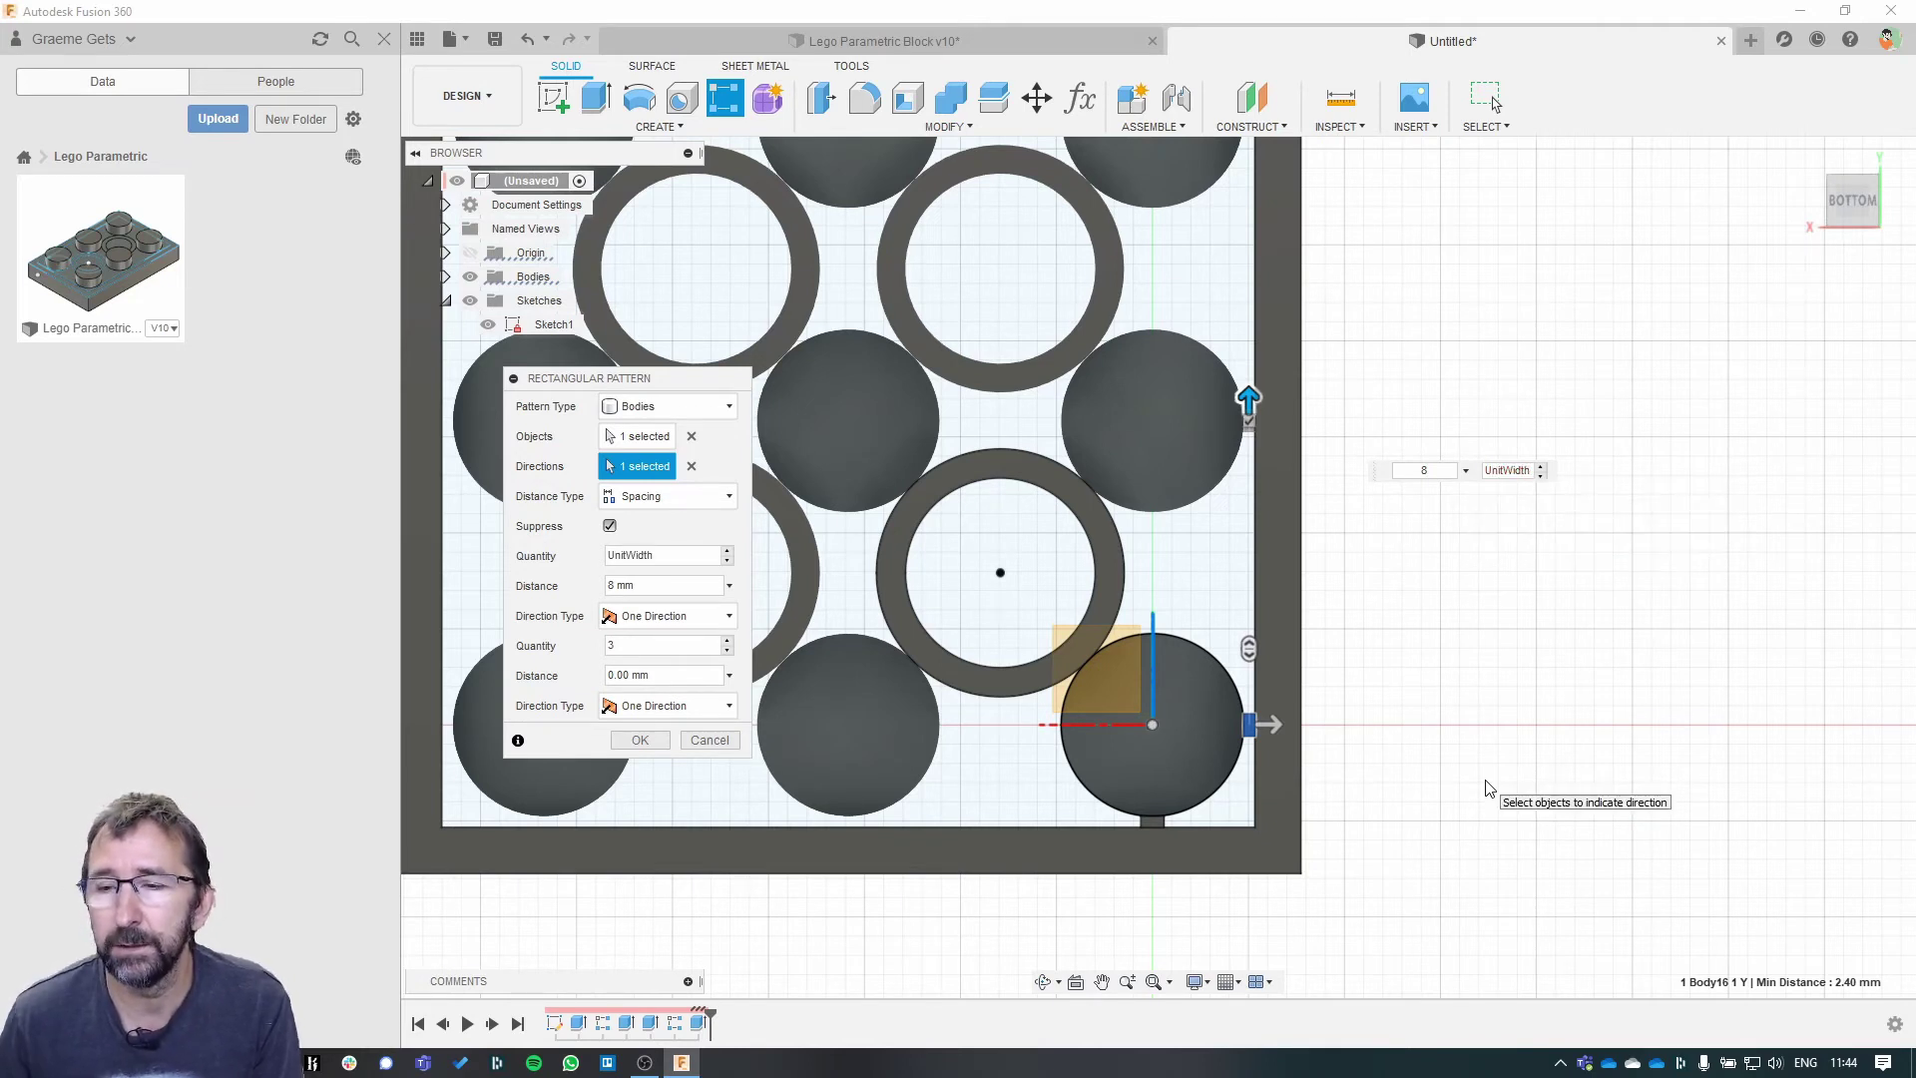
key(Return)
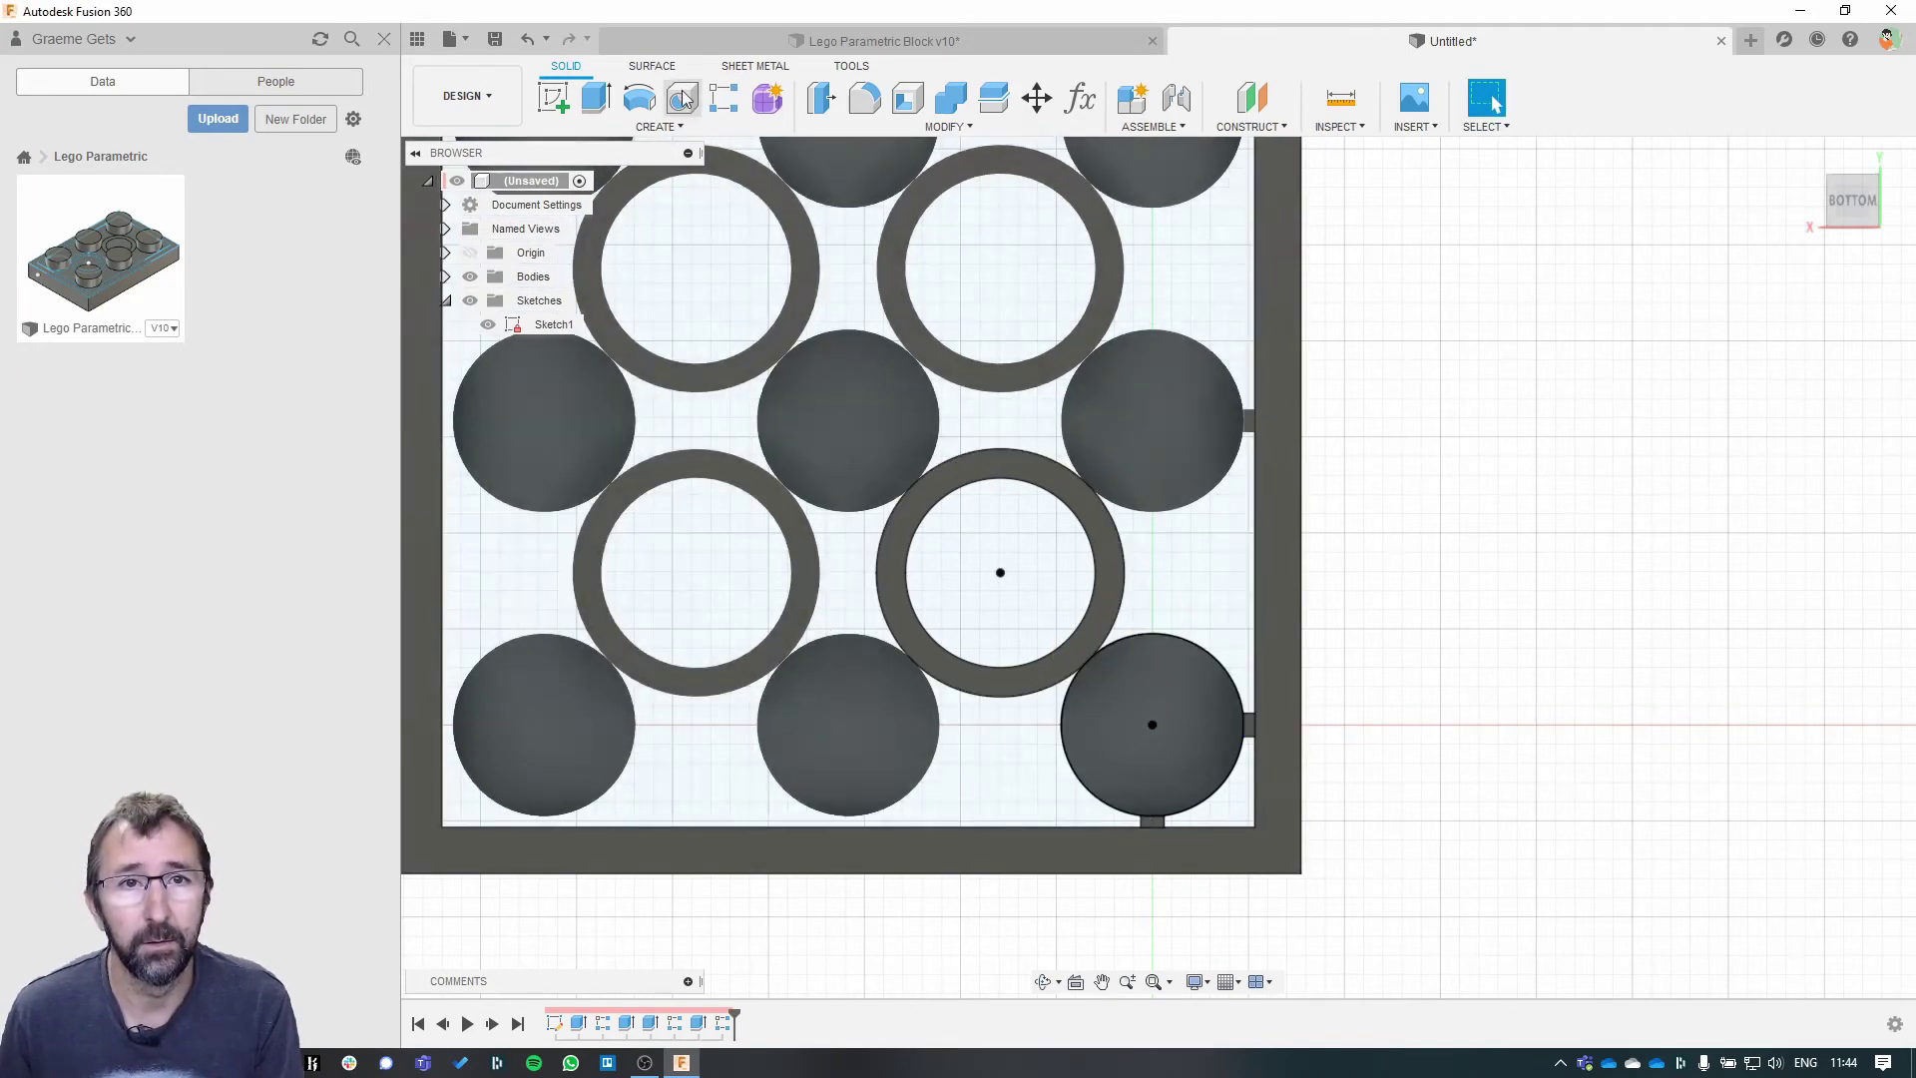
- Pattern the lower-wall rib beside the origin stud along the X axis with 8 mm spacing and UnitLength as the quantity
click(722, 99)
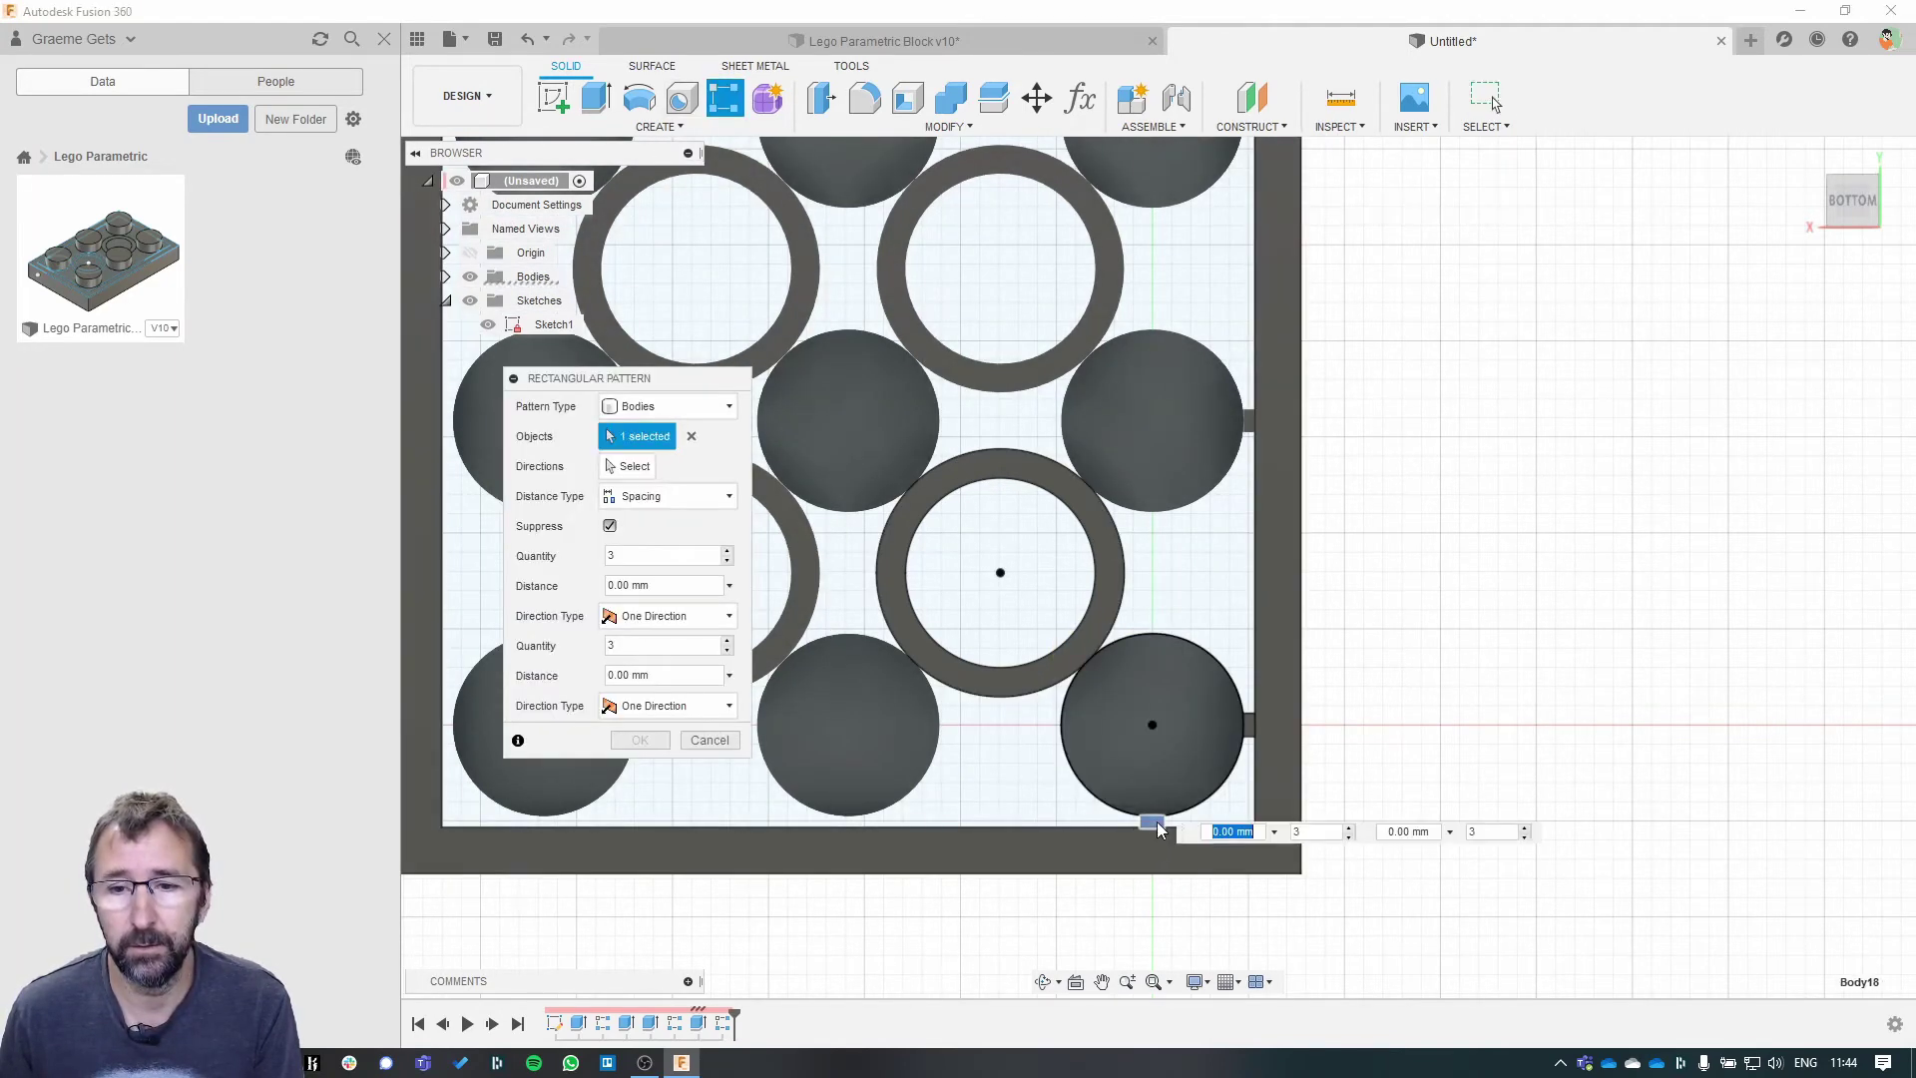
click(843, 688)
click(629, 466)
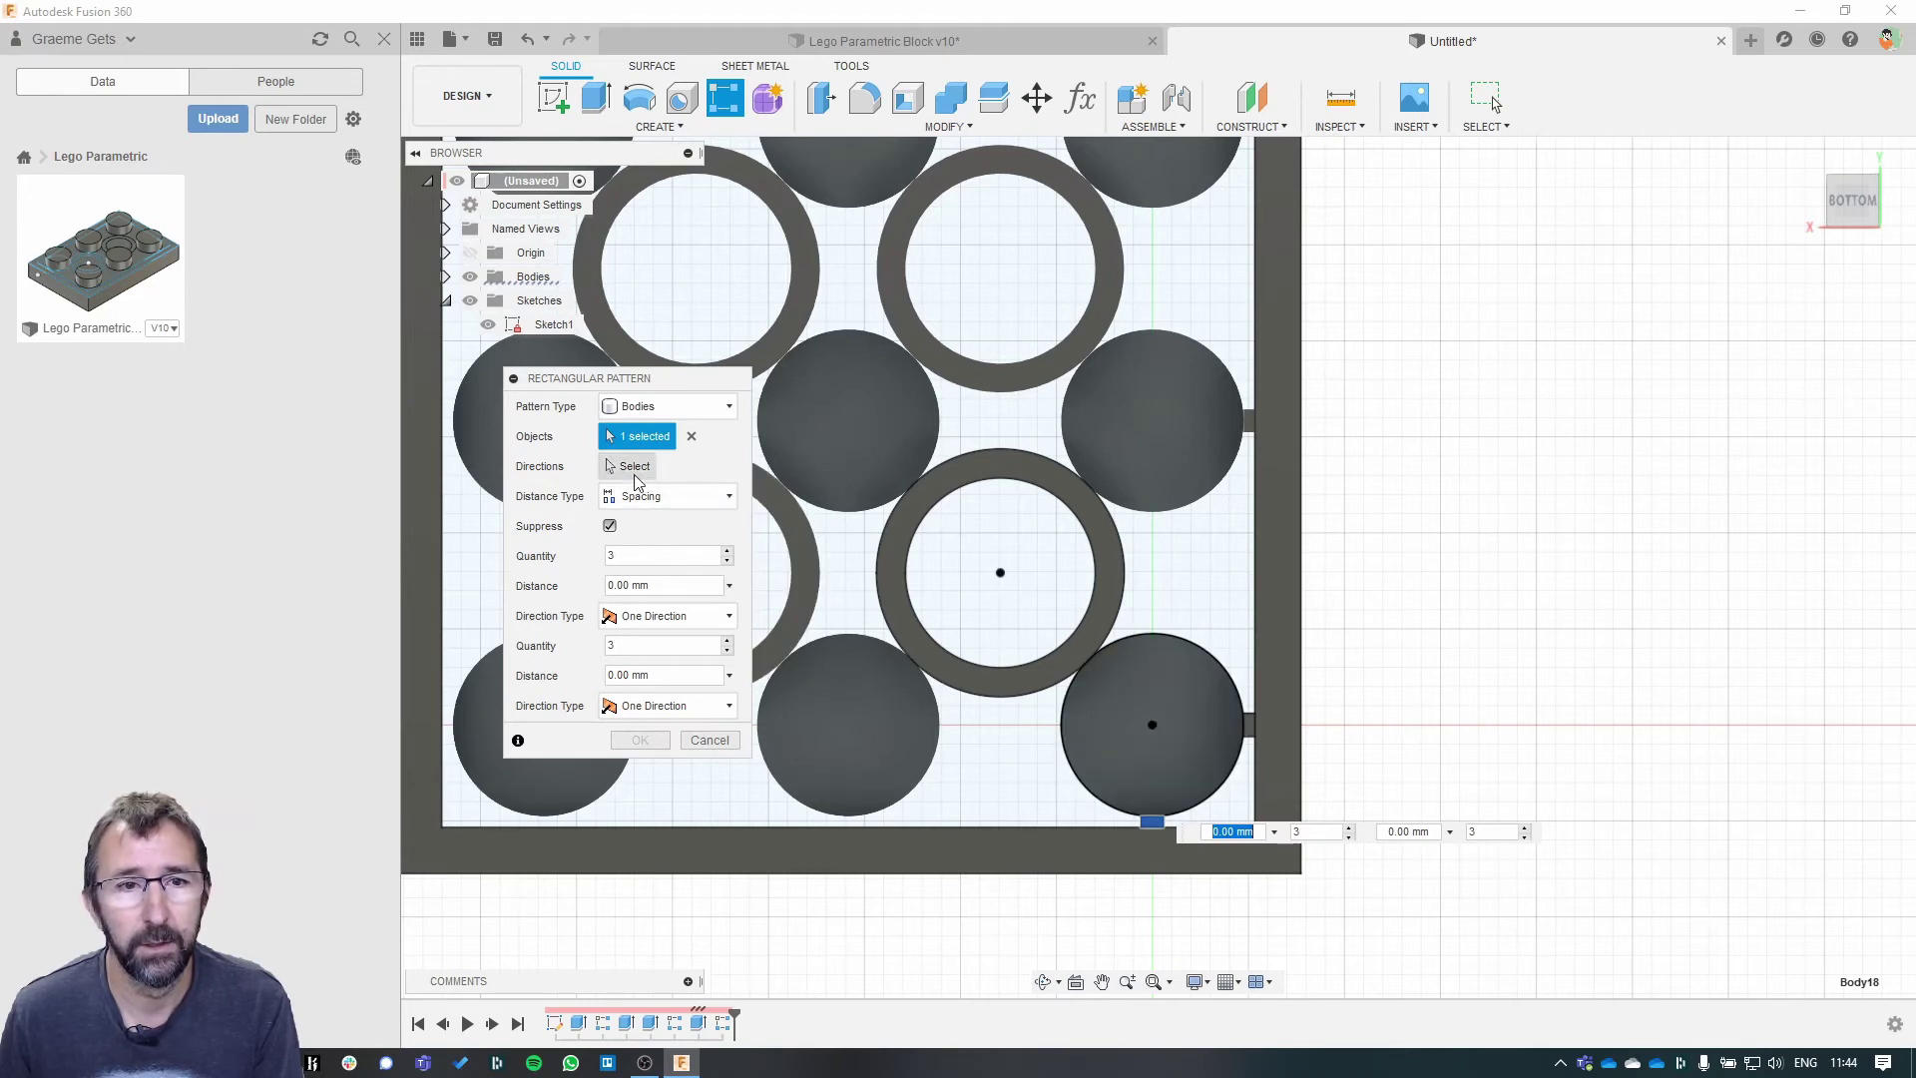
click(1044, 723)
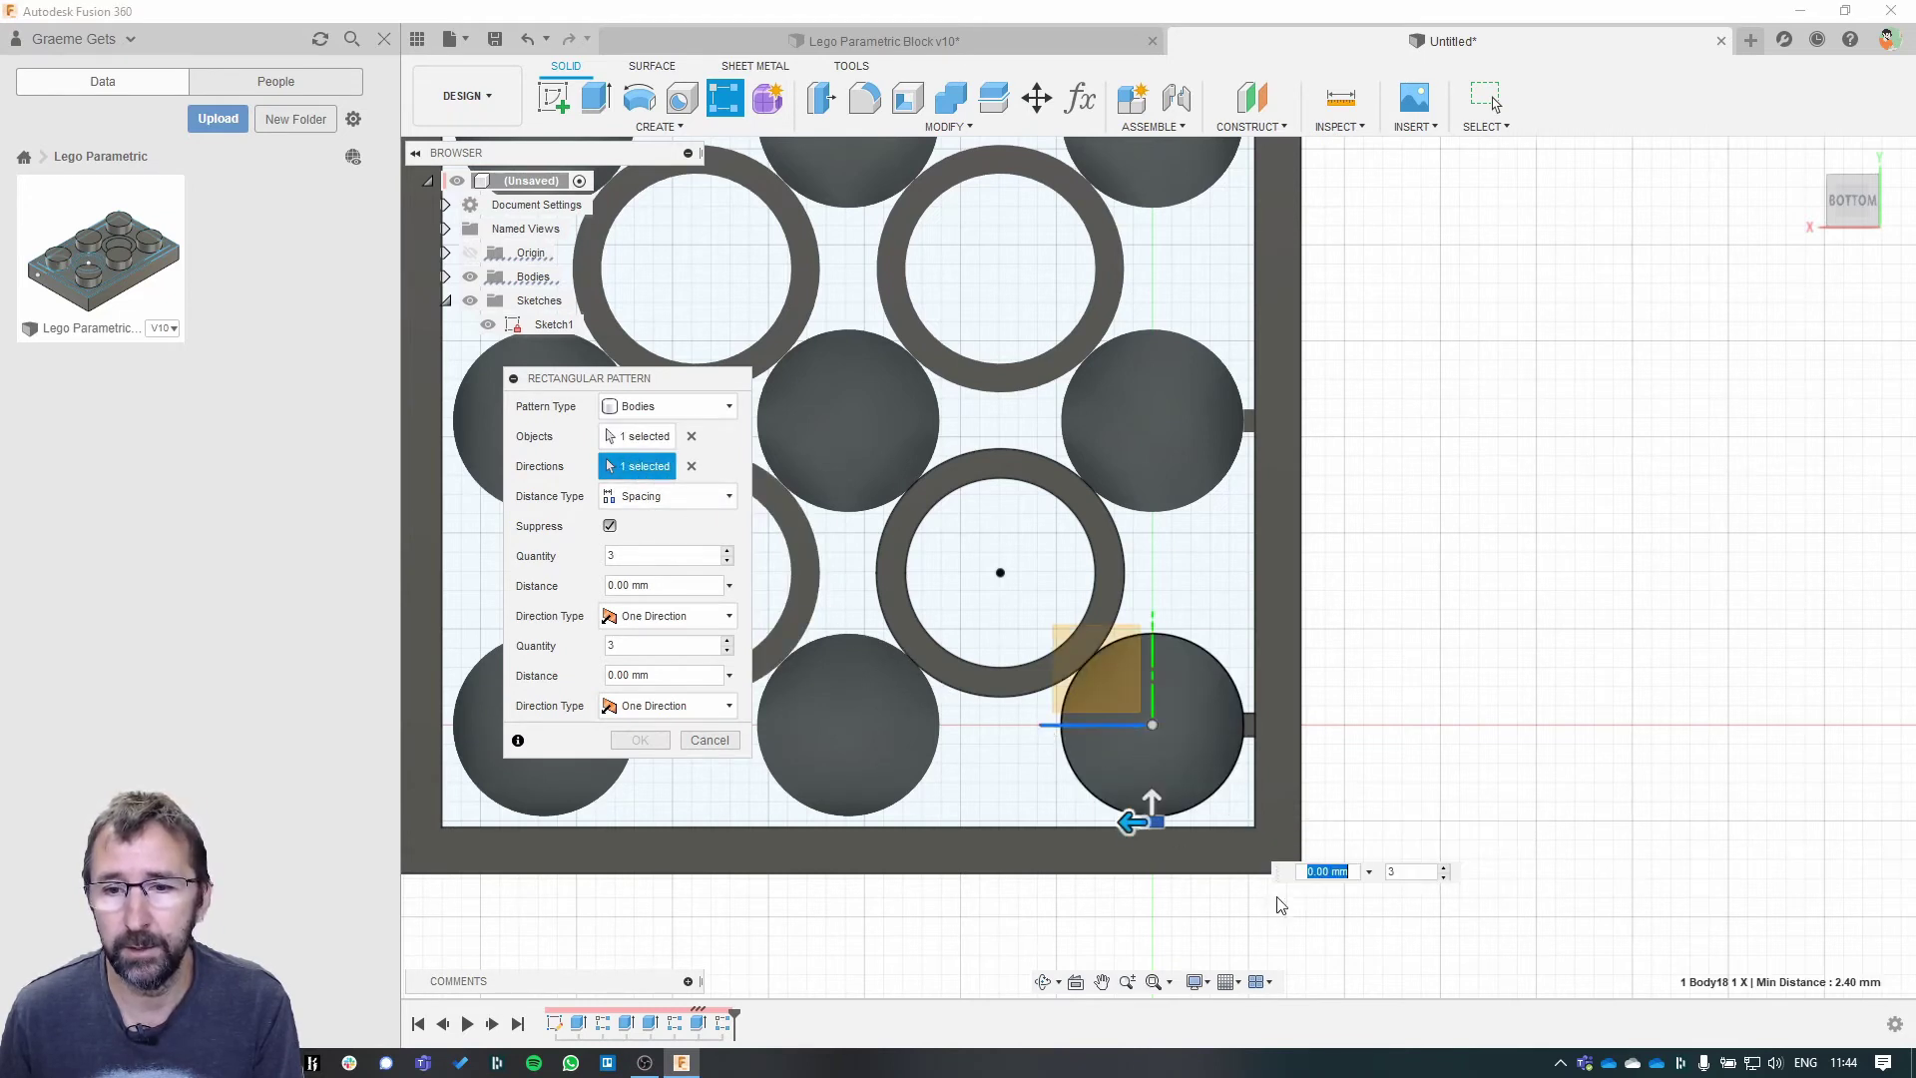
text(8)
key(Tab)
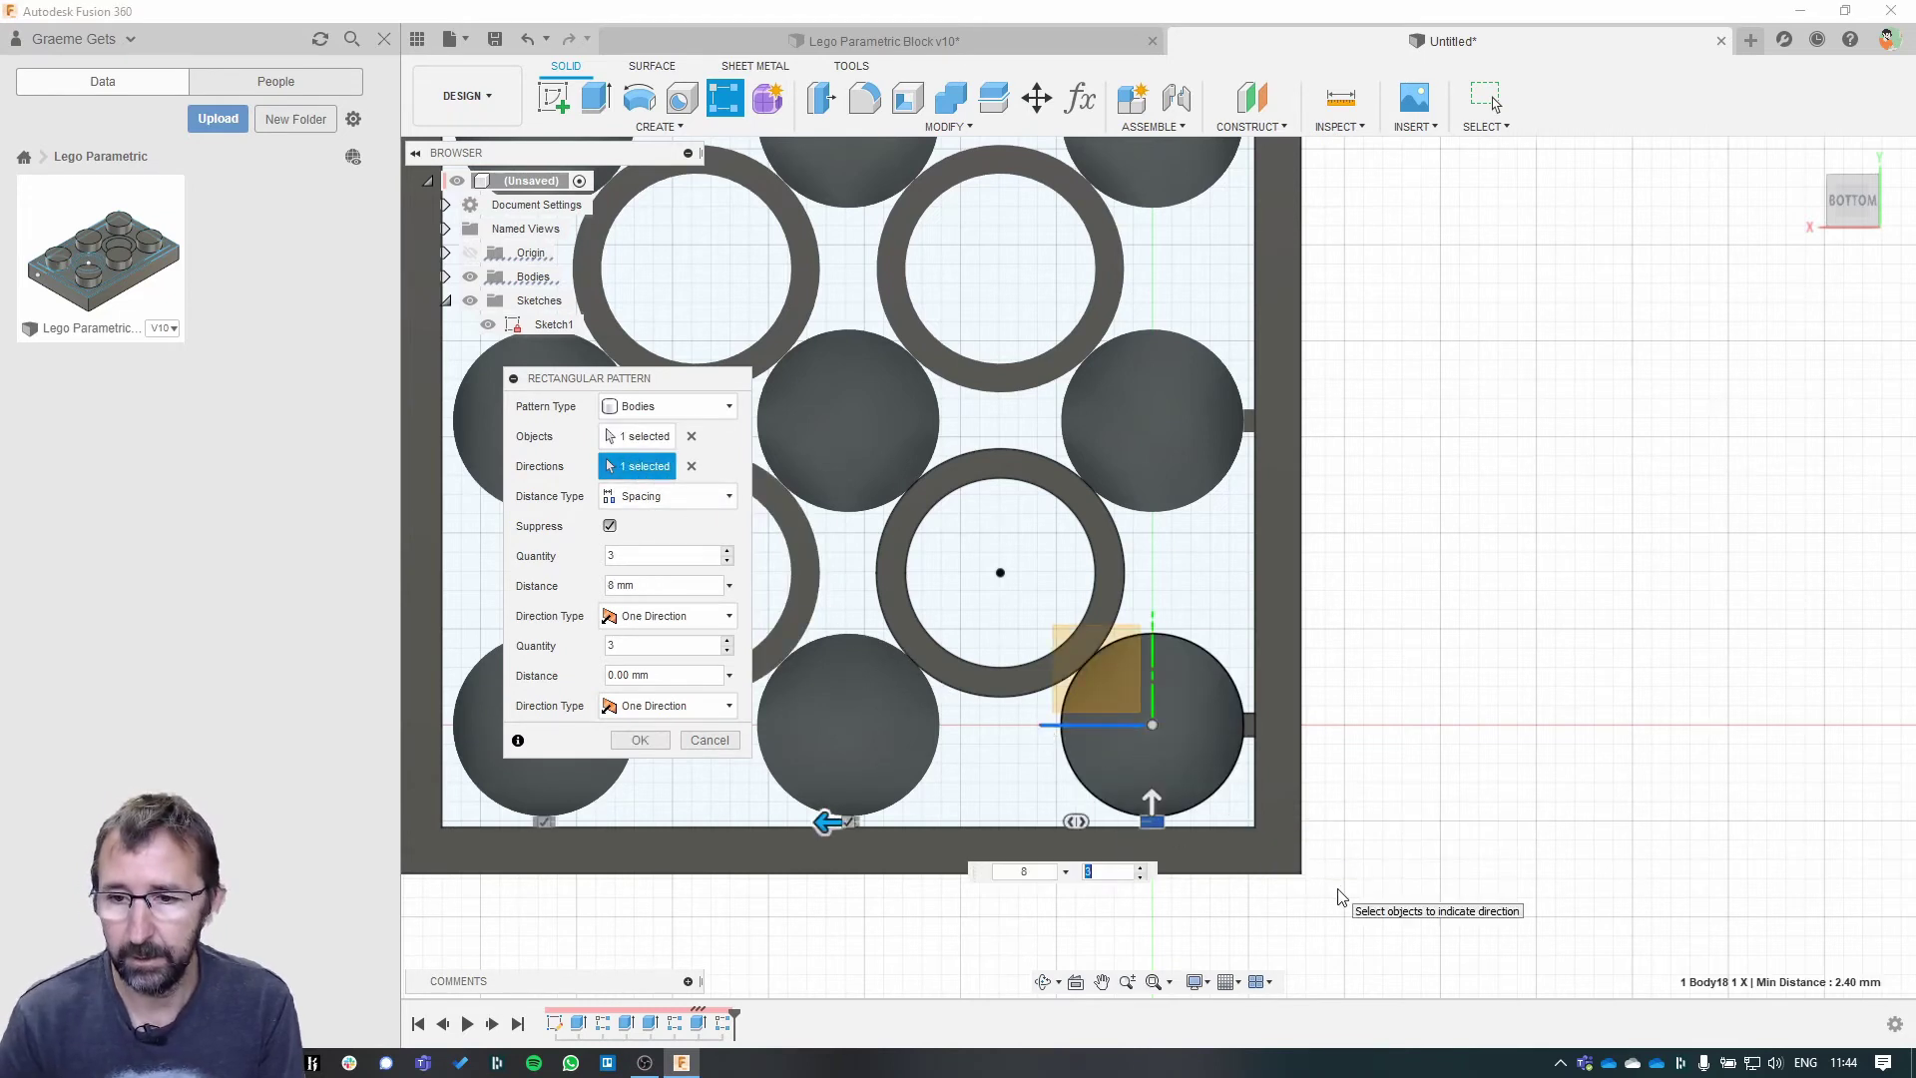
text(unit)
key(Down)
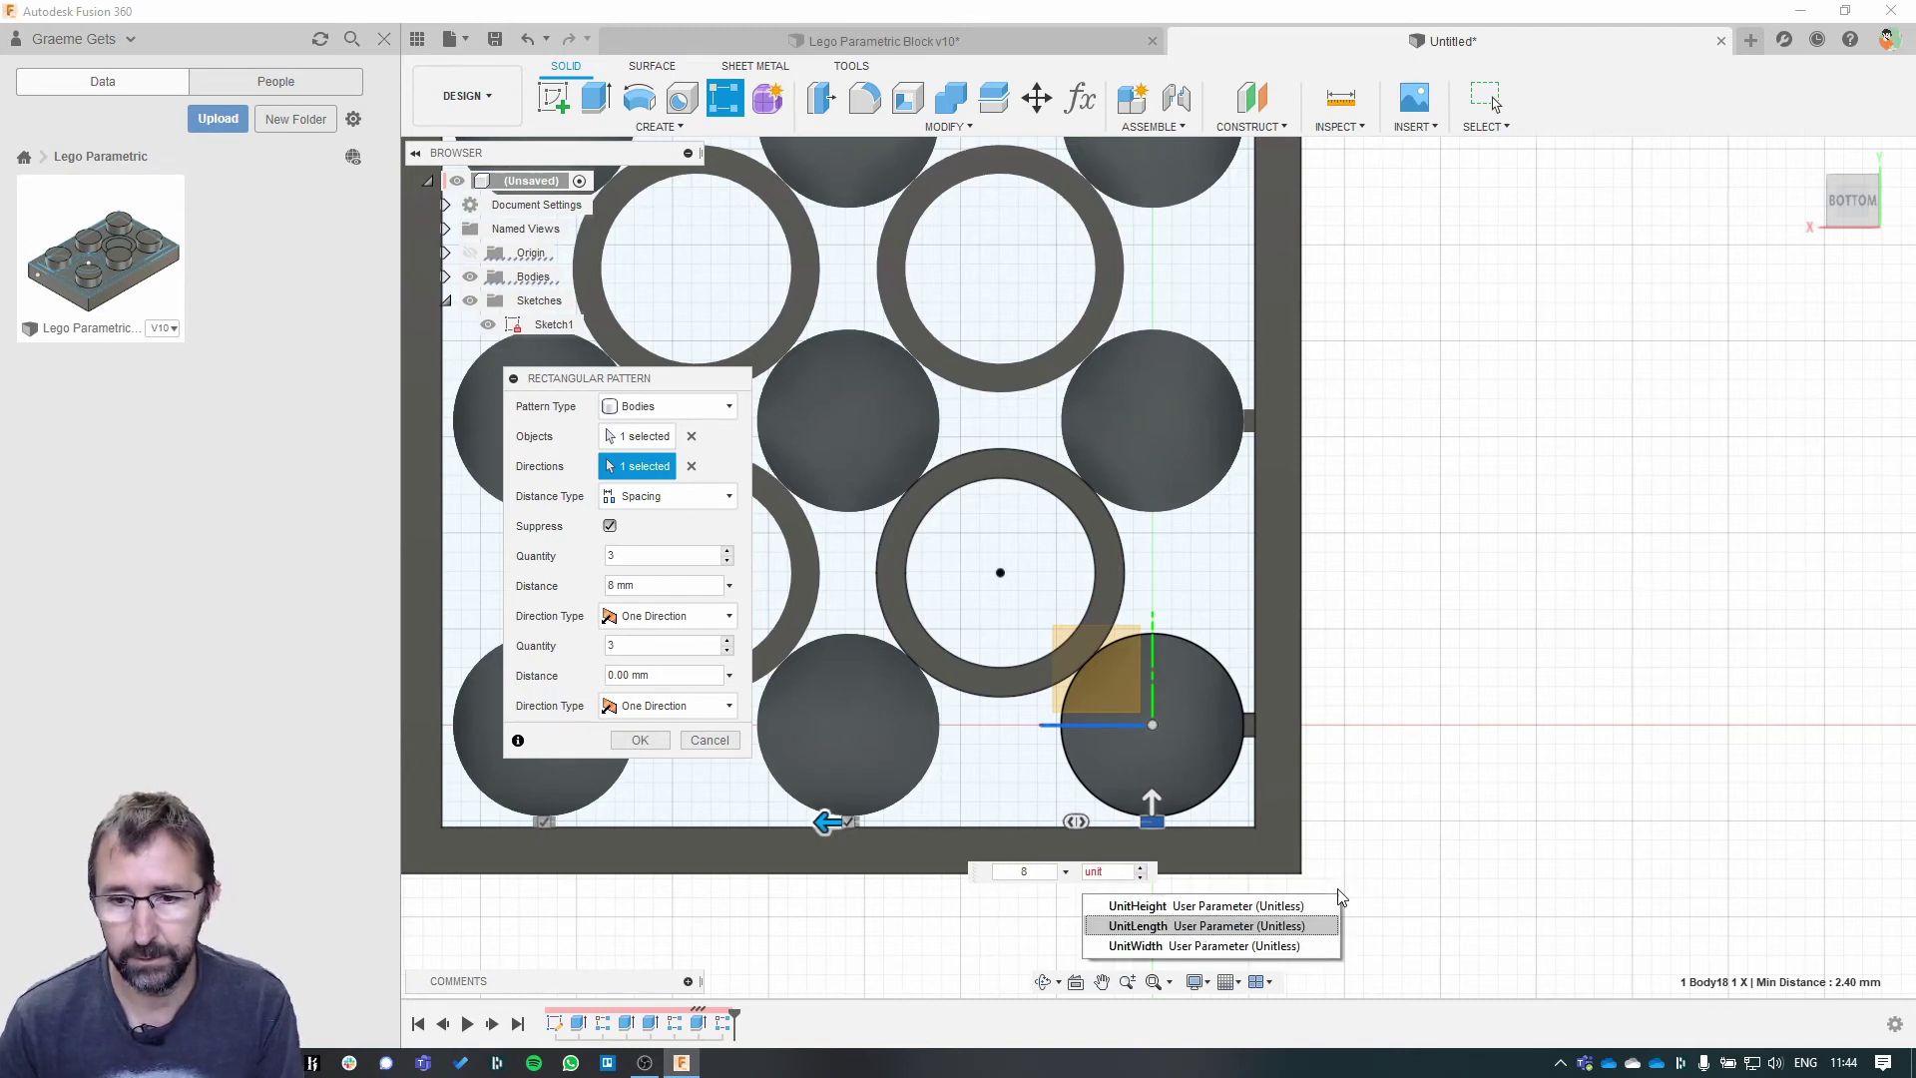
key(Return)
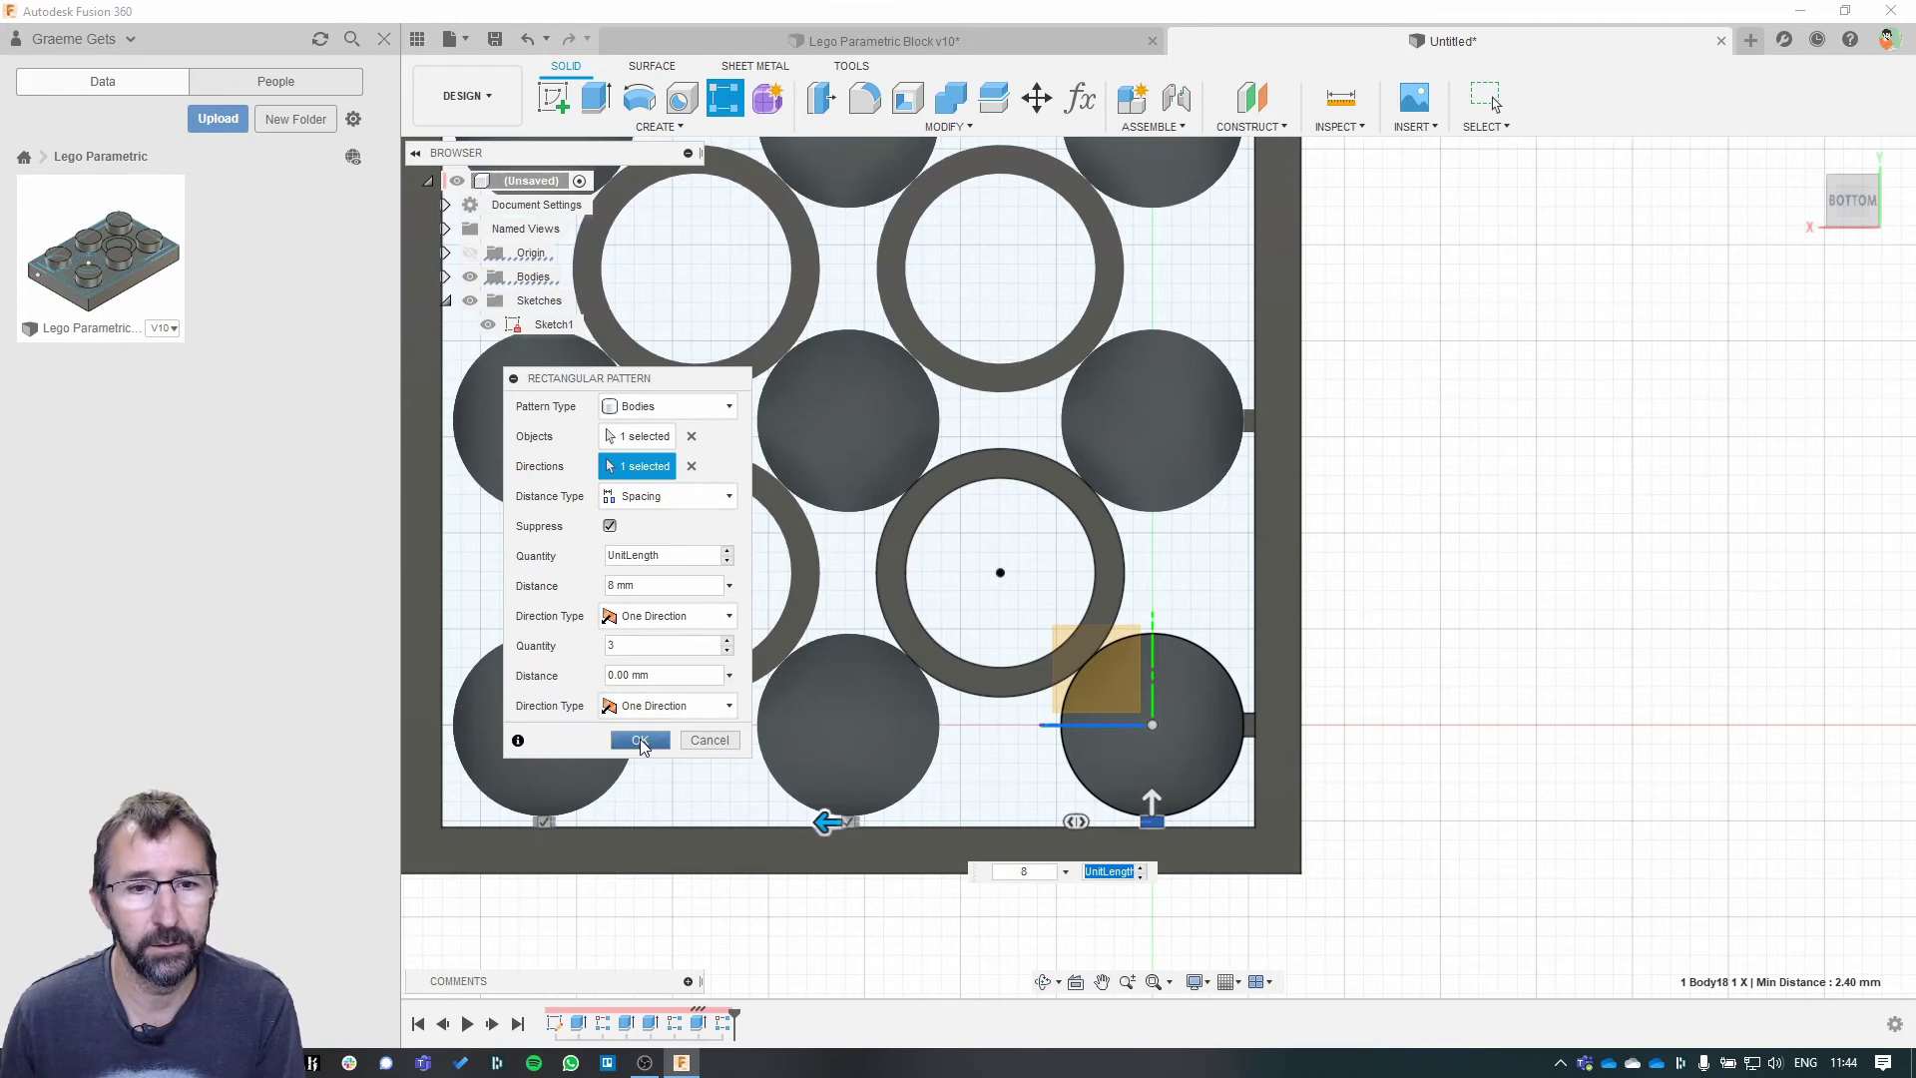
click(639, 739)
- Pattern the rib on the wall opposite the origin along the X axis with -8 mm spacing and UnitLength as the quantity
middle_drag(1627, 649, 1714, 662)
middle_drag(1743, 290, 1912, 604)
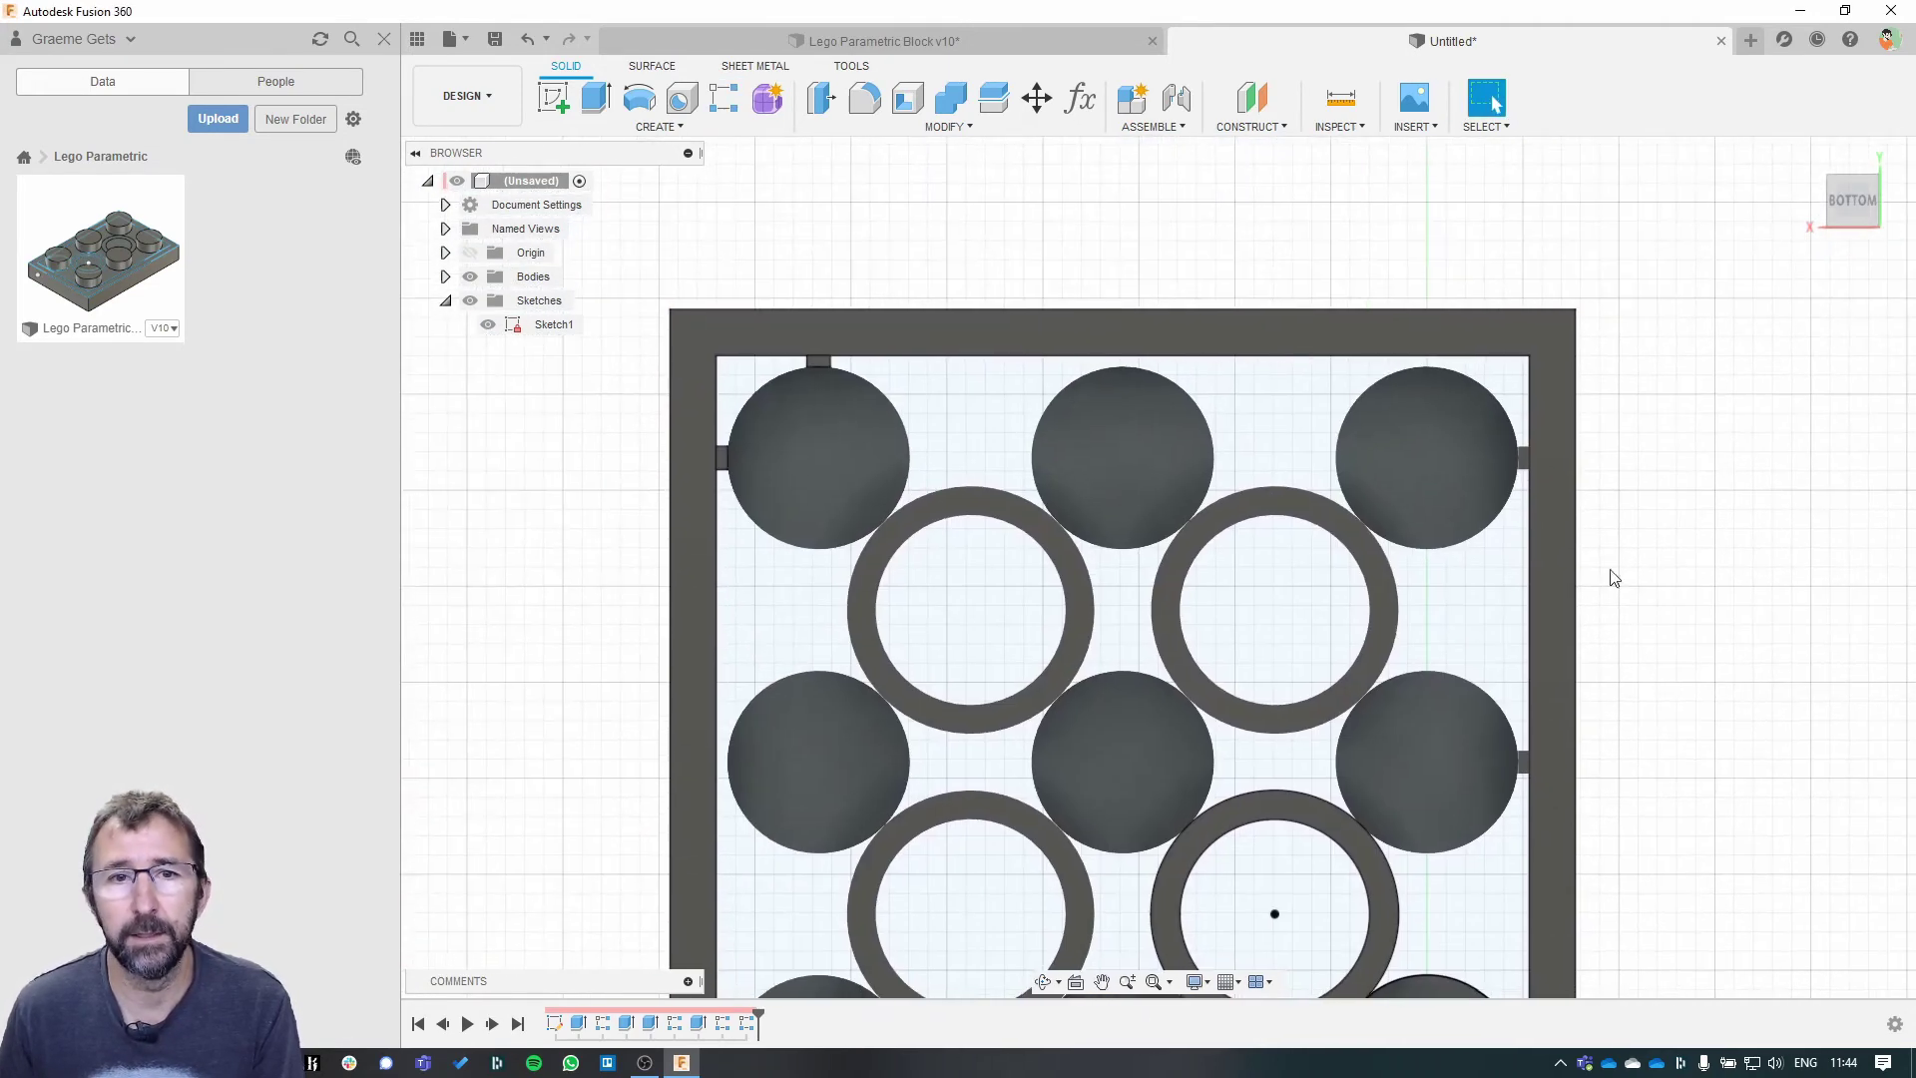
click(724, 97)
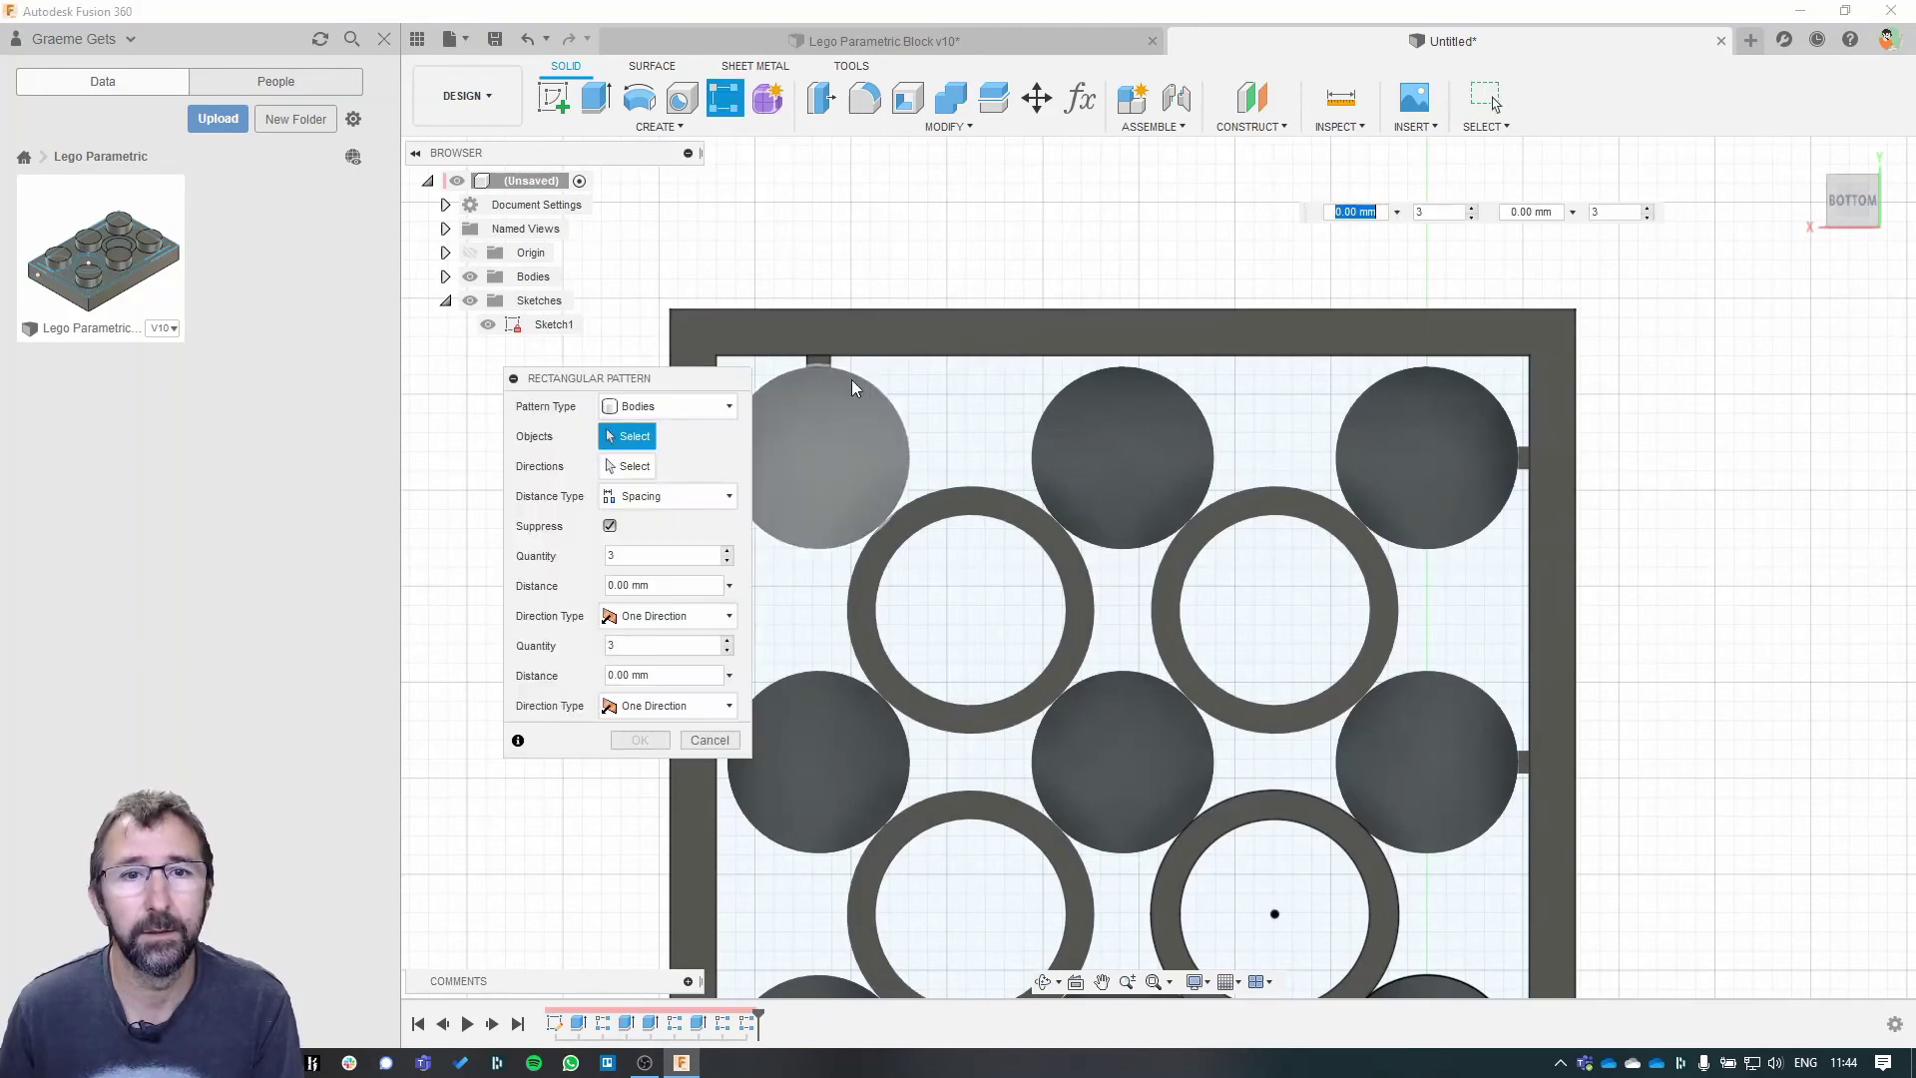
click(824, 363)
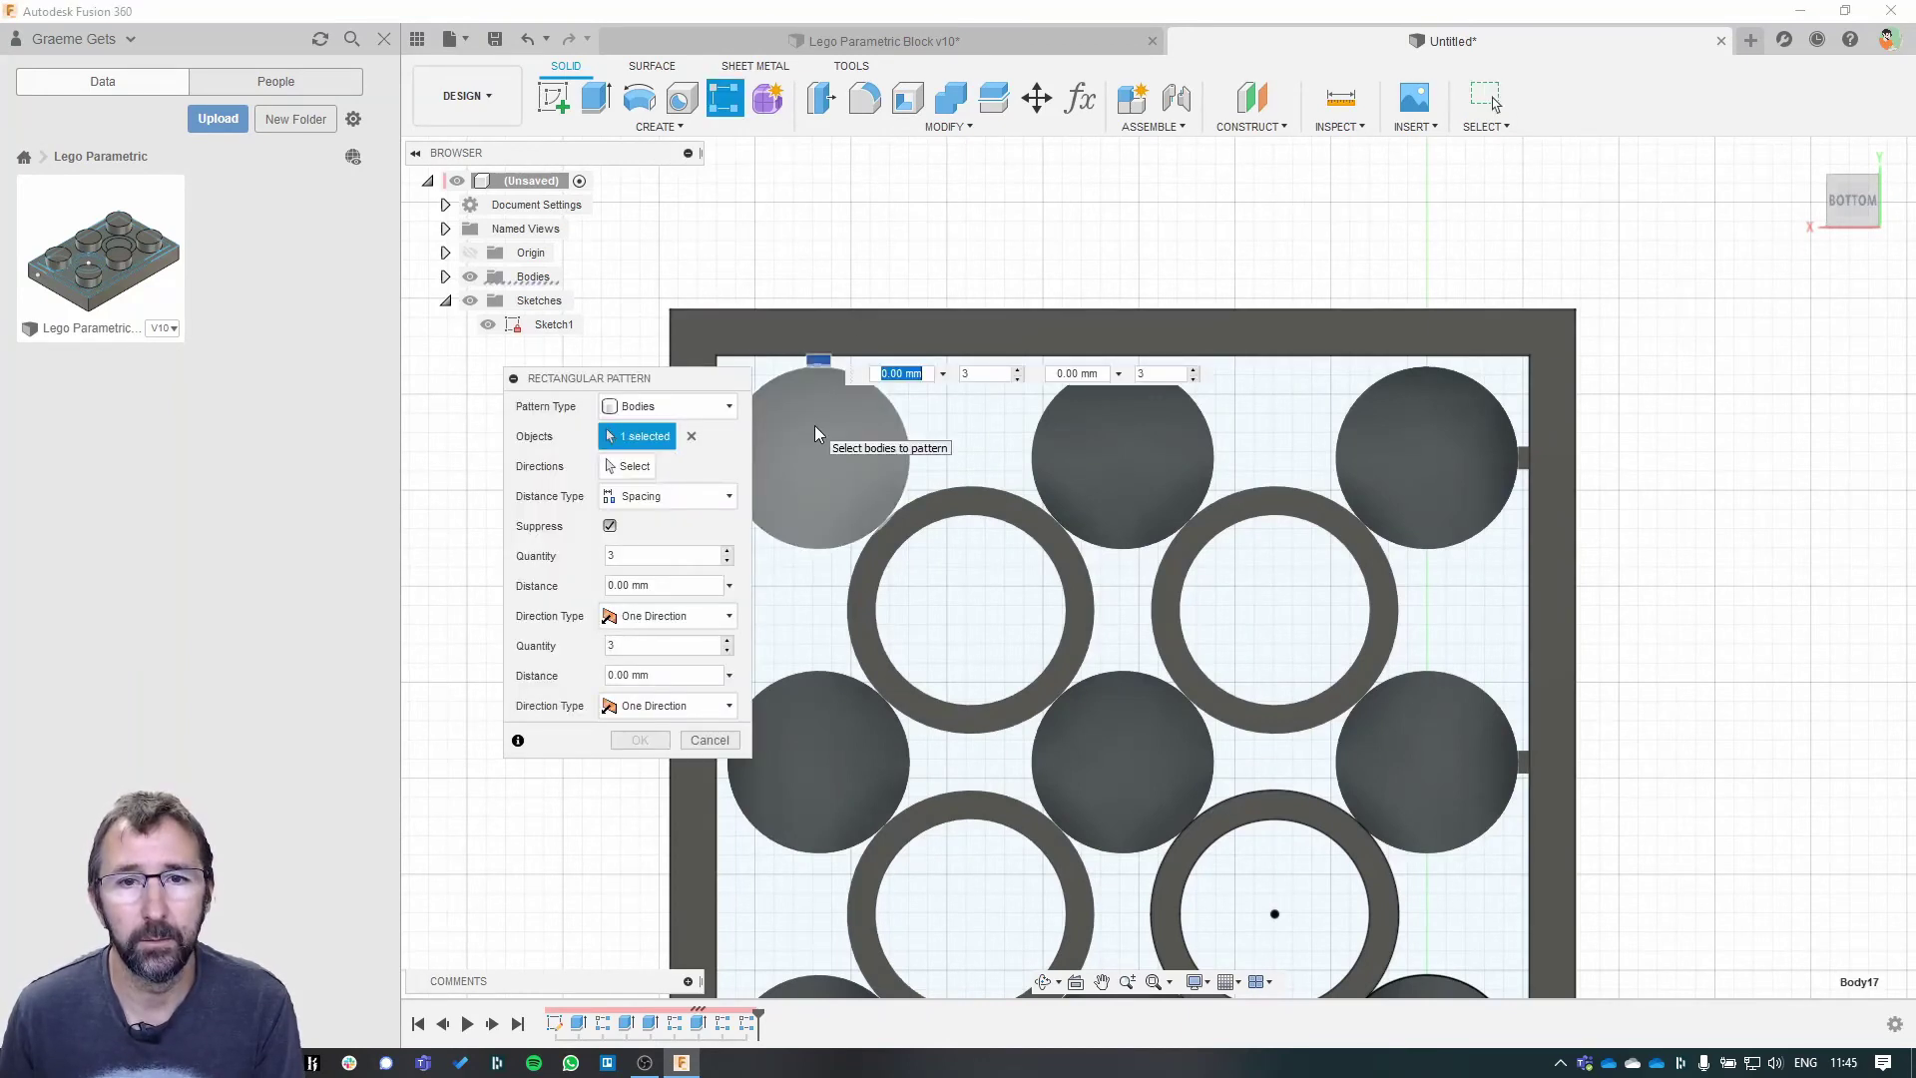
click(616, 469)
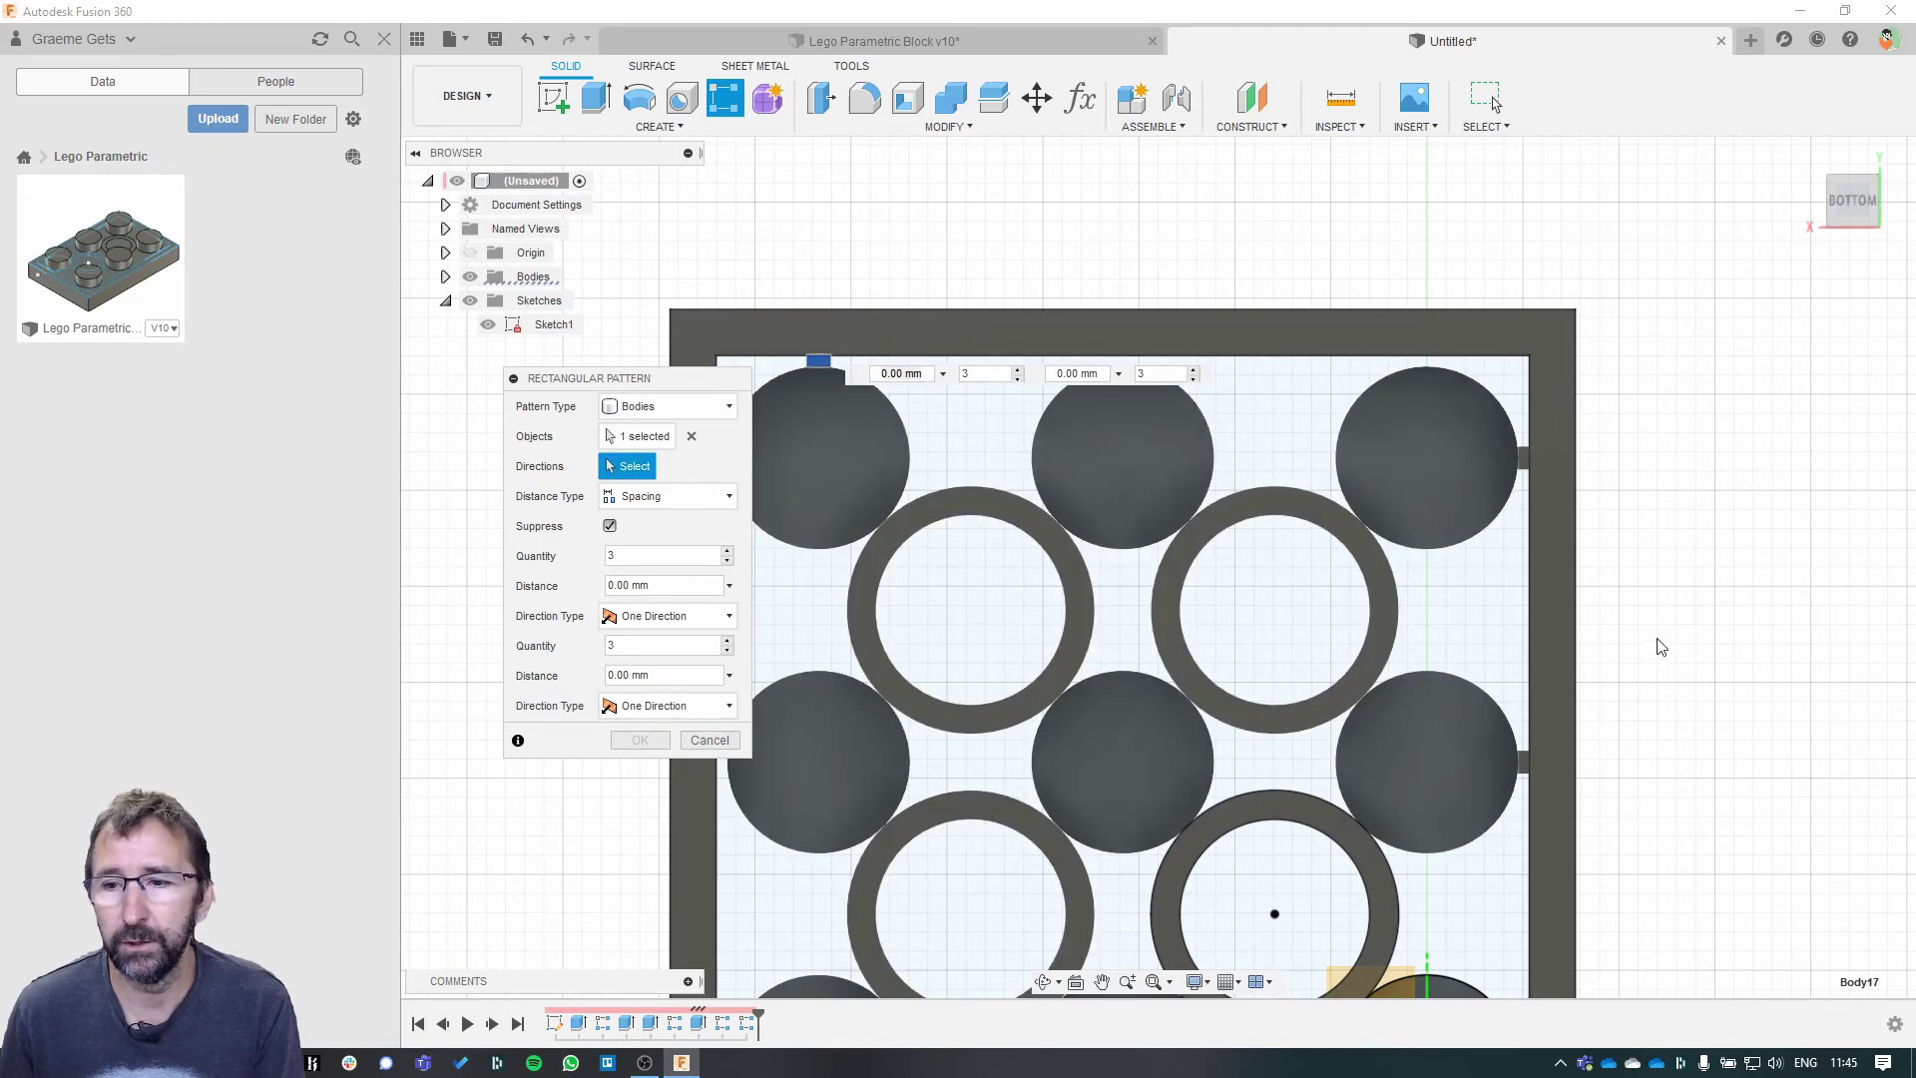
middle_drag(1661, 647, 1595, 561)
click(1328, 813)
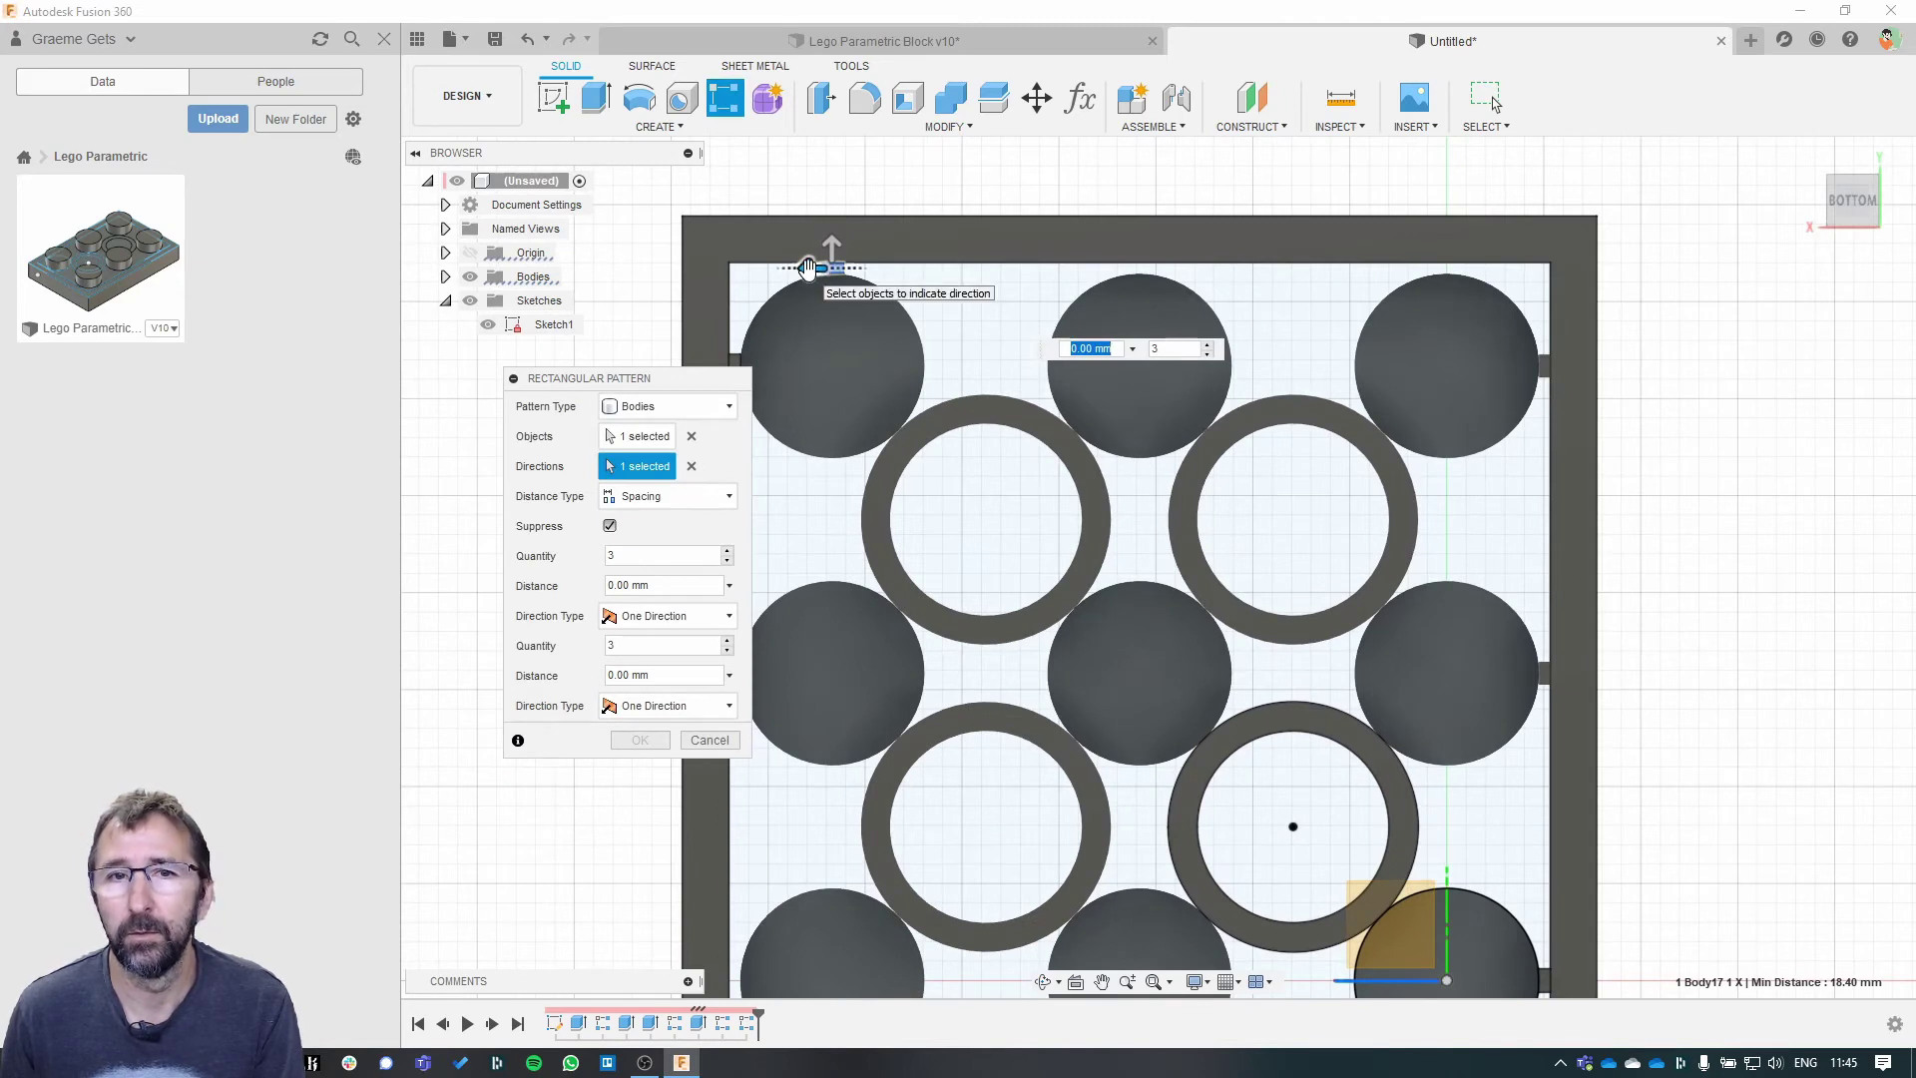
key(Tab)
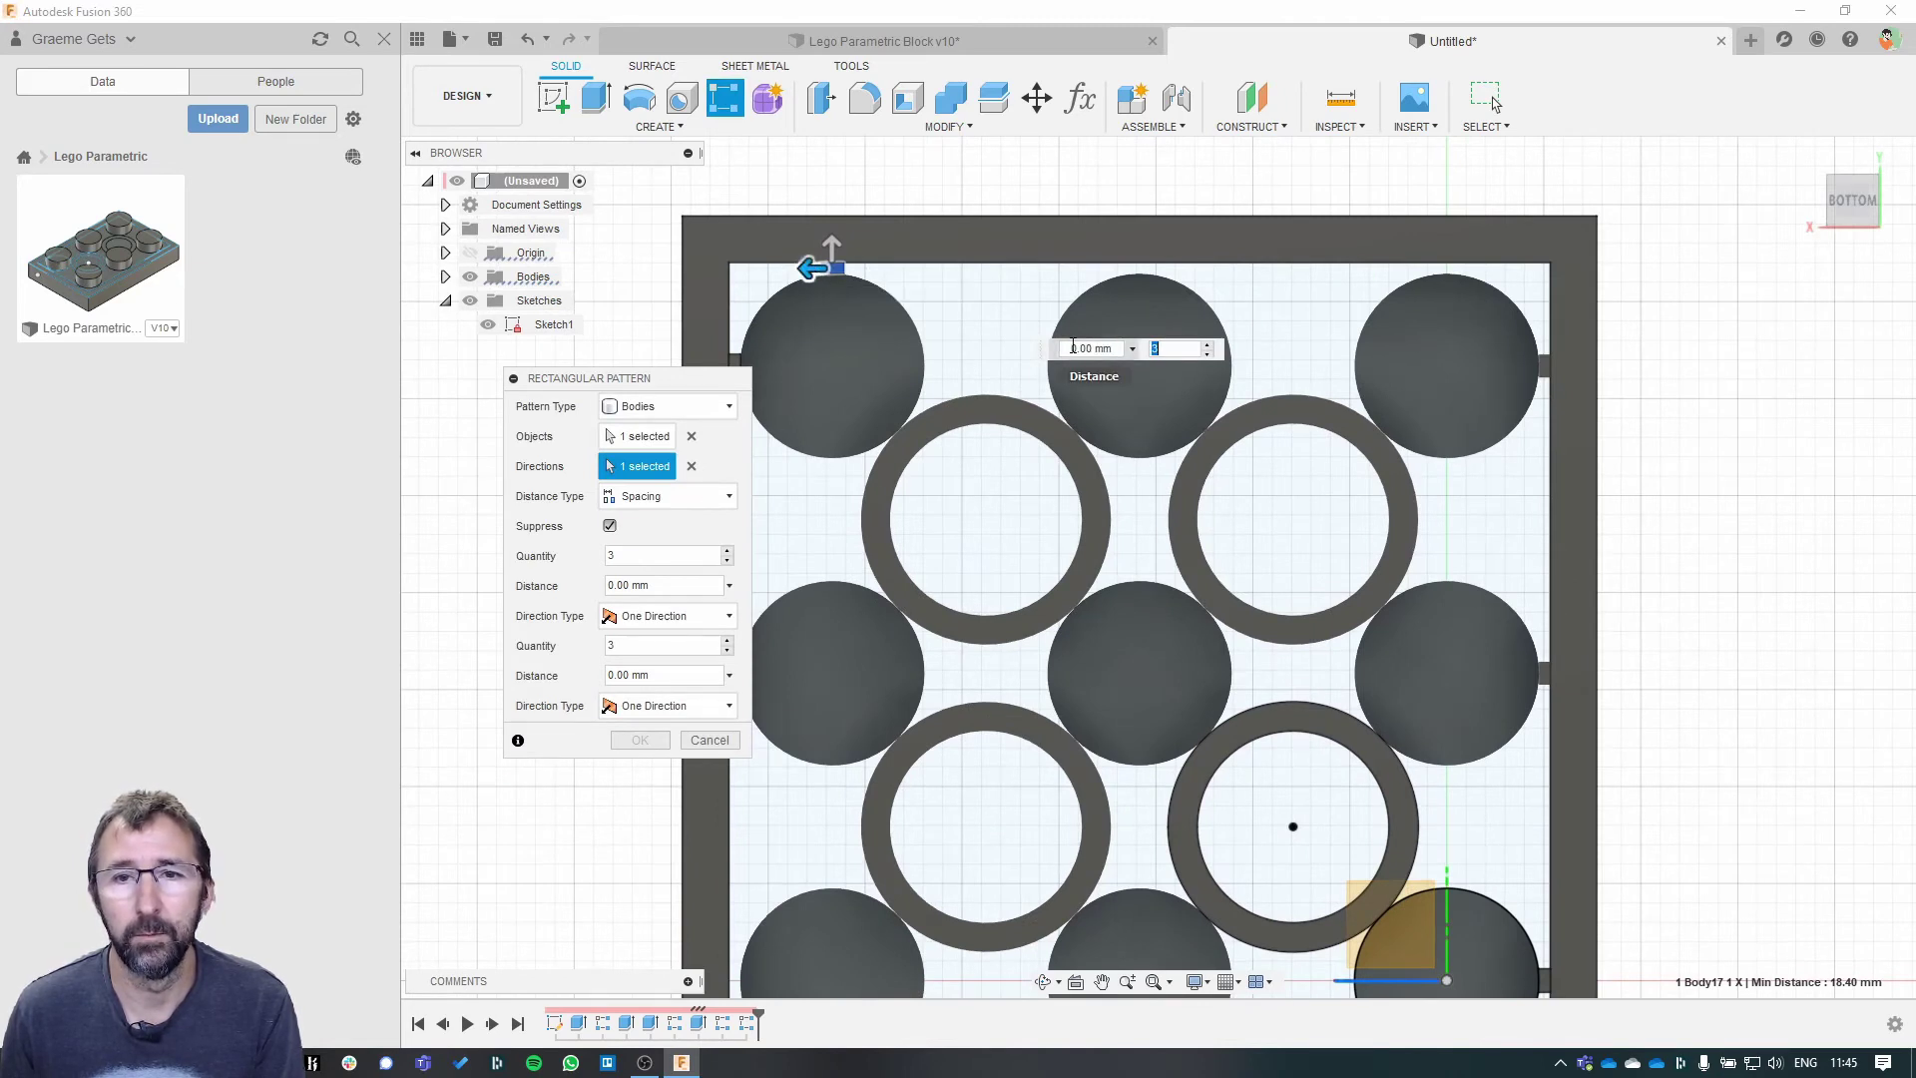
key(Delete)
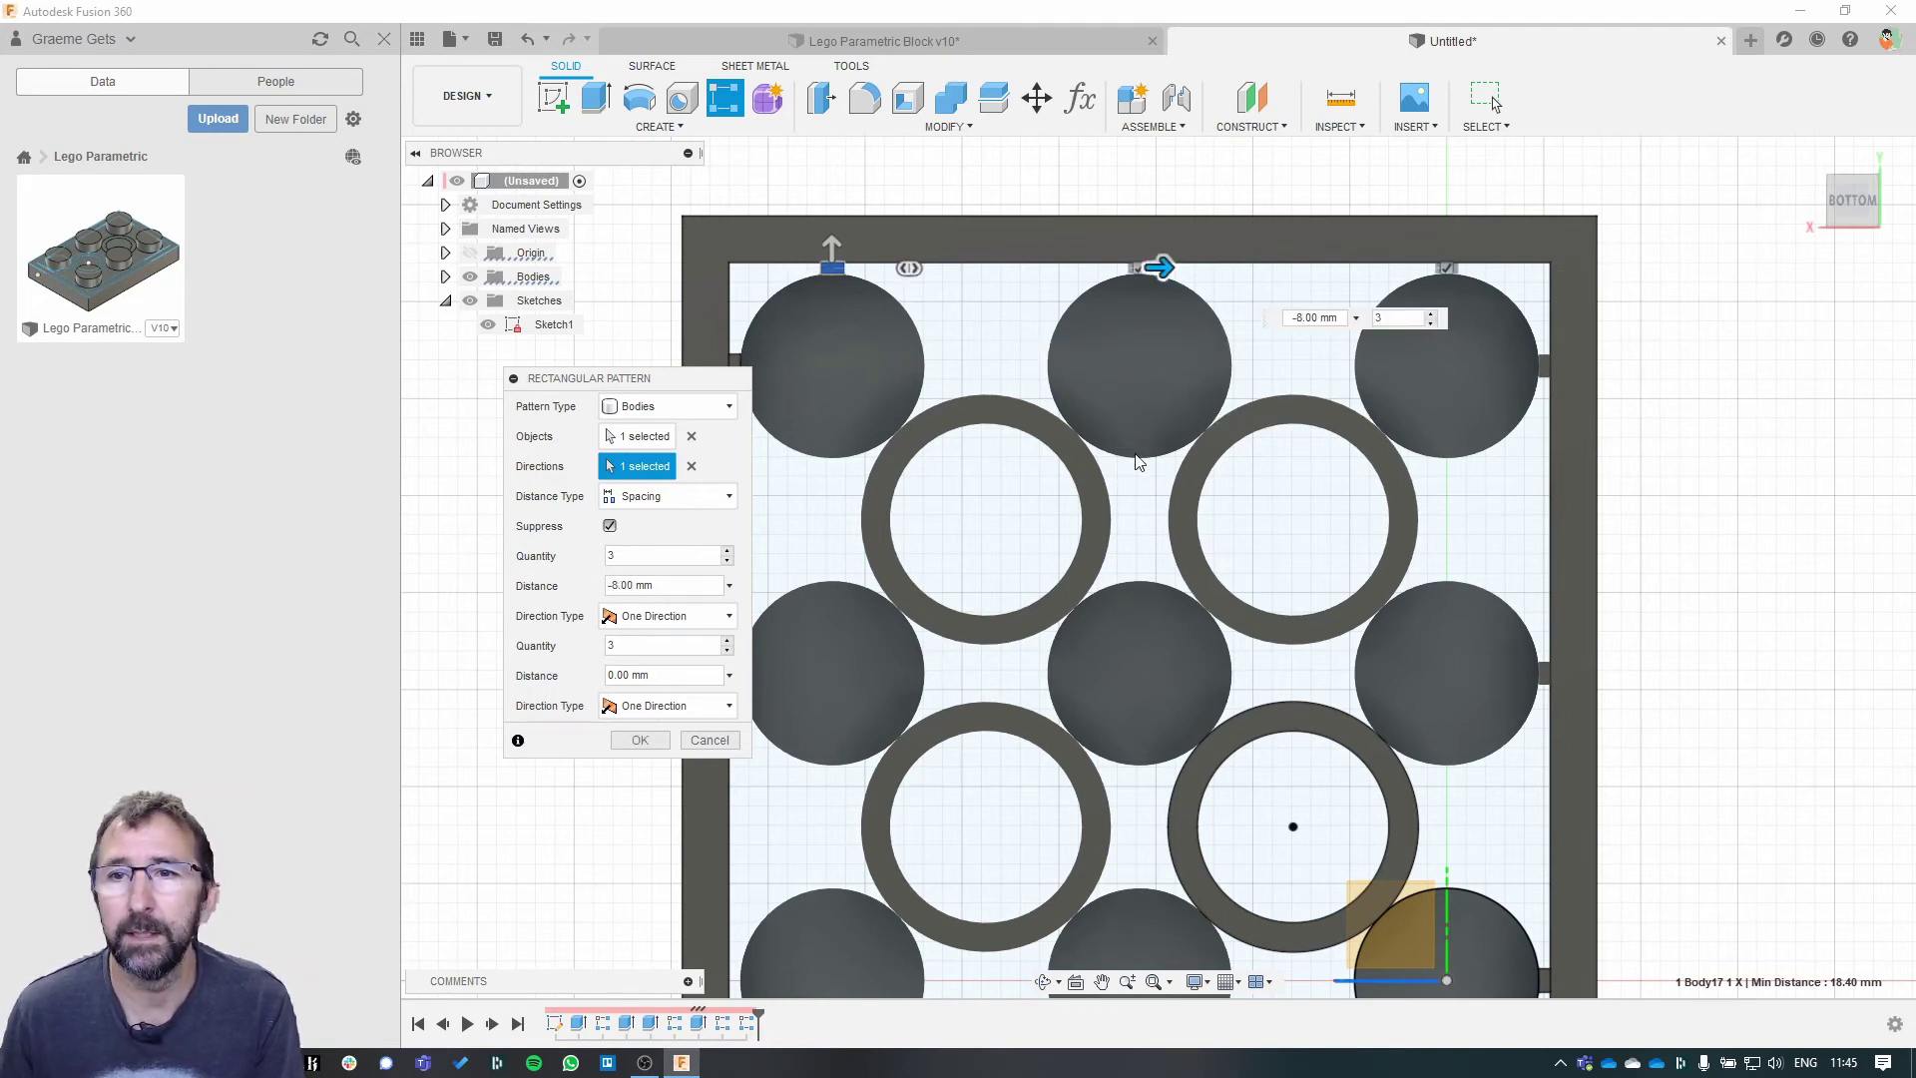
text(U)
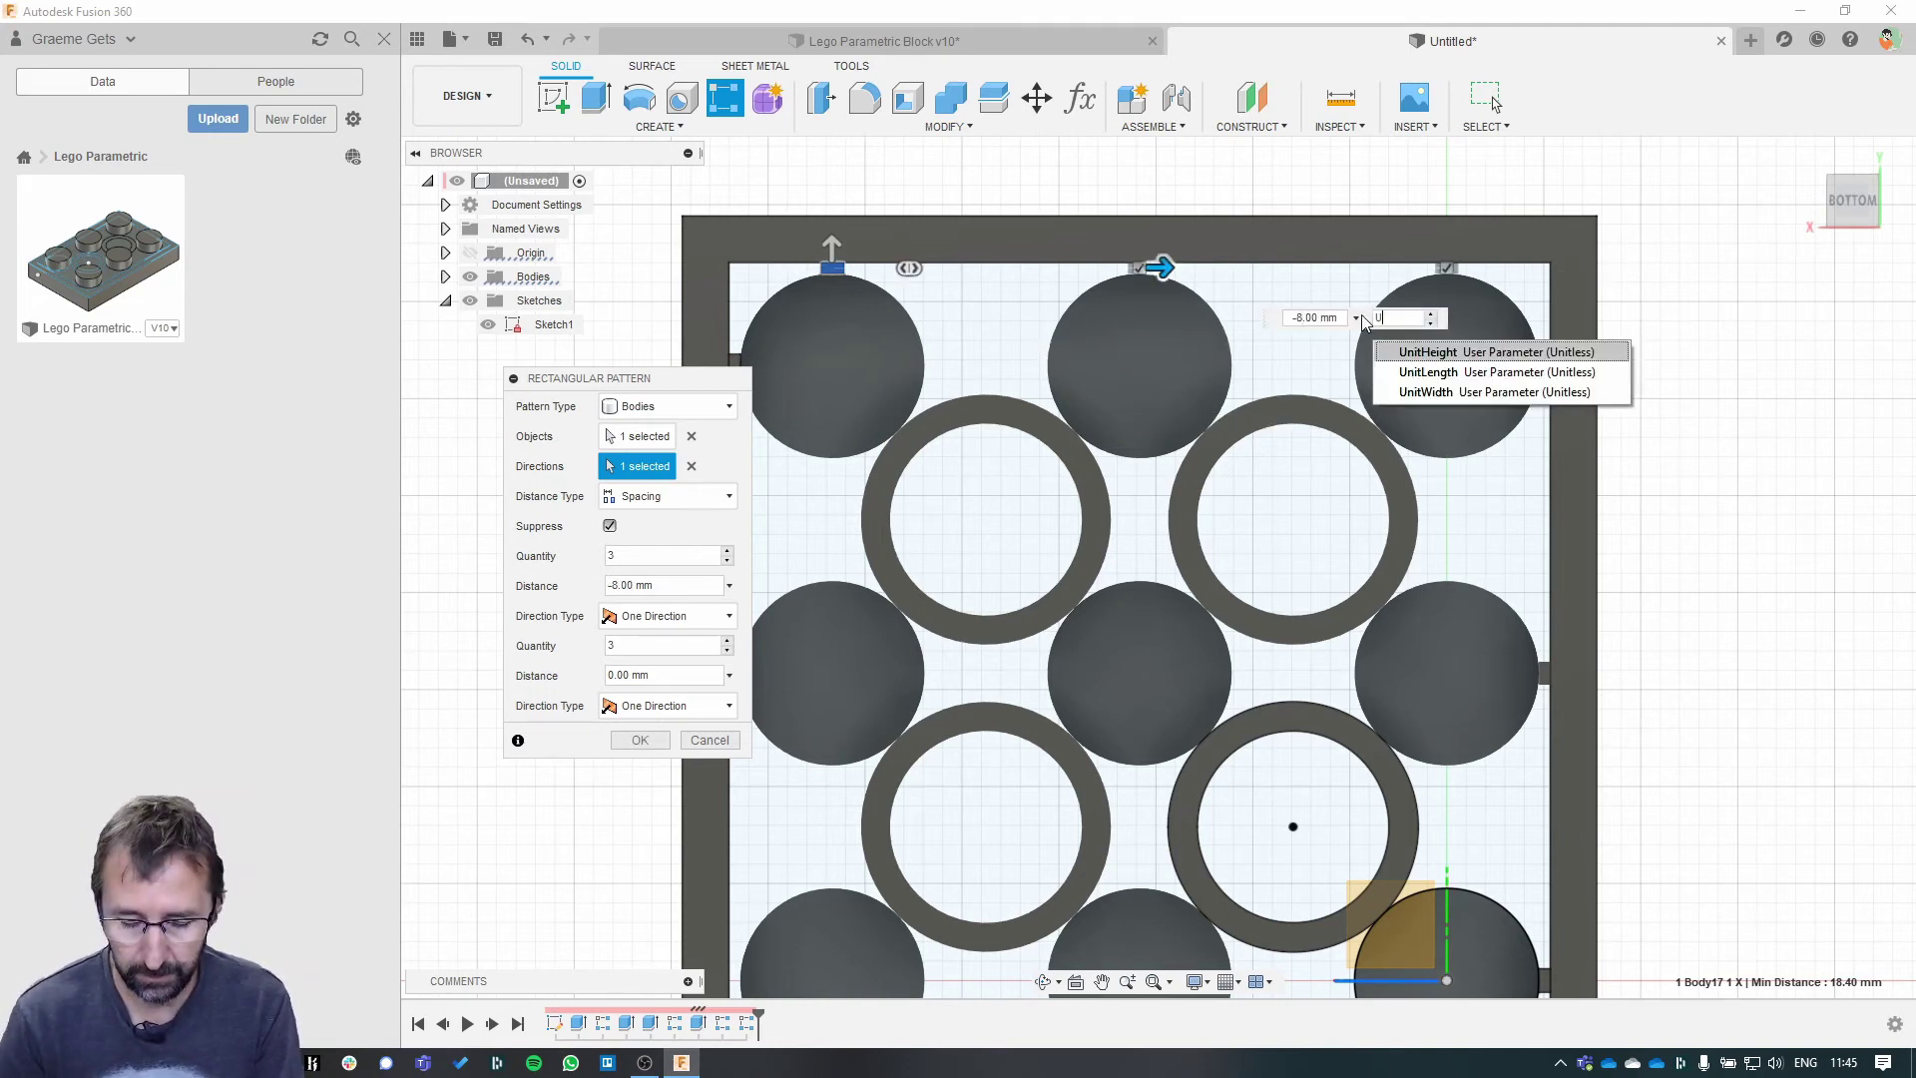
text(nit)
key(Down)
key(Return)
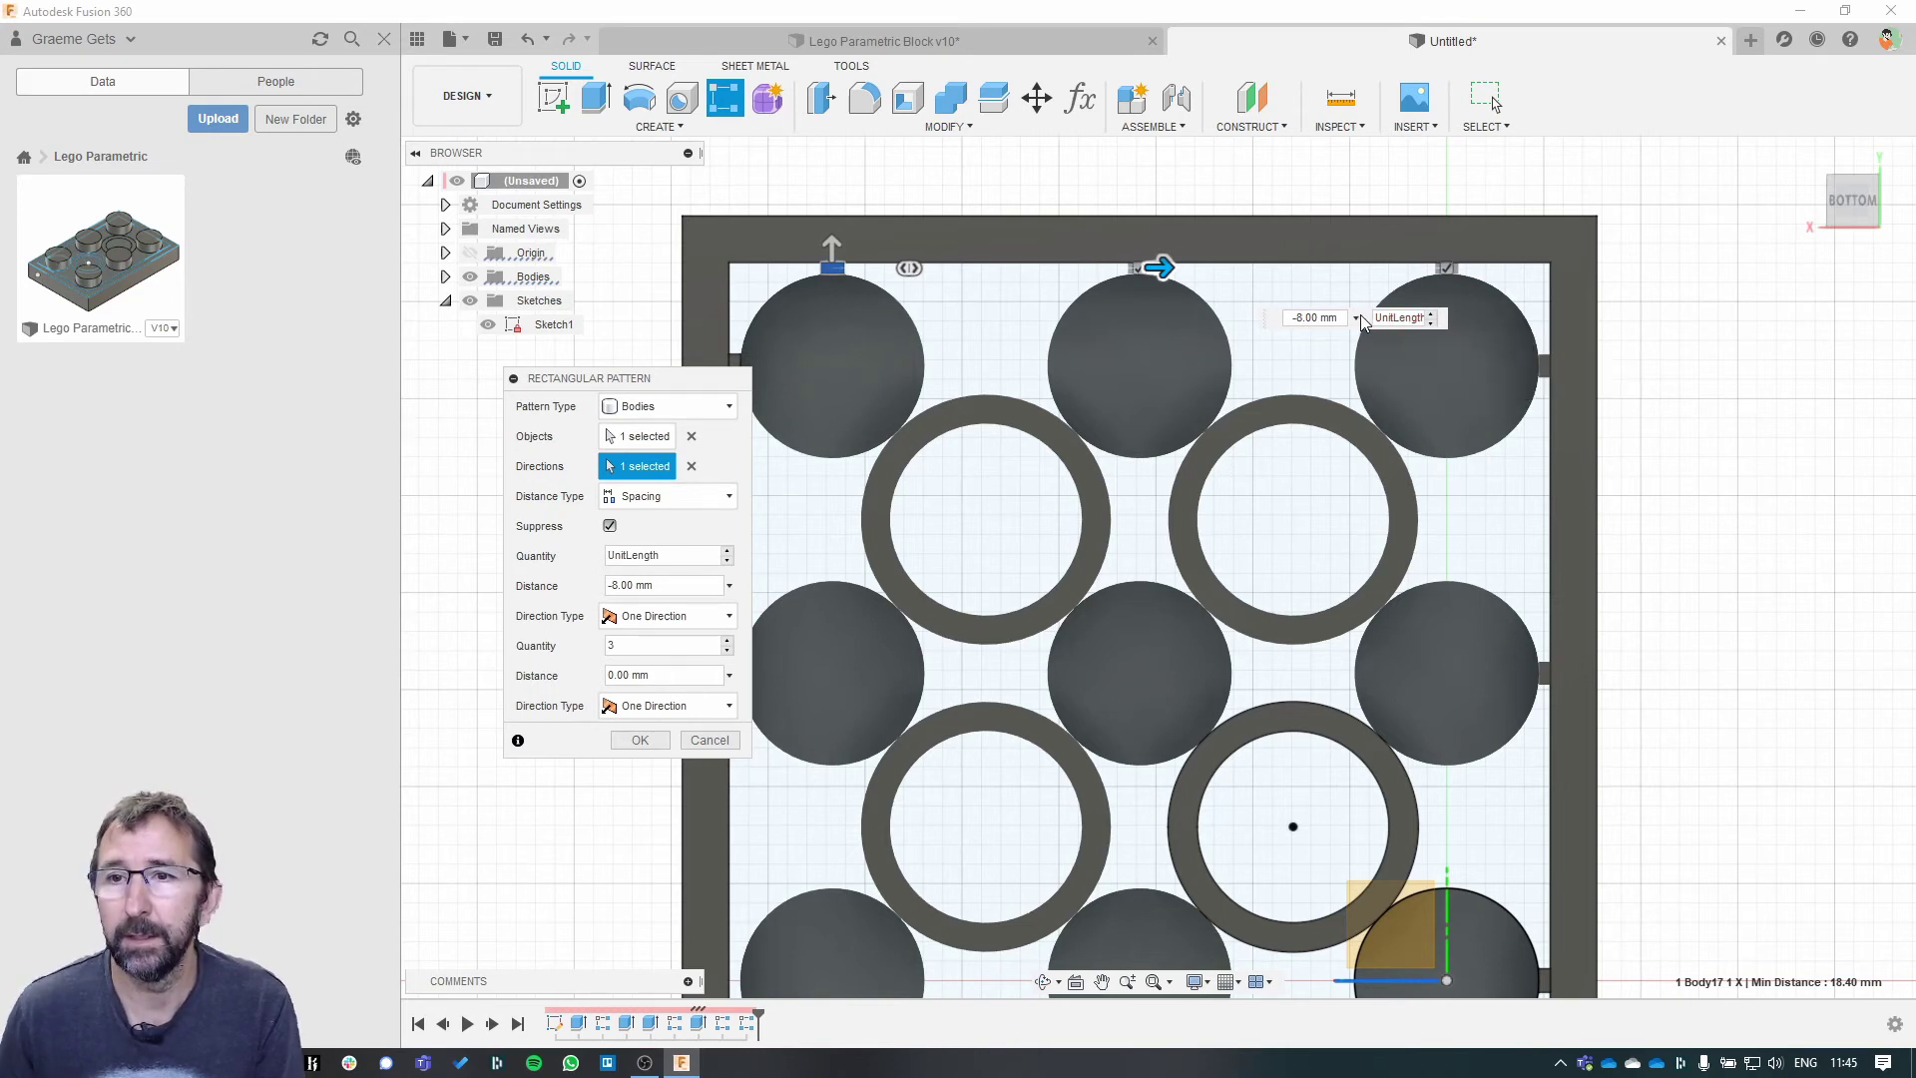
drag(668, 386, 545, 377)
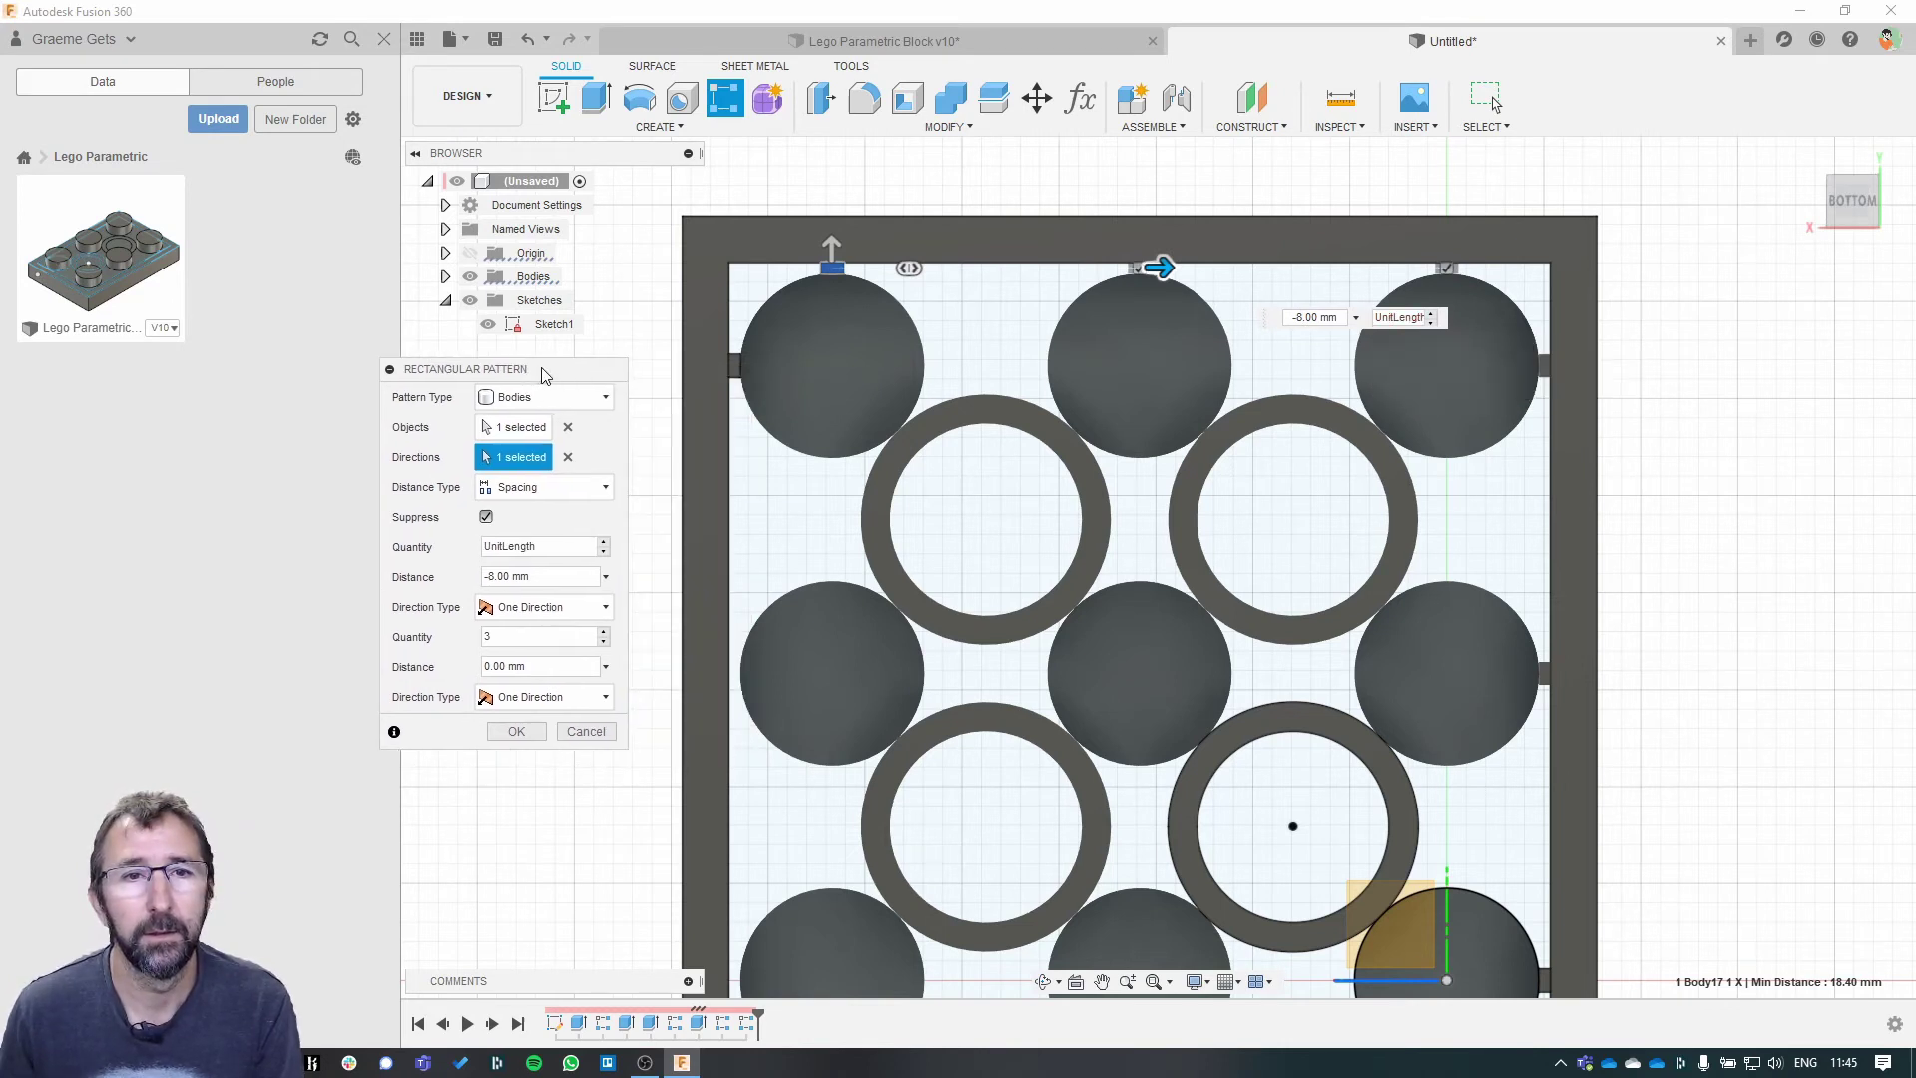
click(514, 734)
- Pattern the far corner stud's side-wall rib along the Y axis with -8 mm spacing and UnitWidth as the quantity
click(739, 112)
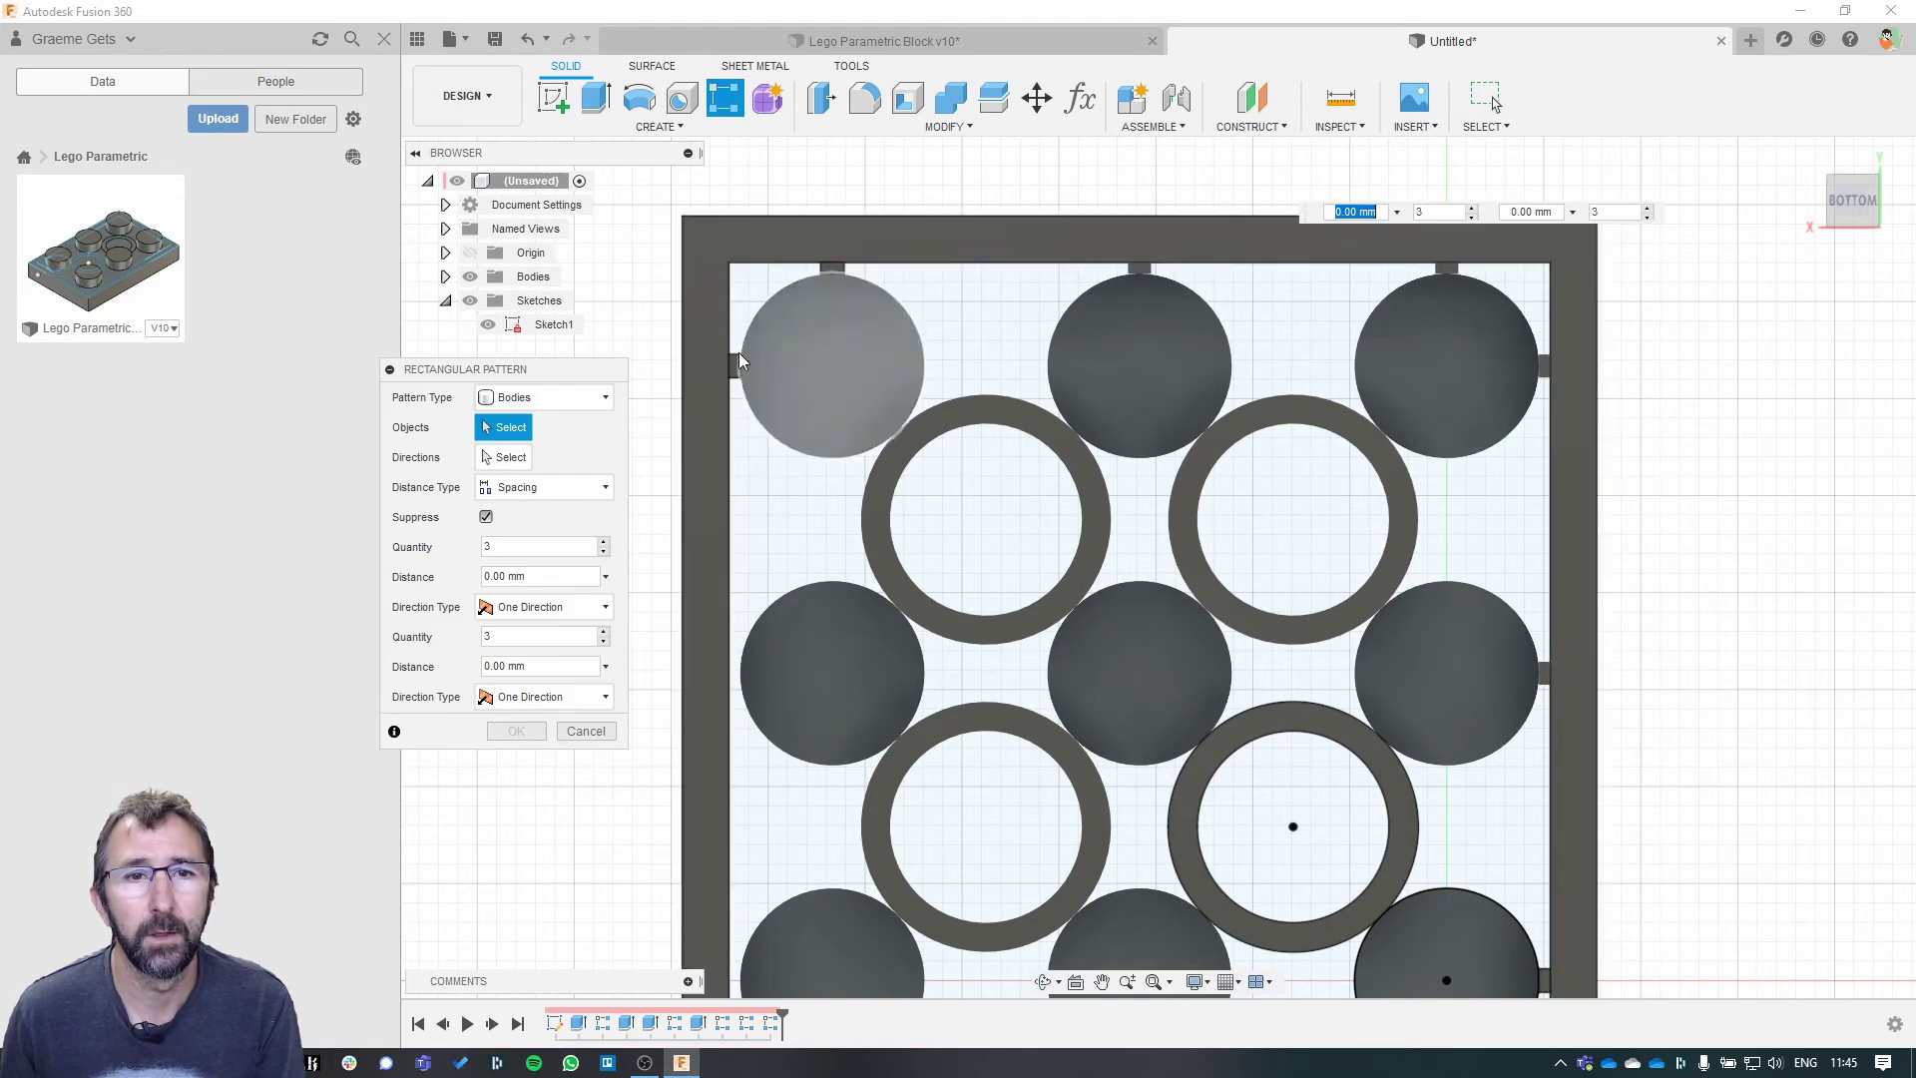
click(878, 399)
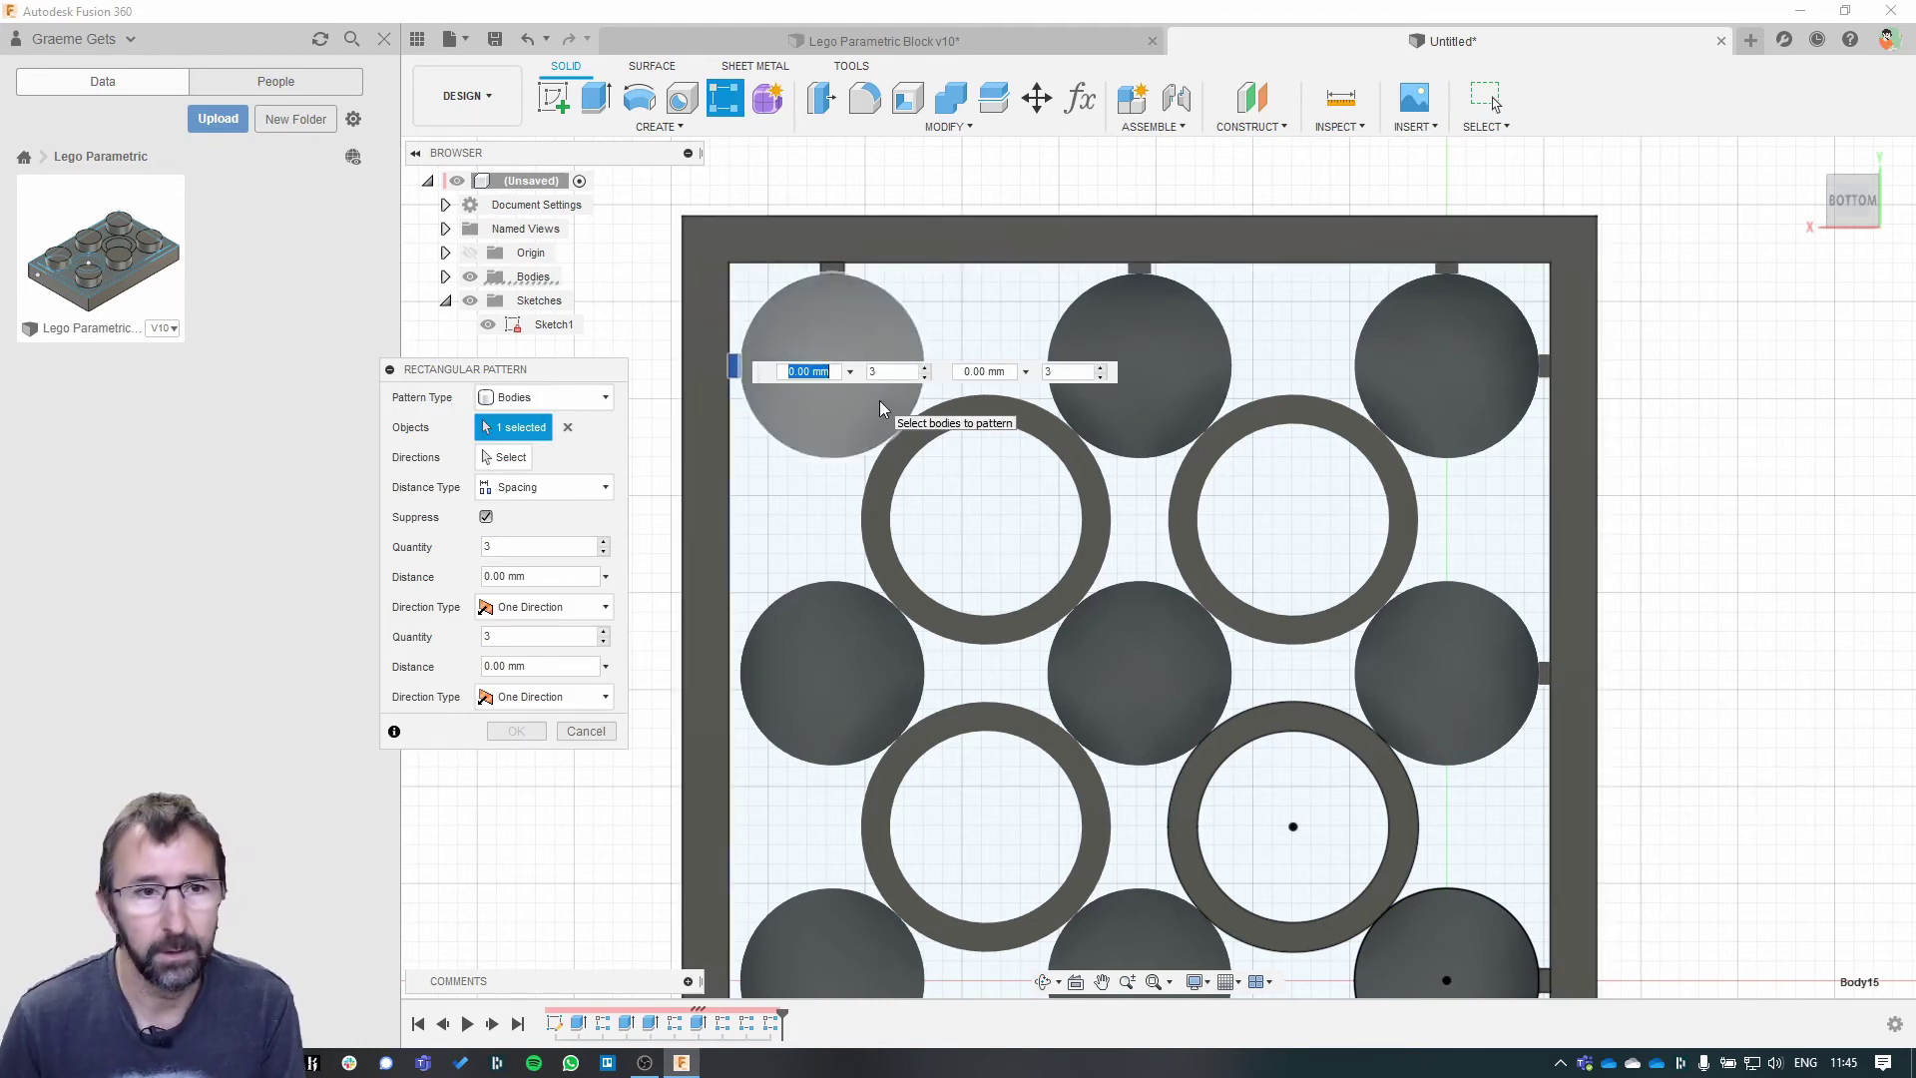
click(506, 457)
scroll(966, 632, up, 3)
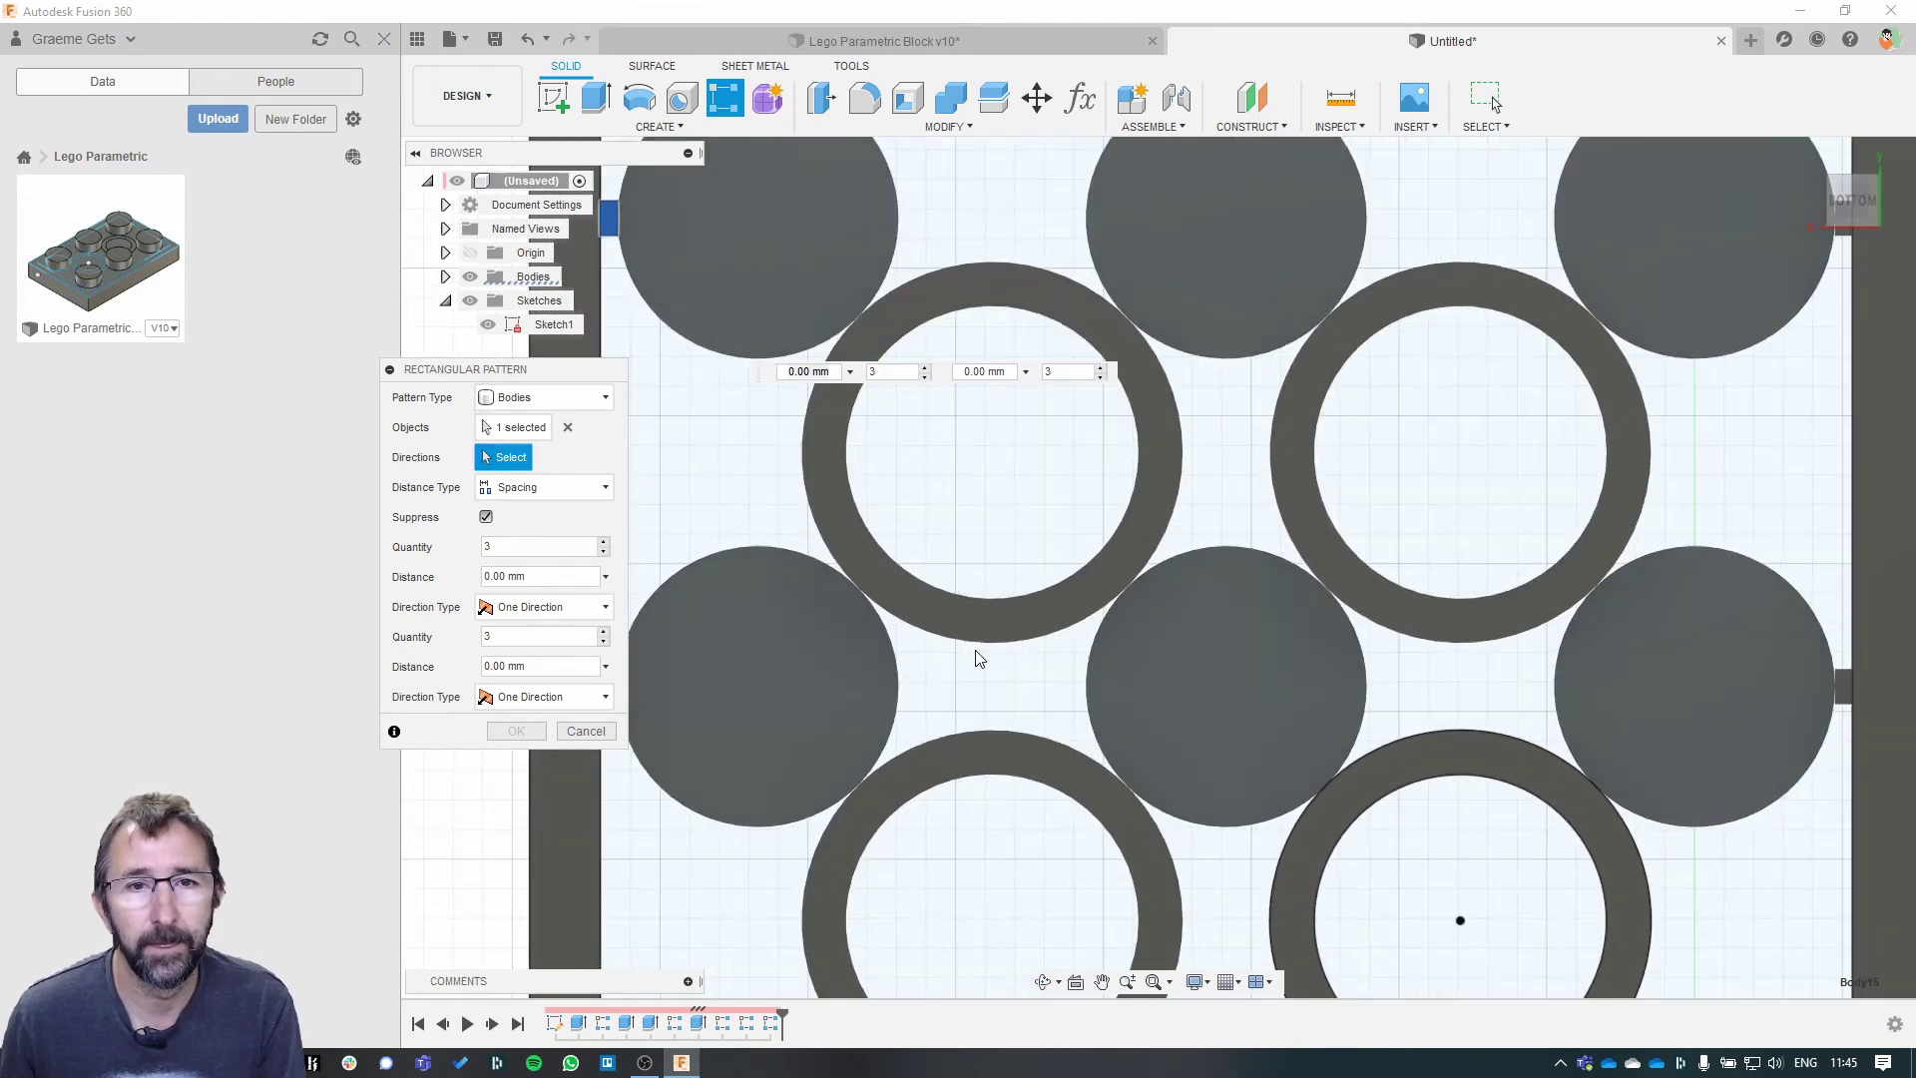
scroll(980, 659, down, 3)
click(1310, 804)
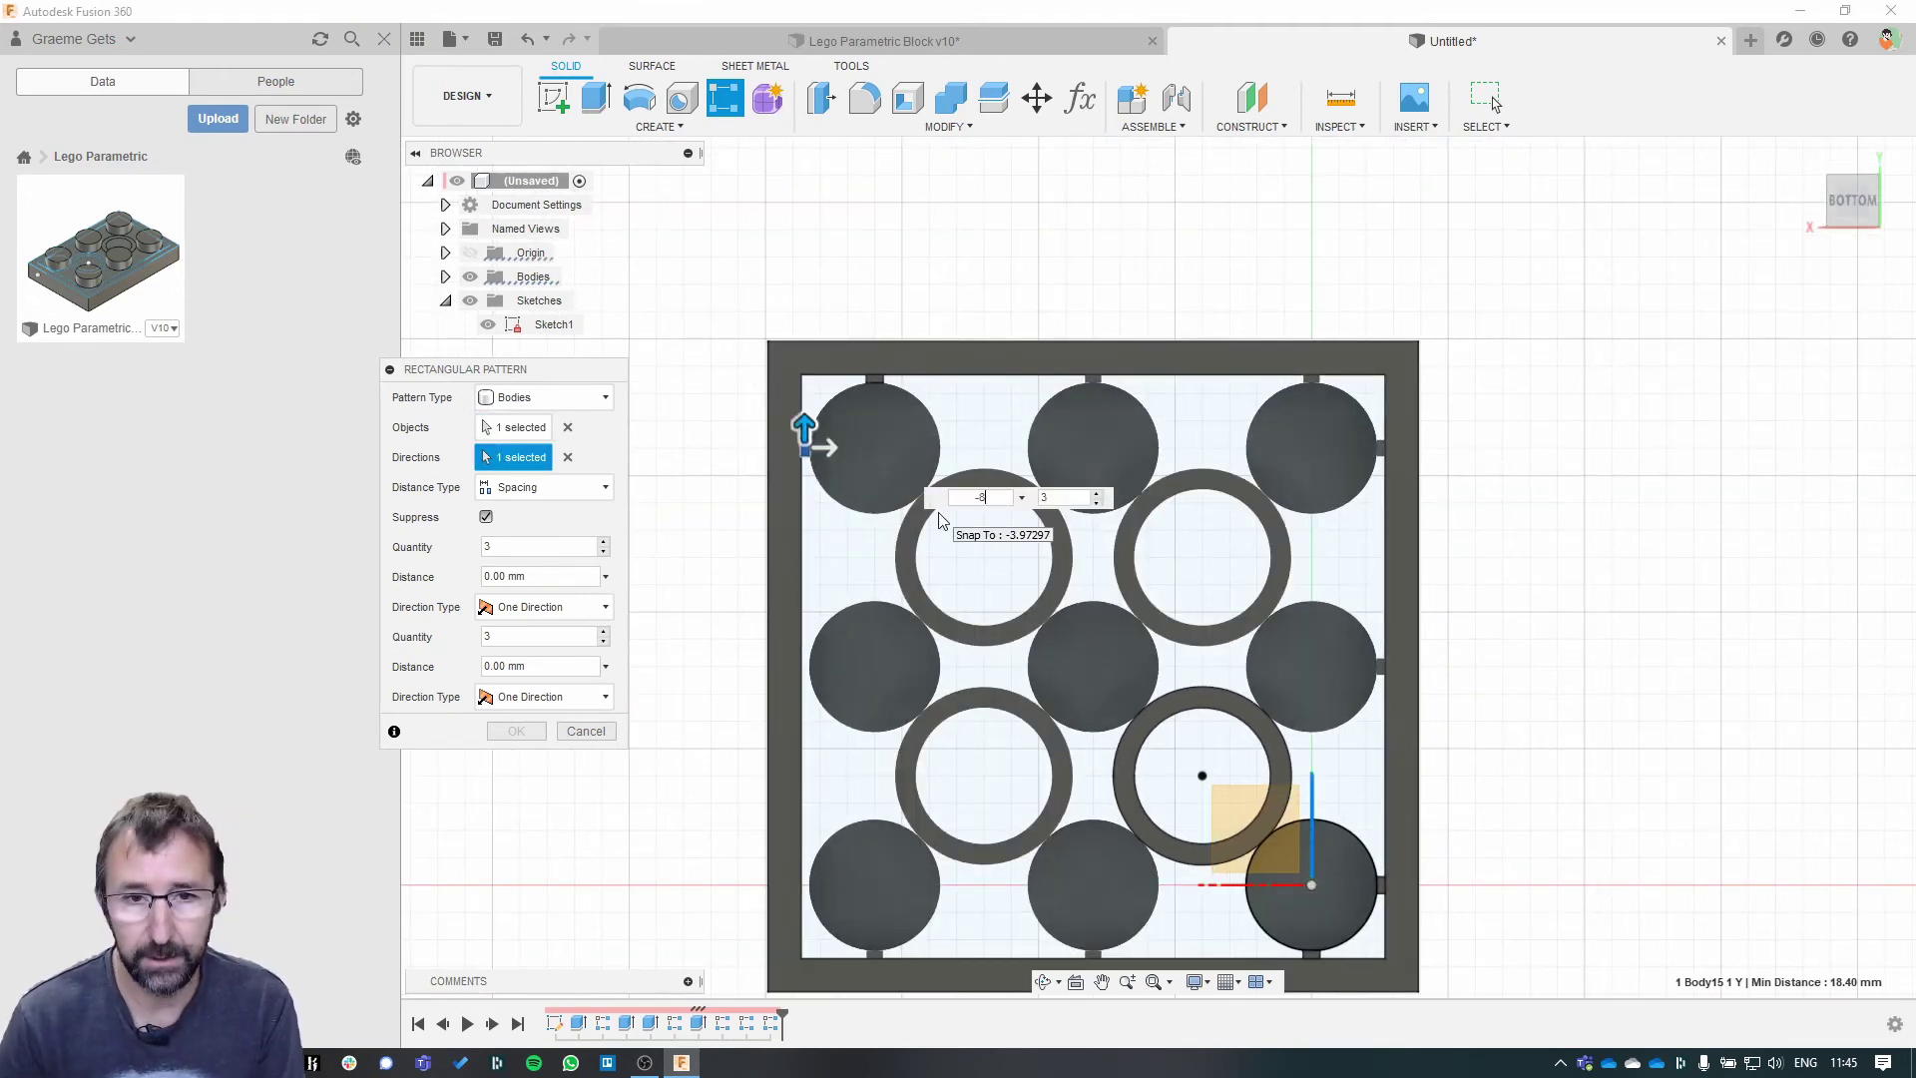
text(-8)
key(Tab)
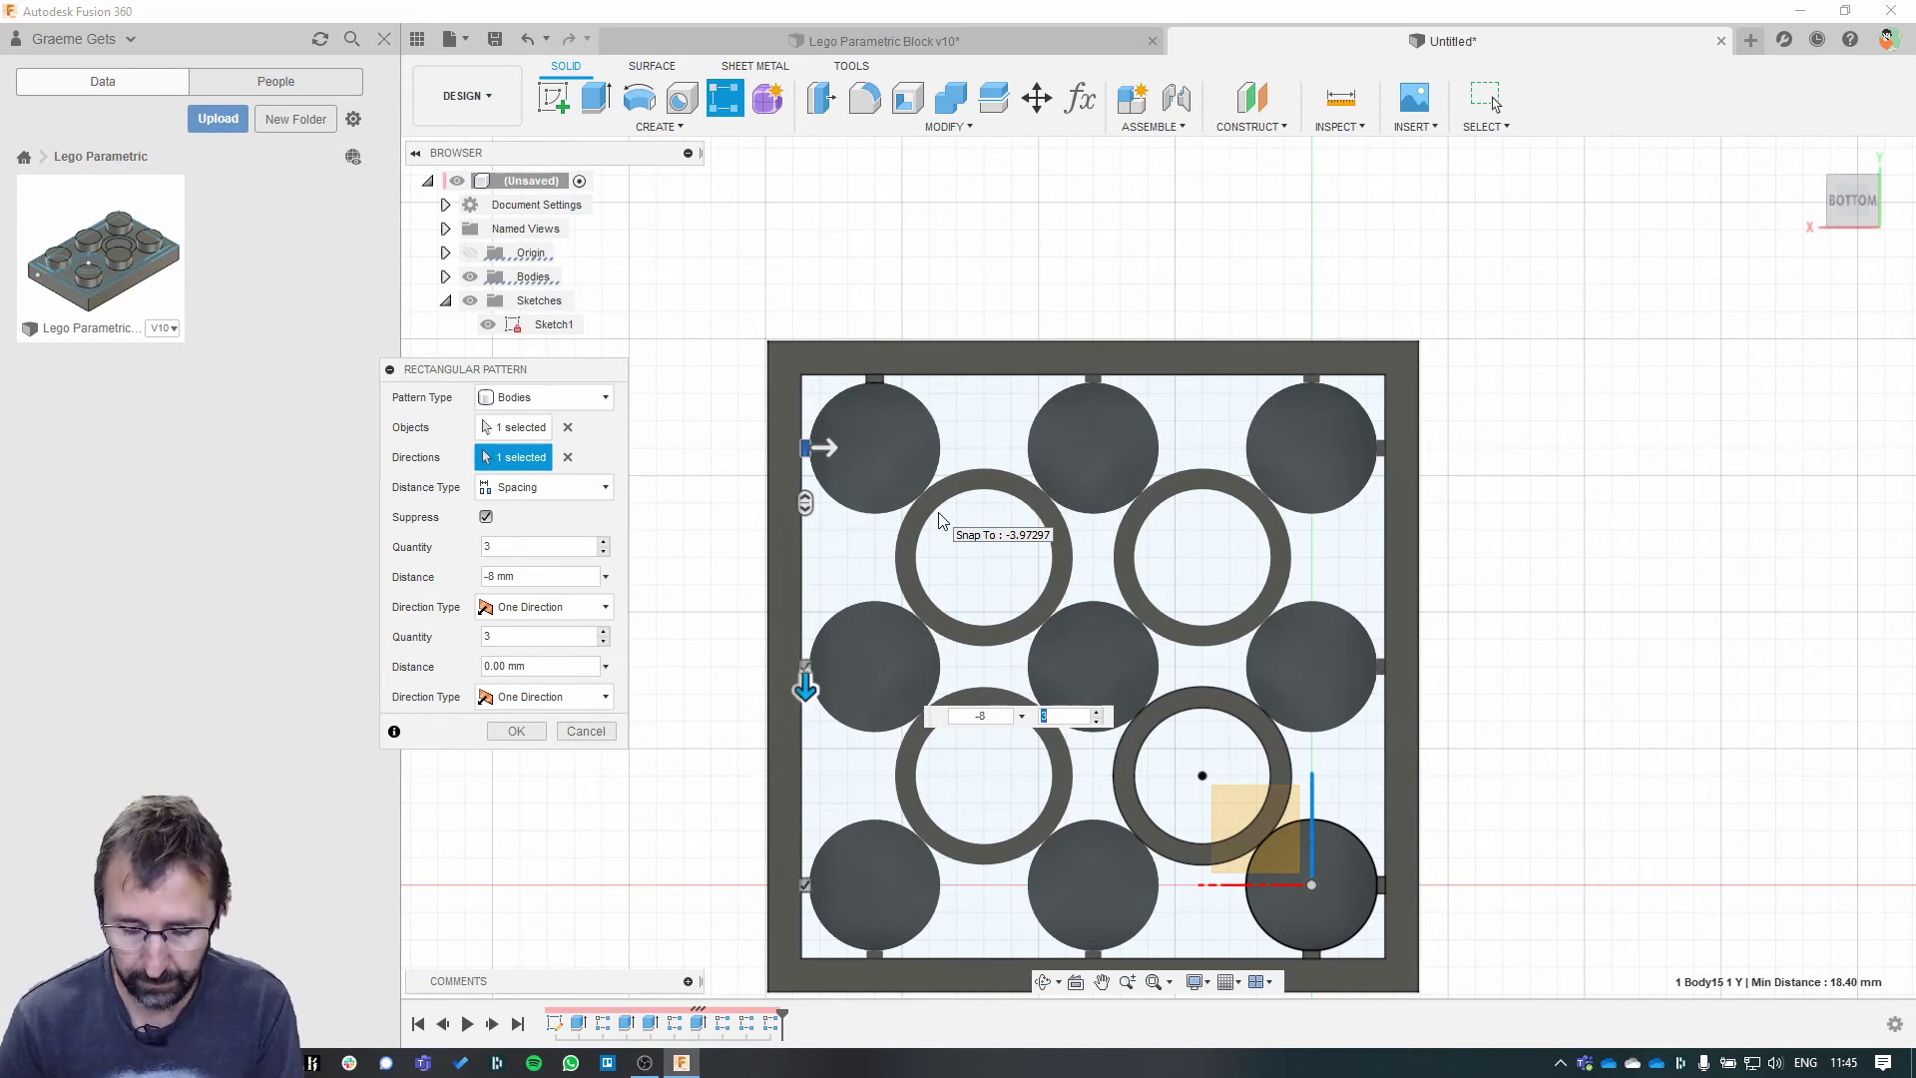
text(Uni)
key(Down)
key(Down)
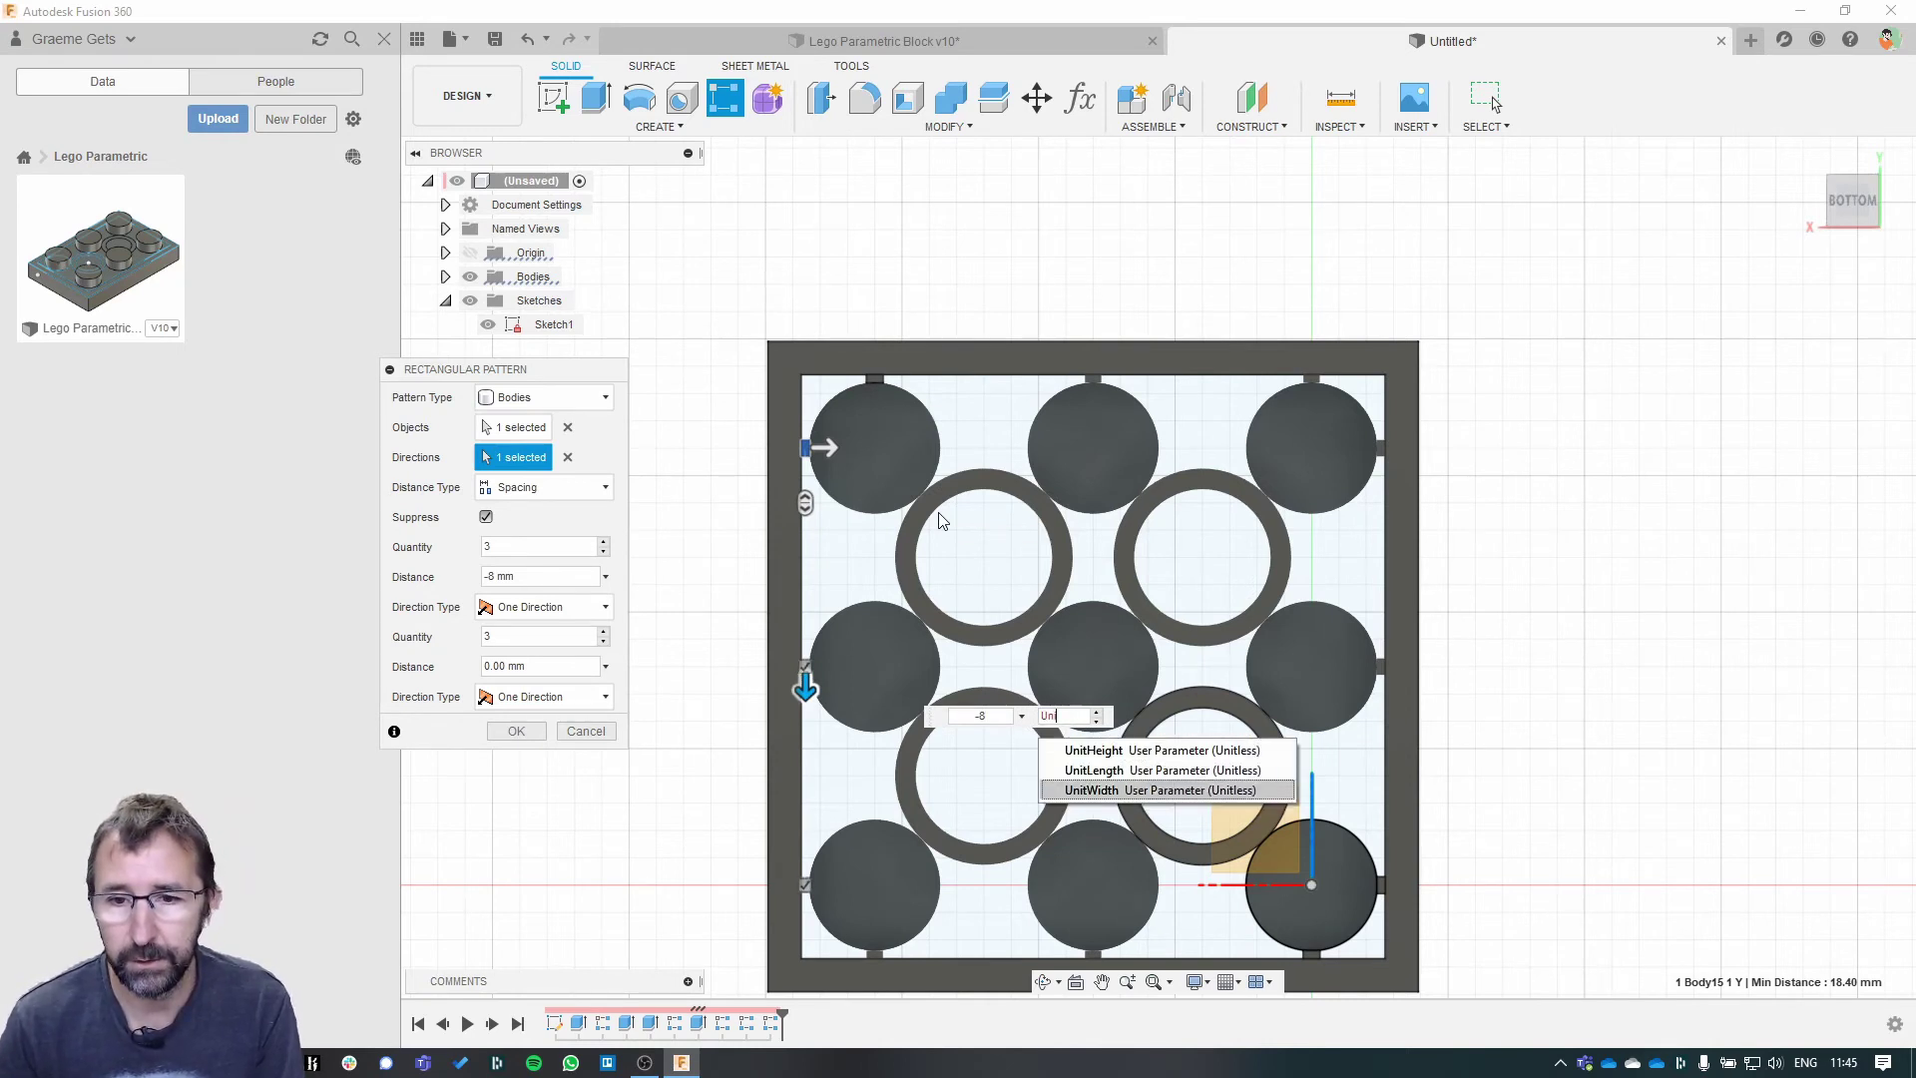
key(Return)
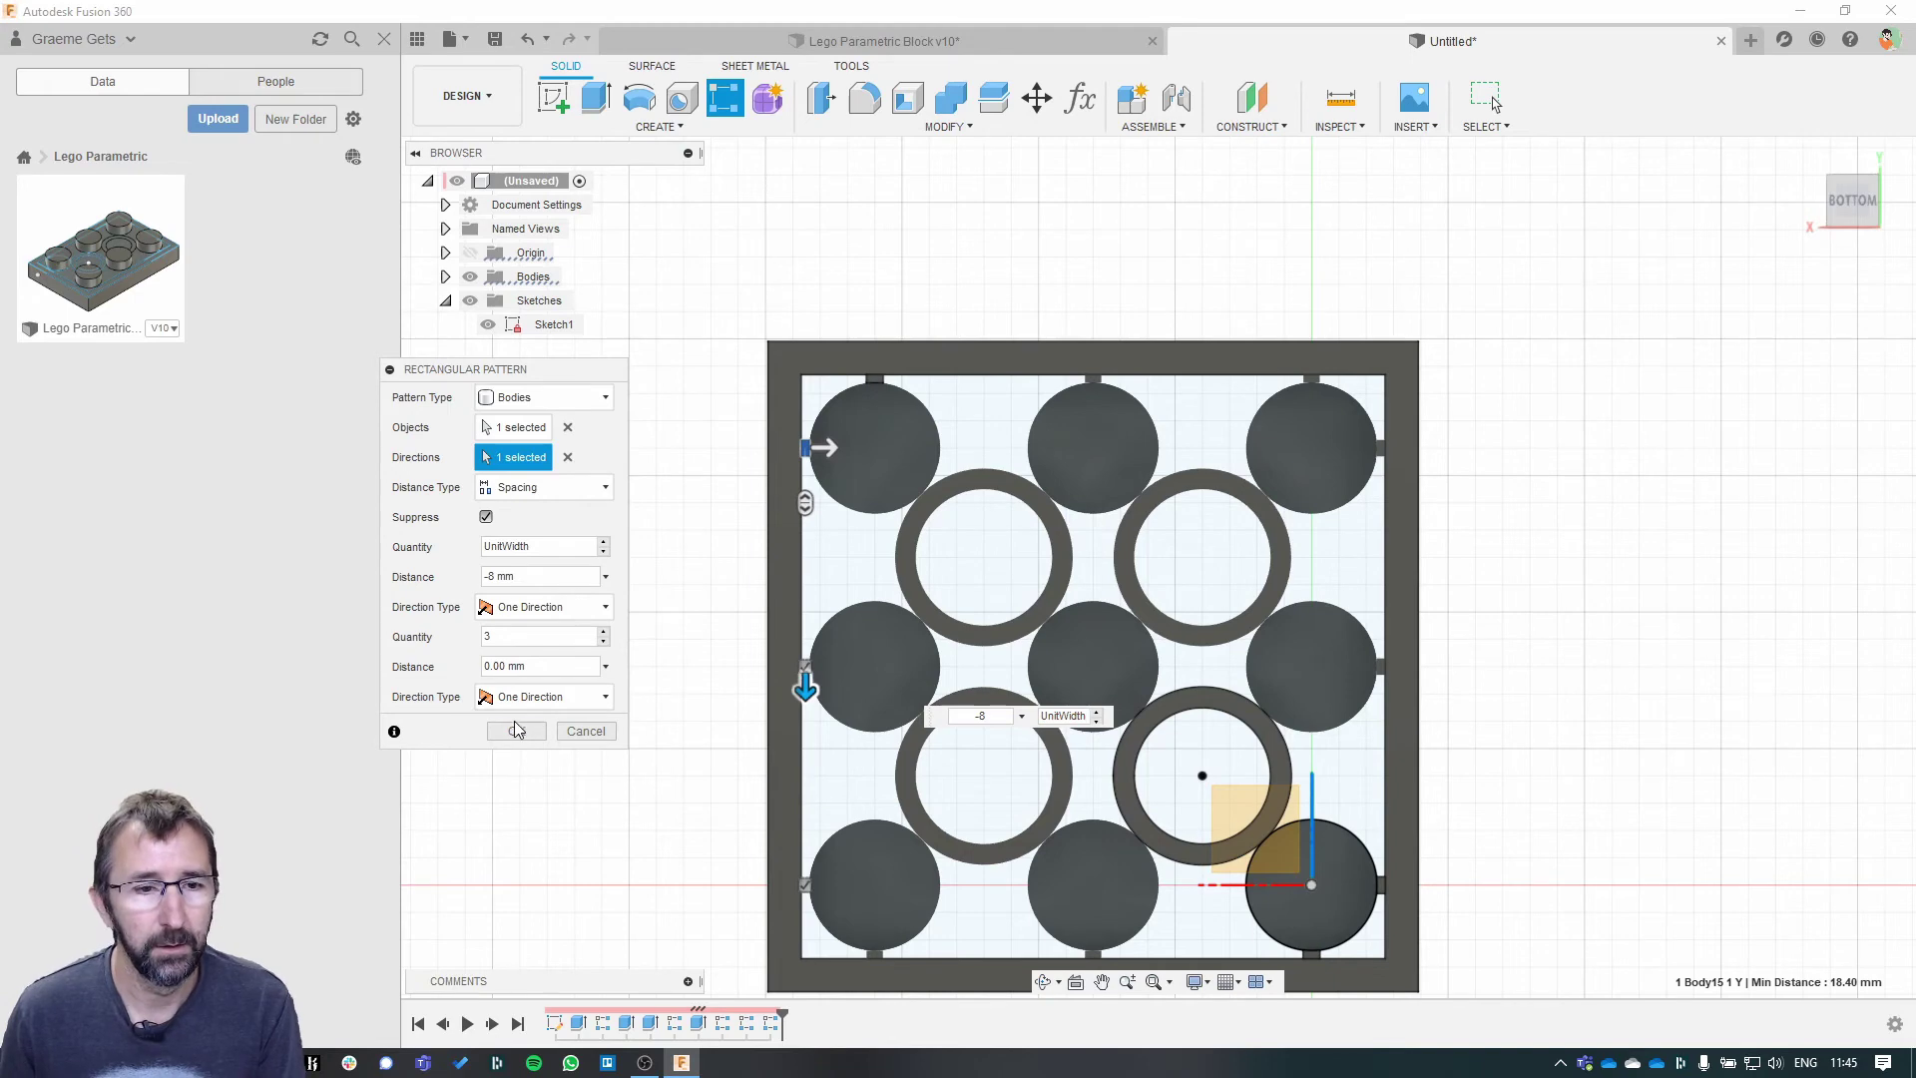
click(515, 722)
- Inspect the patterned ribs, check the top thickness on the browser's LEGO brick dimension drawing, and return to Fusion 360
middle_drag(1866, 542, 1803, 434)
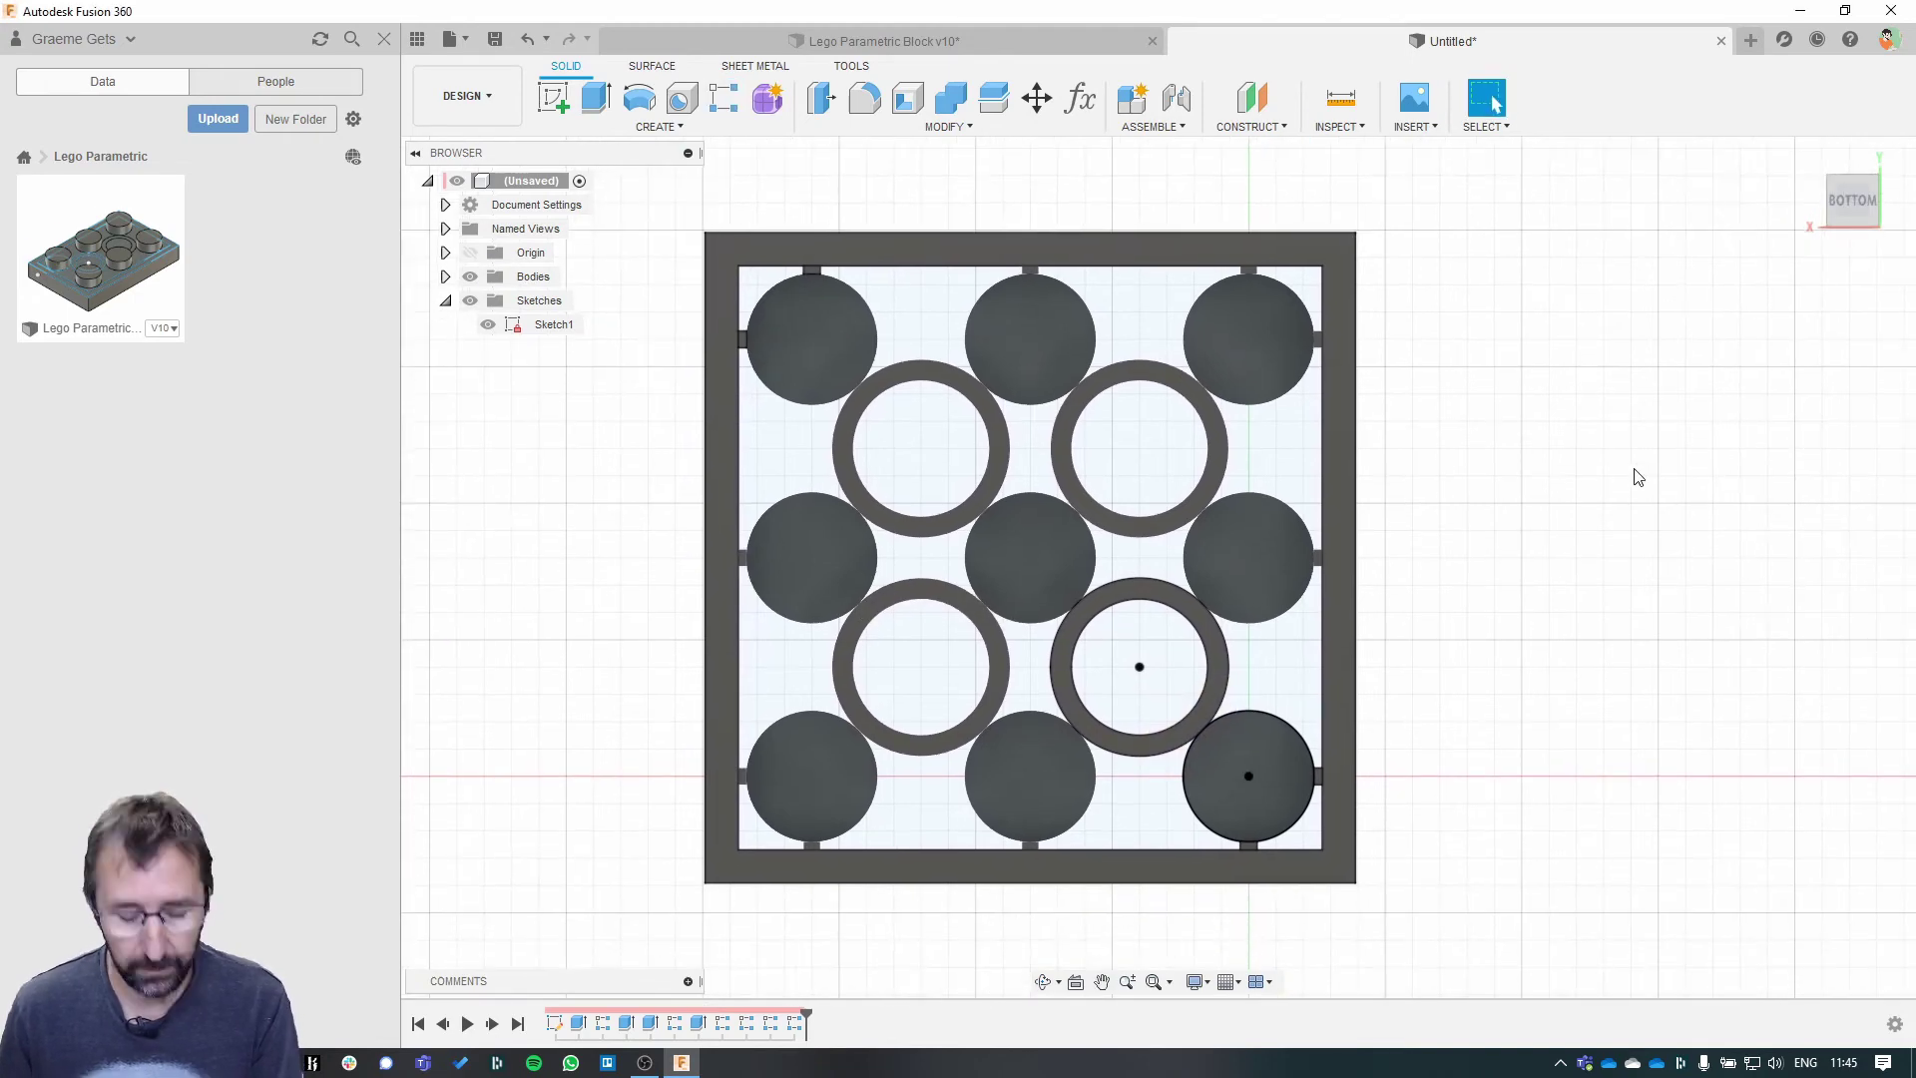
mouse_move(1545, 511)
shift+middle_down()
mouse_move(1603, 556)
mouse_move(1578, 505)
mouse_move(1565, 520)
shift+middle_up()
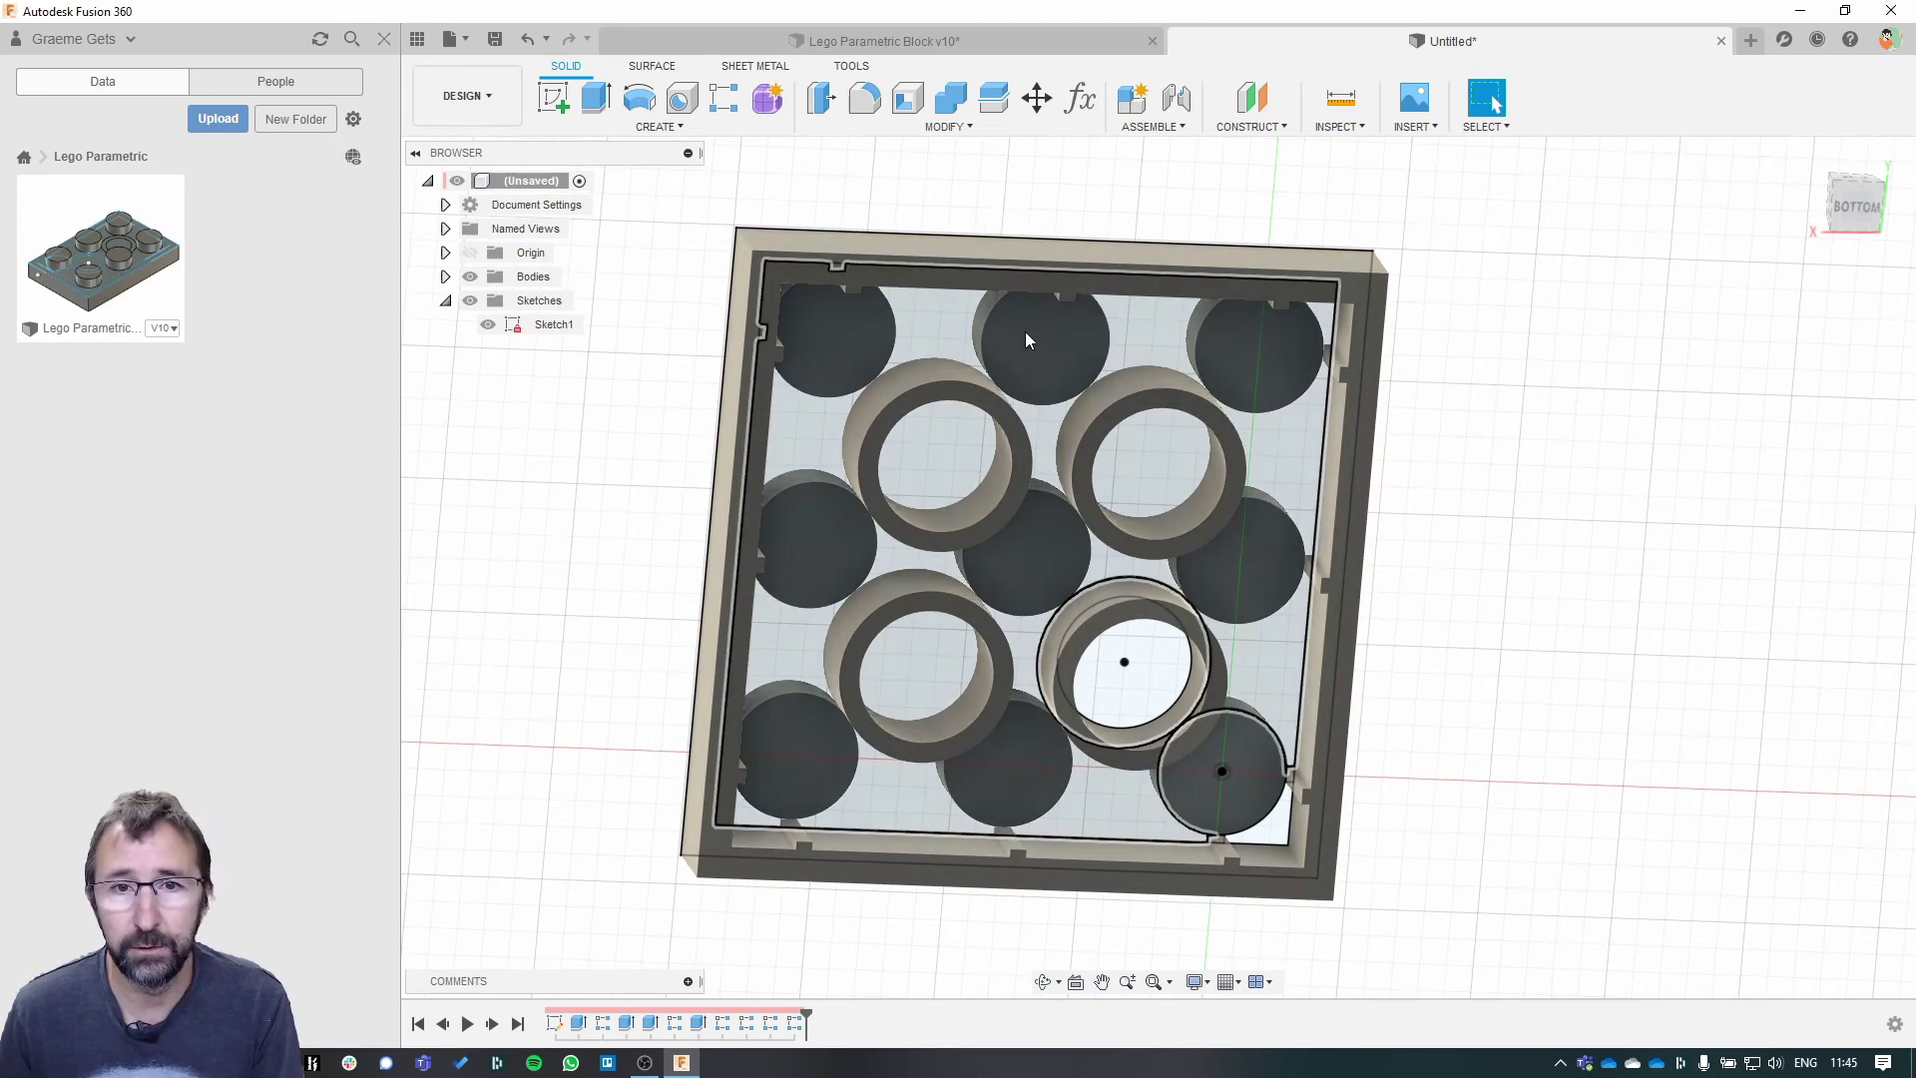
key(alt+Tab)
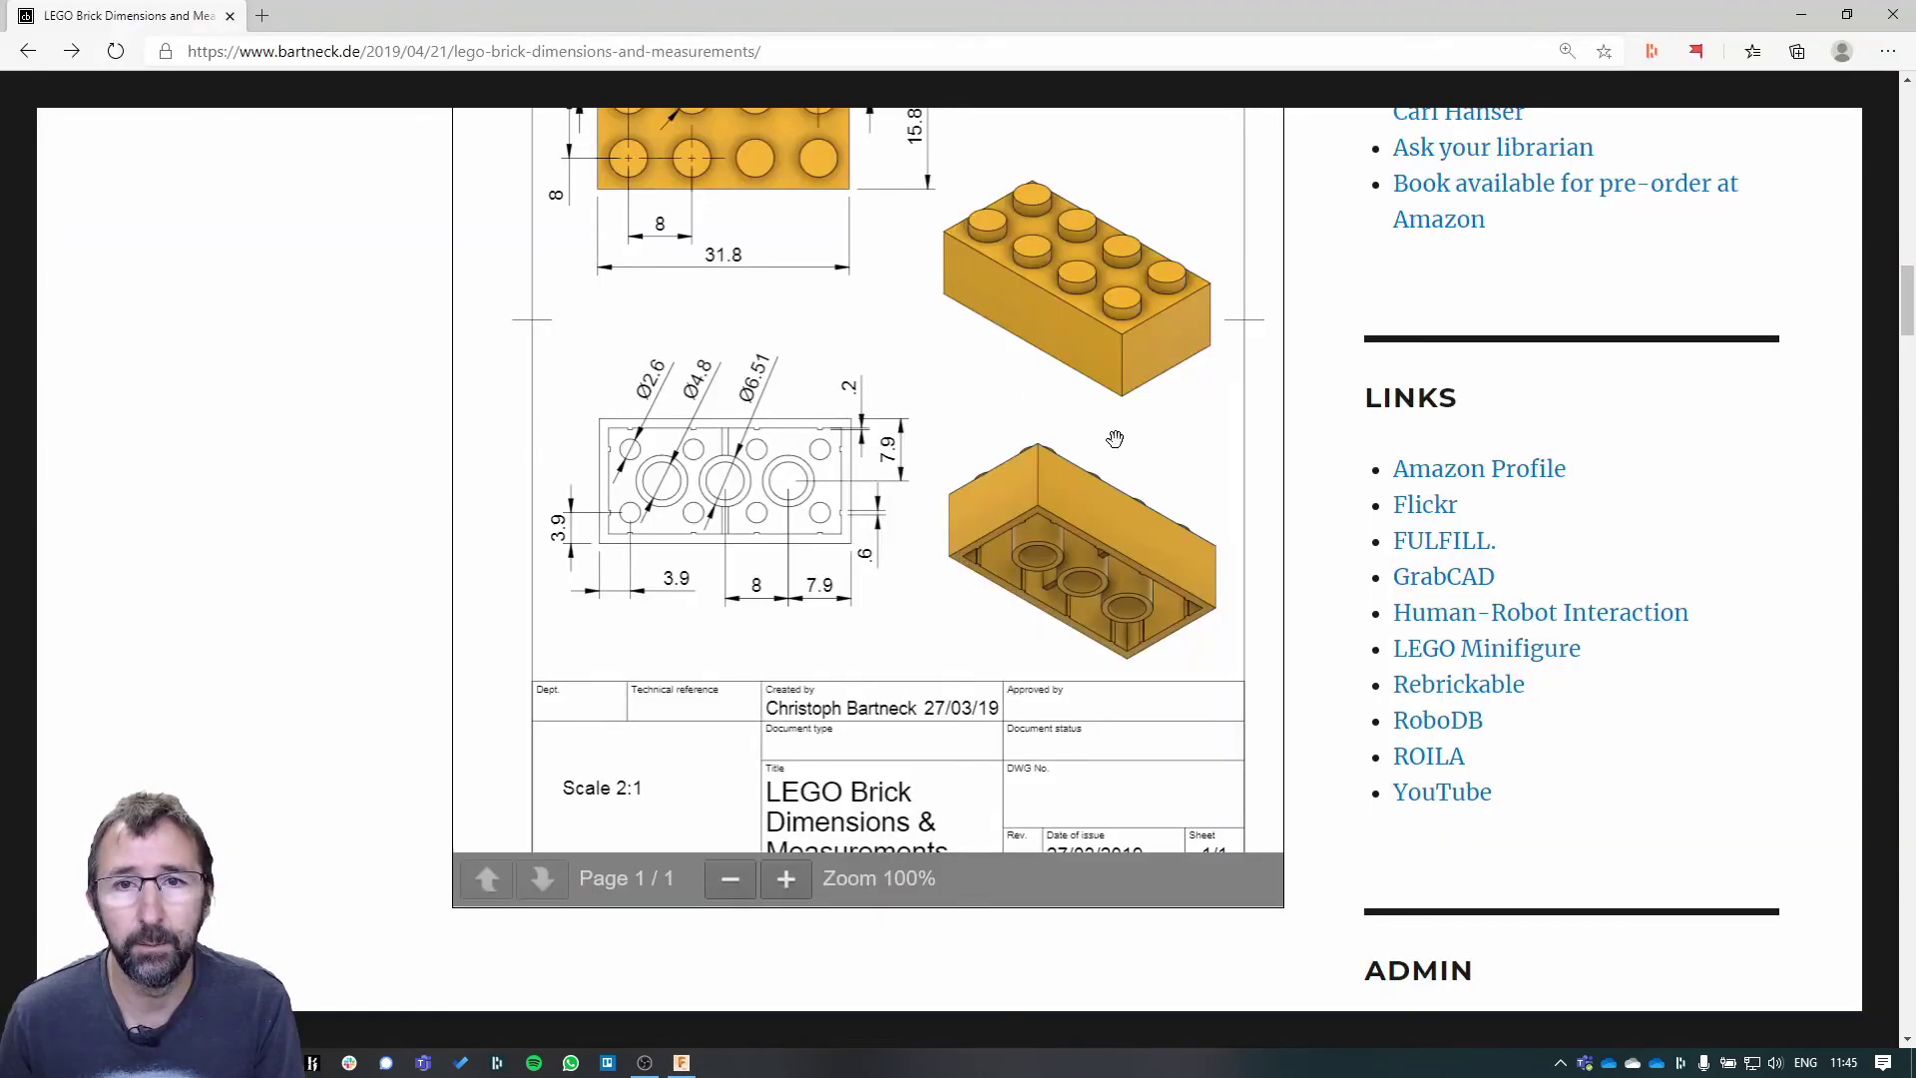
scroll(1089, 420, up, 5)
scroll(1093, 424, up, 1)
scroll(928, 436, down, 1)
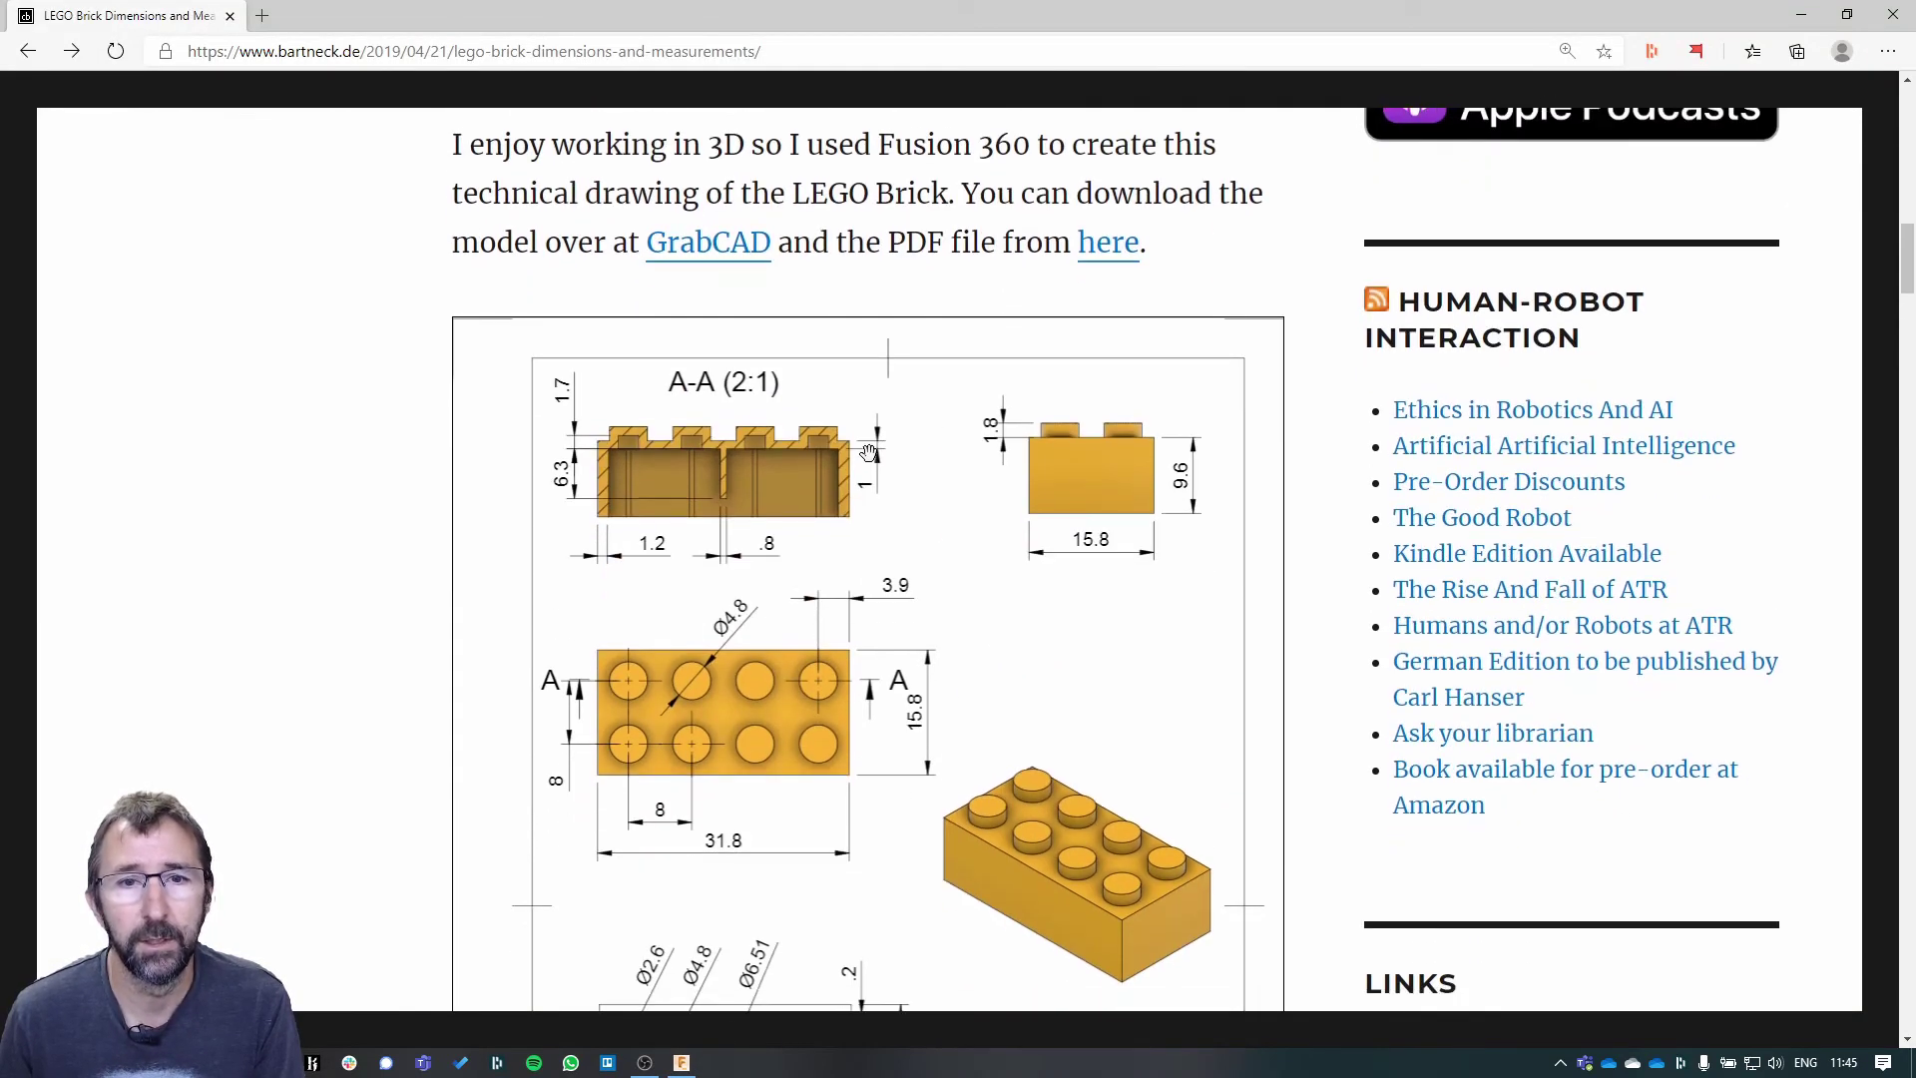
key(alt+Tab)
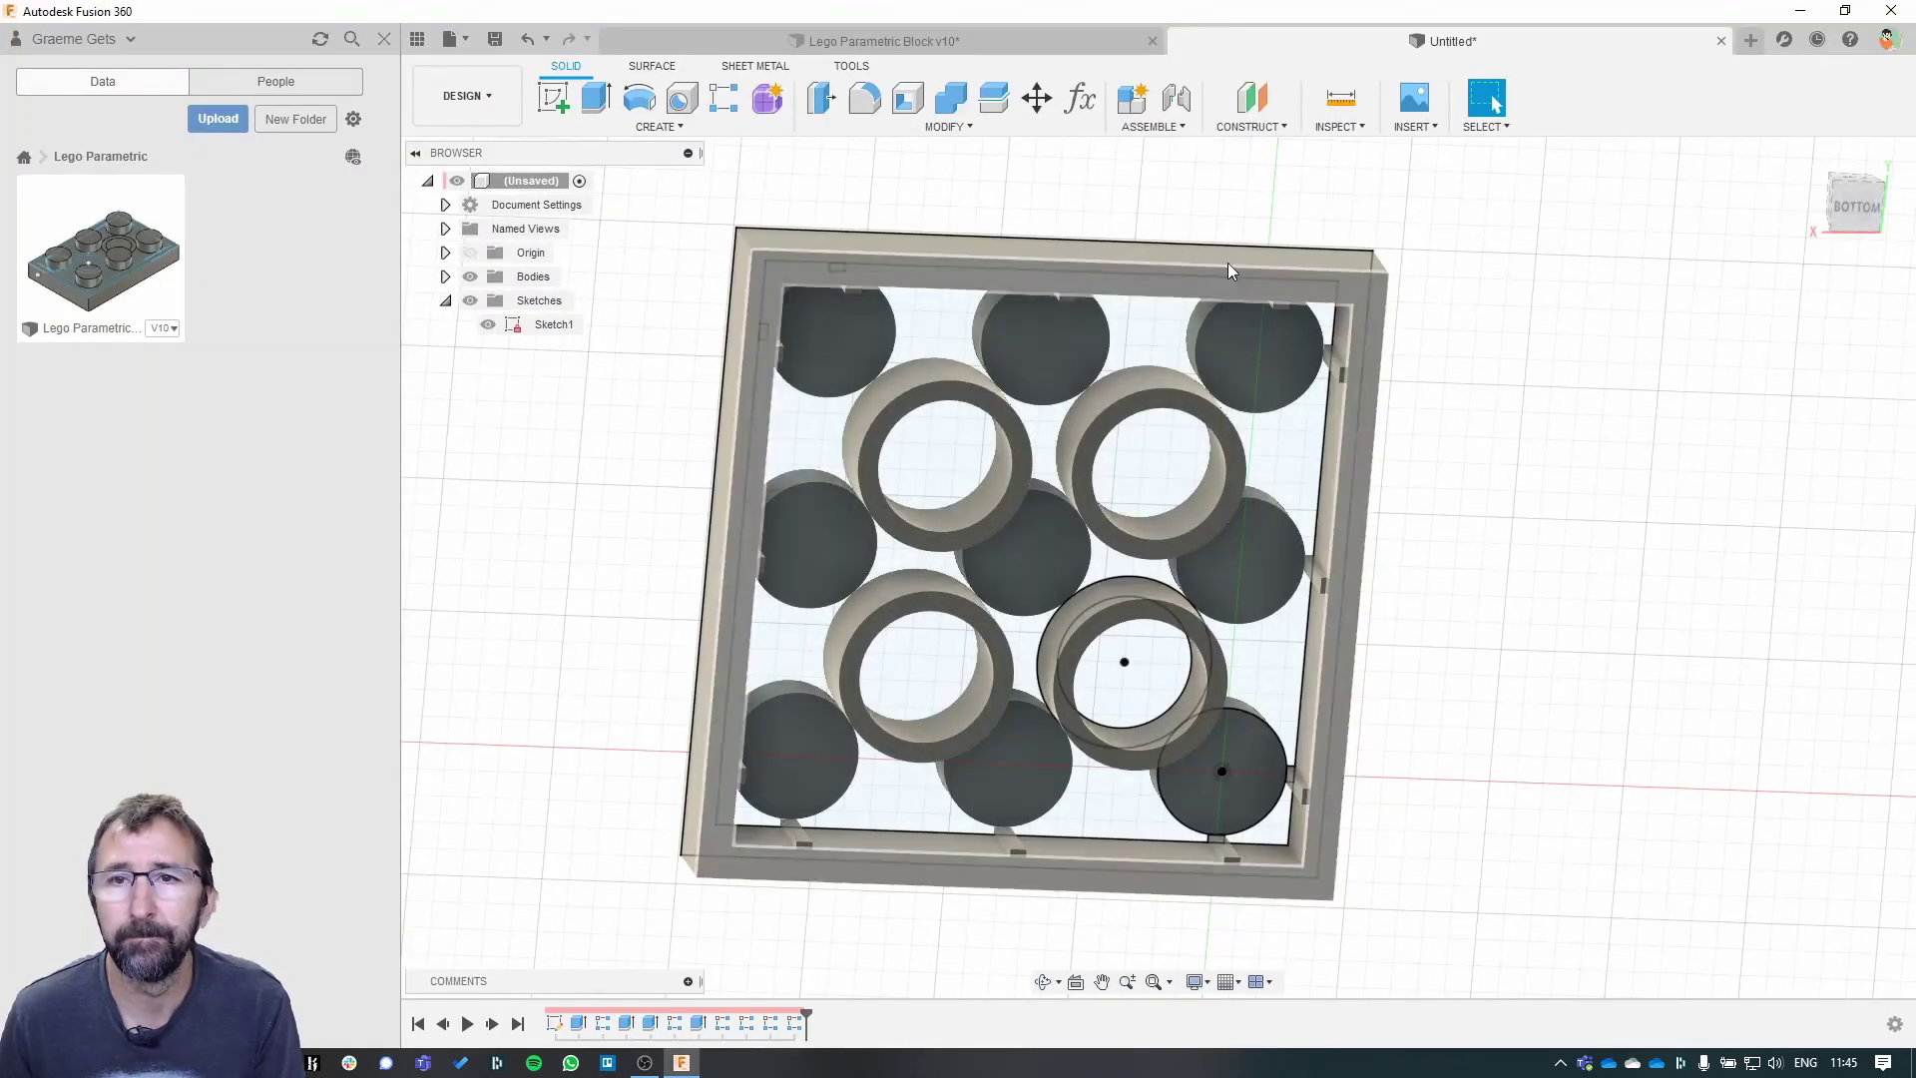
- Extrude the inner floor, tube-centre, origin stud and corner profiles by -1 mm as a new body to form the plate's top
key(q)
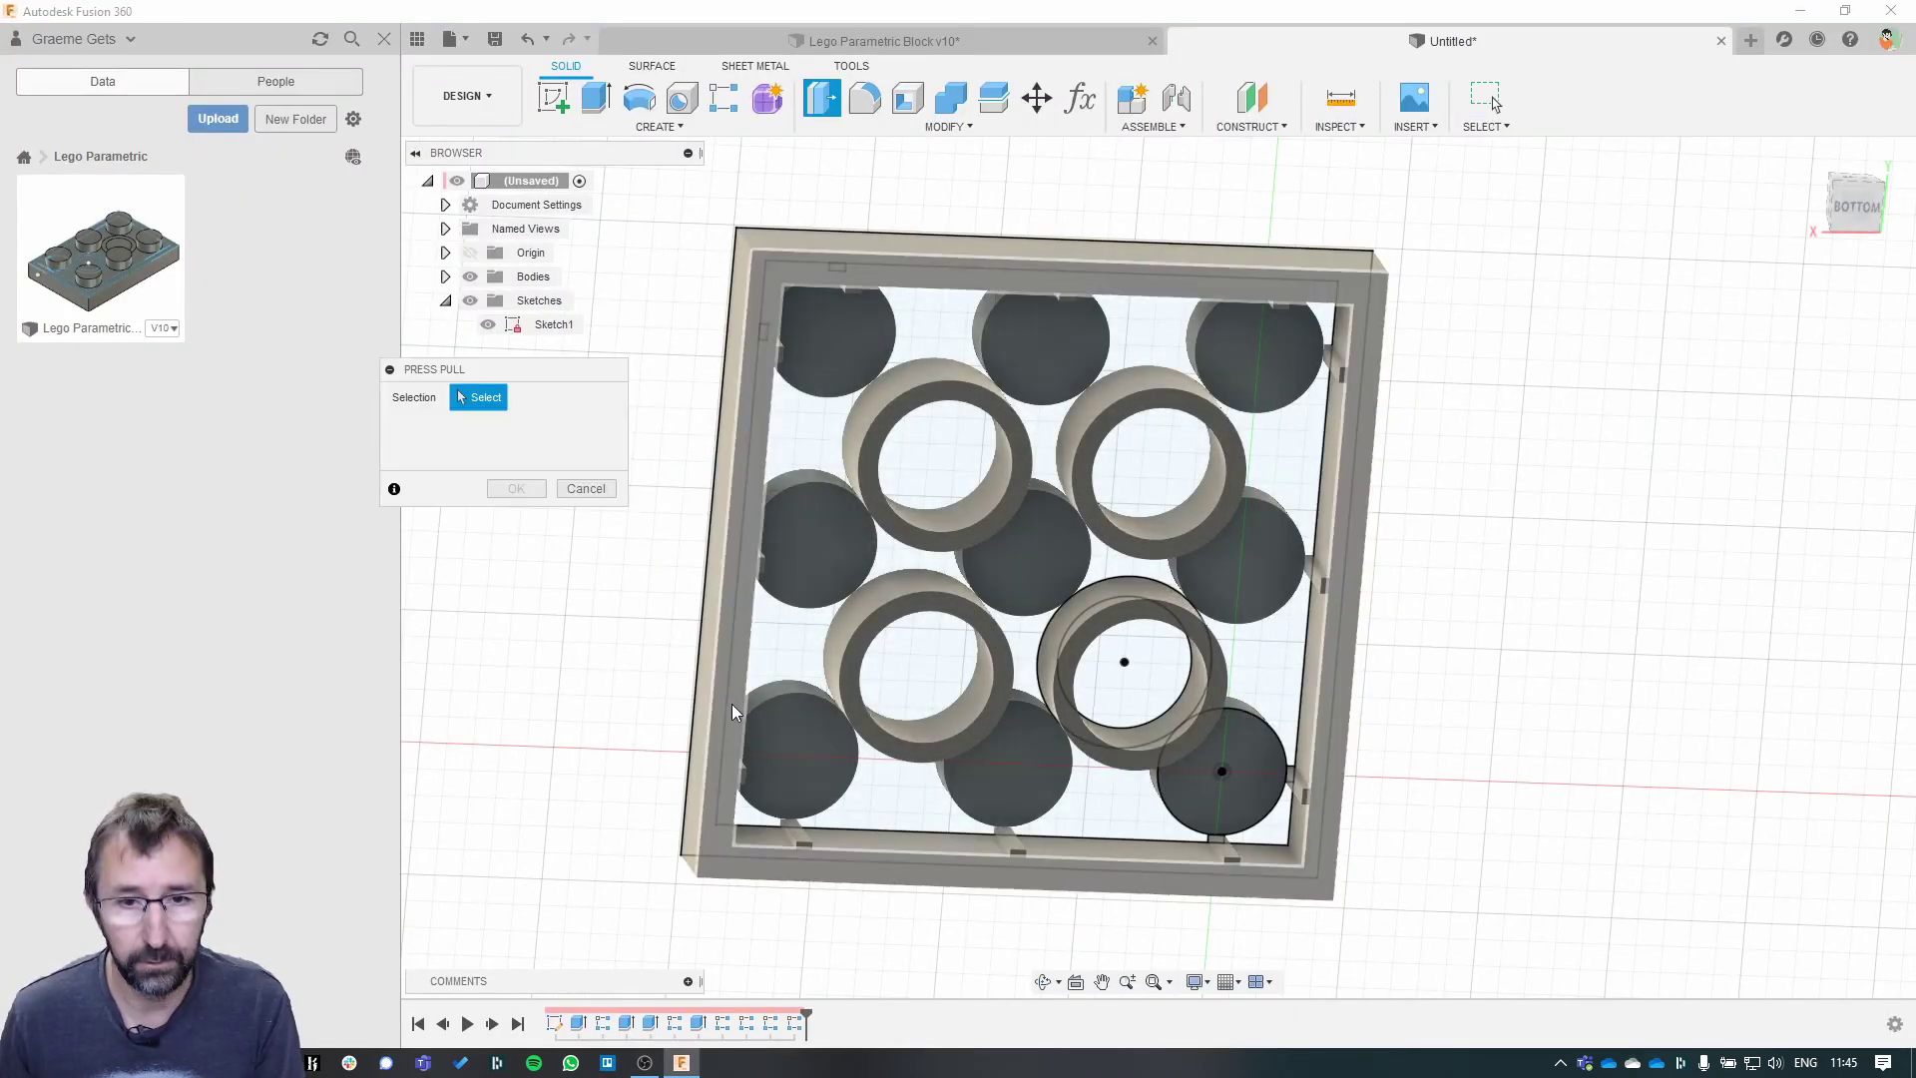
click(912, 326)
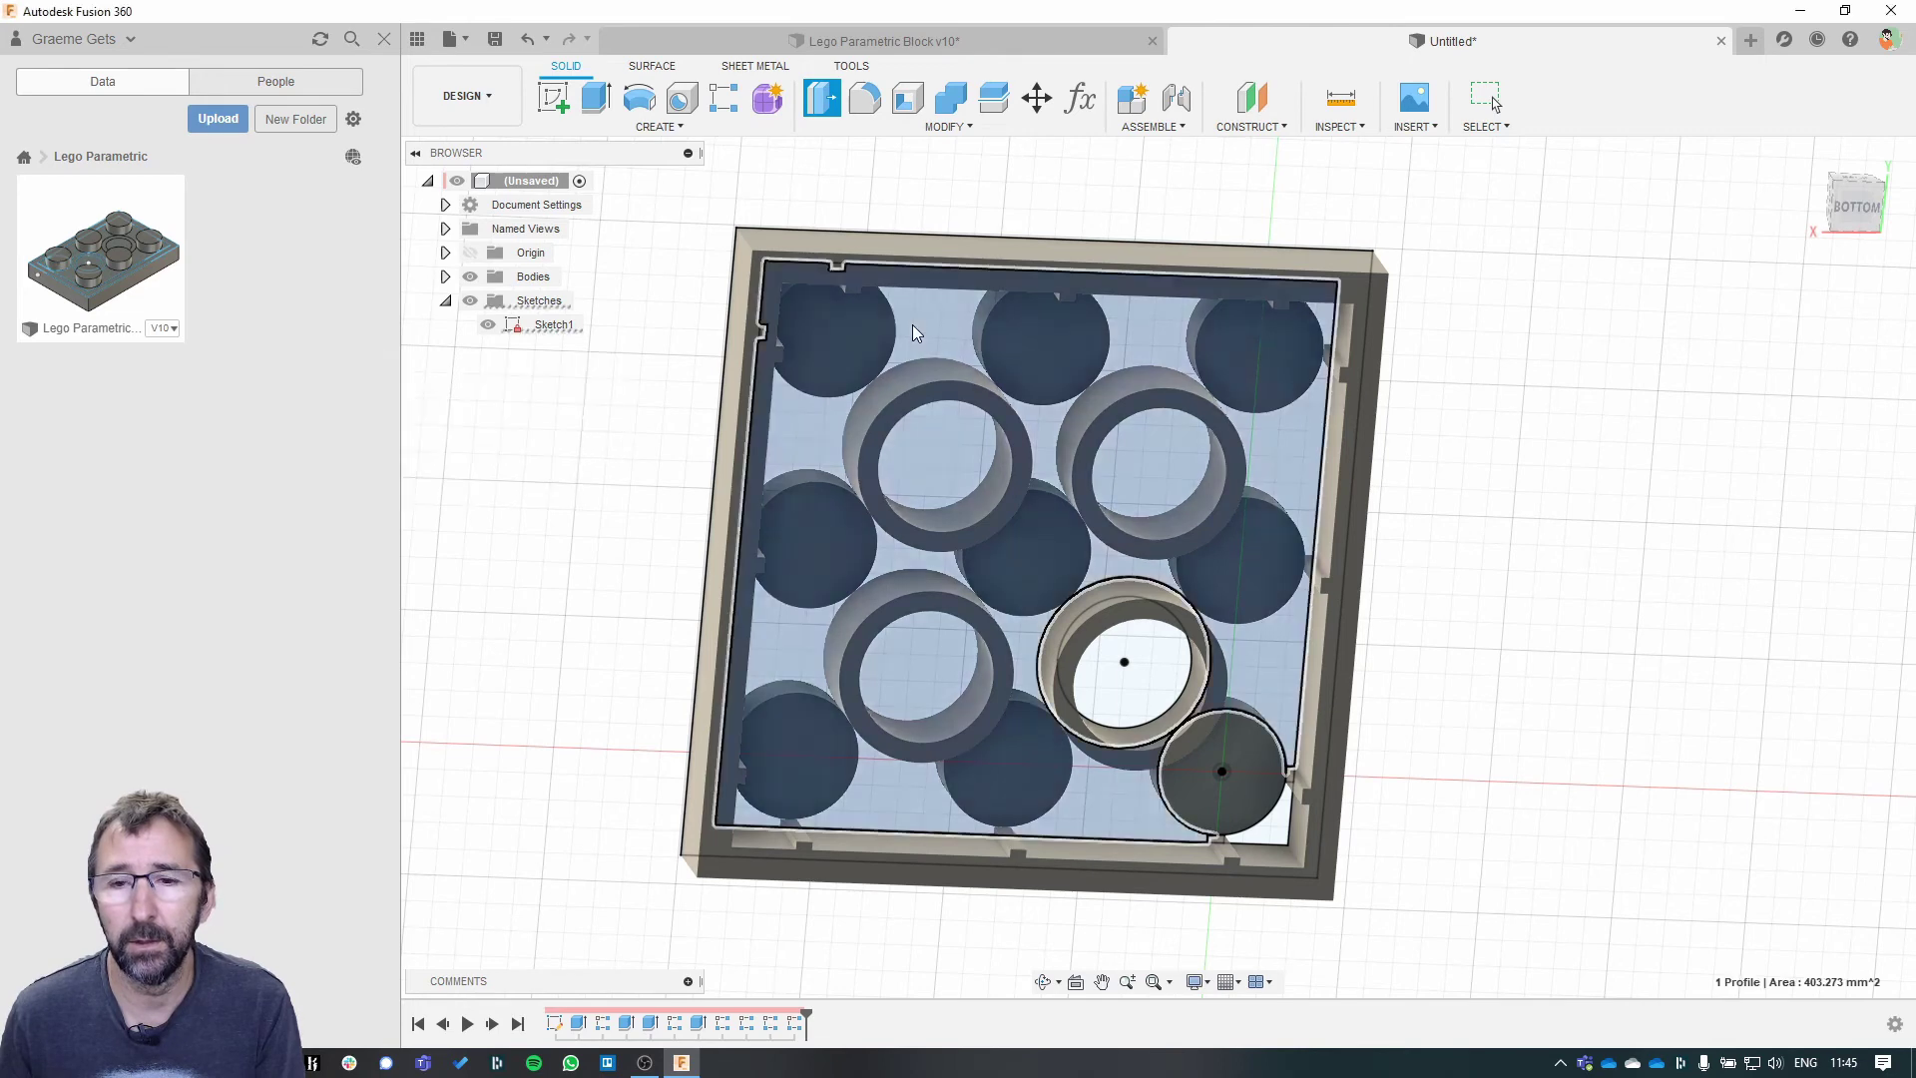
mouse_move(1493, 569)
shift+middle_down()
mouse_move(1490, 526)
mouse_move(1462, 535)
mouse_move(1498, 510)
shift+middle_up()
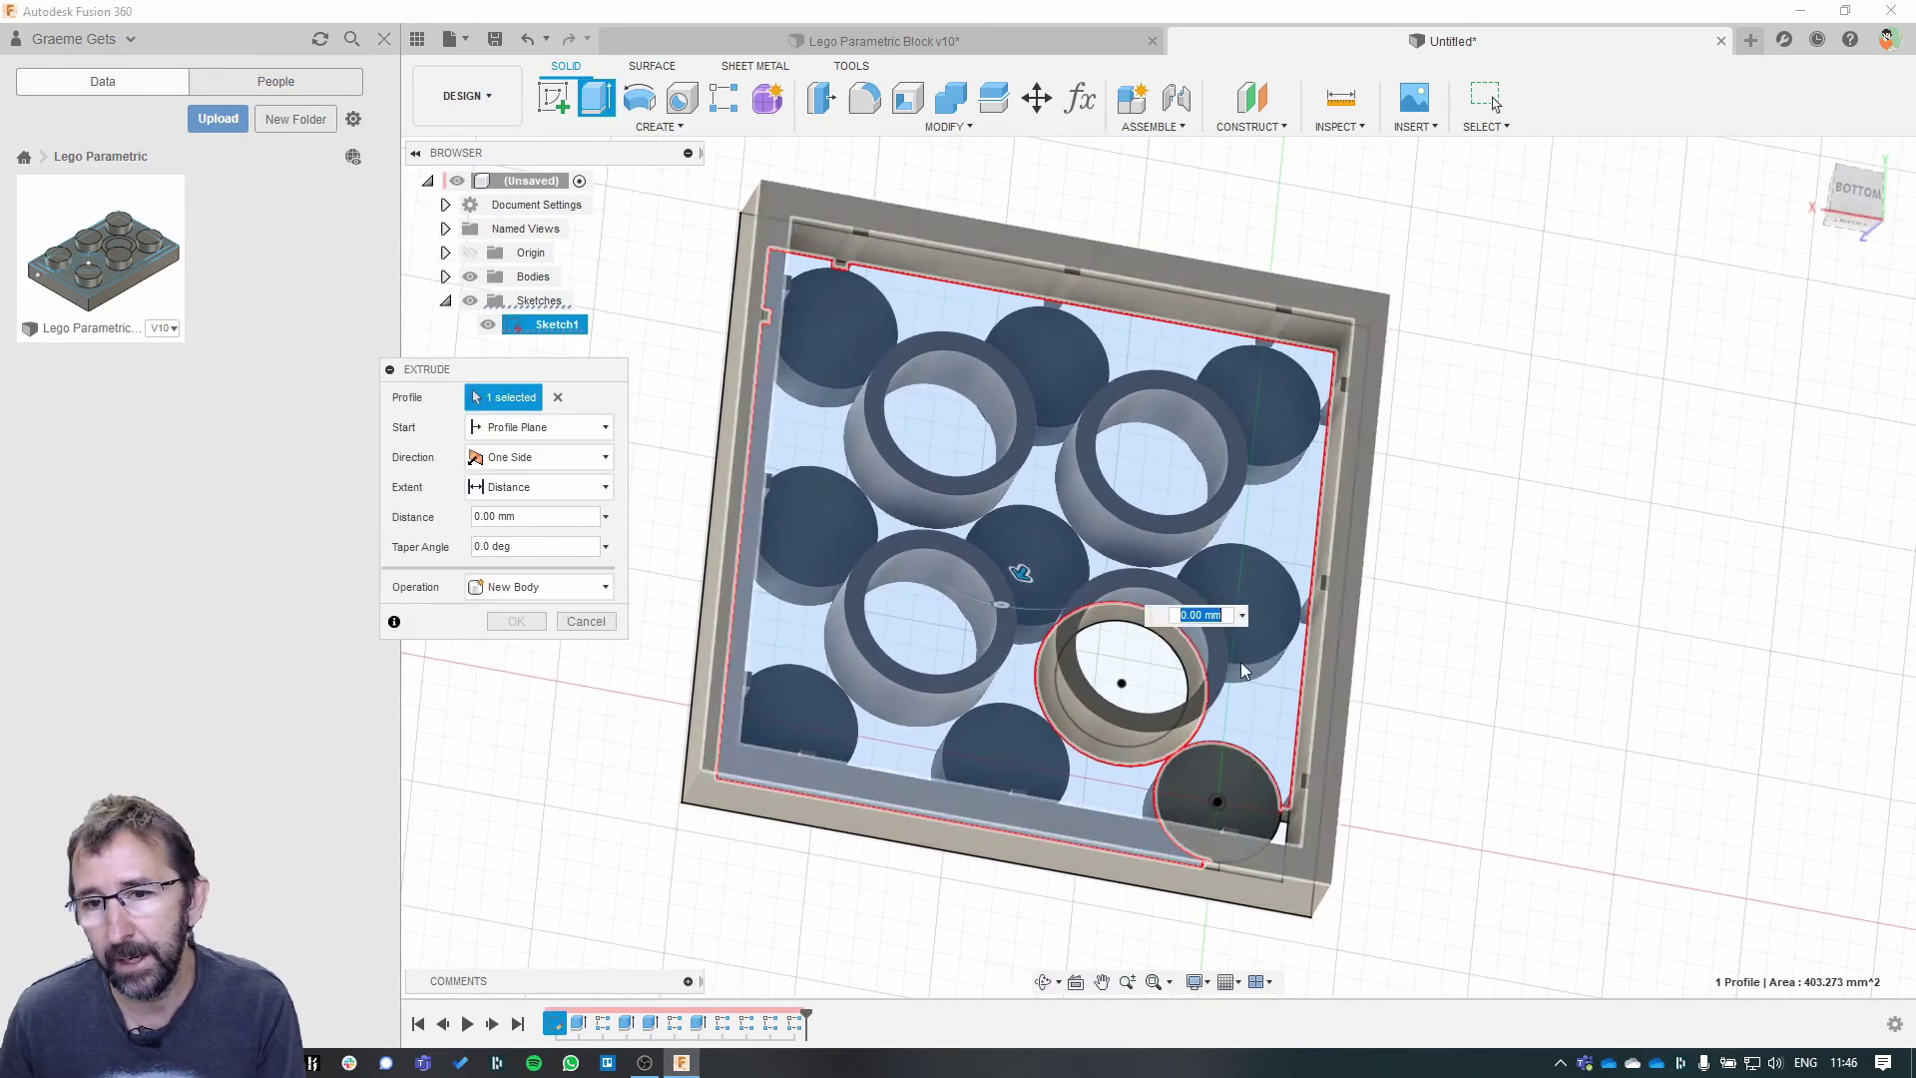
click(1124, 656)
shift+middle_drag(1667, 654, 1655, 697)
click(1217, 843)
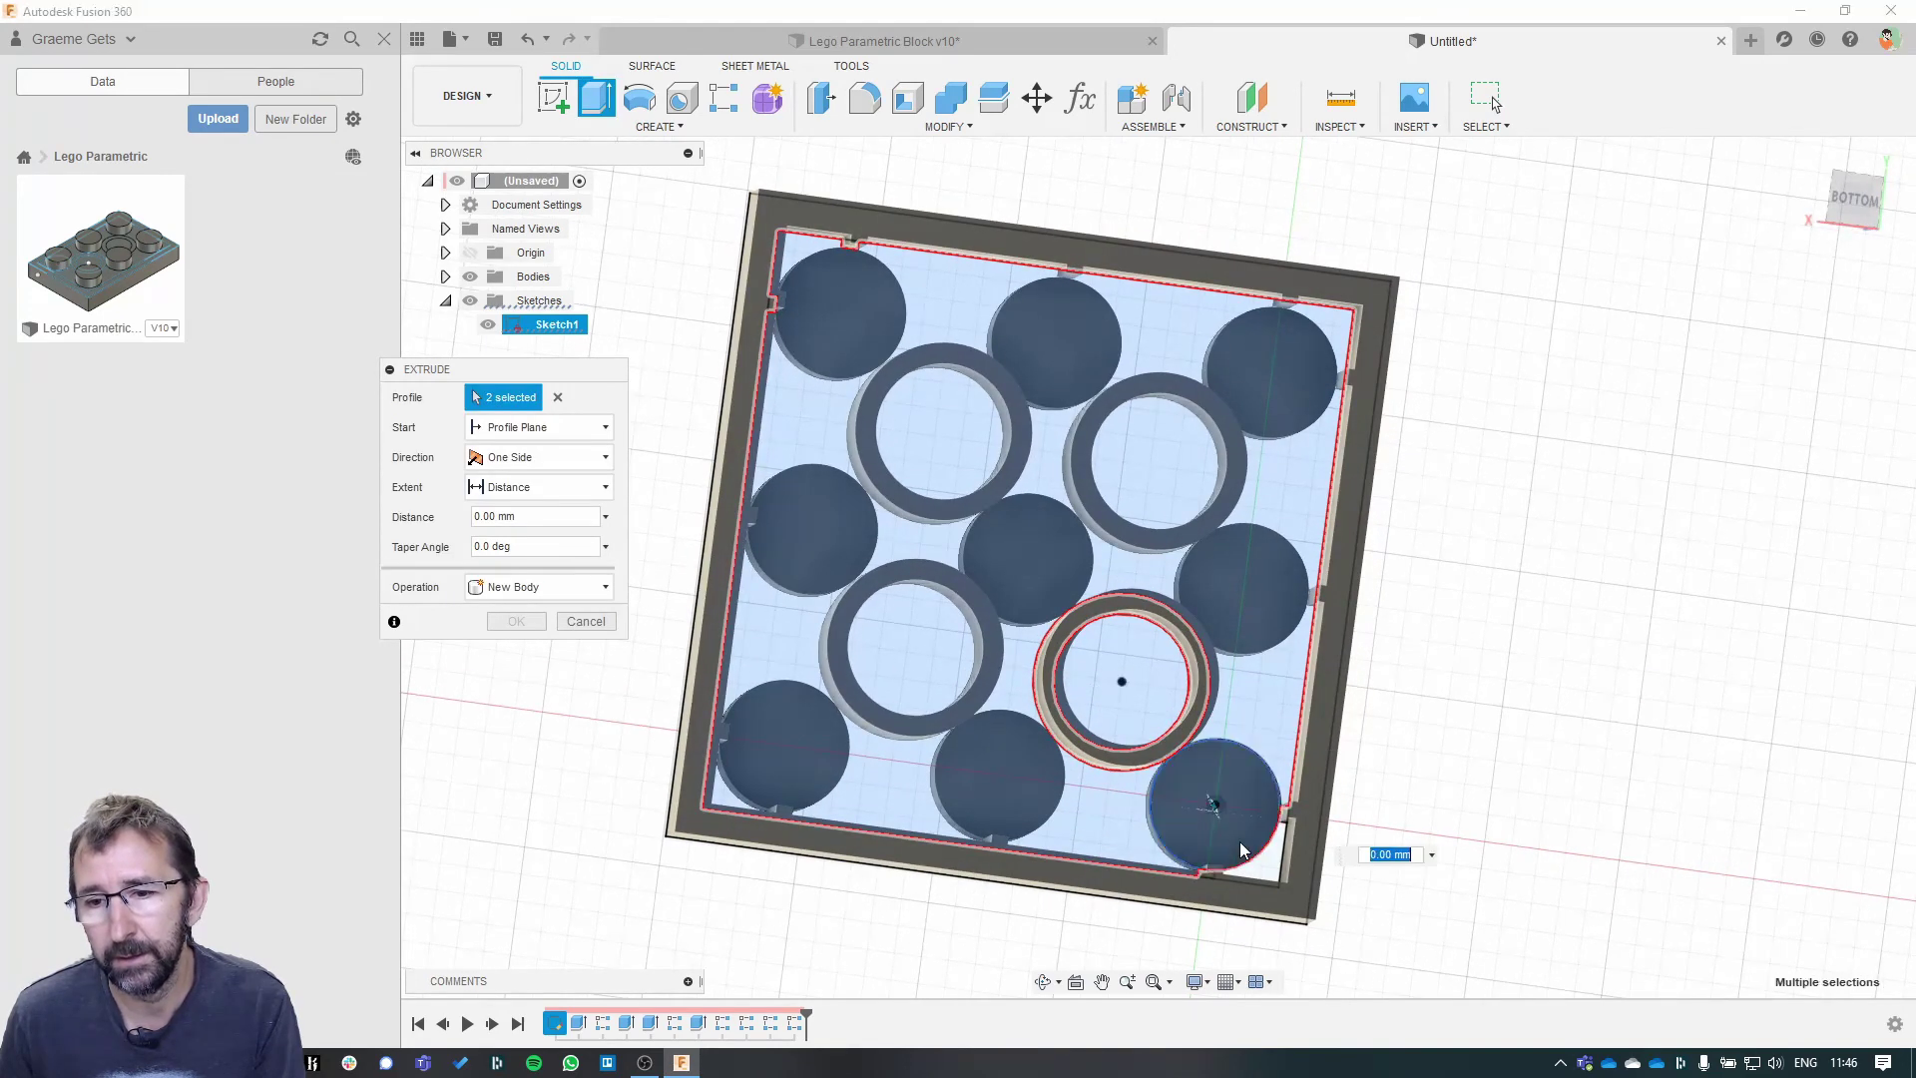
click(1273, 864)
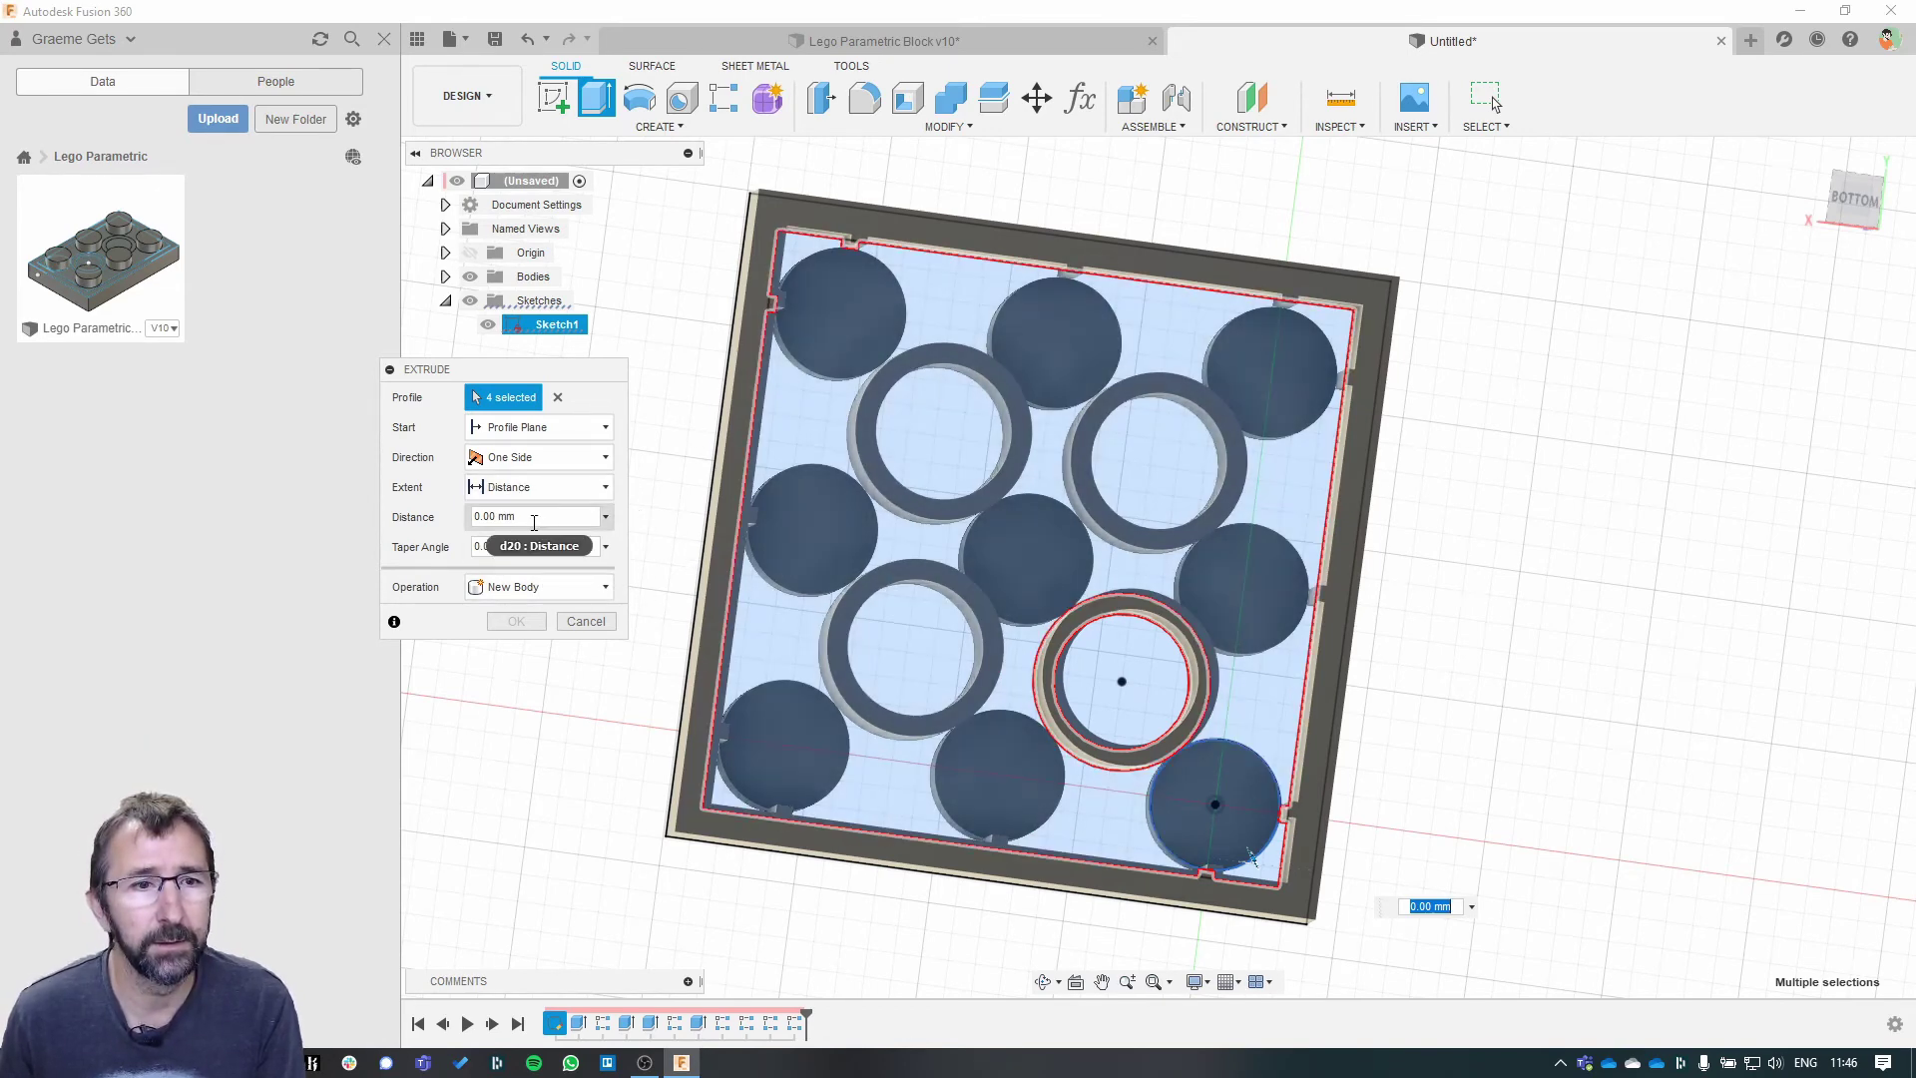
click(469, 515)
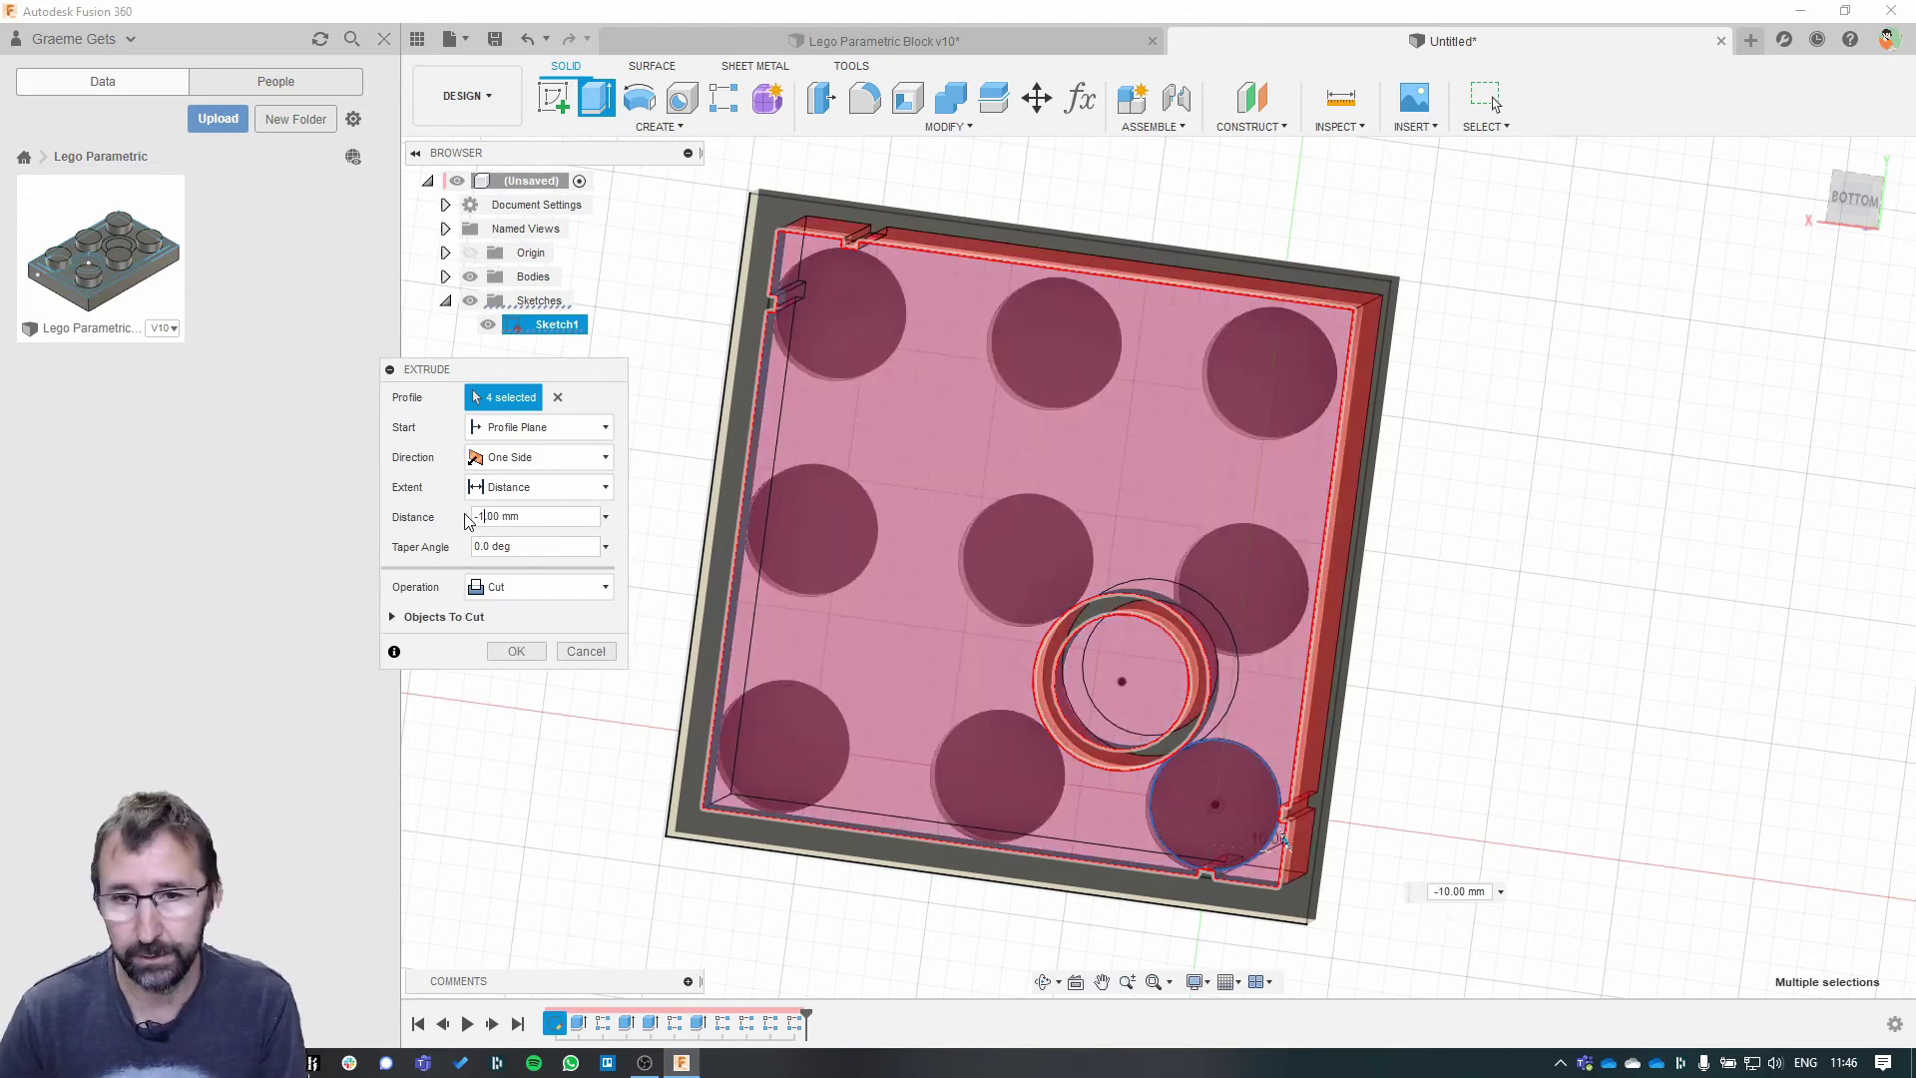
click(537, 590)
click(552, 689)
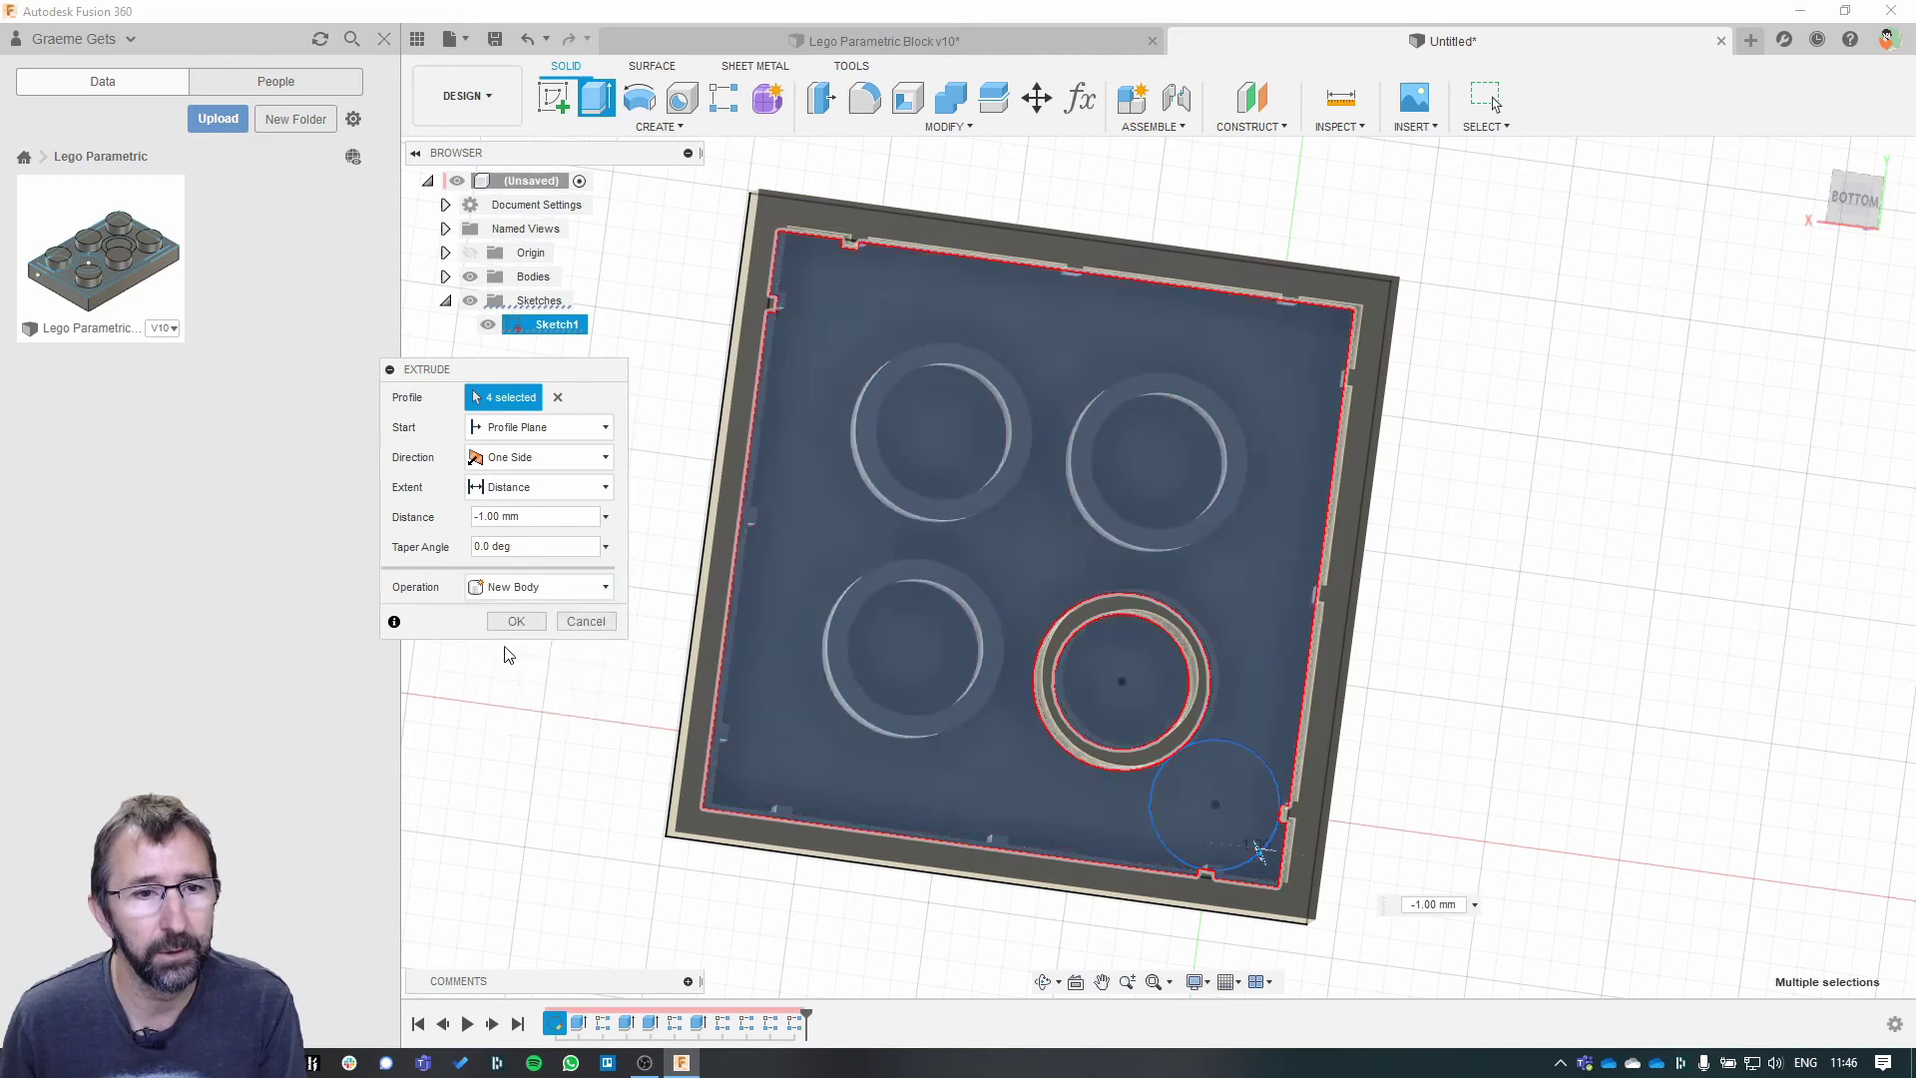
click(515, 622)
shift+middle_drag(1603, 436, 1463, 380)
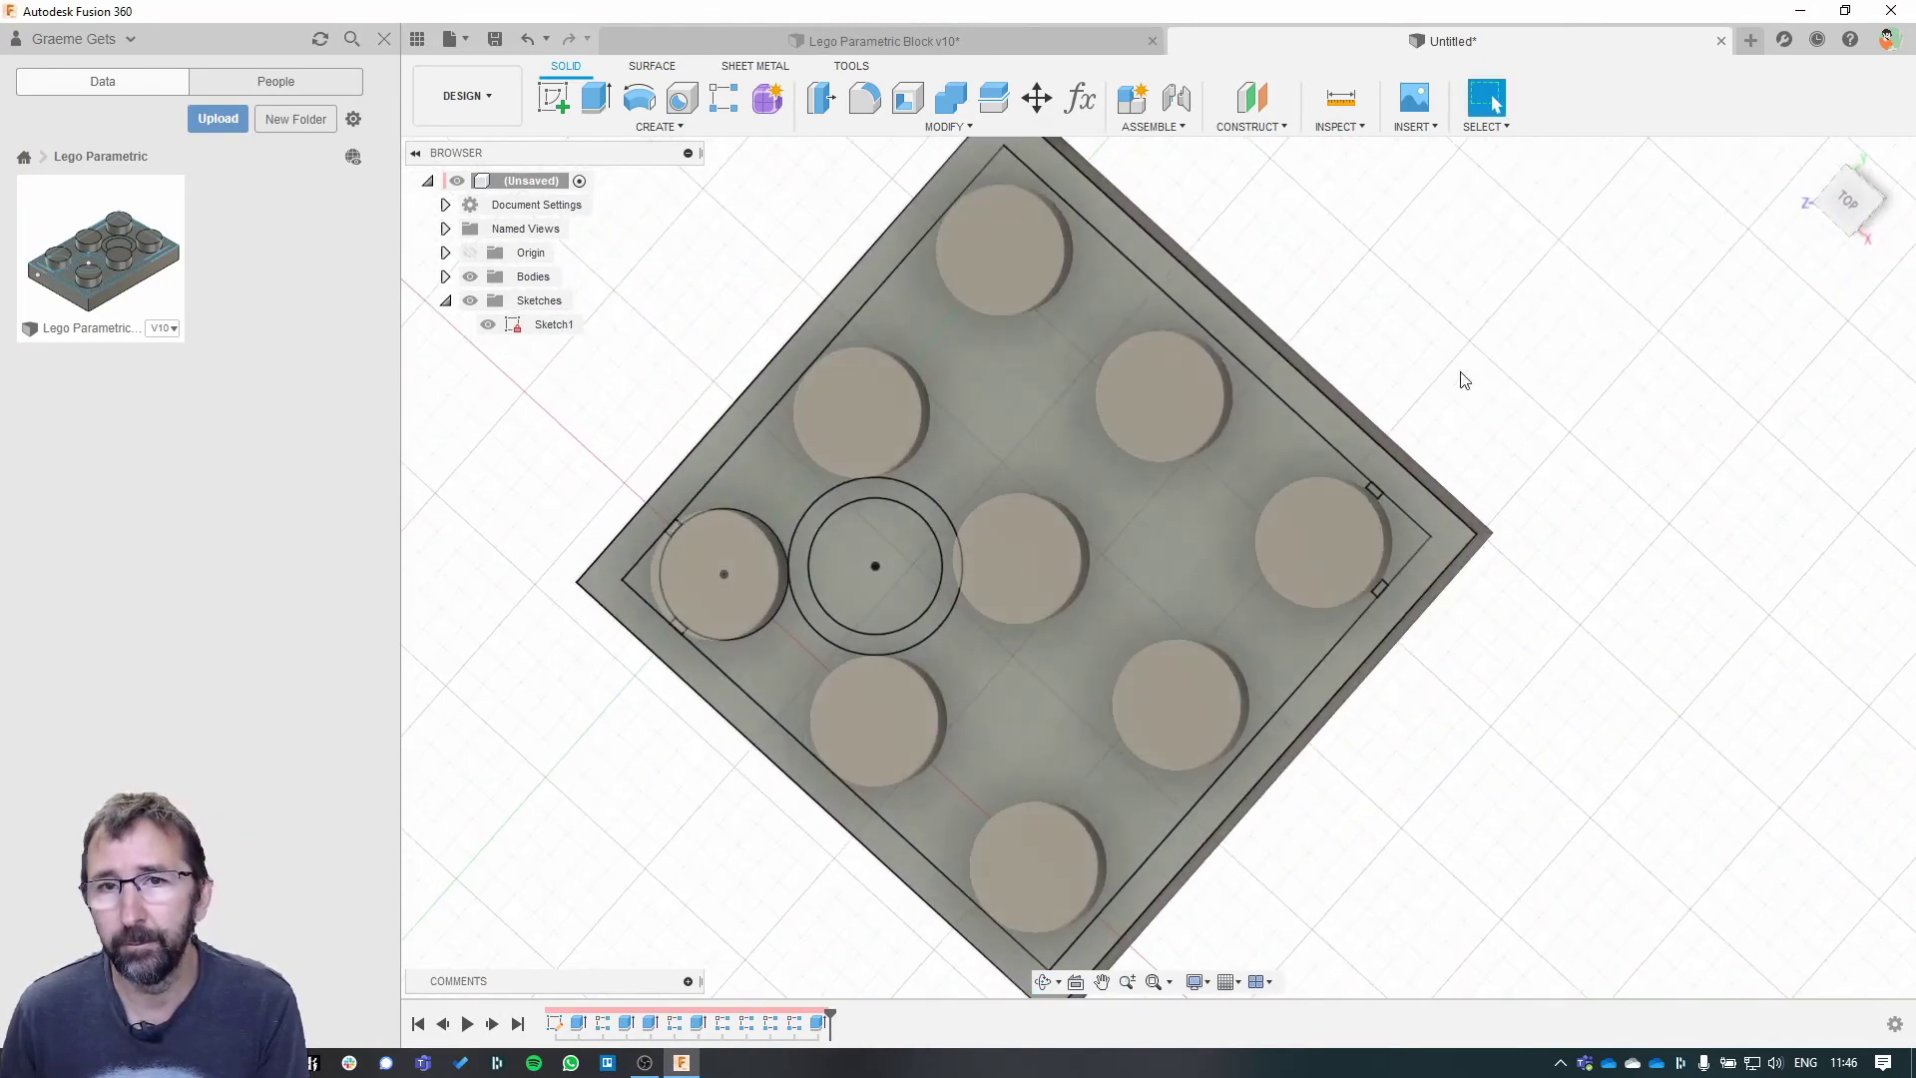
- Set the user parameters UnitLength and UnitWidth to 2
click(1079, 97)
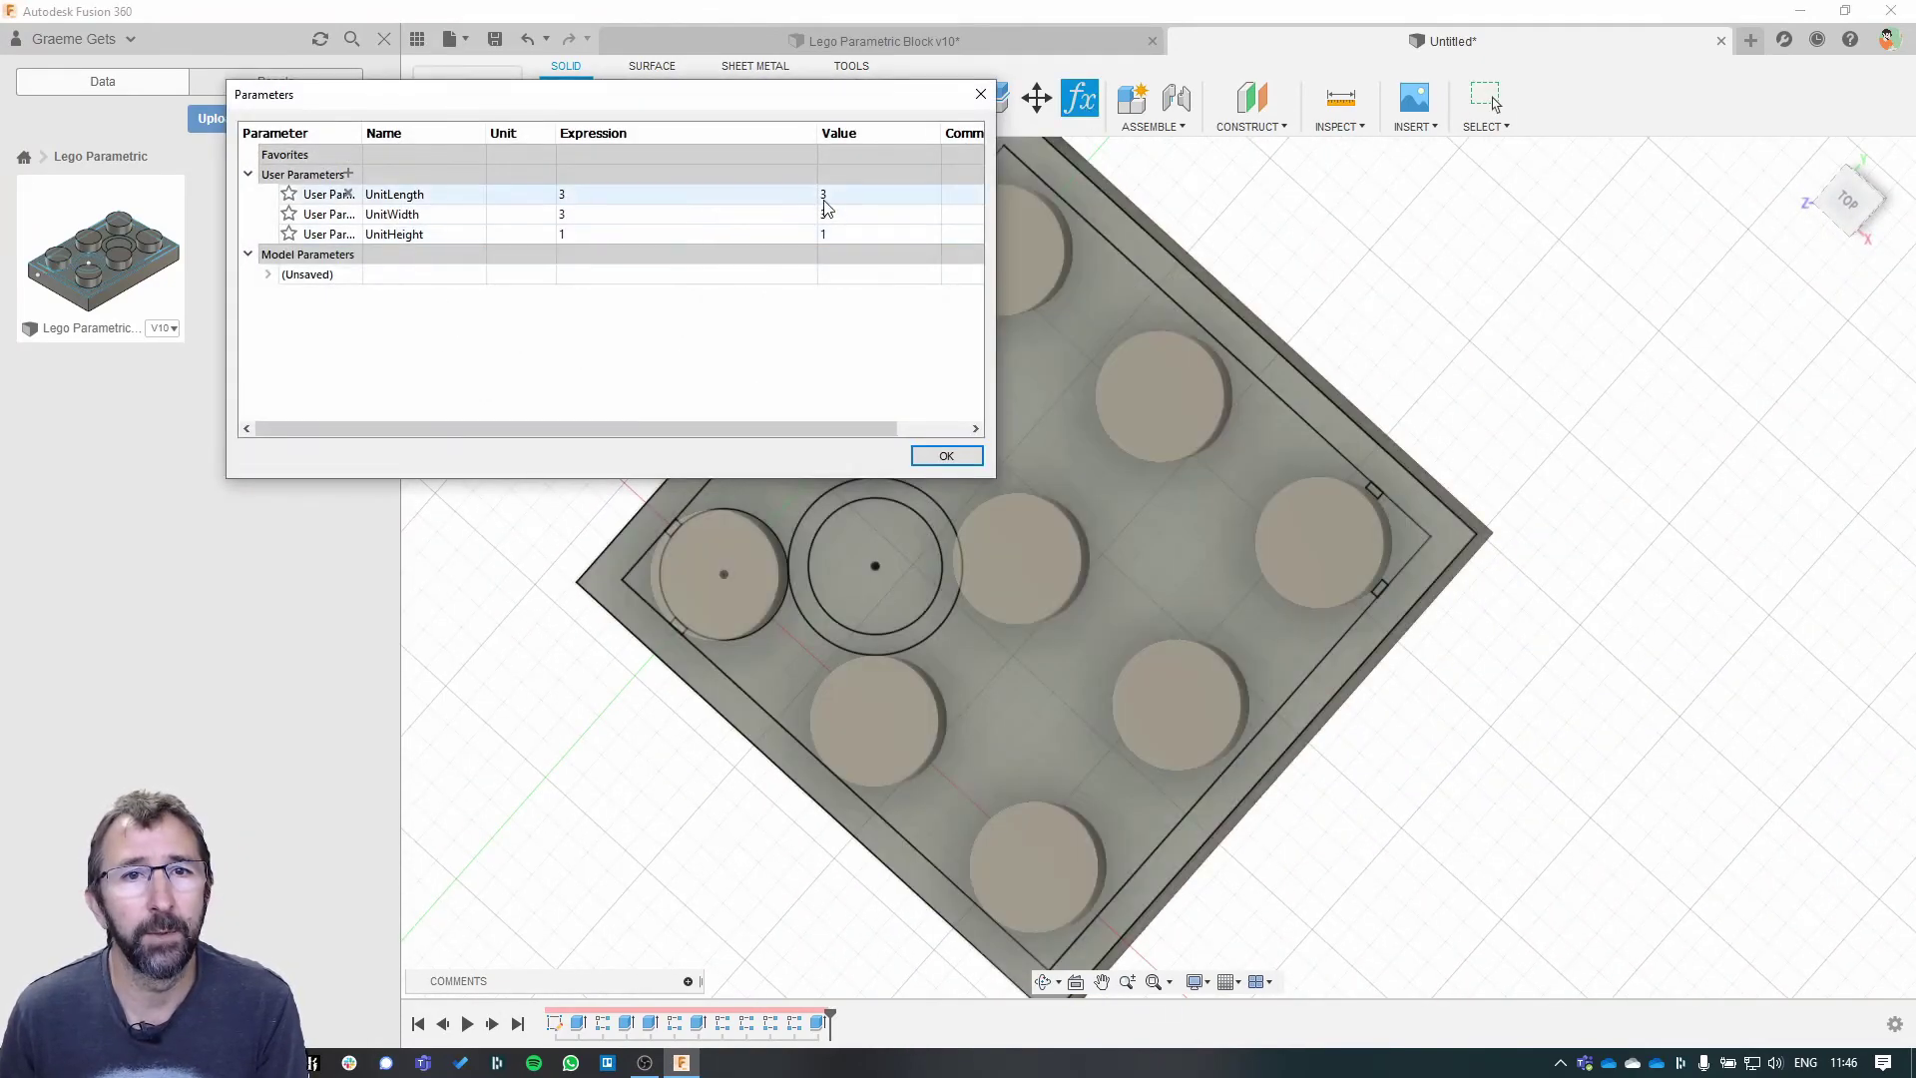
click(825, 200)
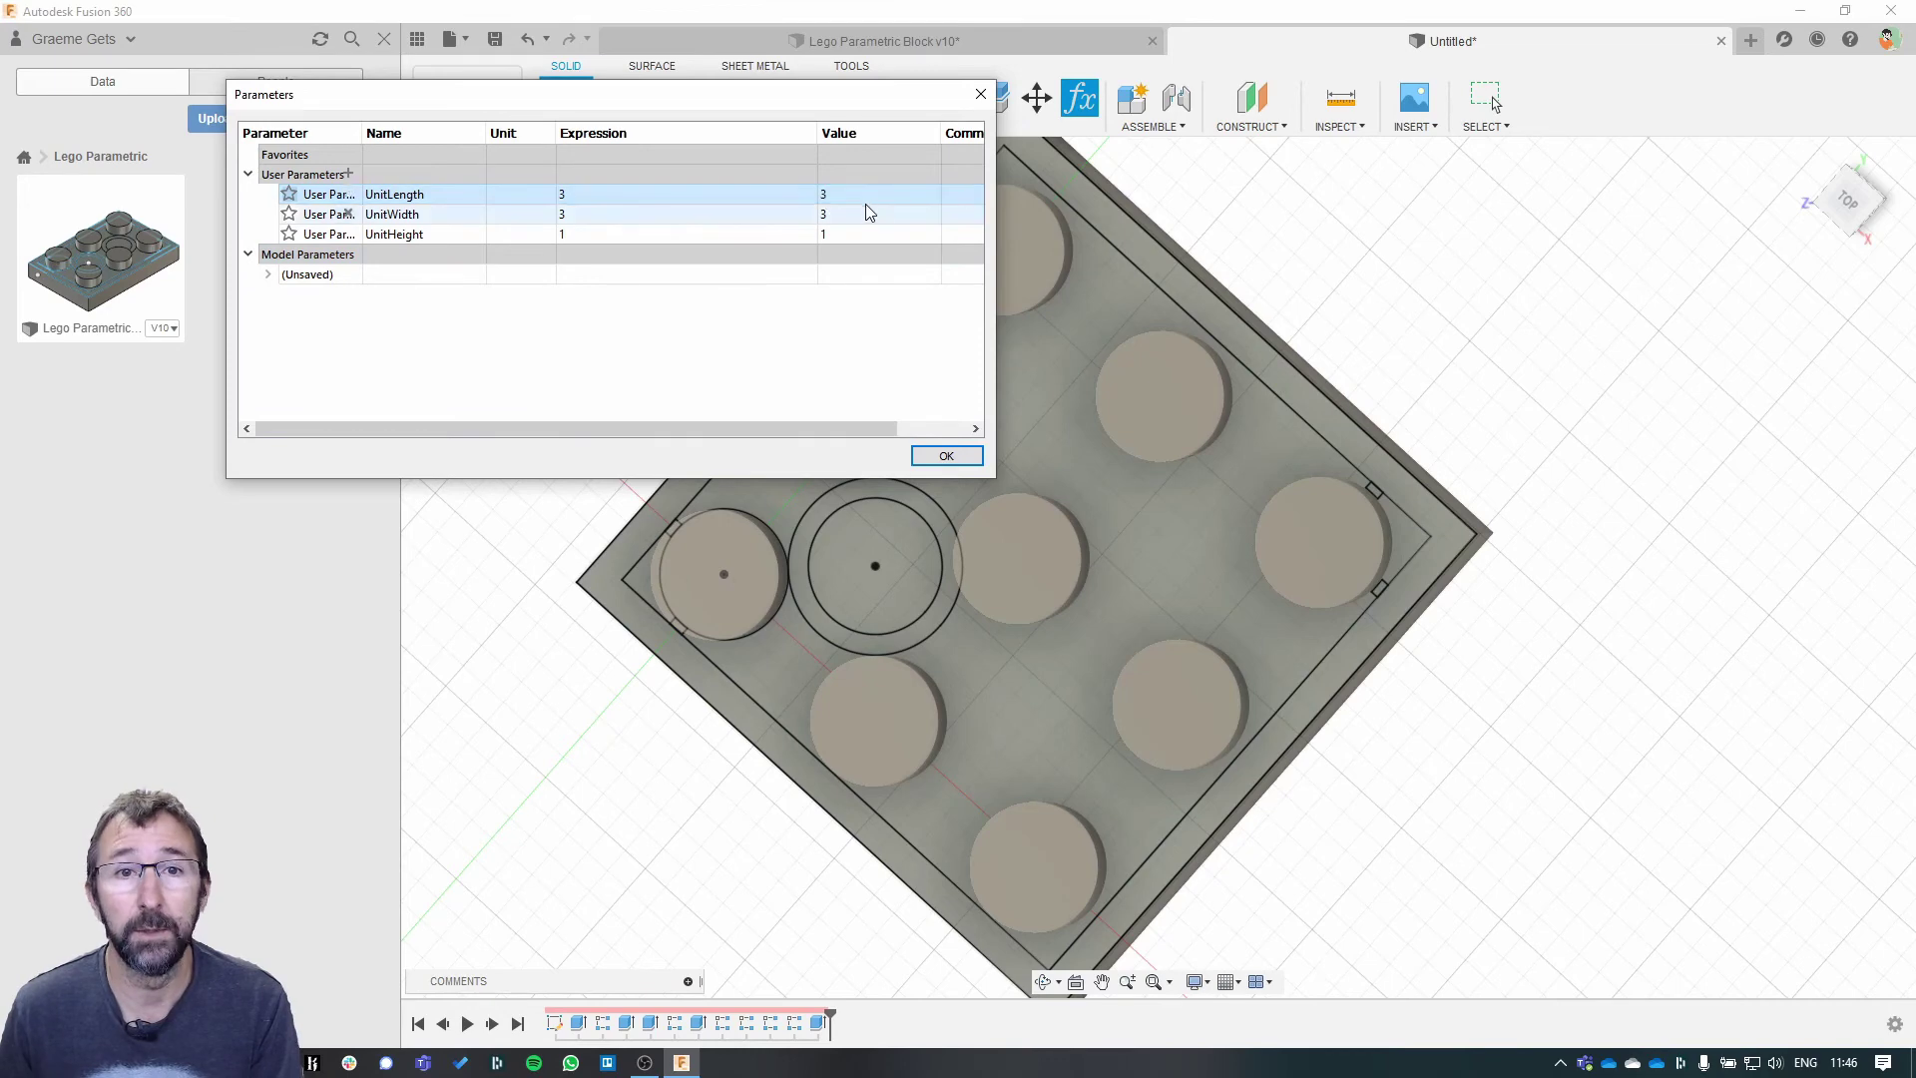
click(644, 193)
text(2)
click(612, 214)
text(2)
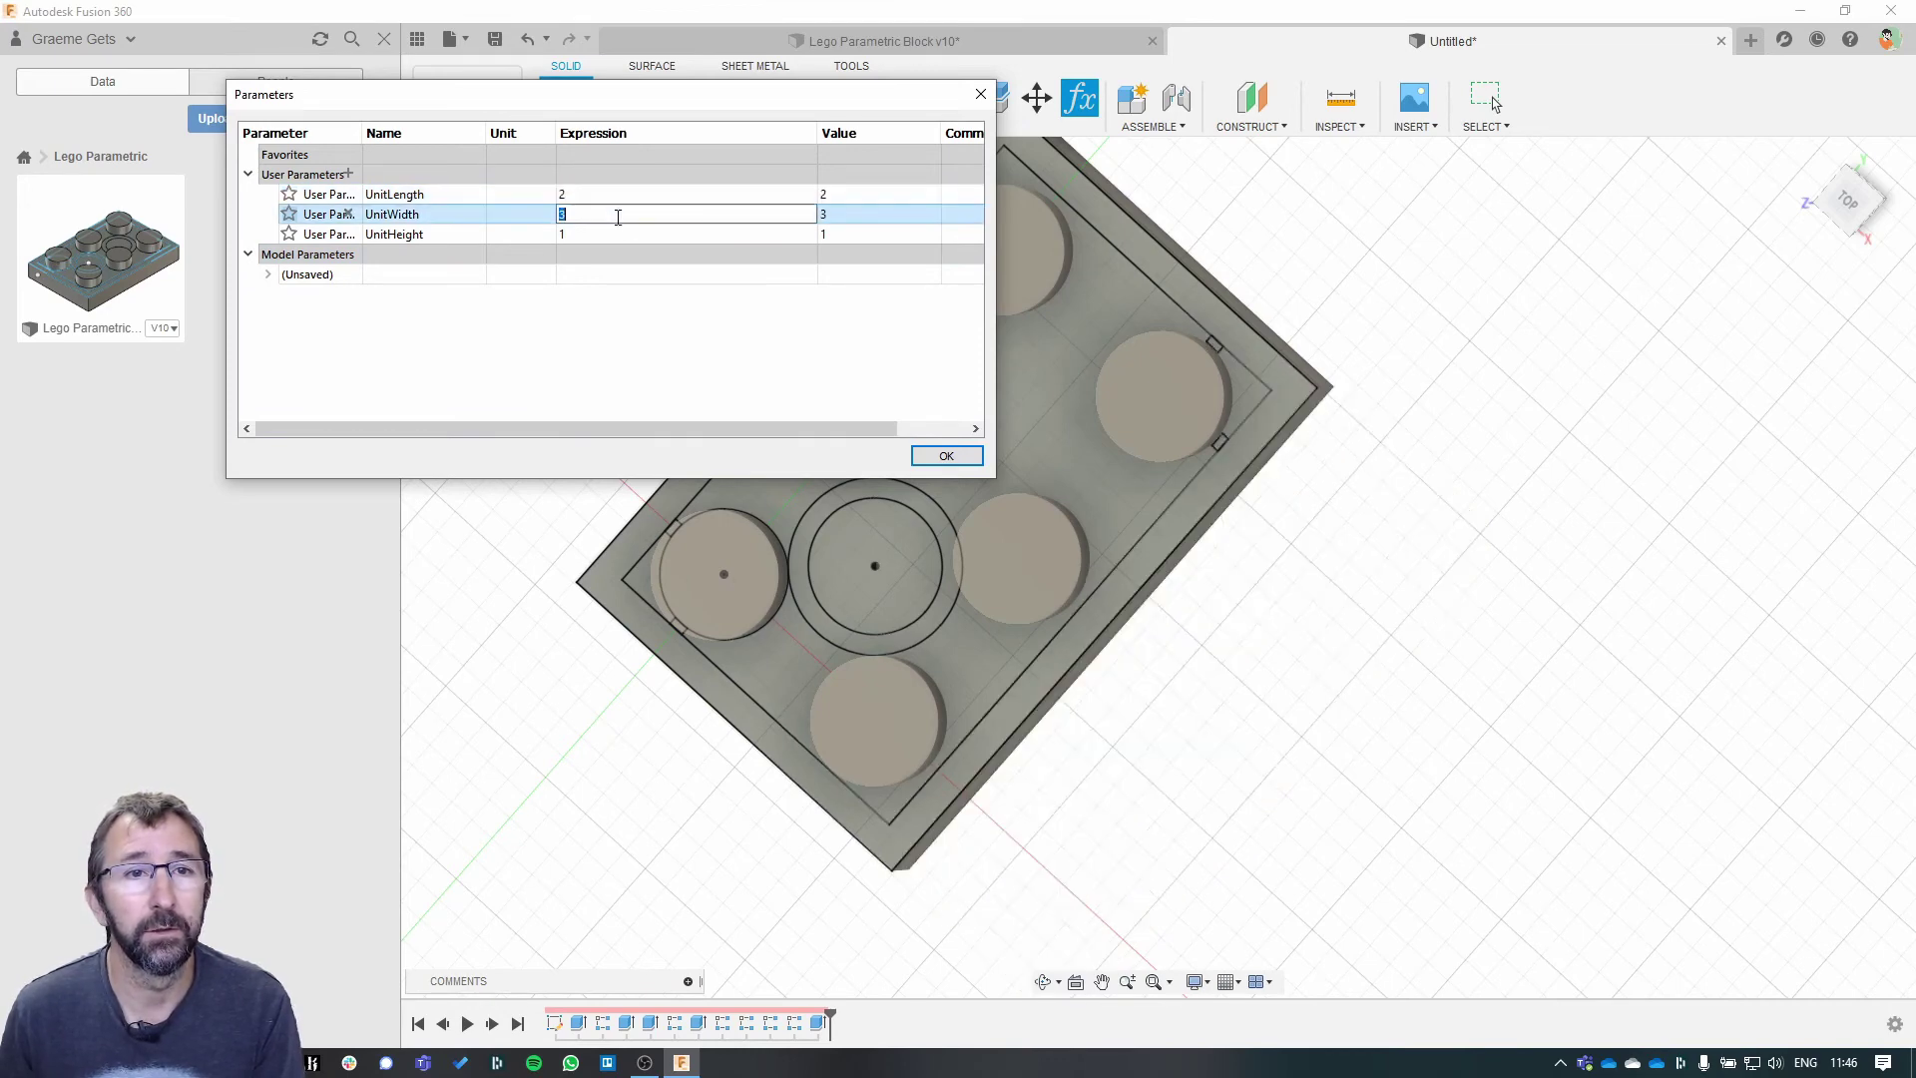
- Test the brick's height by setting the user parameter UnitHeight to 2 and then to 3
click(620, 236)
shift+middle_drag(1211, 479, 1463, 337)
drag(1463, 337, 1633, 283)
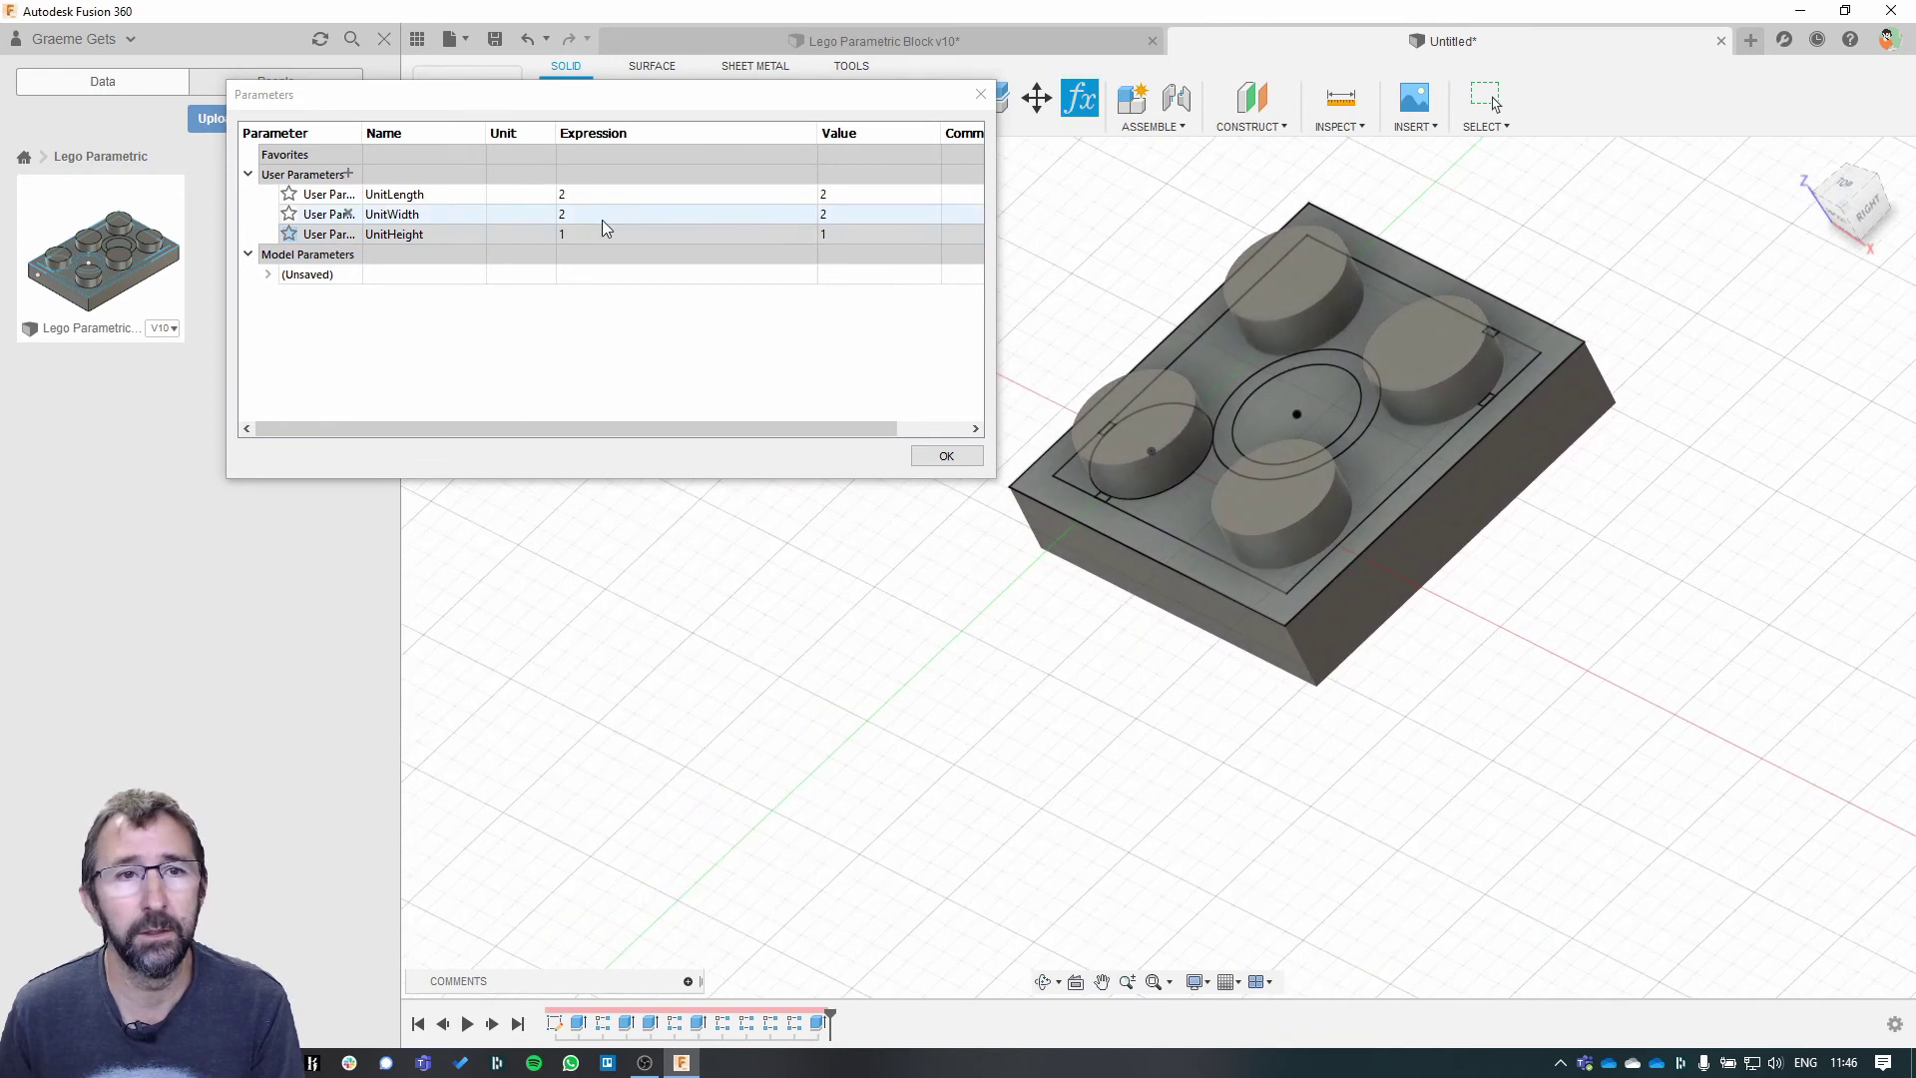
click(585, 231)
text(2)
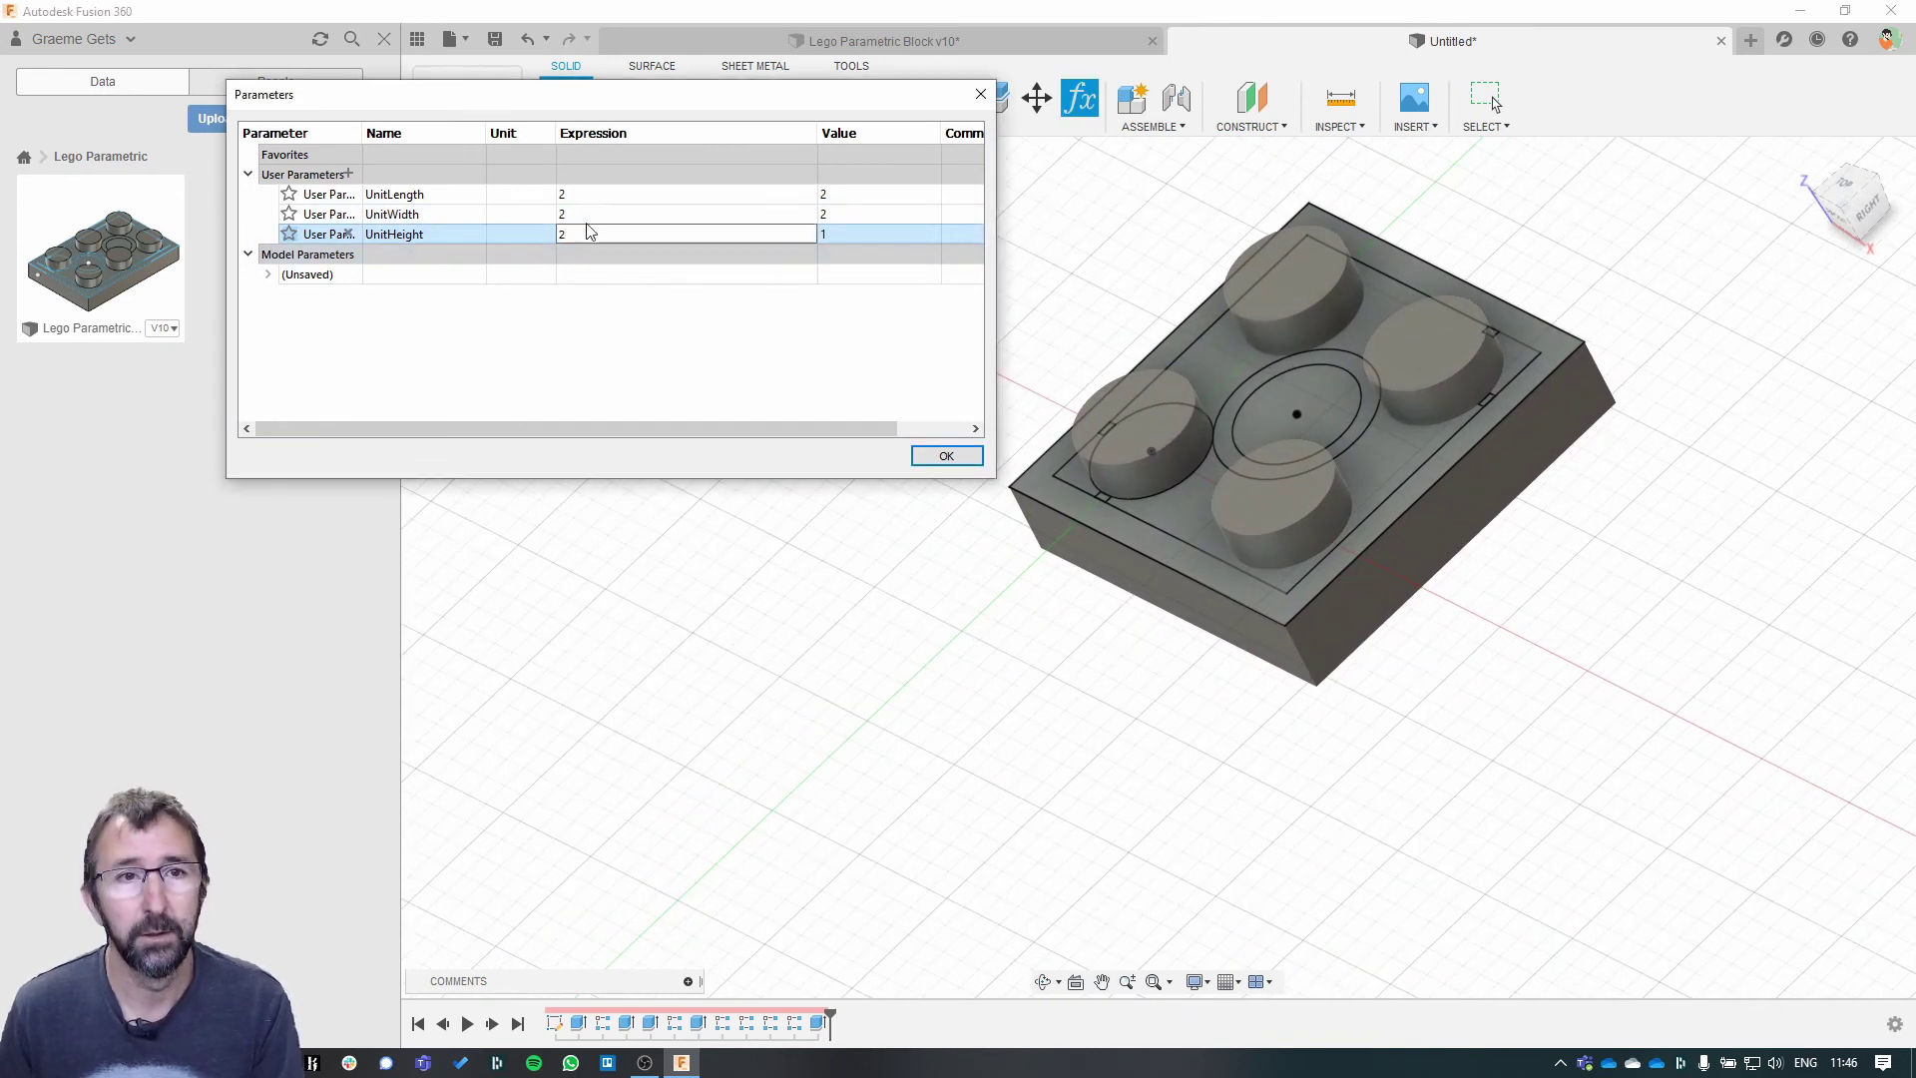
key(Return)
click(562, 231)
text(3)
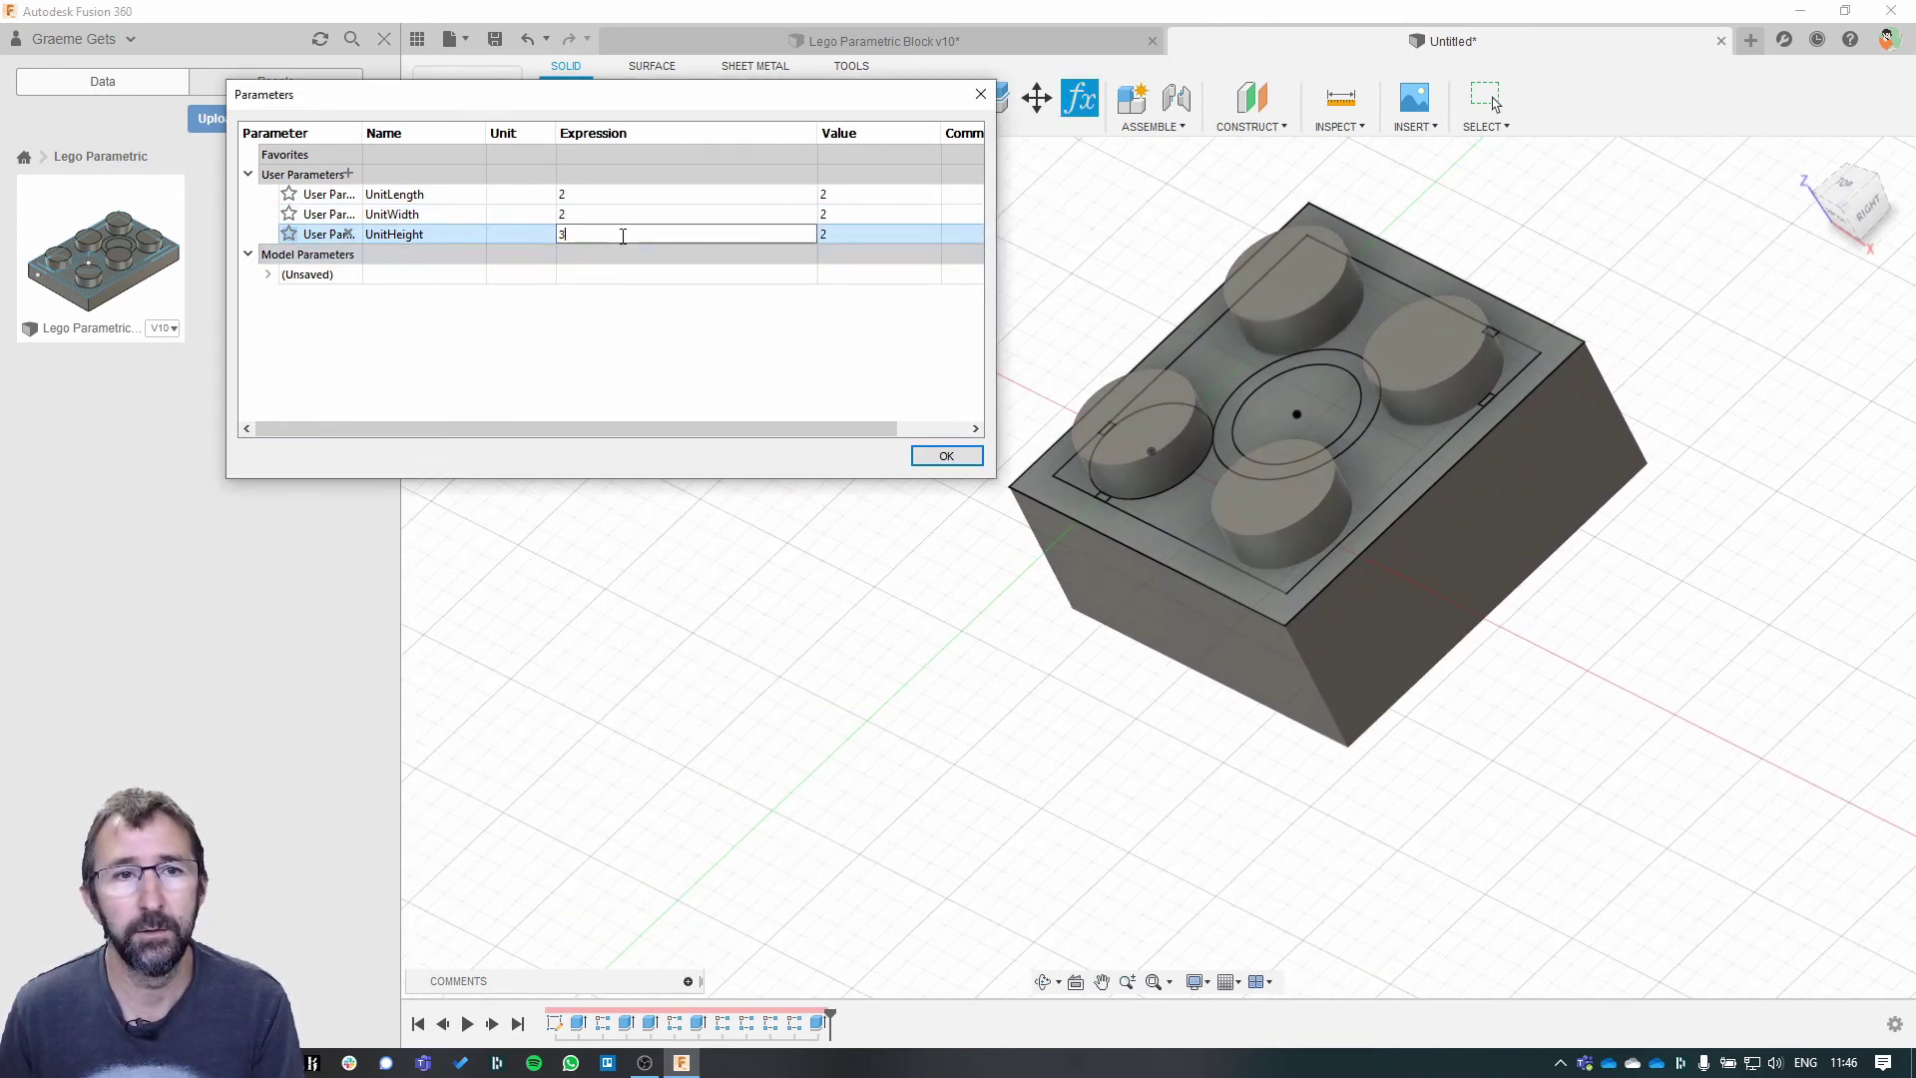
key(Return)
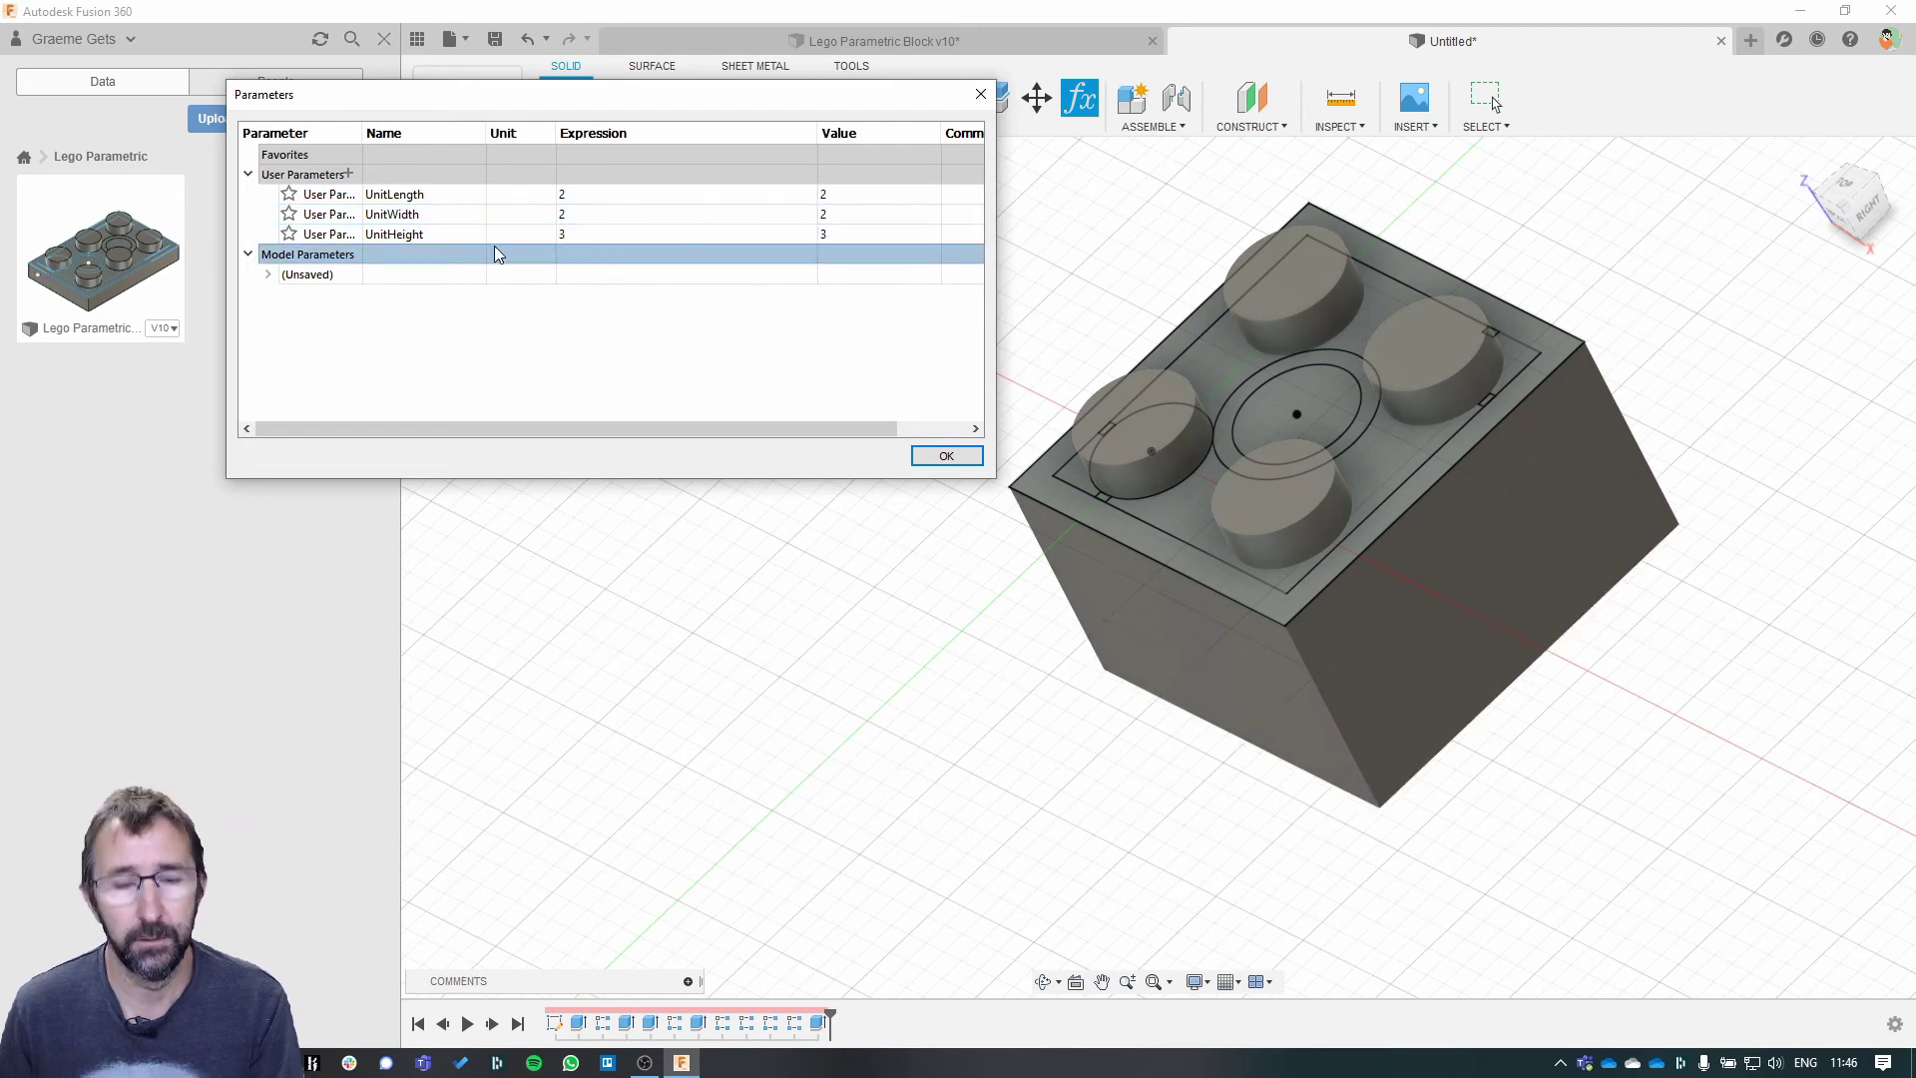
- Set the user parameter UnitHeight to 73 and inspect the full length of the resulting column
click(588, 232)
text(73)
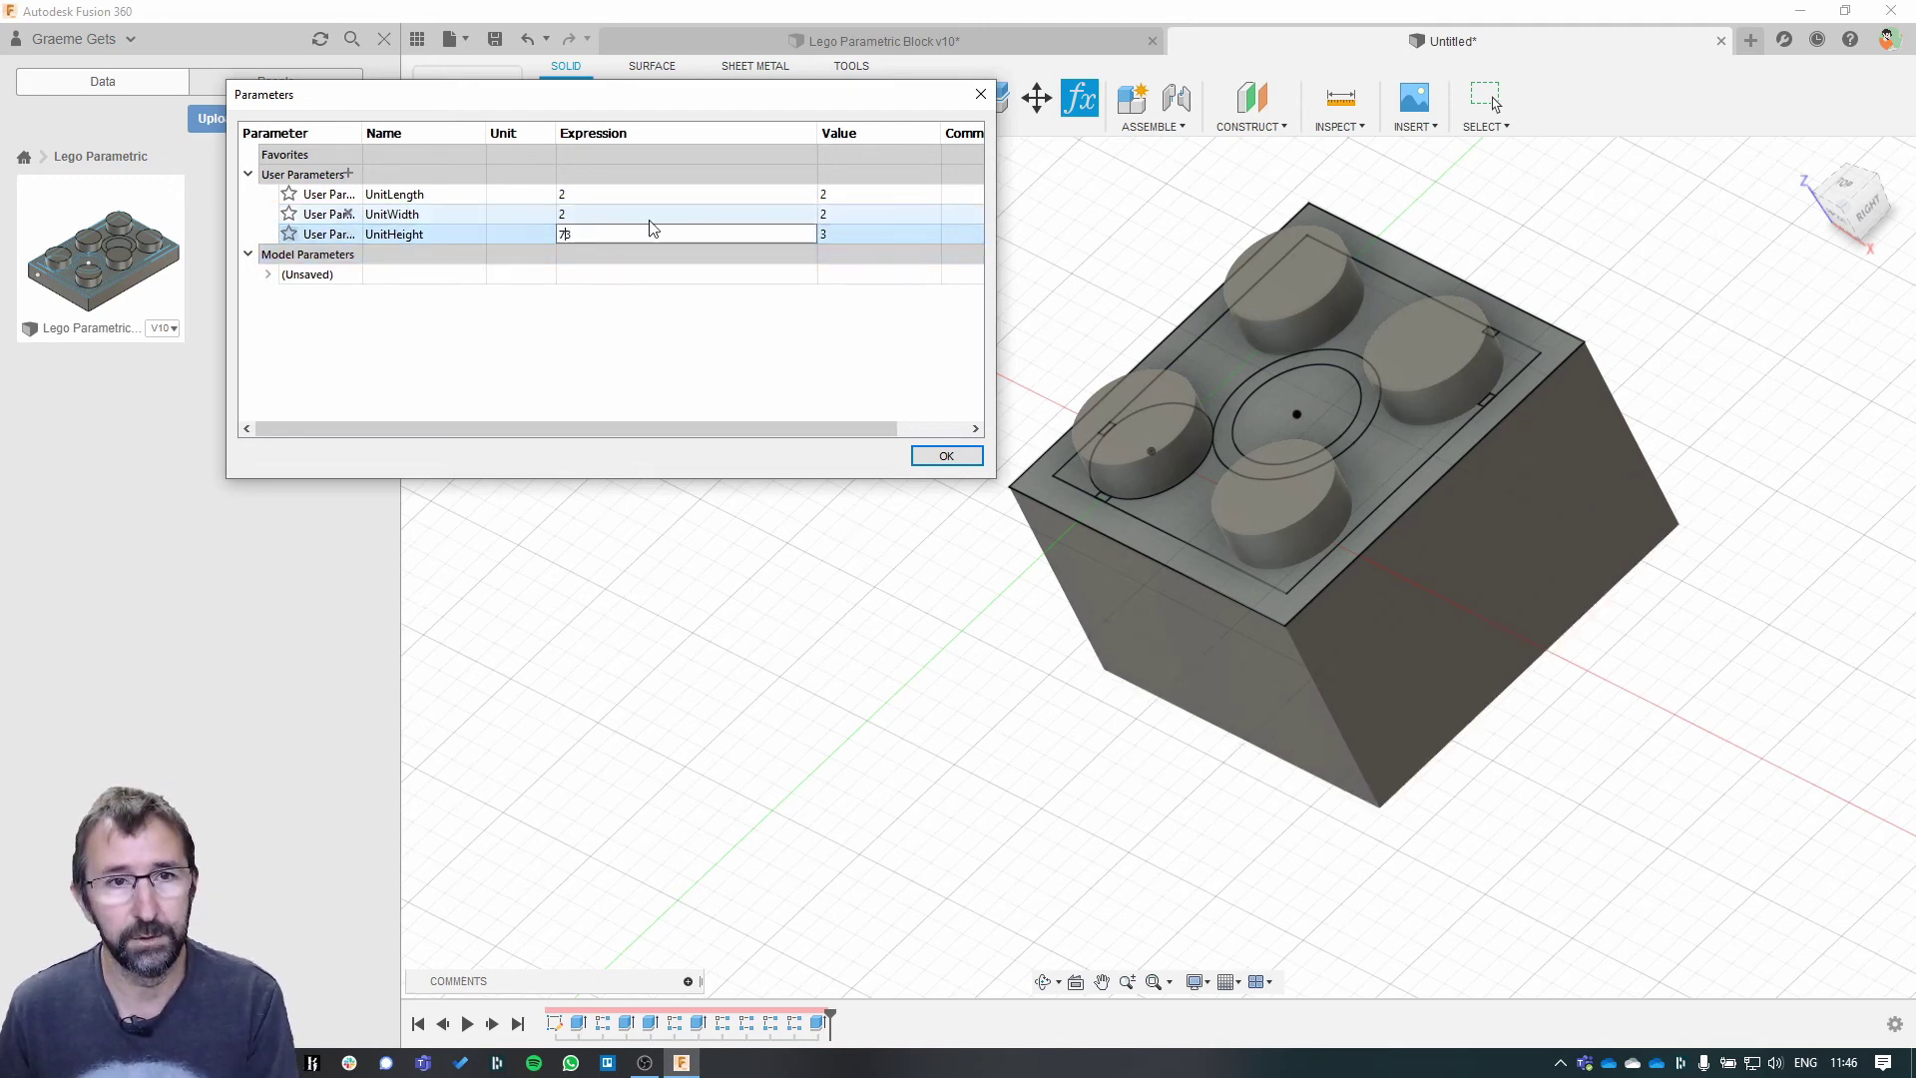
key(Return)
middle_drag(878, 878, 1210, 330)
scroll(1277, 436, up, 2)
scroll(1228, 409, down, 4)
scroll(1227, 409, down, 6)
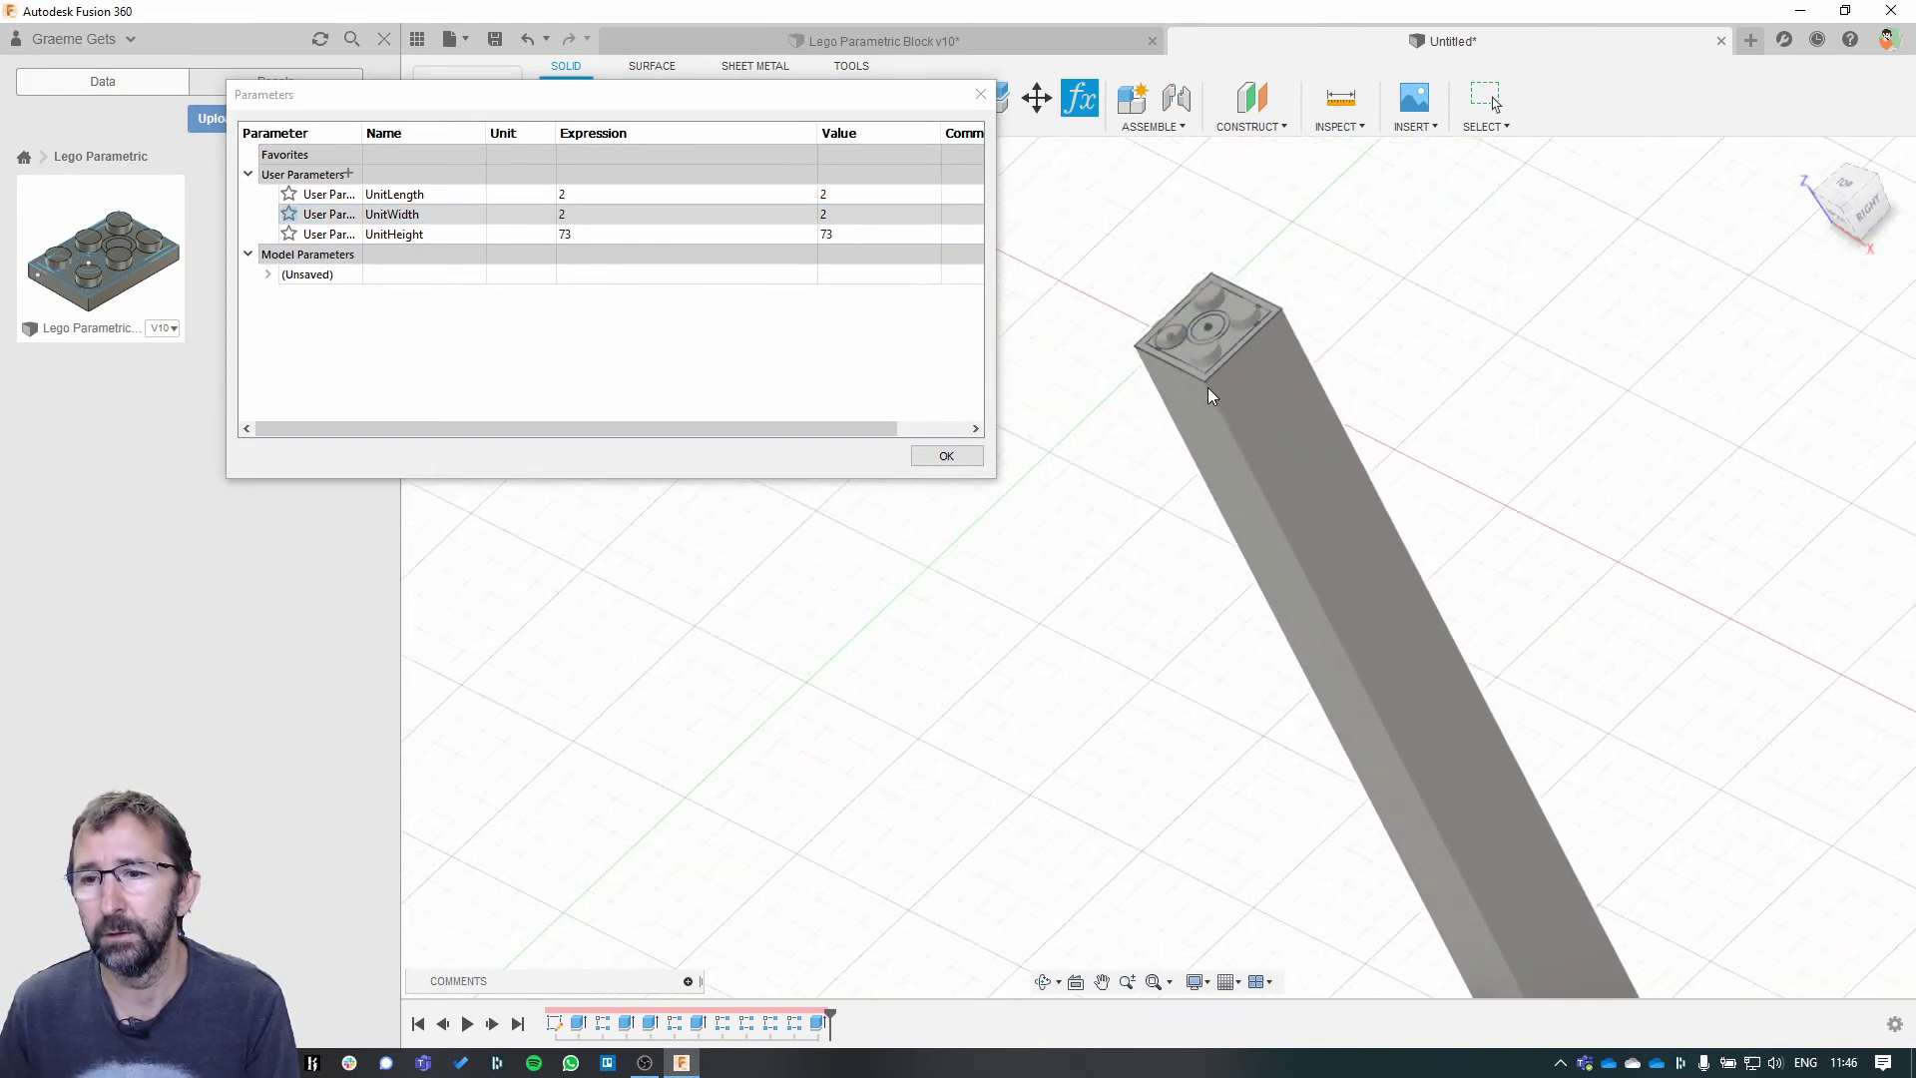
middle_drag(1387, 712, 1311, 529)
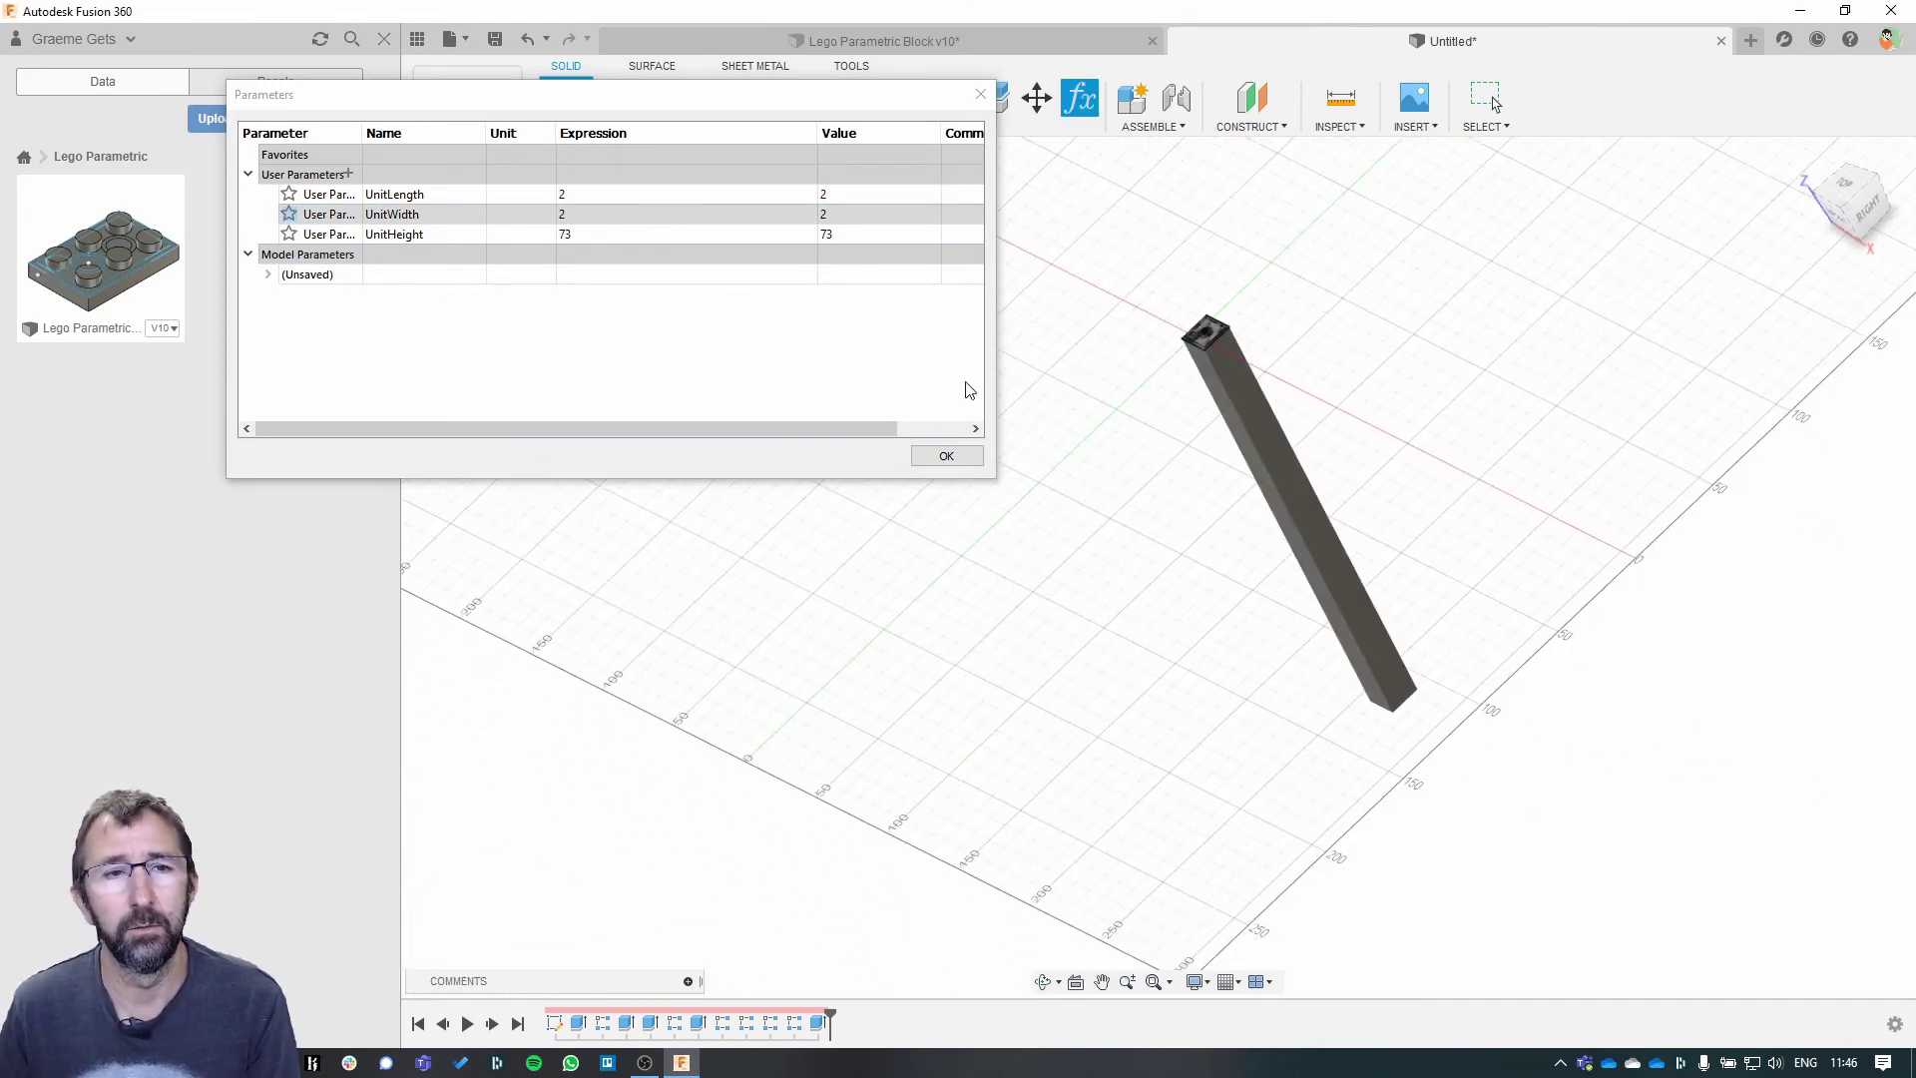
- Set the user parameter UnitHeight to 7 and inspect the brick's studs and walls
double_click(585, 232)
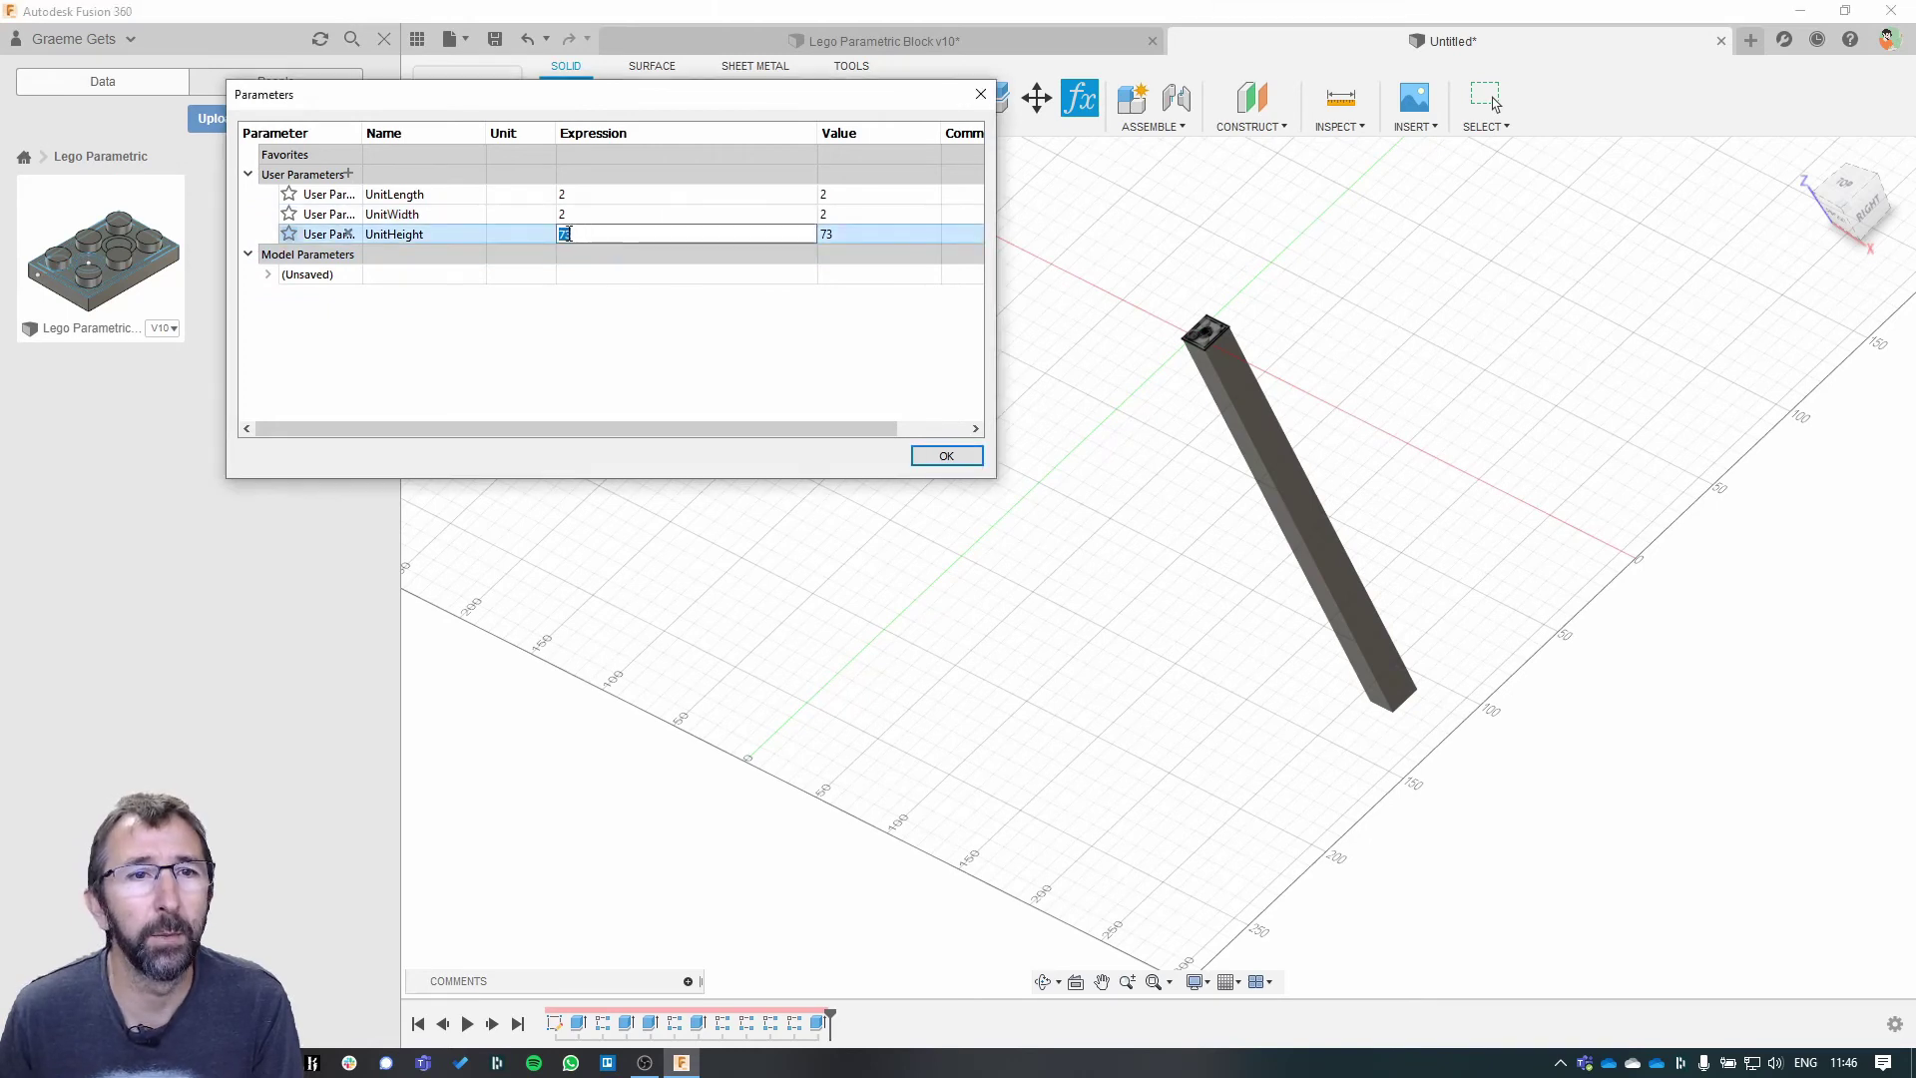
key(BackSpace)
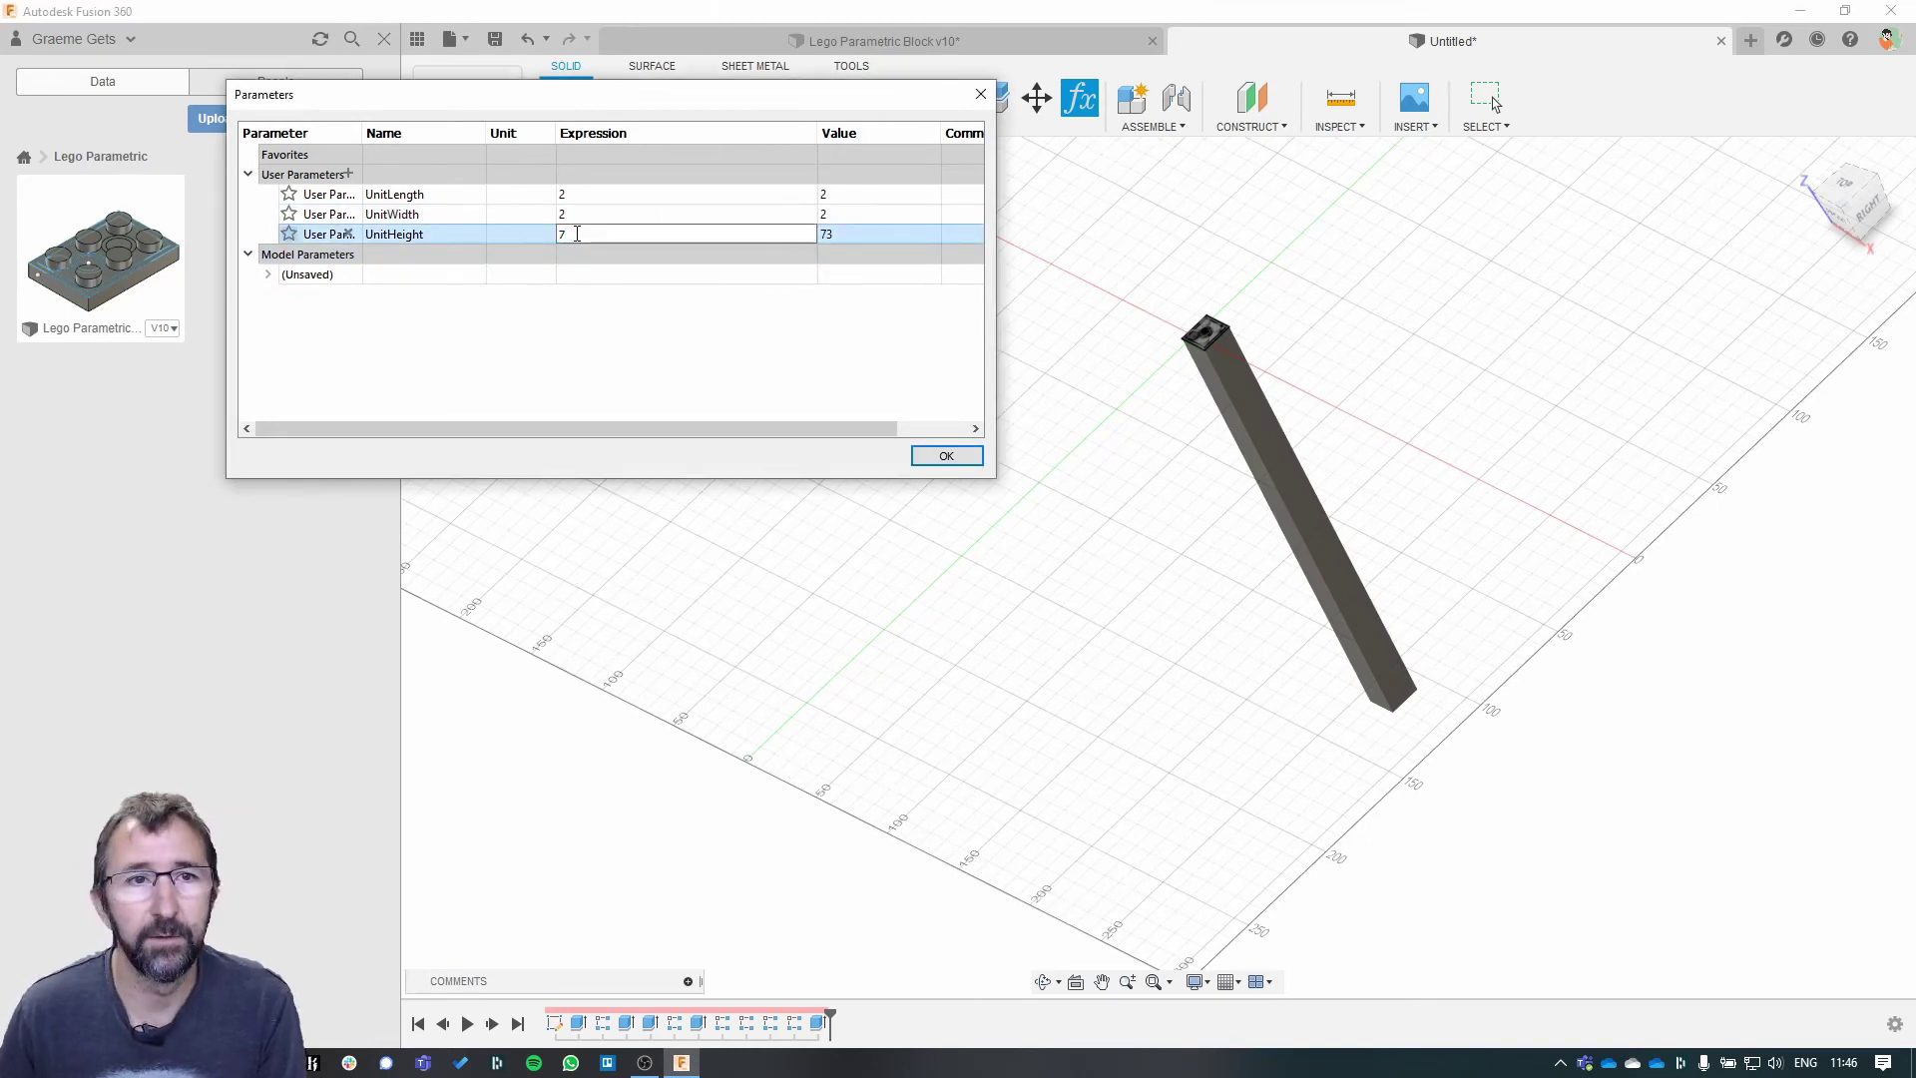
double_click(581, 215)
scroll(1165, 357, up, 10)
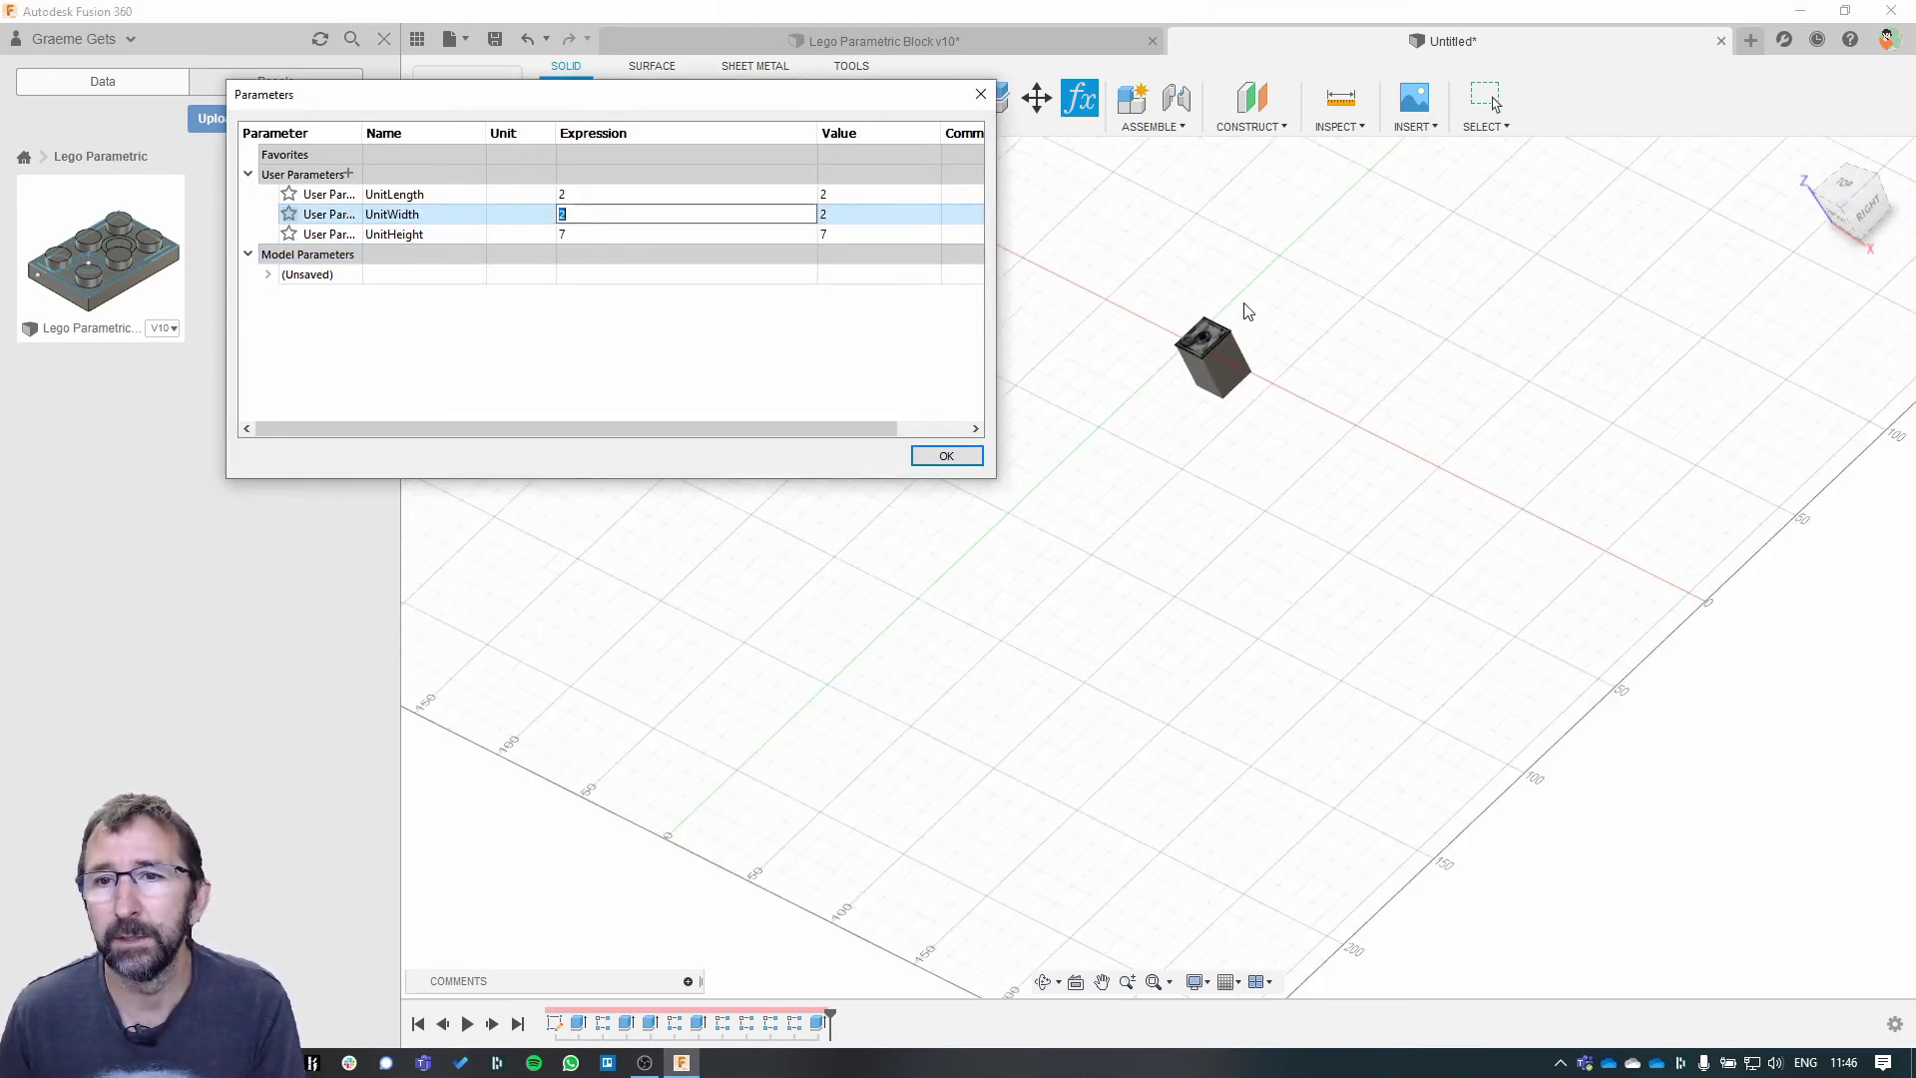
scroll(1297, 399, down, 6)
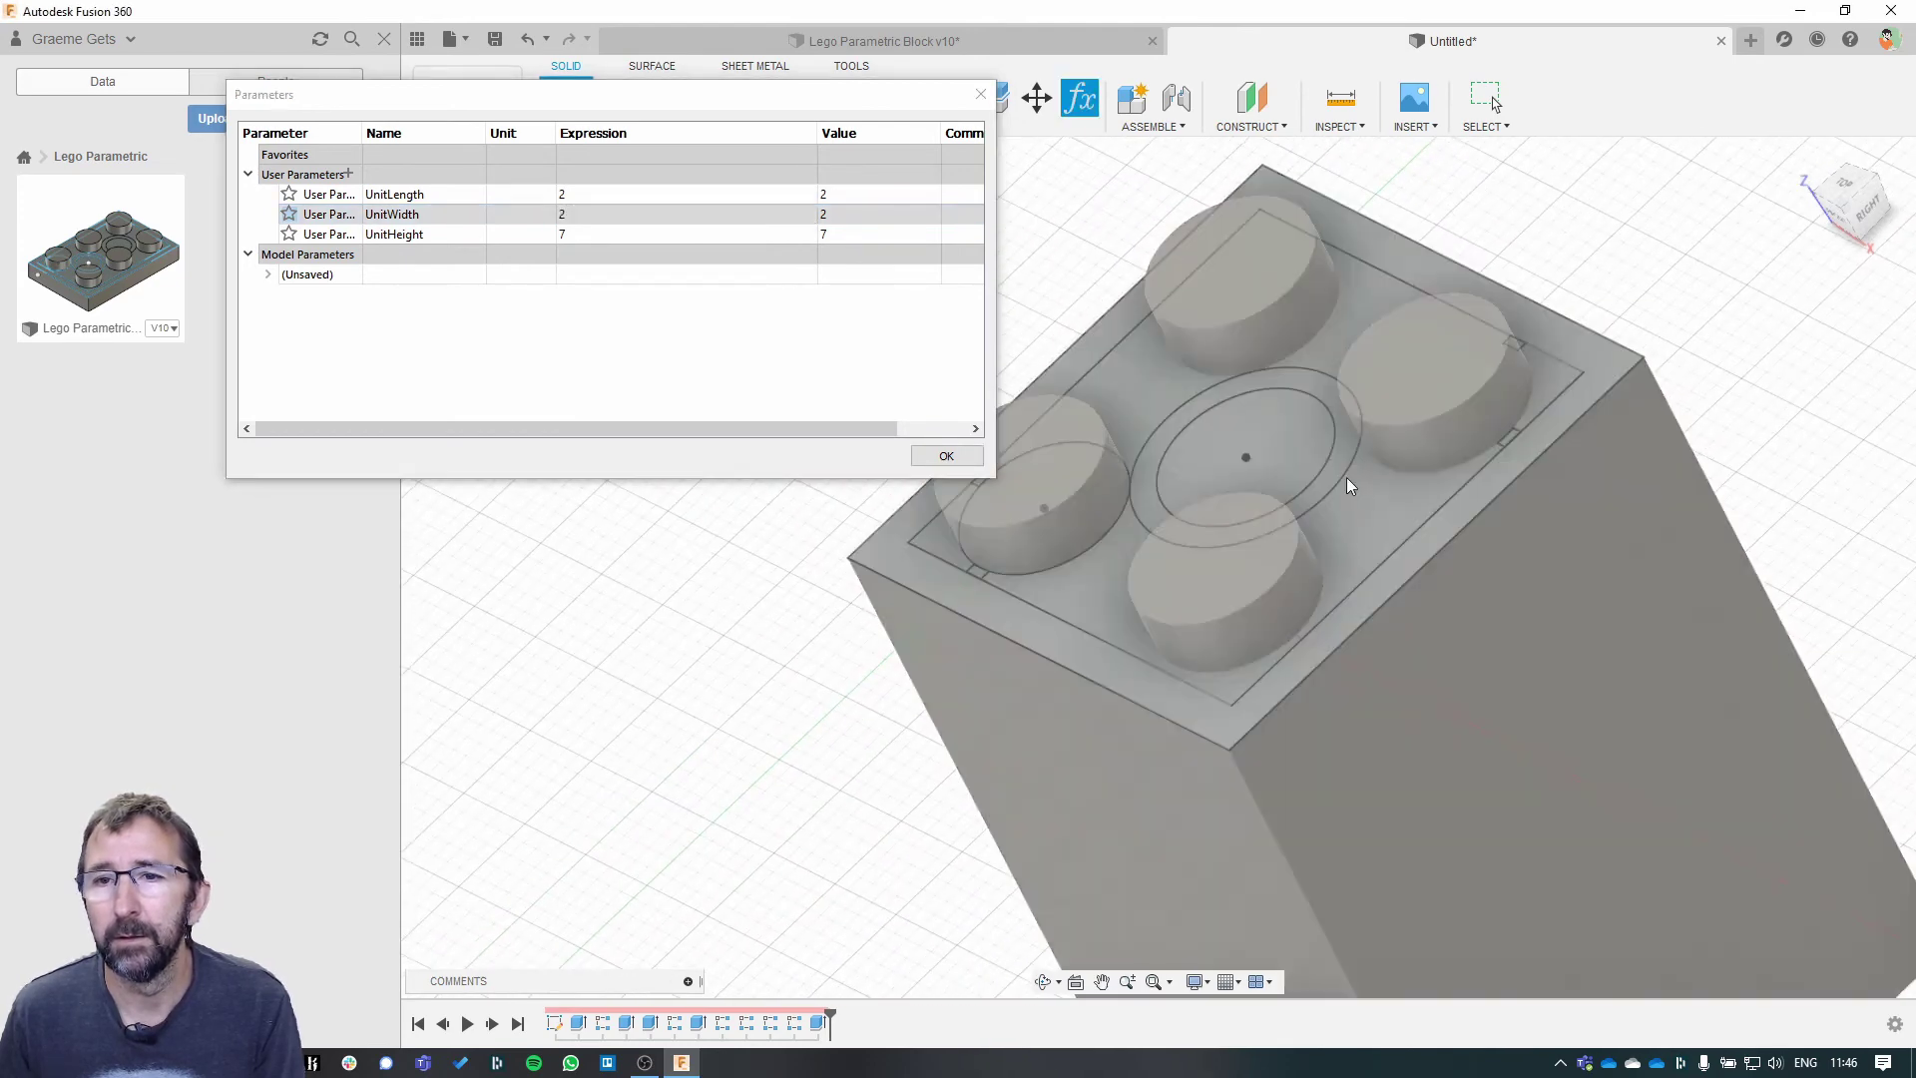
- Set the user parameter UnitHeight to 3 and accept the parameter changes
double_click(584, 237)
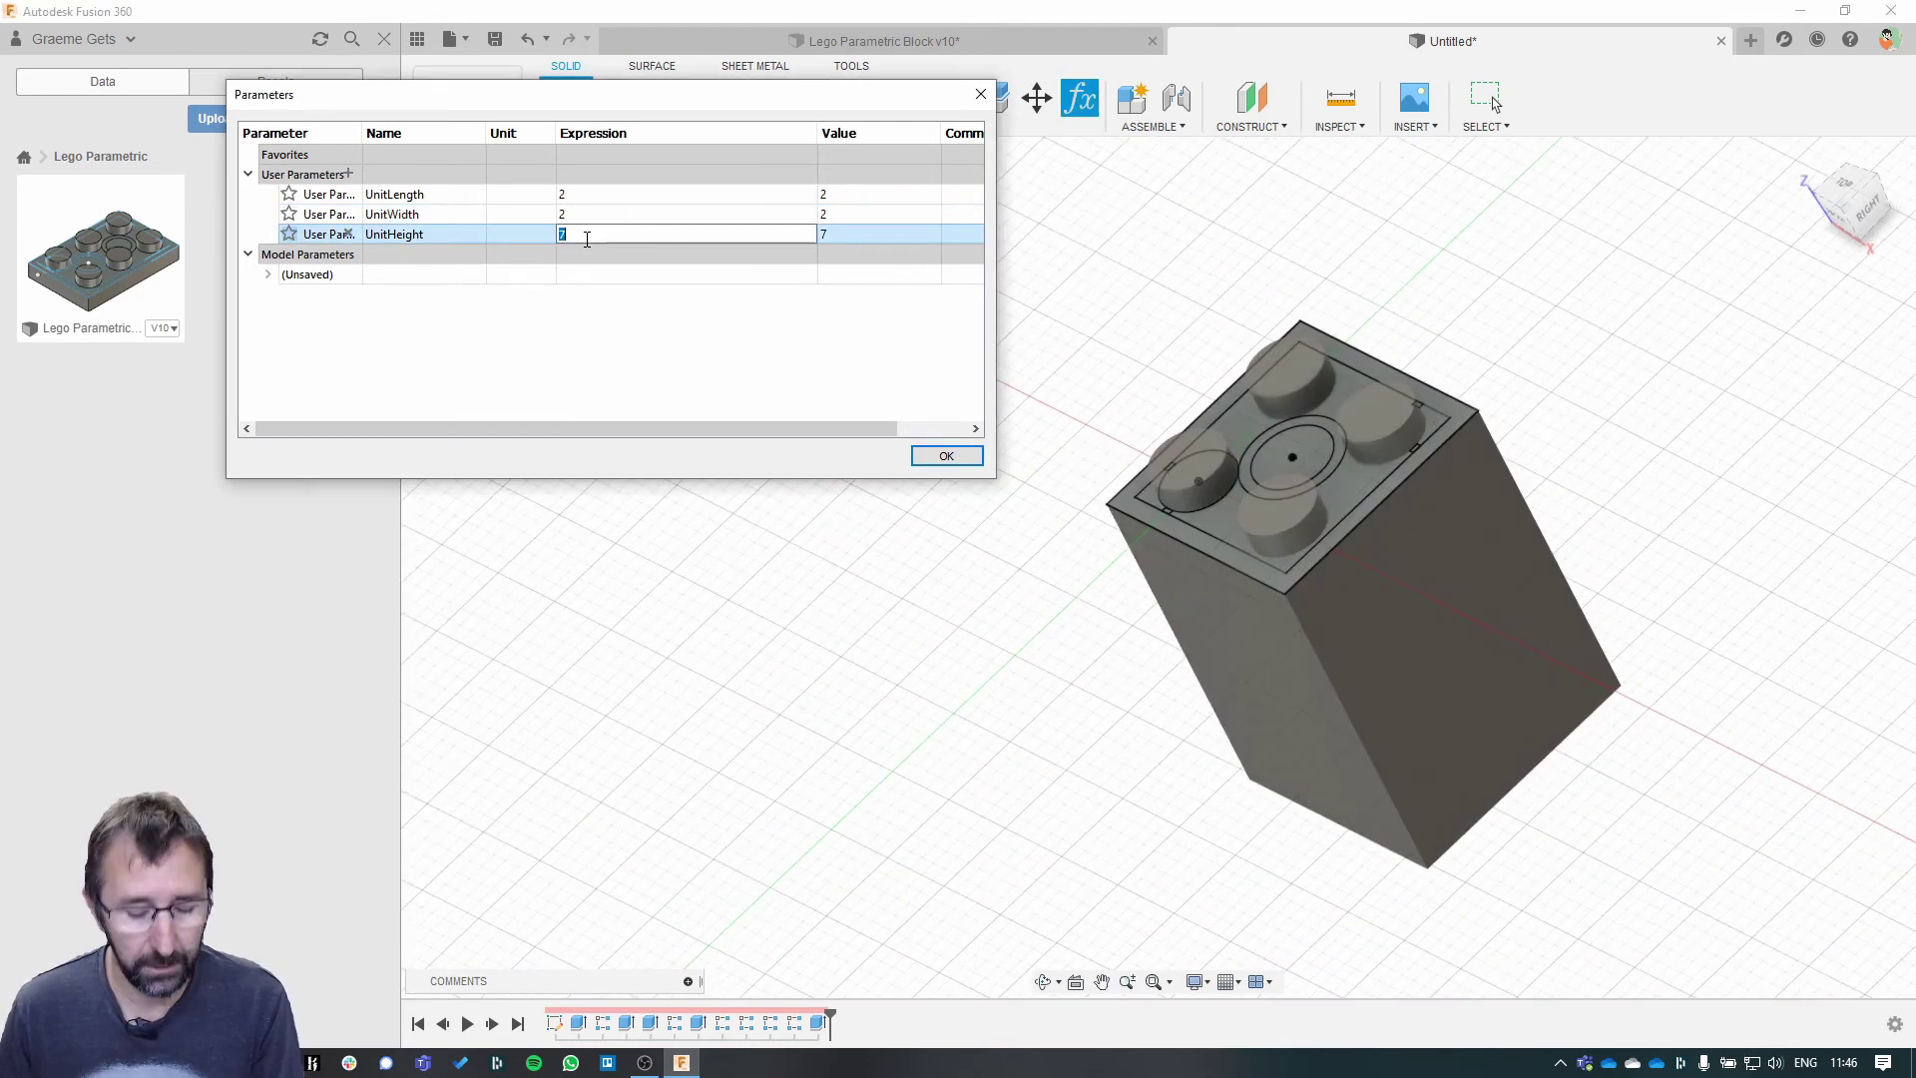
text(3)
double_click(582, 214)
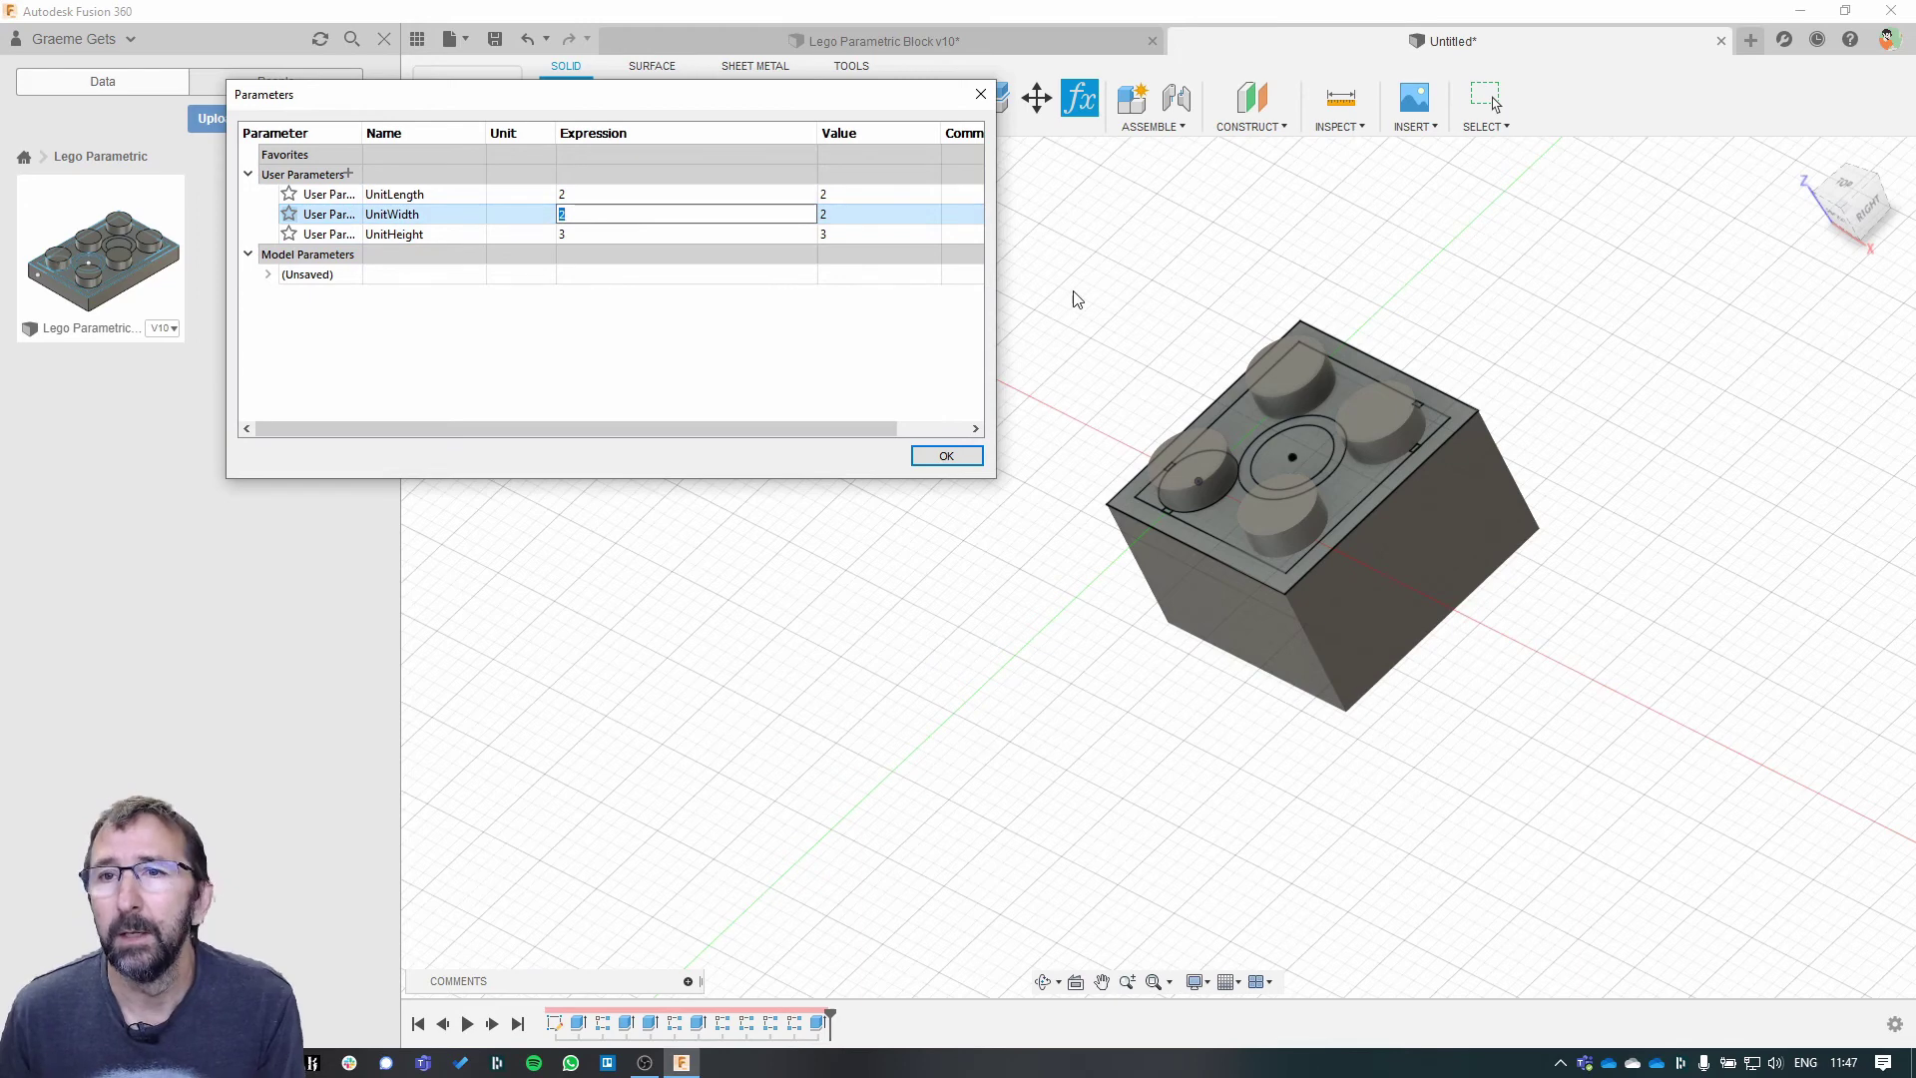
click(948, 456)
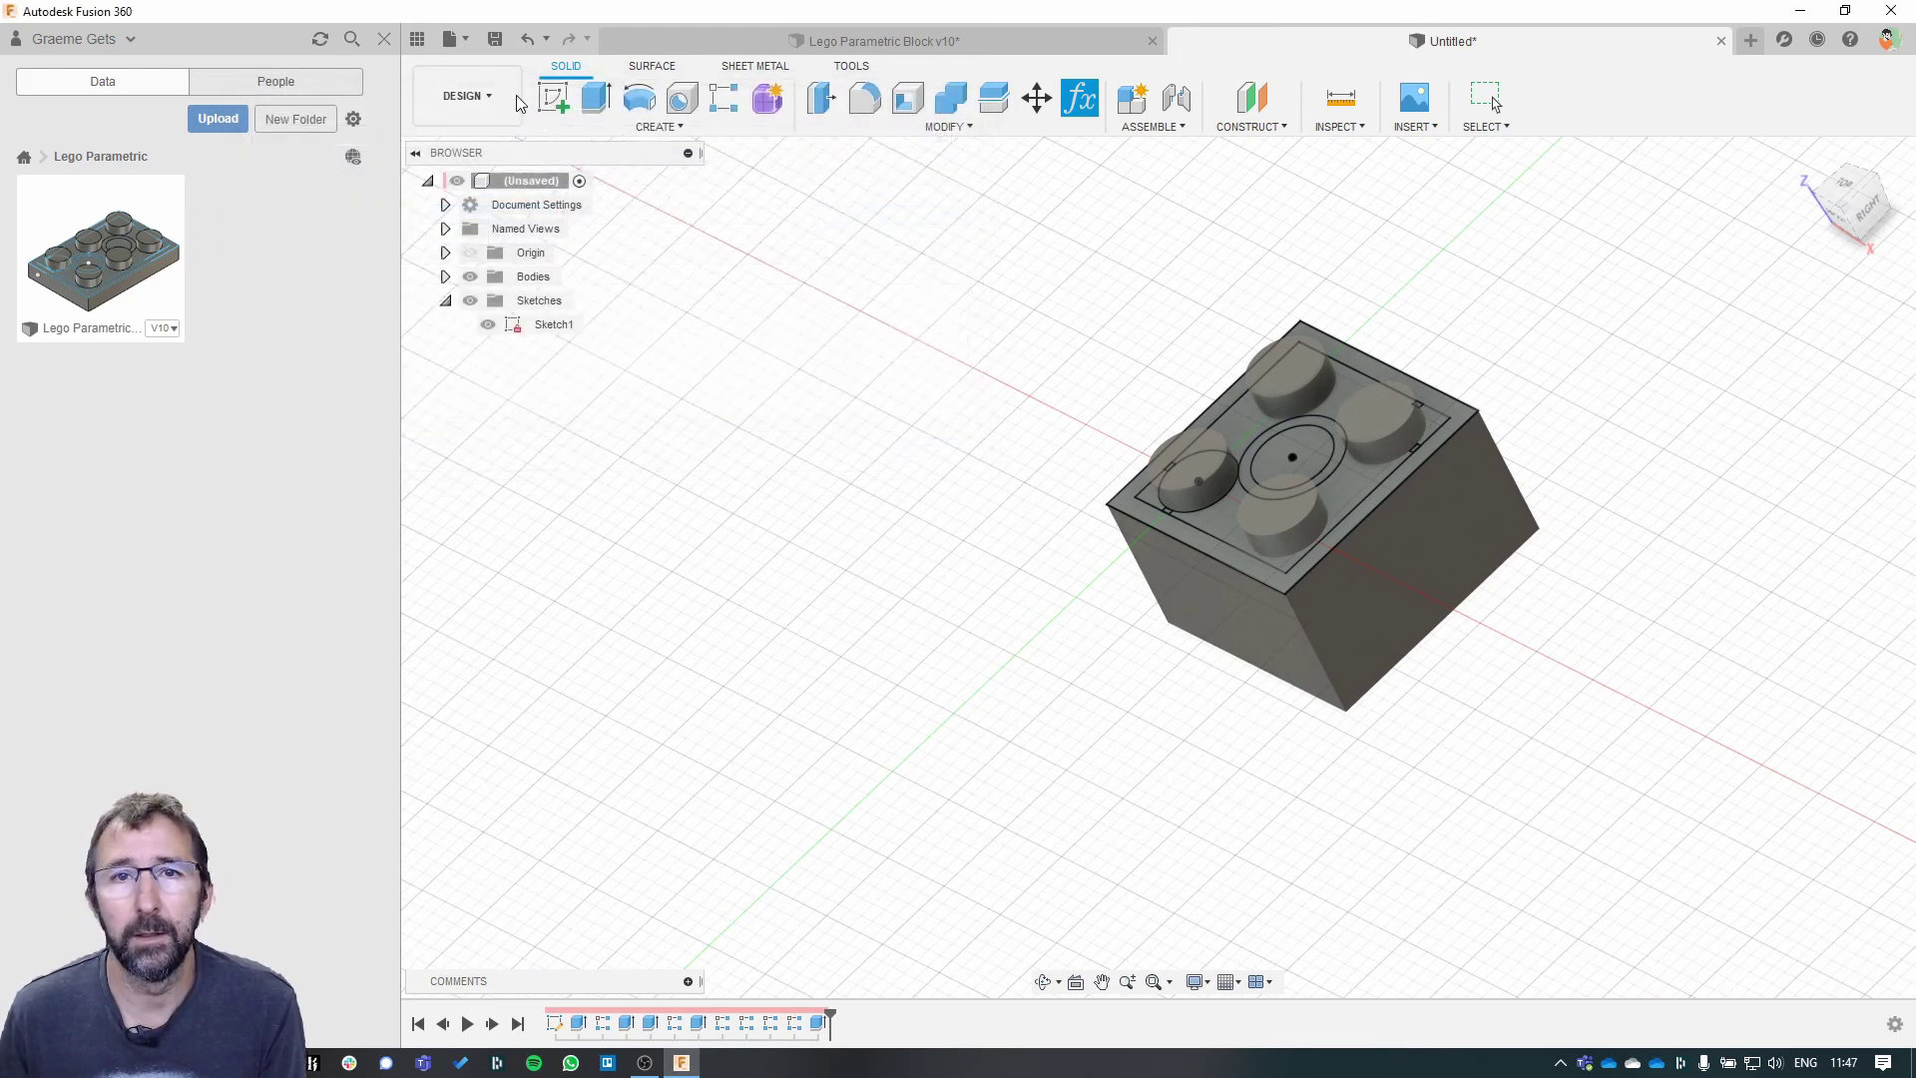
- Save the design as Demo Parametric Block in the Lego Parametric project
click(494, 41)
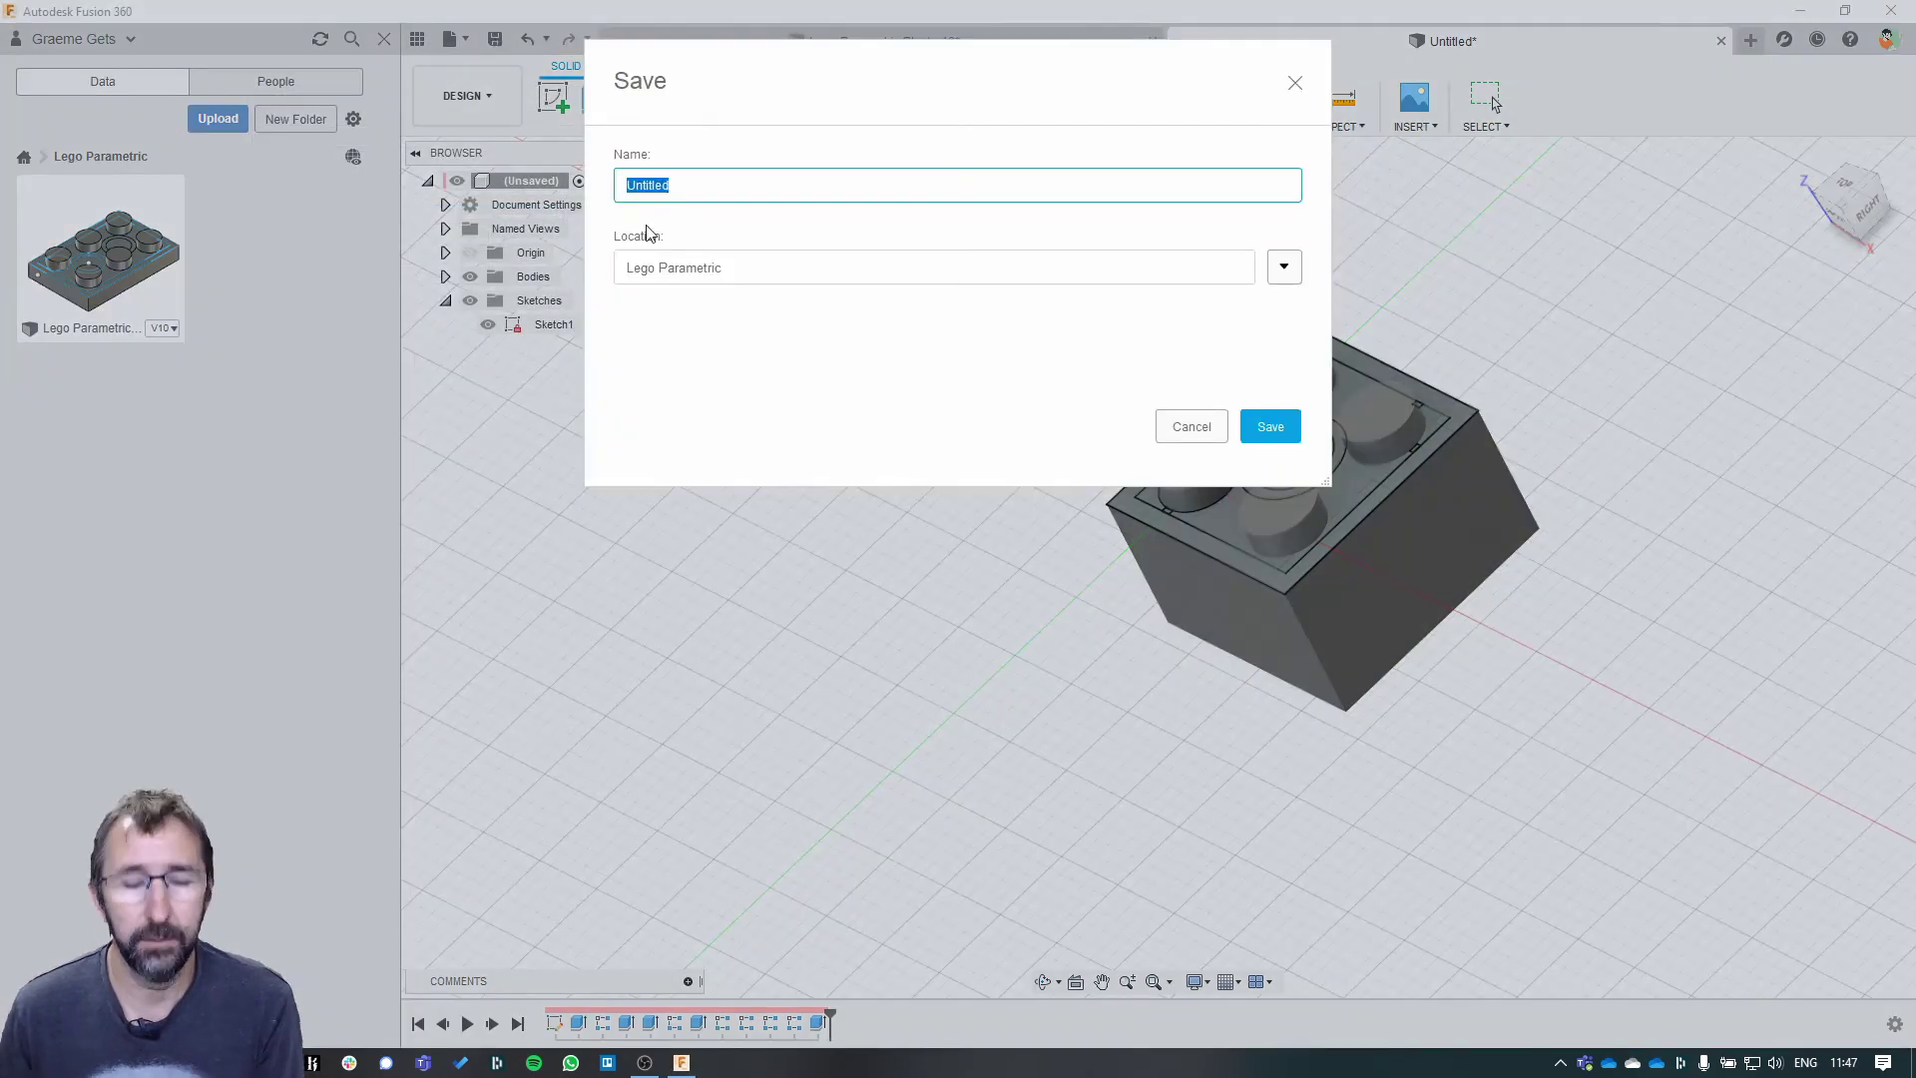
text(Demo Parametric Block)
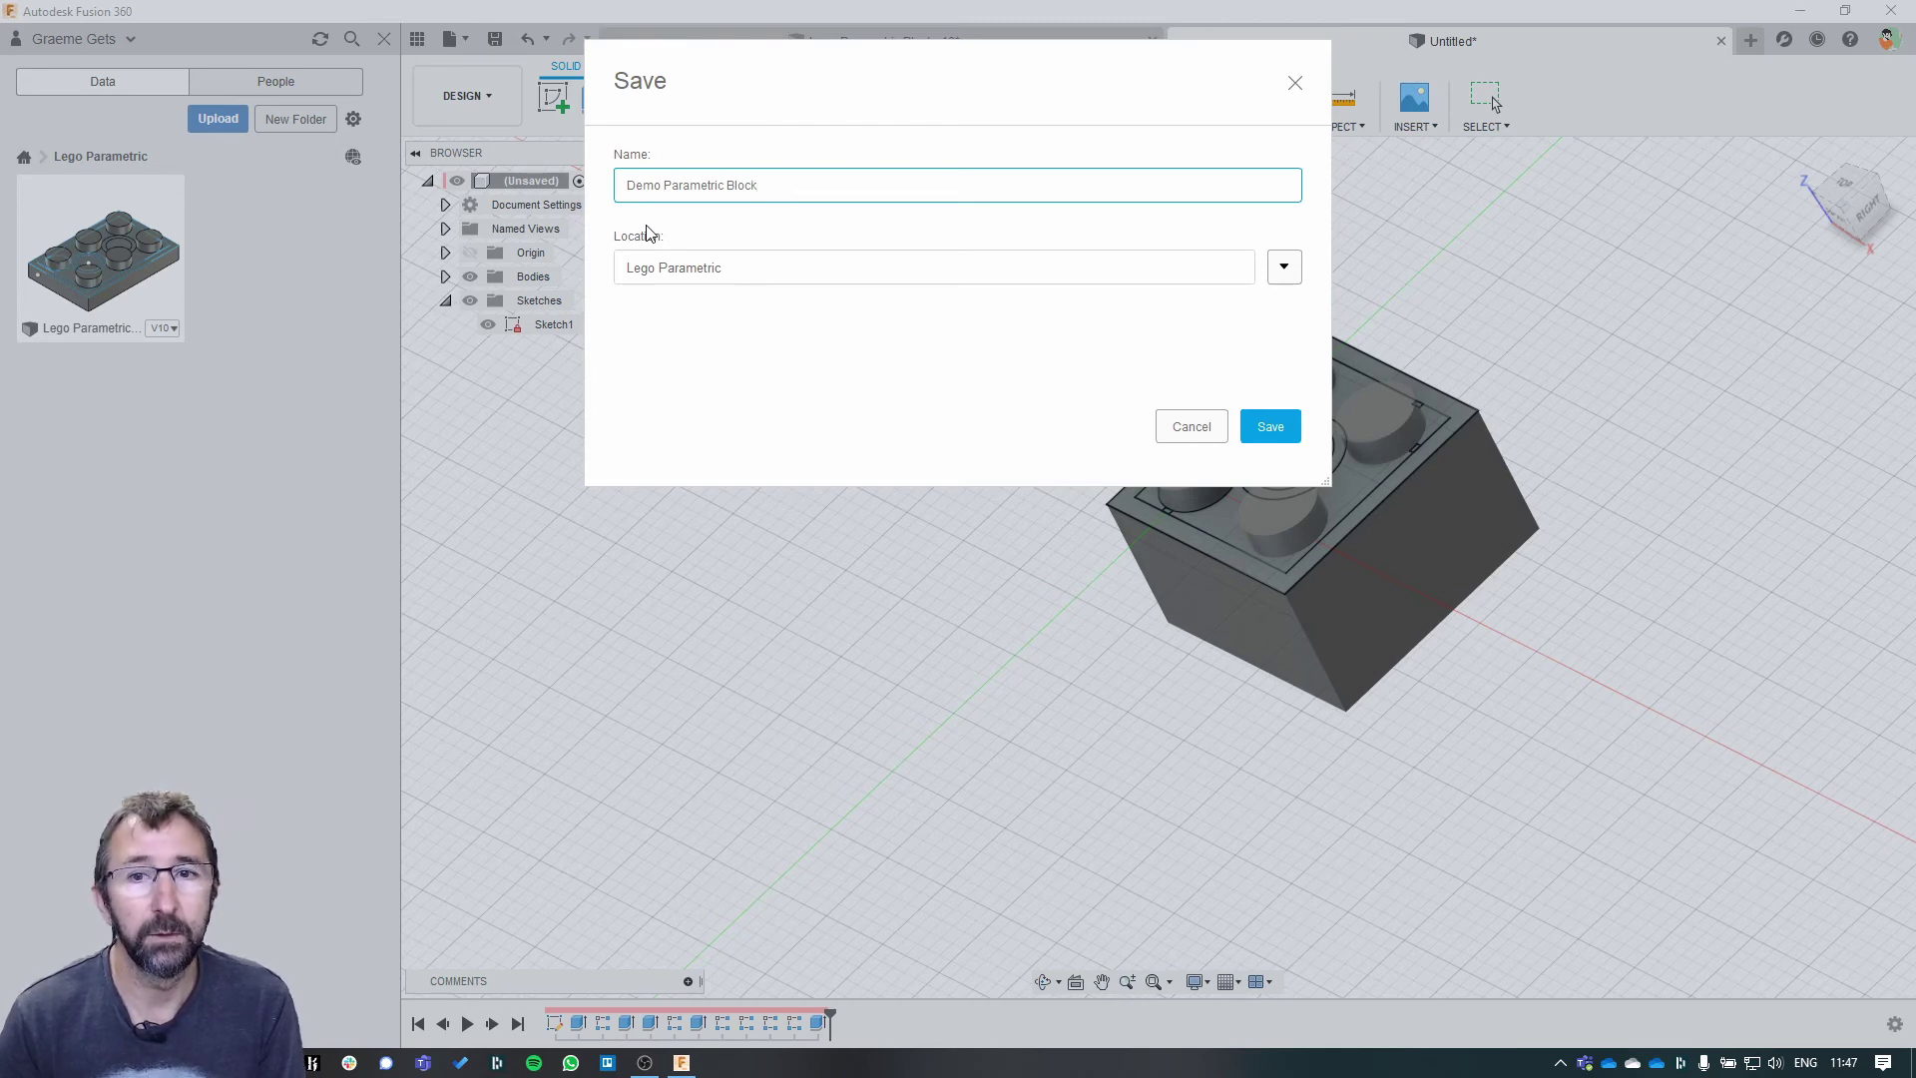
key(Return)
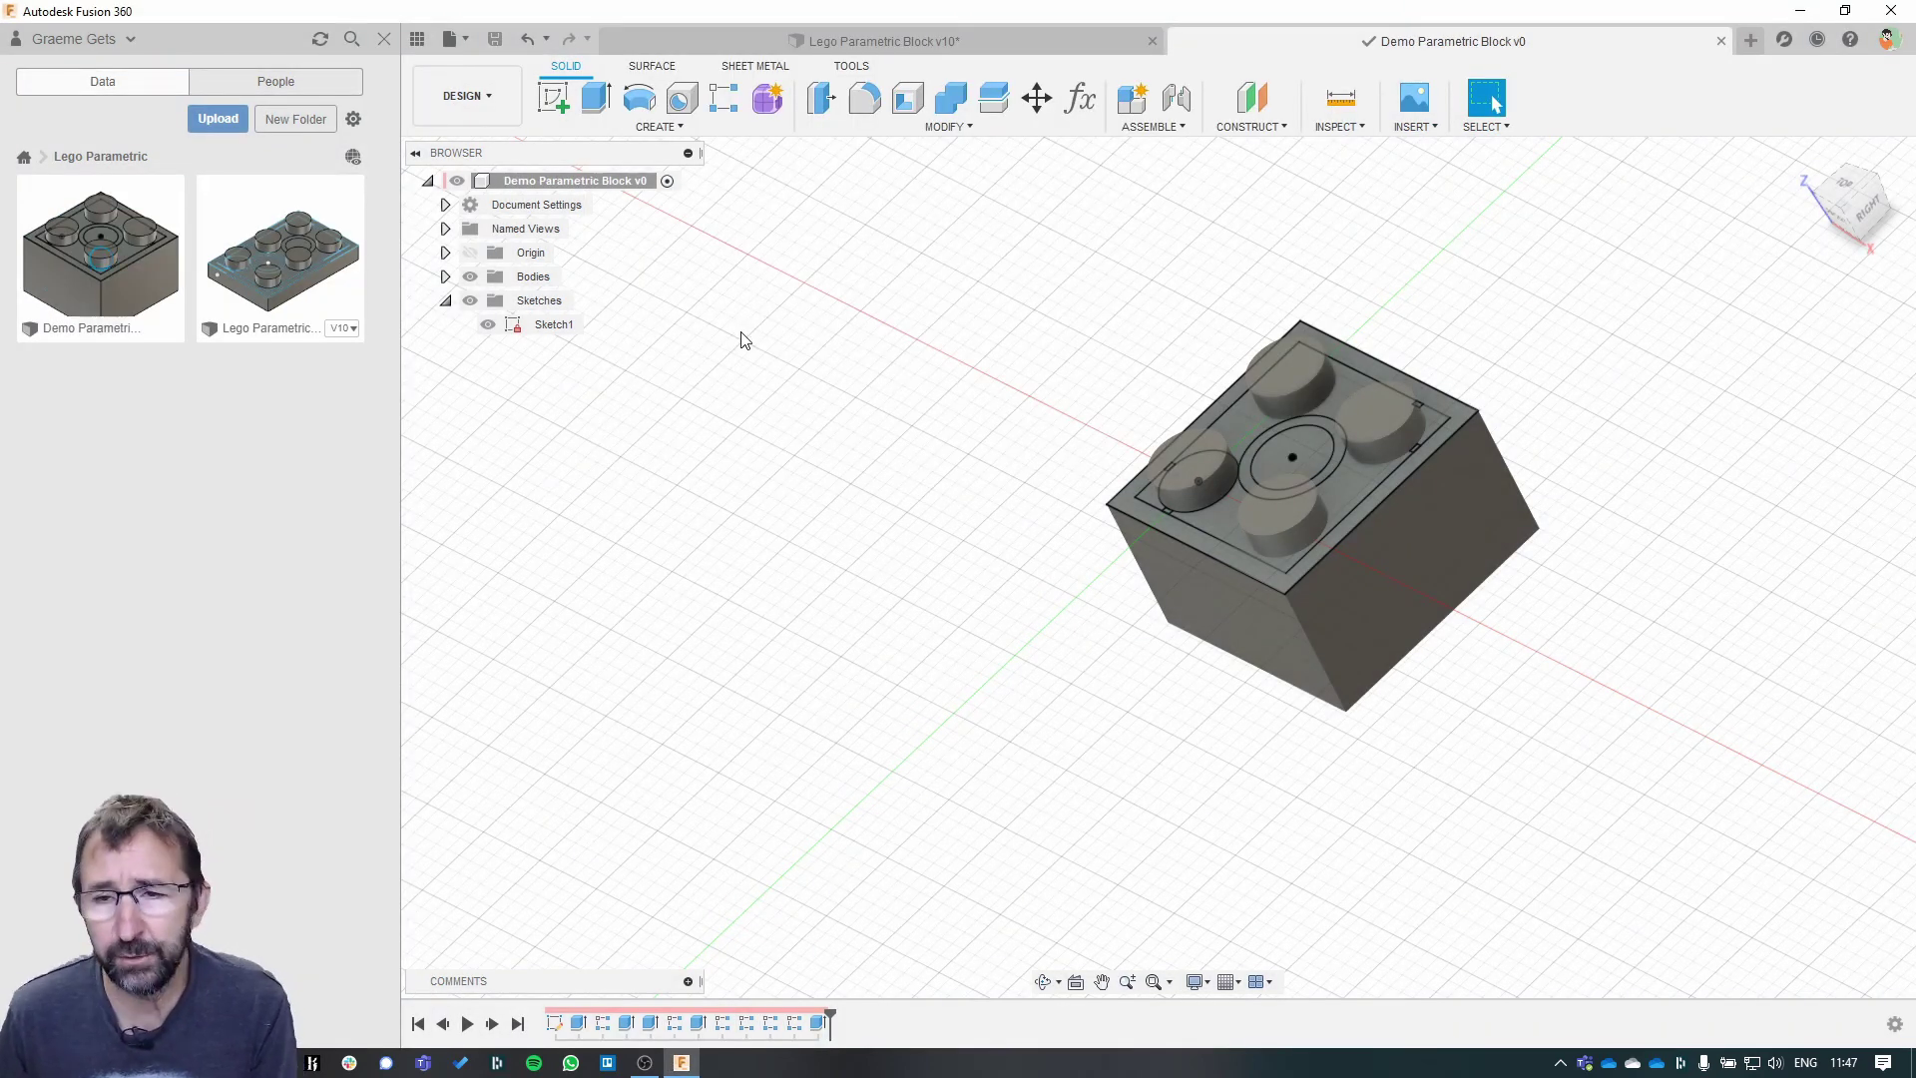
shift+middle_drag(968, 493, 686, 292)
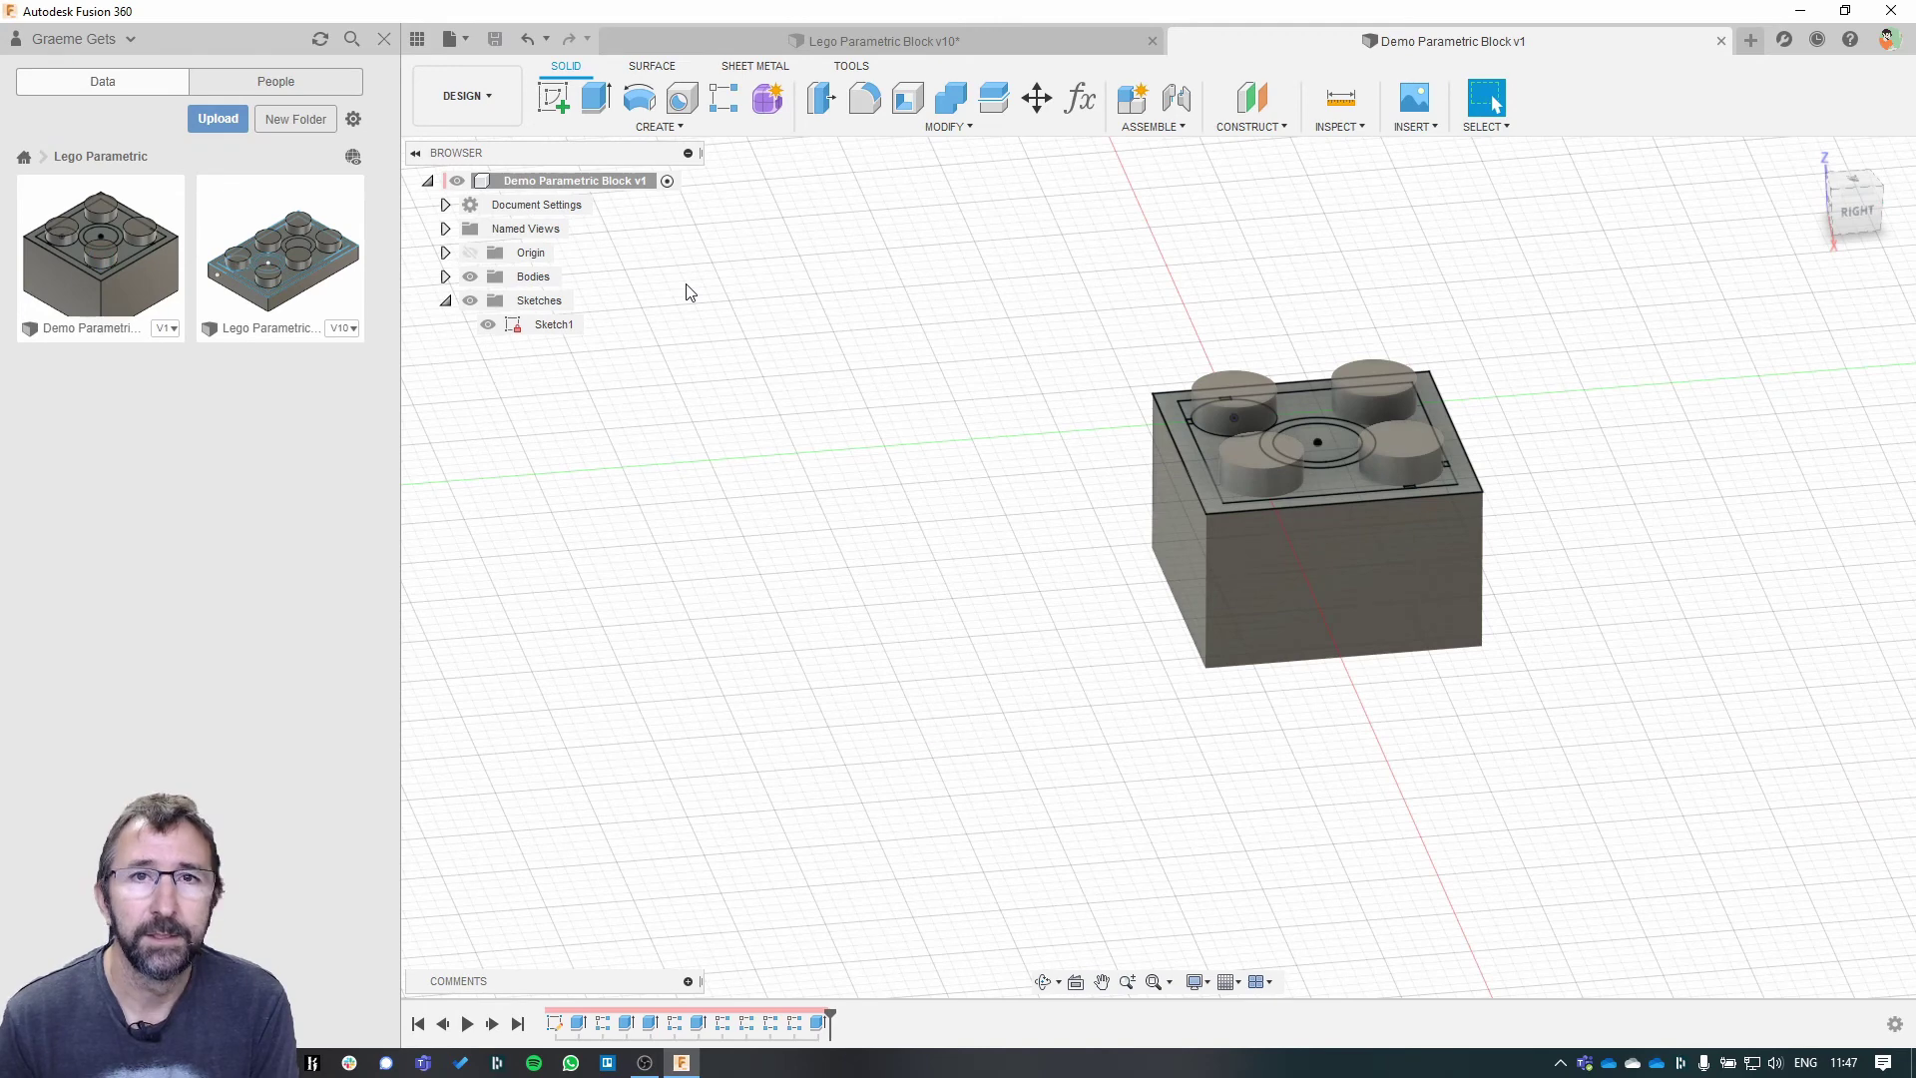
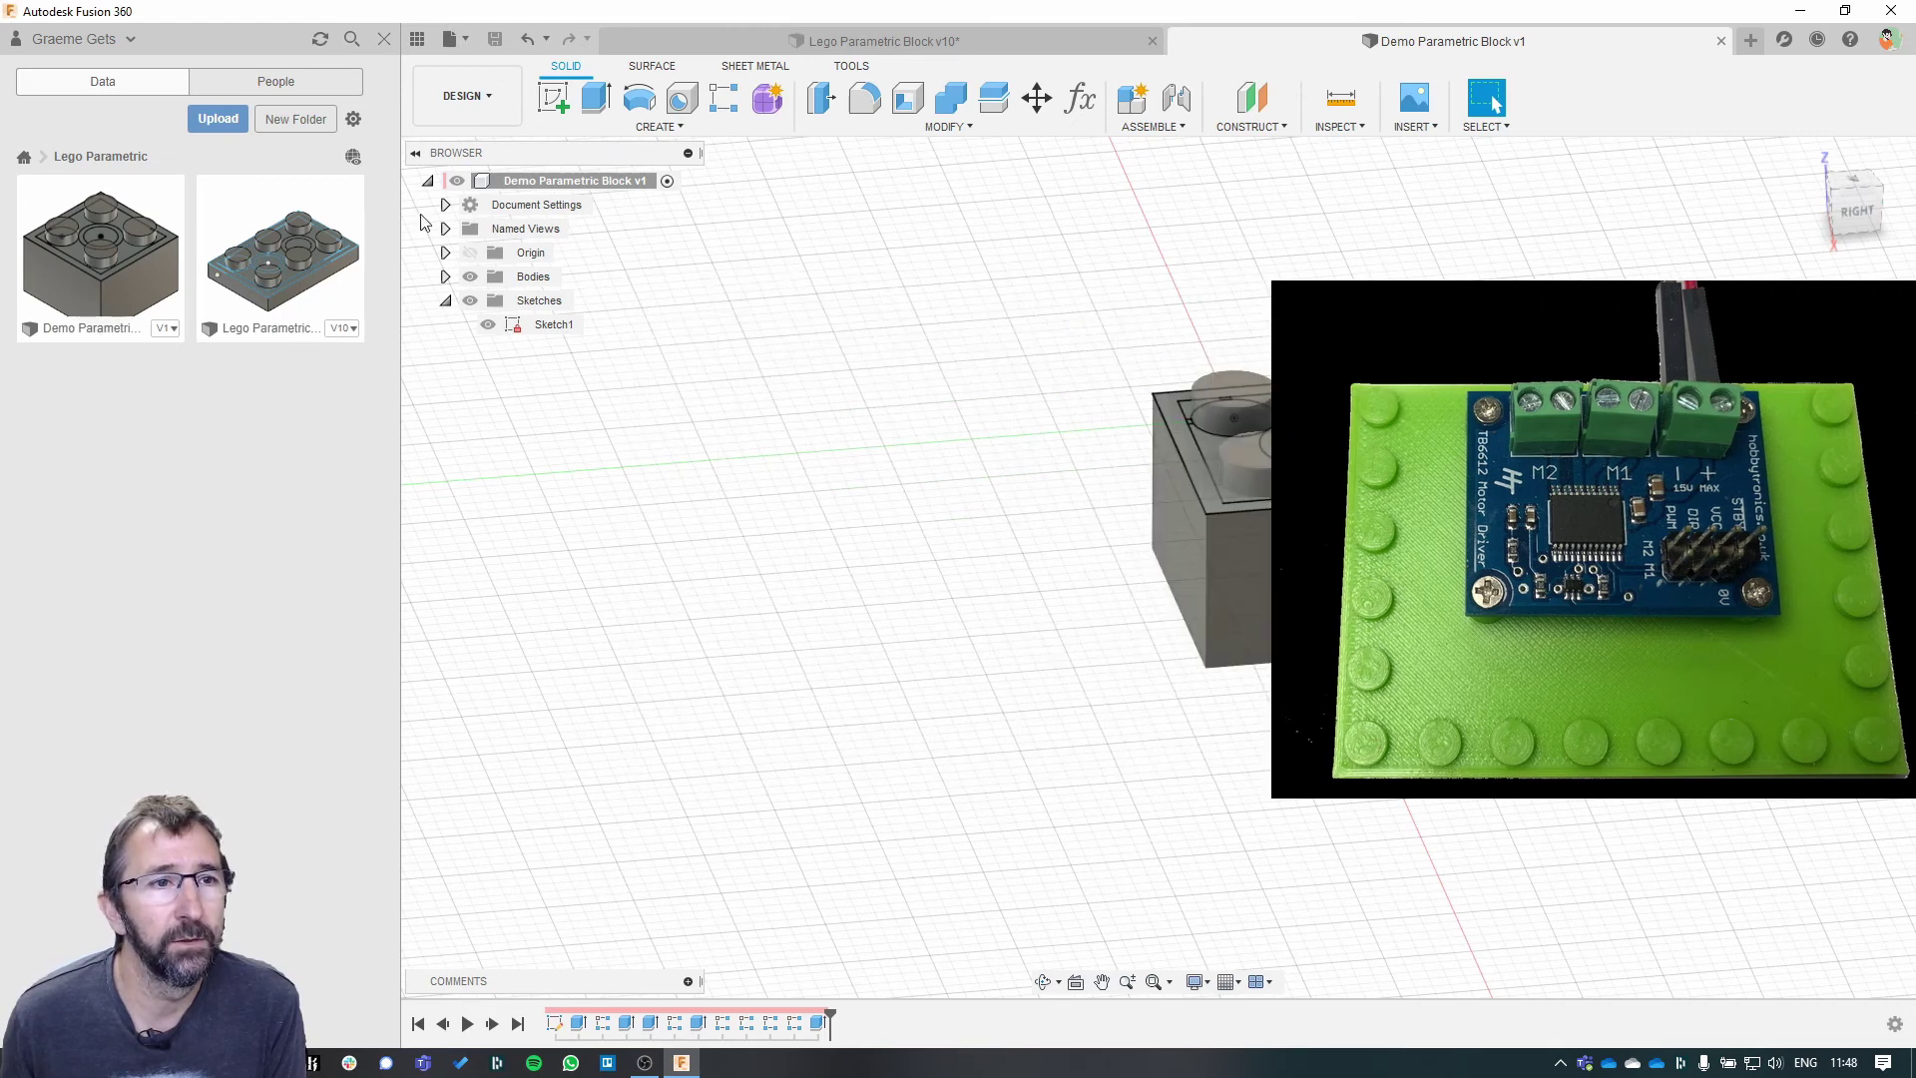
- Create a new design and save it as Demo in the Lego Parametric project
click(450, 39)
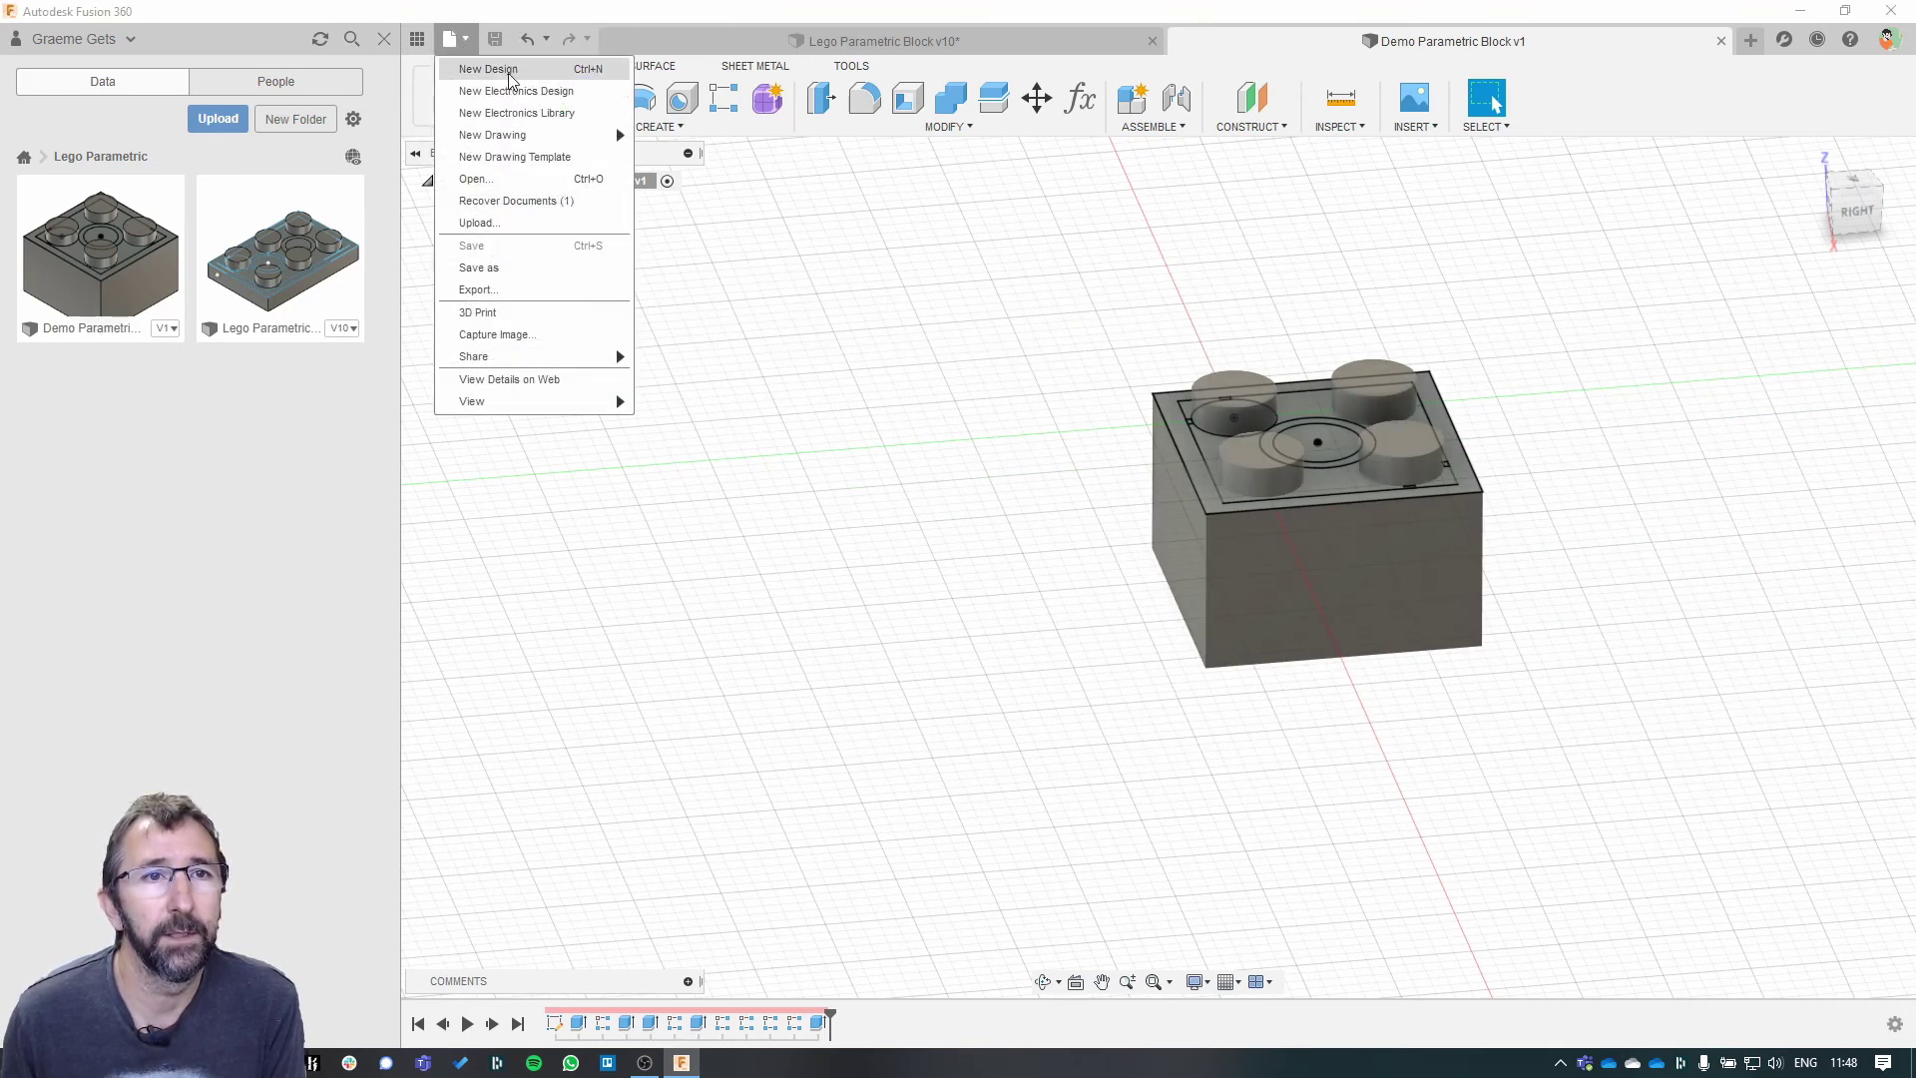
click(503, 69)
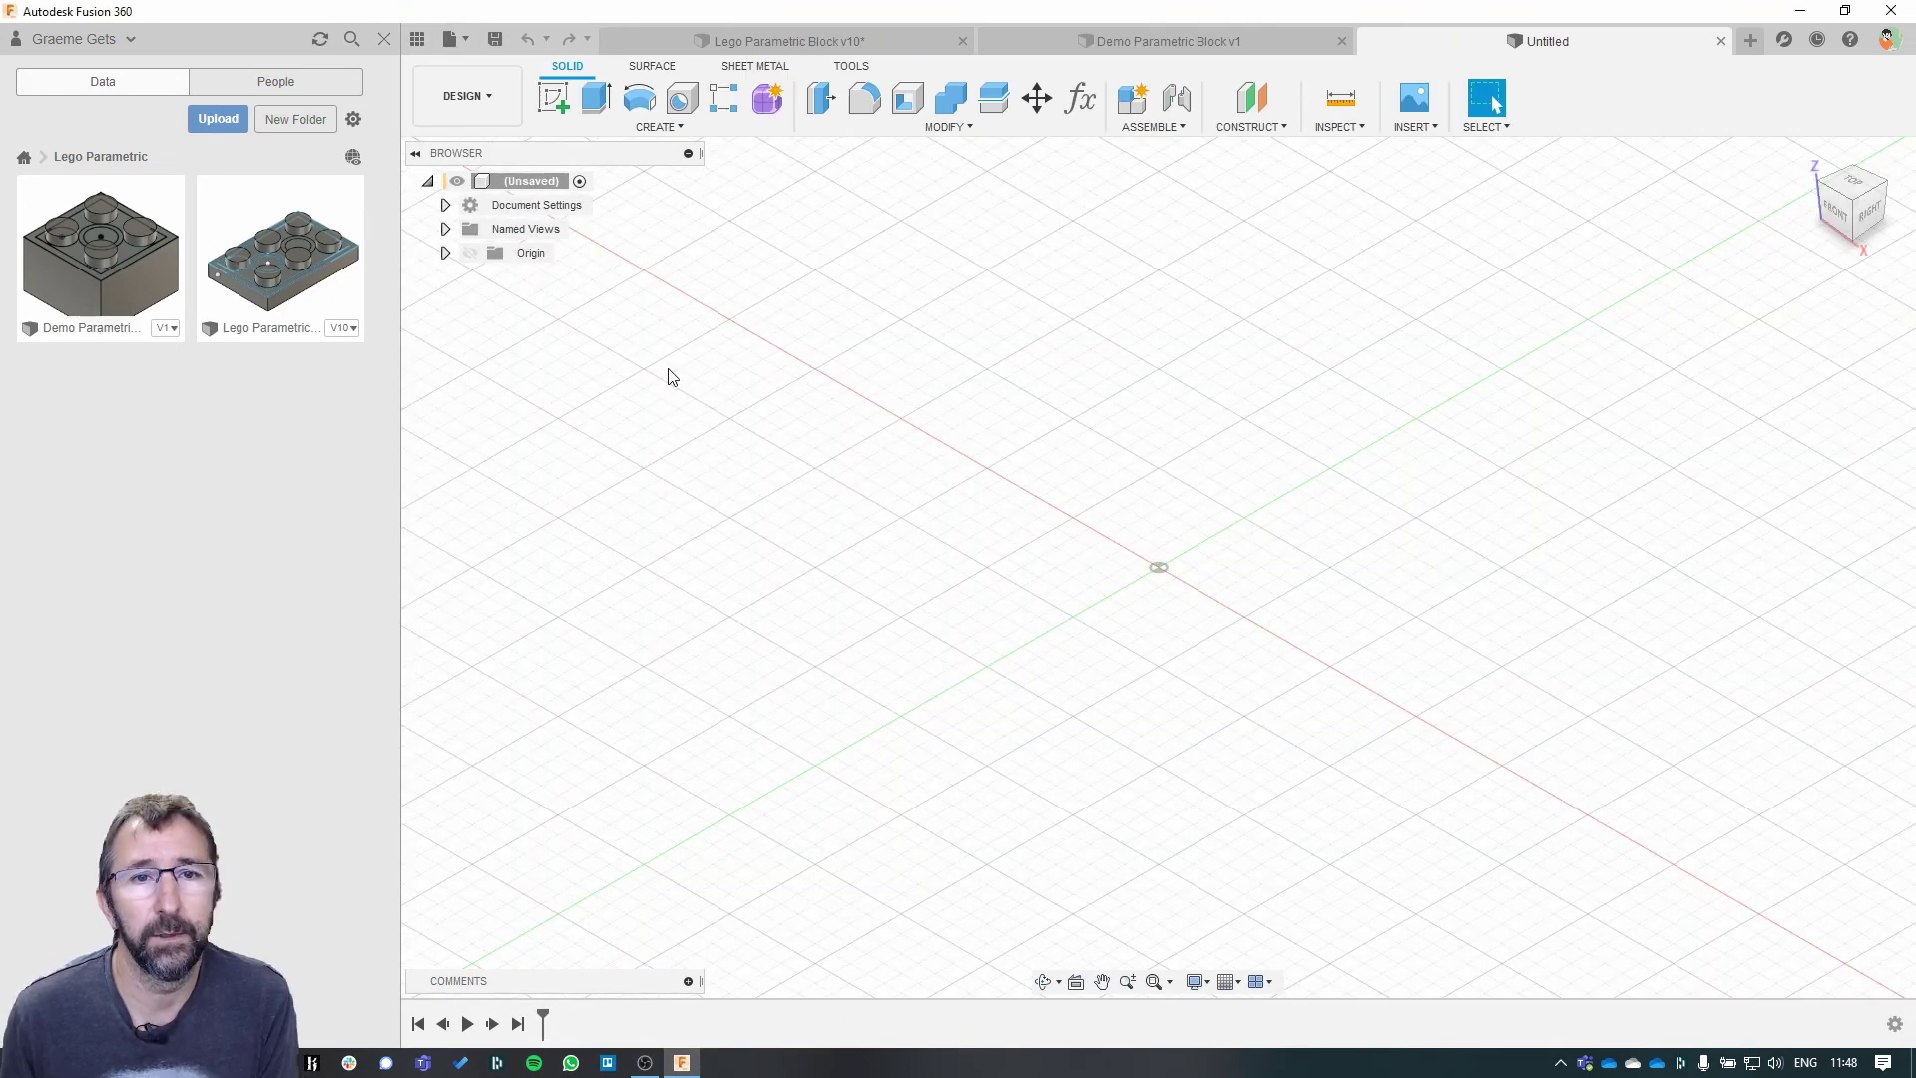
click(510, 42)
text(Demo)
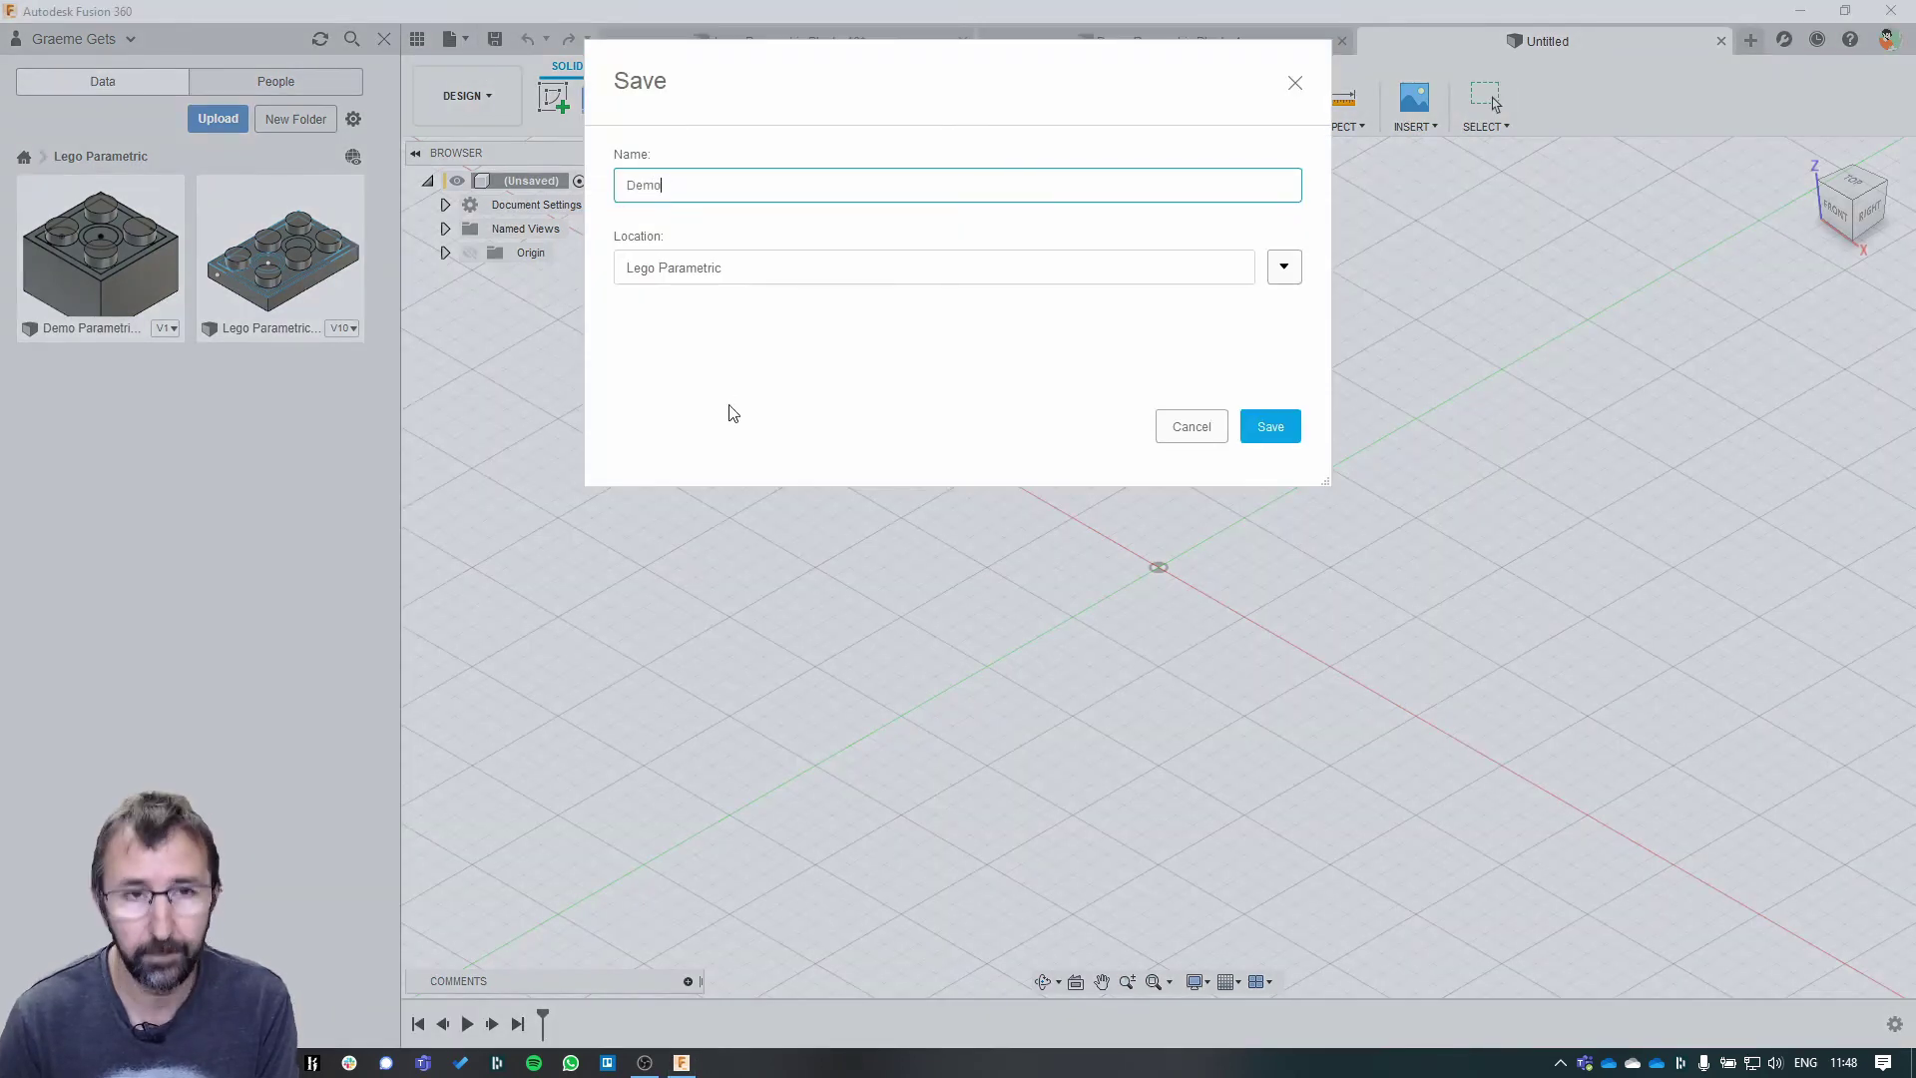
key(Return)
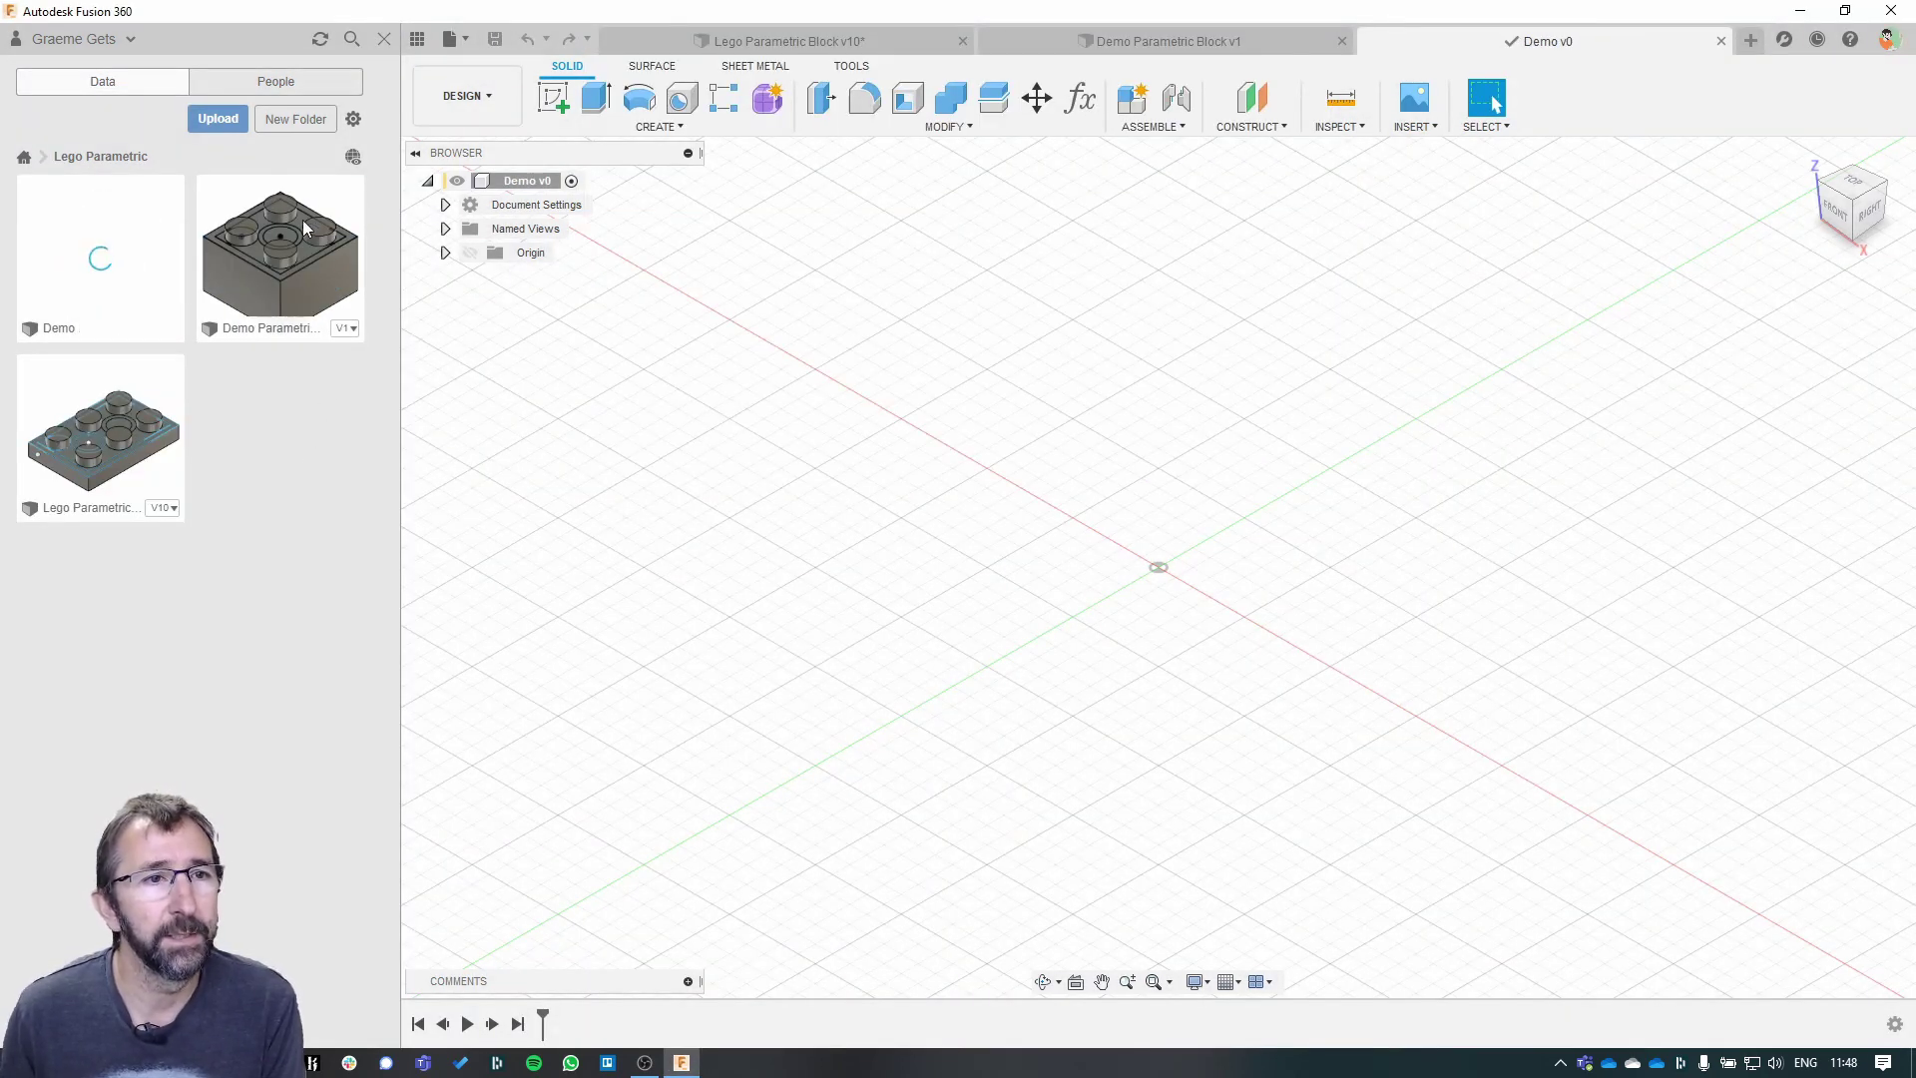
- Insert Demo Parametric Block into the Demo design as a linked component and check which parameters are accessible
drag(279, 254, 1048, 569)
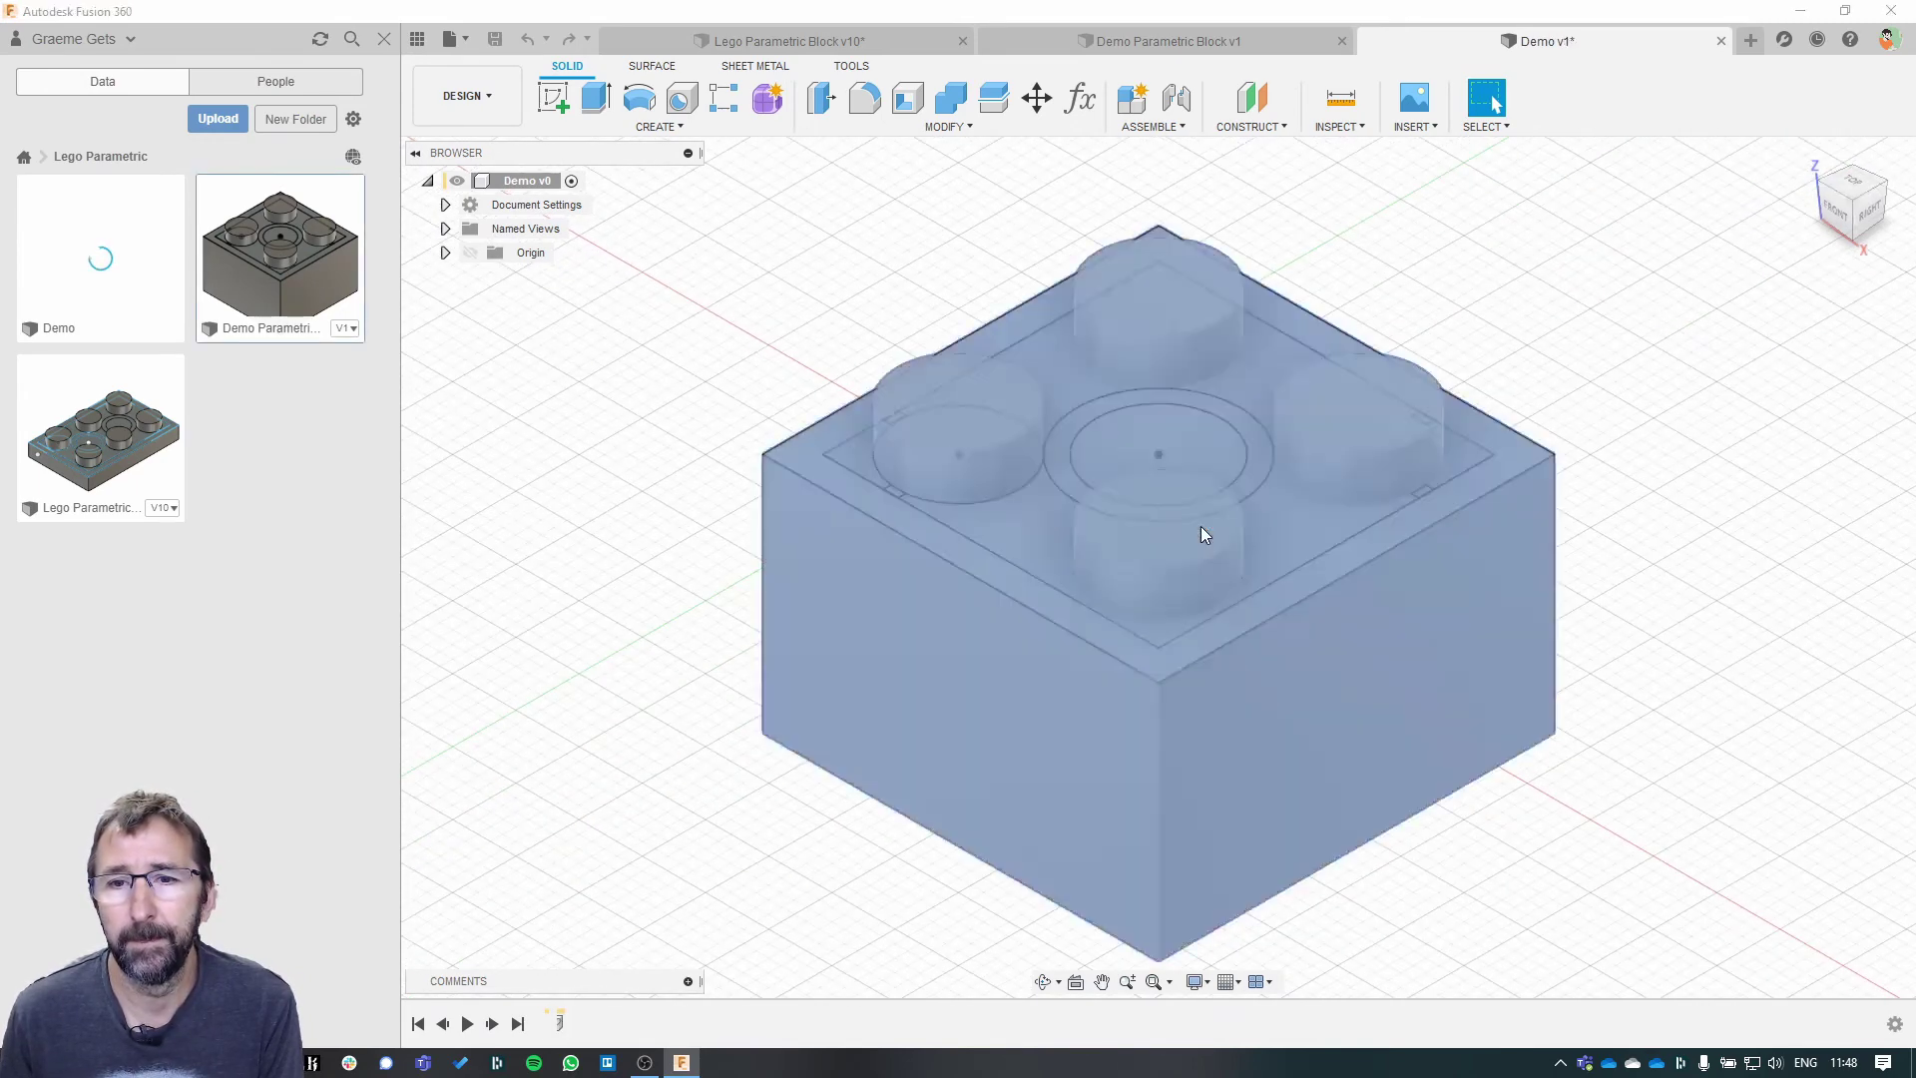
click(1081, 99)
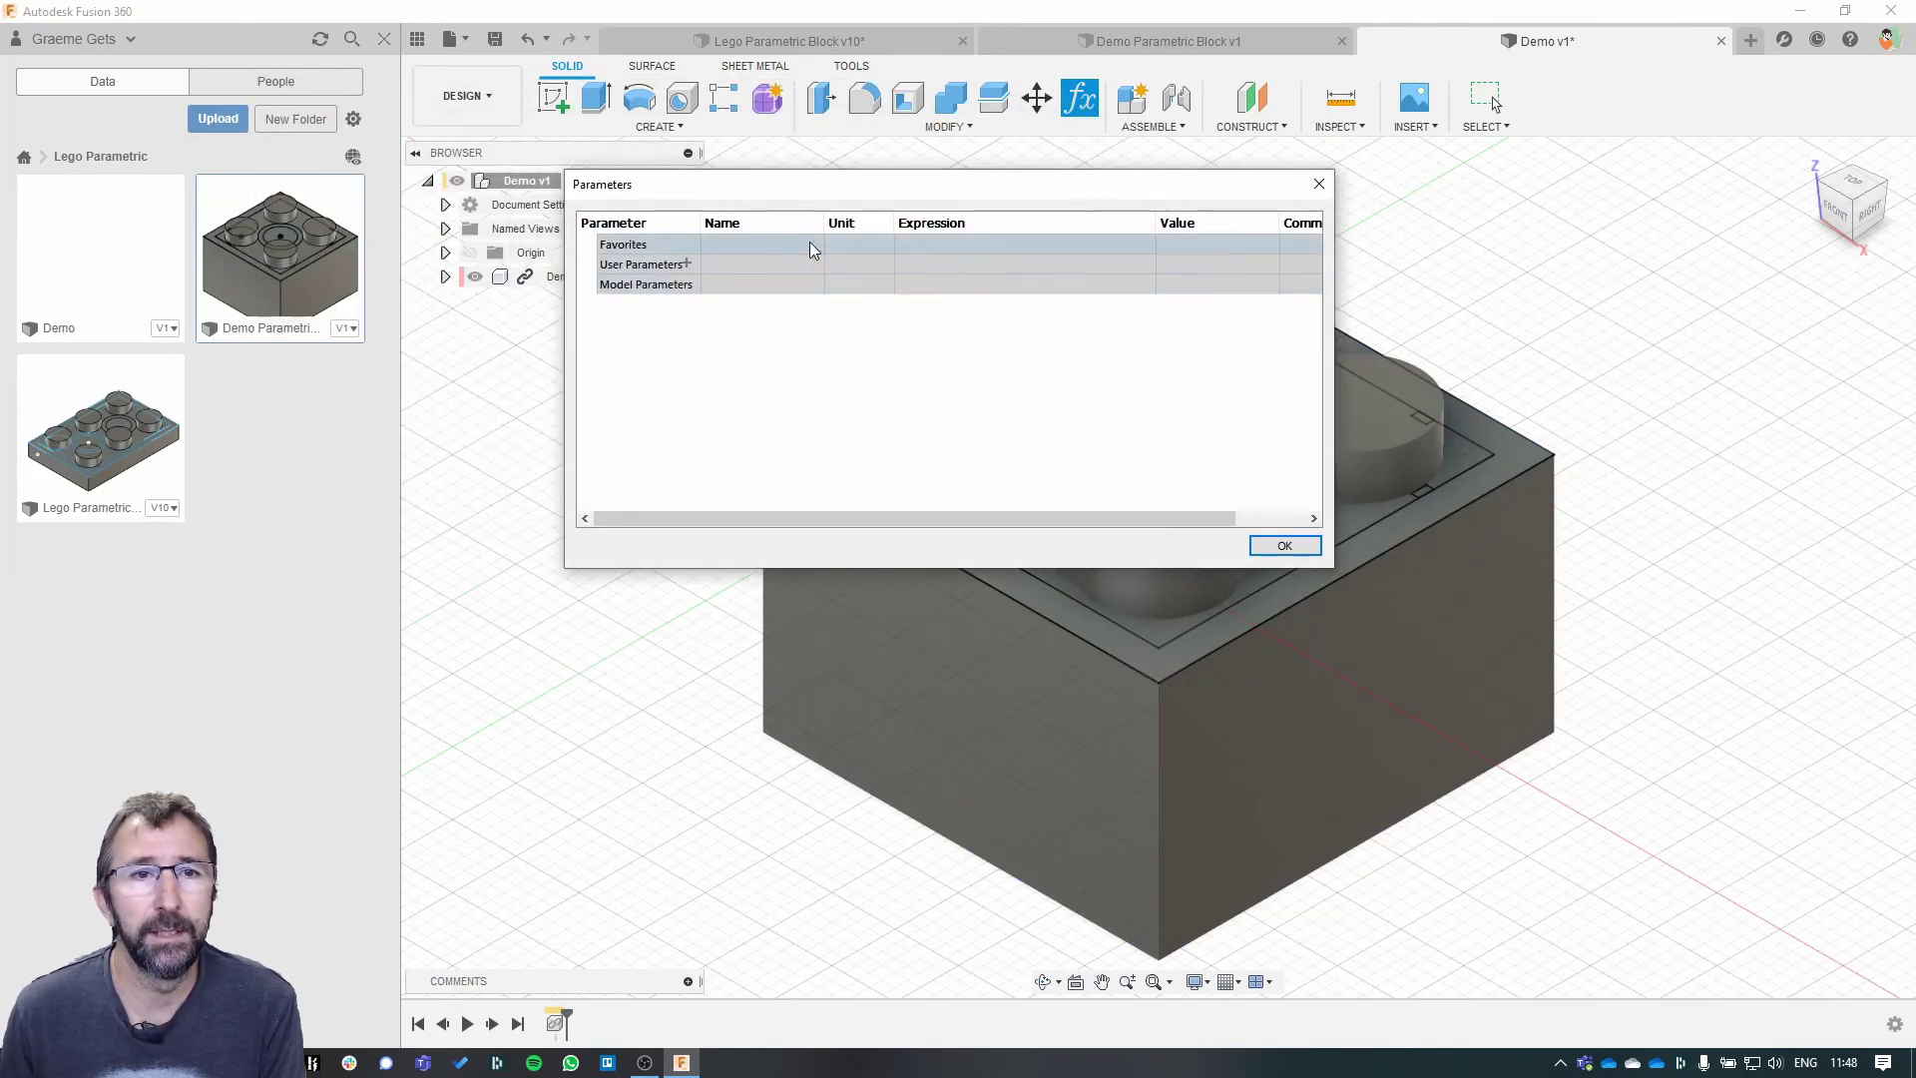
click(1284, 545)
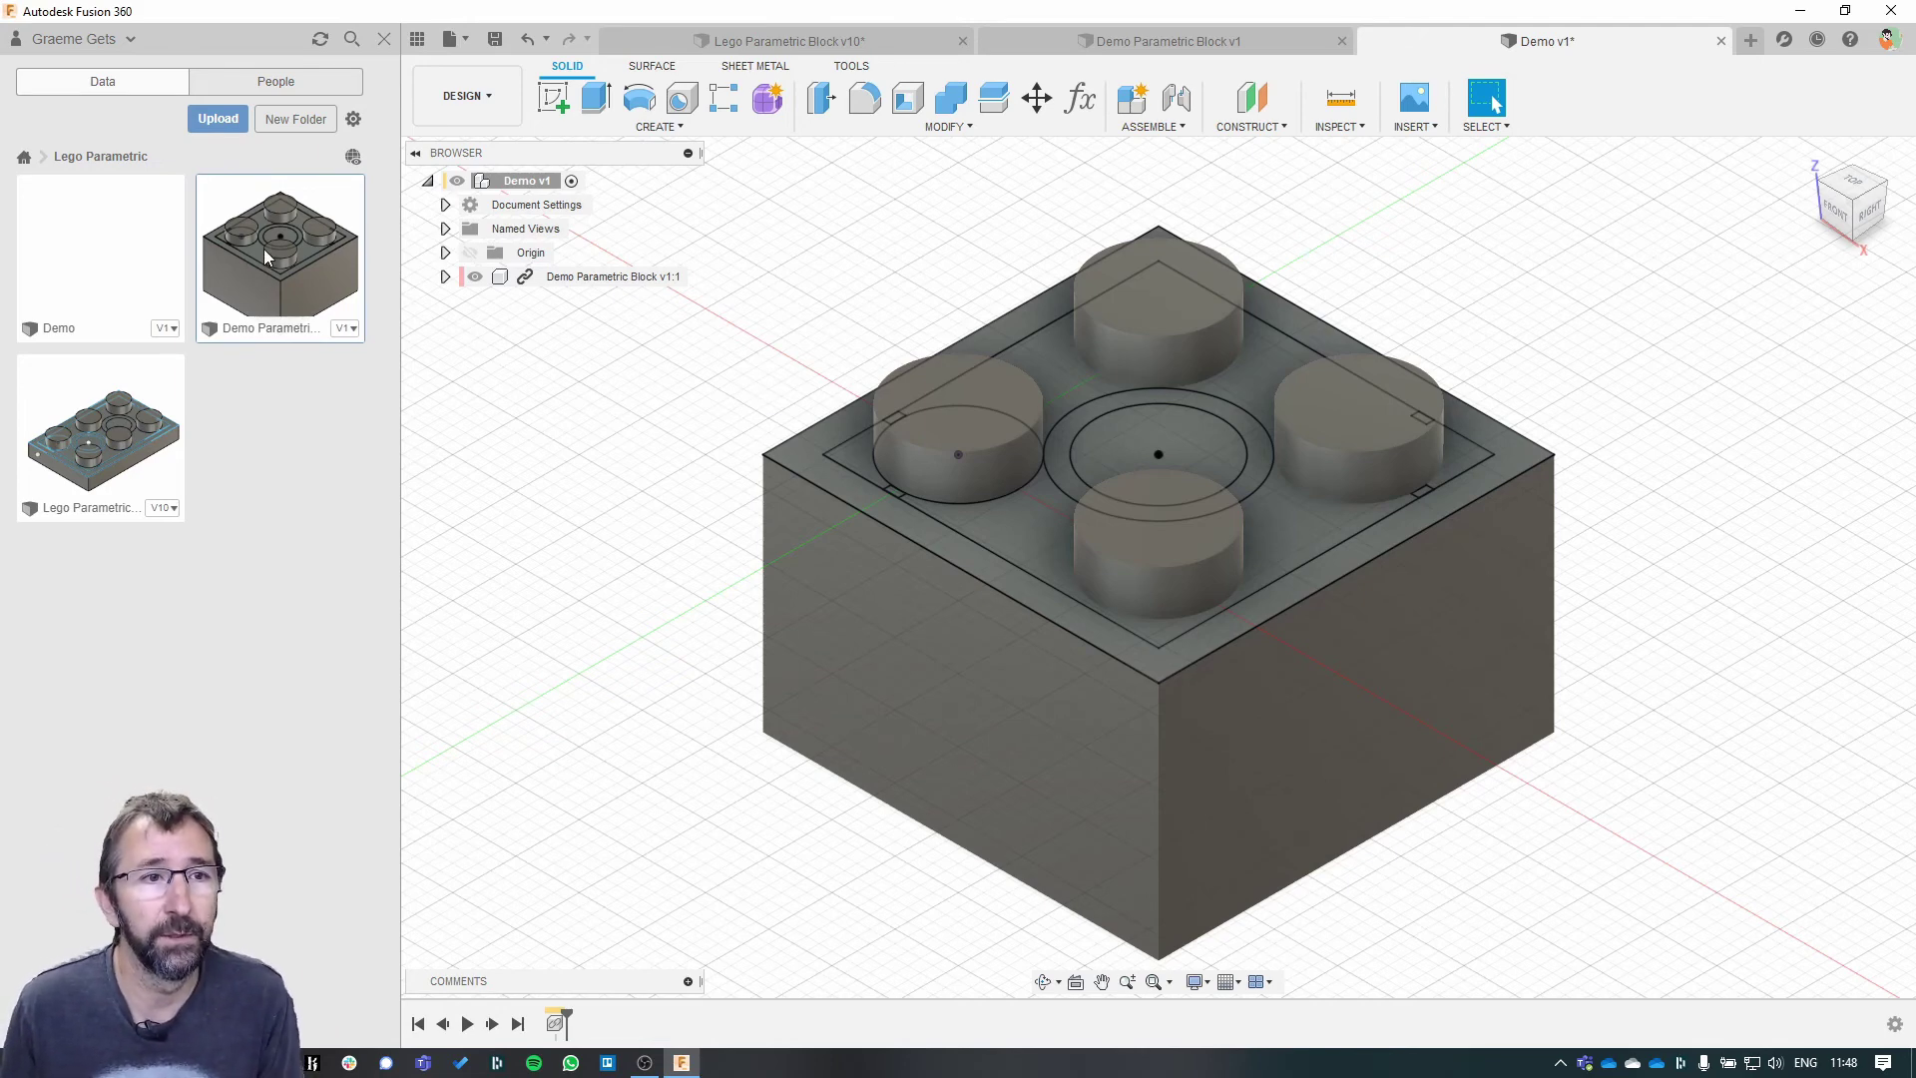
- Break the link of the inserted Demo Parametric Block and review its user parameters and Sketch1 model parameters
right_click(529, 277)
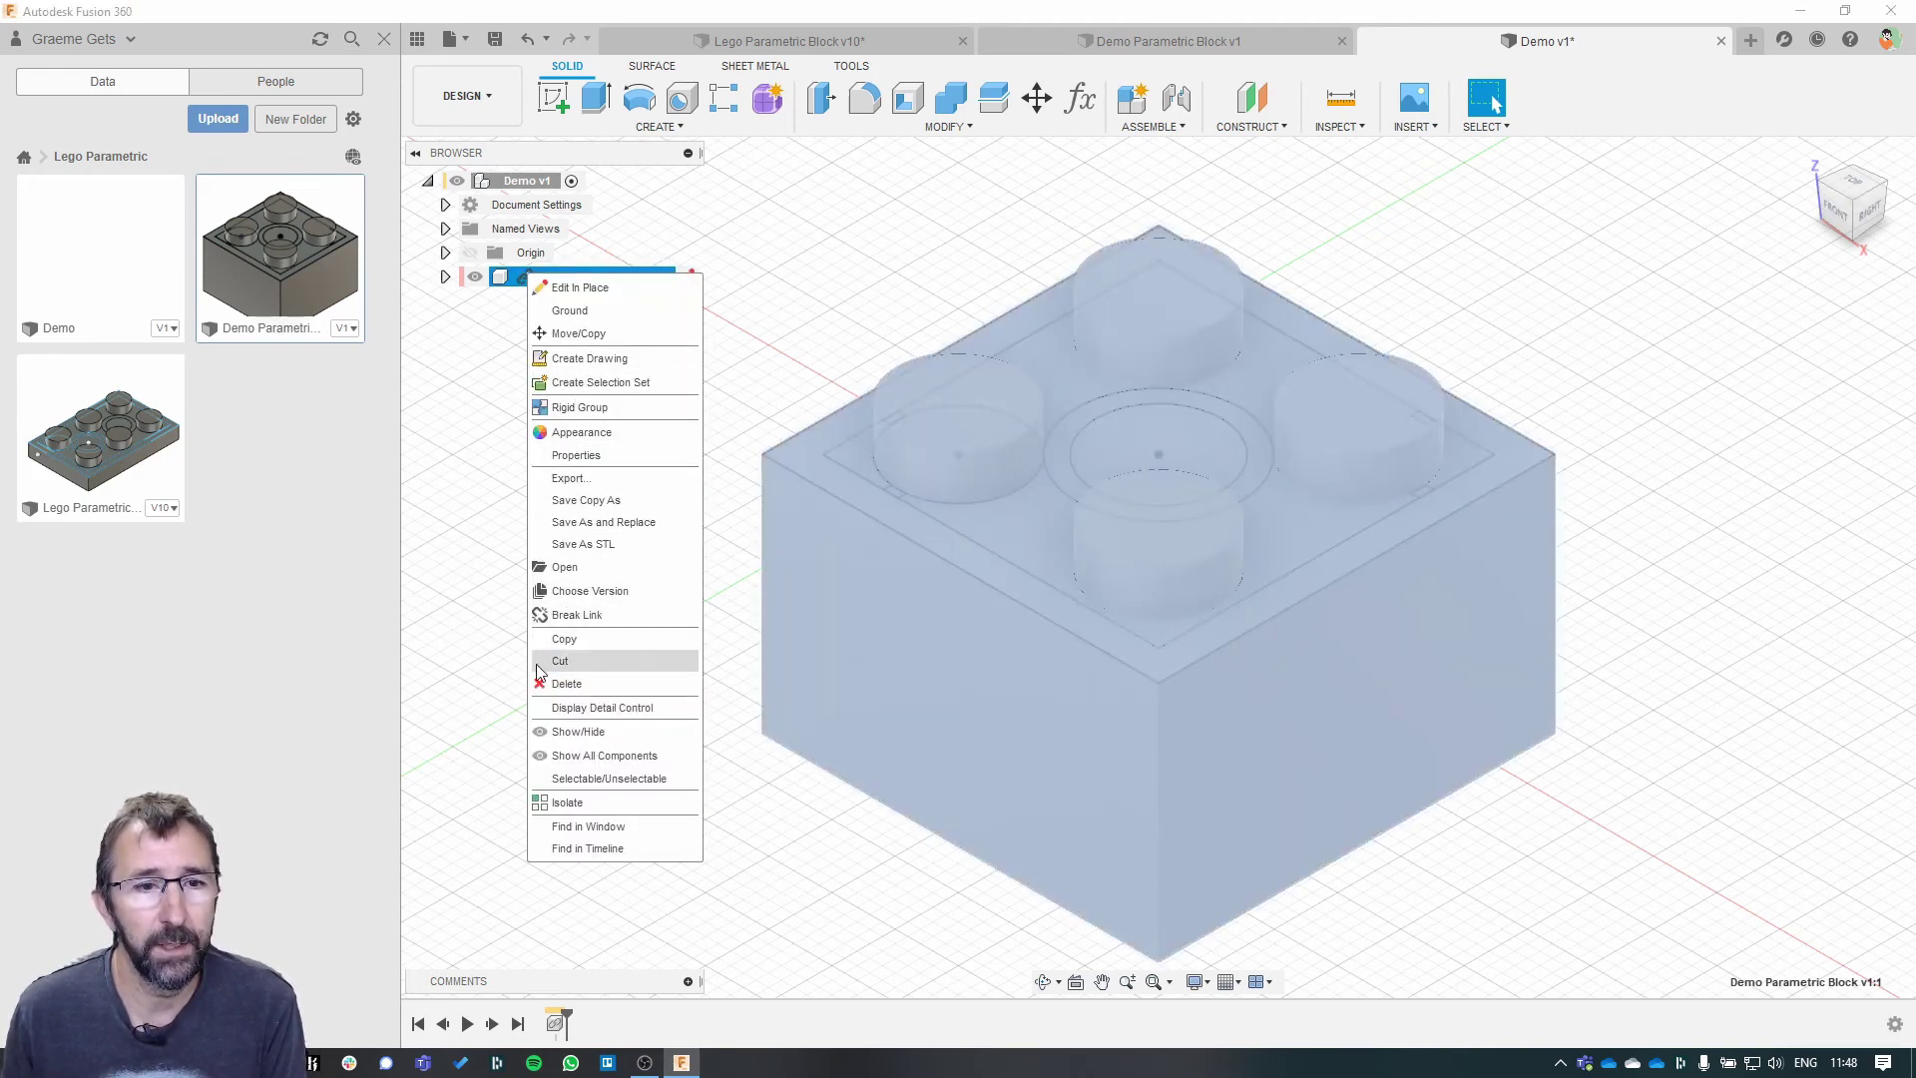
click(579, 615)
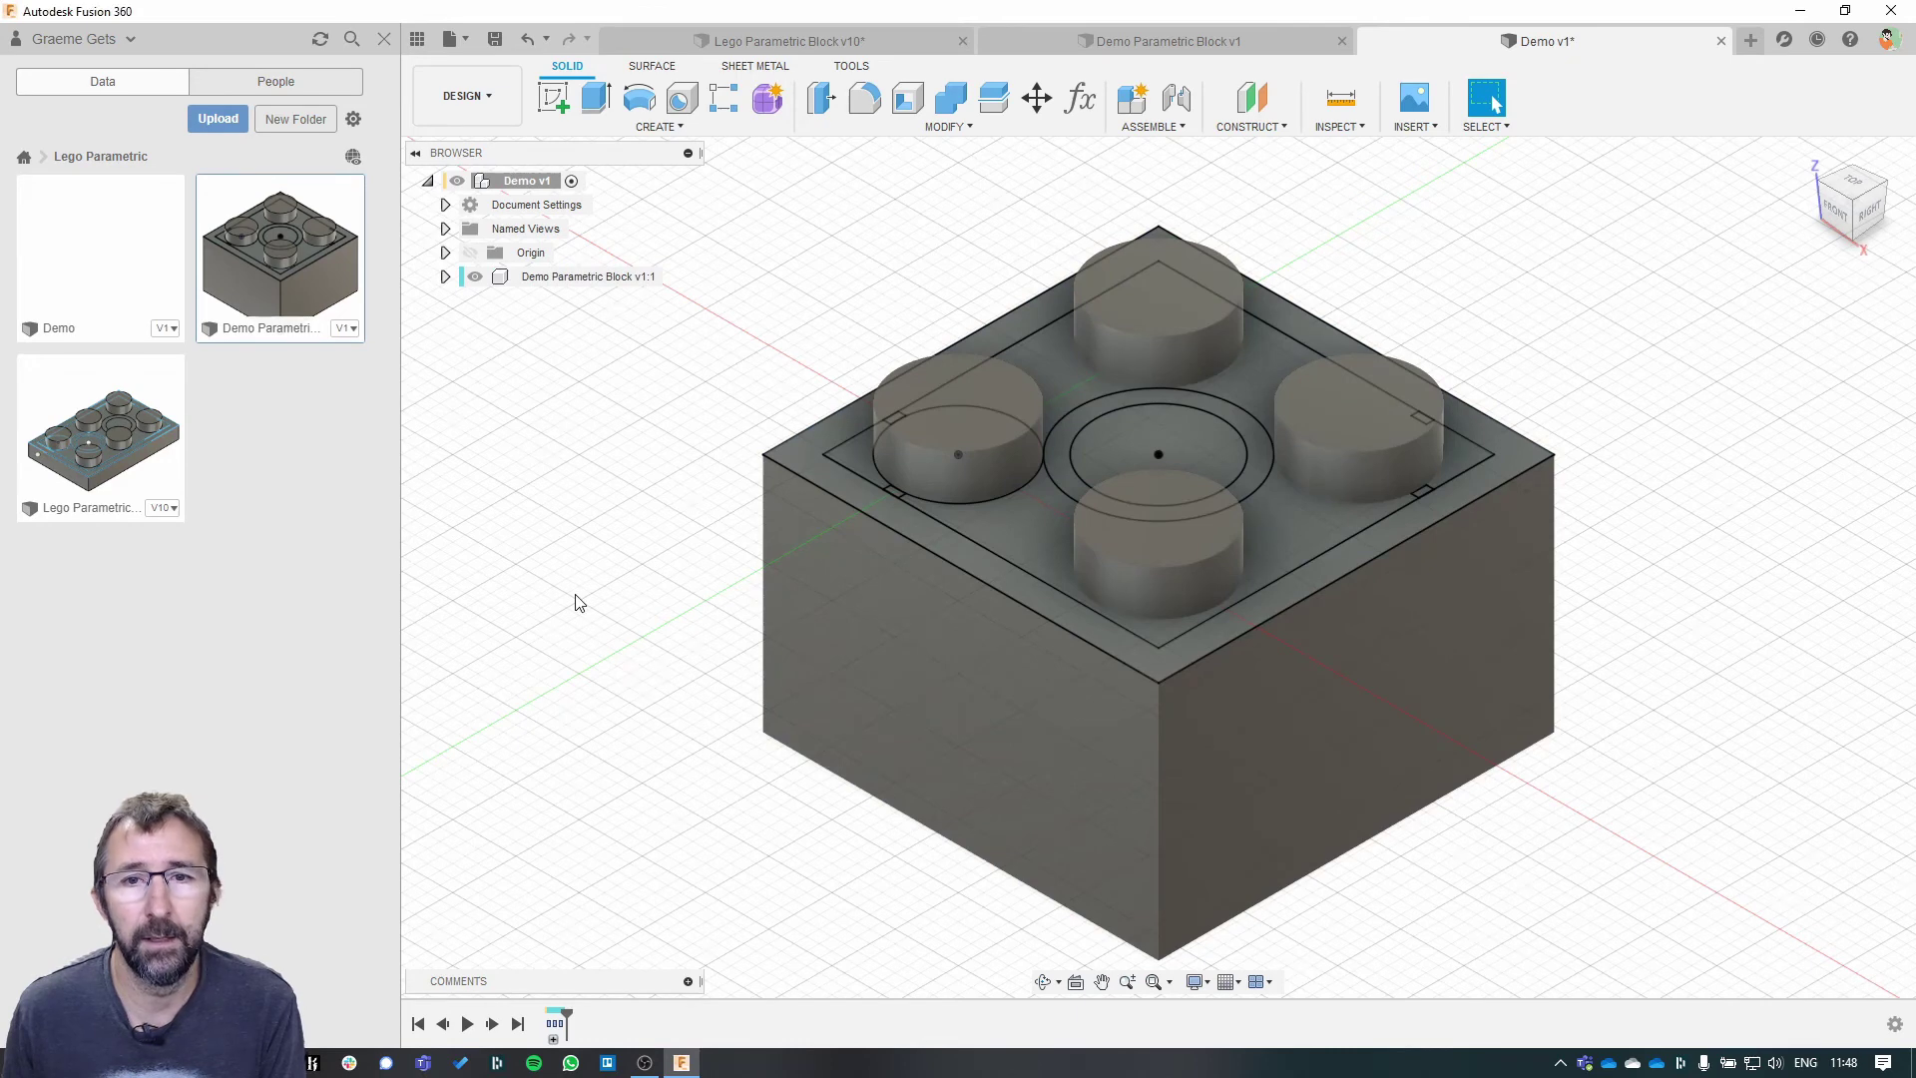
click(1082, 99)
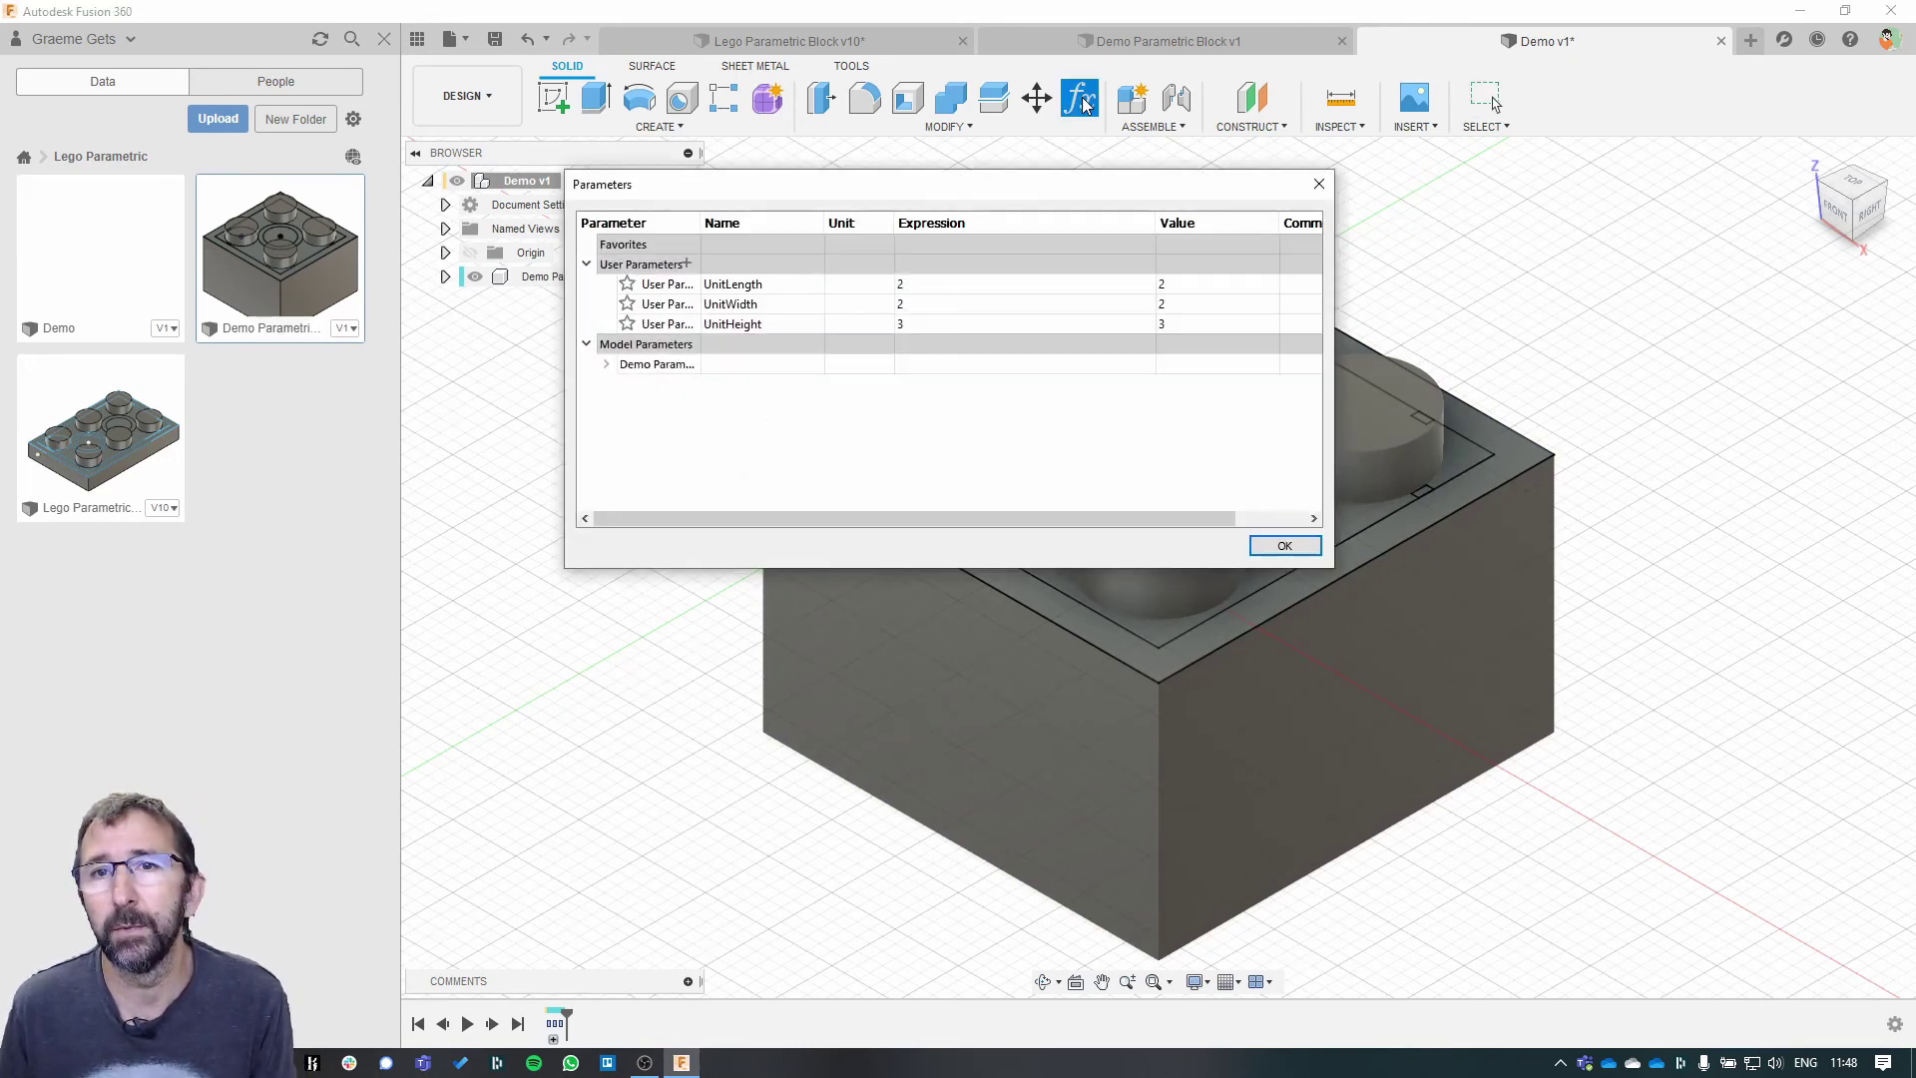
click(607, 365)
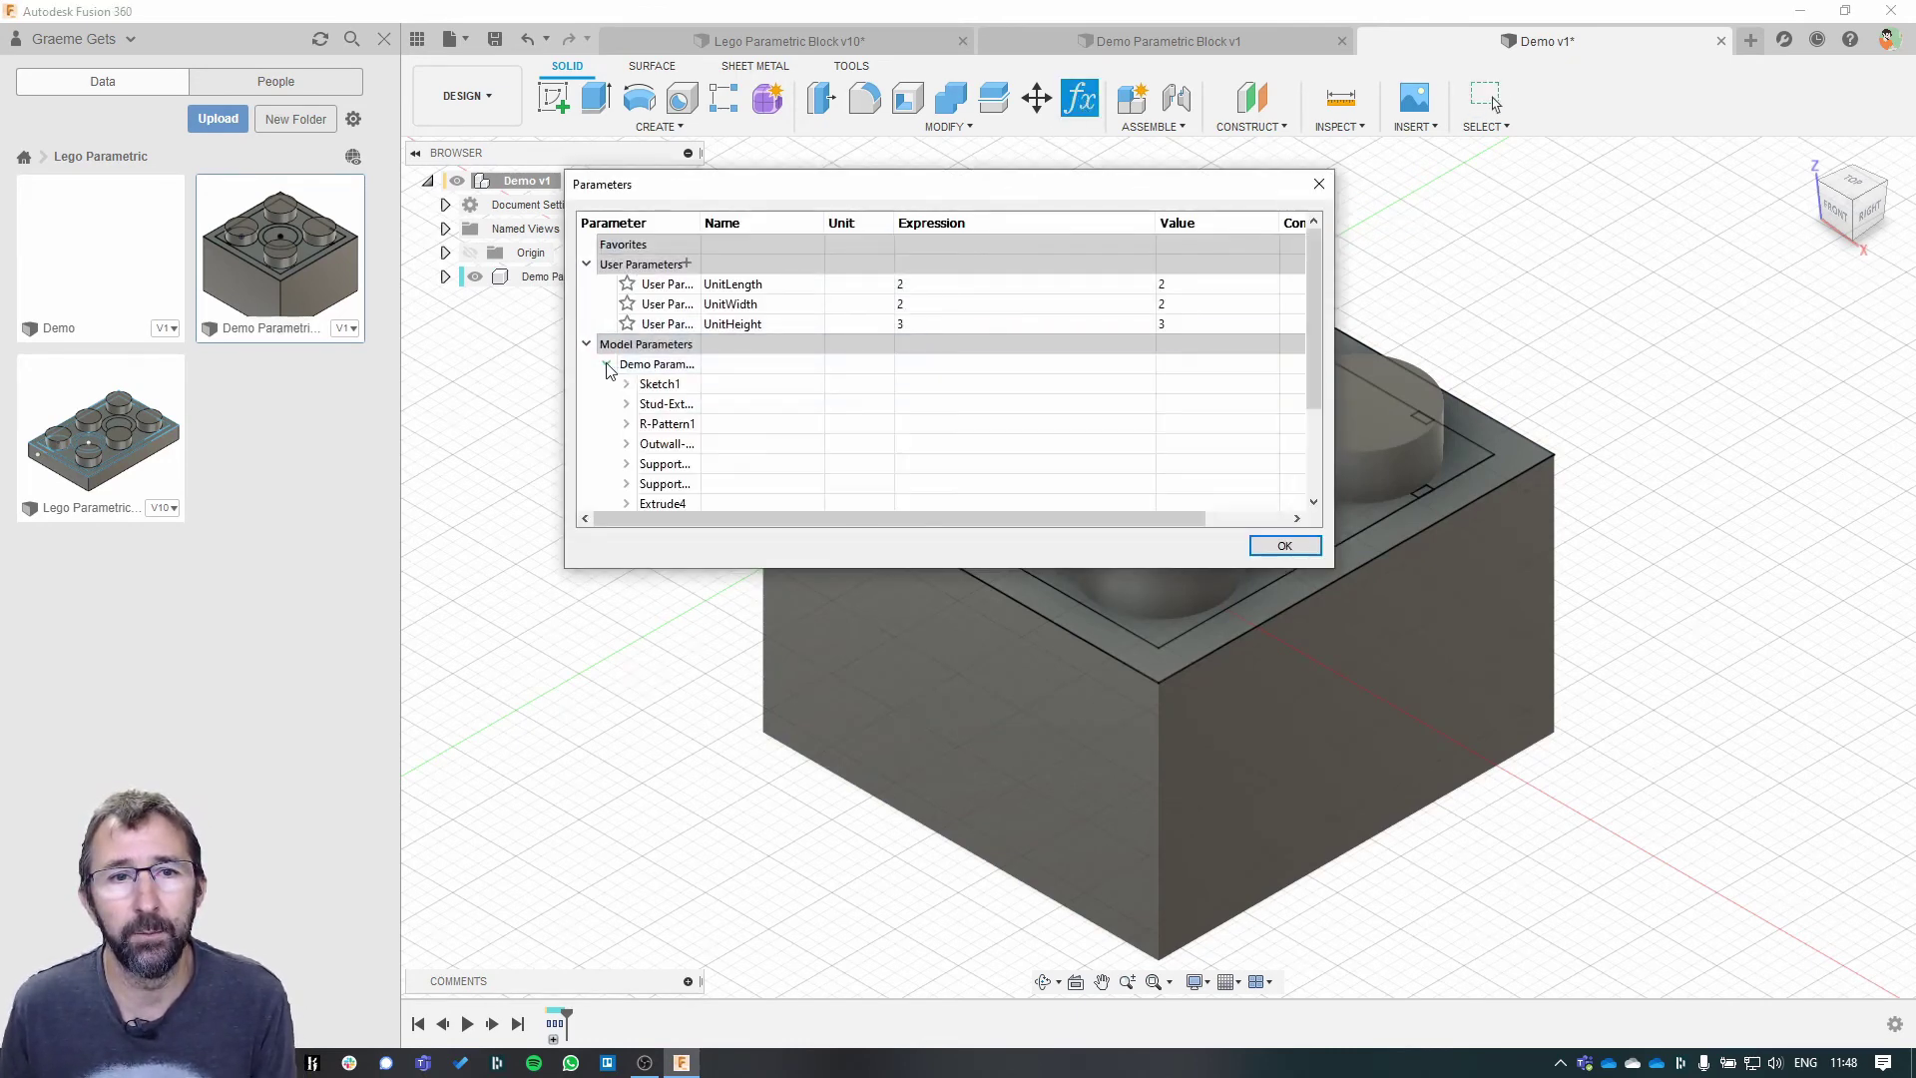
drag(850, 568, 850, 895)
click(626, 384)
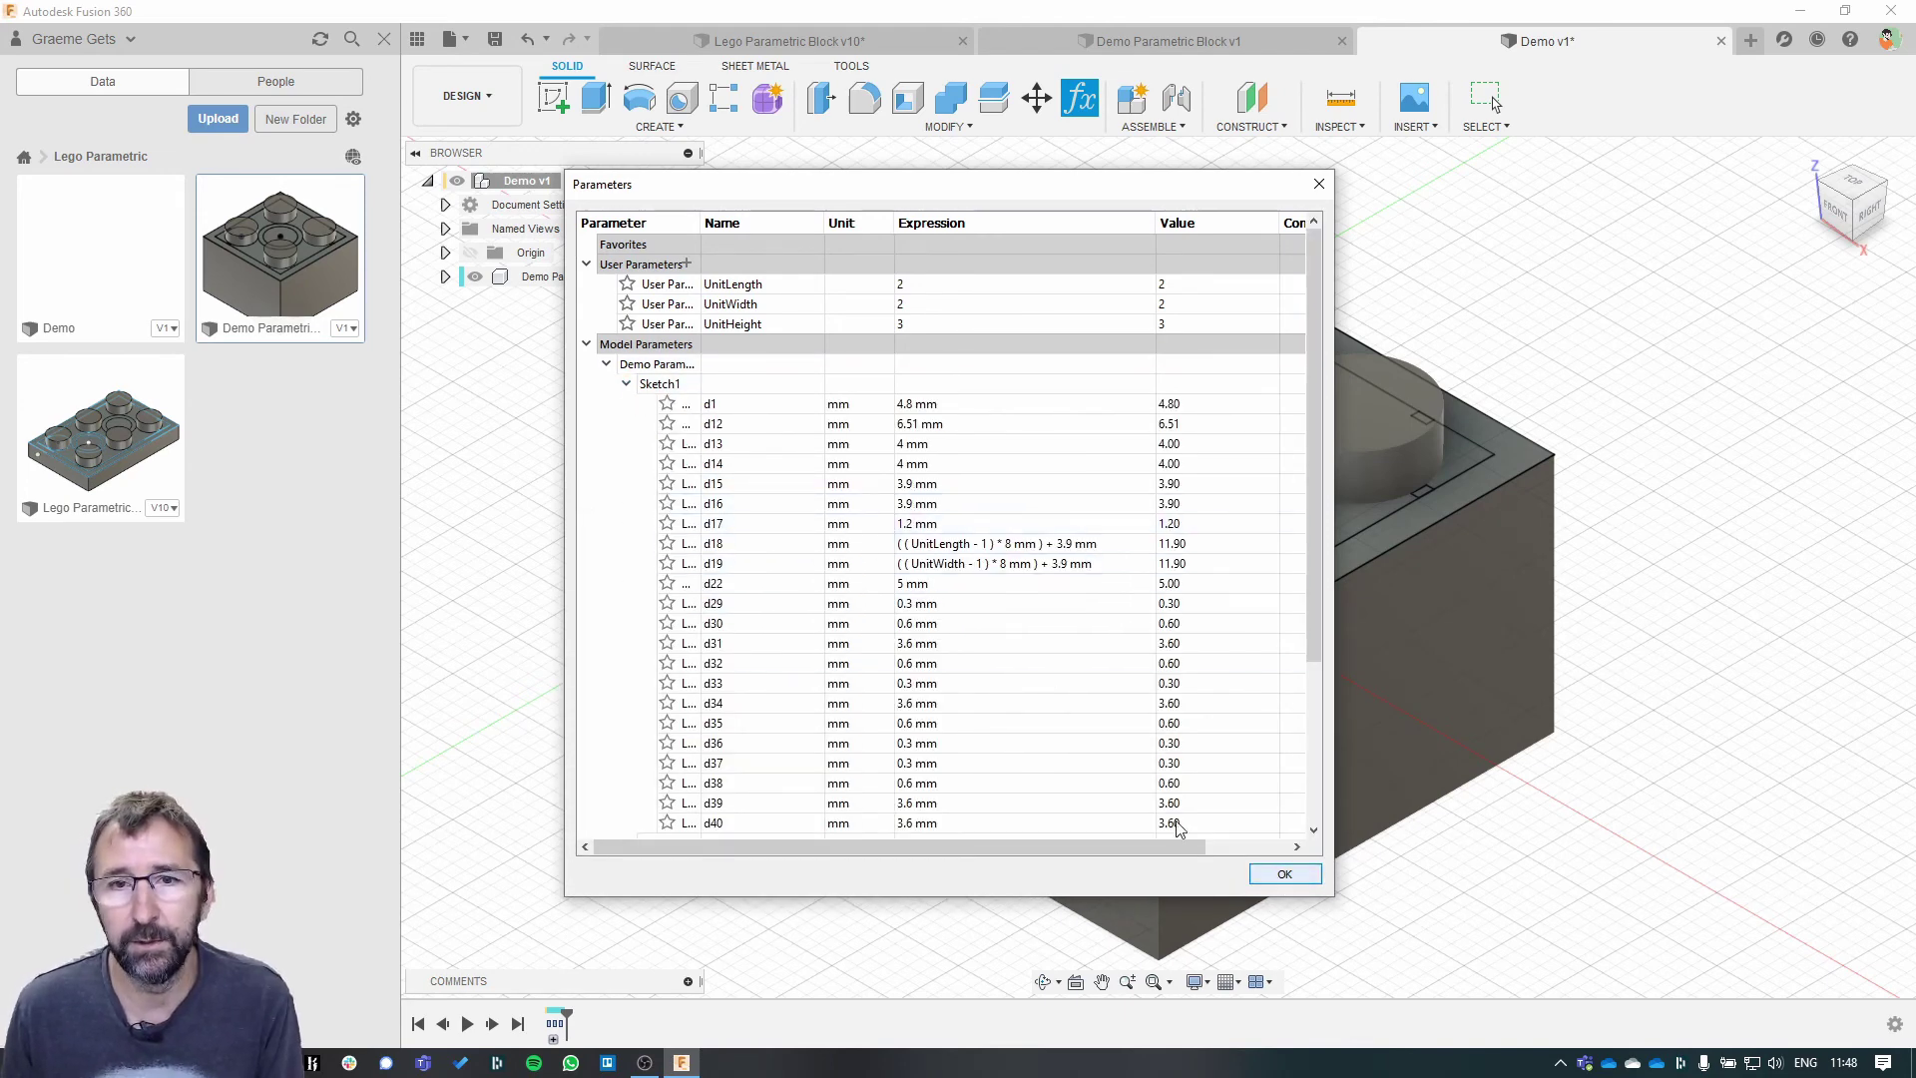
click(586, 343)
click(1284, 874)
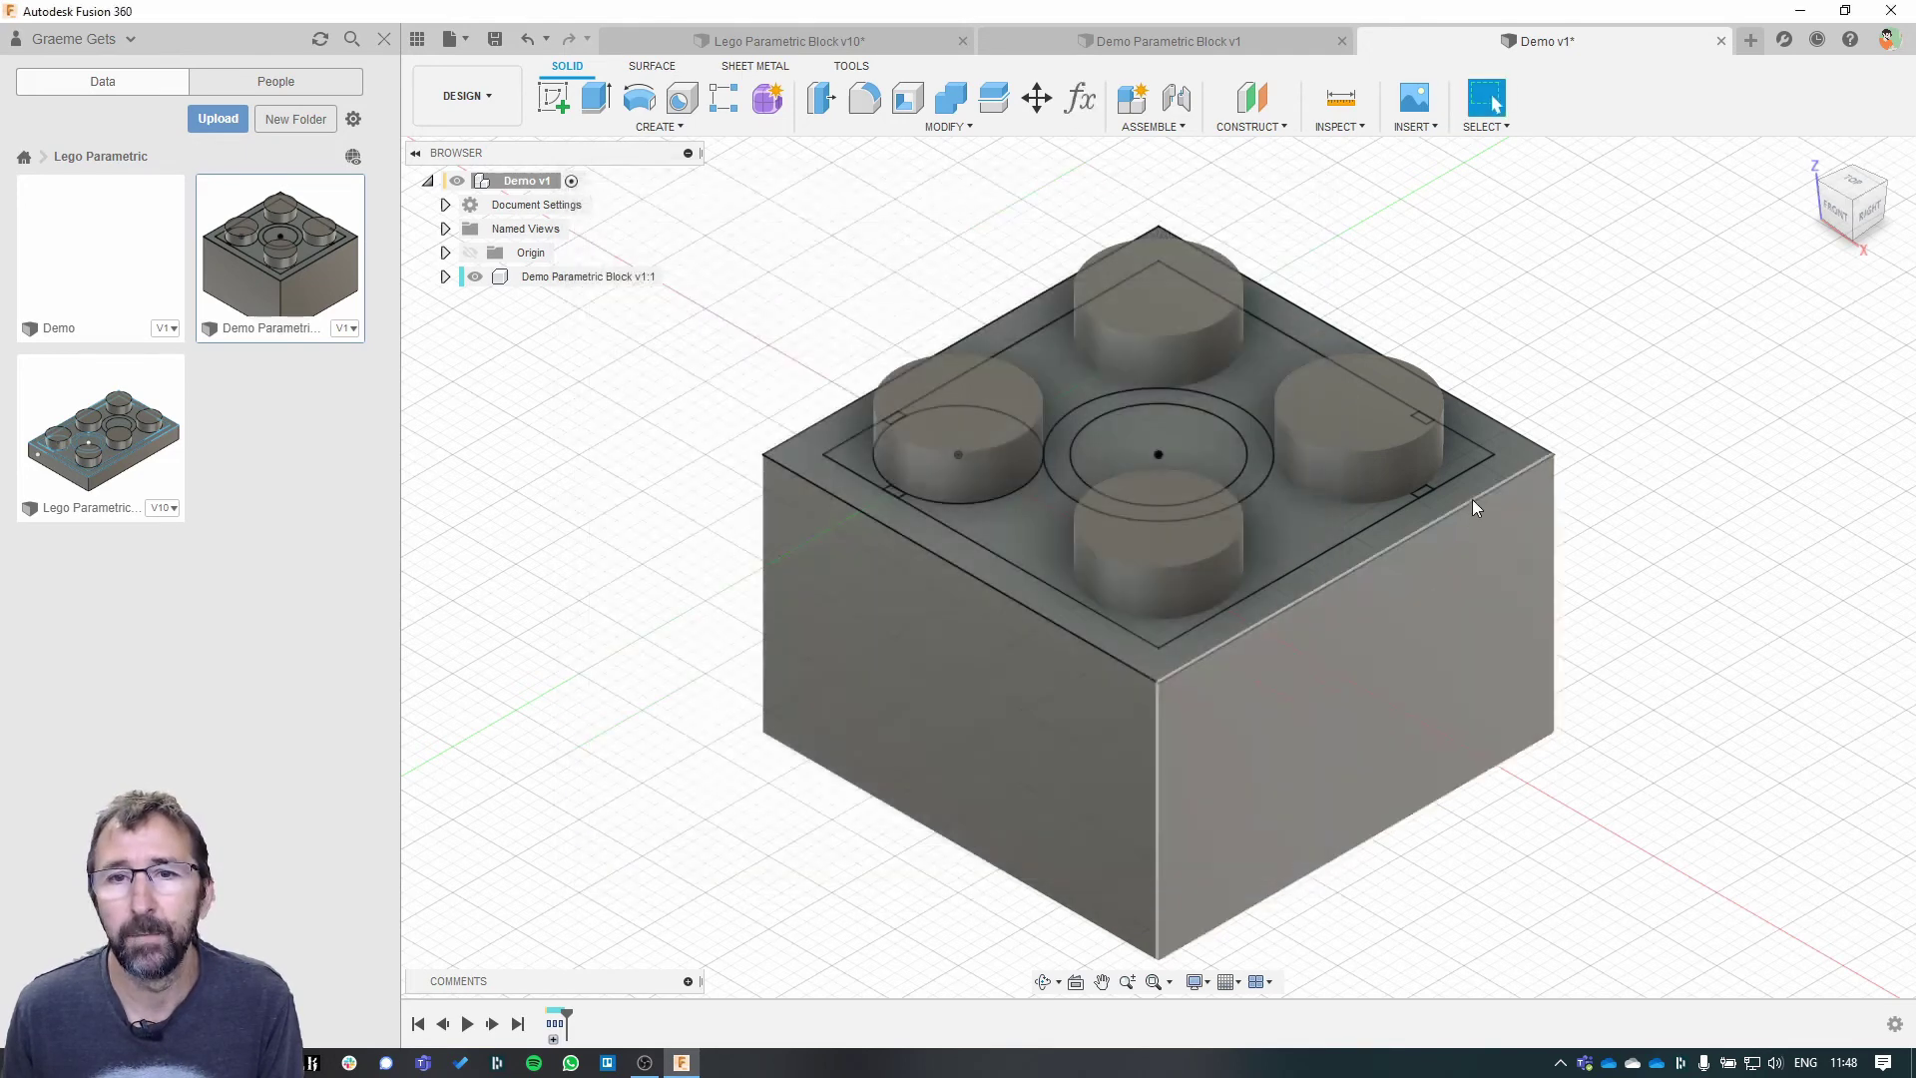
- Set the user parameters UnitHeight to 1, UnitLength to 7 and UnitWidth to 8
click(1079, 97)
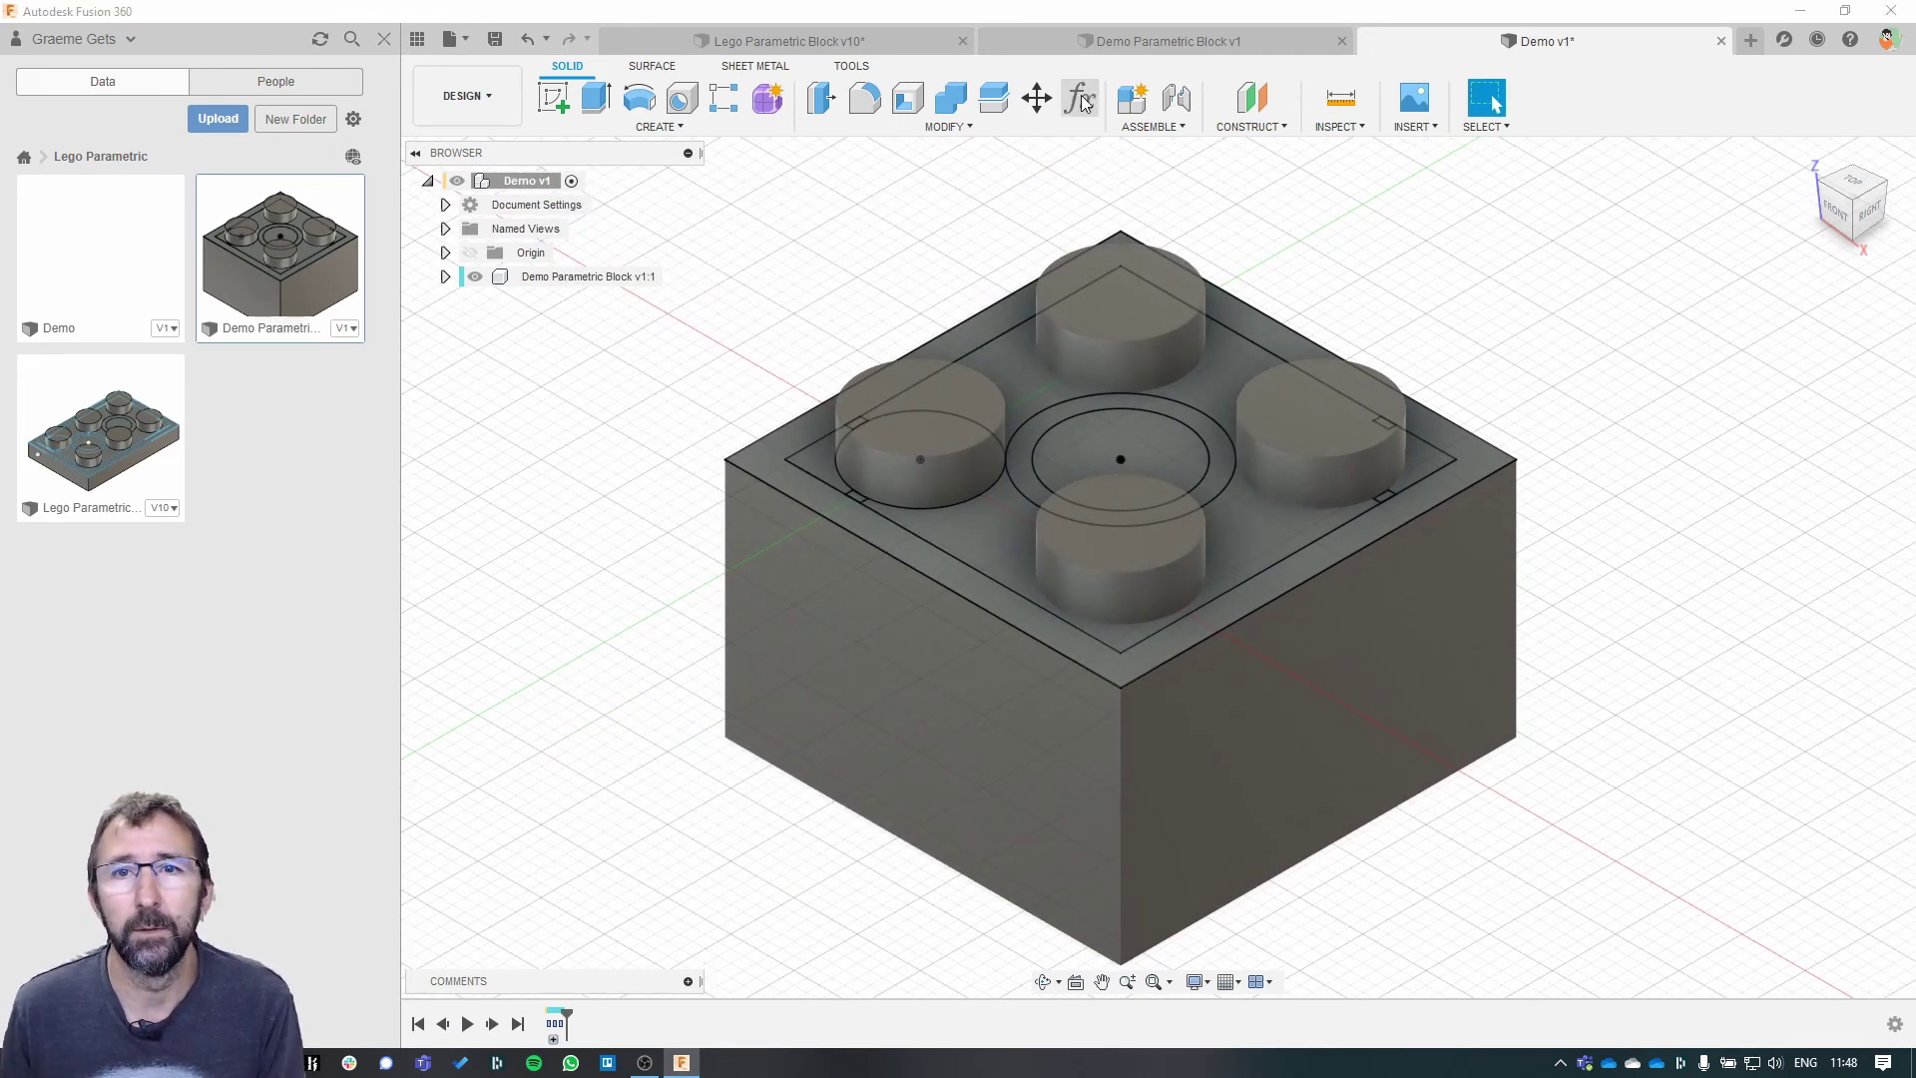
double_click(919, 324)
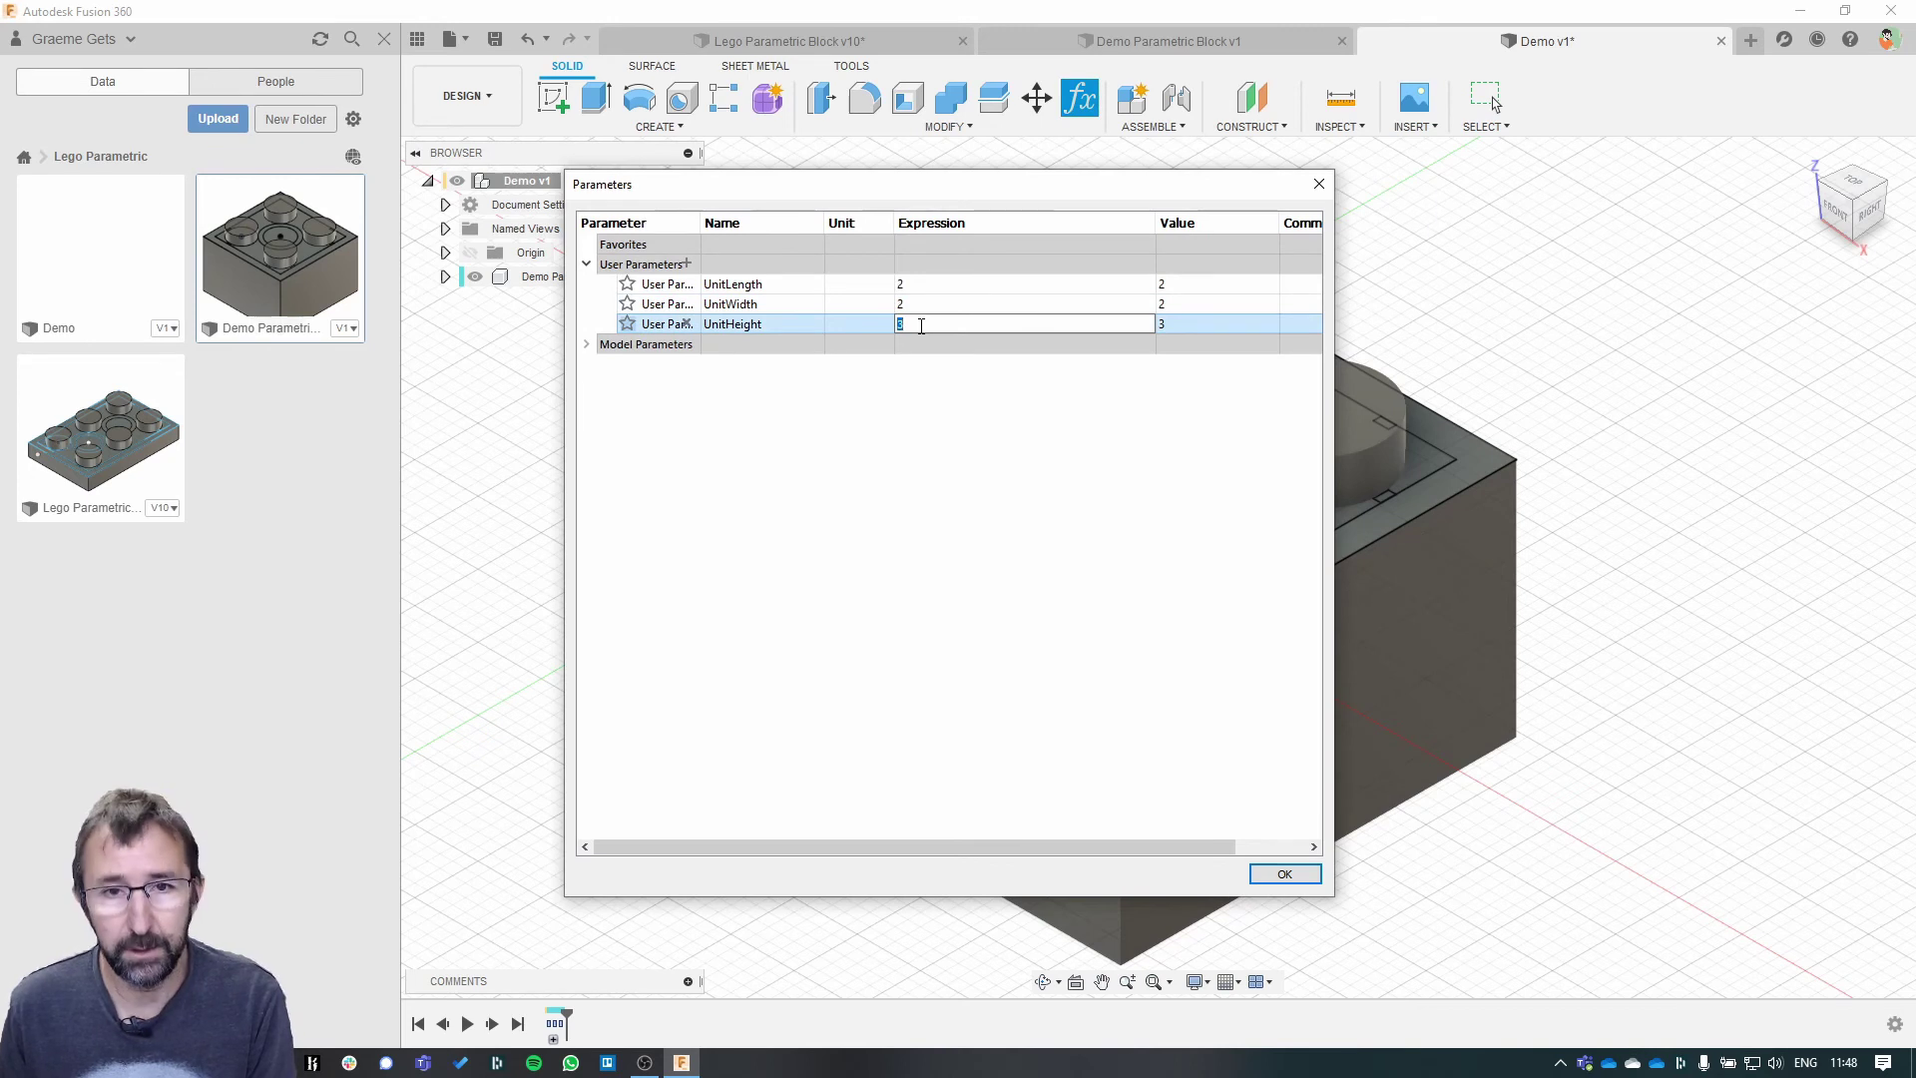
text(1)
click(1031, 303)
double_click(953, 285)
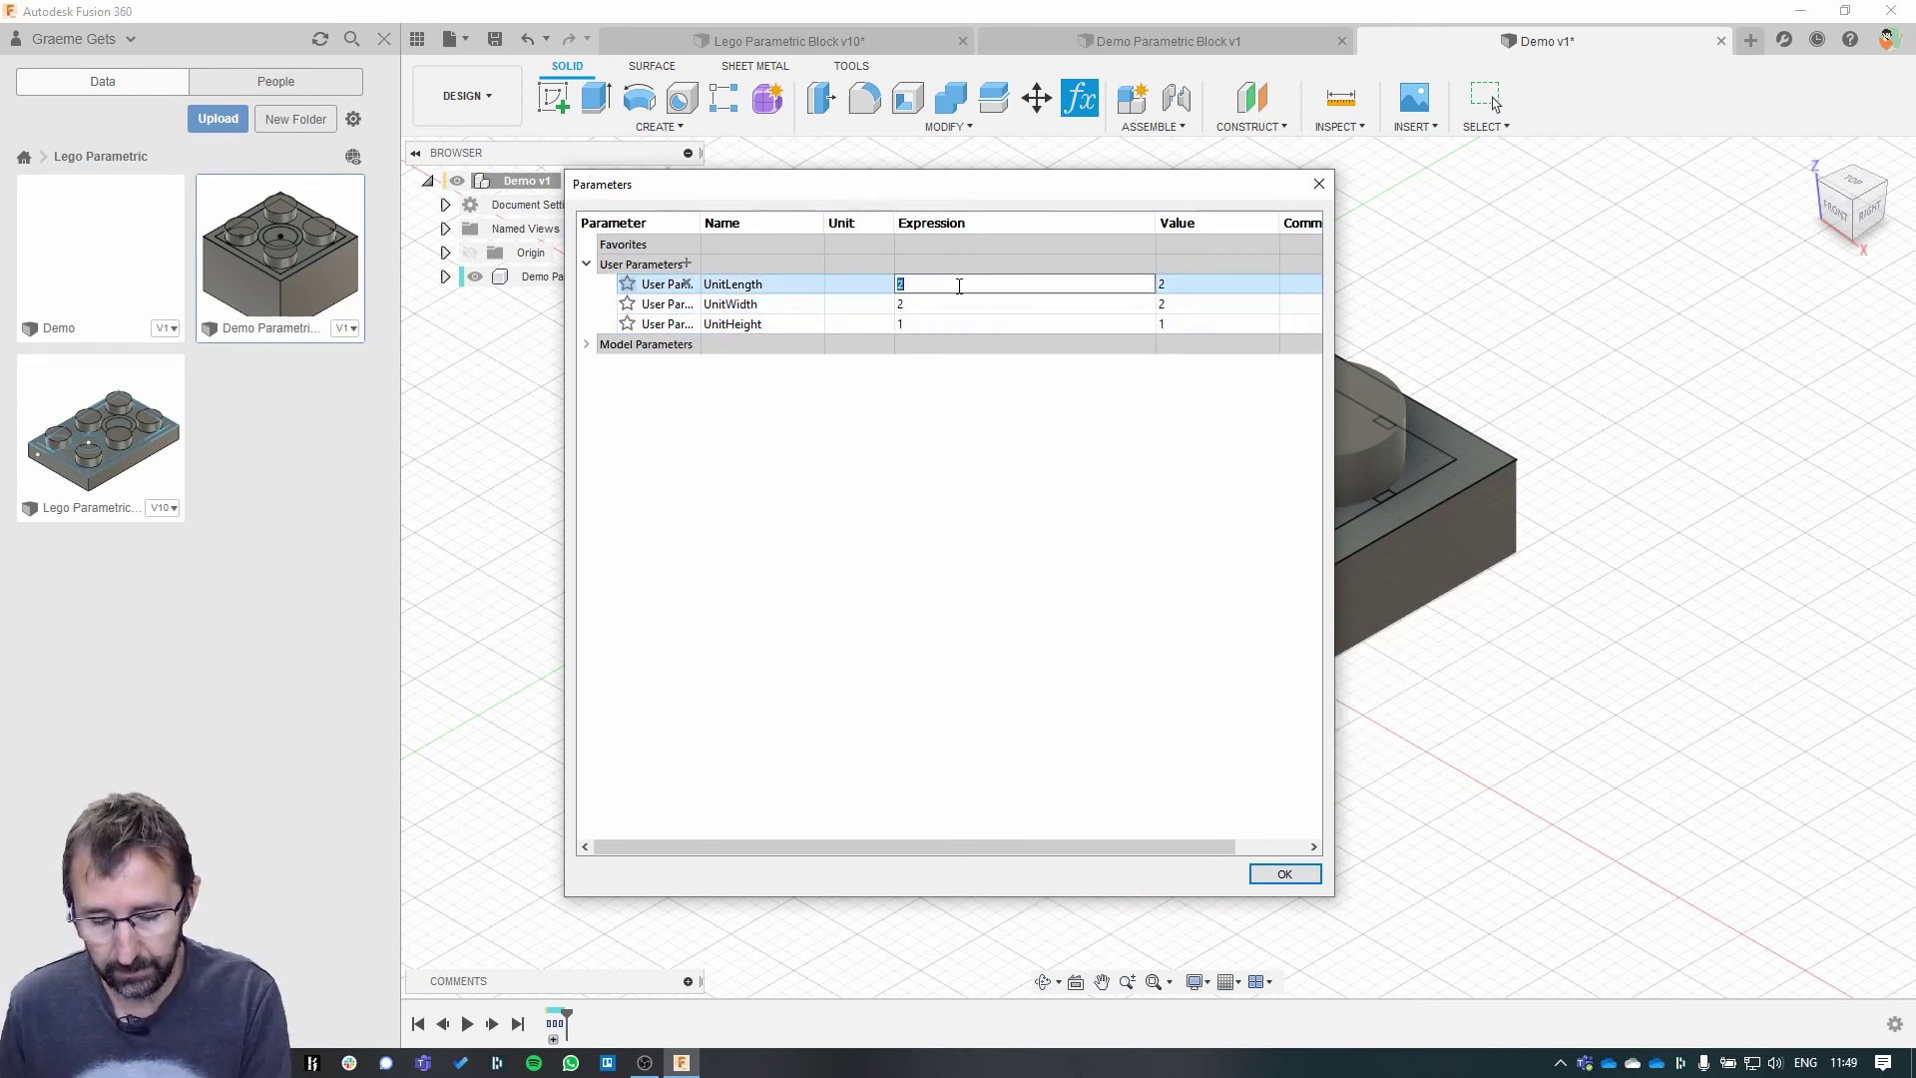
text(7)
double_click(956, 304)
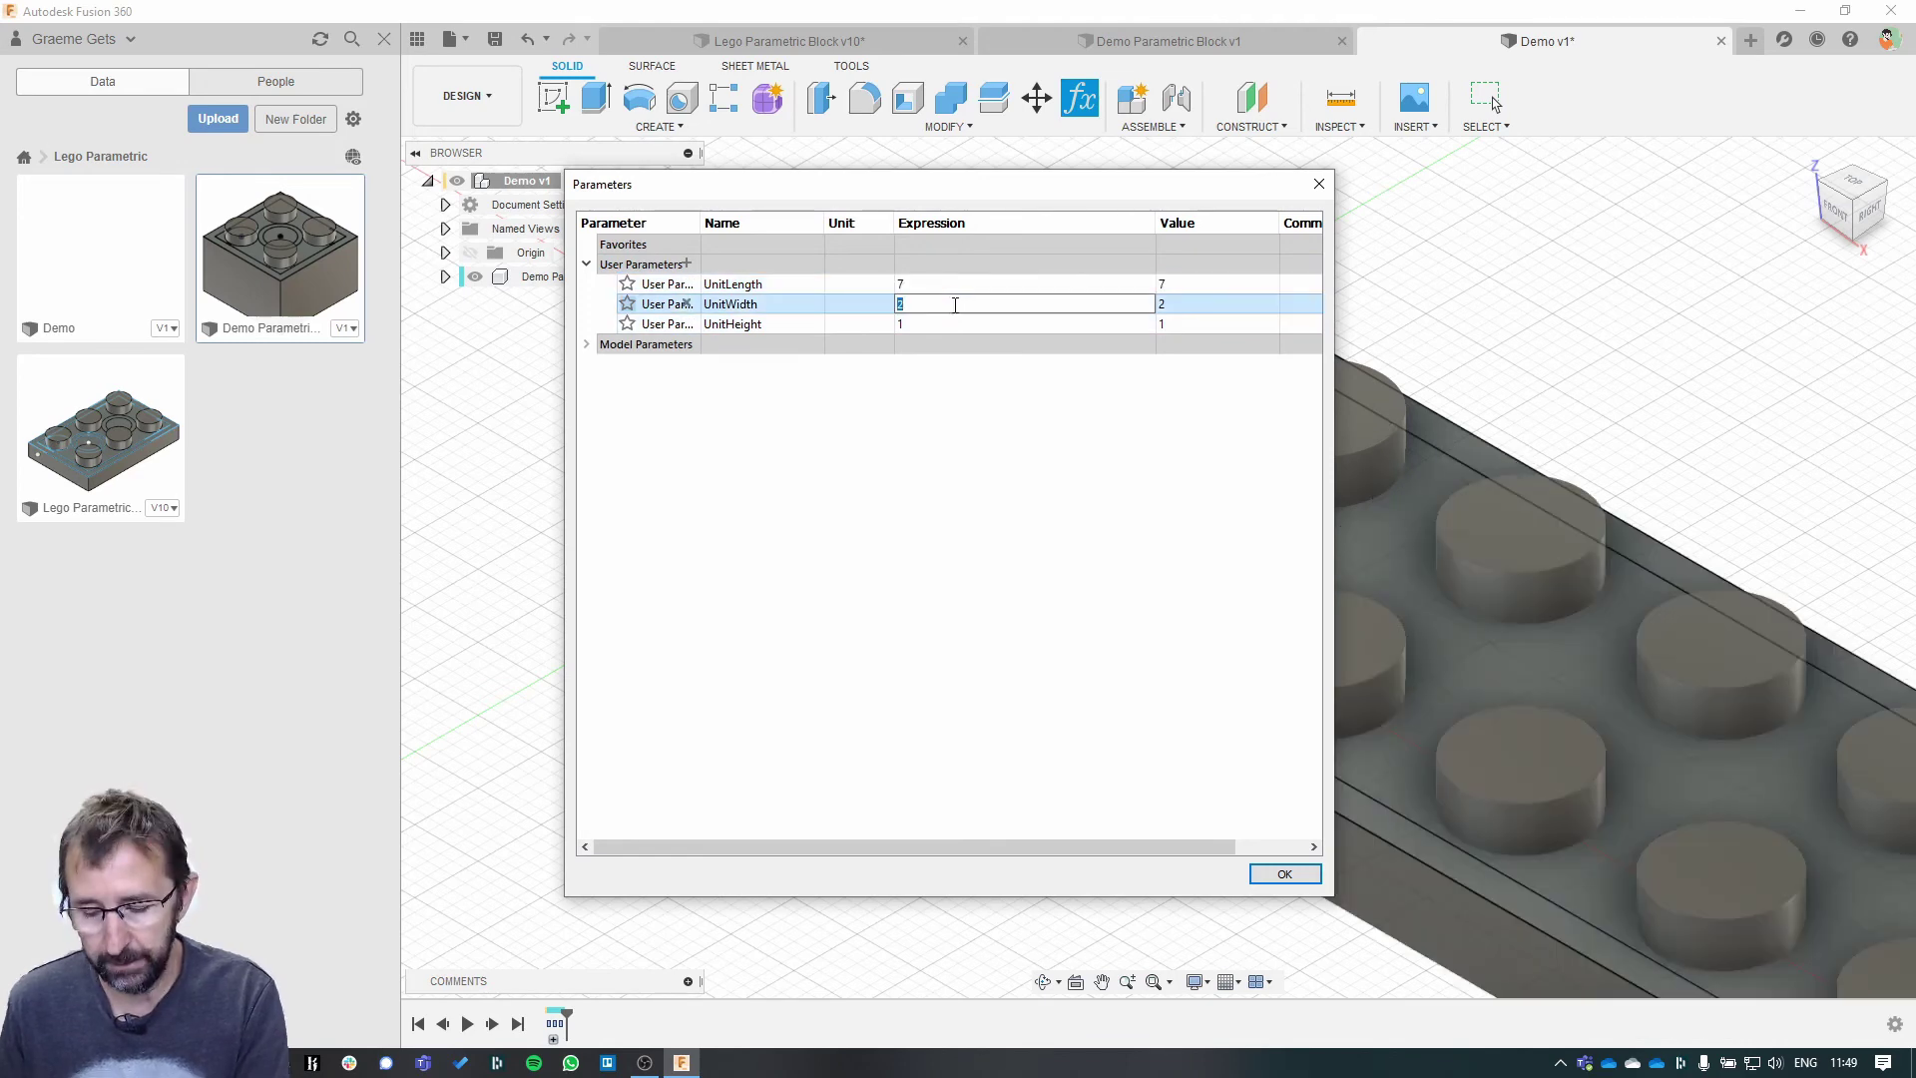
text(8)
key(Return)
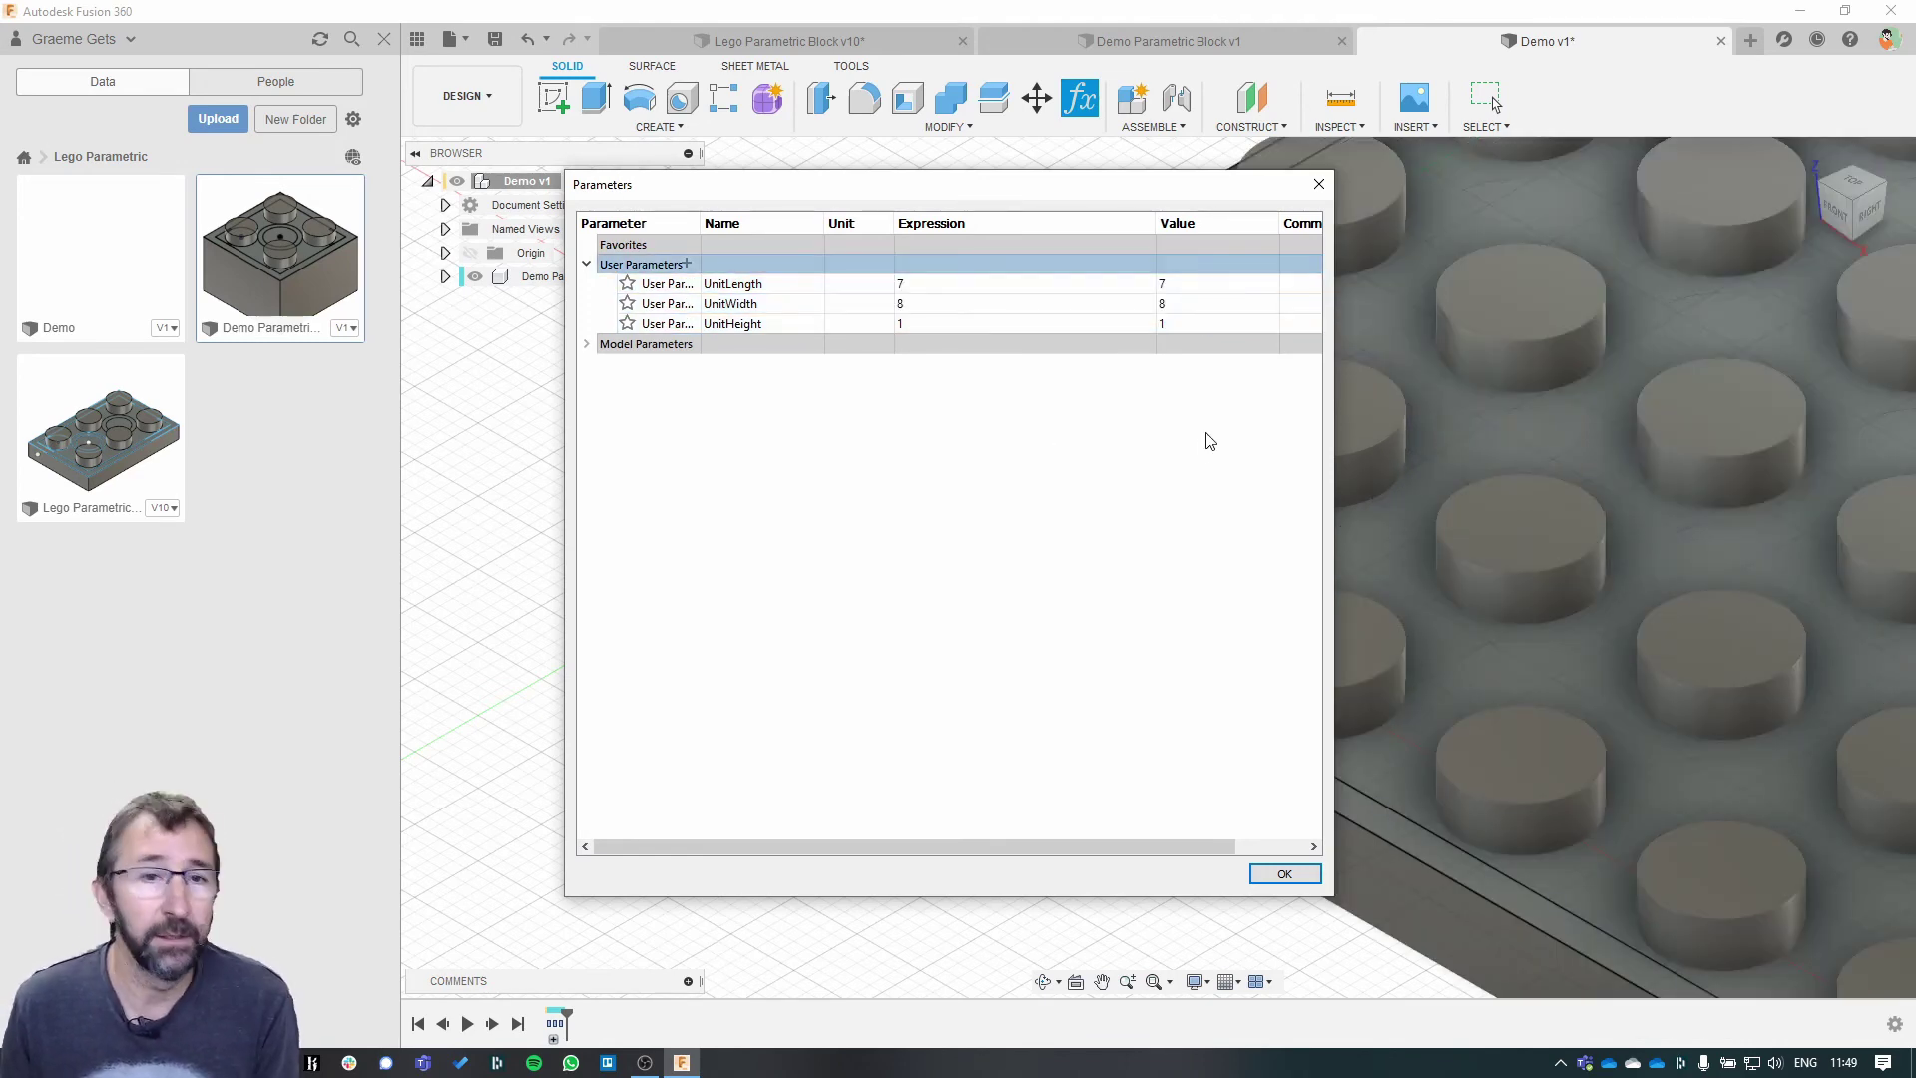
click(1283, 874)
scroll(1180, 588, up, 3)
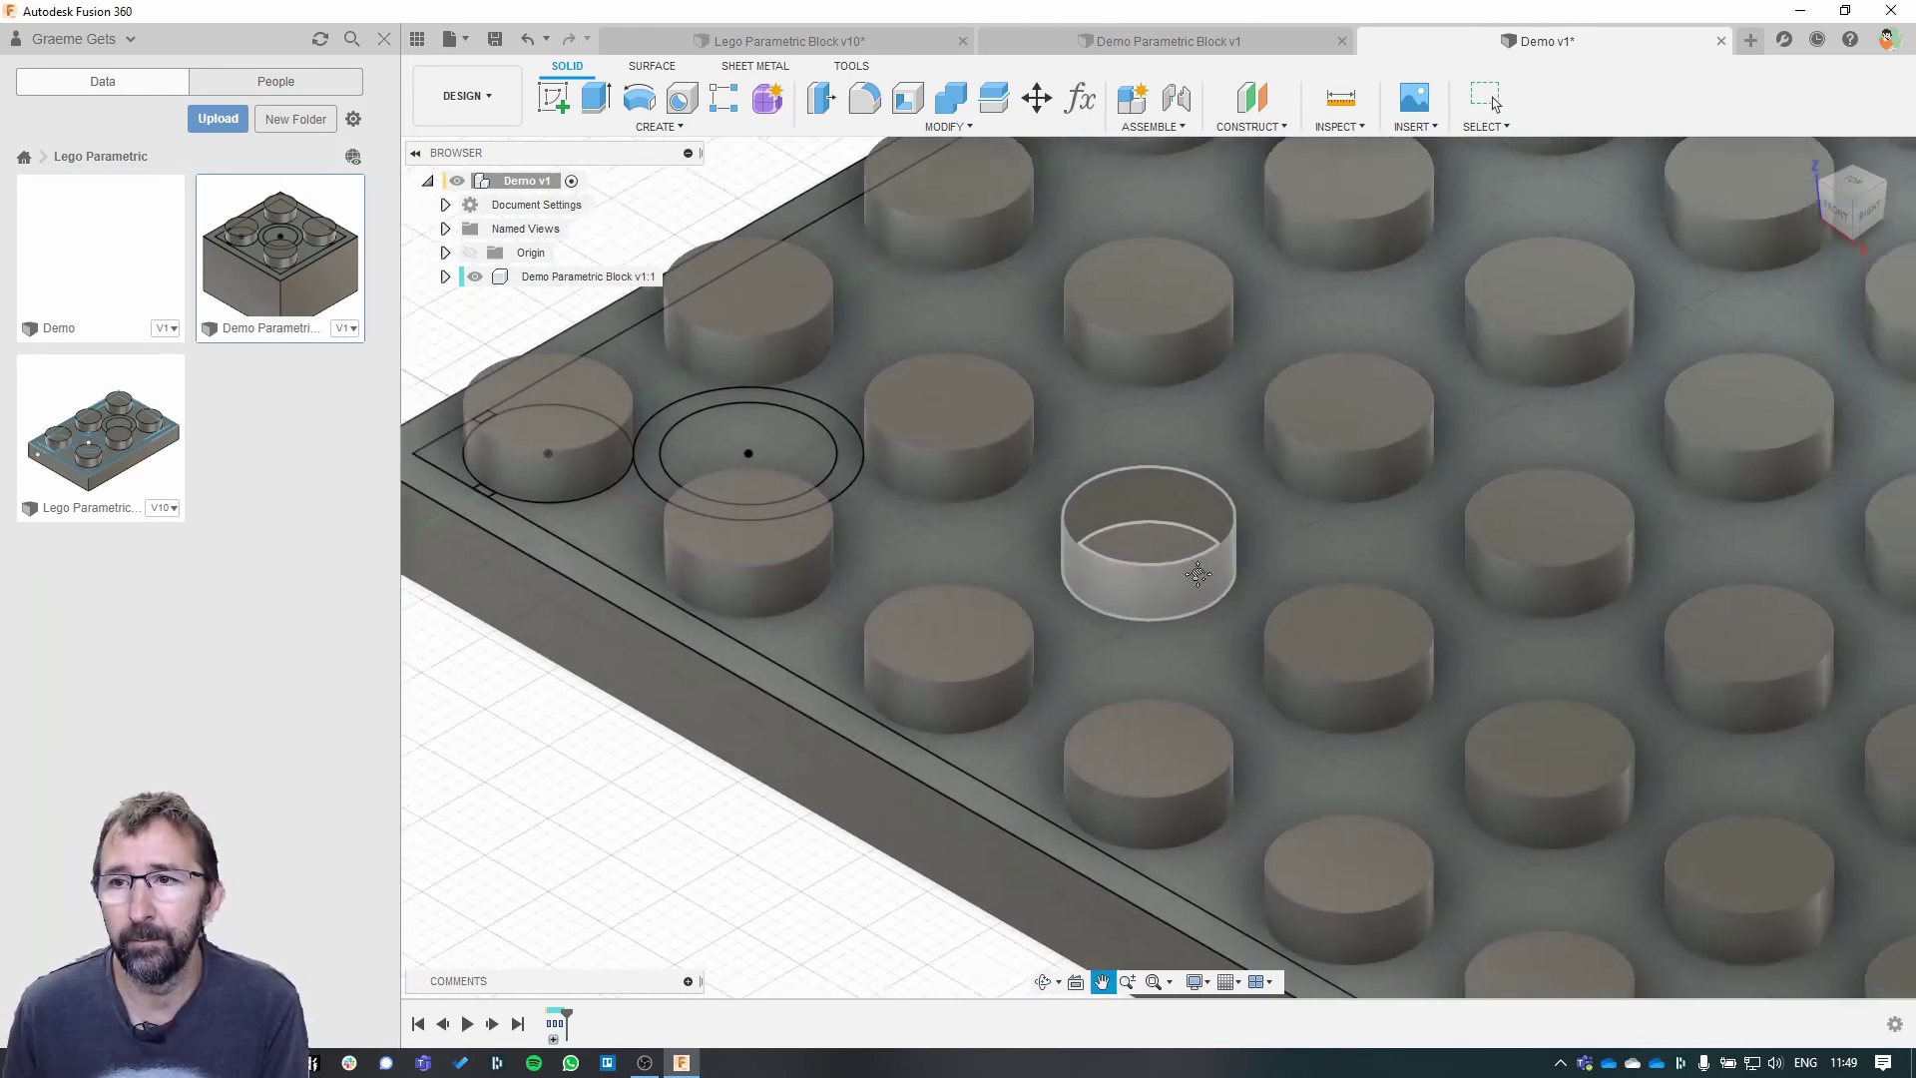
scroll(1179, 581, down, 10)
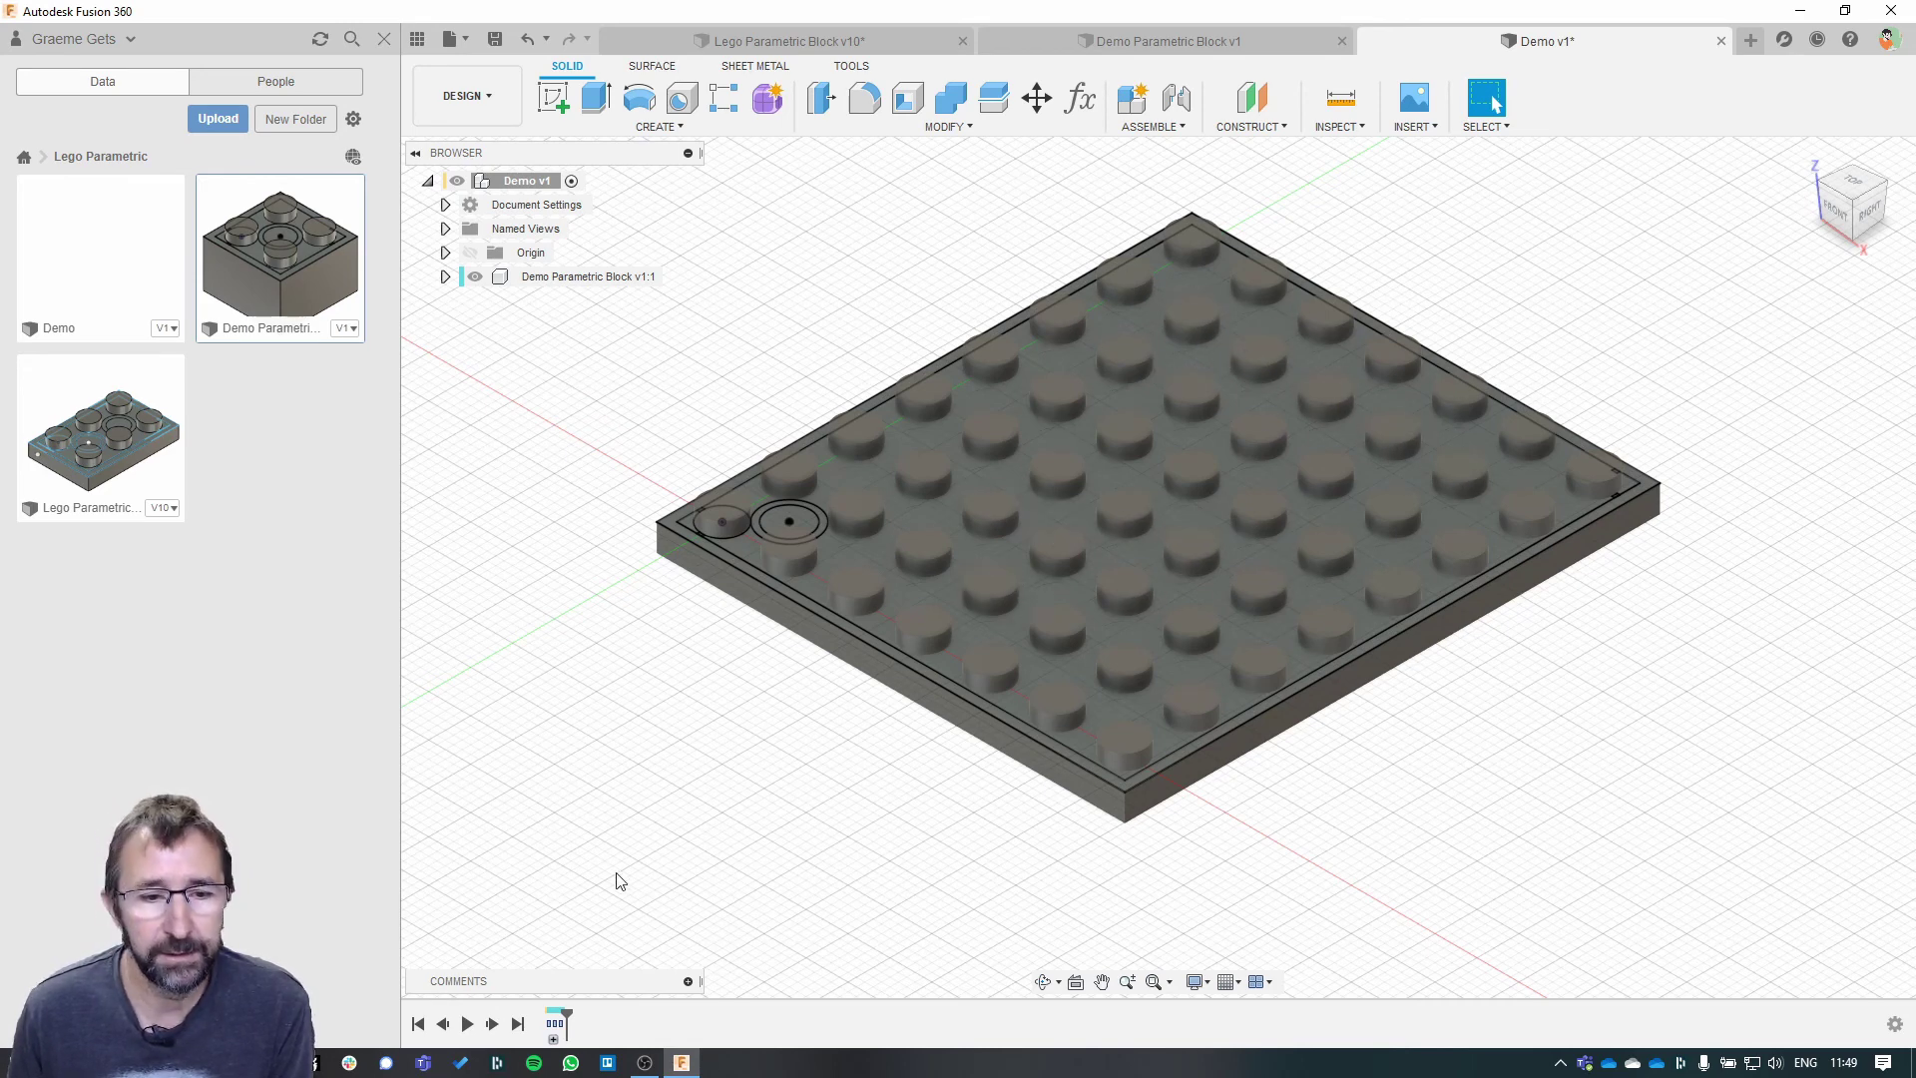
- Edit the block's stud pattern (R-Pattern1) and suppress every interior stud, keeping only the single row around the plate's perimeter
click(553, 1041)
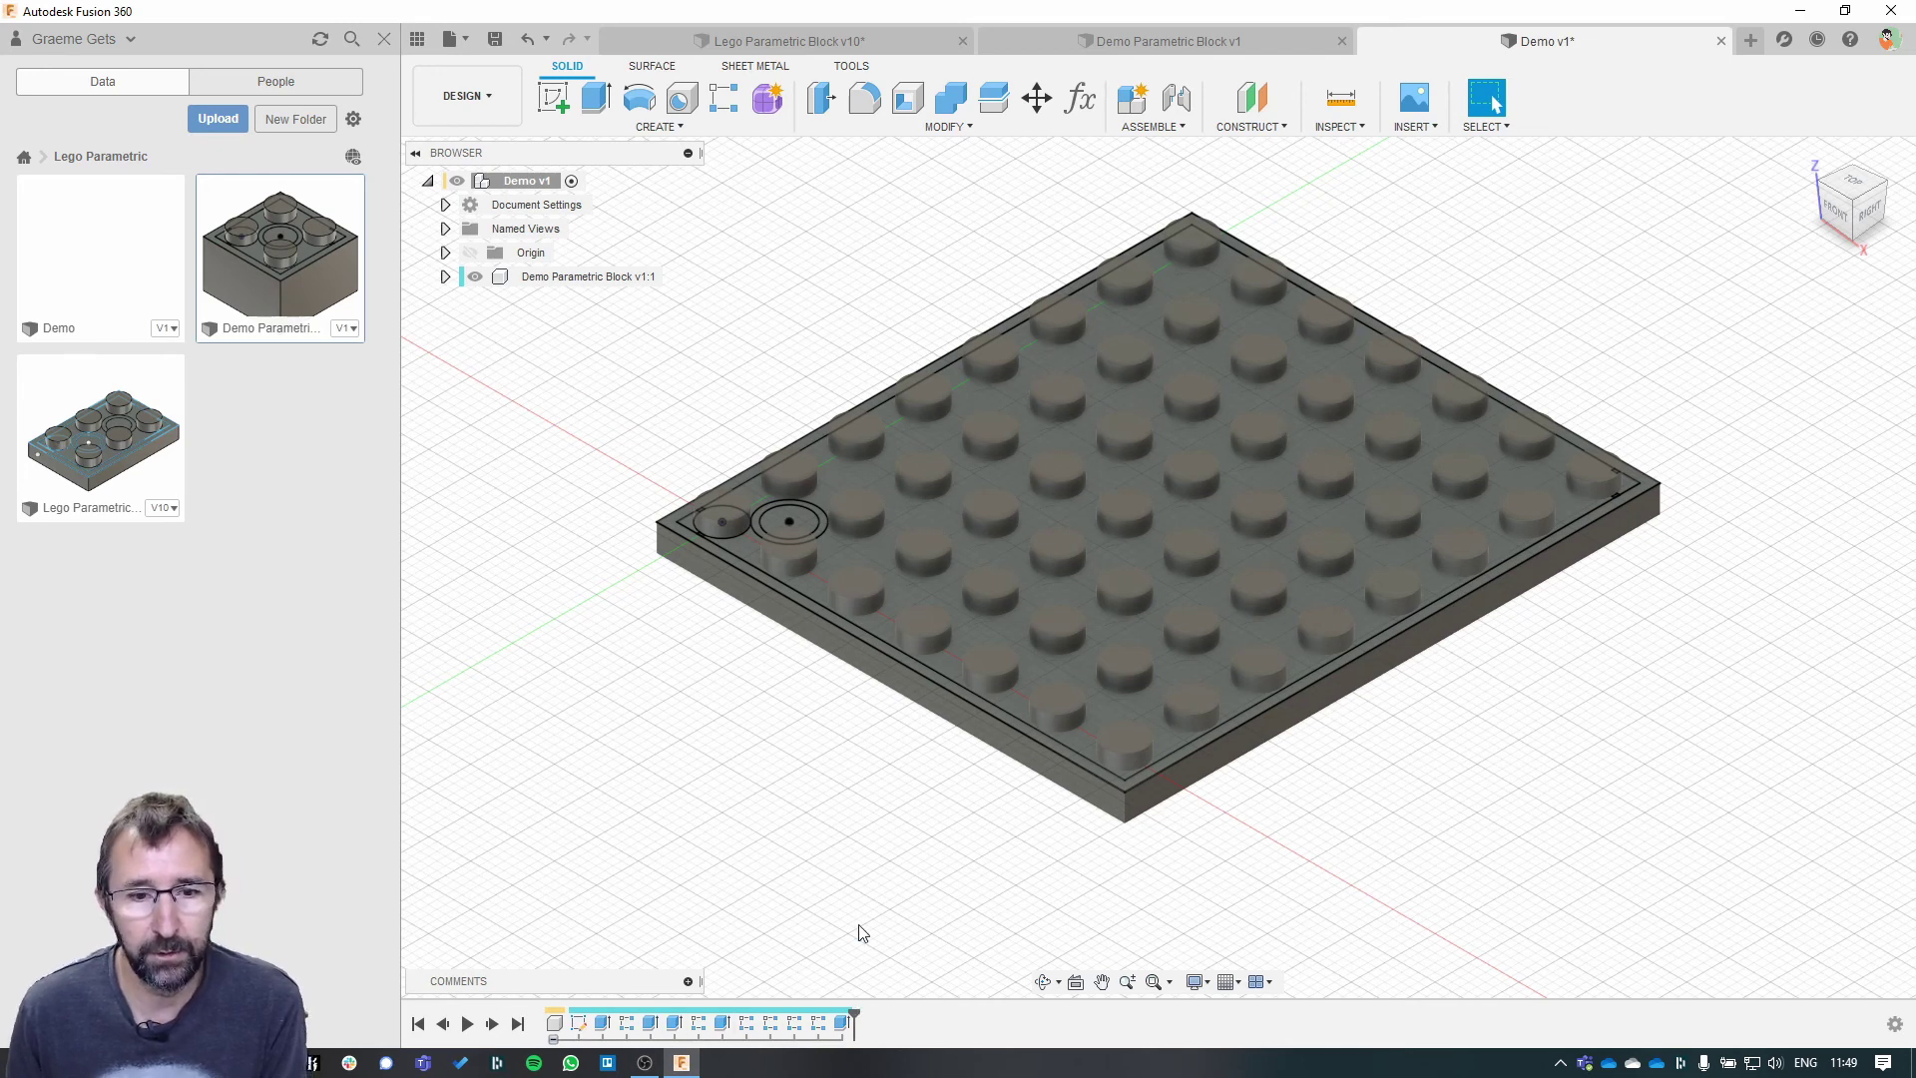
click(626, 1022)
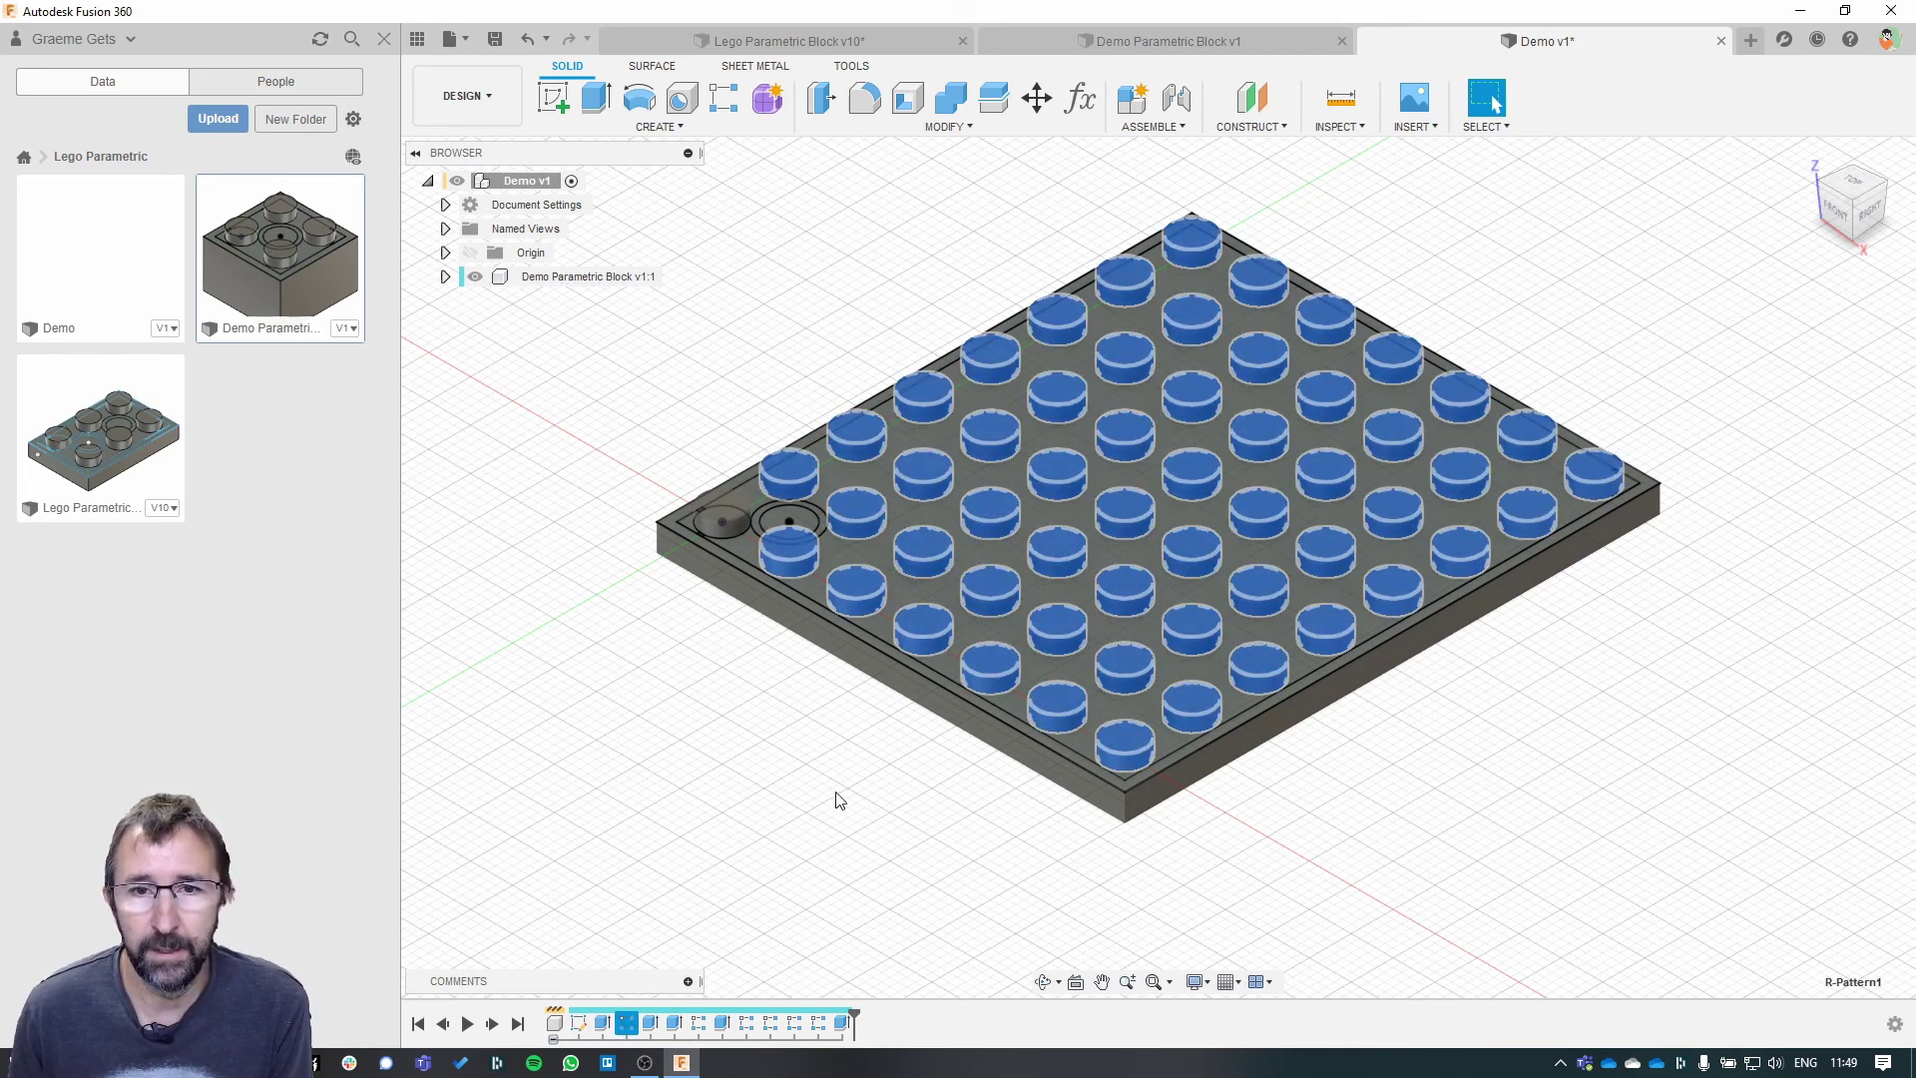
right_click(636, 1024)
click(714, 844)
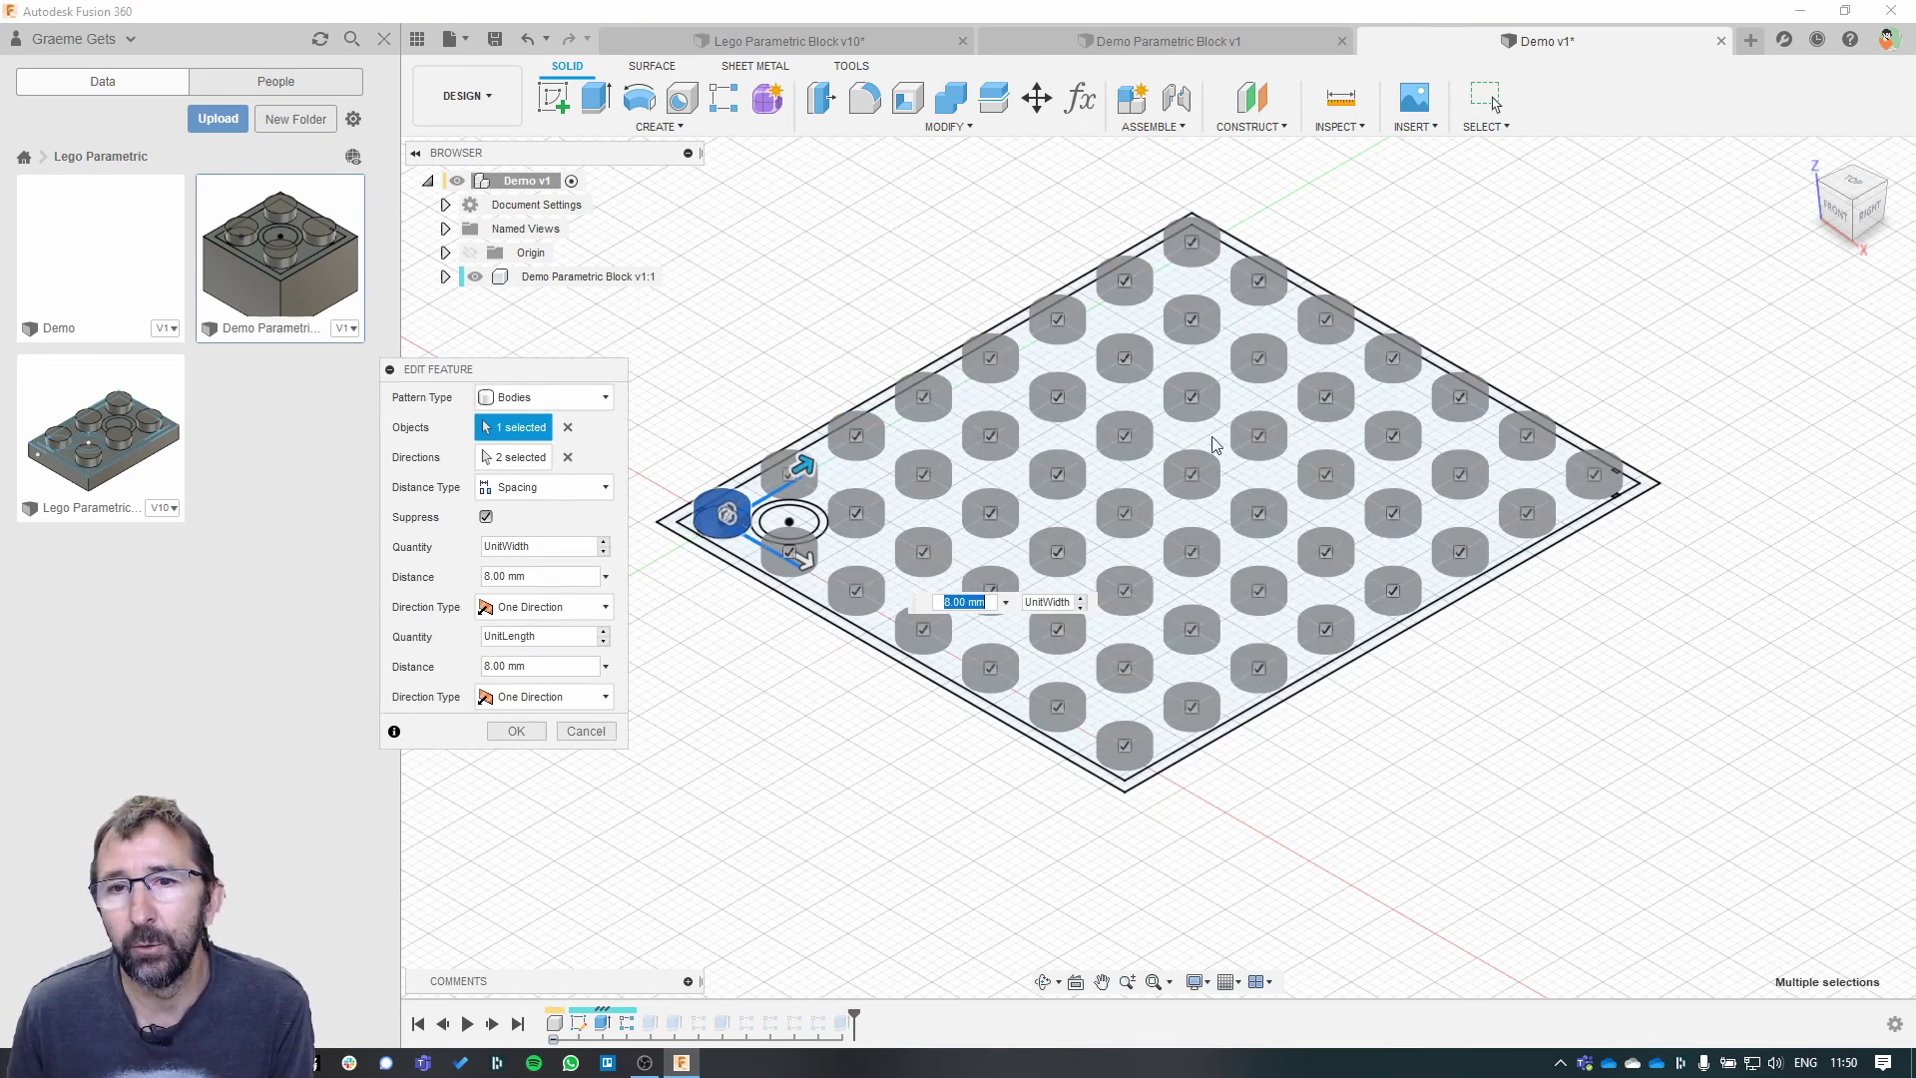
click(923, 474)
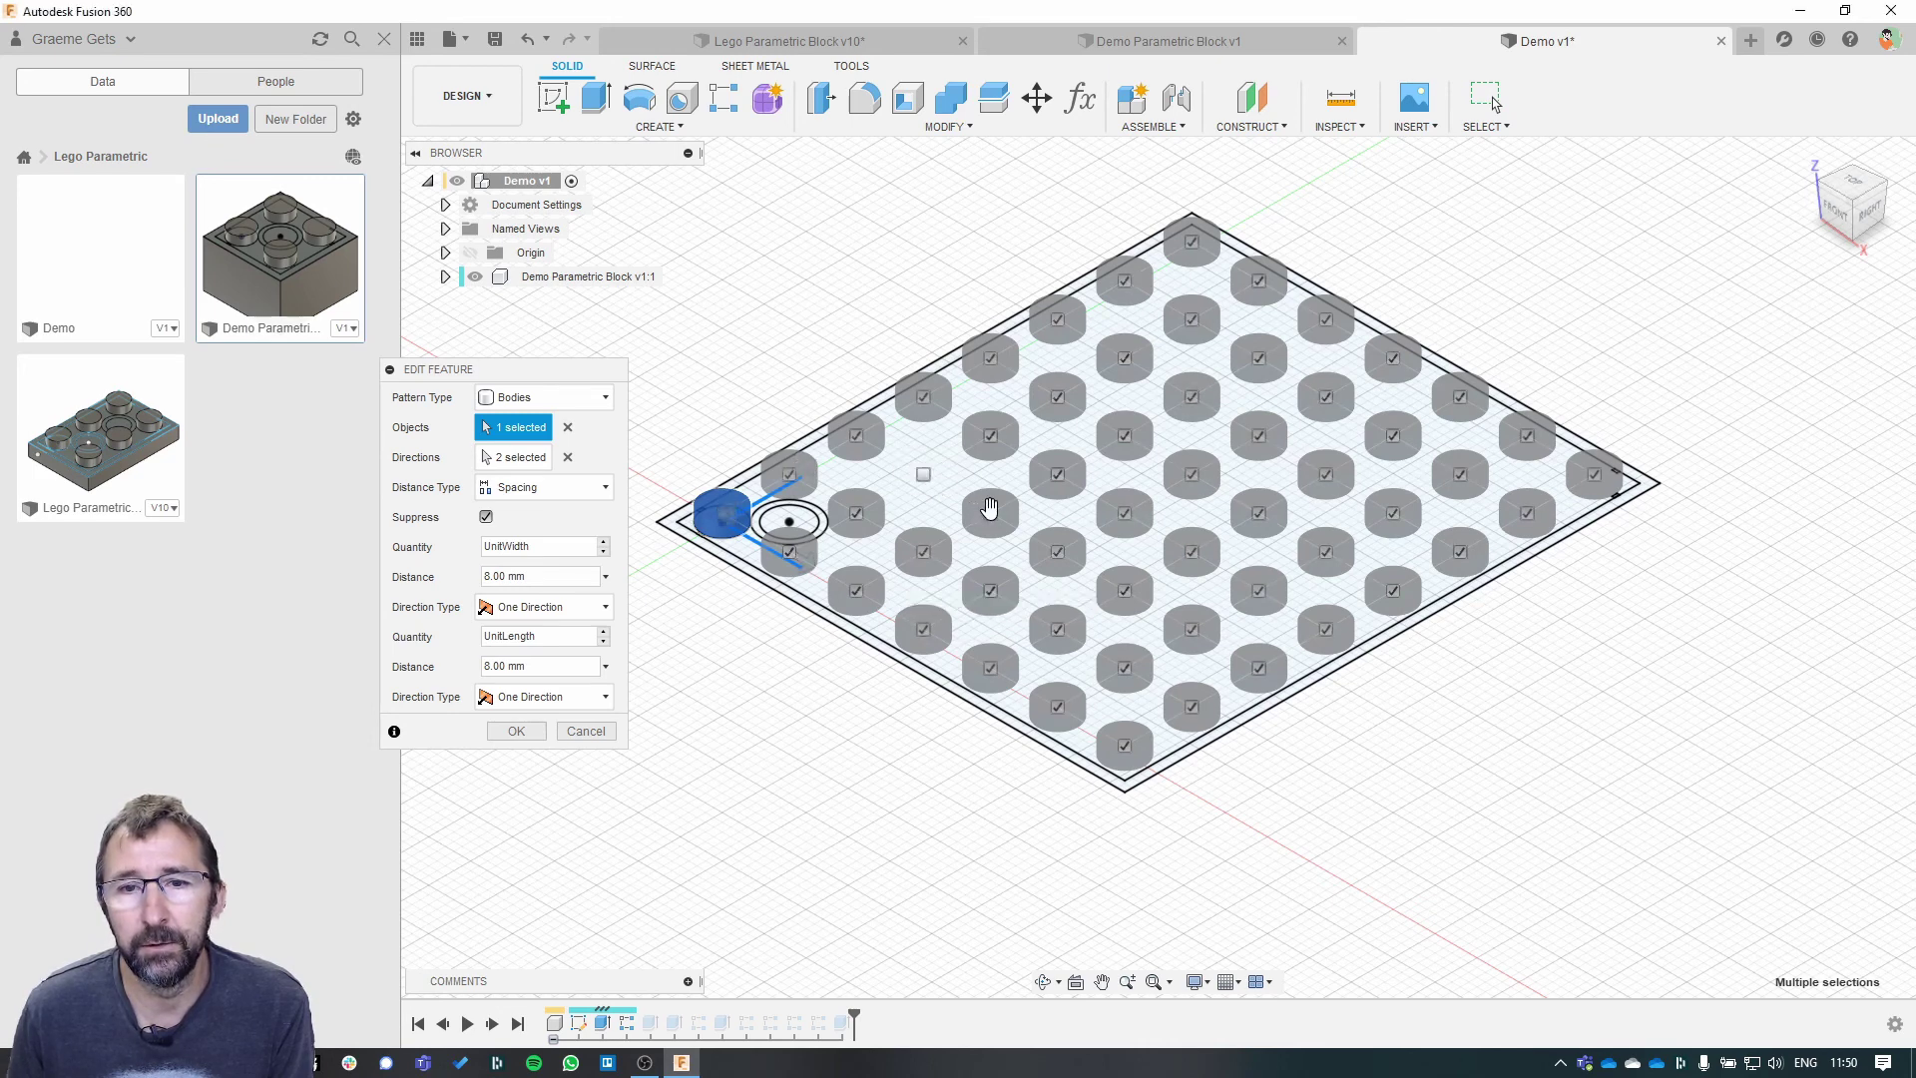
click(990, 513)
click(1058, 552)
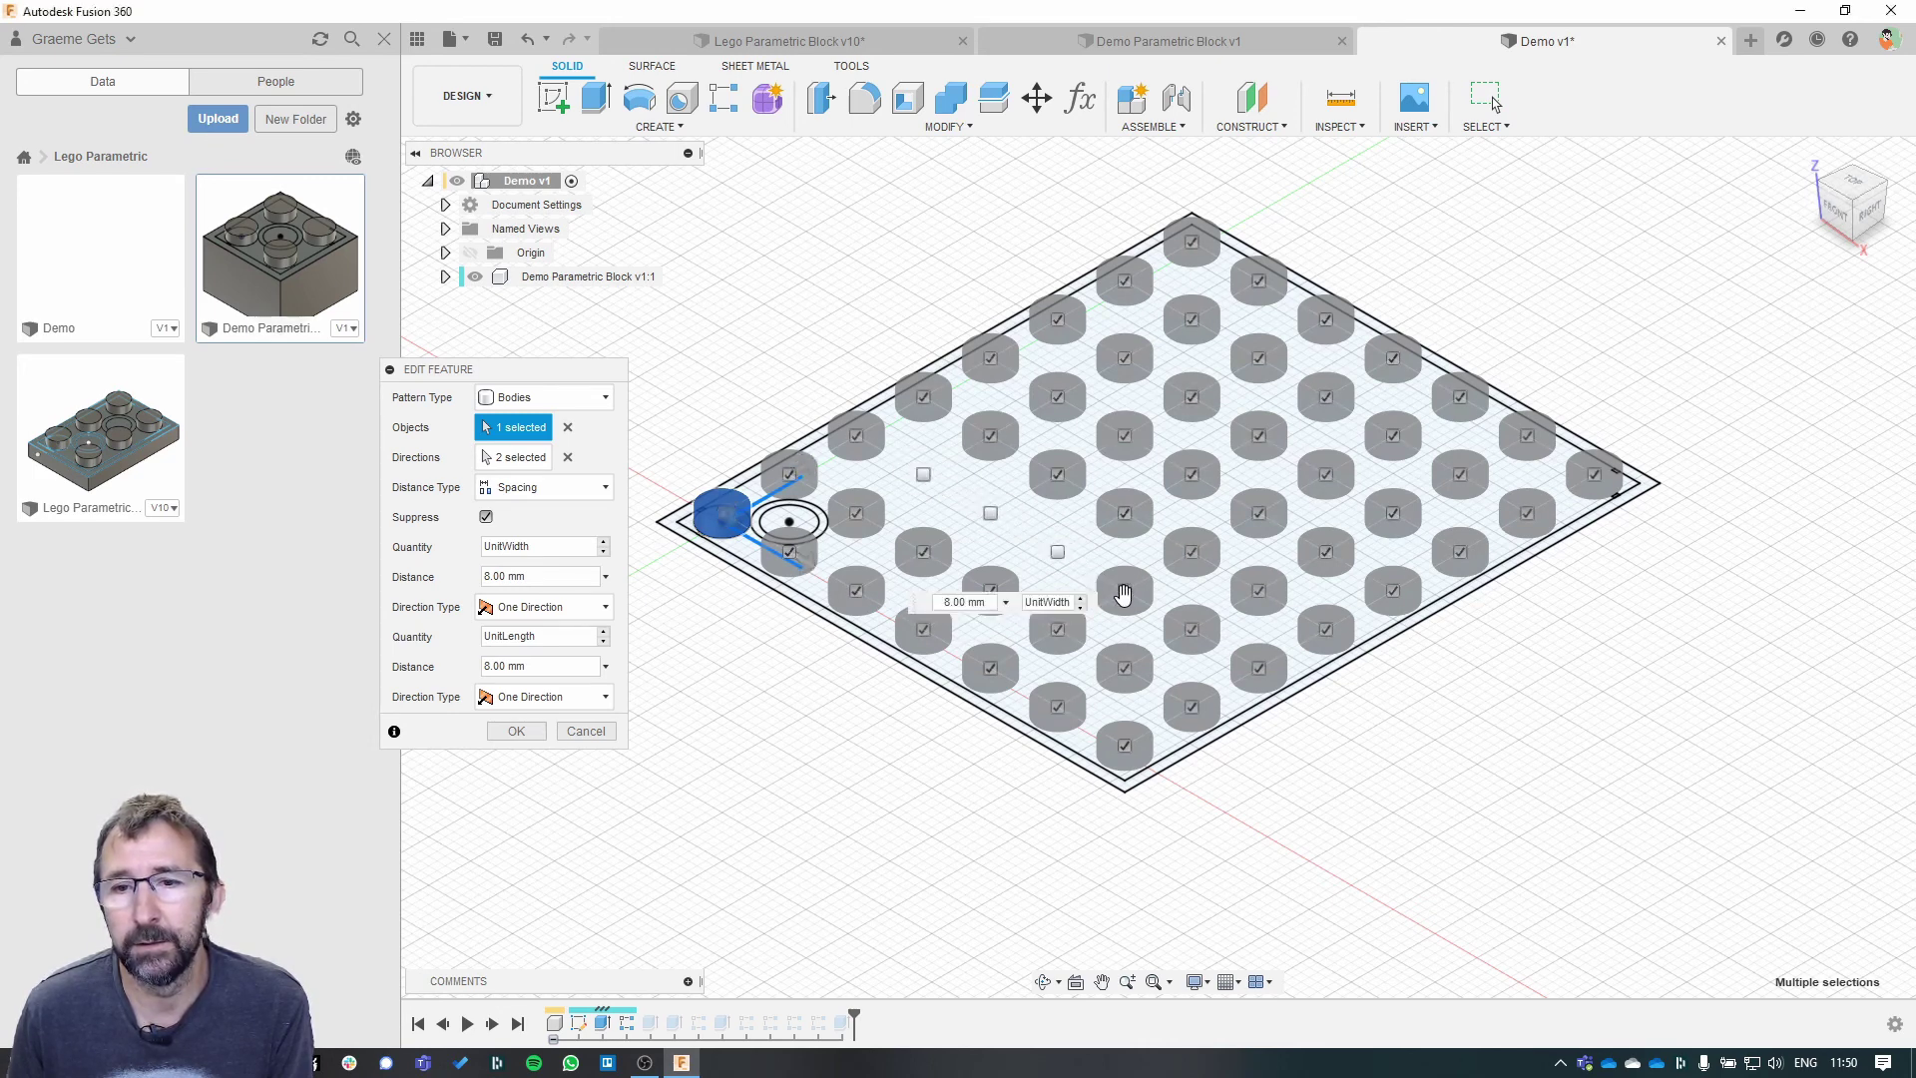
click(1125, 591)
click(1192, 630)
click(1125, 667)
click(1058, 629)
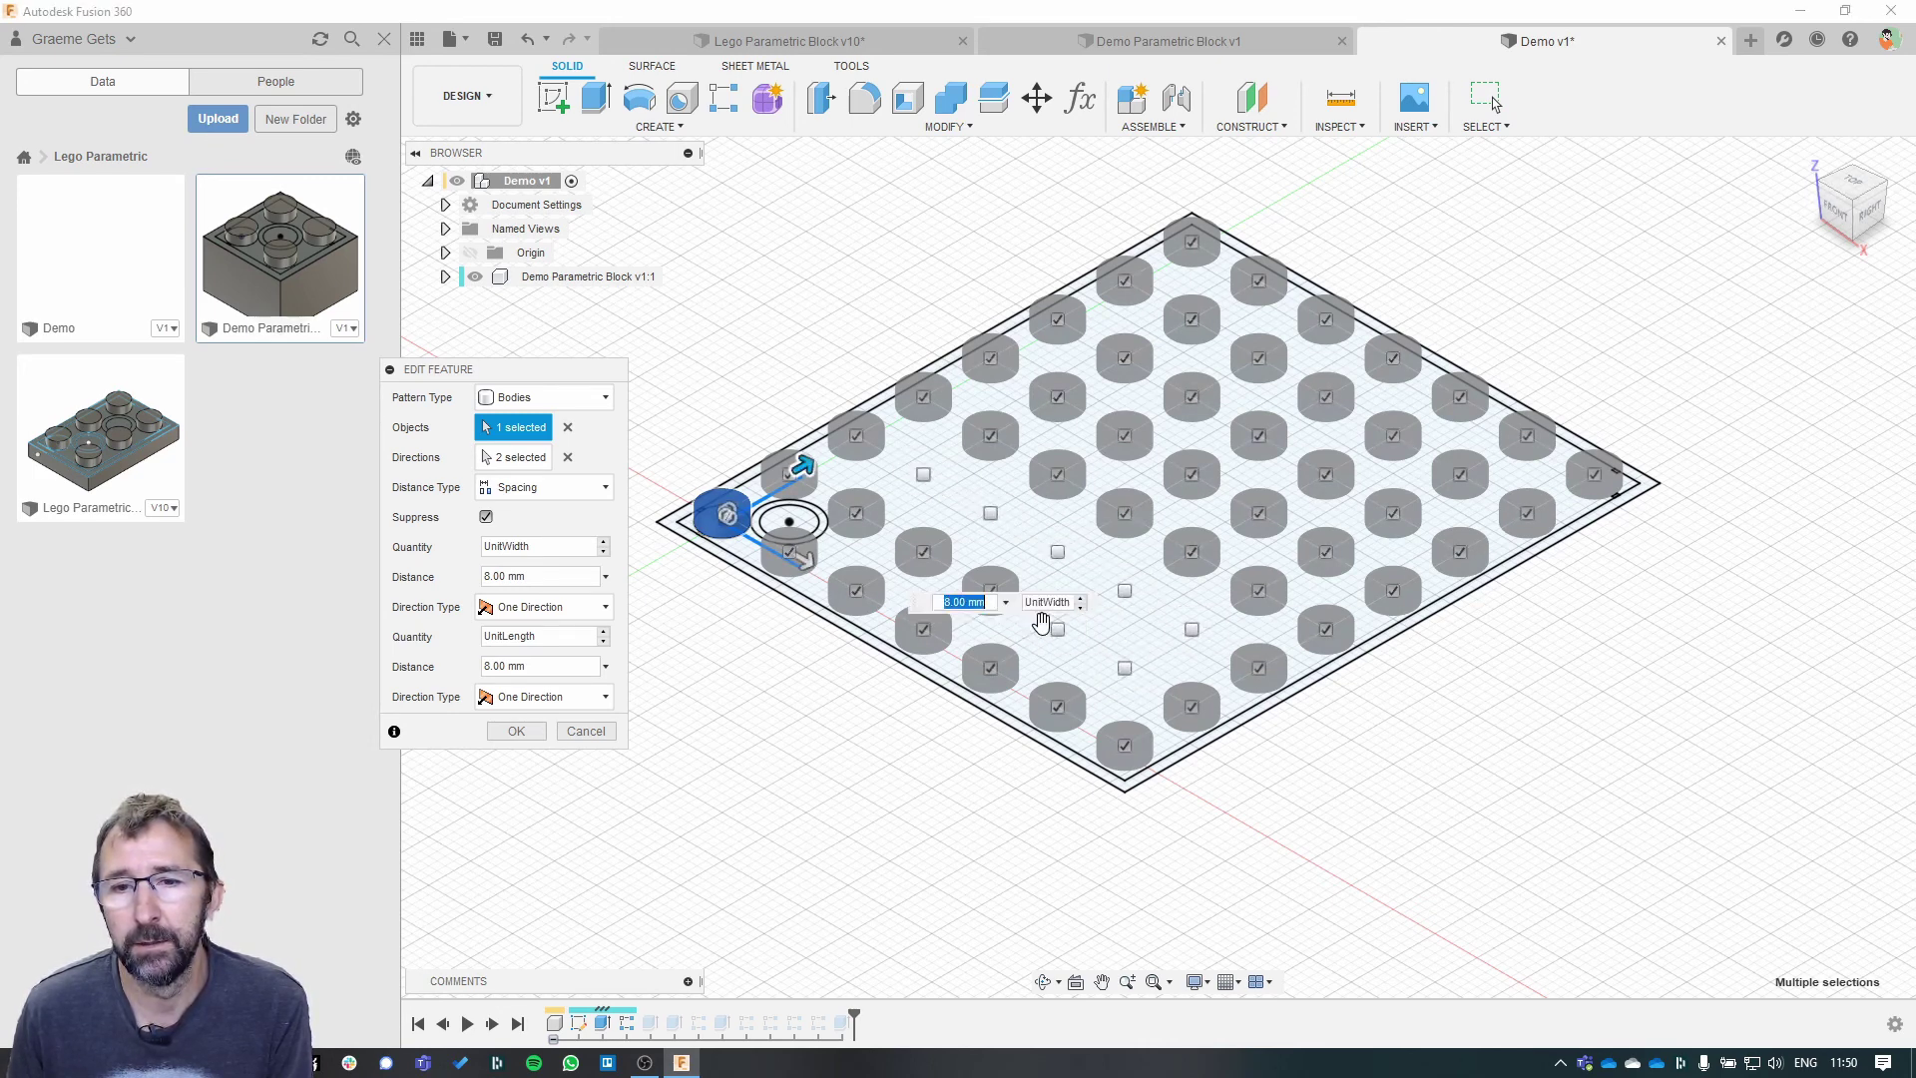
click(990, 587)
click(856, 513)
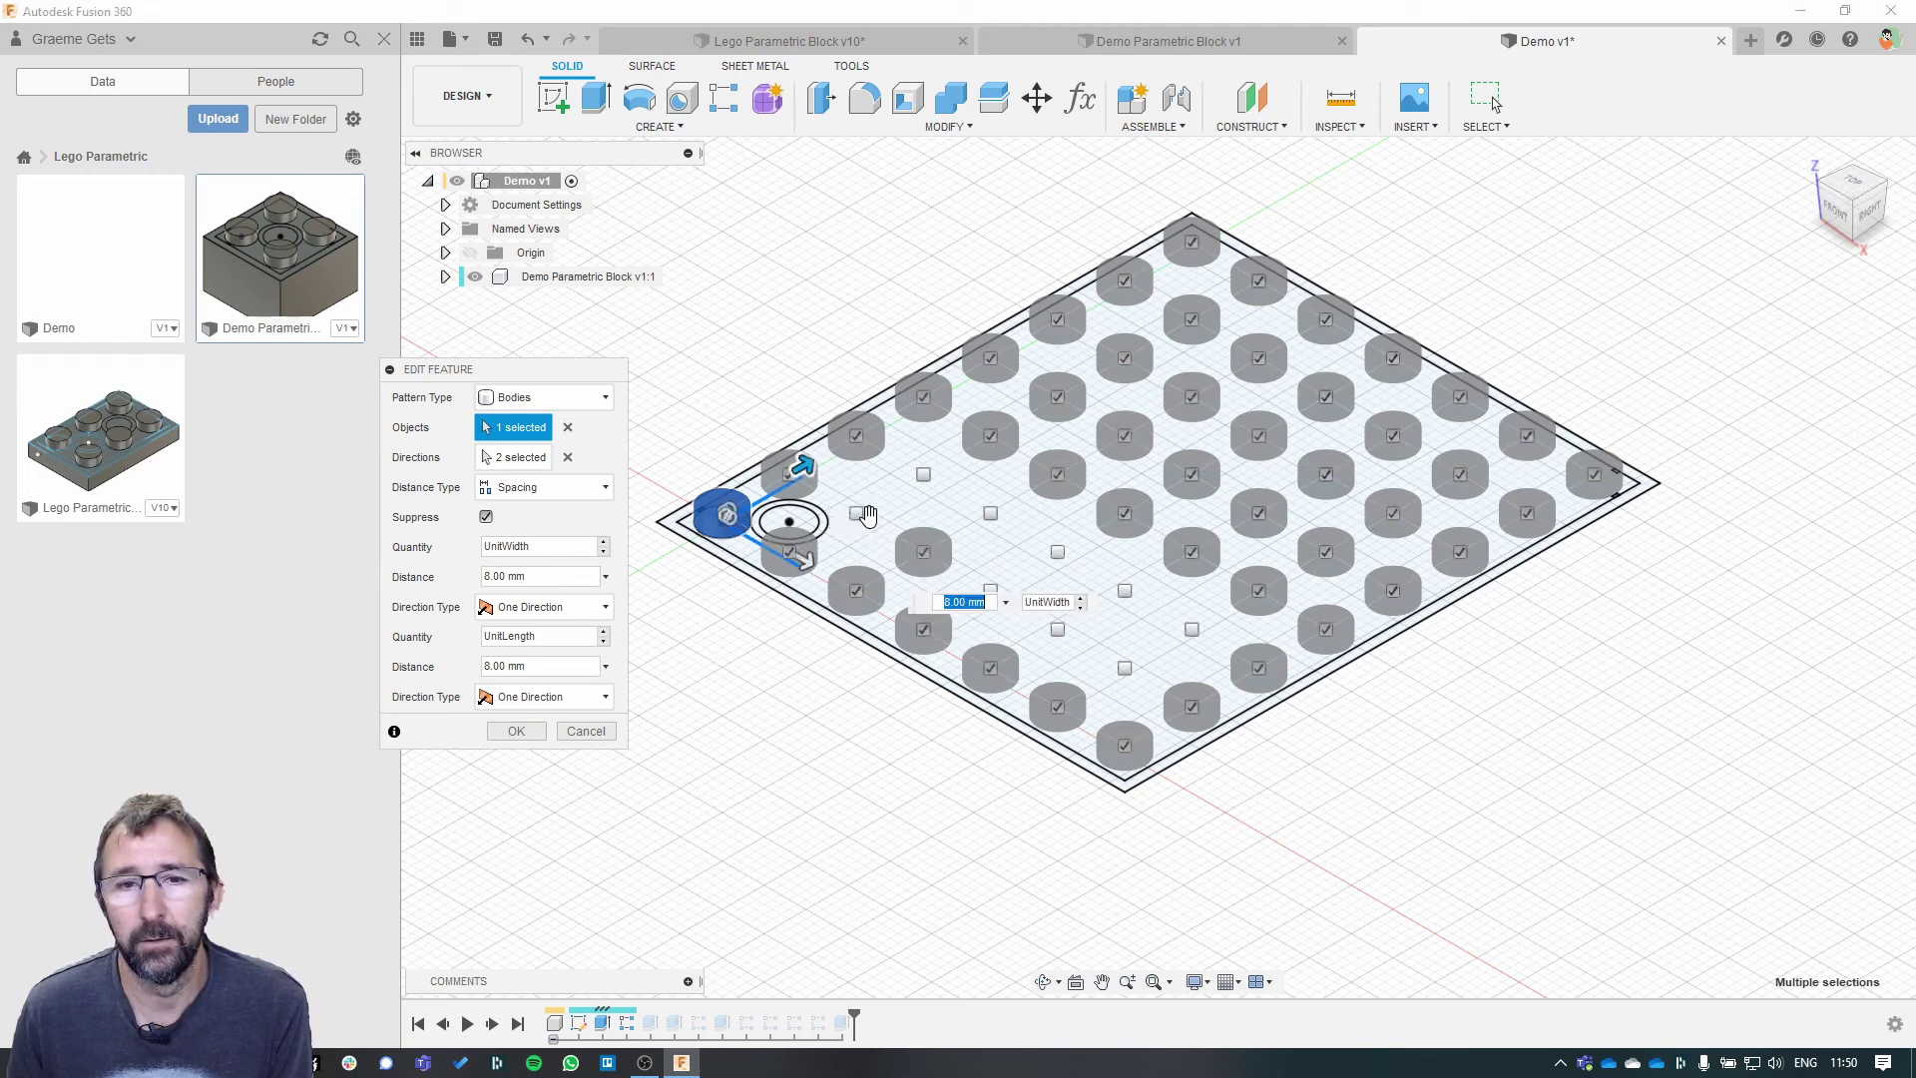
click(923, 552)
click(990, 435)
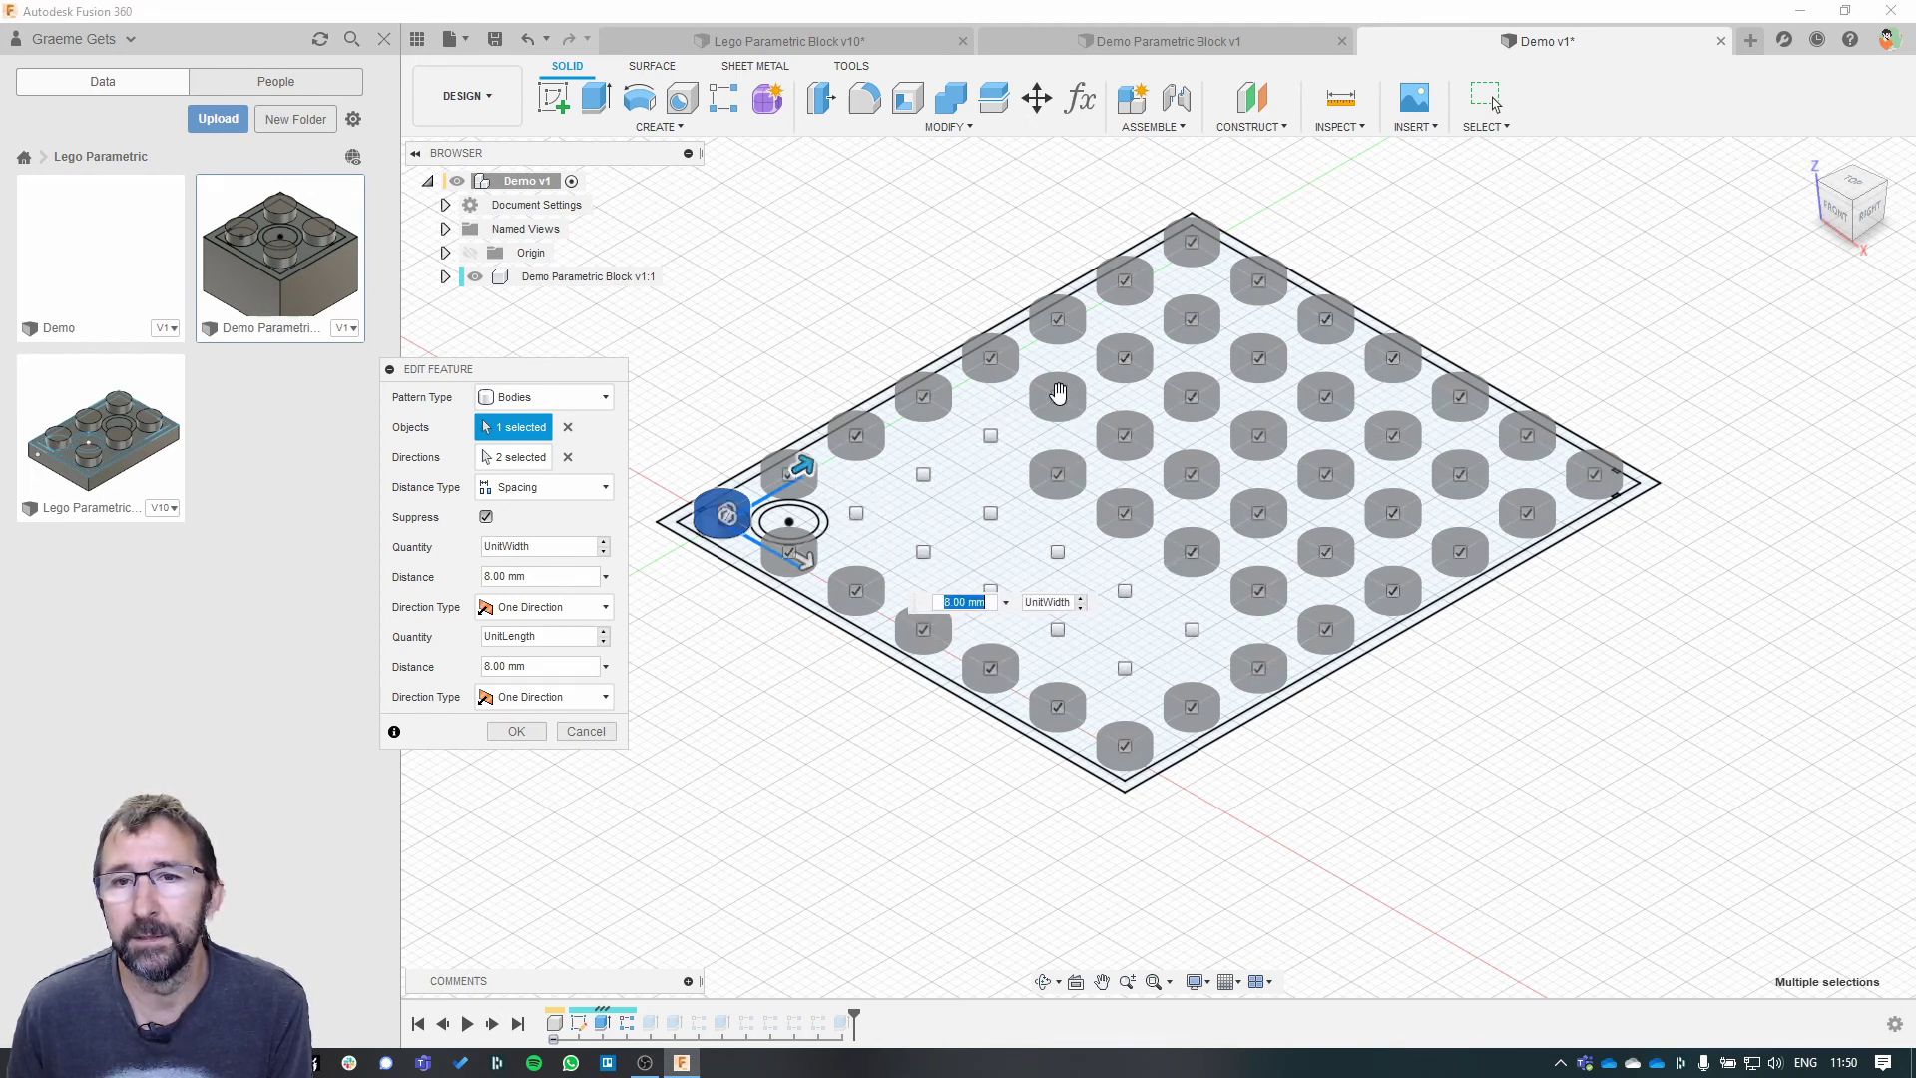
click(1057, 397)
click(1125, 358)
click(1191, 320)
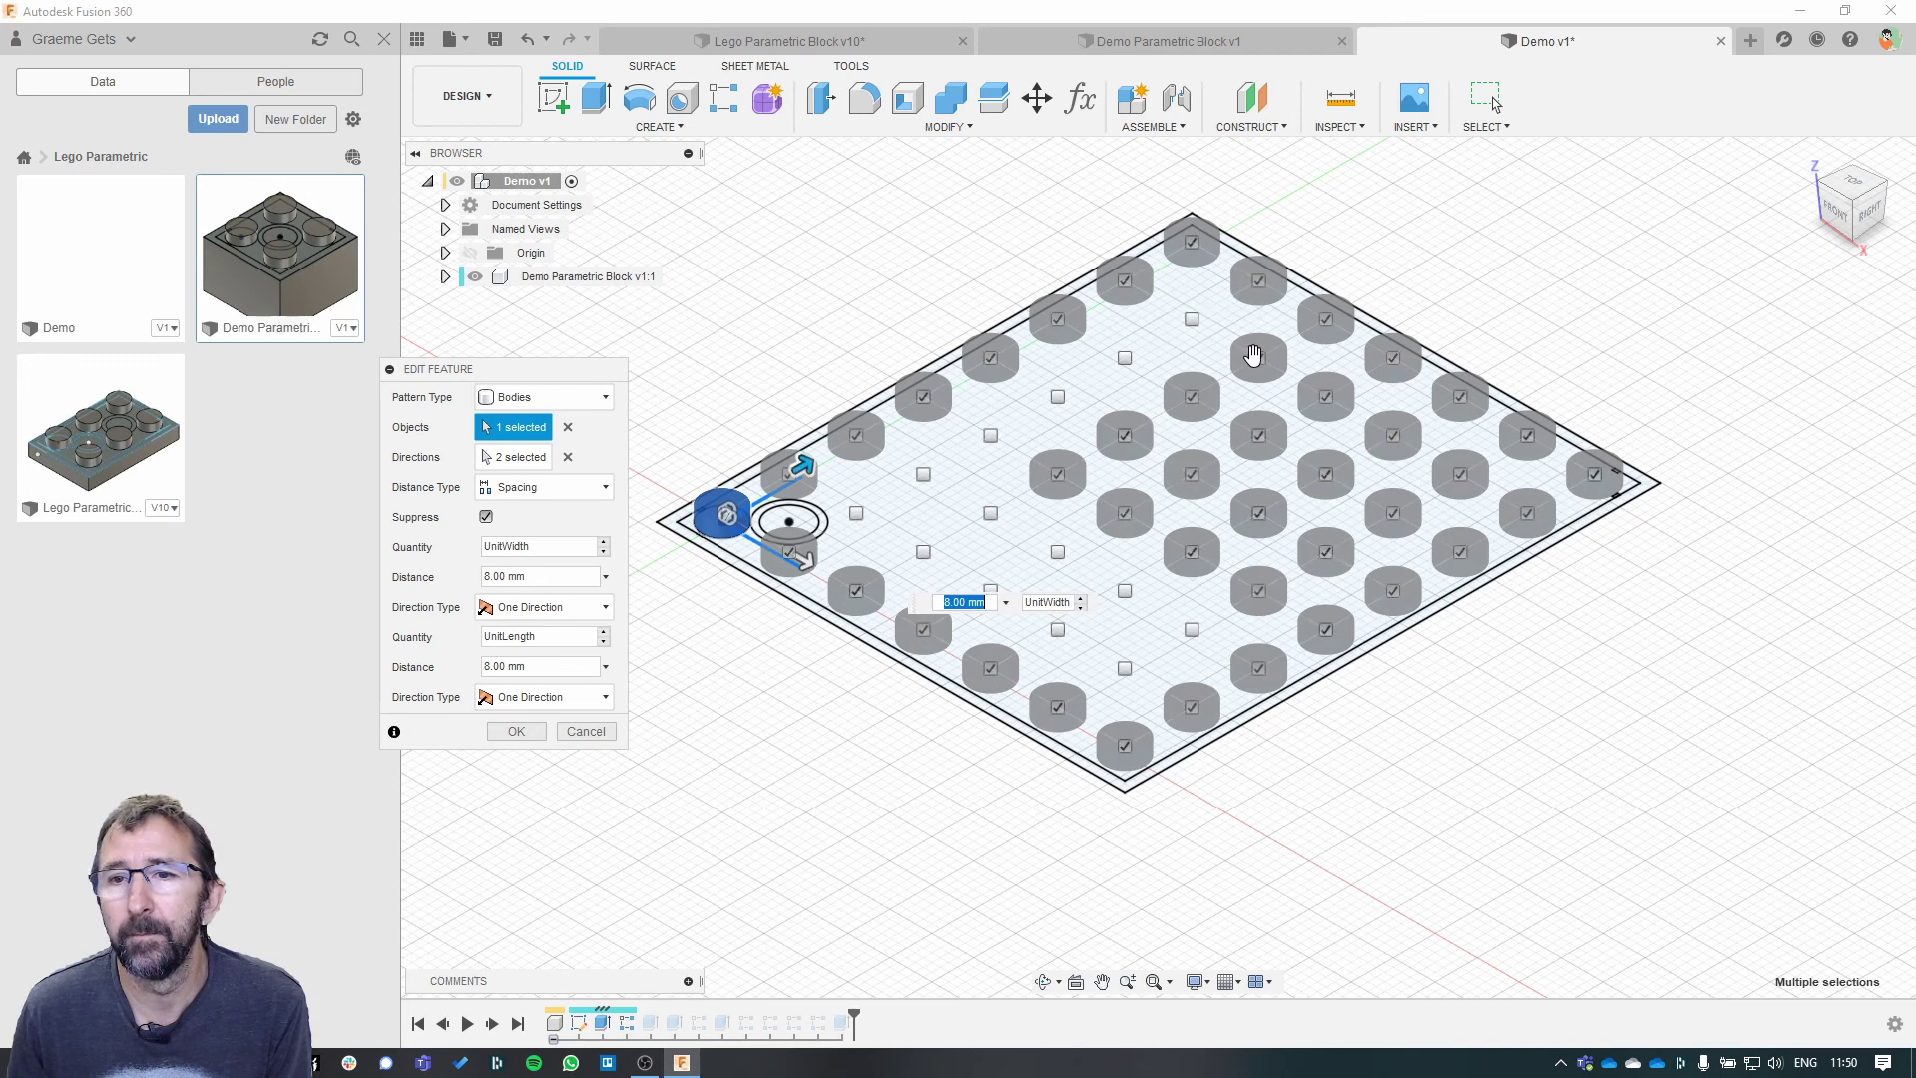
click(1258, 358)
click(1326, 397)
click(1393, 435)
click(1458, 475)
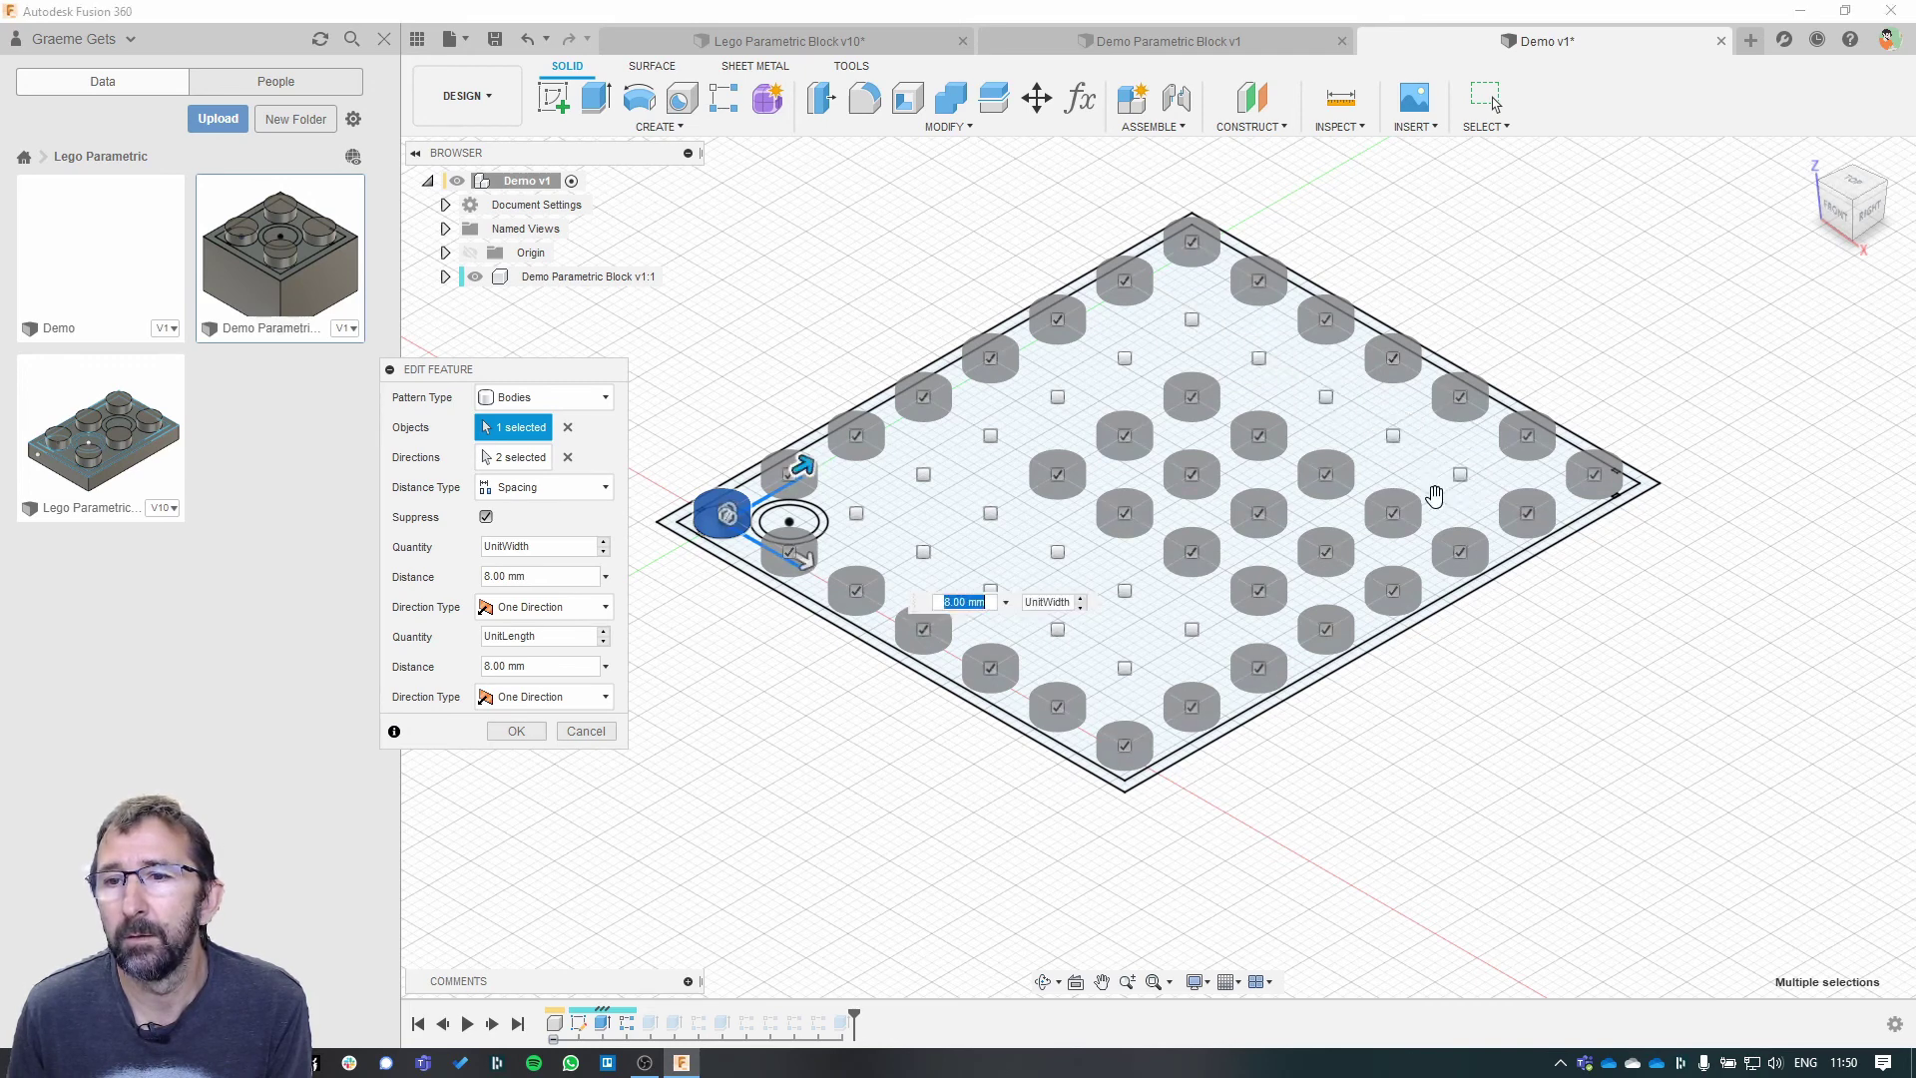
click(1393, 513)
click(1325, 552)
click(1255, 595)
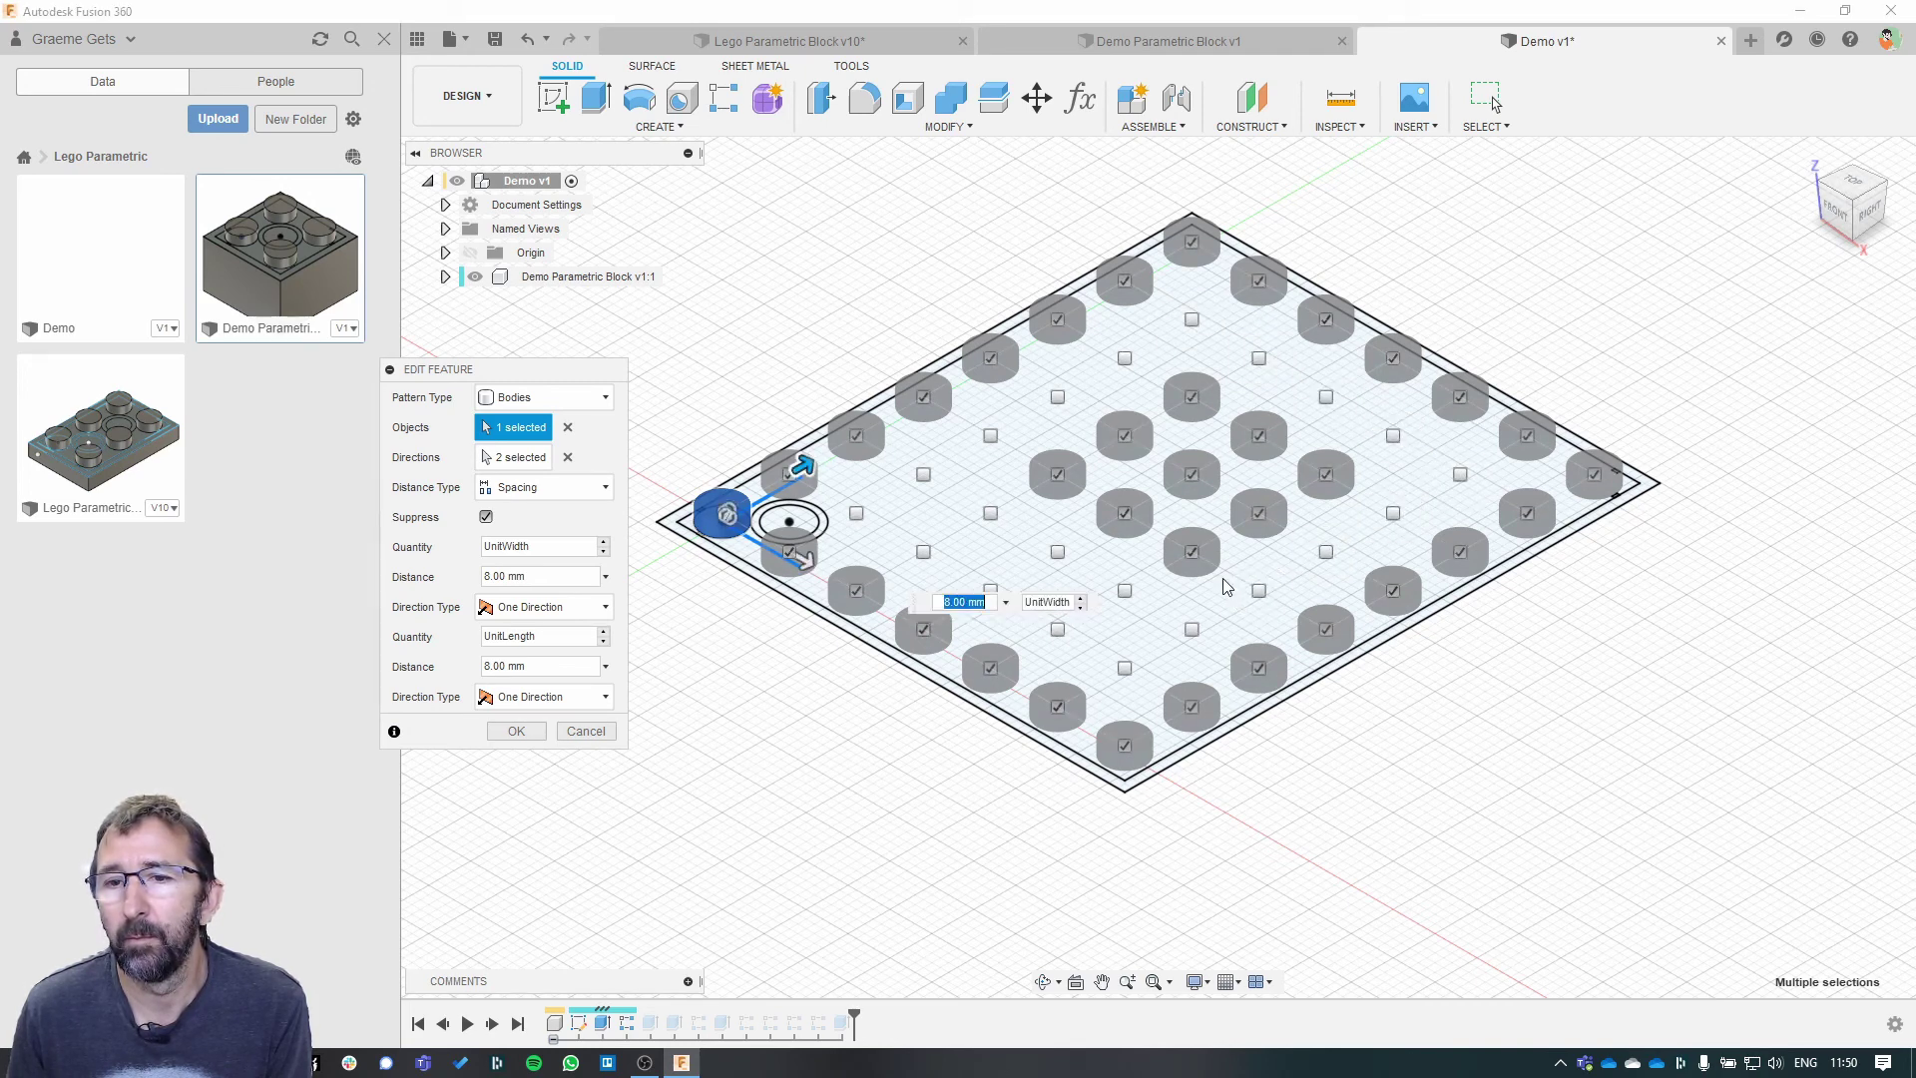
click(1191, 550)
click(1256, 514)
click(1323, 473)
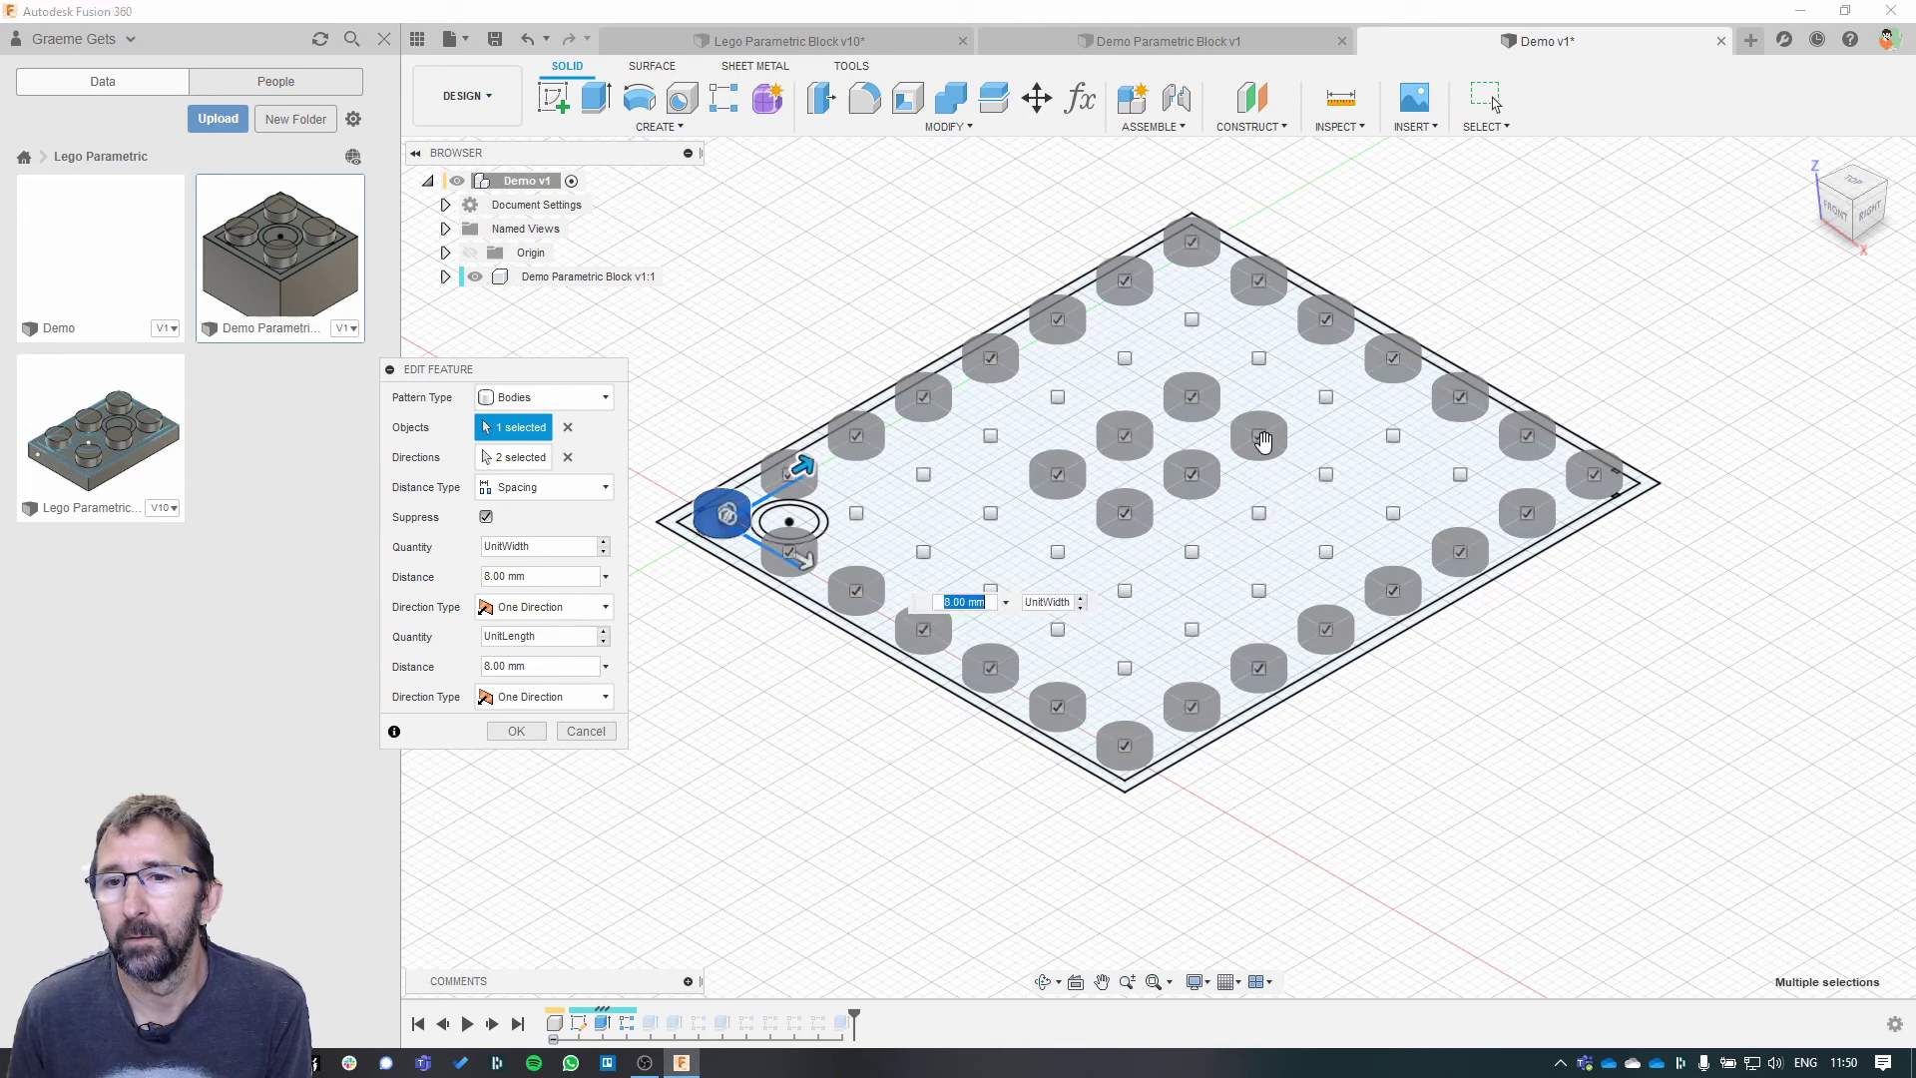
click(1258, 435)
click(1191, 474)
click(1125, 513)
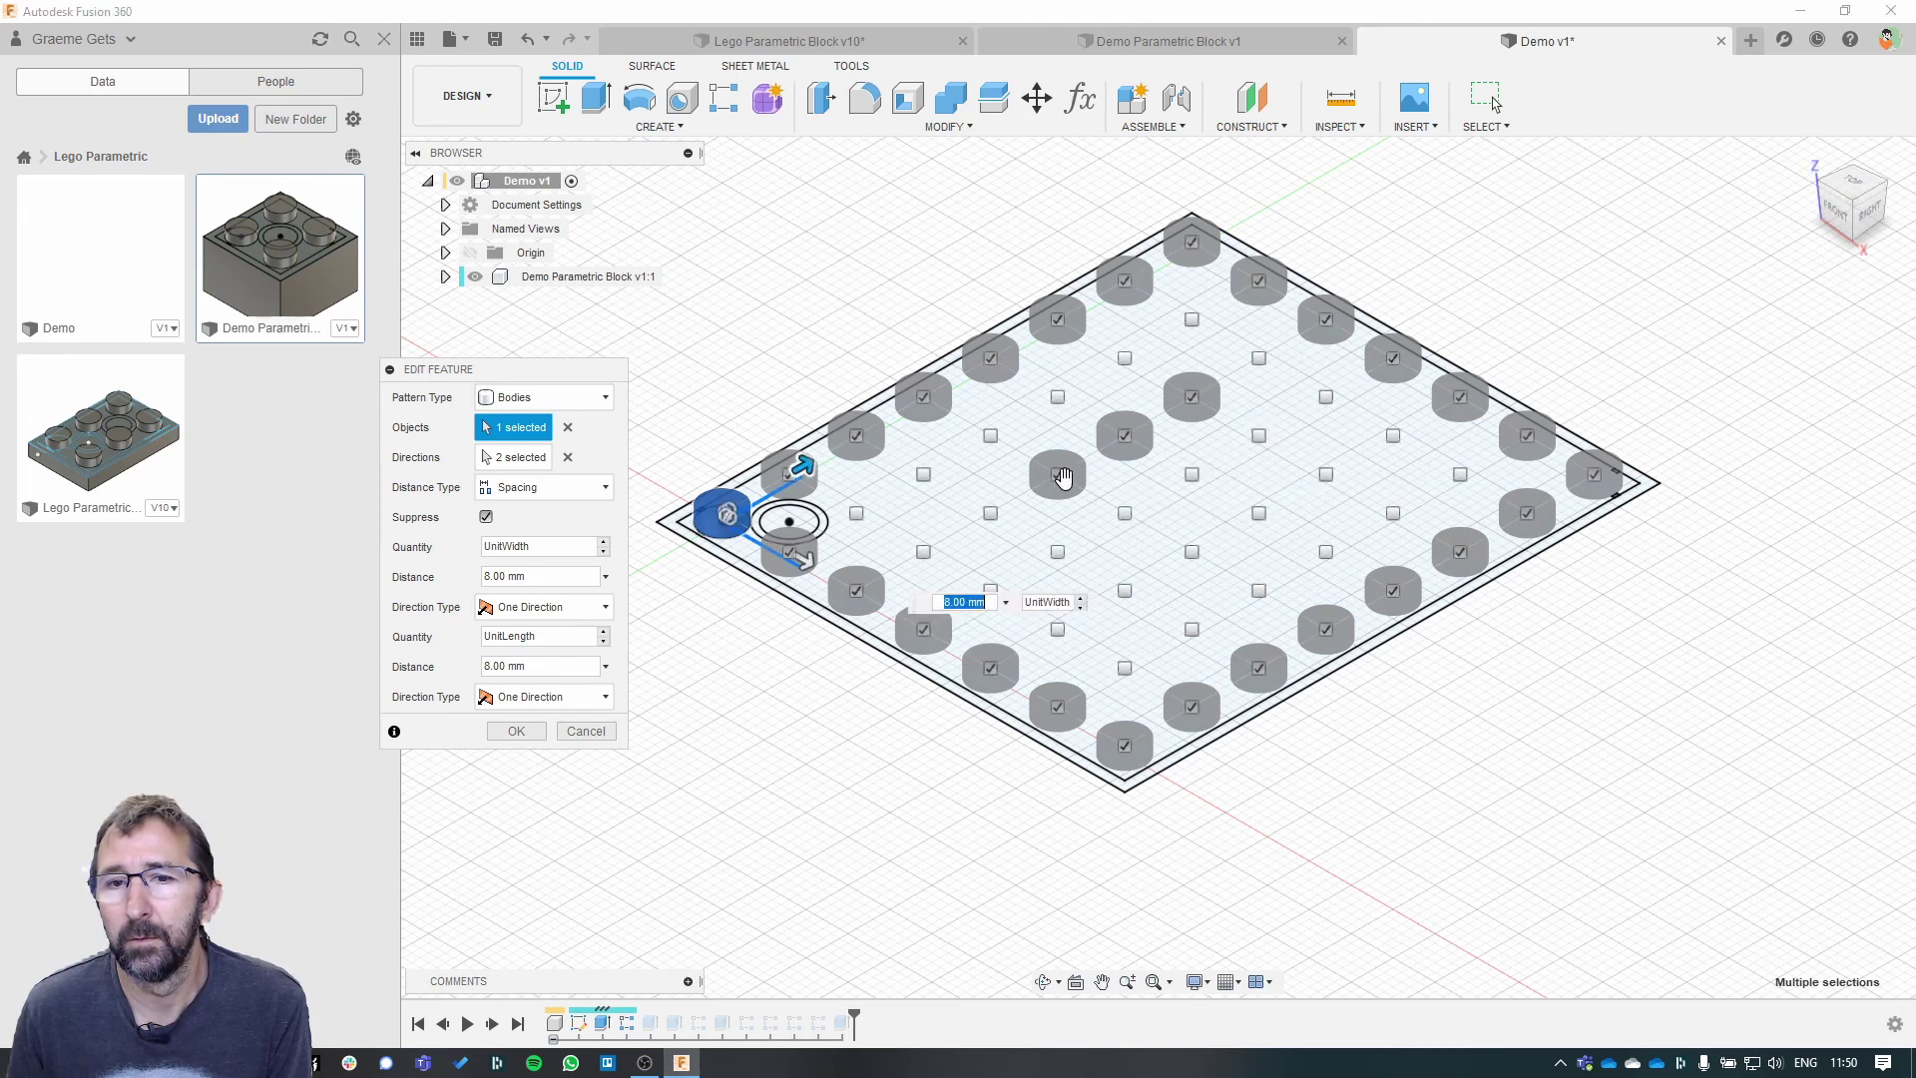
click(1125, 436)
click(1191, 397)
click(1055, 471)
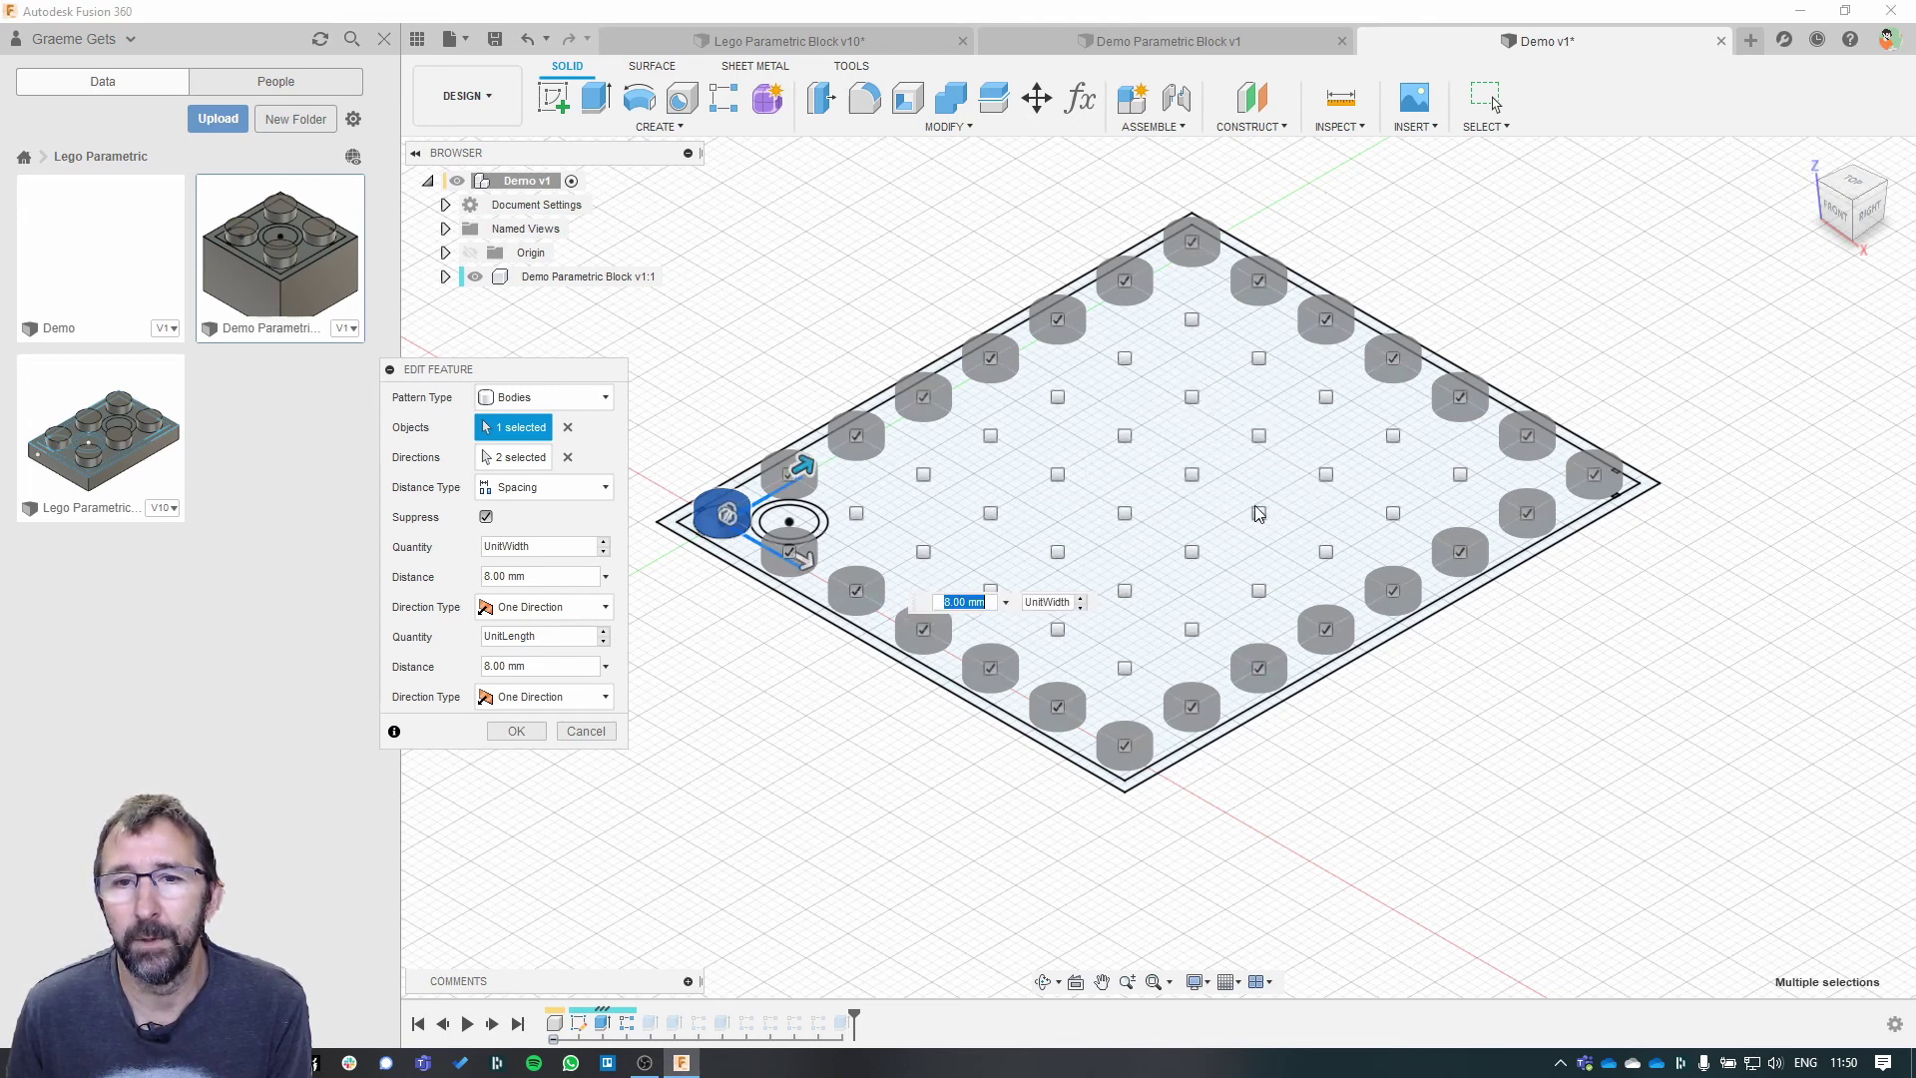
click(515, 731)
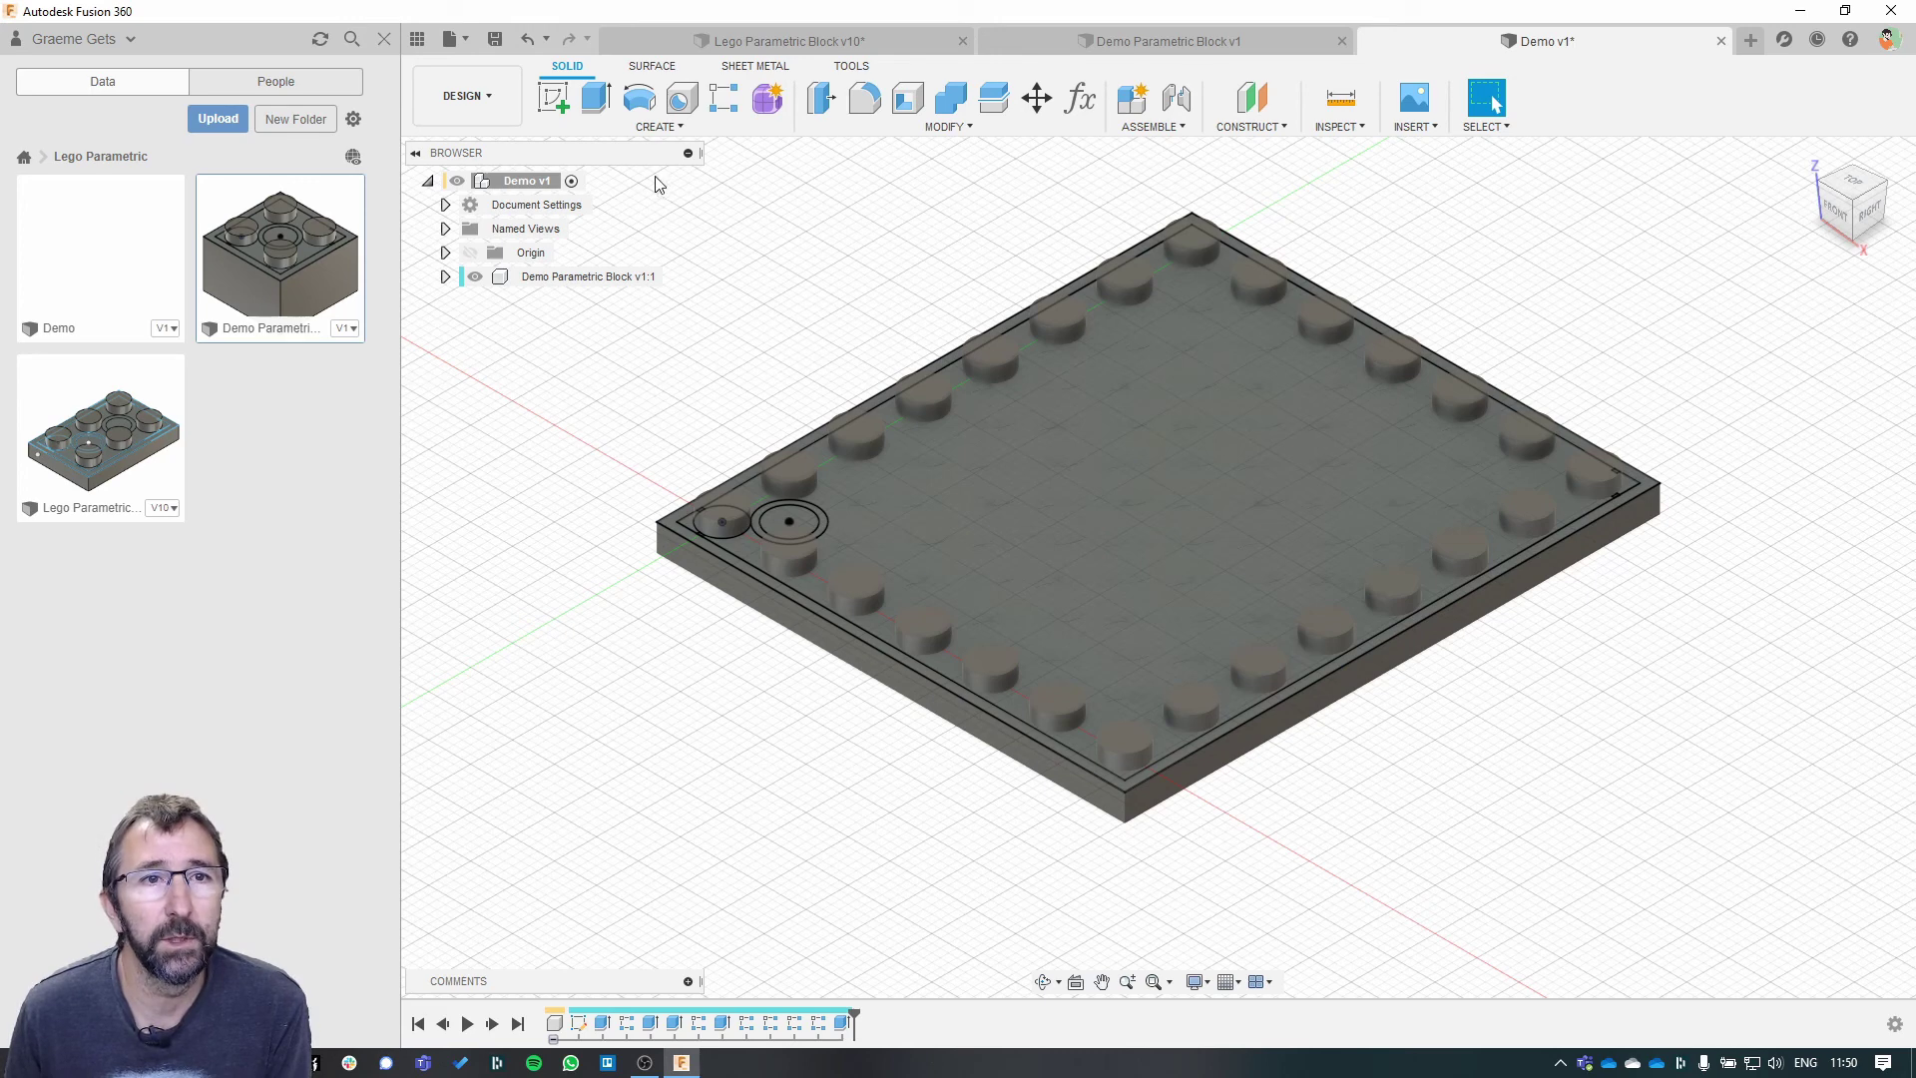
- Start a sketch on the plate's top face and draw a 5 mm diameter circle just inside the stud border near one corner
click(552, 96)
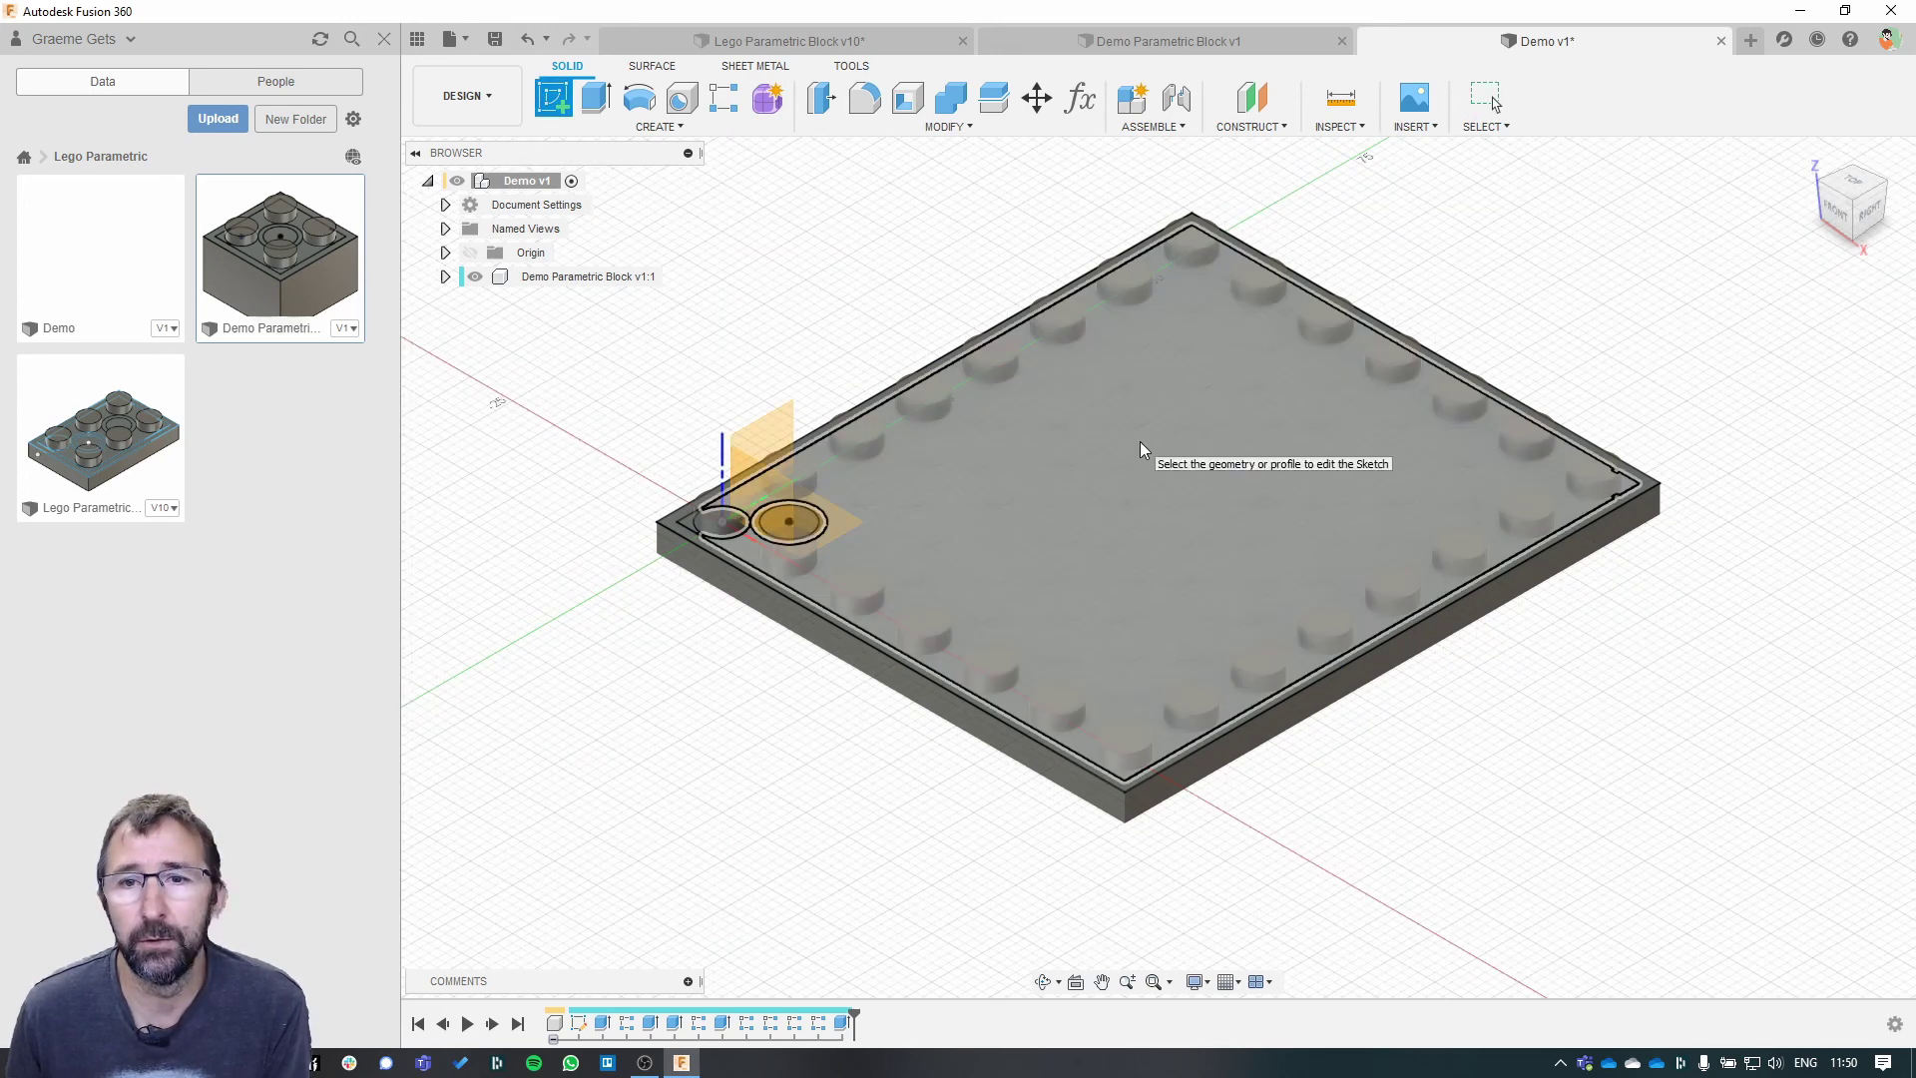
click(1139, 443)
click(639, 97)
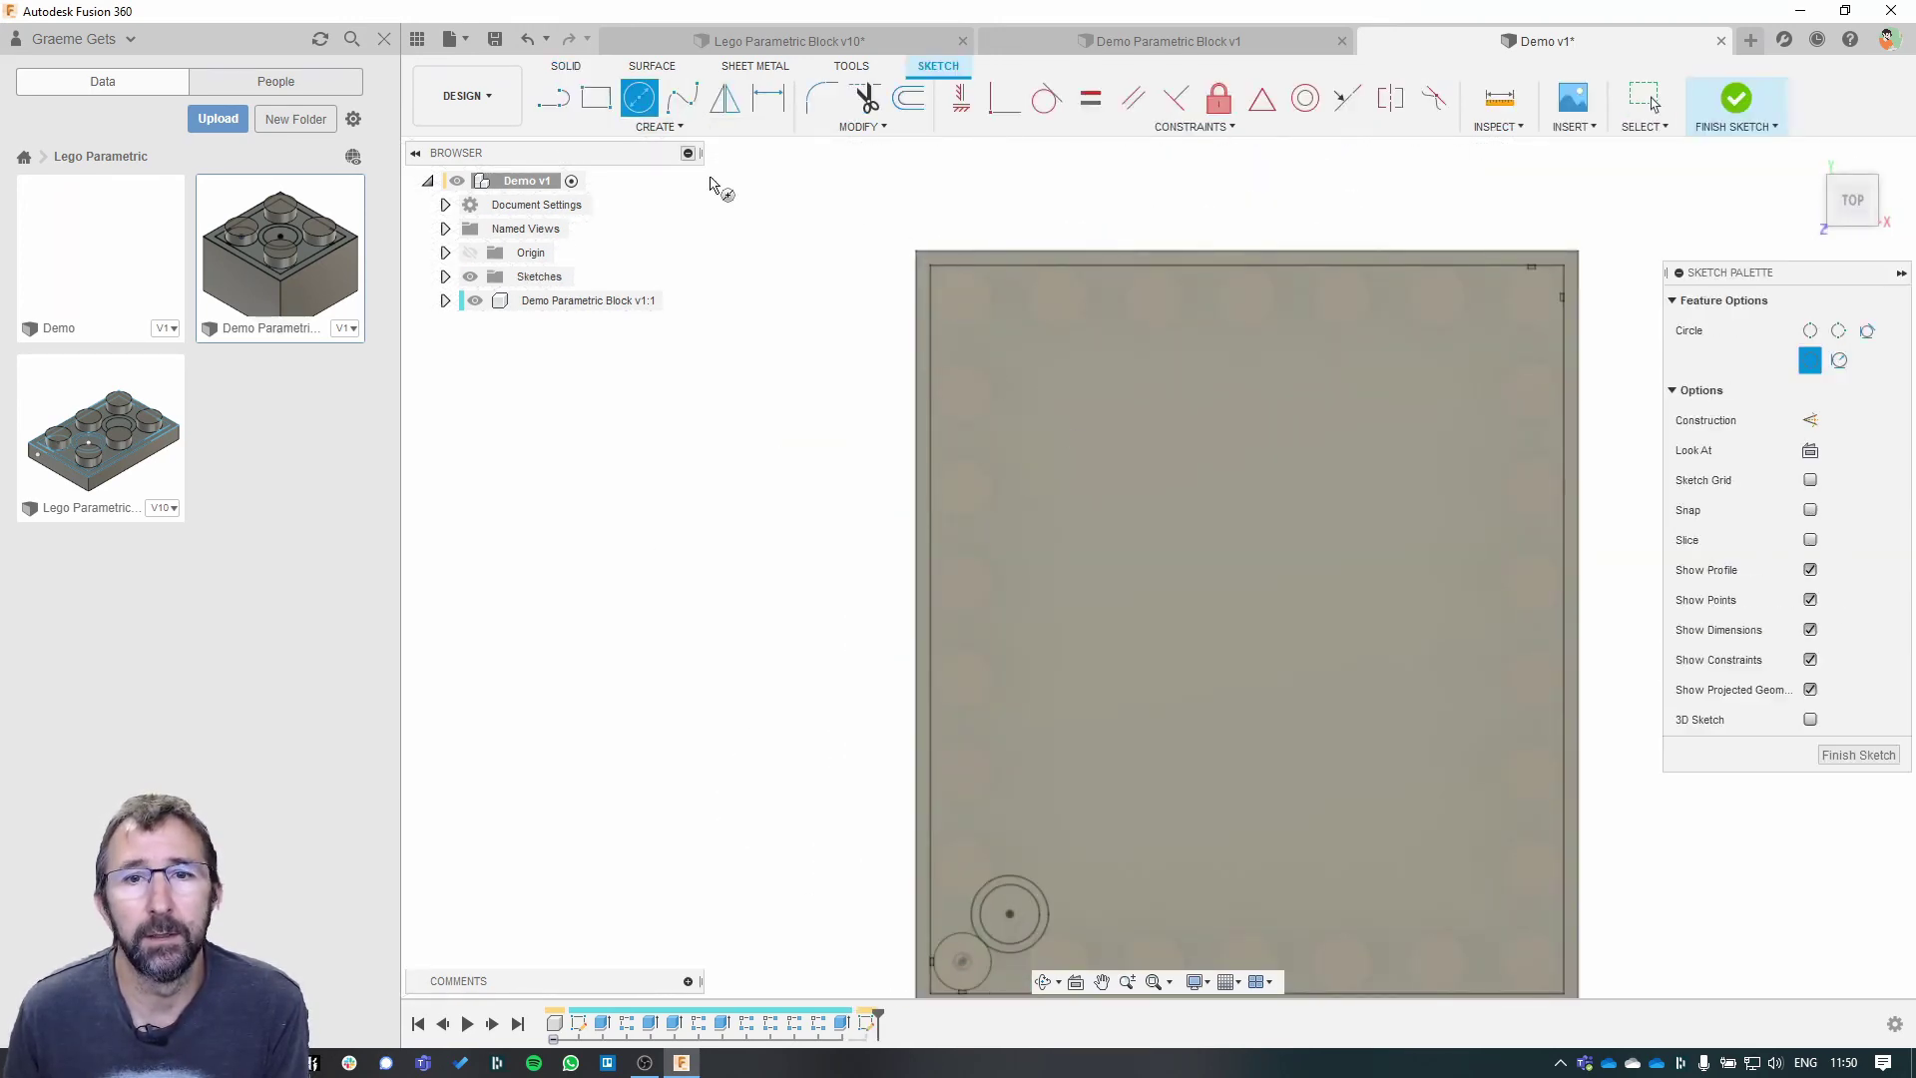
click(1064, 391)
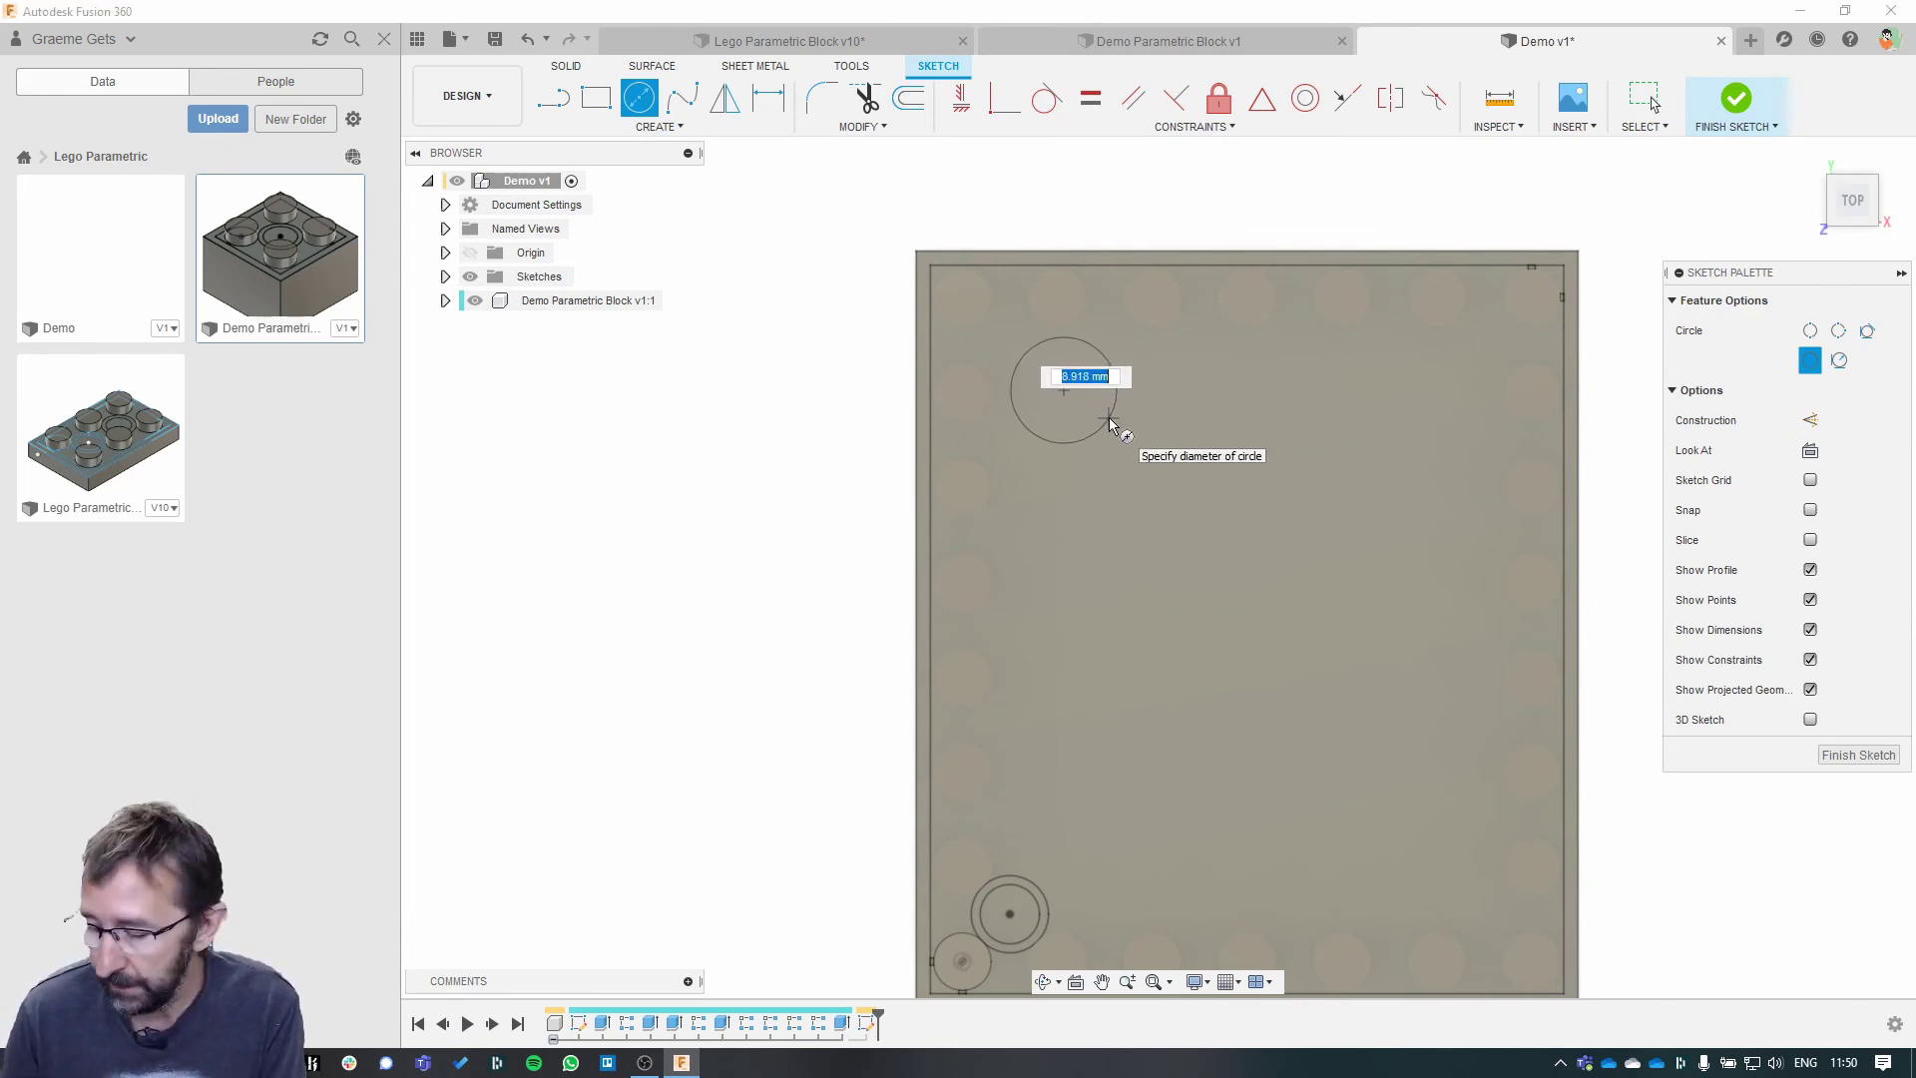
text(5)
key(Return)
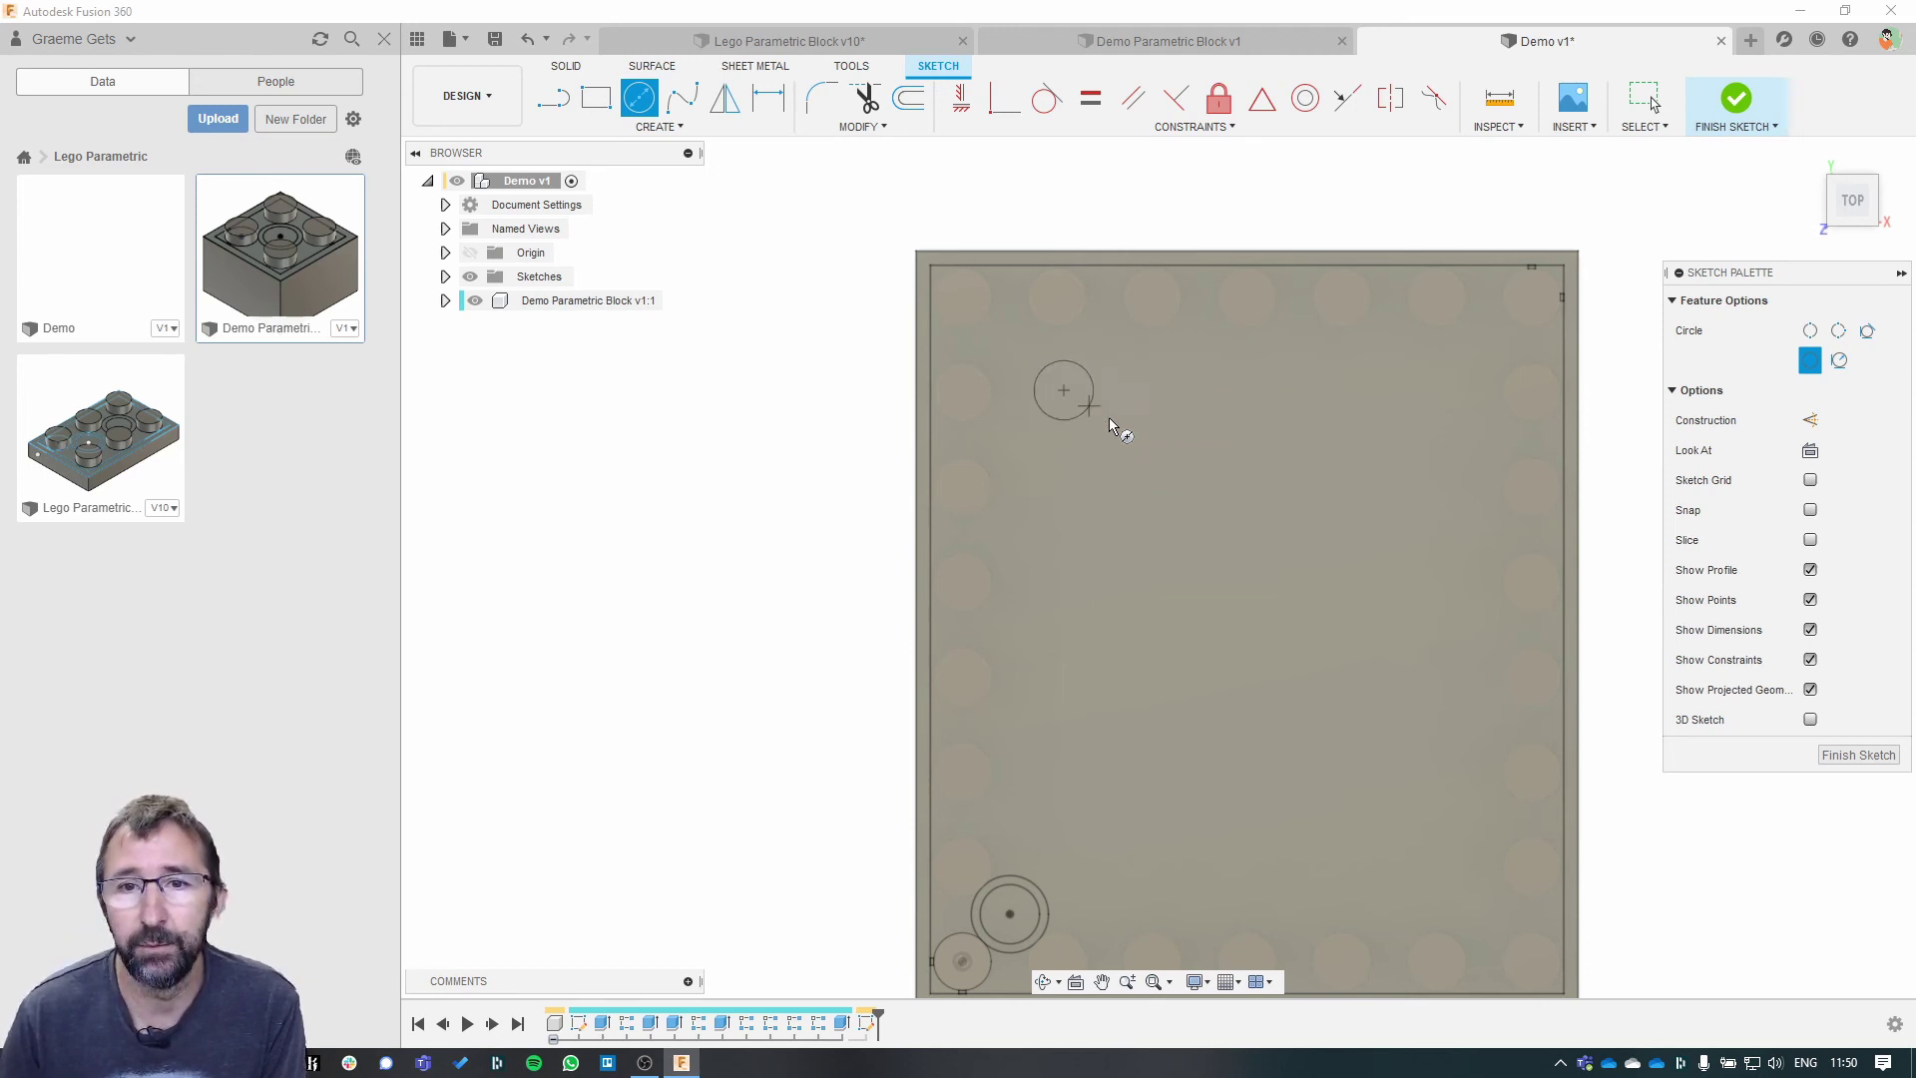
key(Escape)
- Add a concentric 2 mm diameter circle inside the 5 mm circle
shift+middle_drag(1074, 473, 1046, 453)
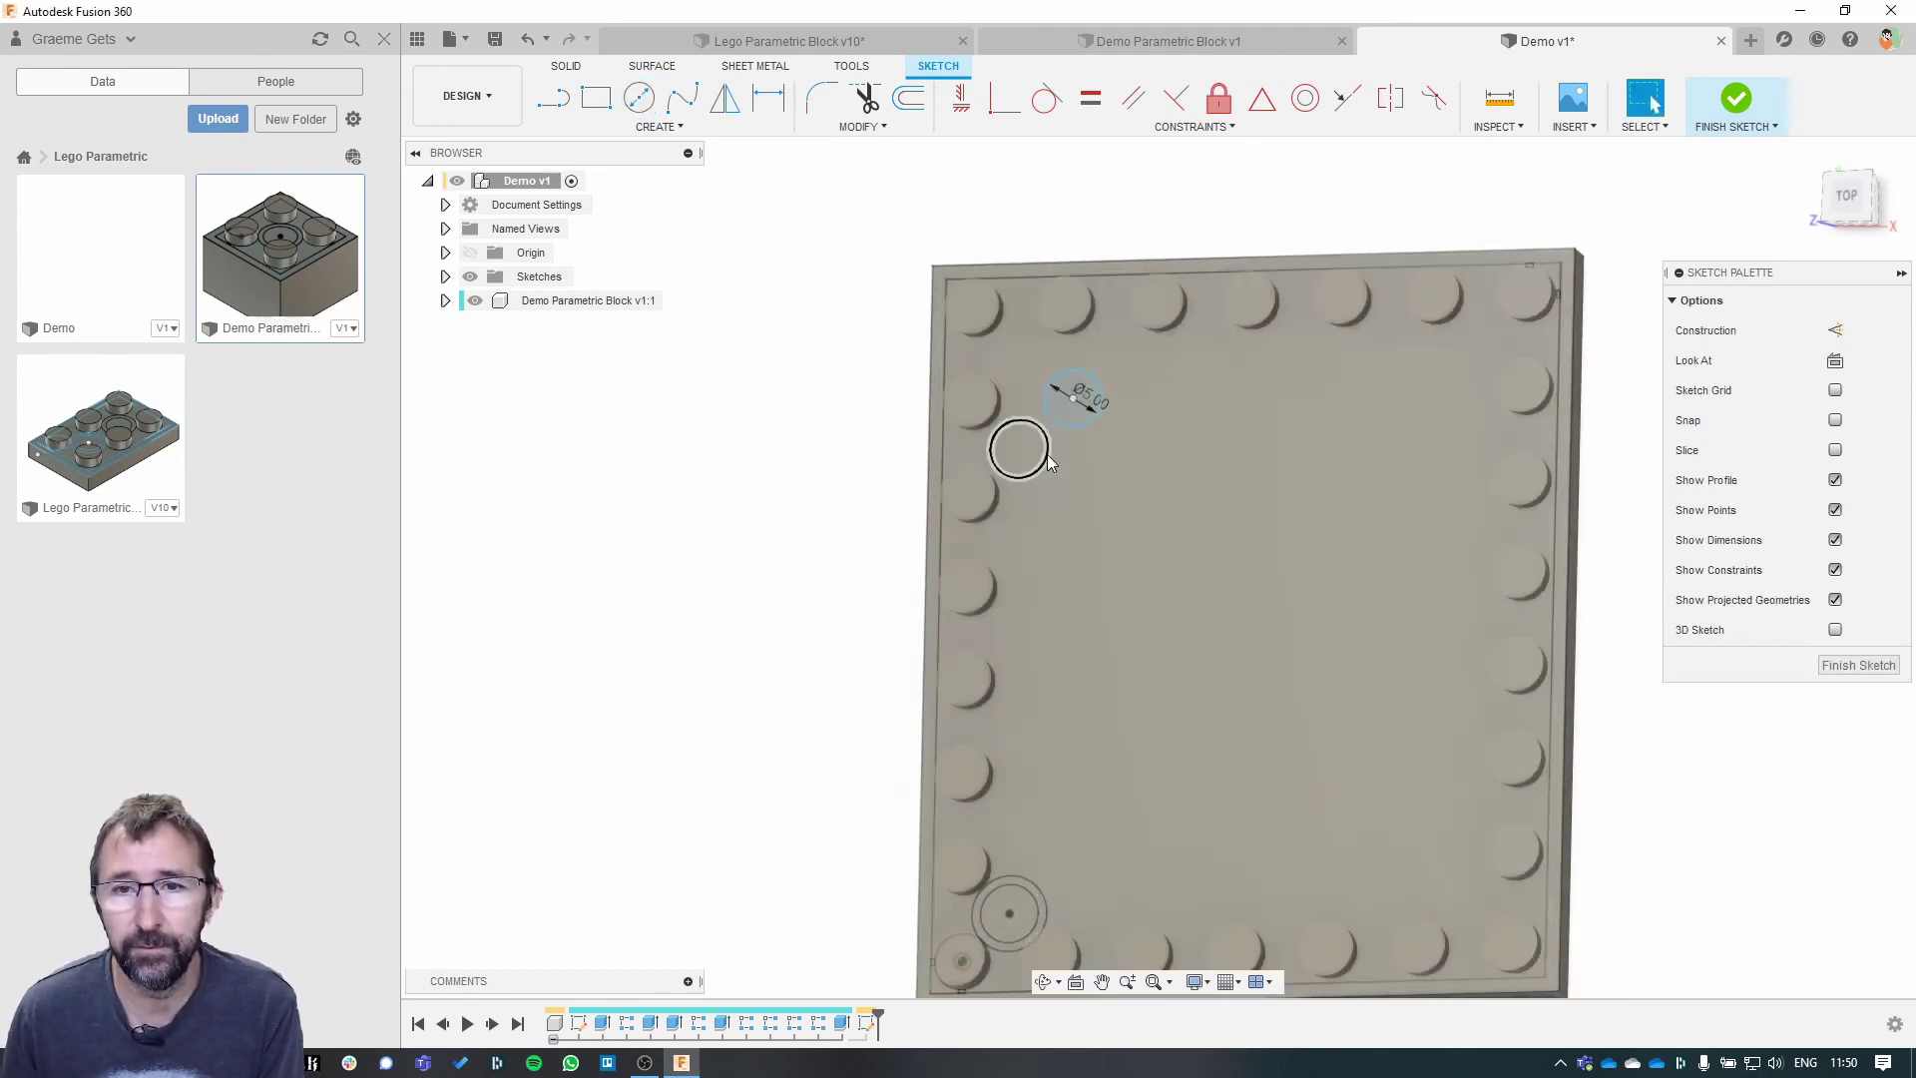
key(c)
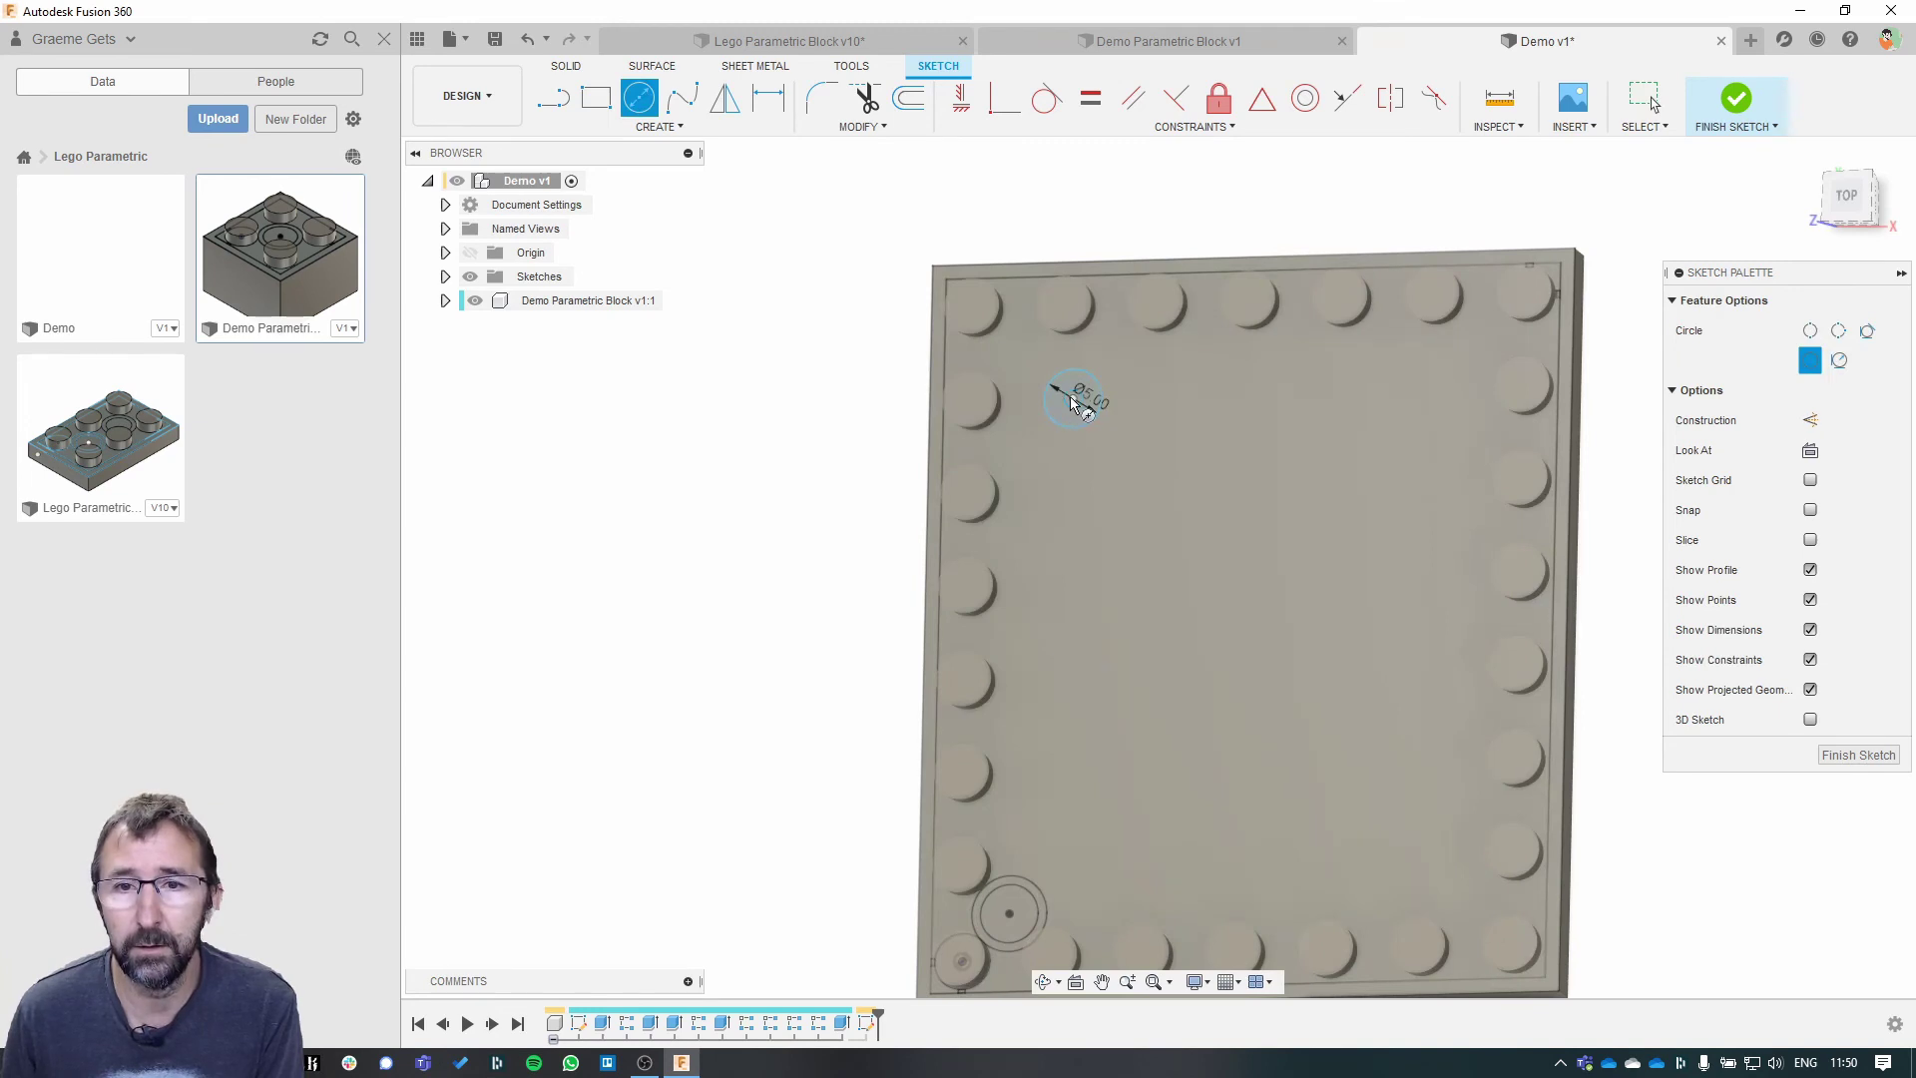
click(1073, 397)
text(2)
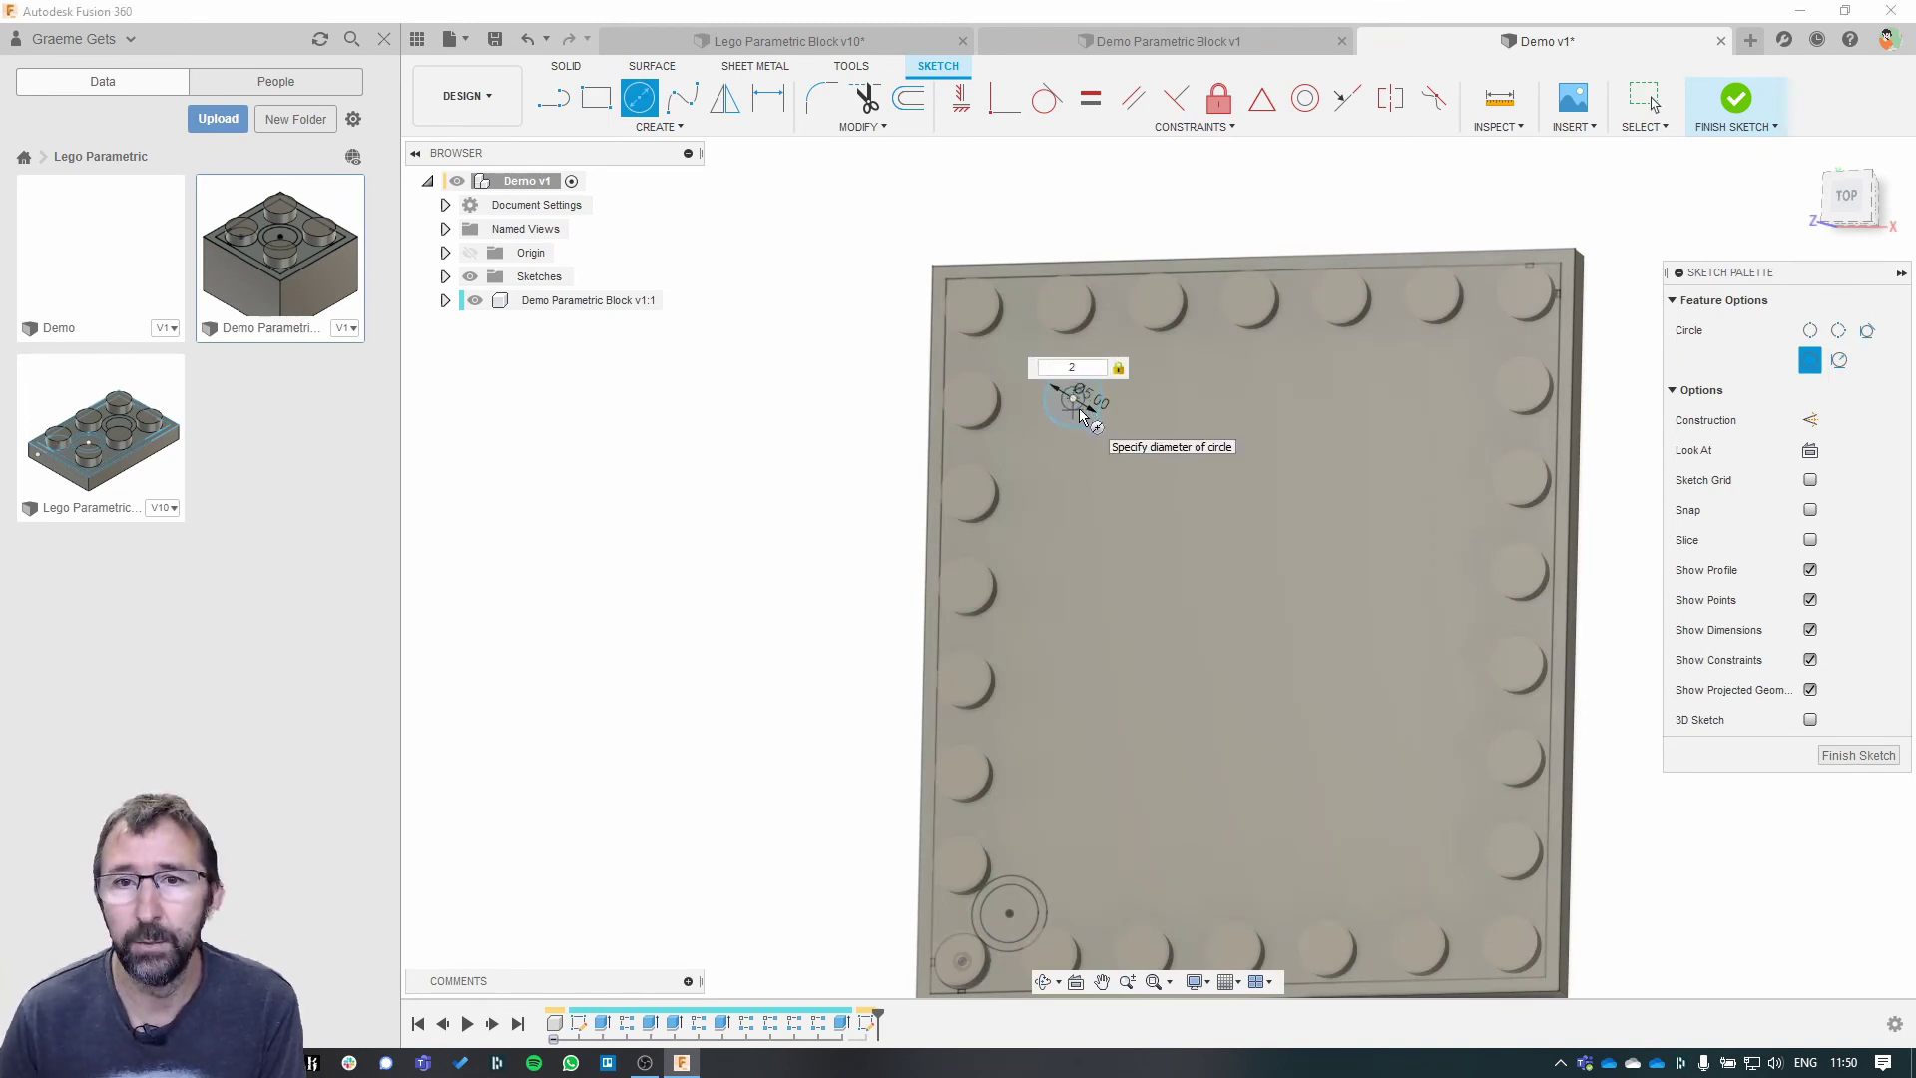
key(Return)
key(Escape)
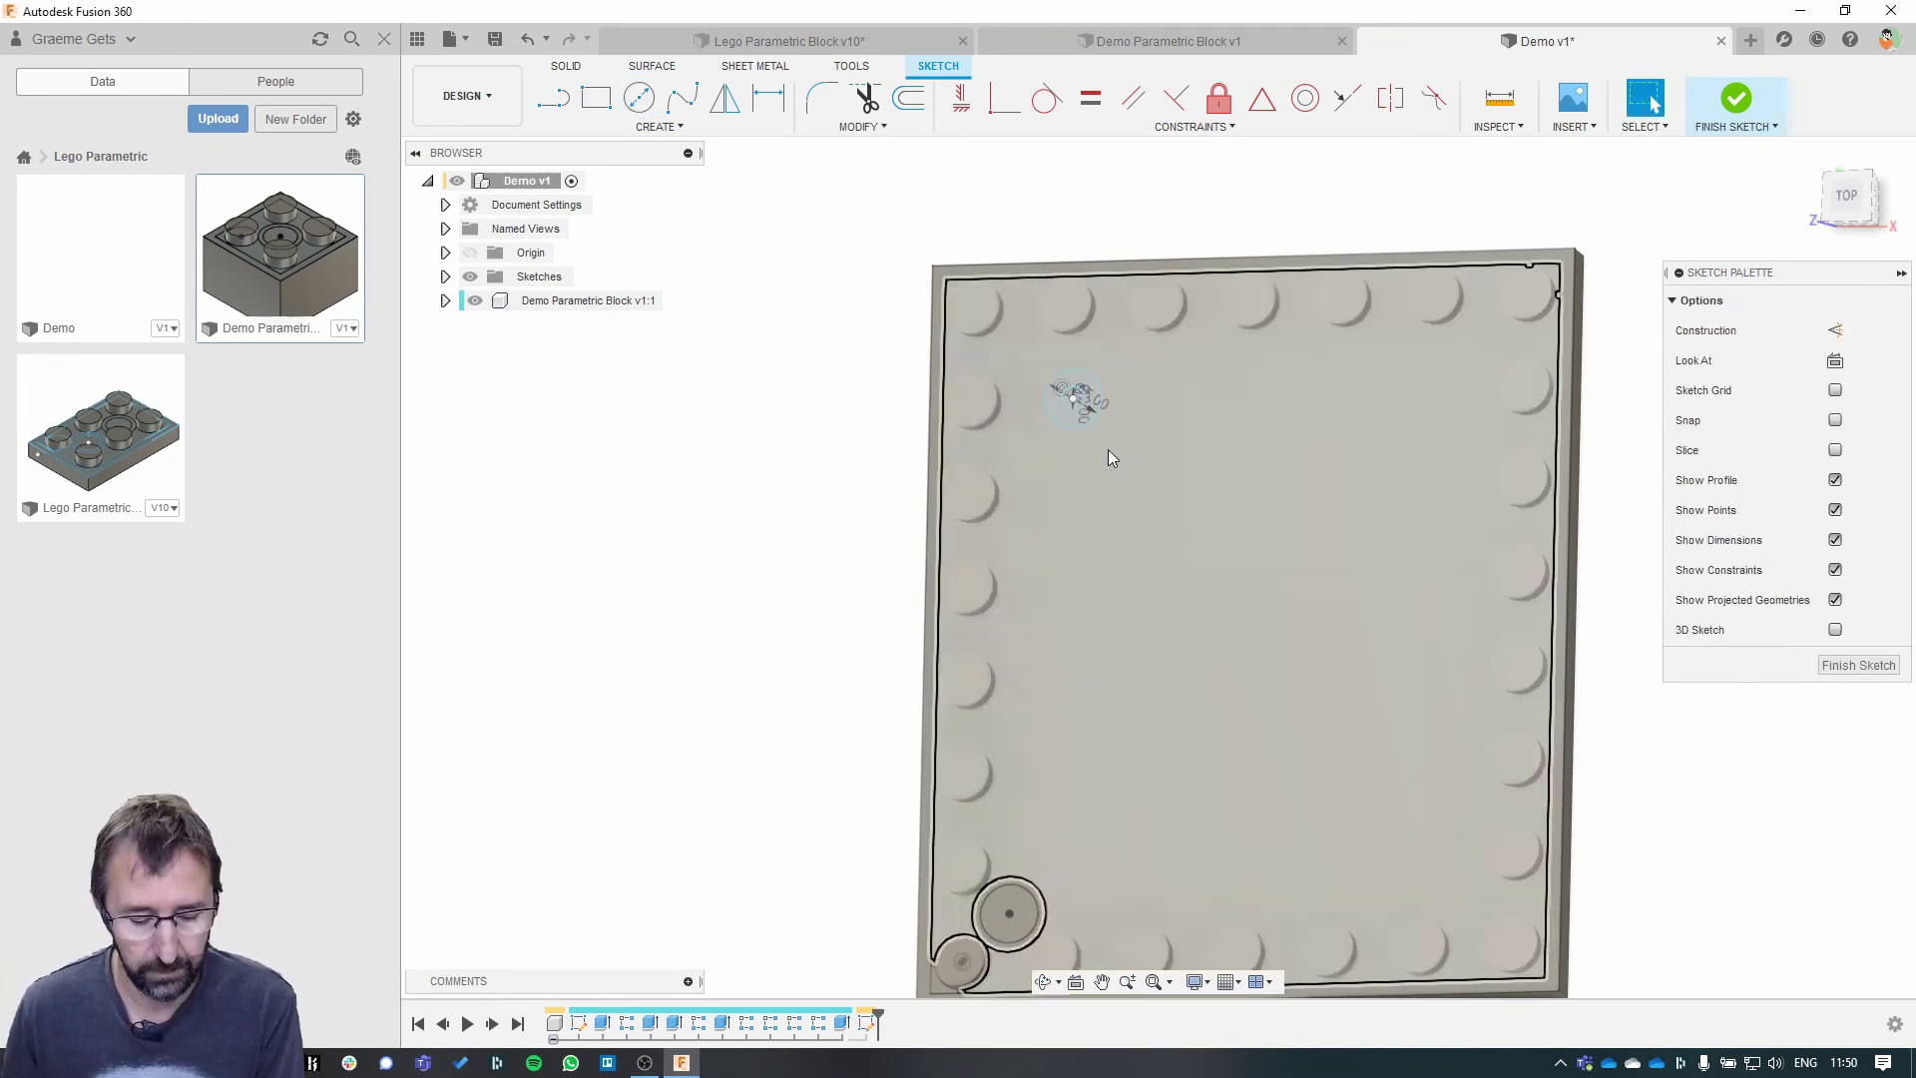
- Extrude only the ring between the two circles 5 mm upward as a new body
key(q)
click(1088, 404)
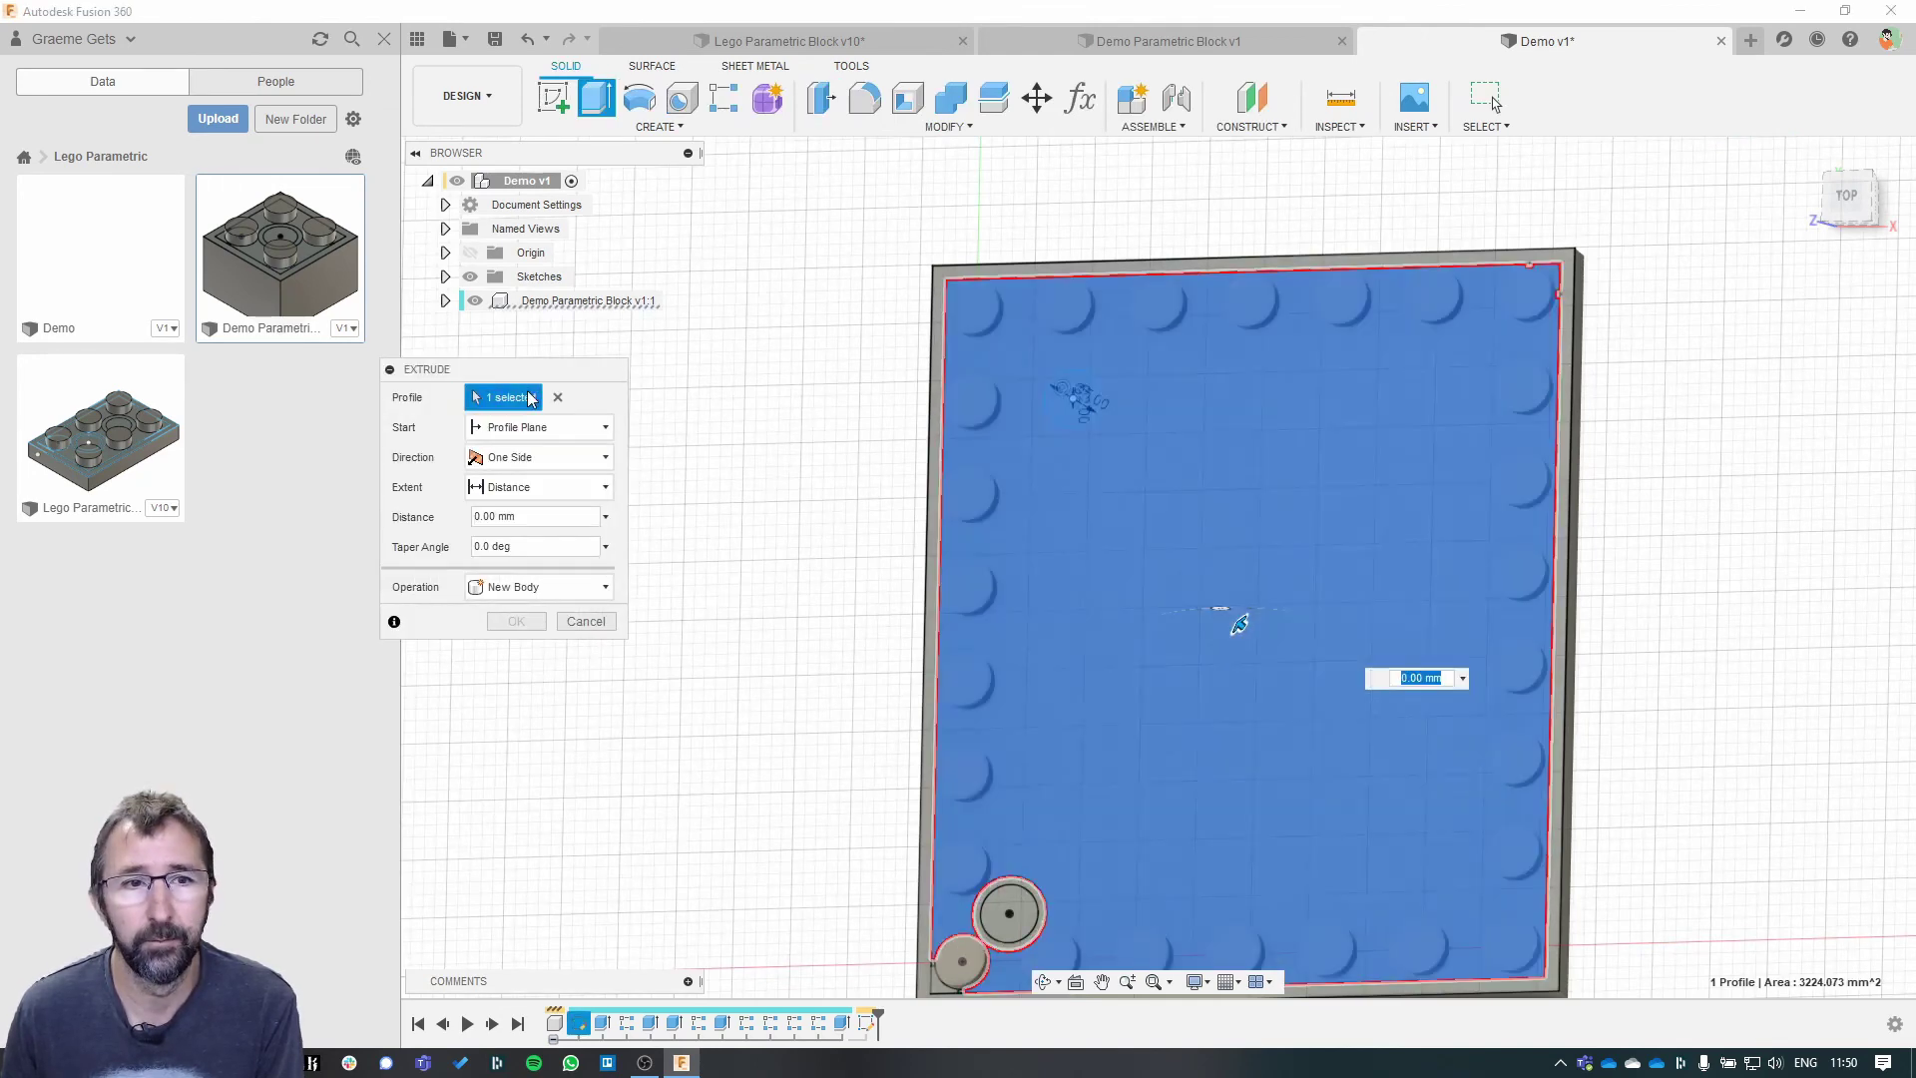
click(557, 398)
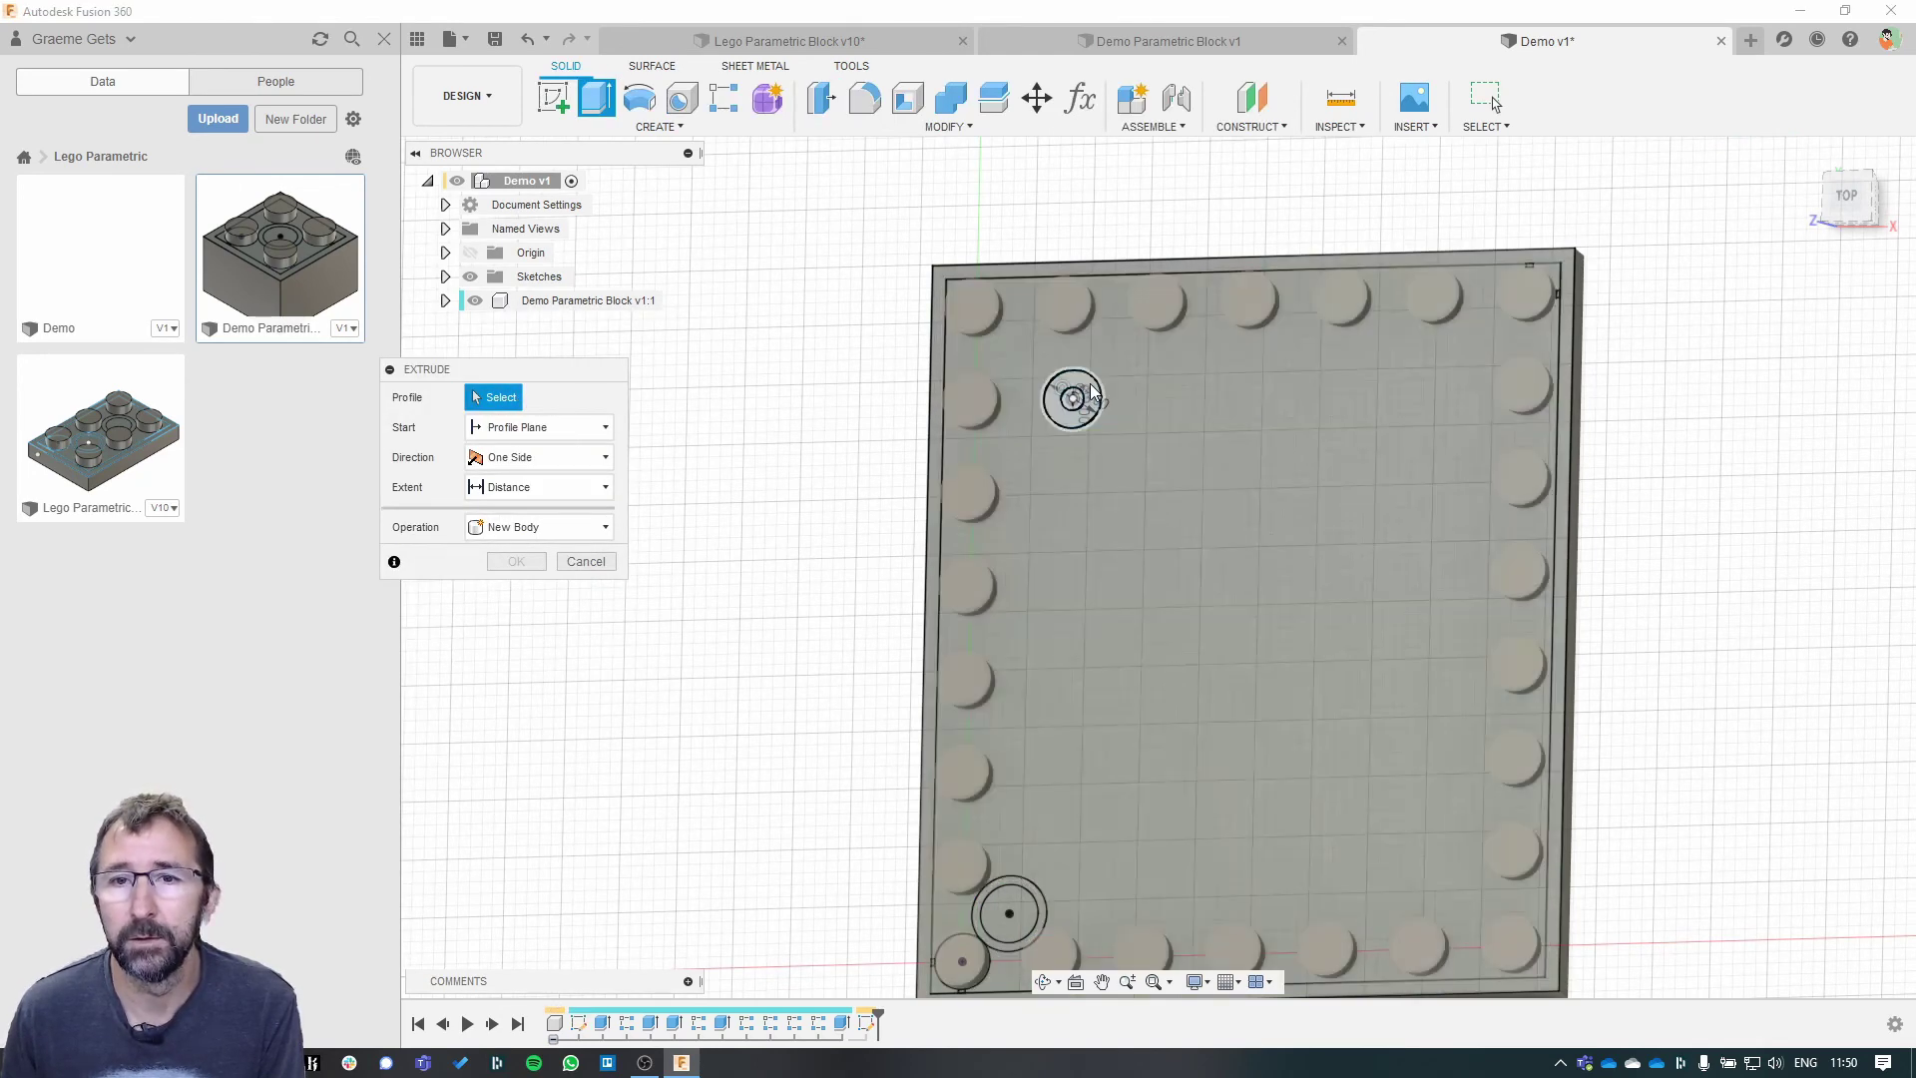
click(1082, 414)
text(5)
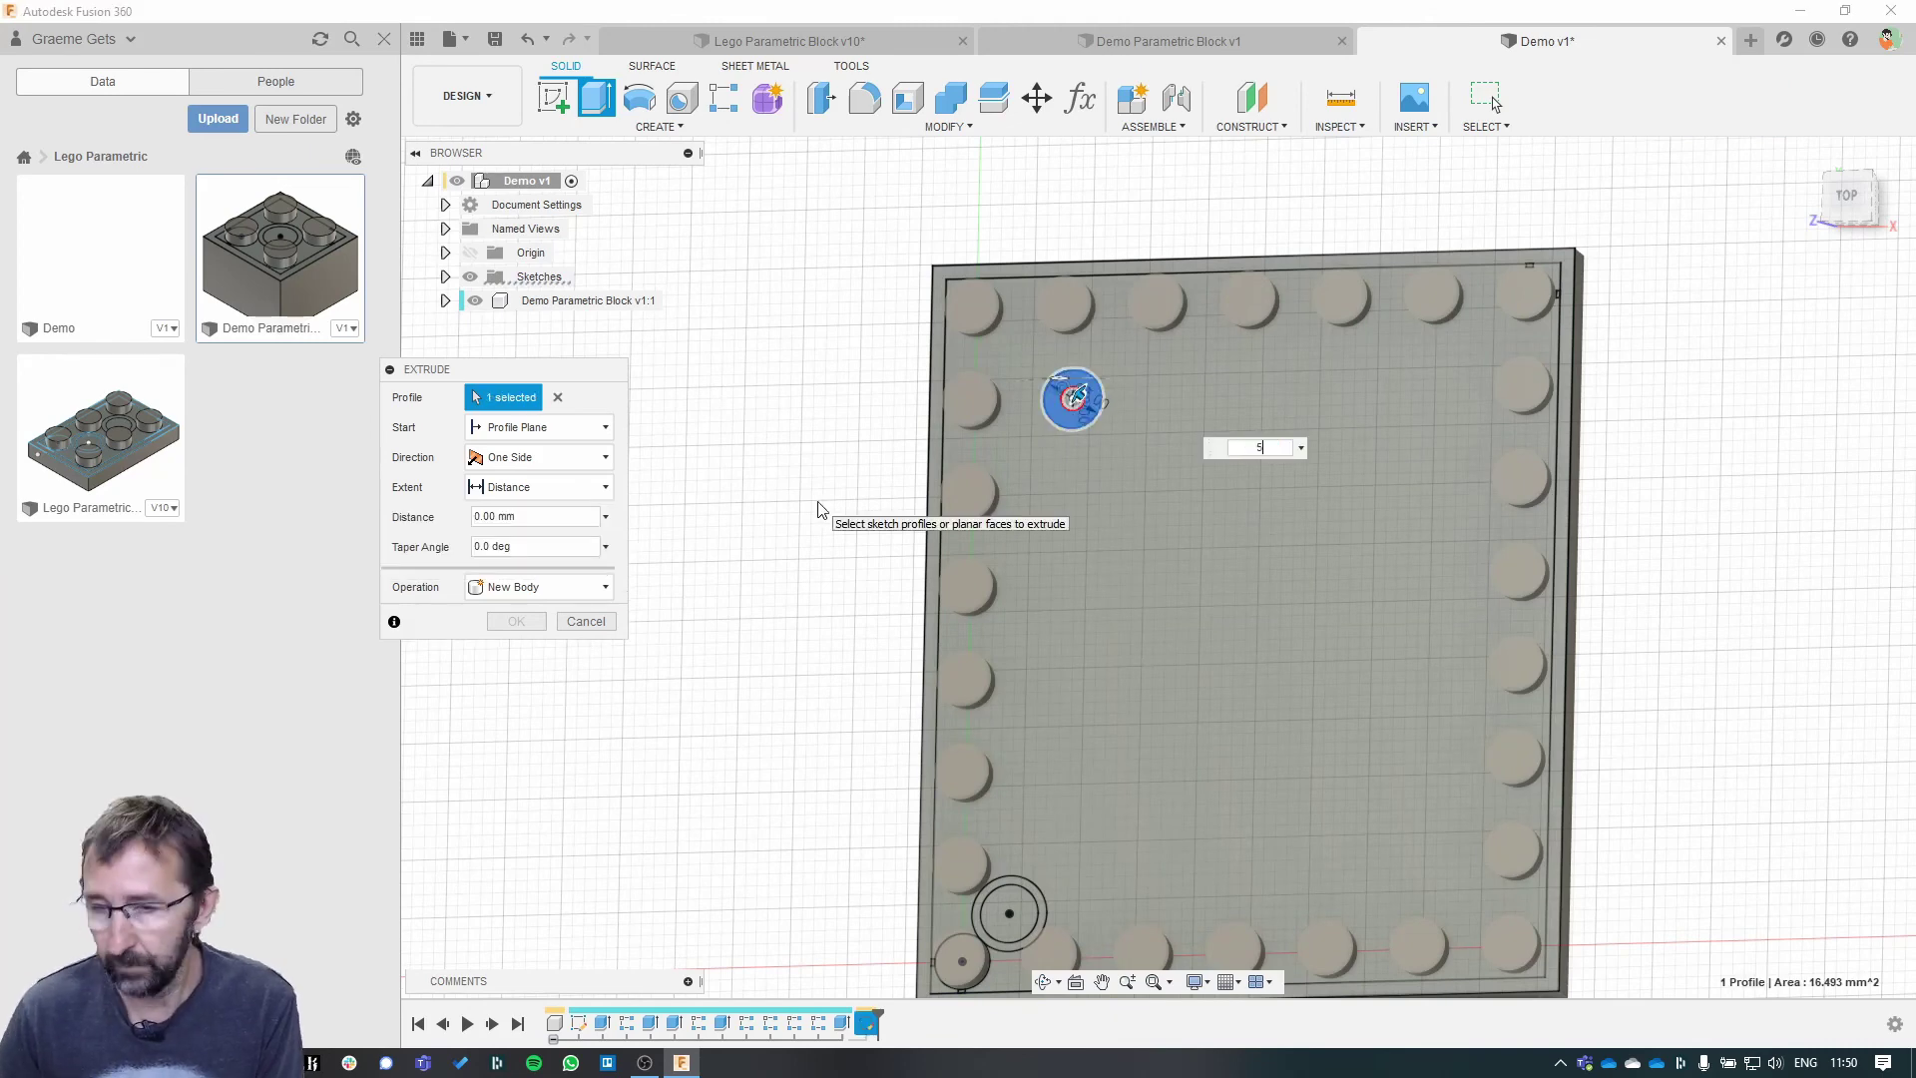
key(Return)
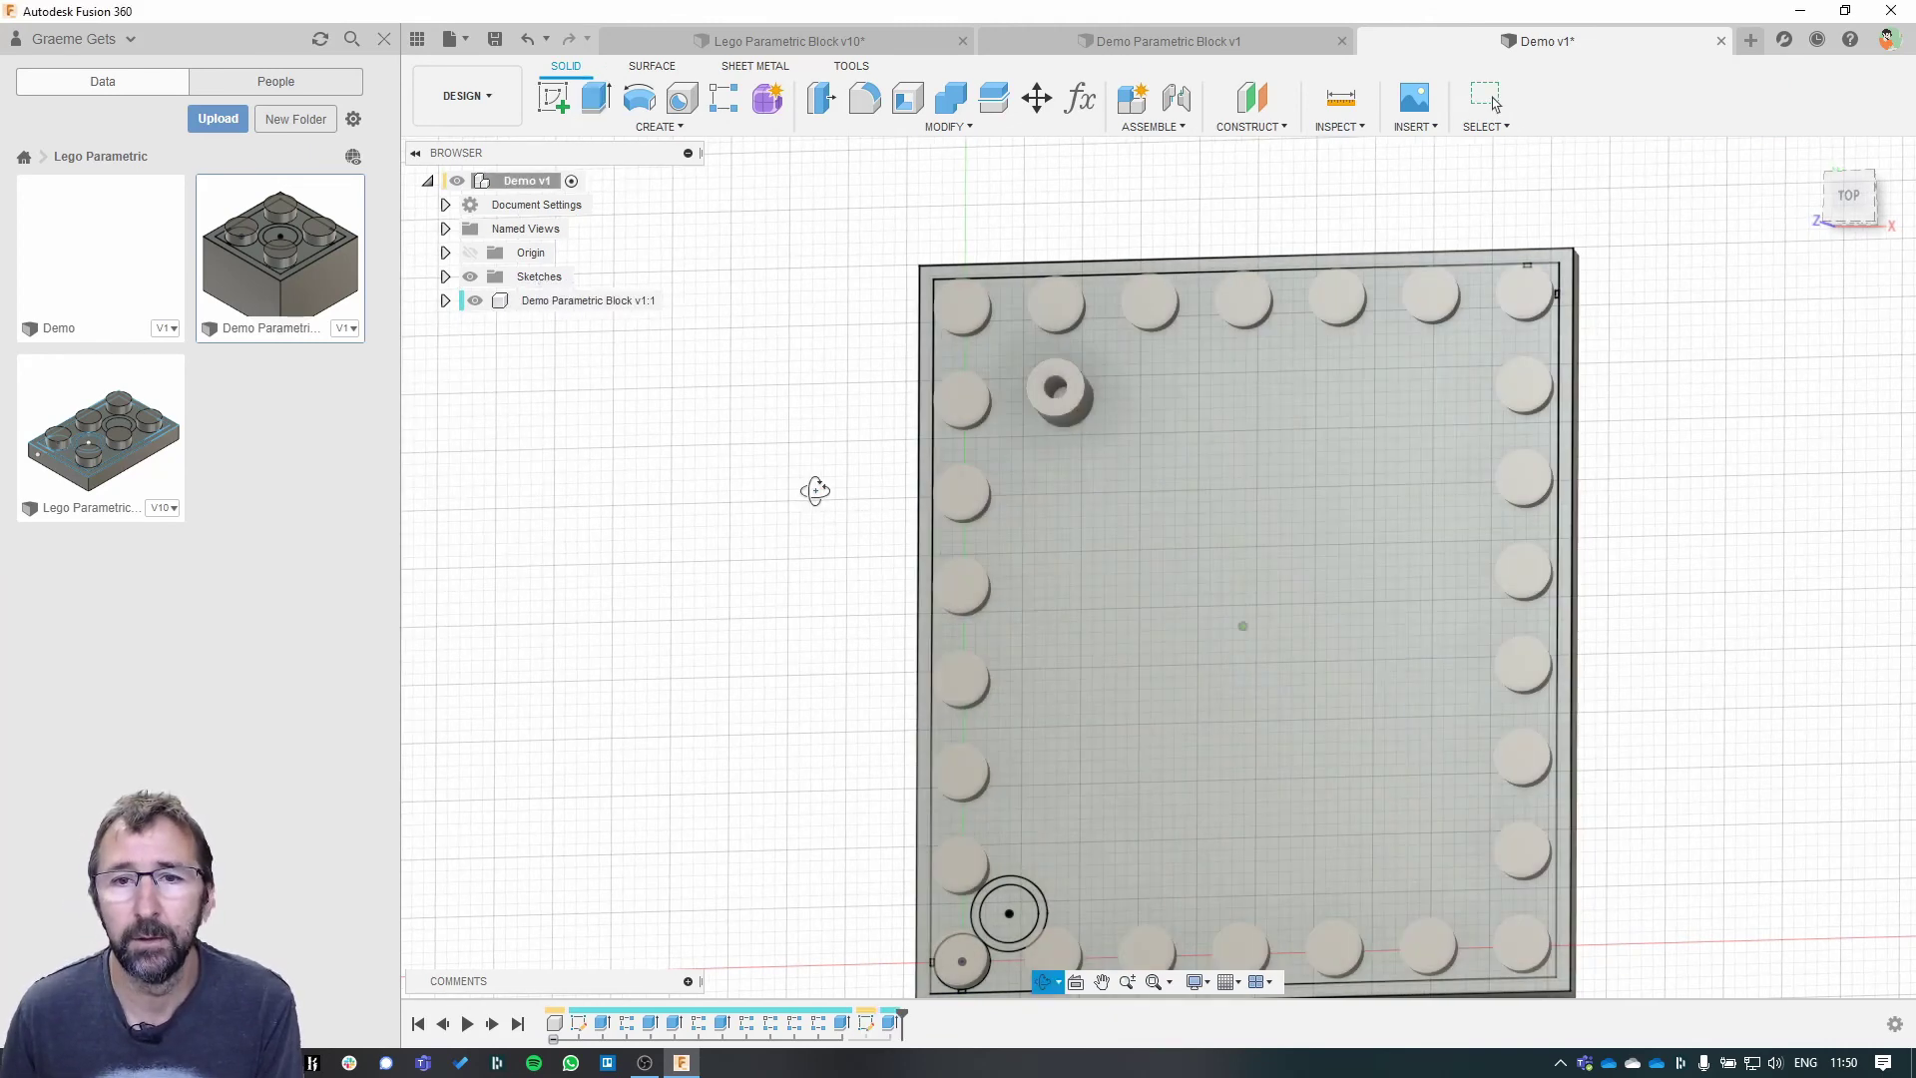
- Set up a rectangular pattern of the hollow stud body along the plate's Y axis, with a quantity of 2 in both directions
click(725, 97)
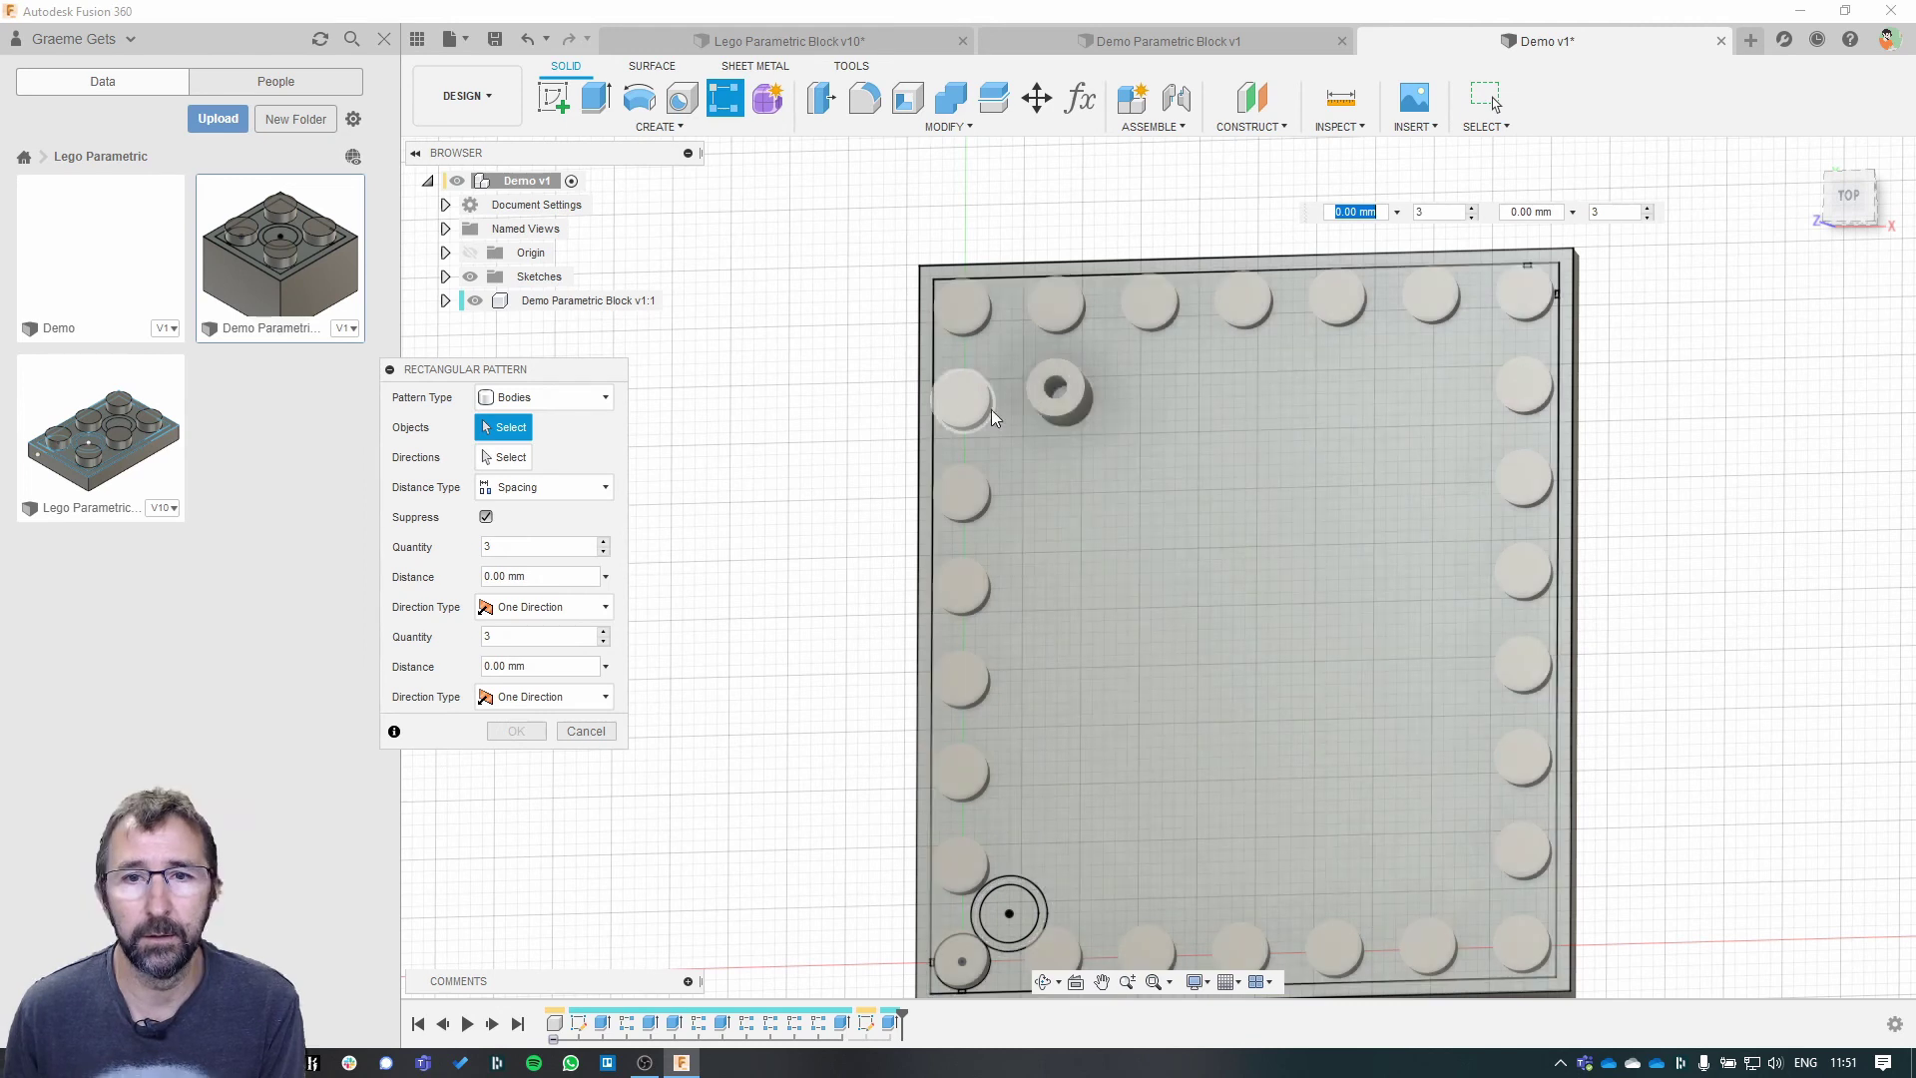
click(1055, 392)
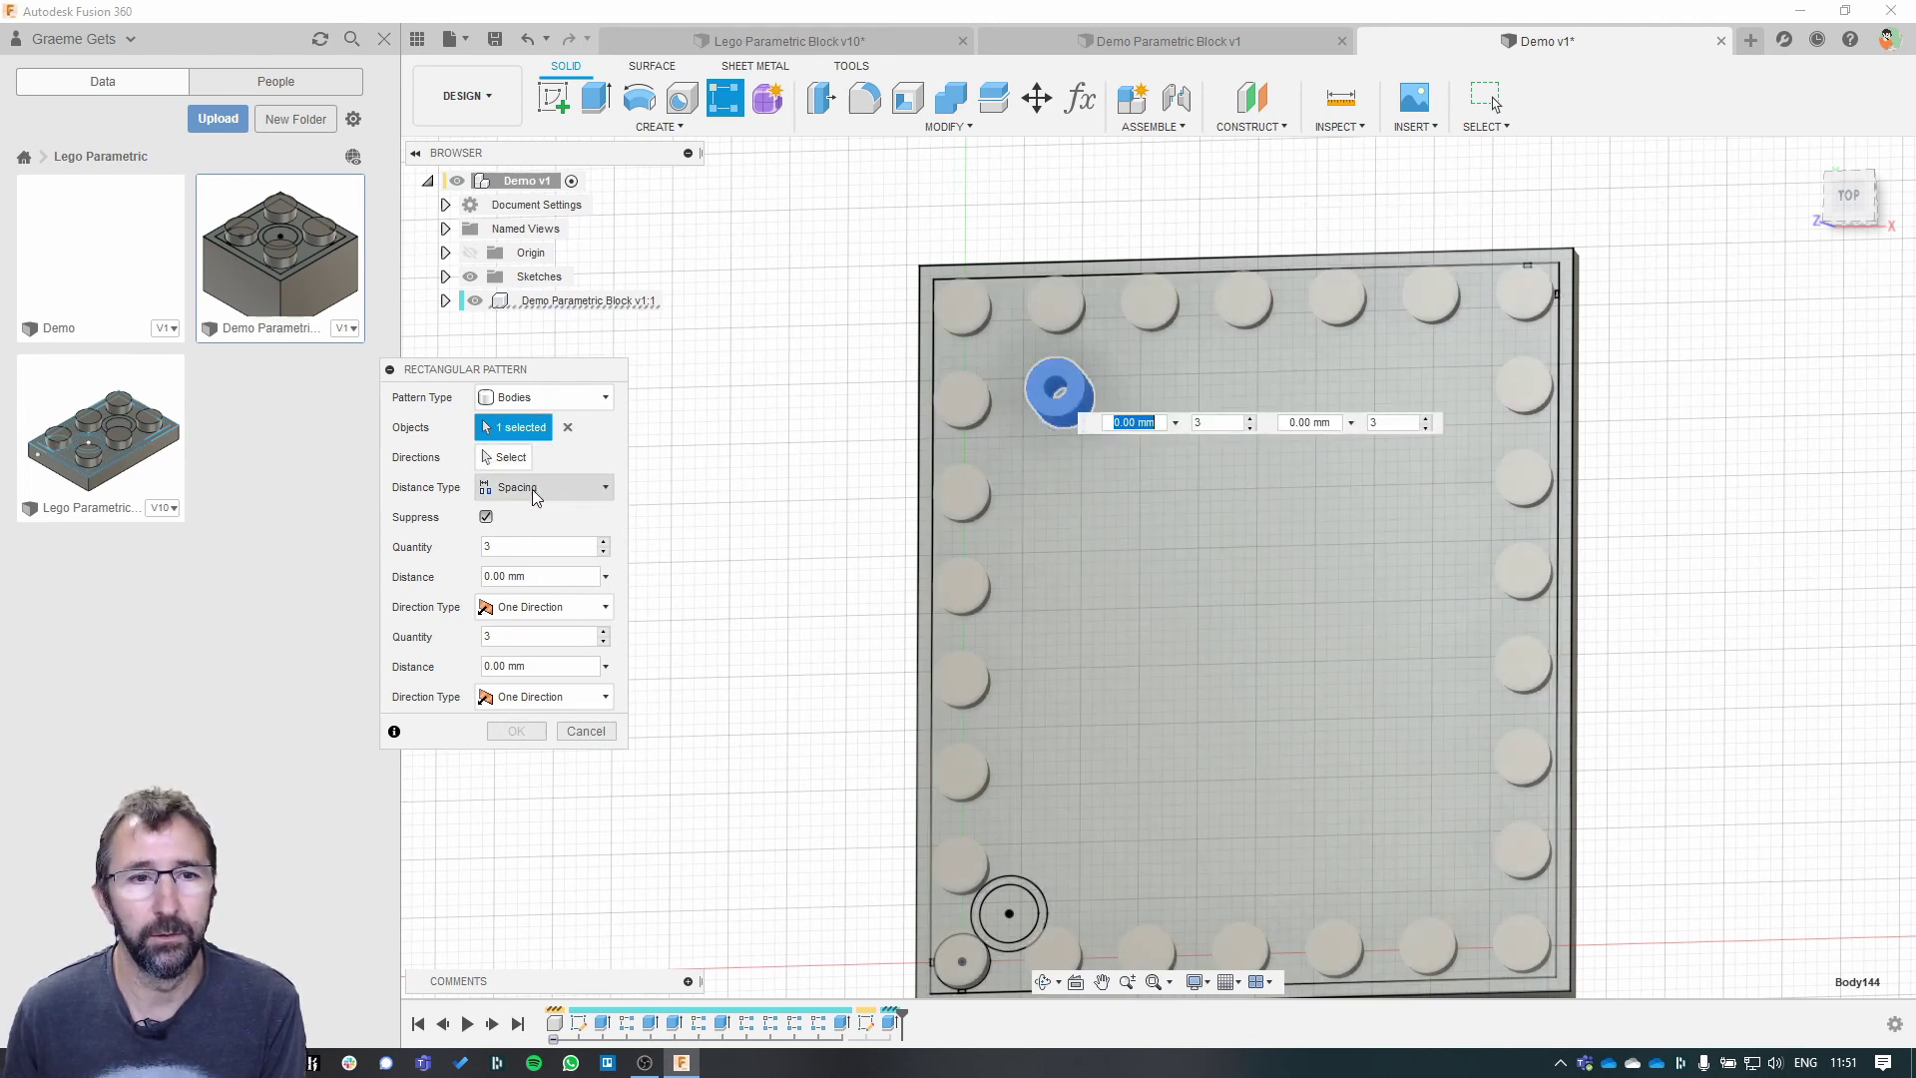
click(514, 459)
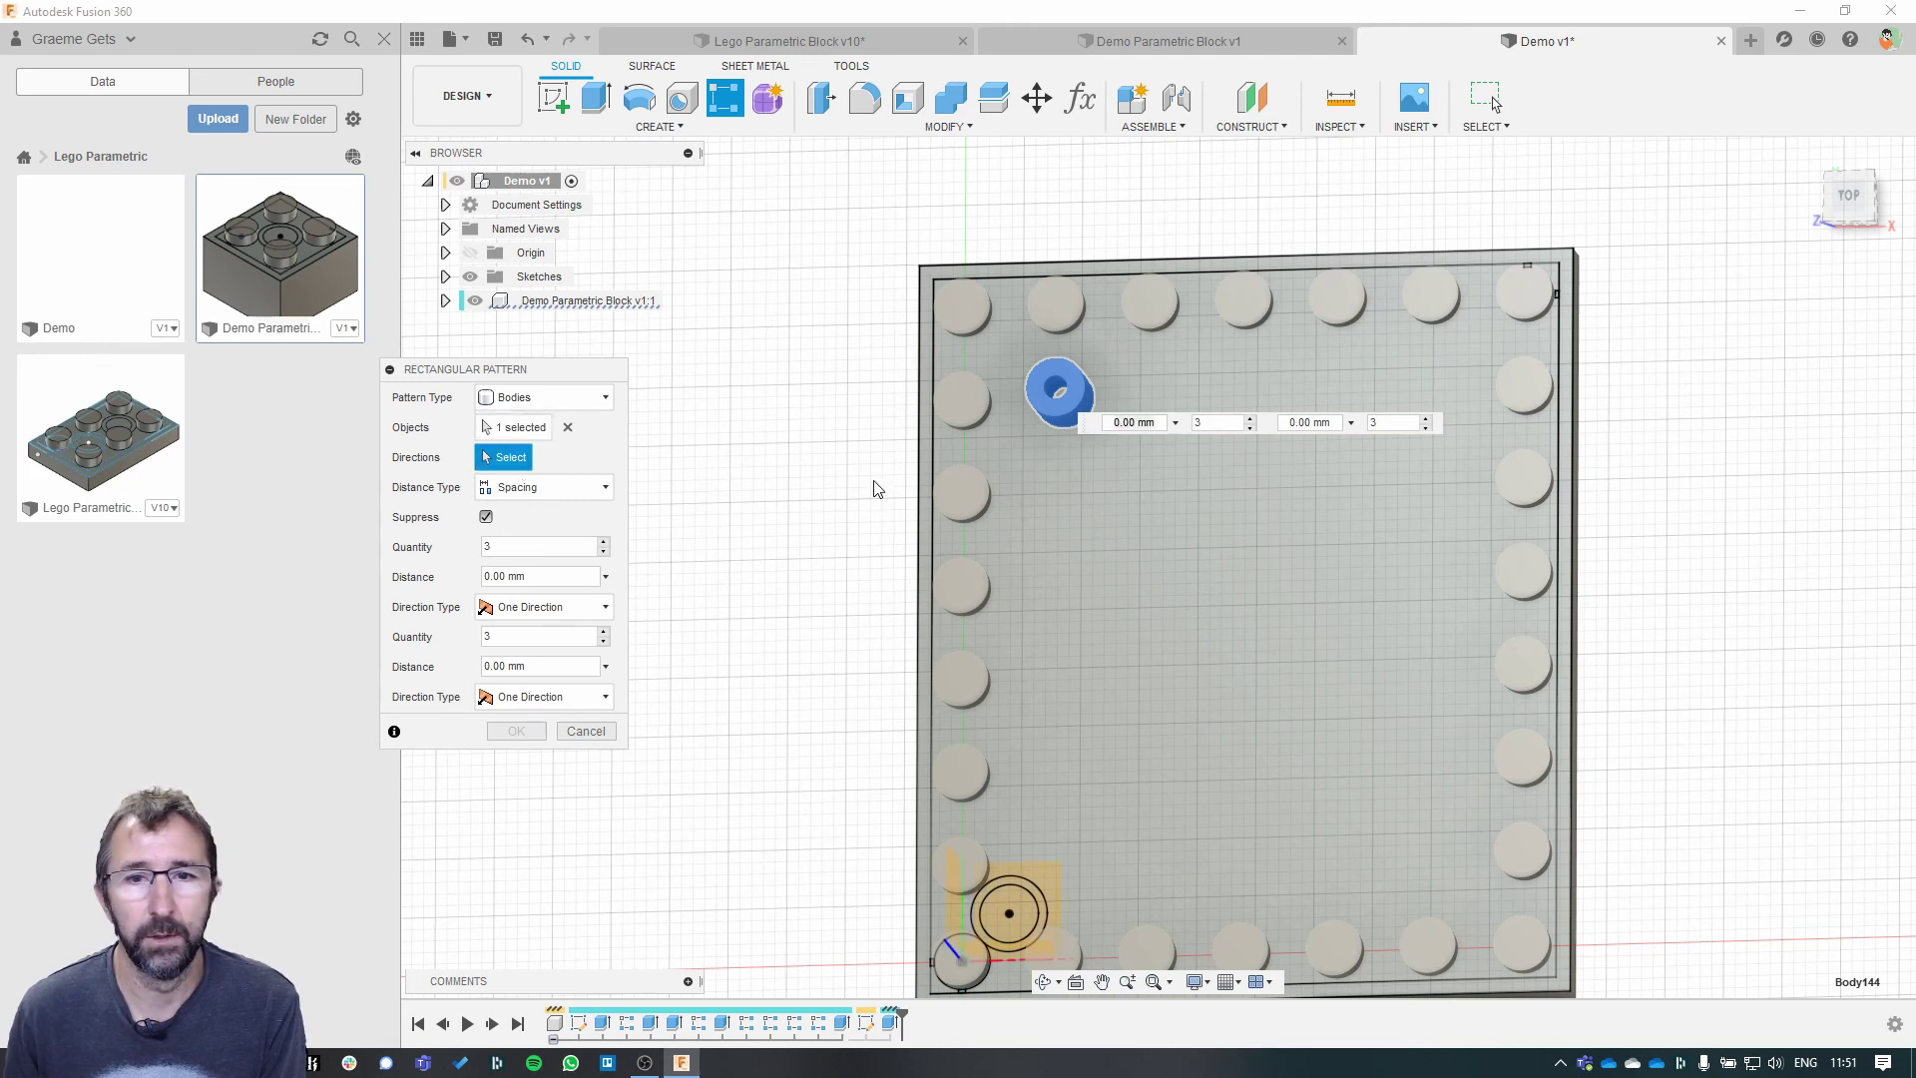
click(1021, 966)
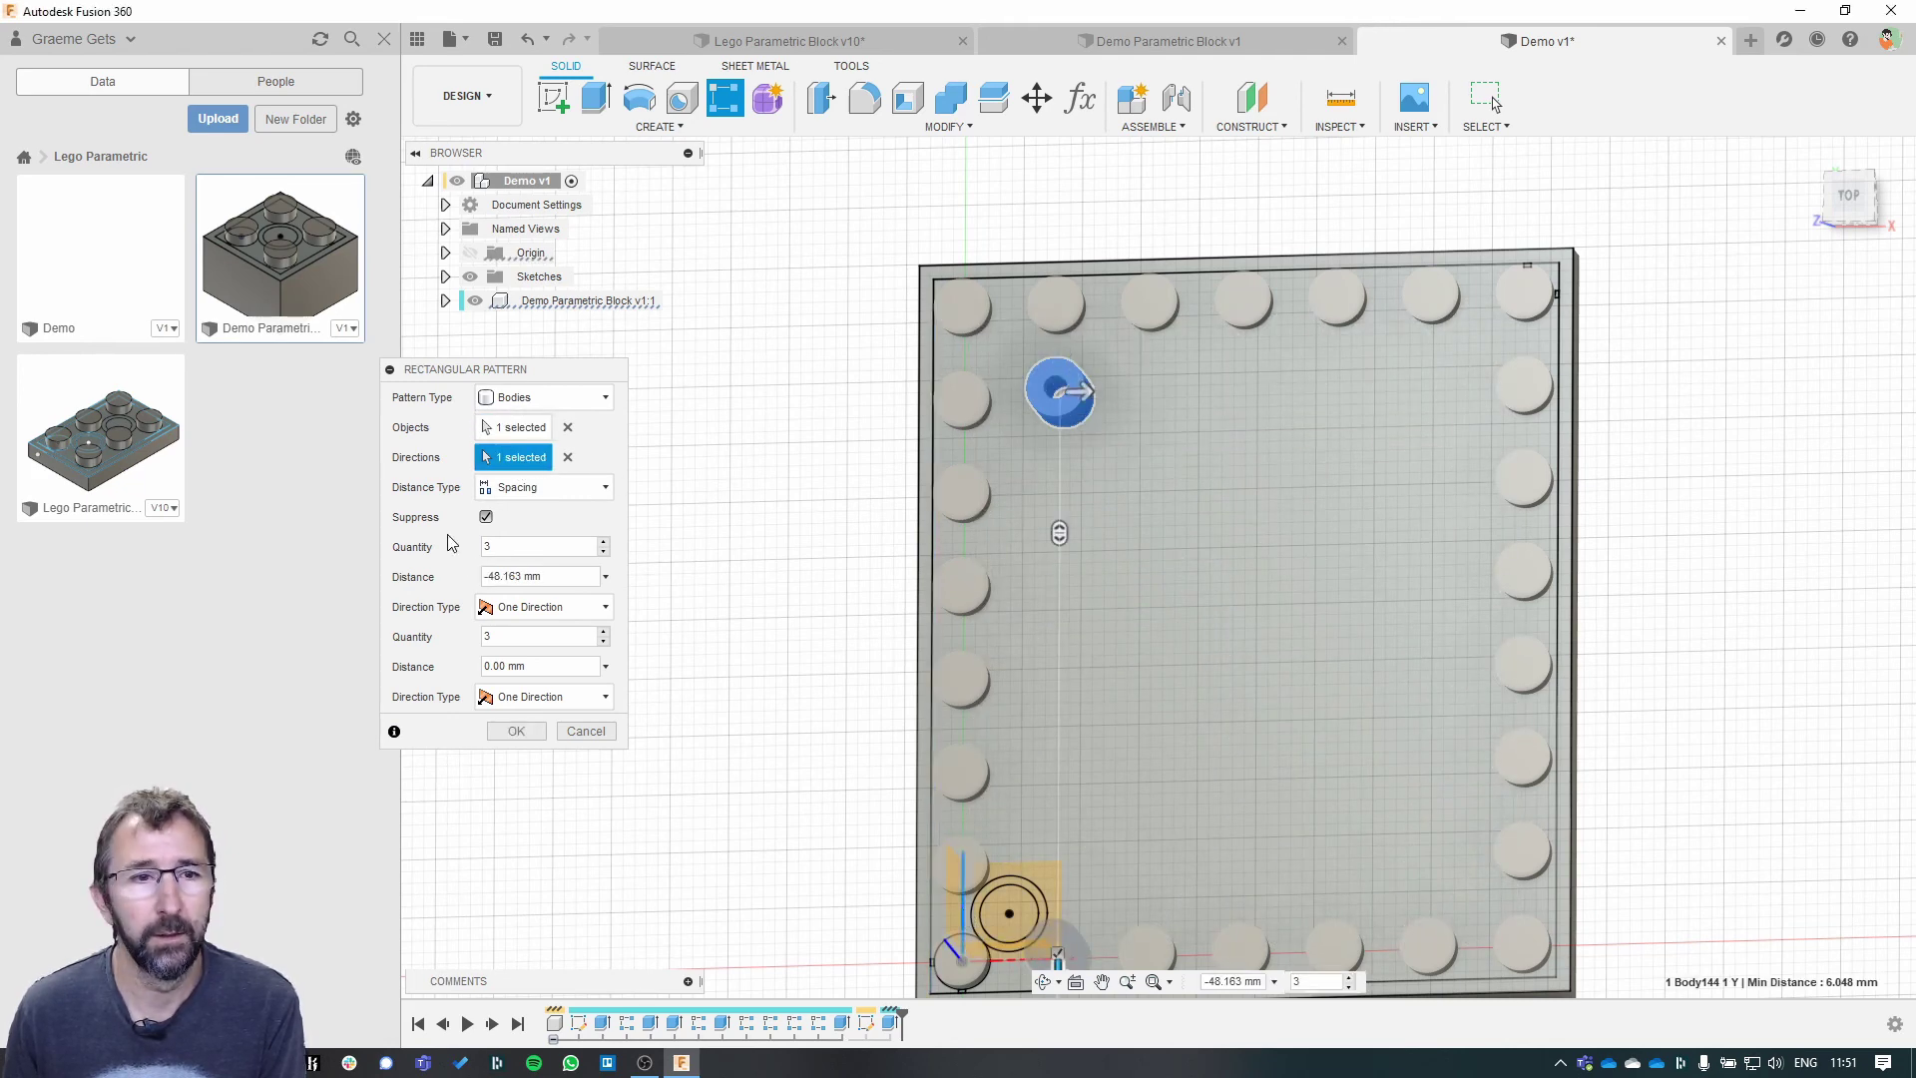
click(511, 546)
text(2)
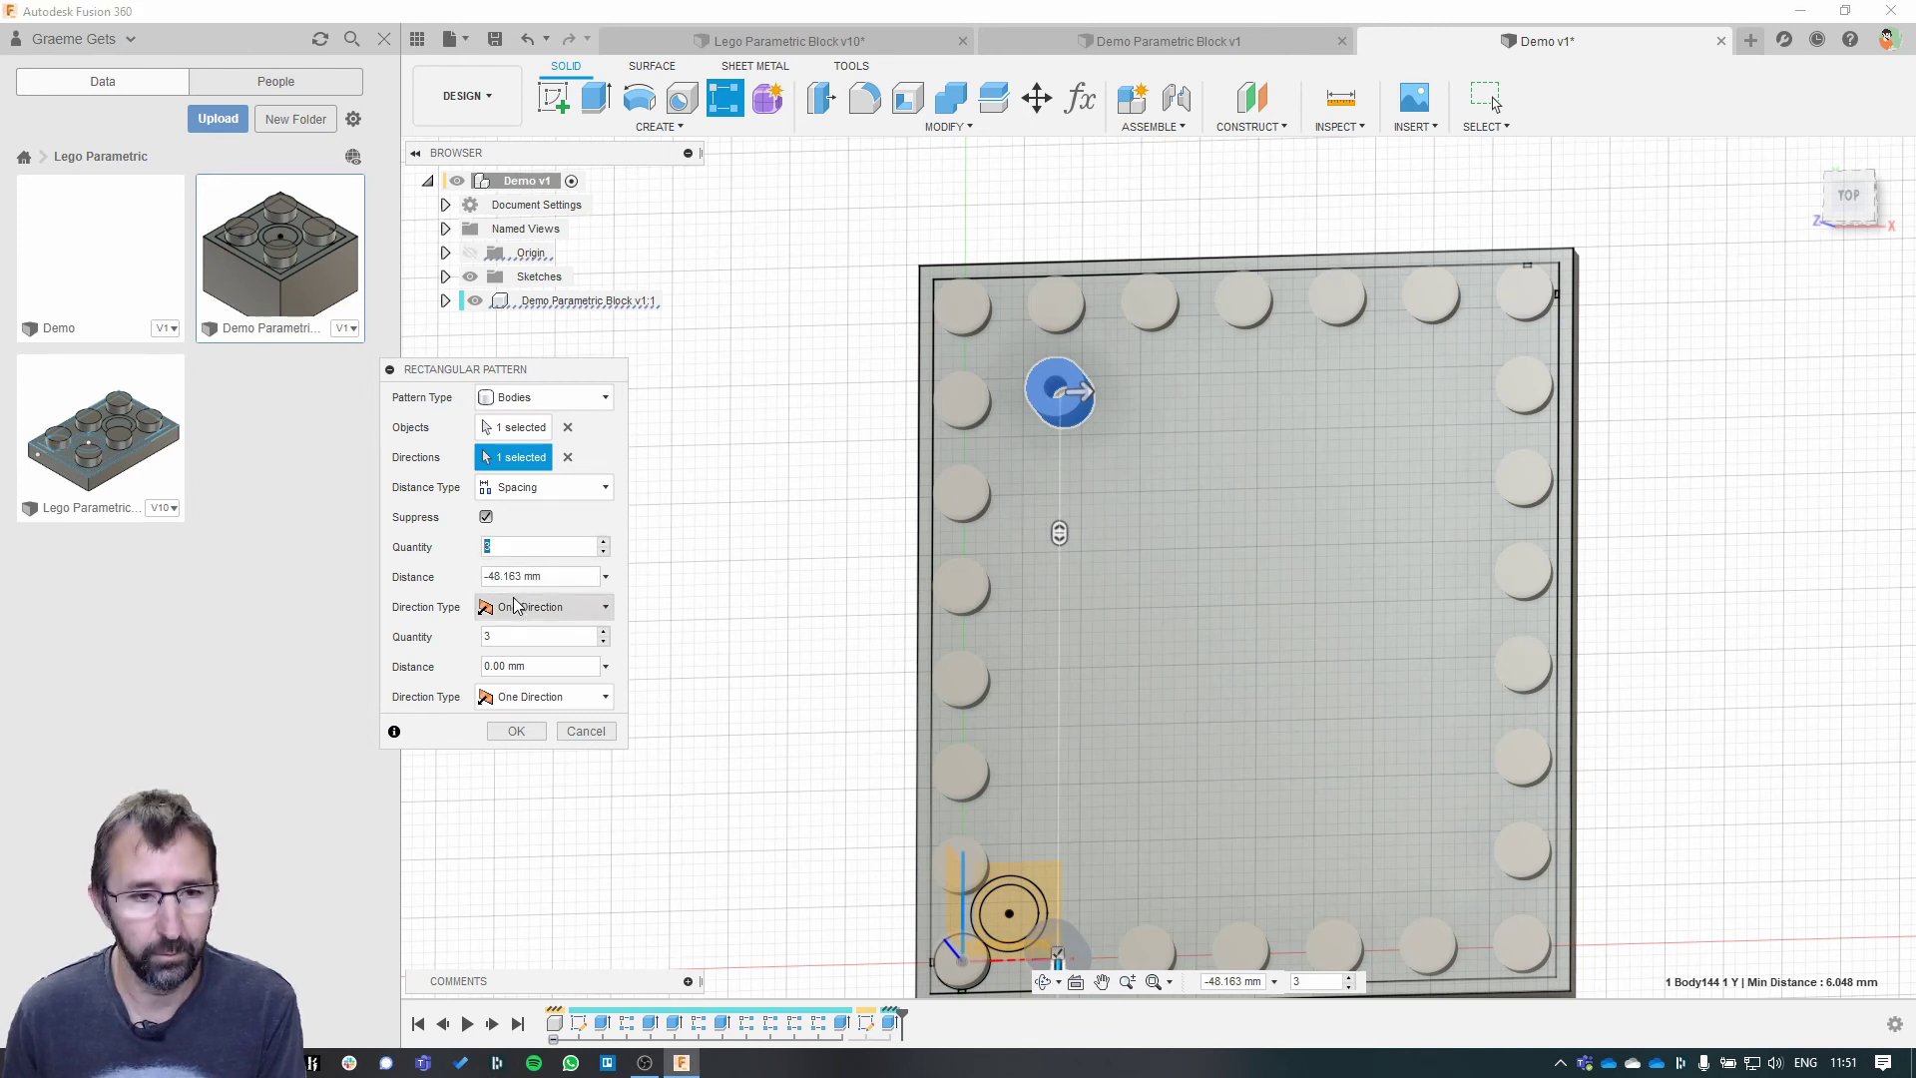
click(524, 636)
text(2)
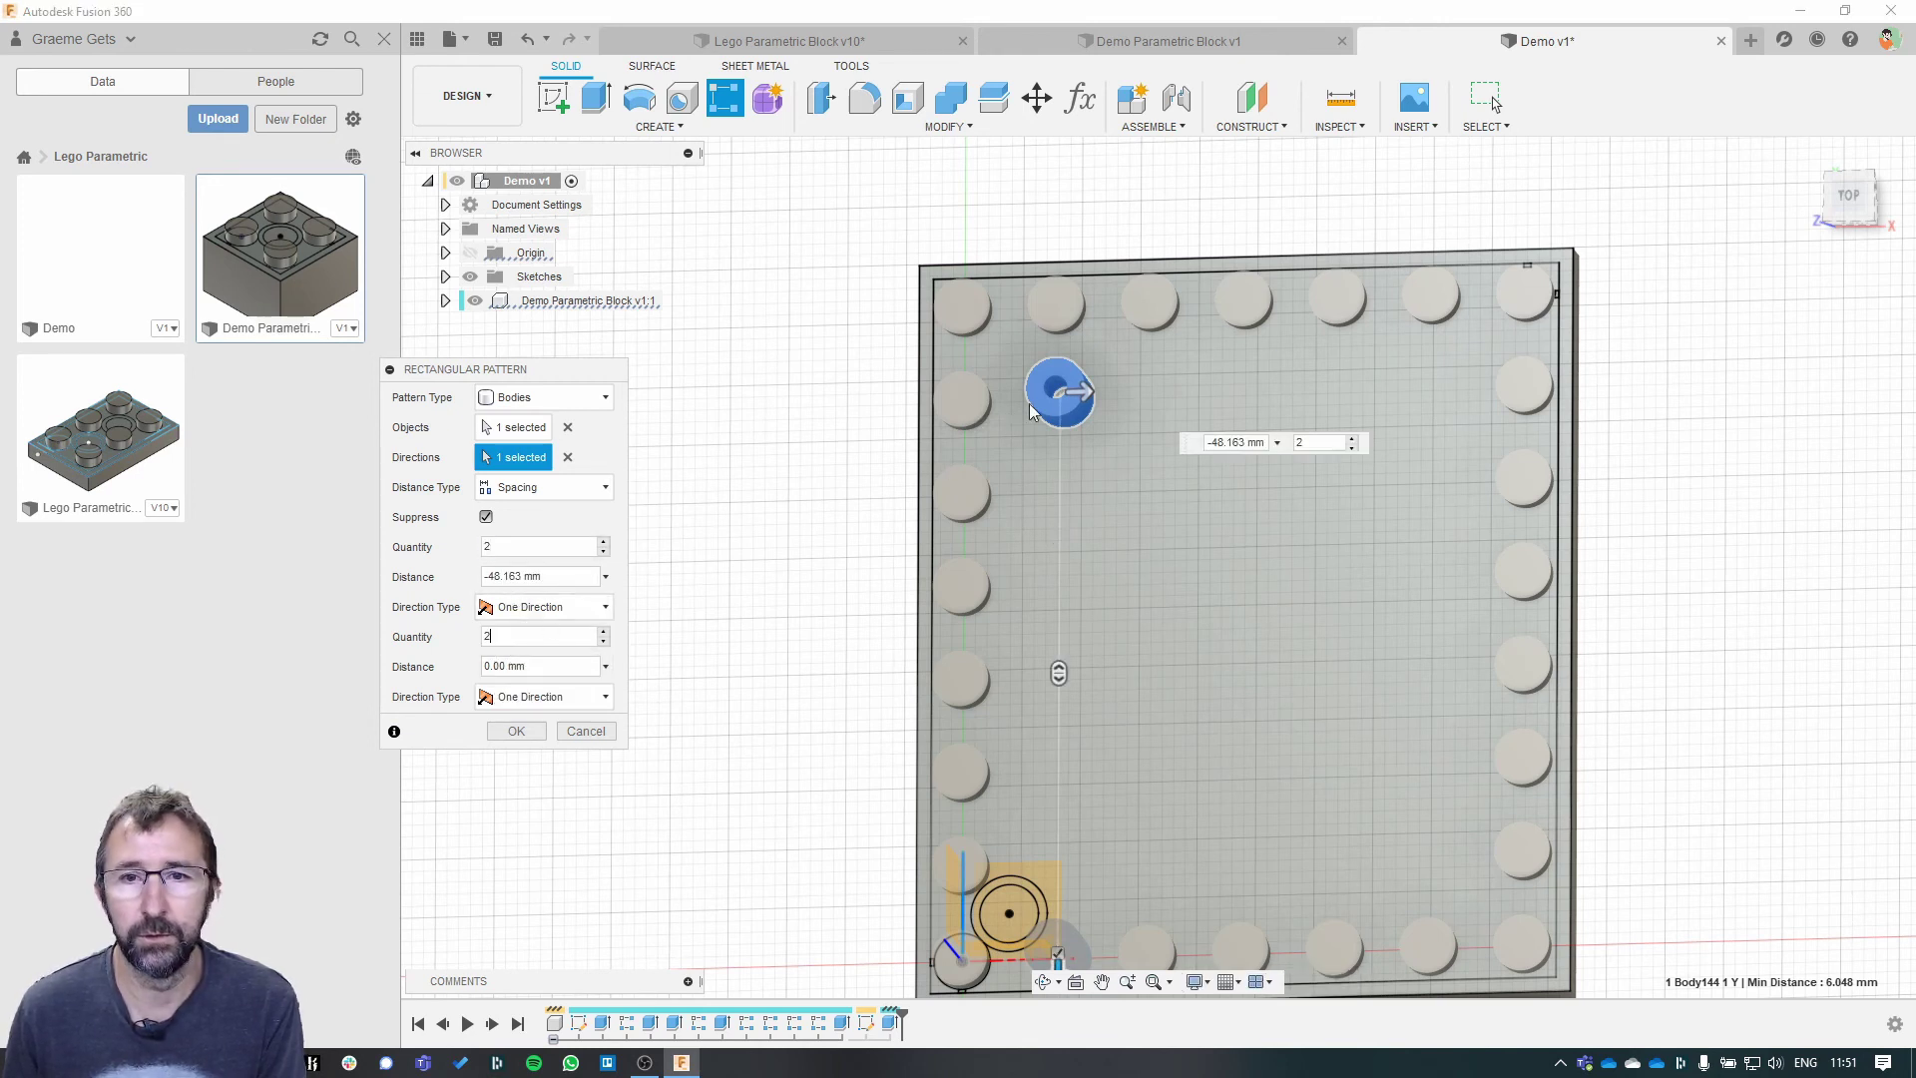
- Space the hollow stud copies 29 mm across the plate and shorten the lengthwise spacing to keep them inside the border studs
drag(1077, 392, 1425, 387)
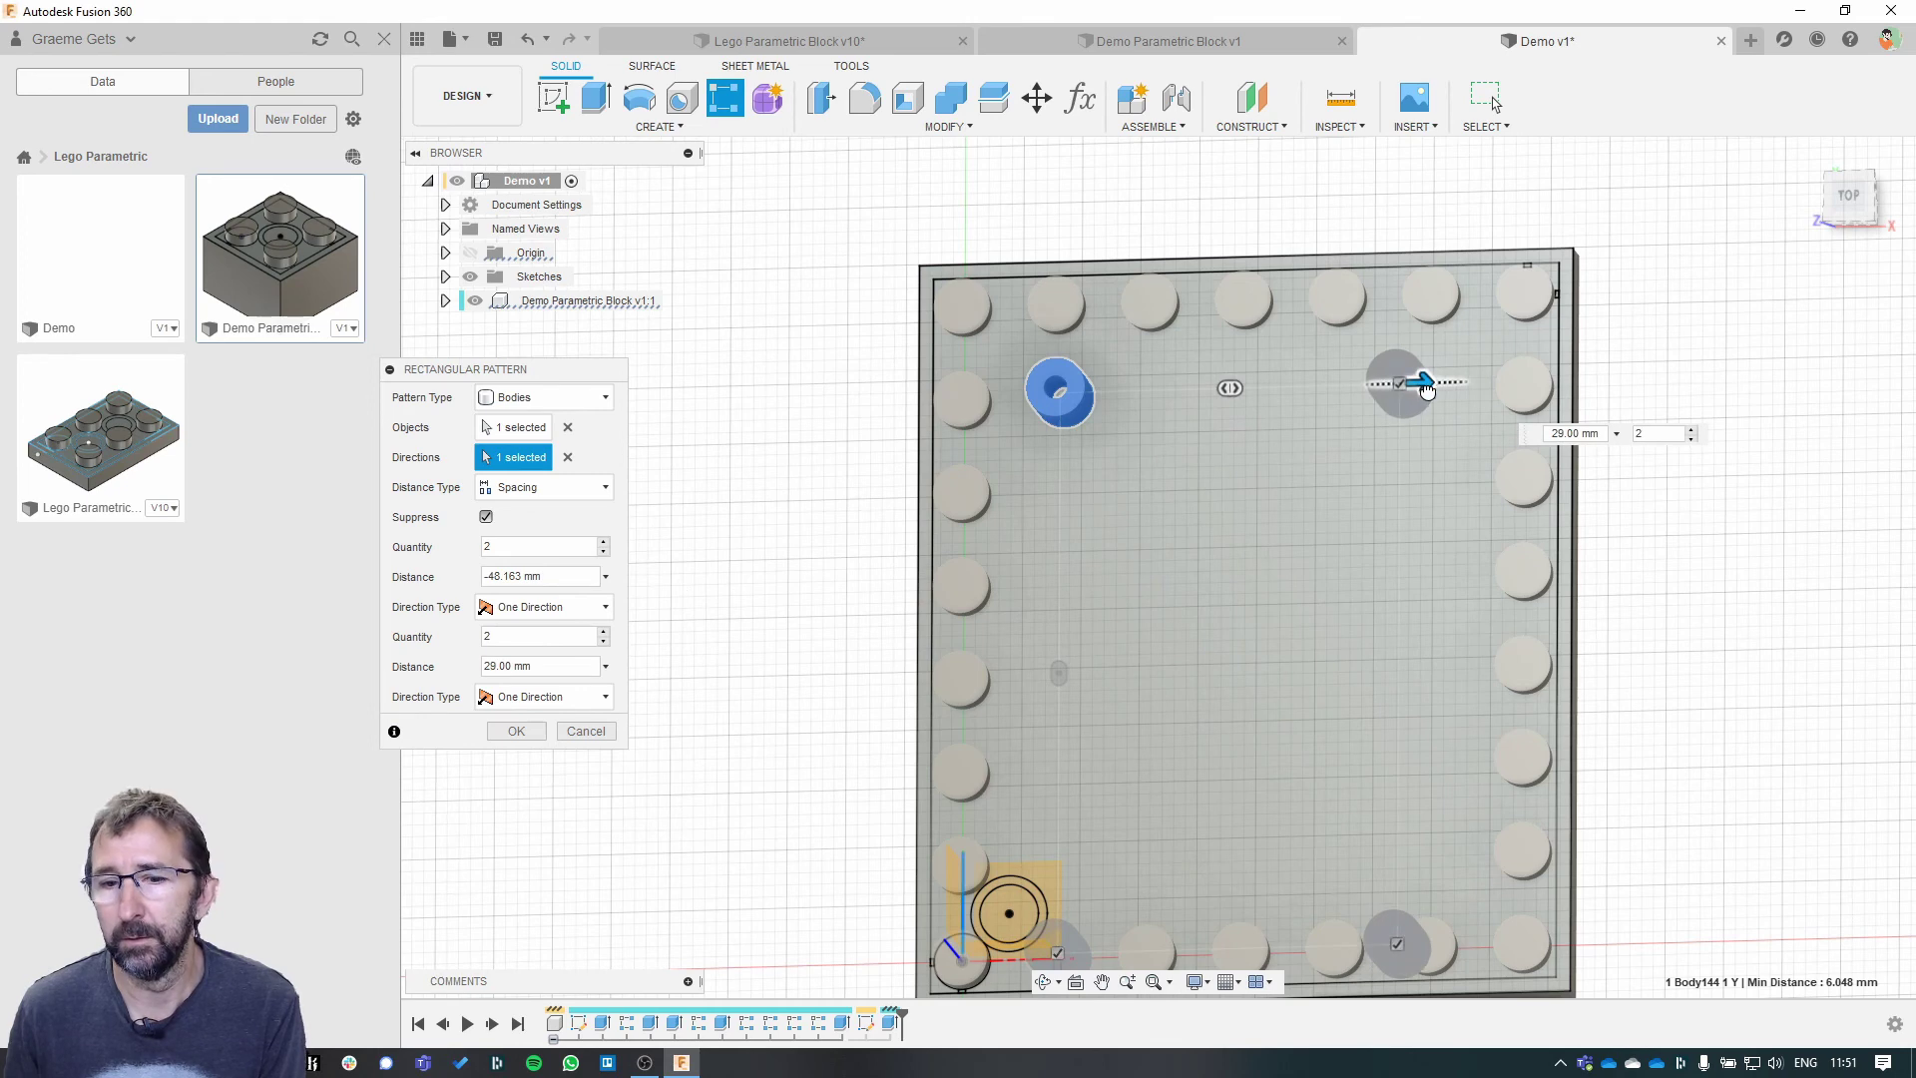
middle_drag(1686, 793, 1634, 637)
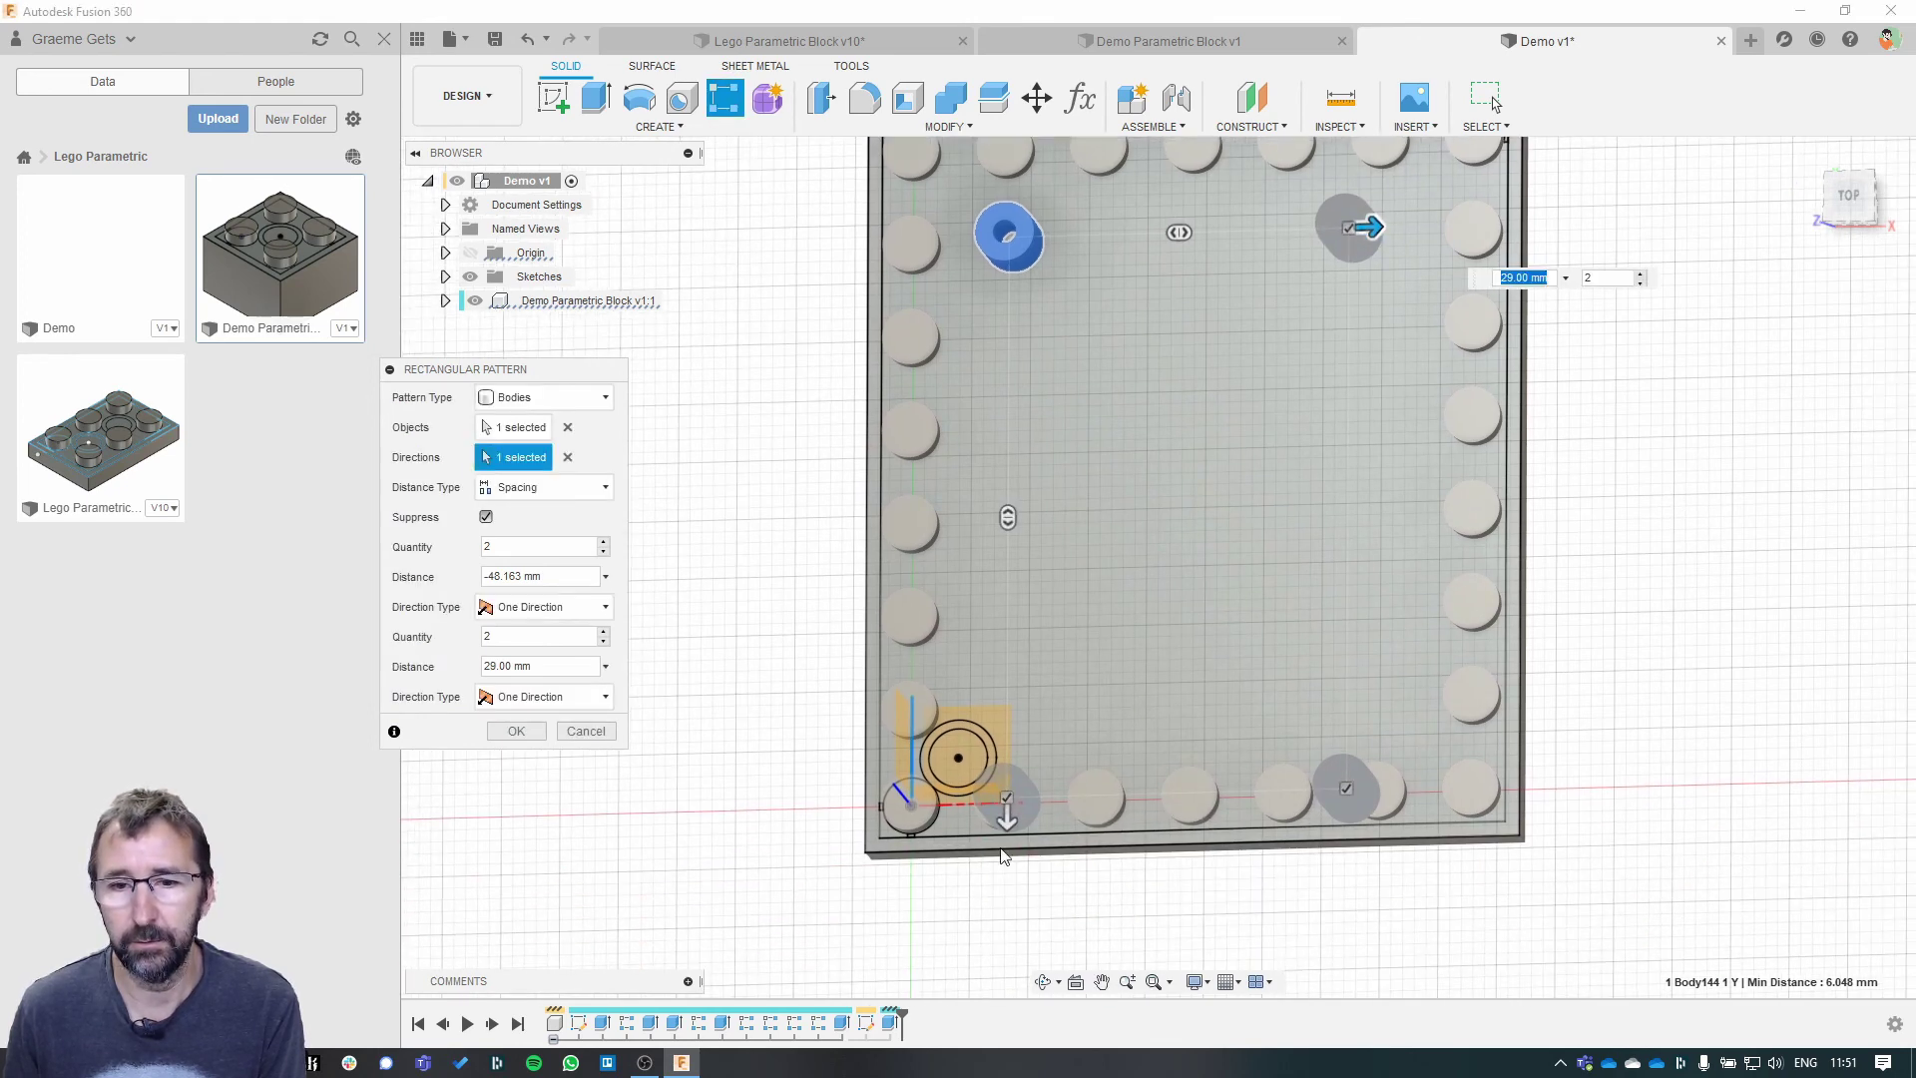
drag(1005, 814, 1002, 618)
middle_drag(1647, 517, 1591, 556)
click(515, 730)
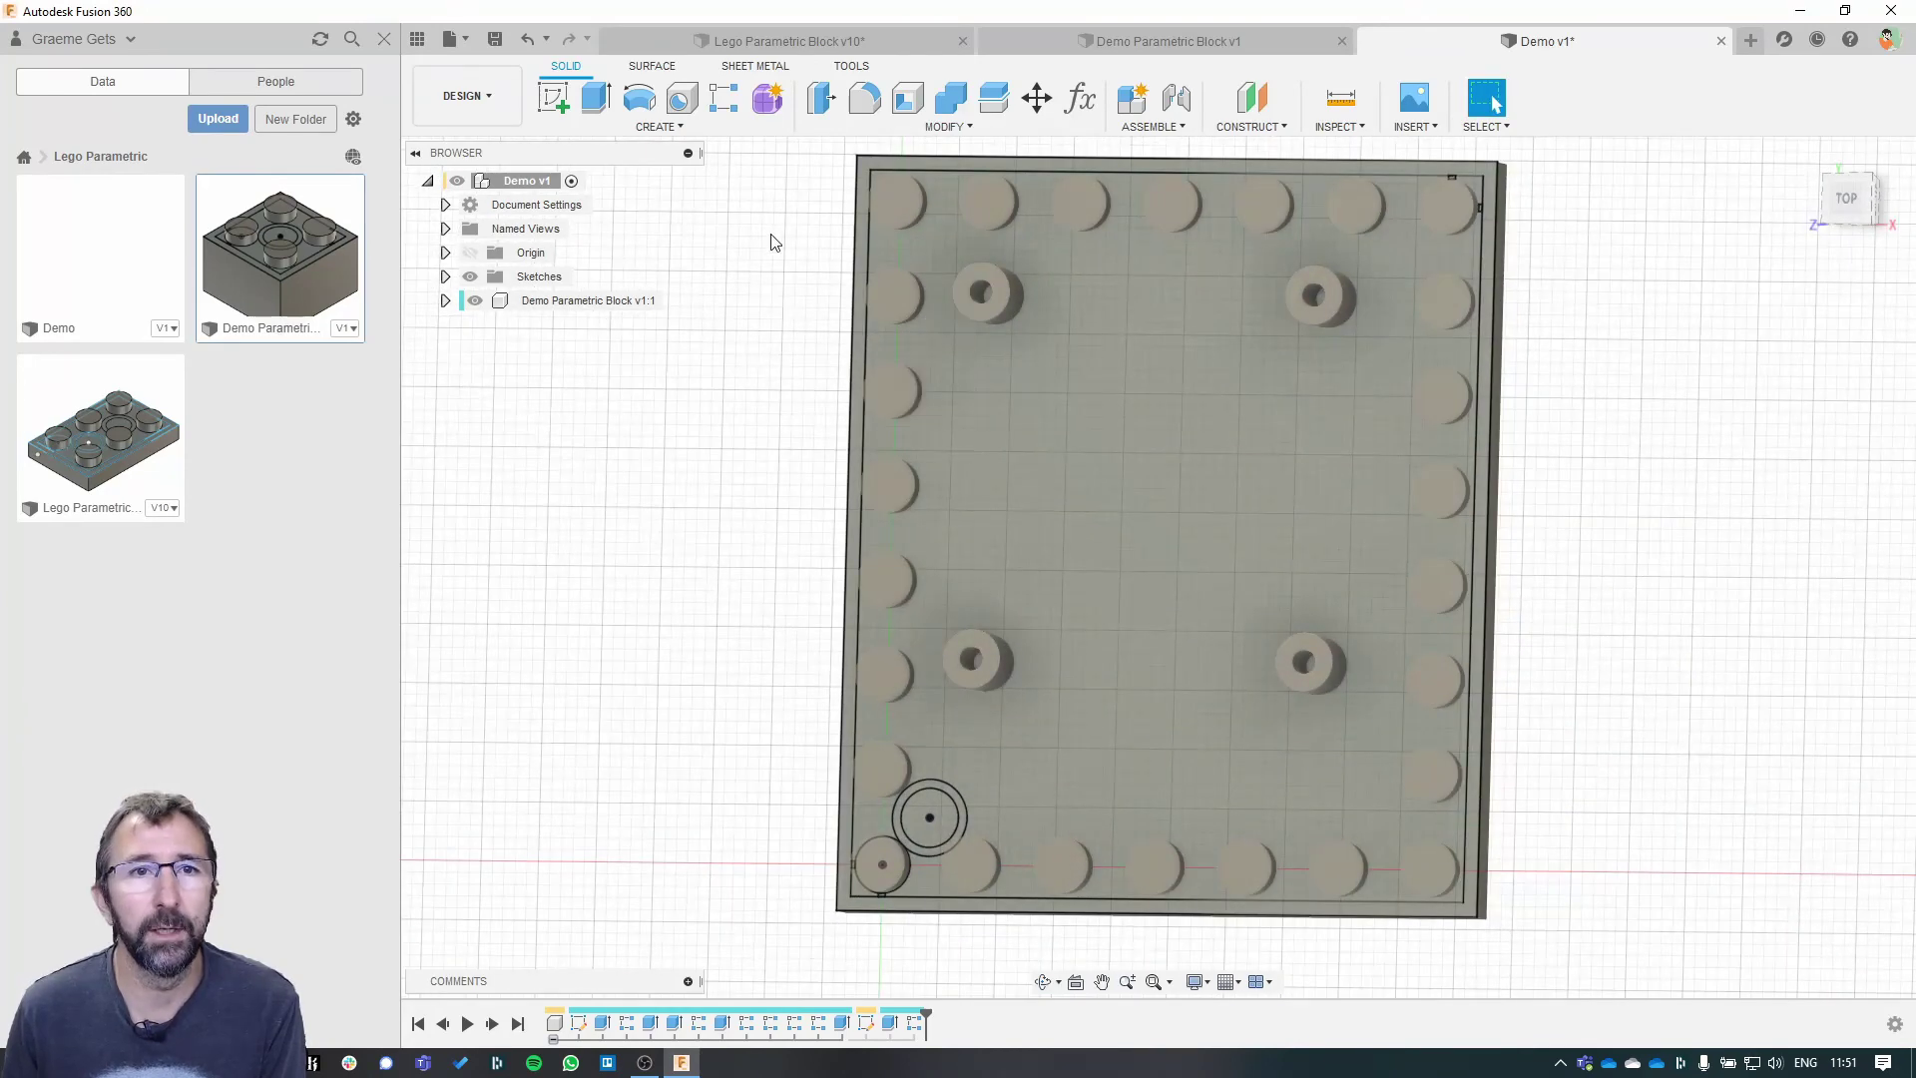
- Edit the hollow stud's sketch and add a long, narrow rectangle just inside the front row of border studs
right_click(867, 1022)
click(923, 816)
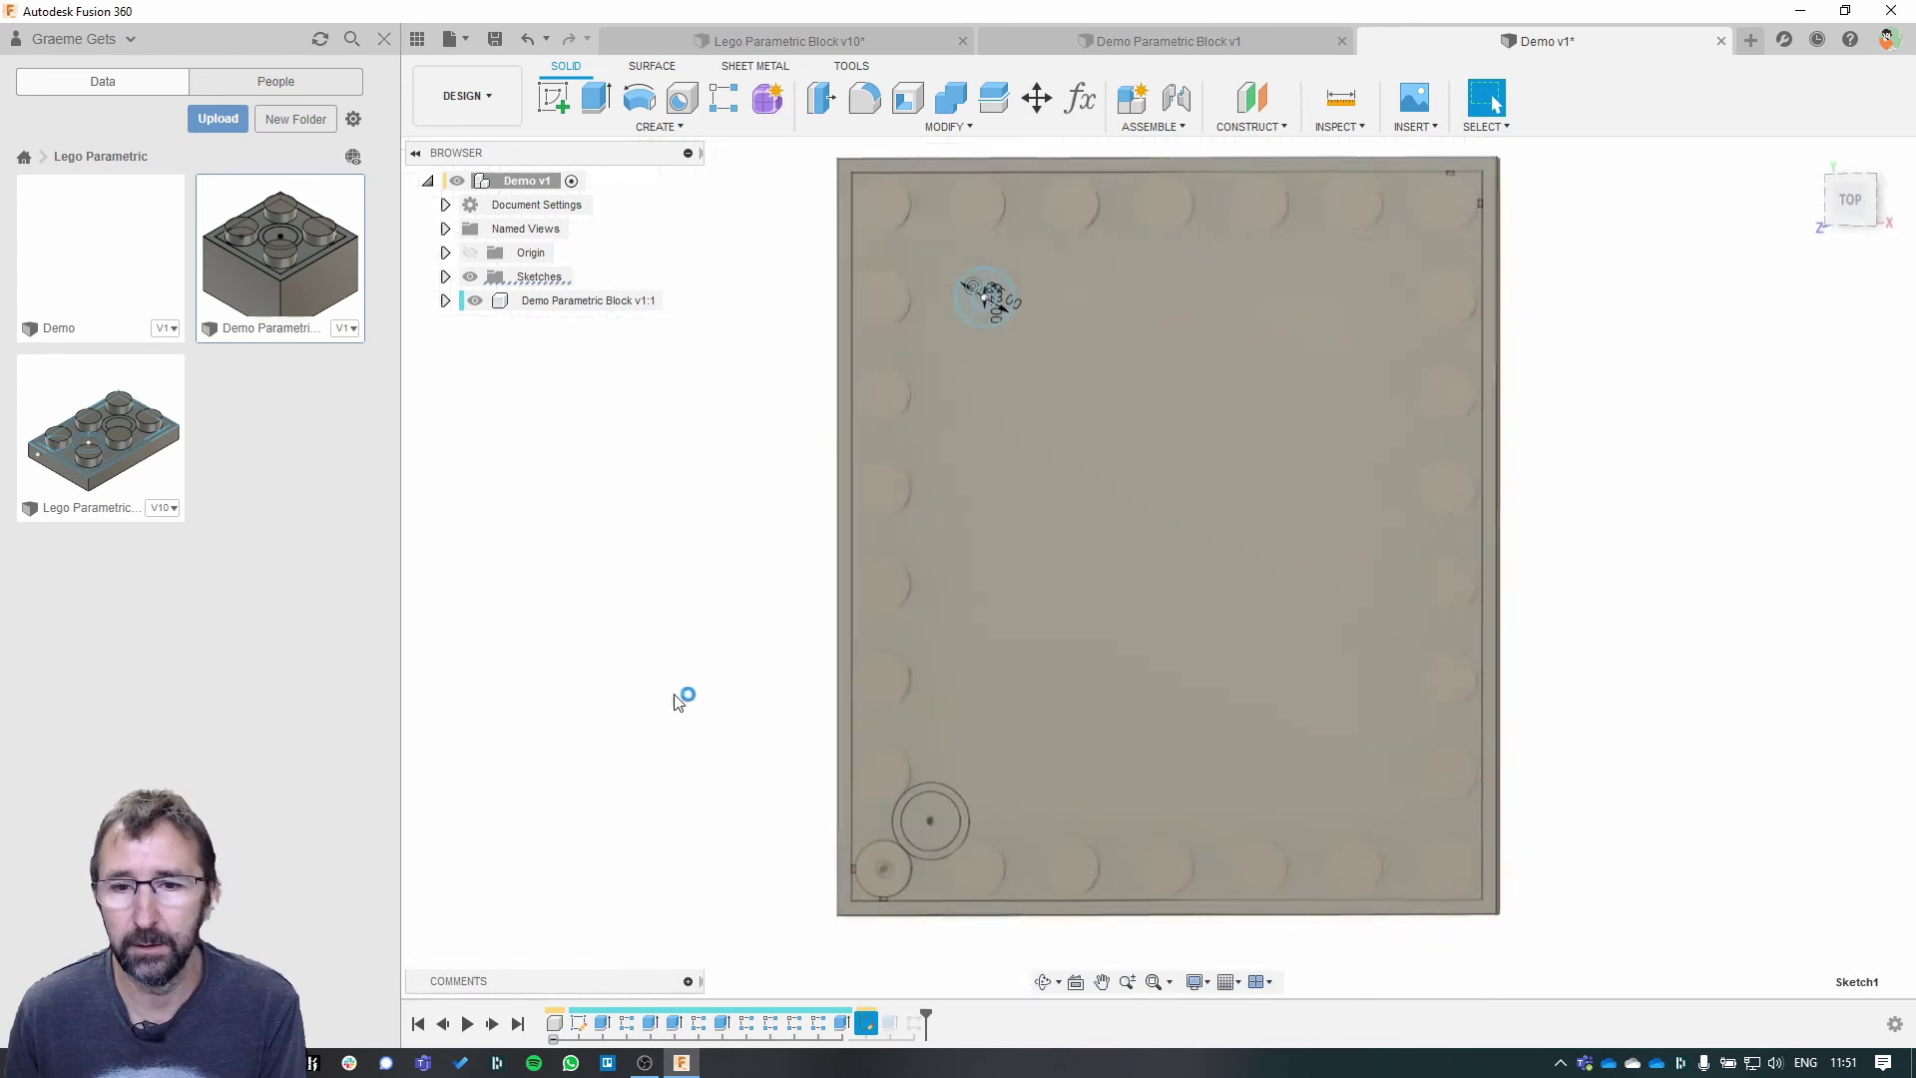
key(r)
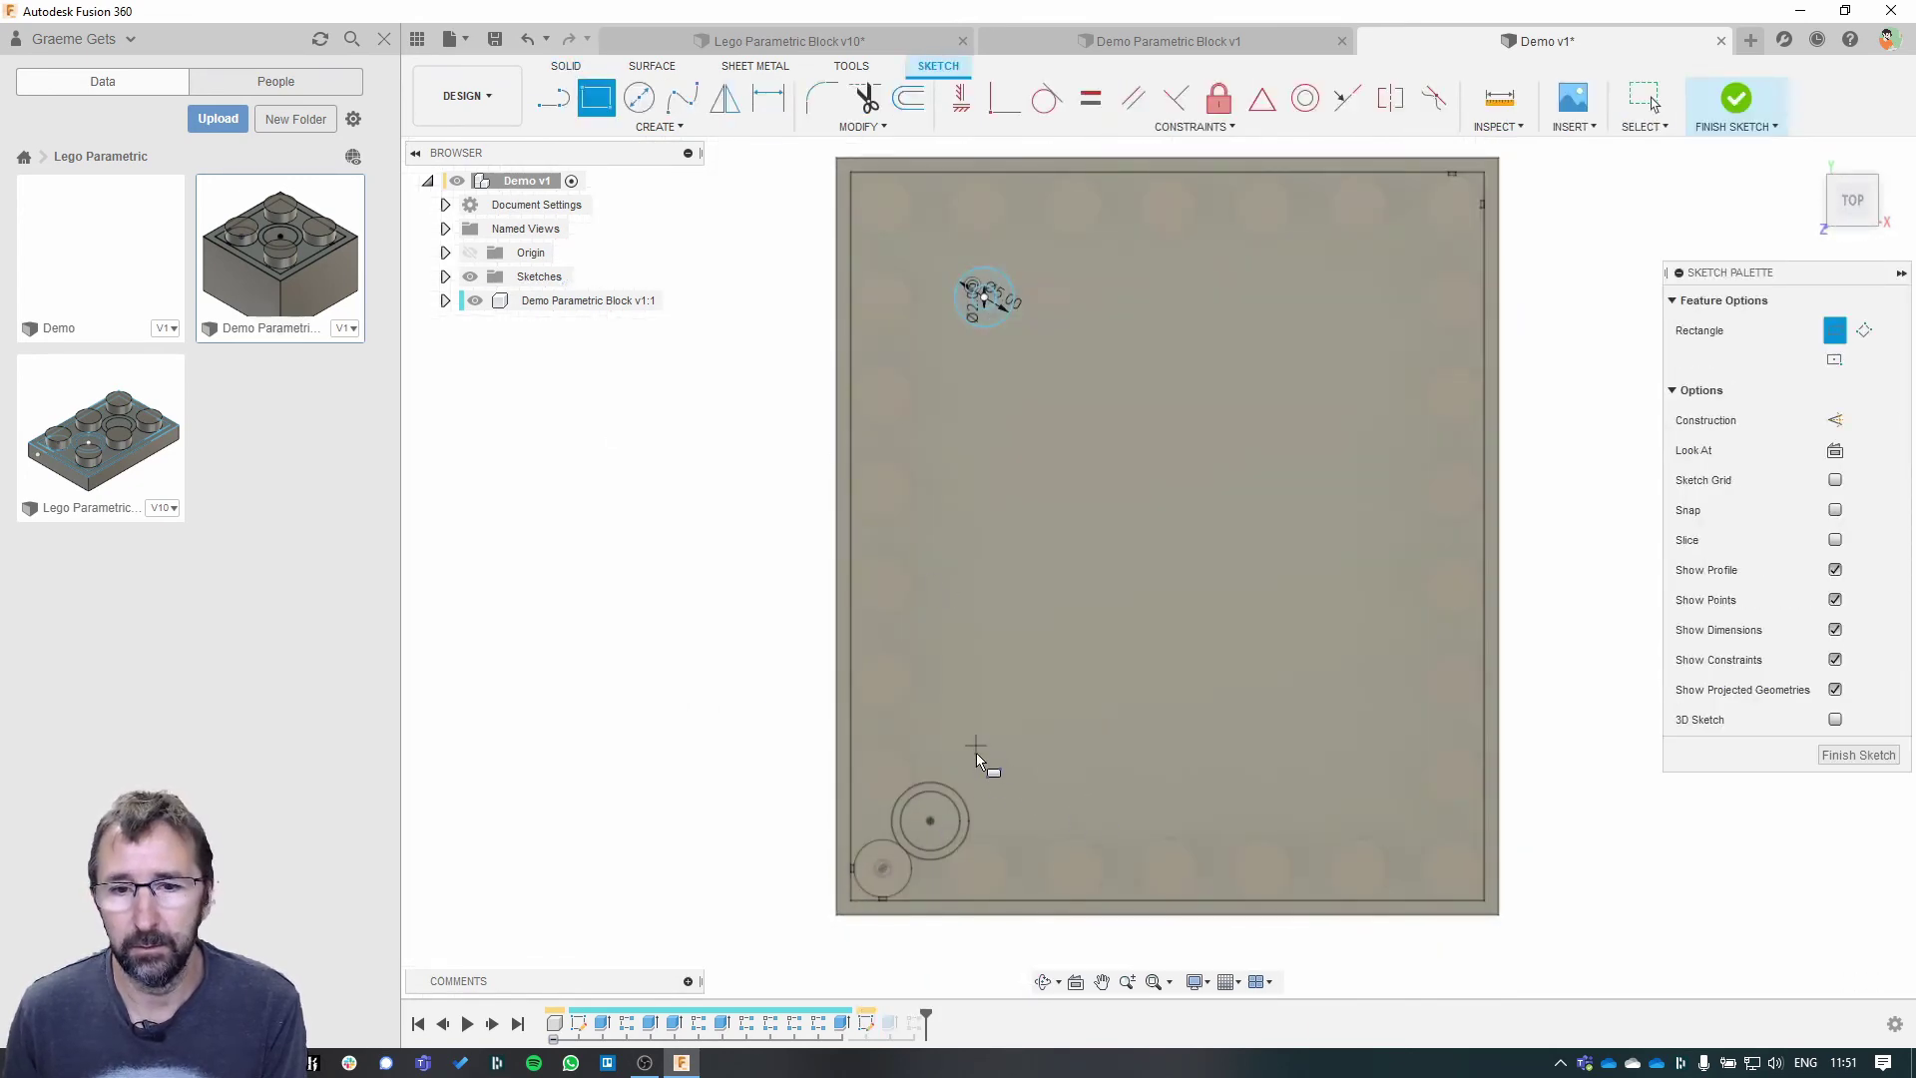
click(982, 765)
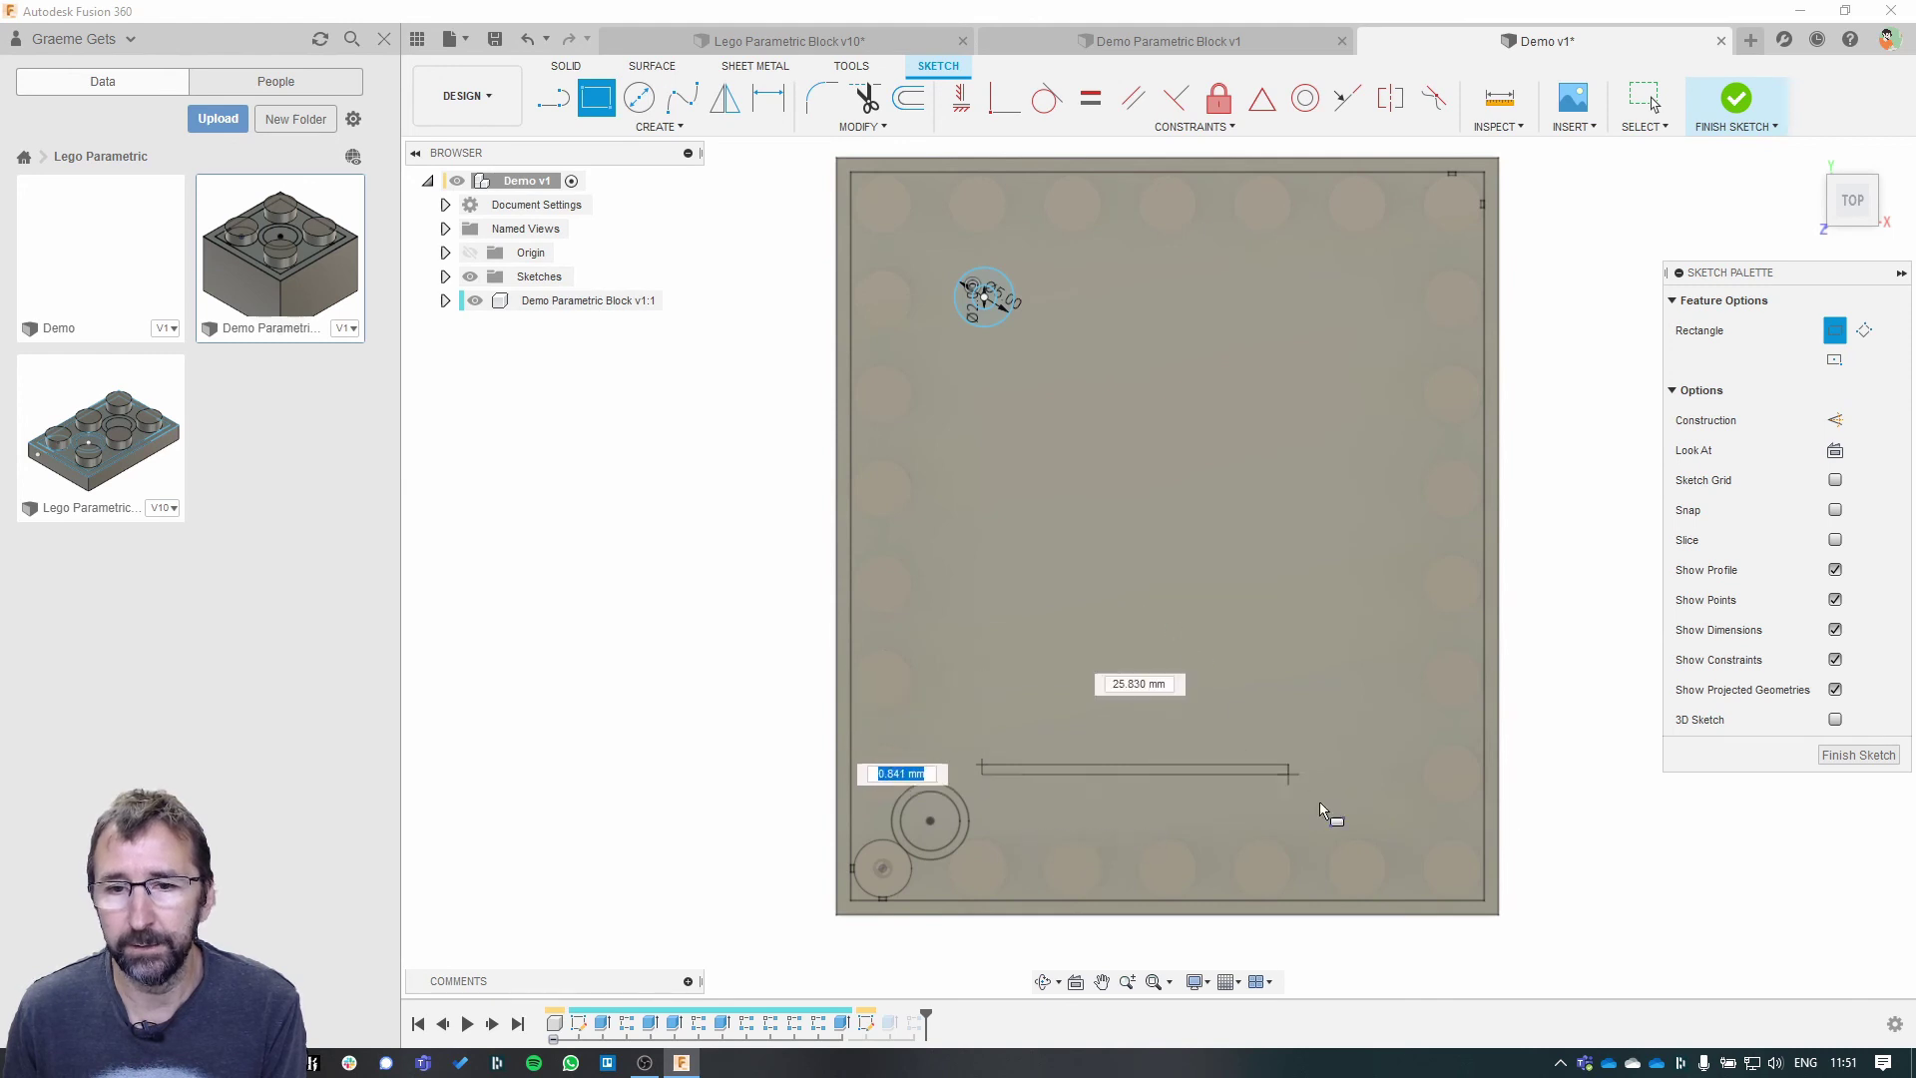
click(1370, 804)
key(e)
key(Escape)
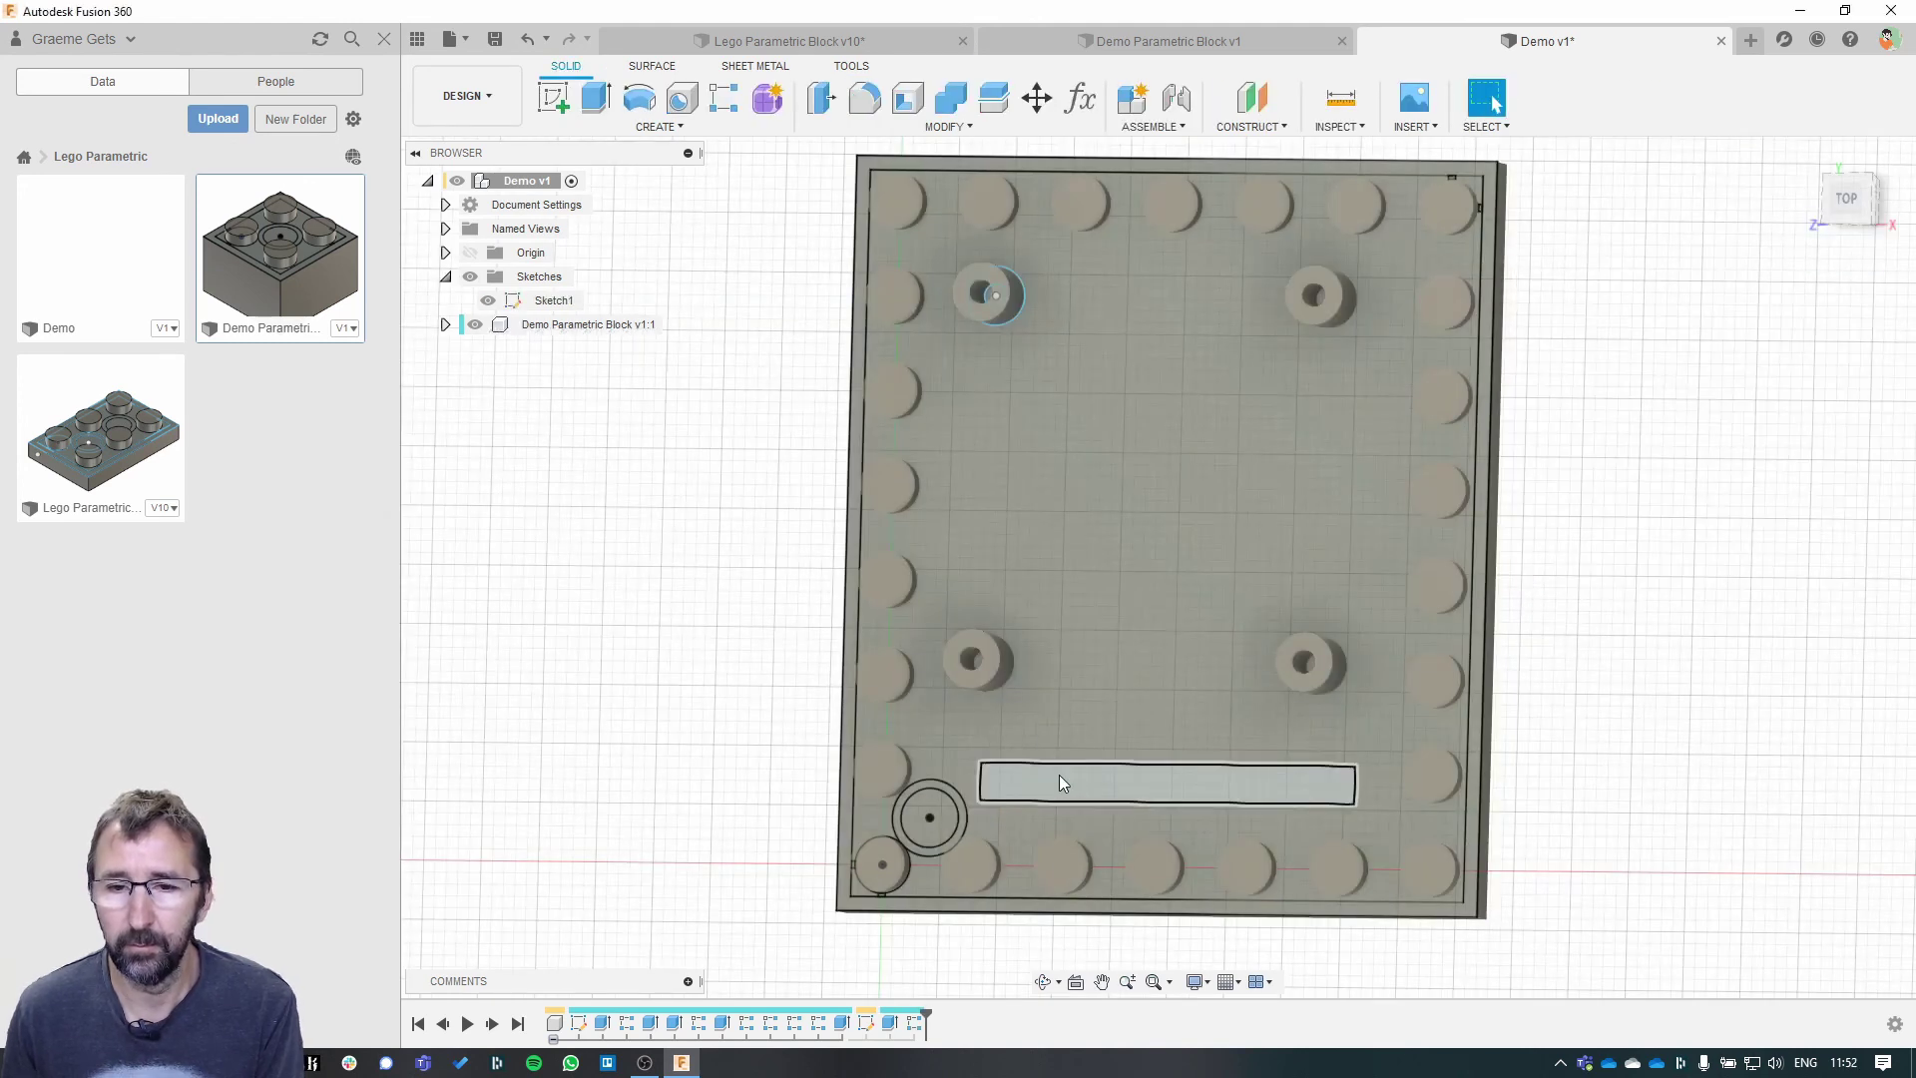
- Extrude the narrow rectangle 17 mm upward as a new body
click(1061, 776)
key(e)
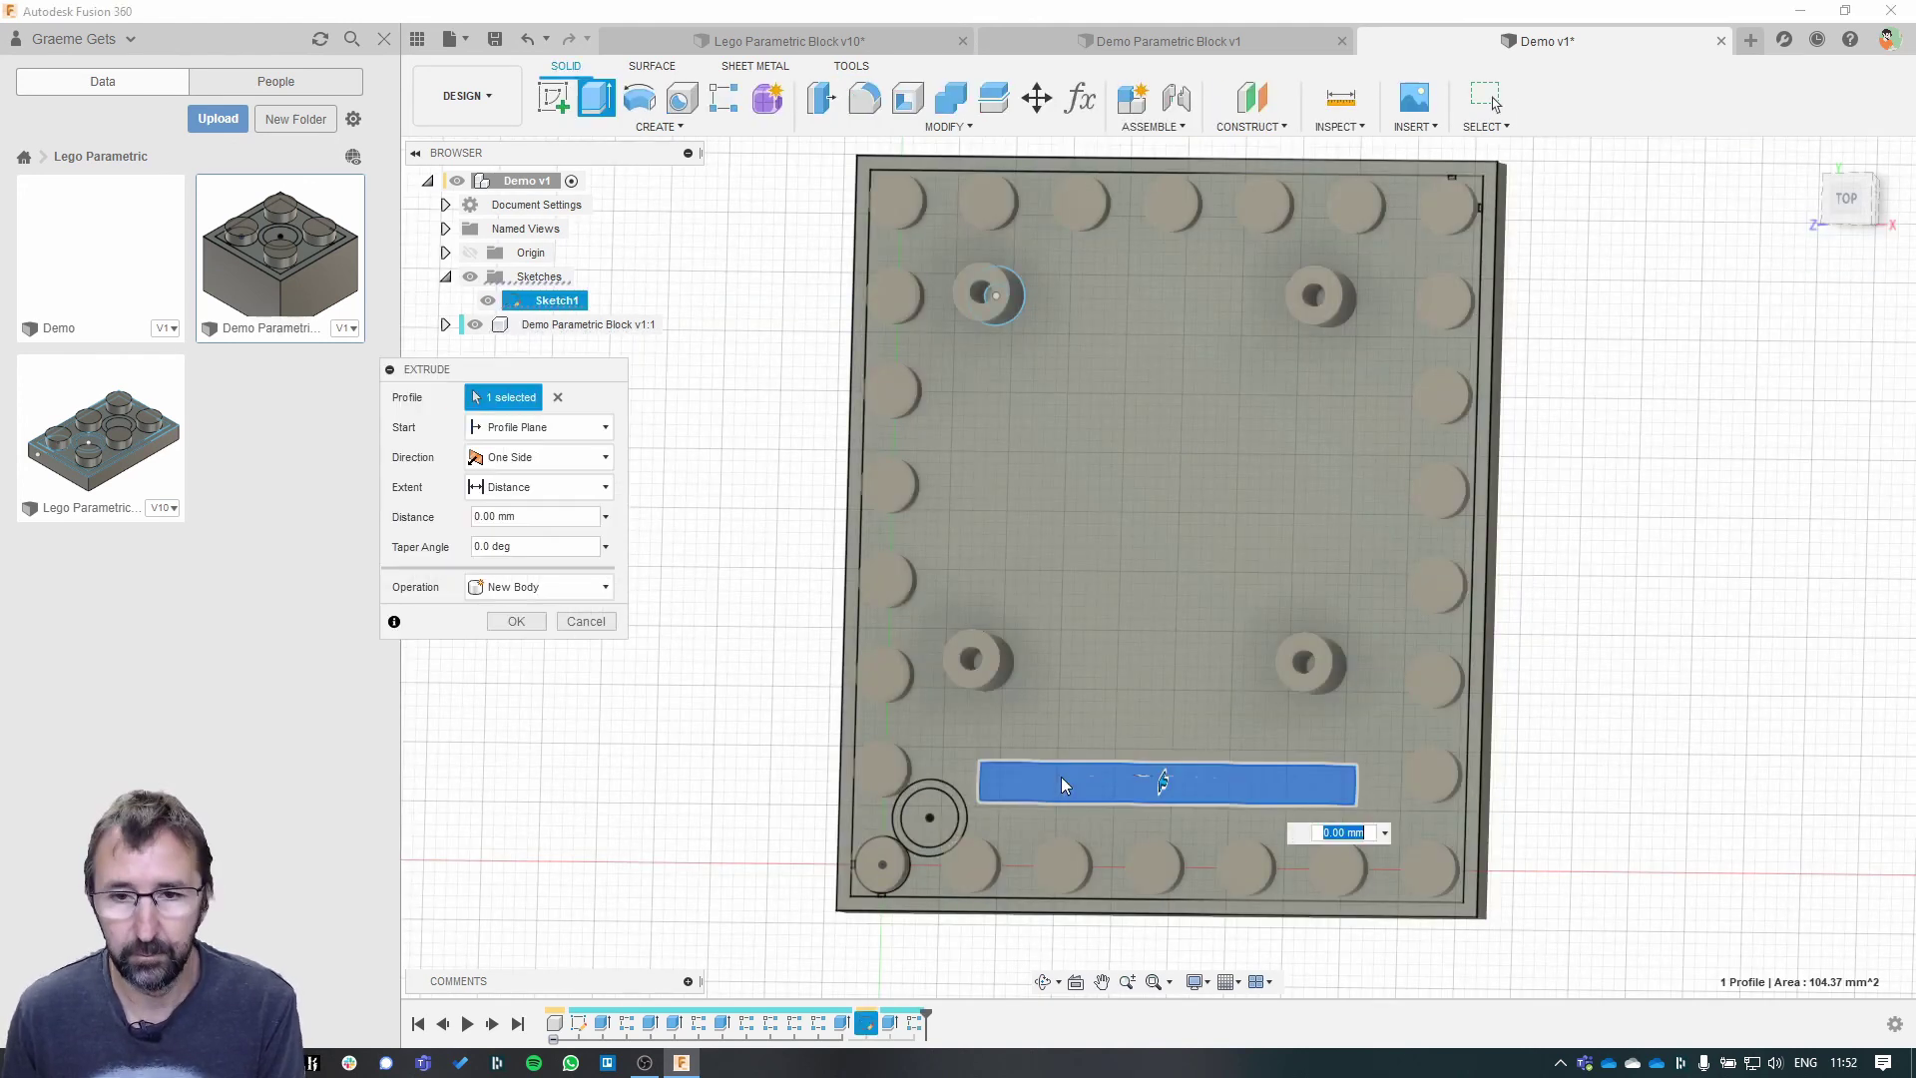
shift+middle_drag(1103, 780, 1069, 640)
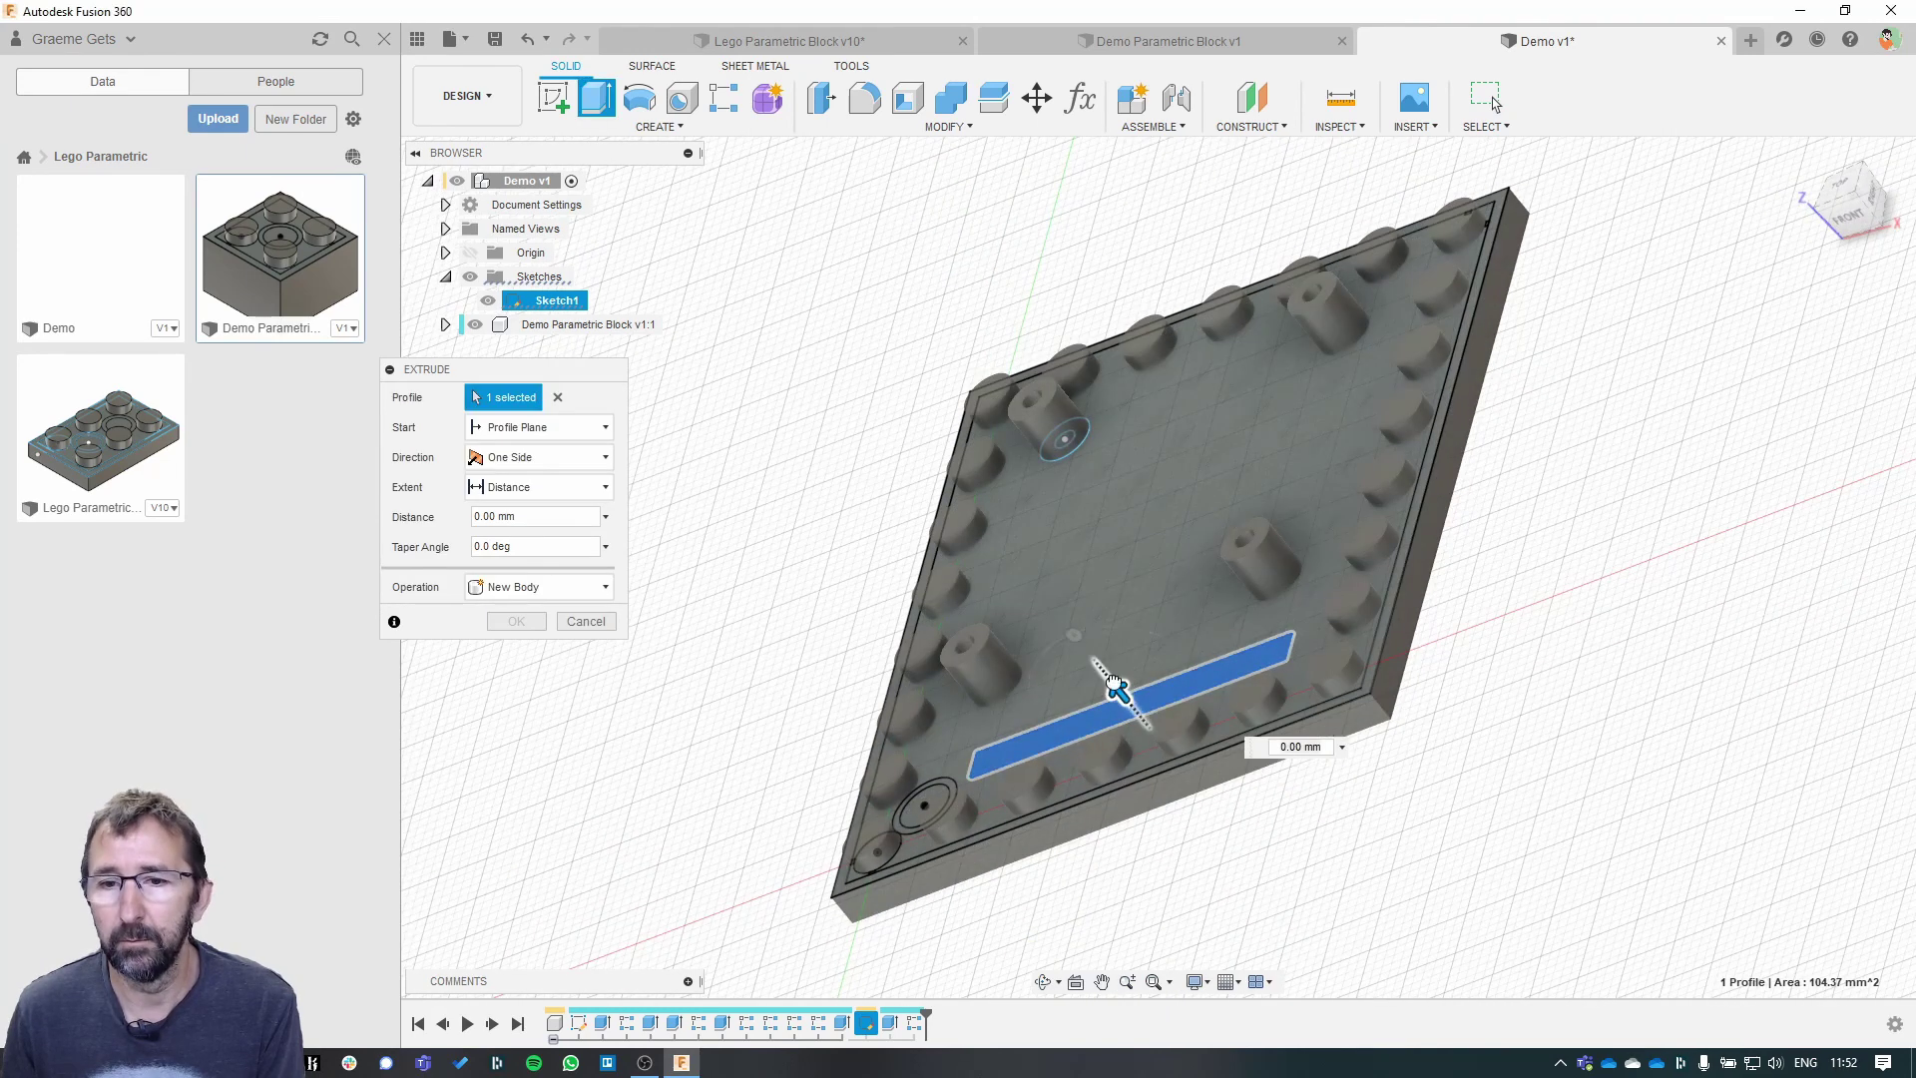
drag(1107, 680, 1033, 534)
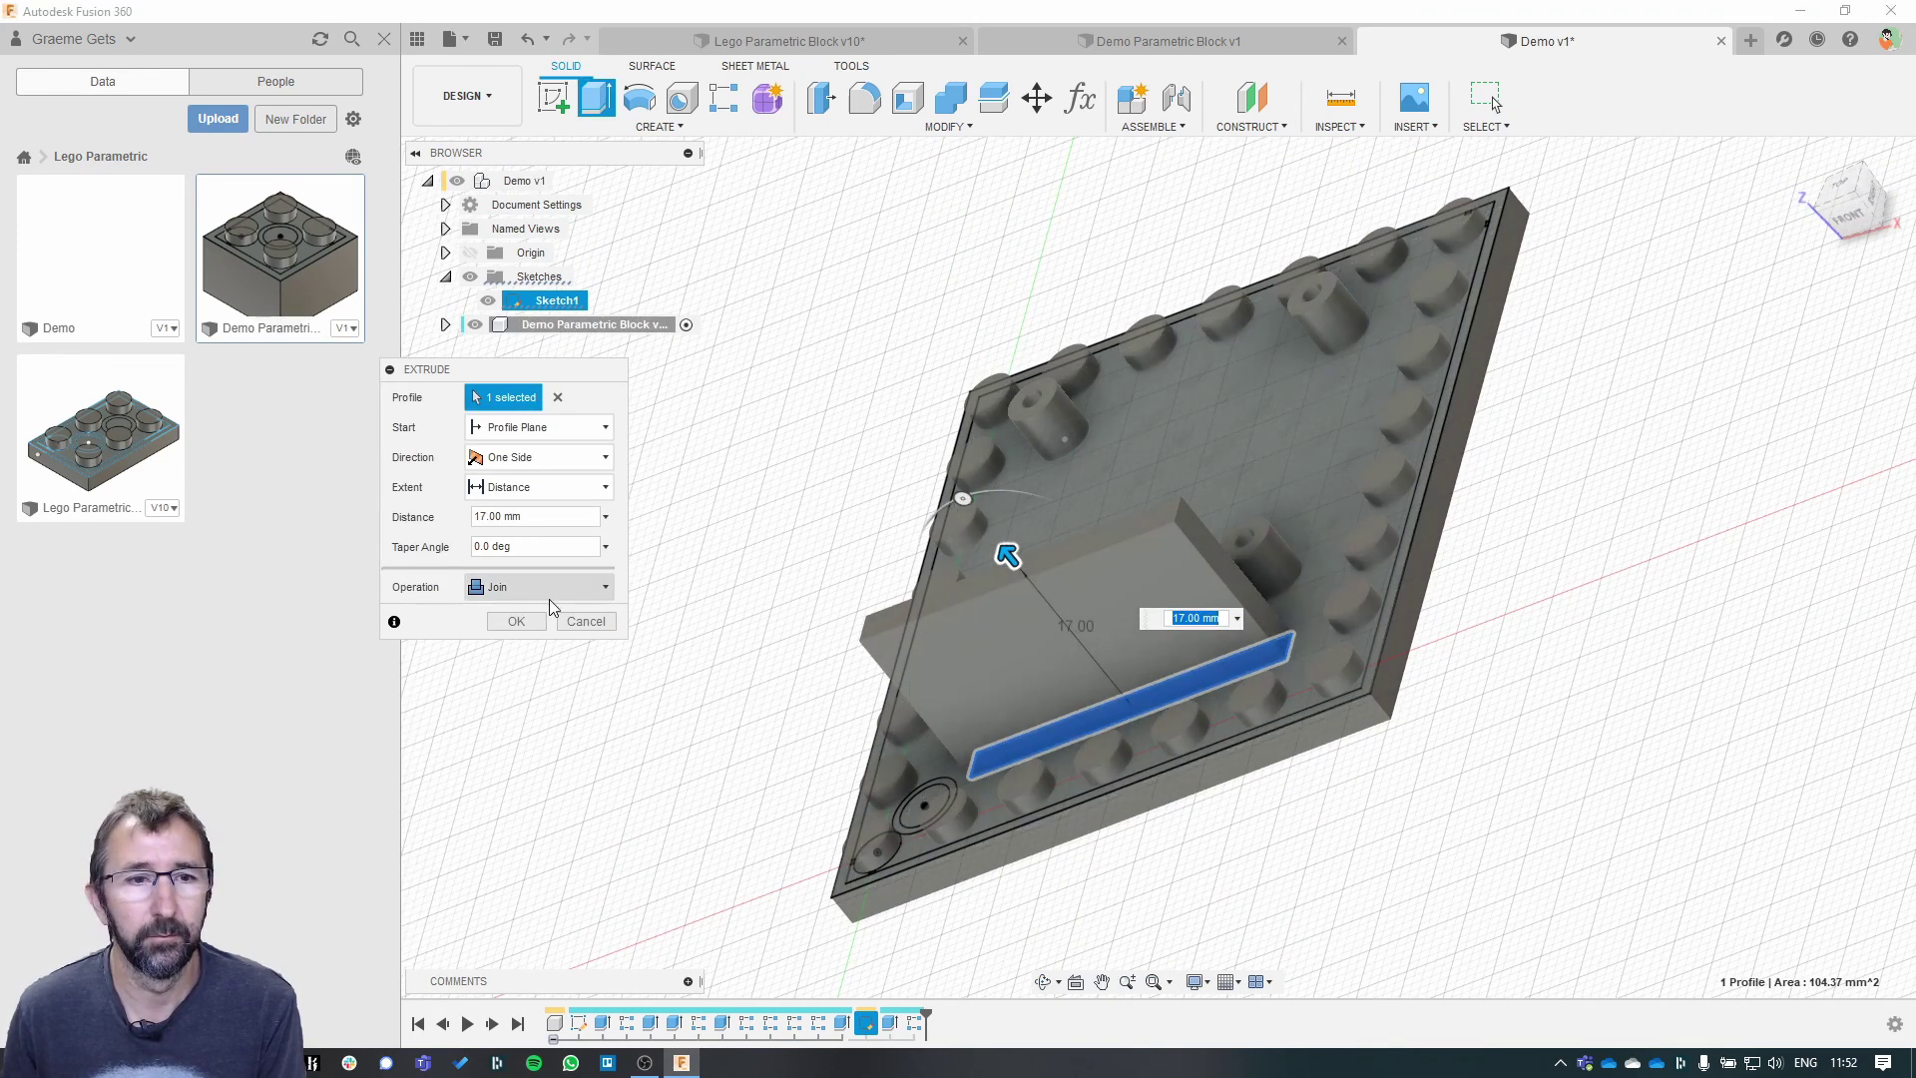
click(538, 586)
click(514, 686)
click(518, 622)
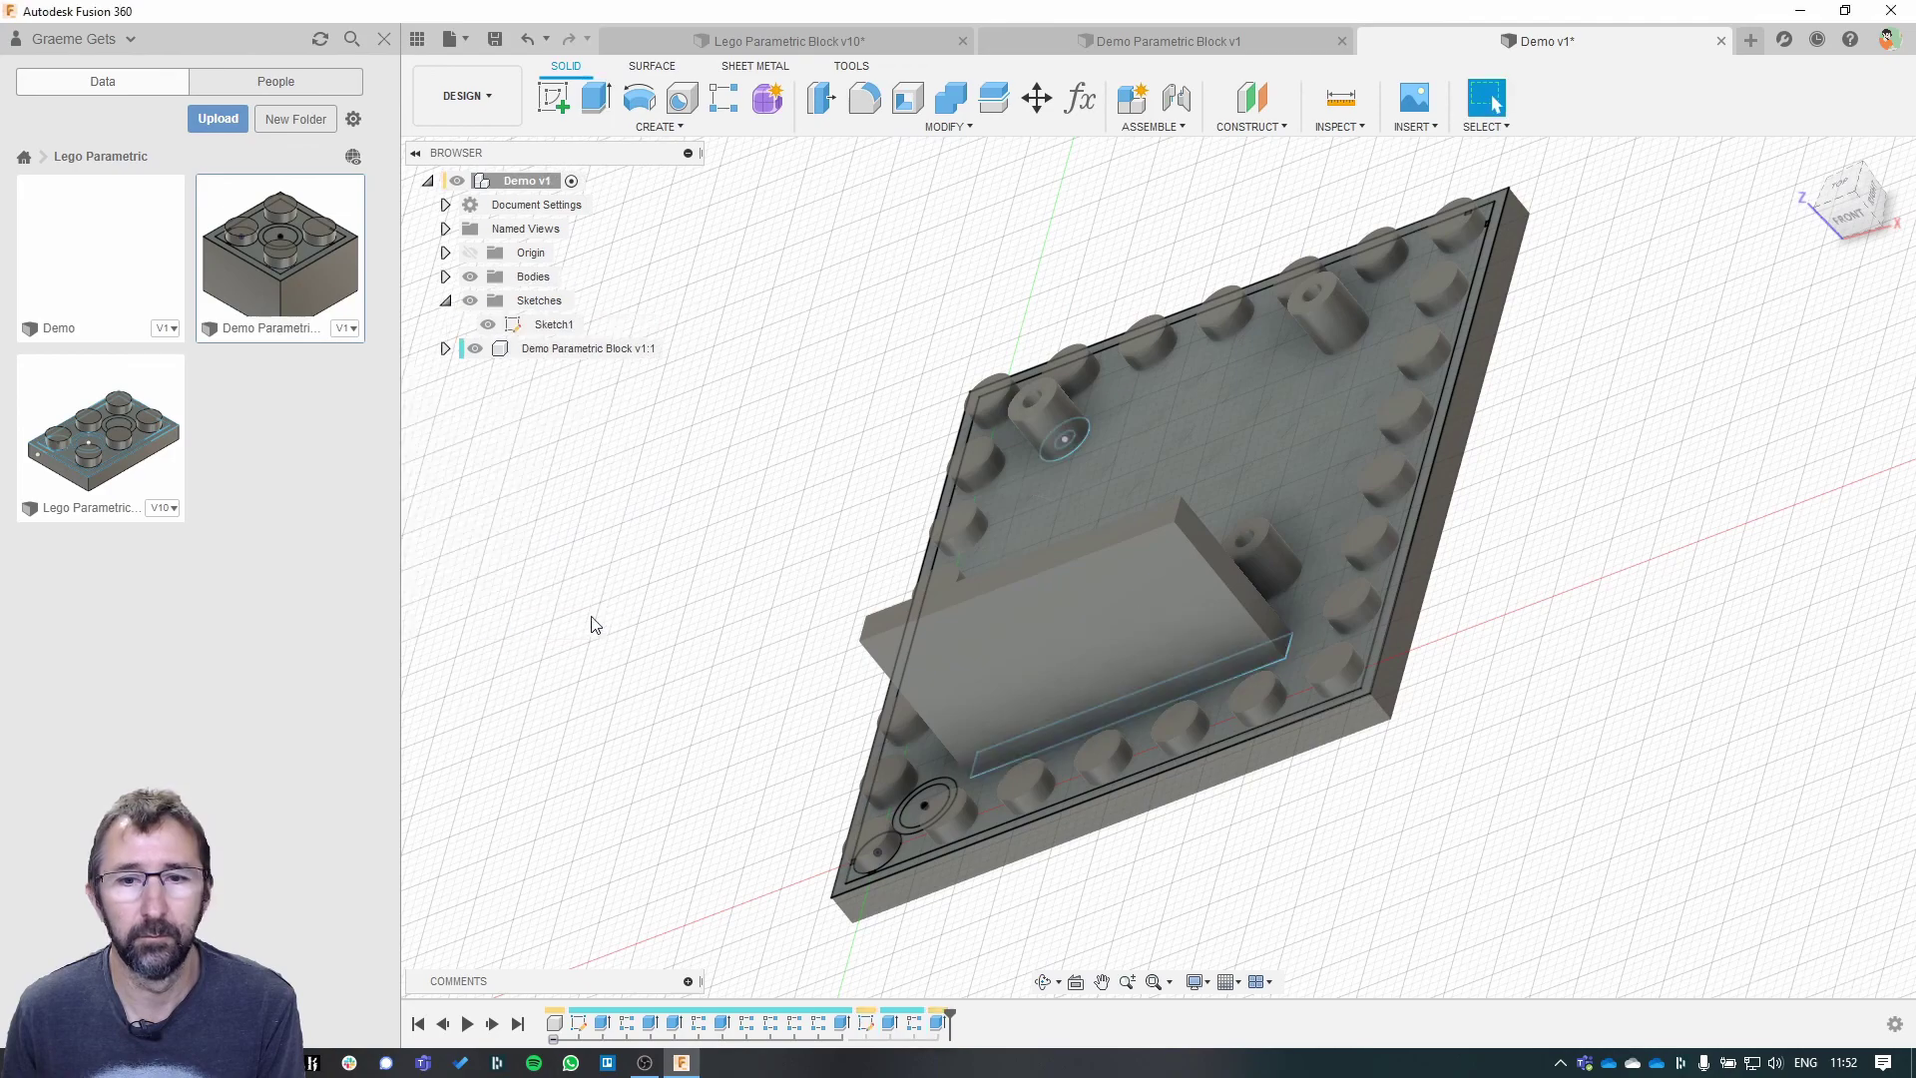
shift+middle_drag(589, 625, 966, 563)
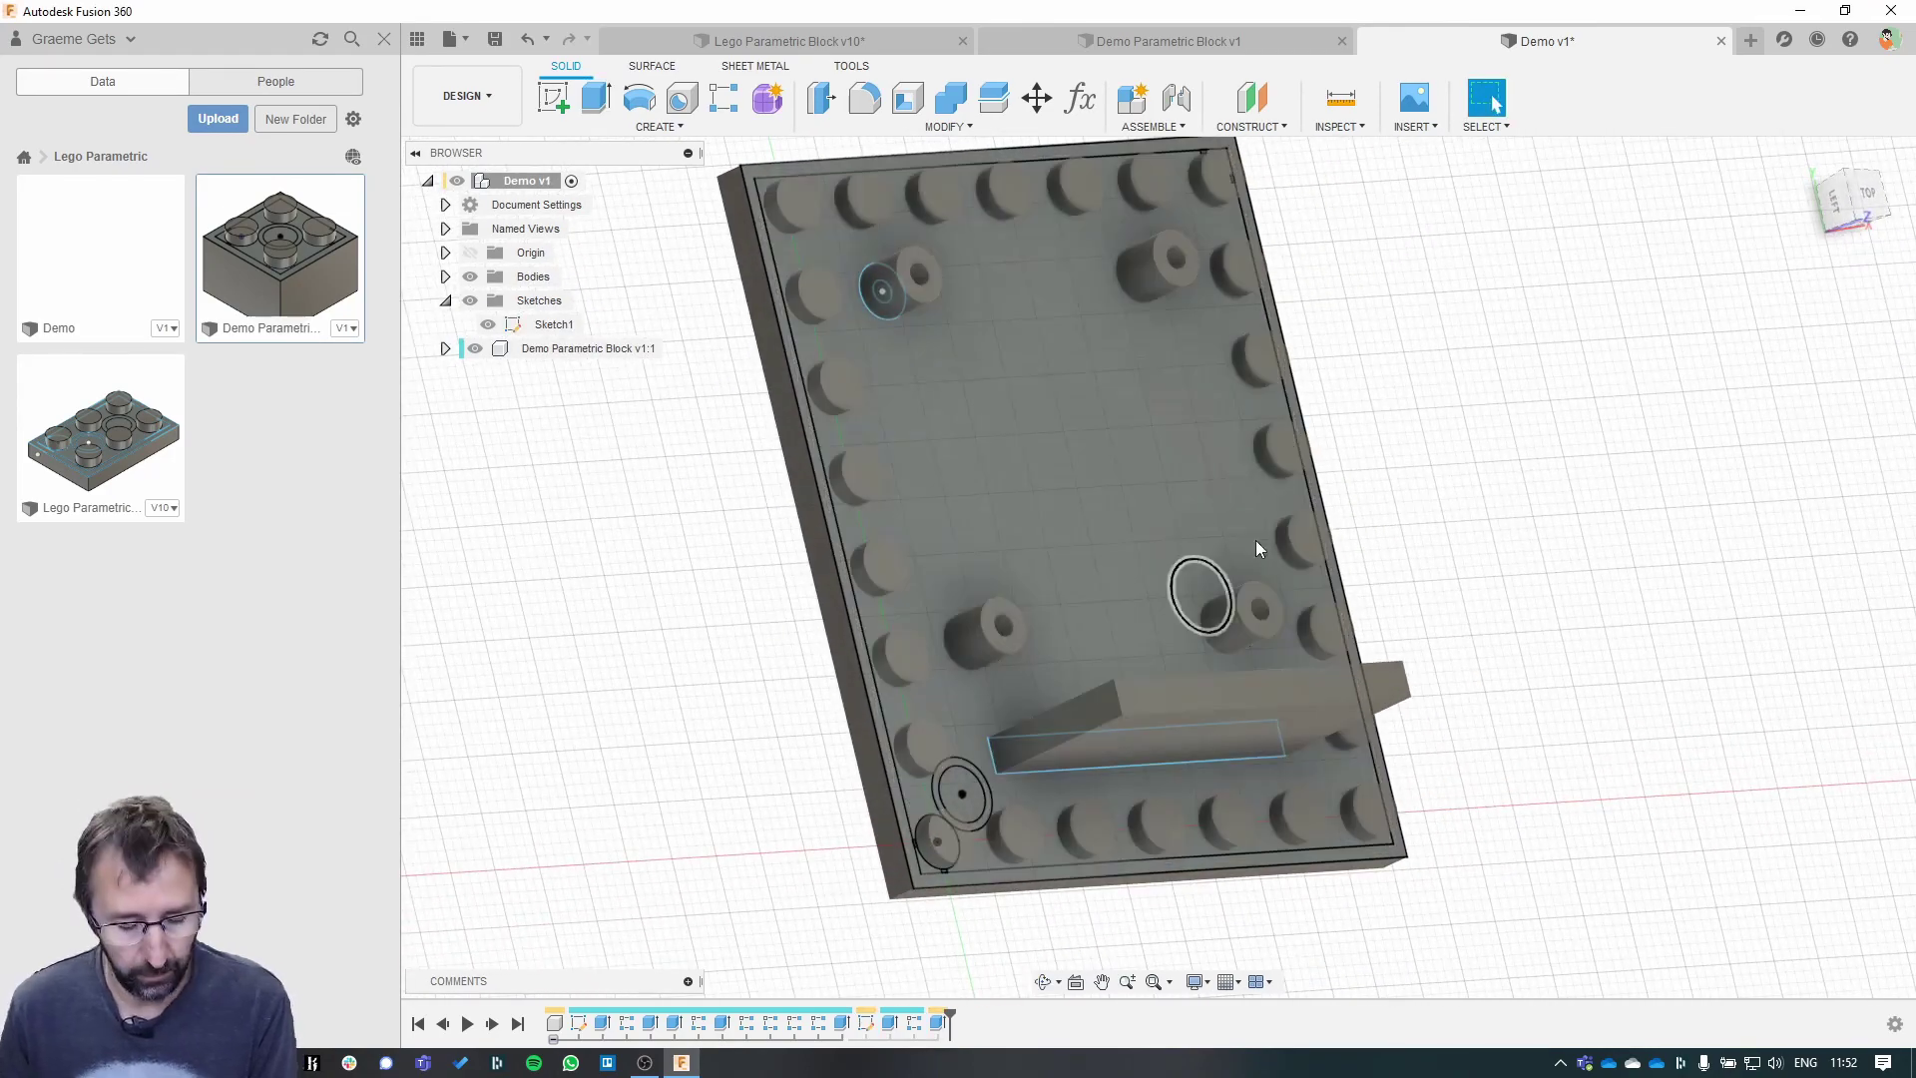
shift+middle_drag(1461, 526, 1570, 286)
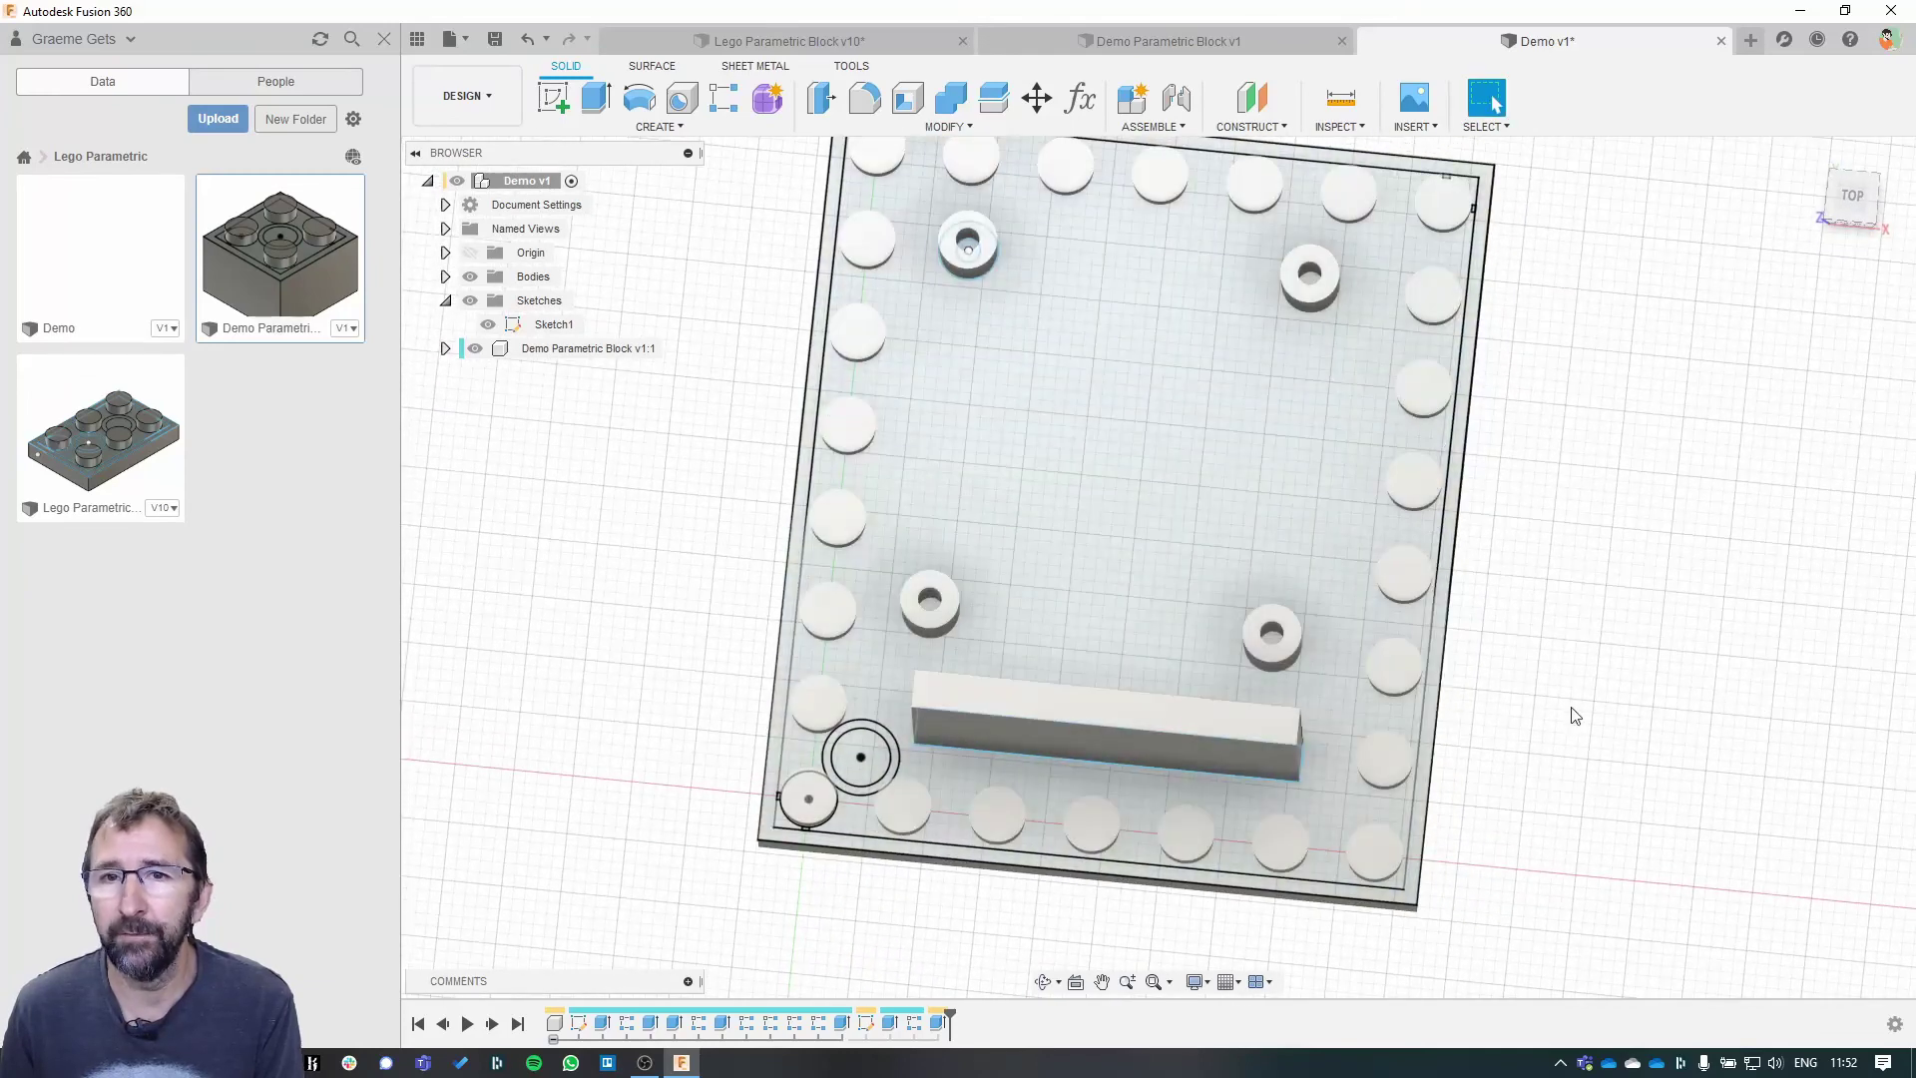
shift+middle_drag(1574, 714, 1523, 655)
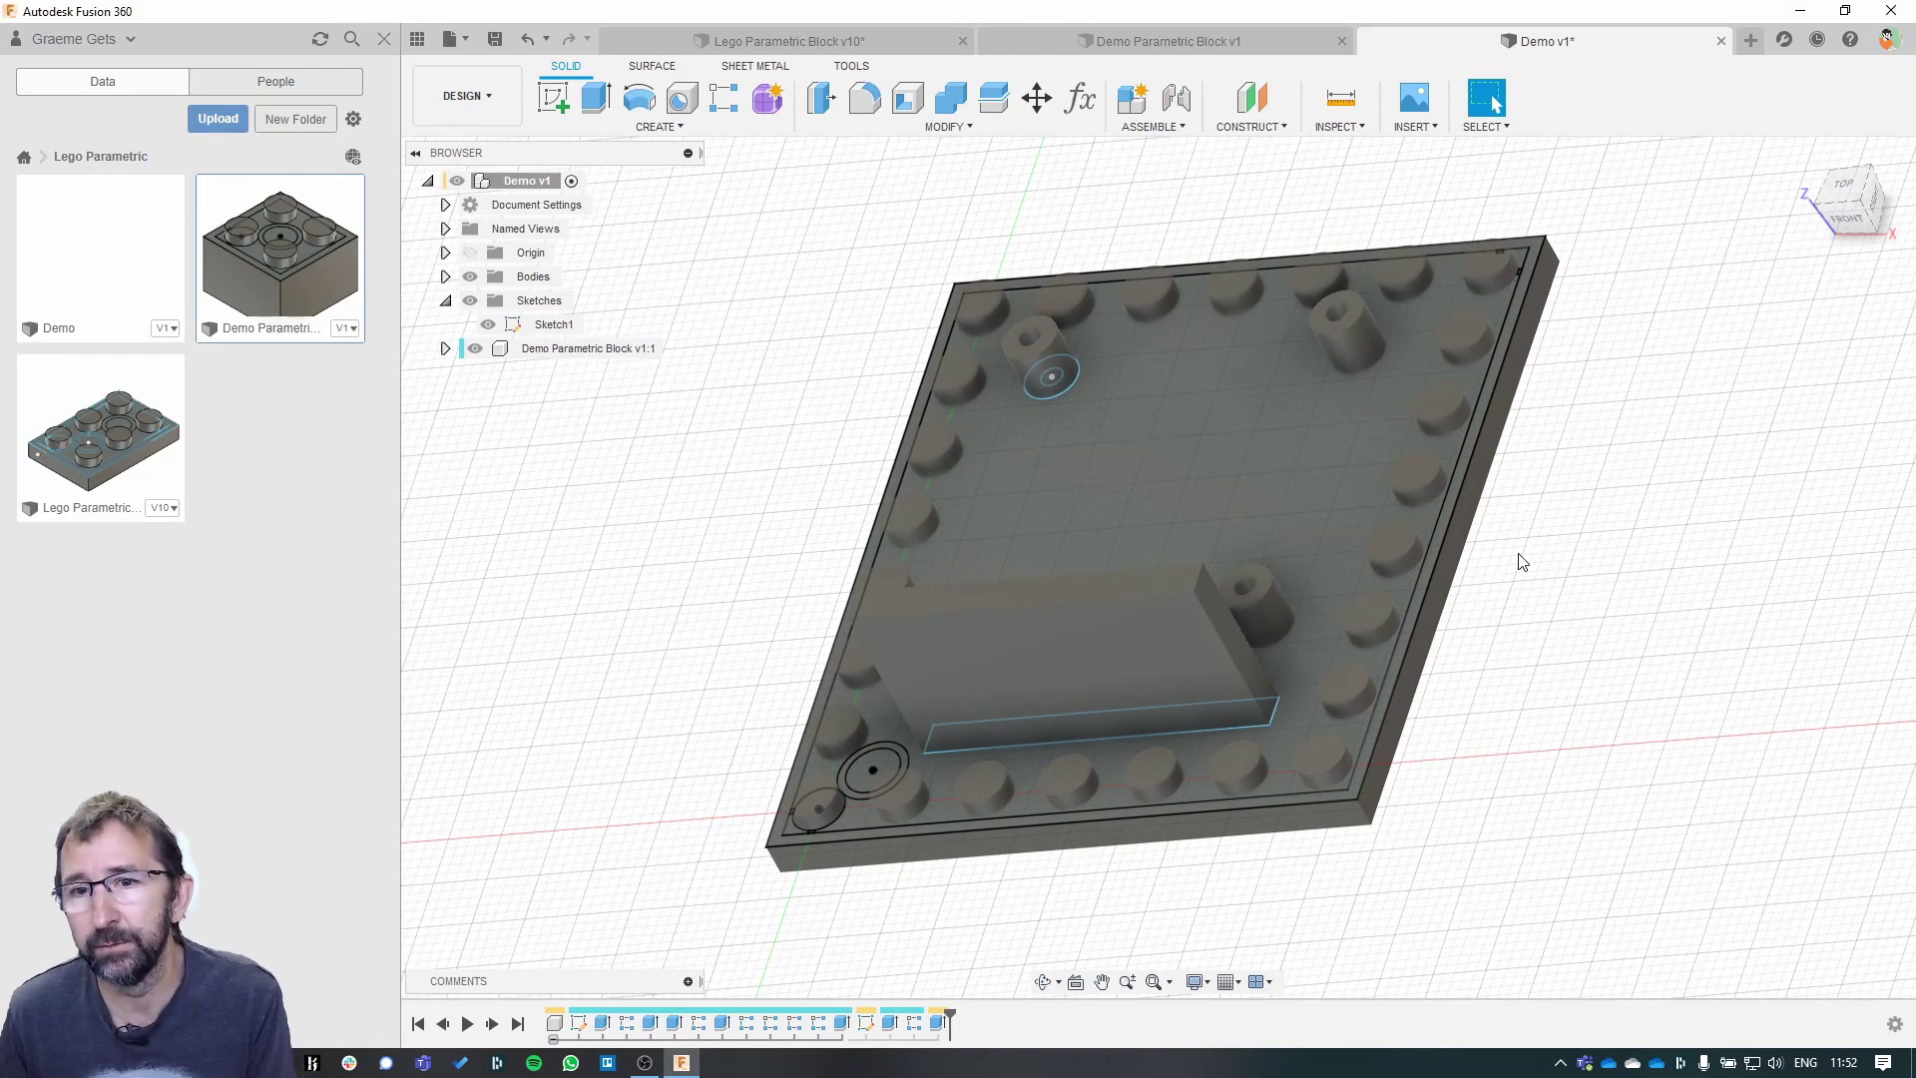
- Edit the underside support column pattern (SupportCol-Pattern) and suppress a two-by-two group of columns near the plate's centre
shift+middle_drag(1546, 556, 1365, 351)
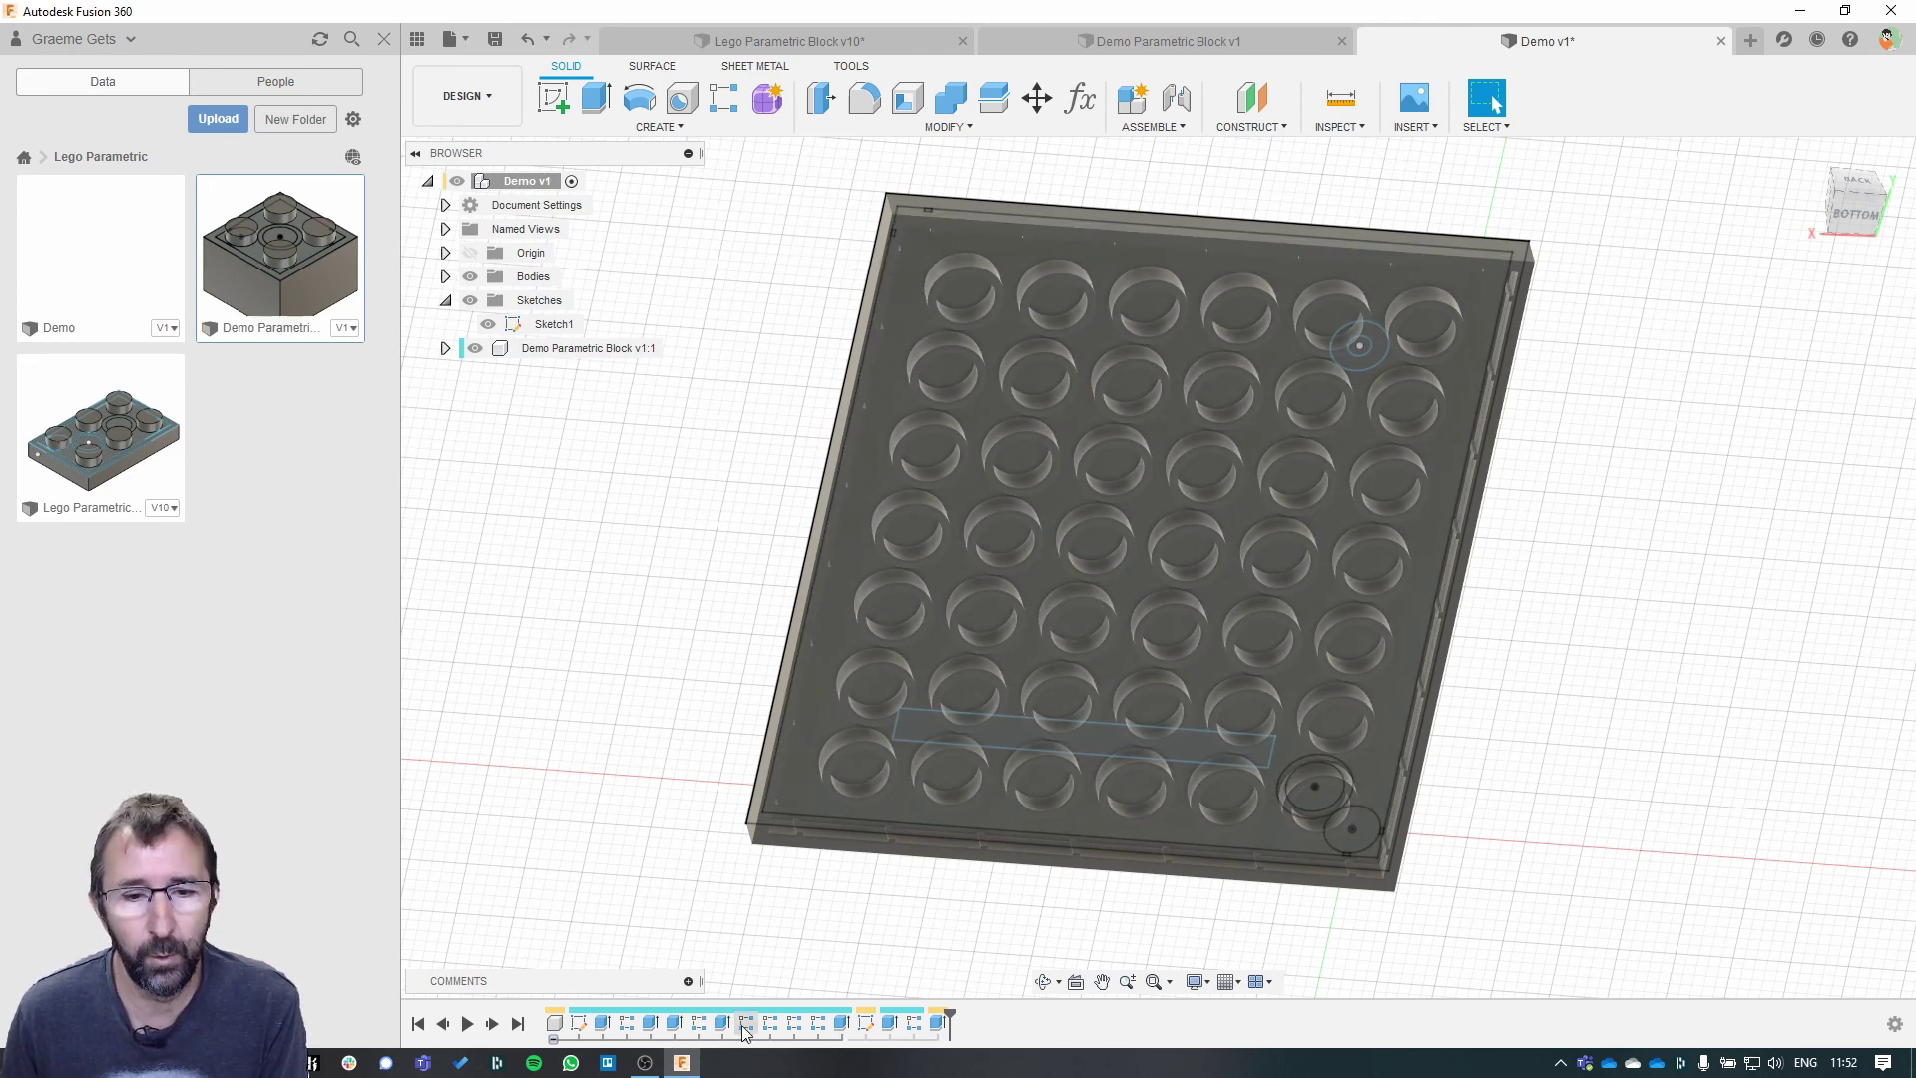
click(796, 1026)
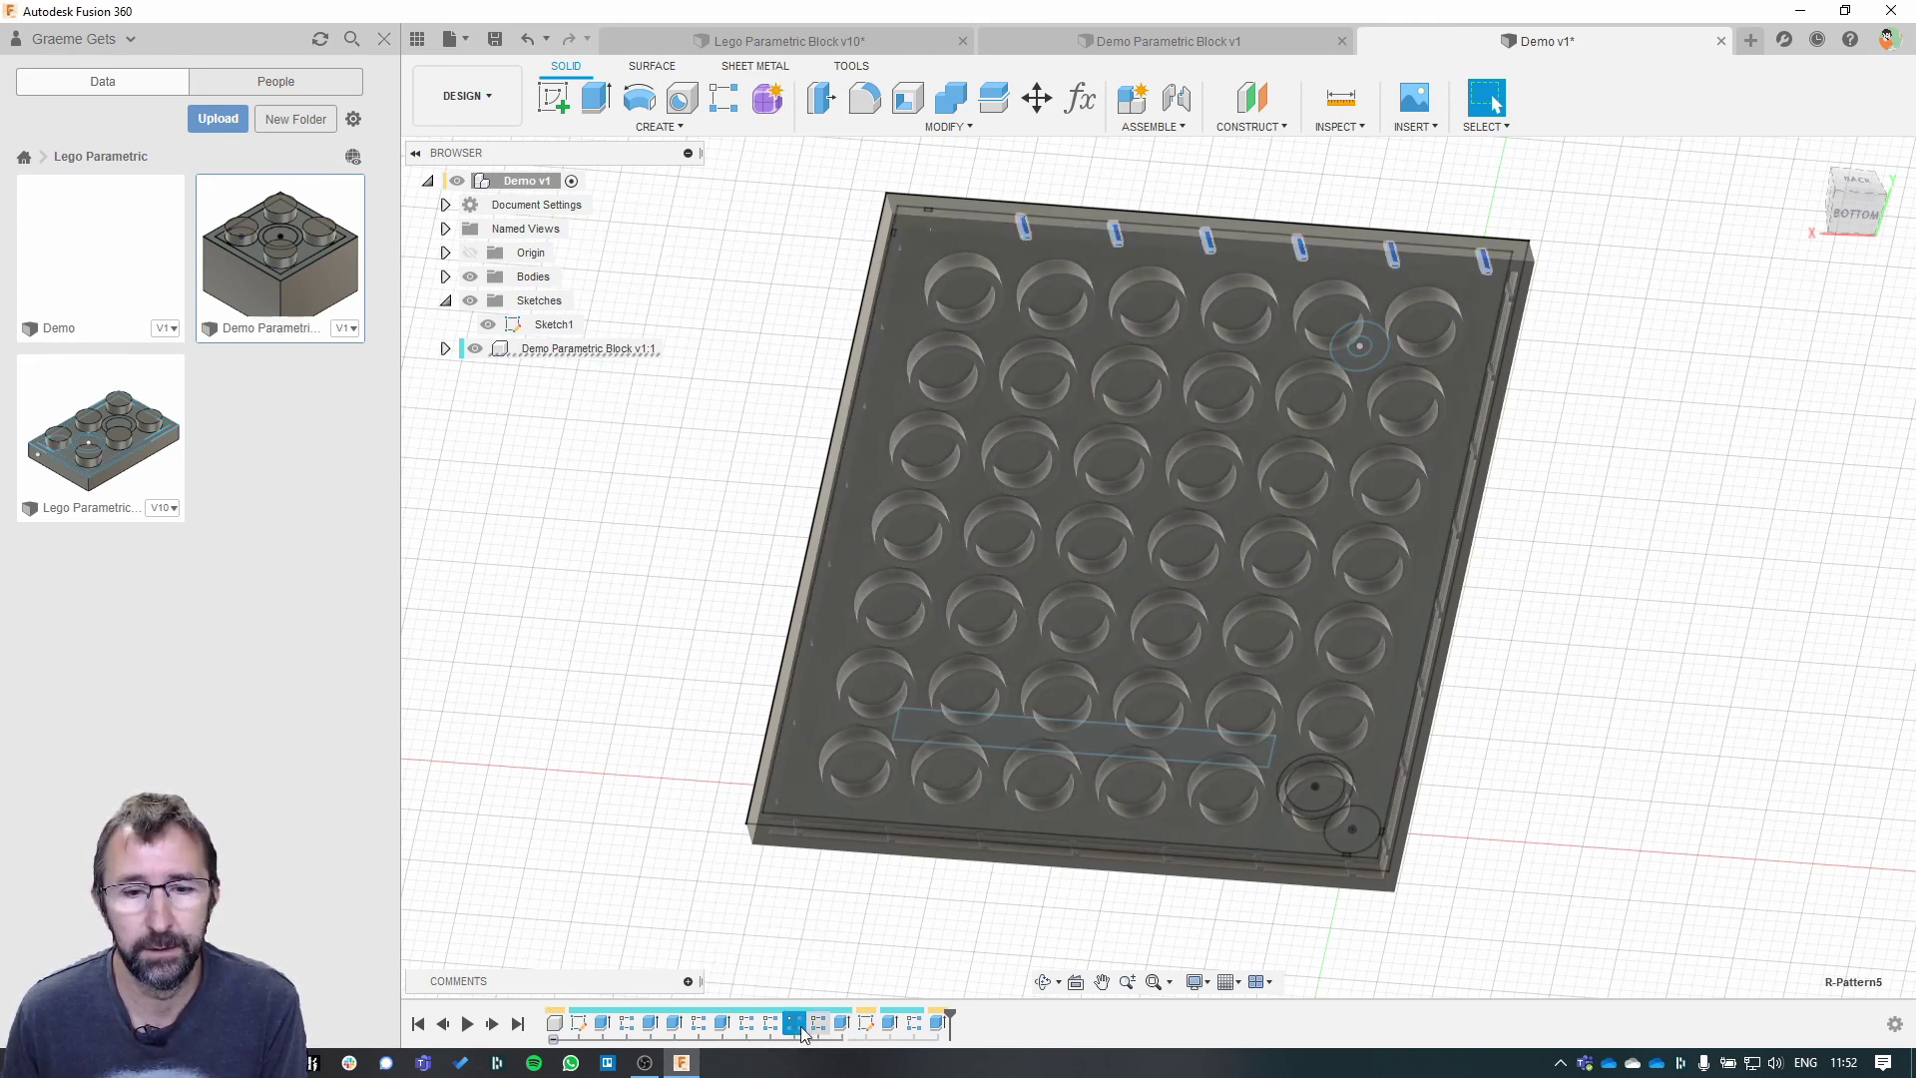
right_click(696, 1025)
click(713, 913)
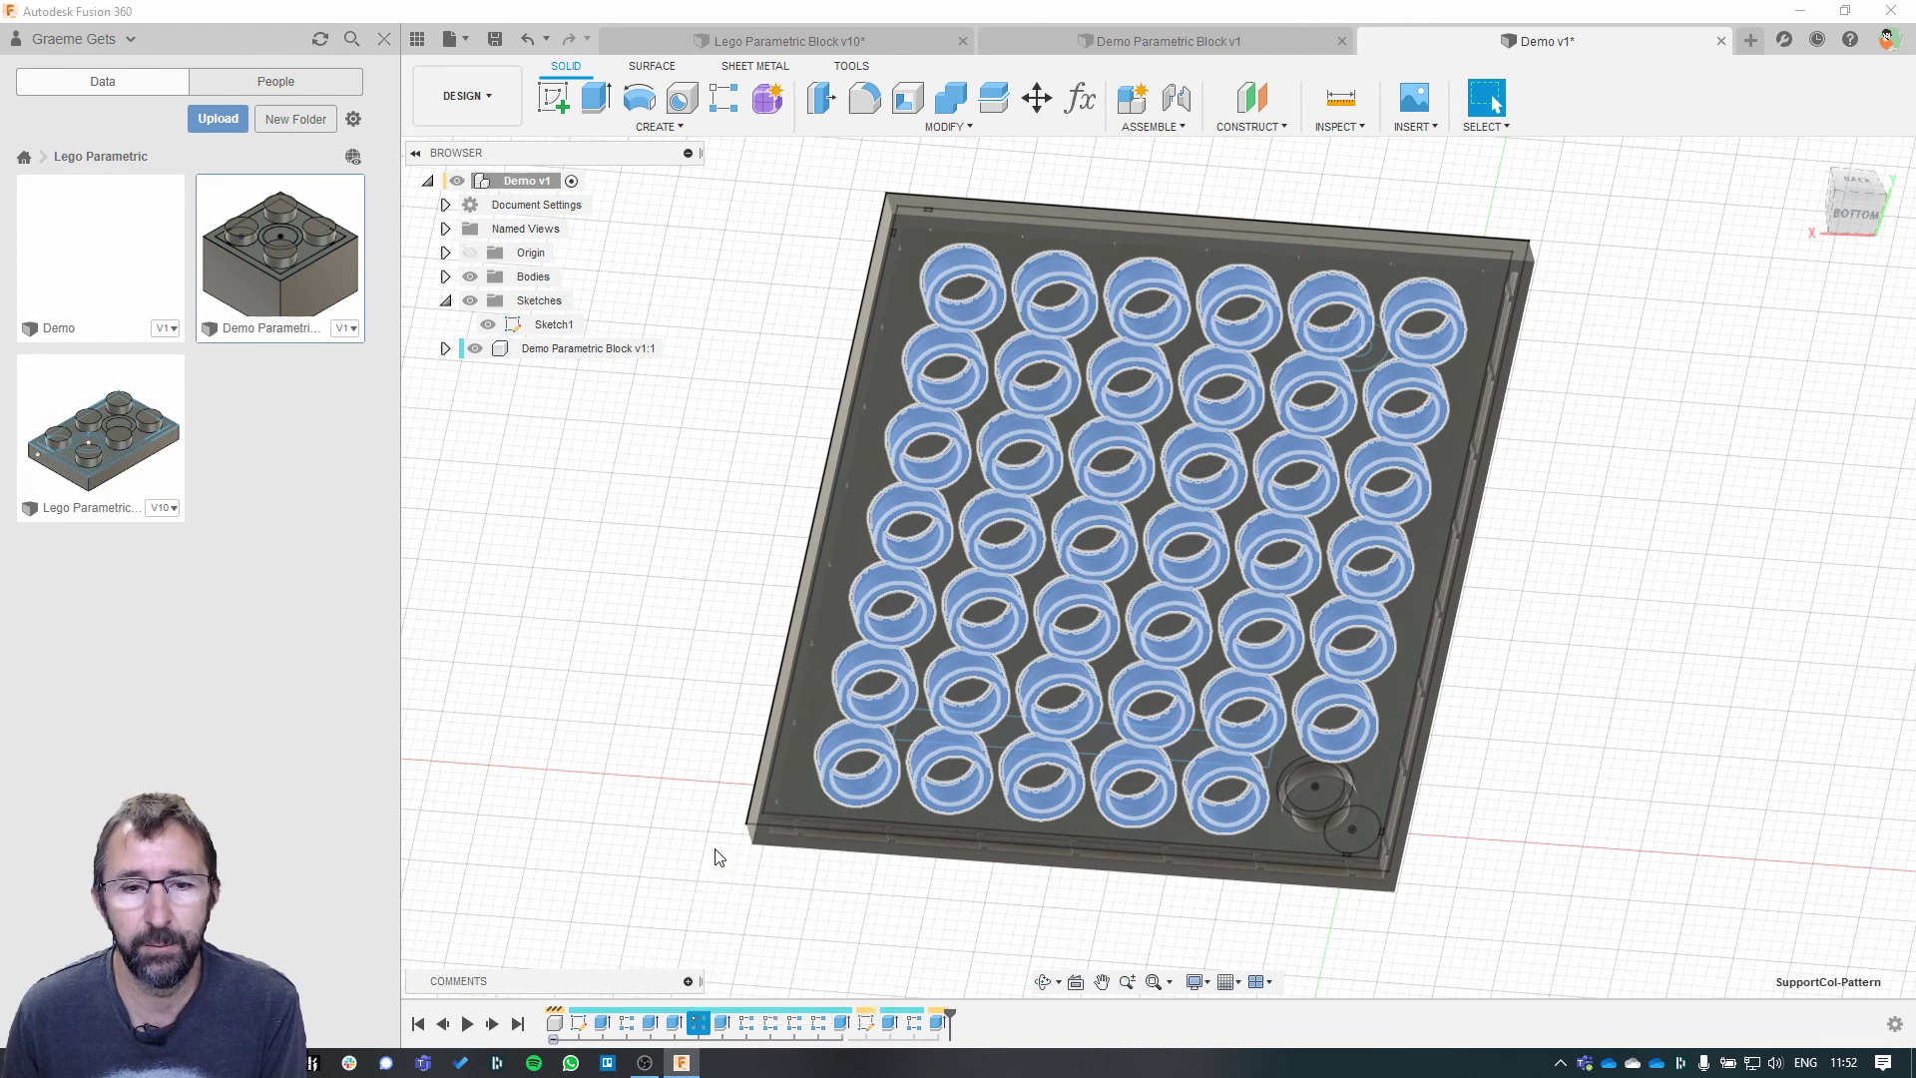
click(1111, 460)
click(1204, 467)
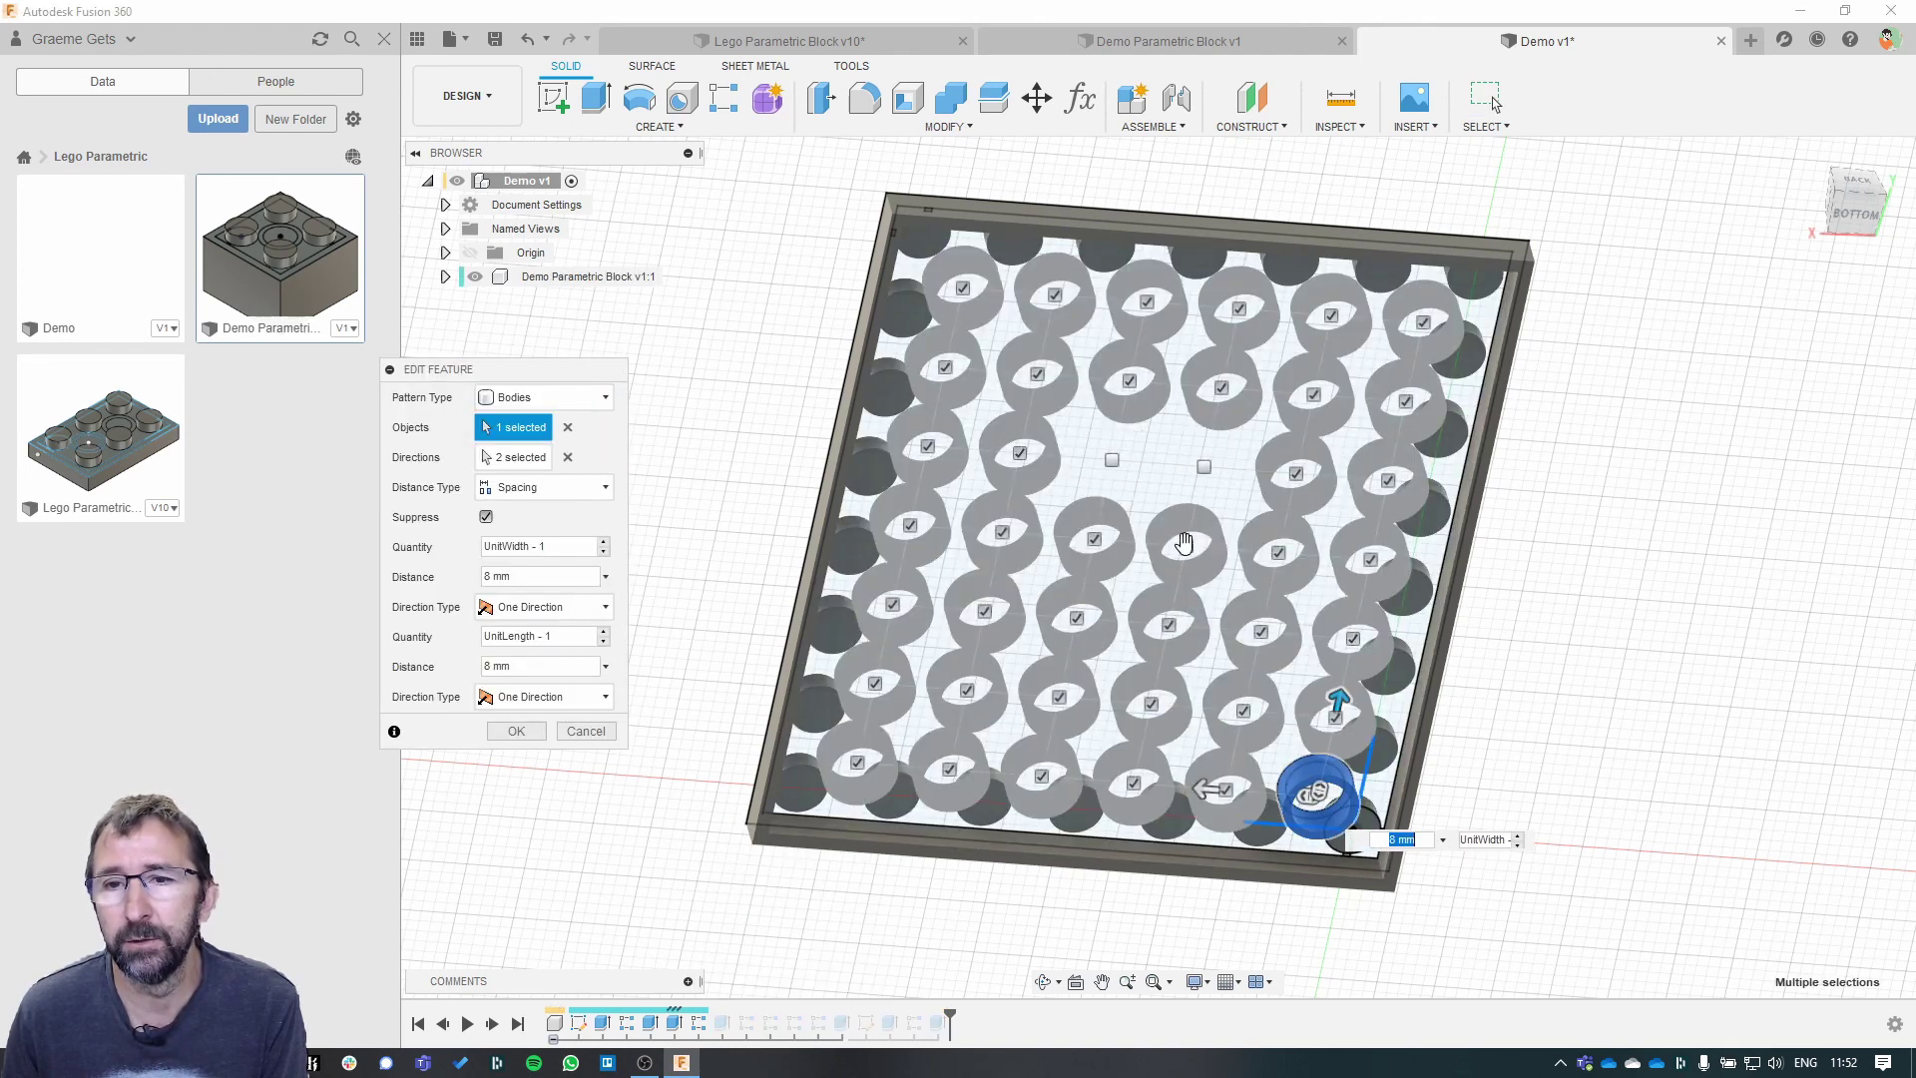
click(1186, 545)
click(1090, 539)
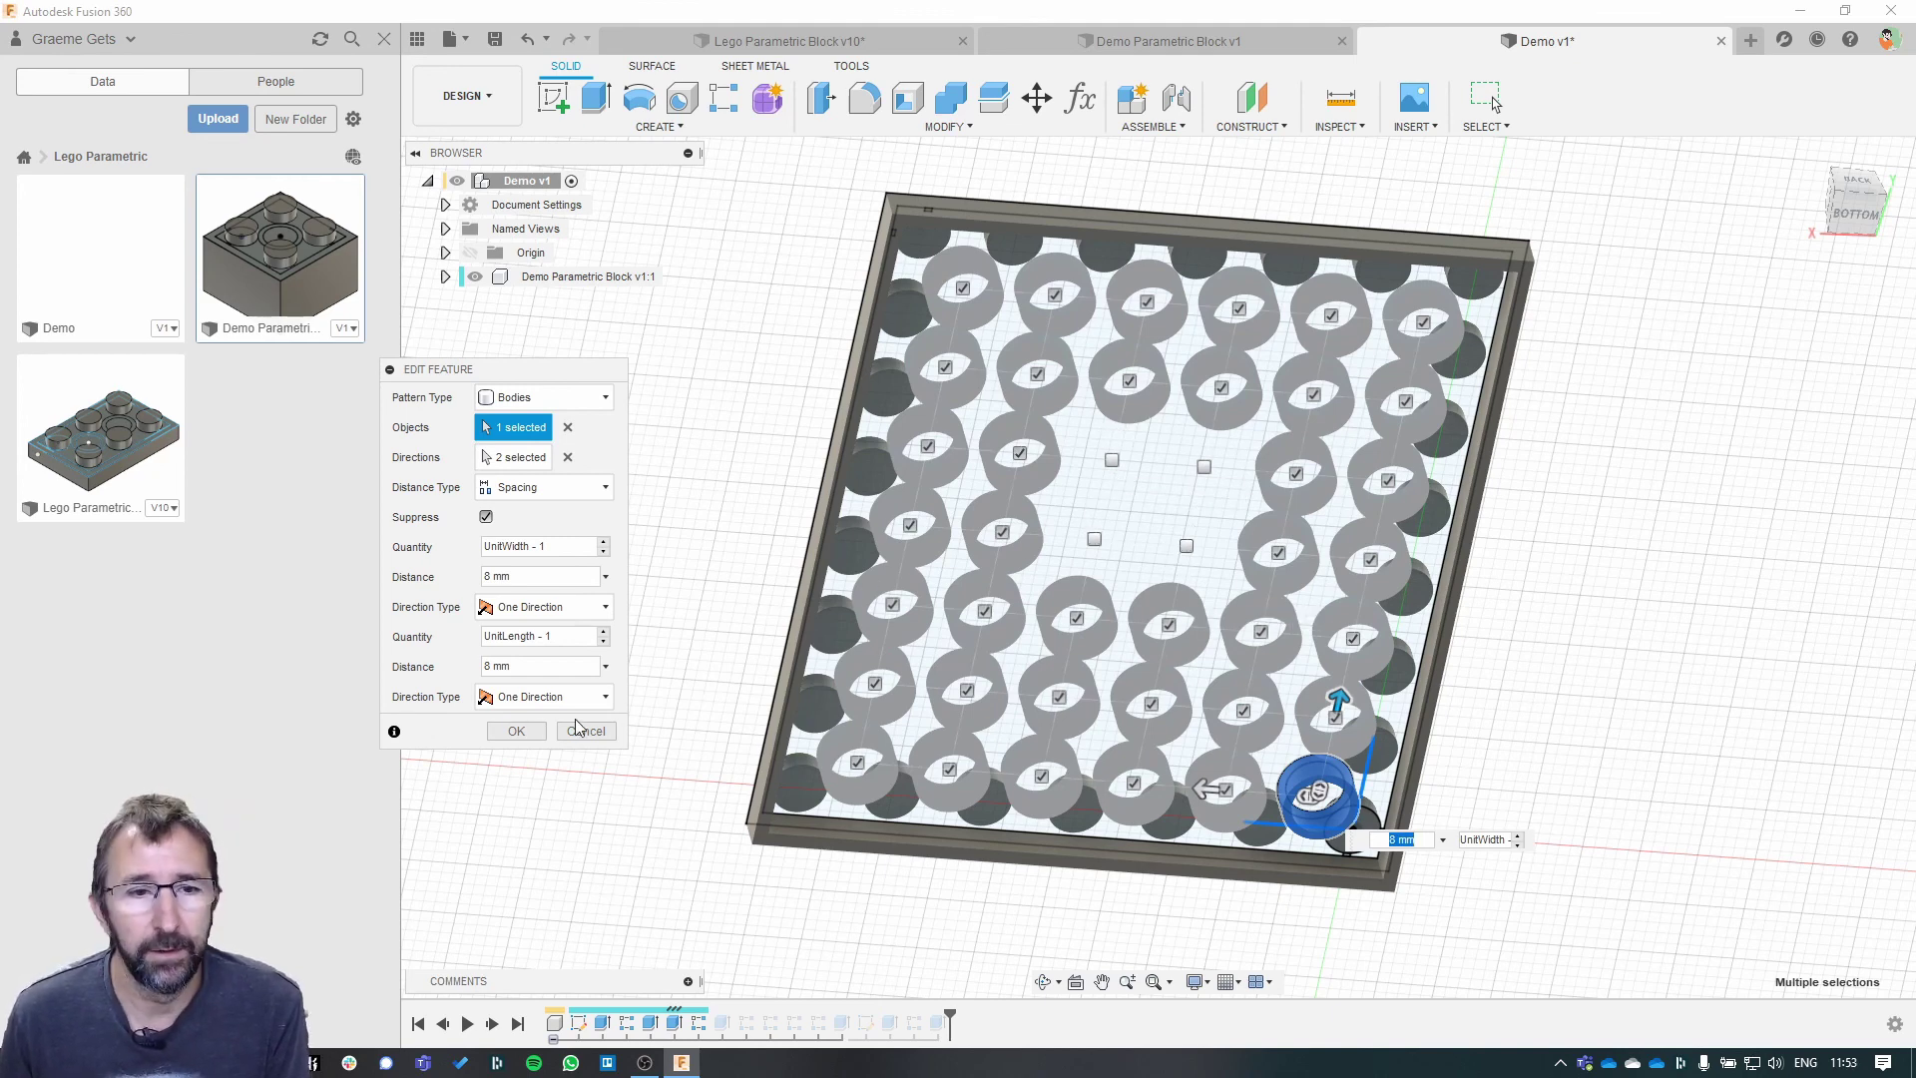
- Restore the four suppressed support columns and accept the pattern edit
click(1112, 460)
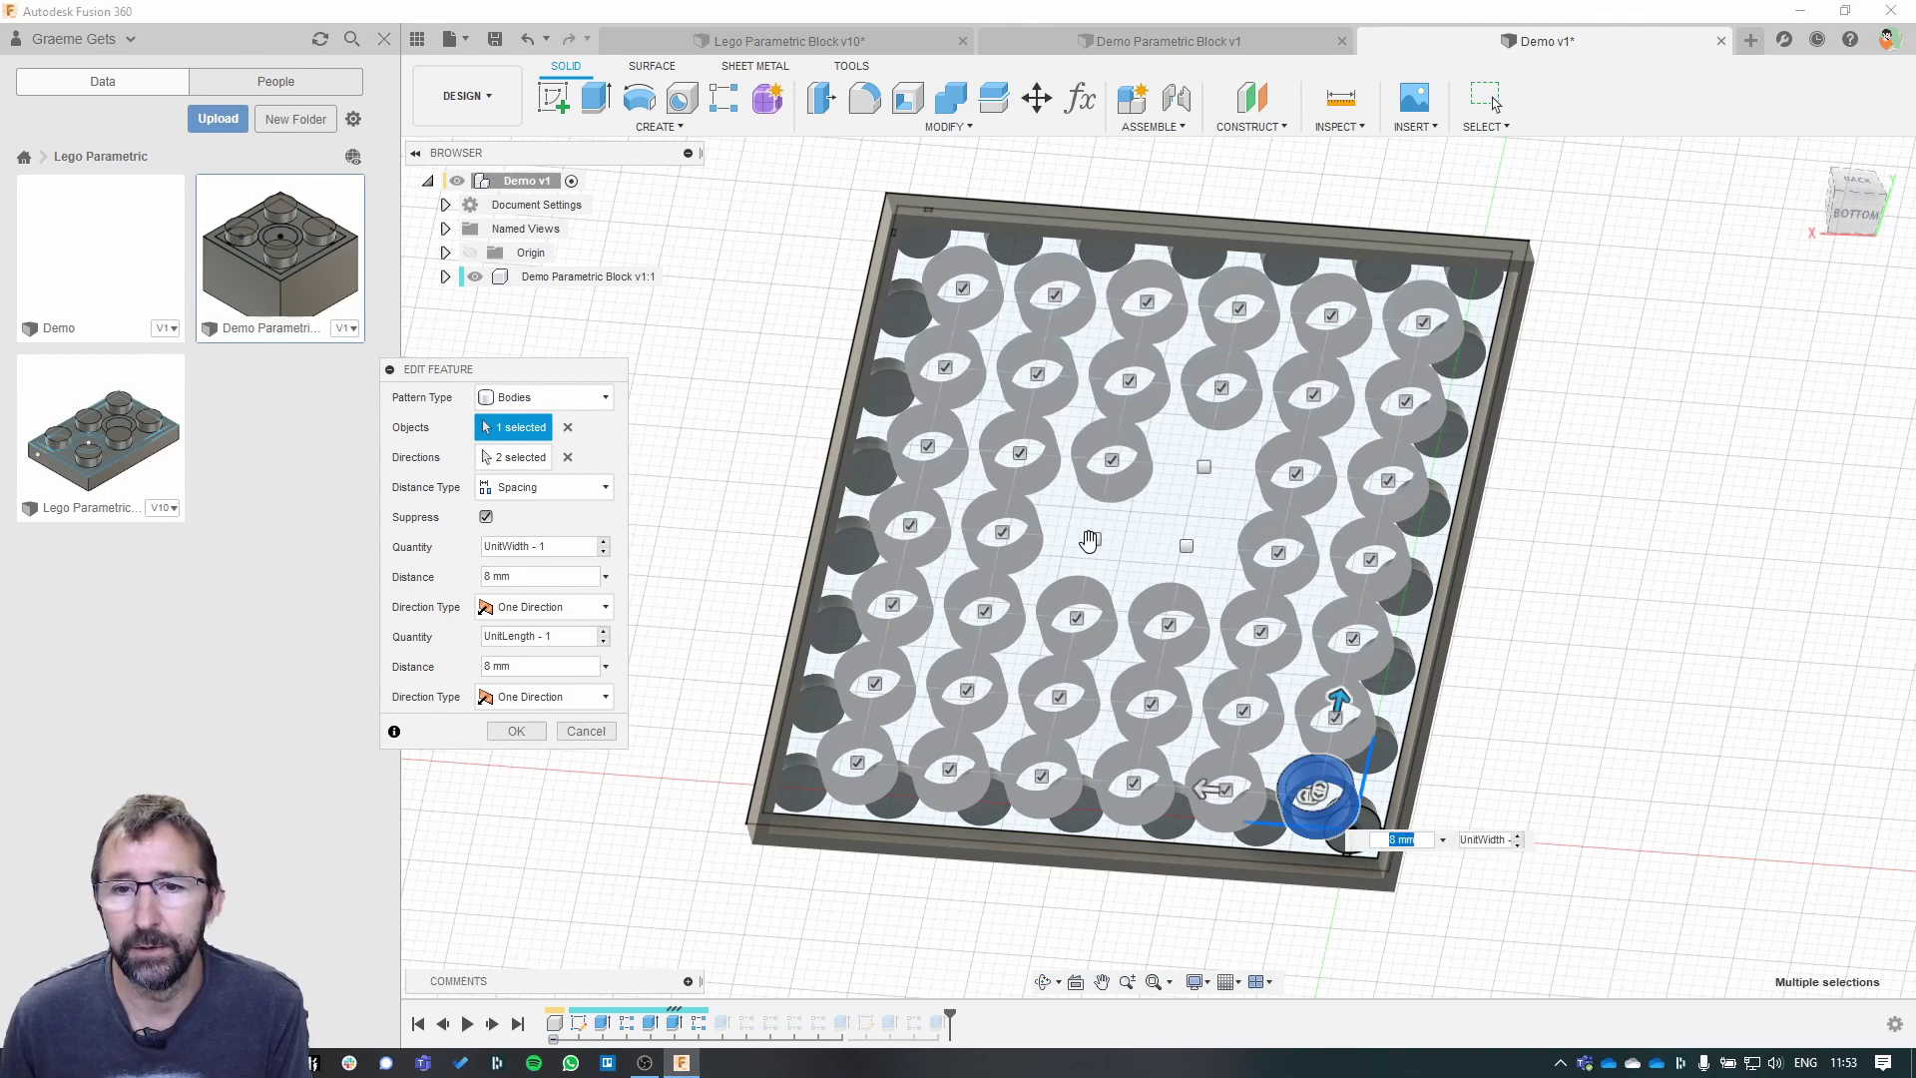
click(1090, 539)
click(1185, 546)
click(1203, 466)
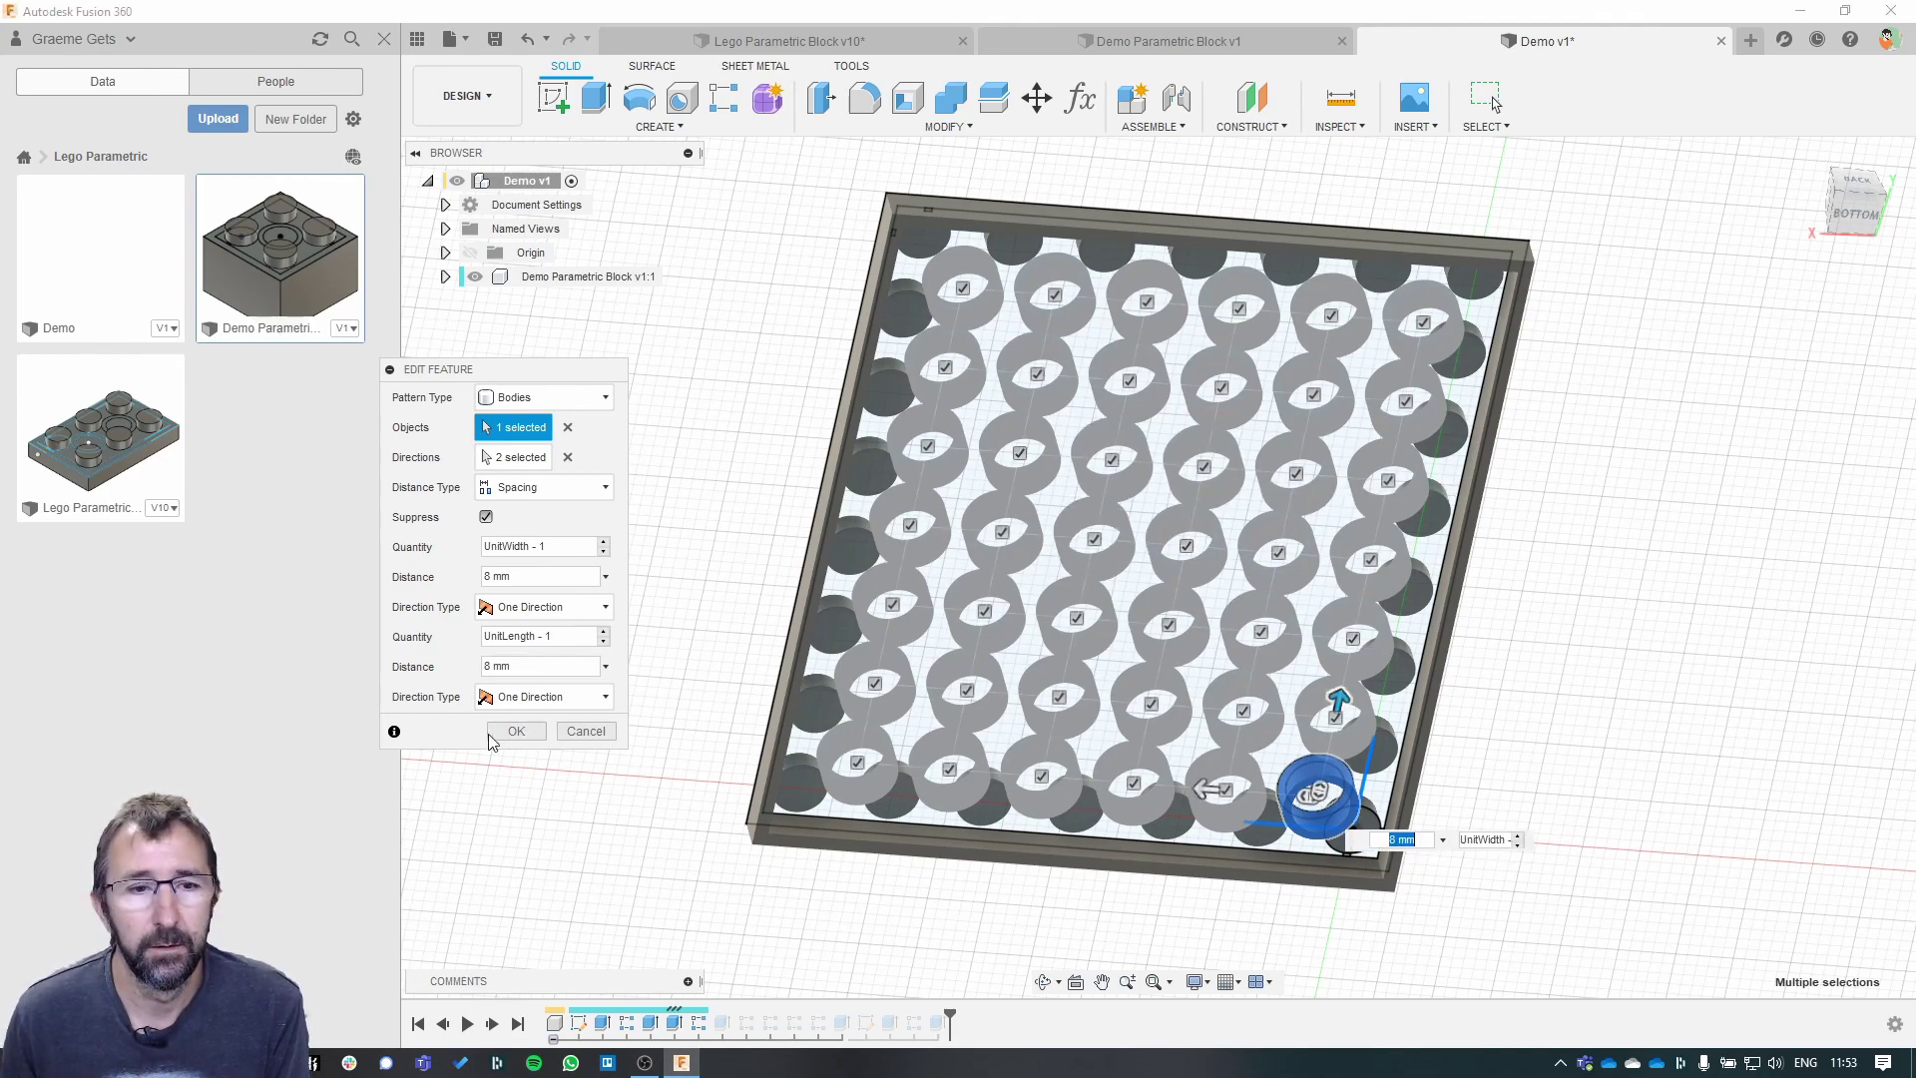
click(516, 731)
shift+middle_drag(655, 672, 966, 711)
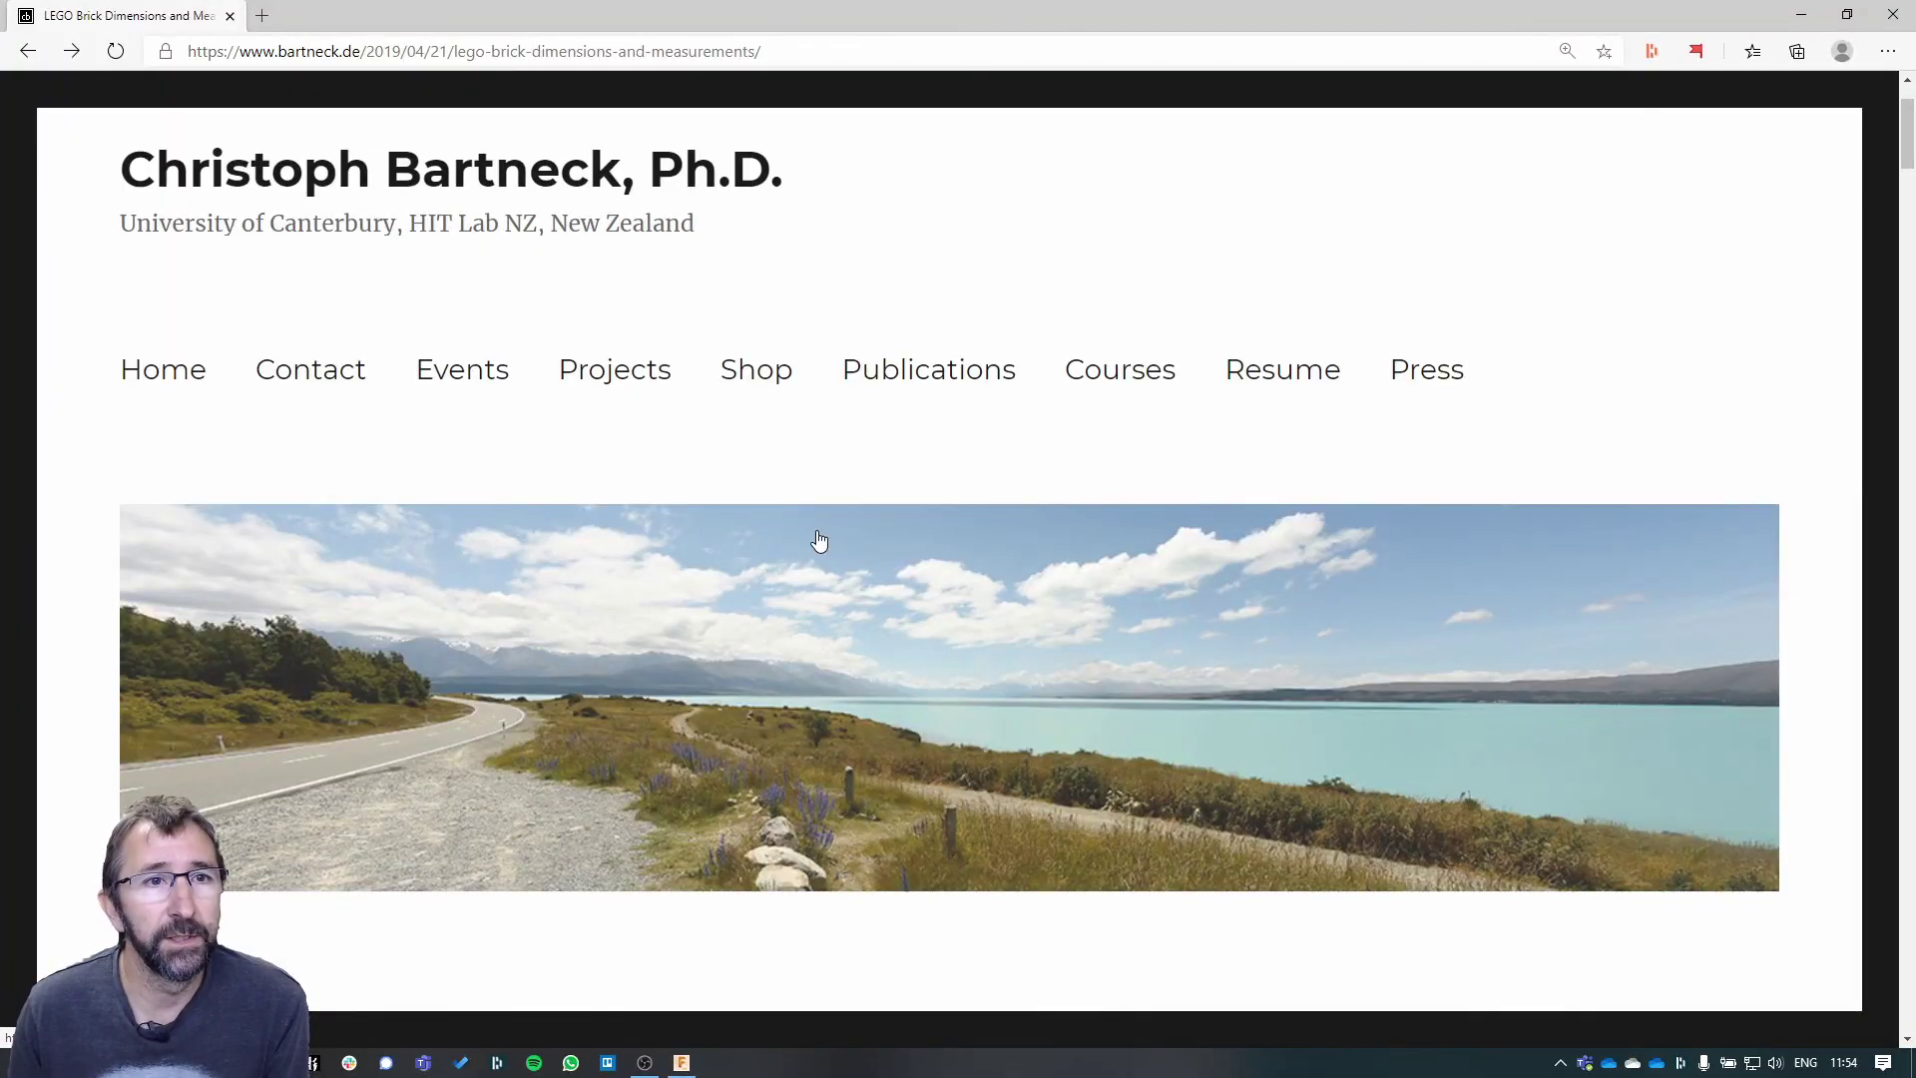
- Review the LEGO 2×4 brick (3001) technical drawing on the LEGO Brick Dimensions and Measurements page in the browser
scroll(943, 687, down, 20)
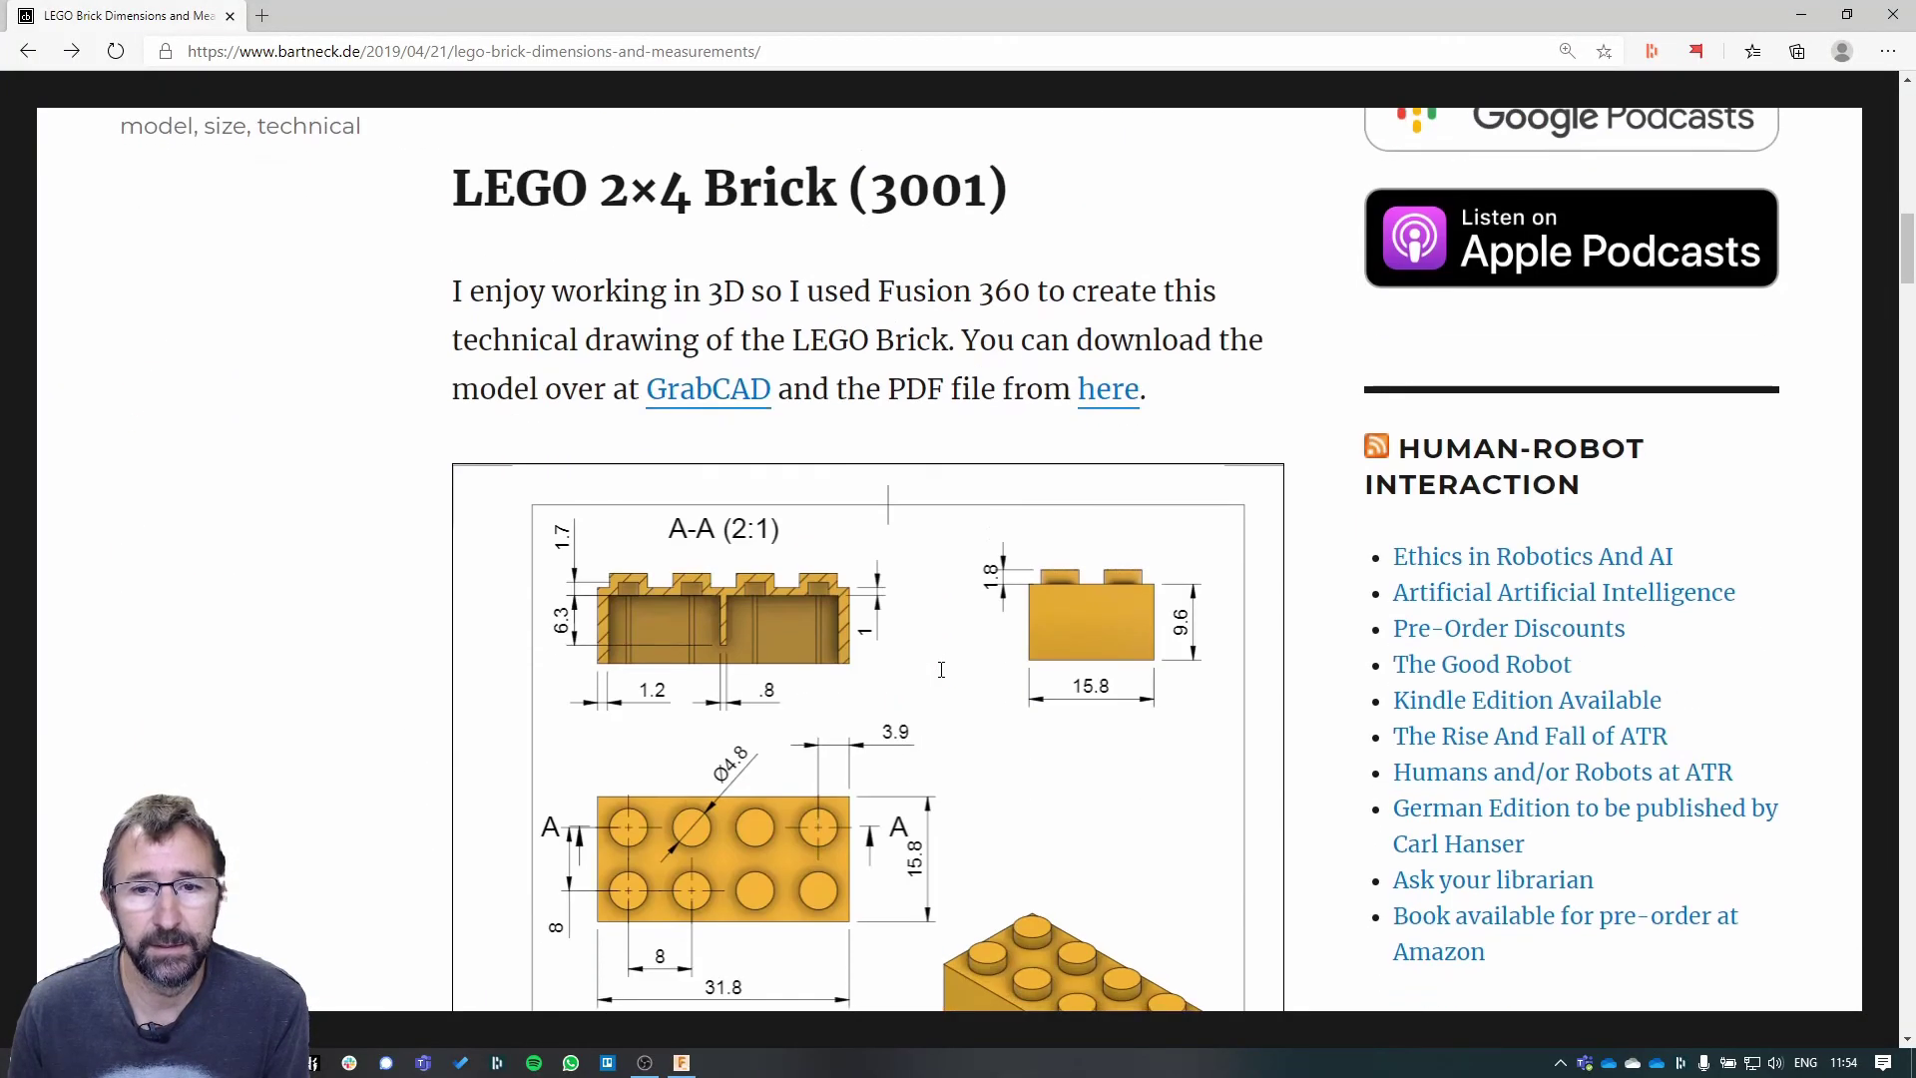
scroll(941, 668, up, 15)
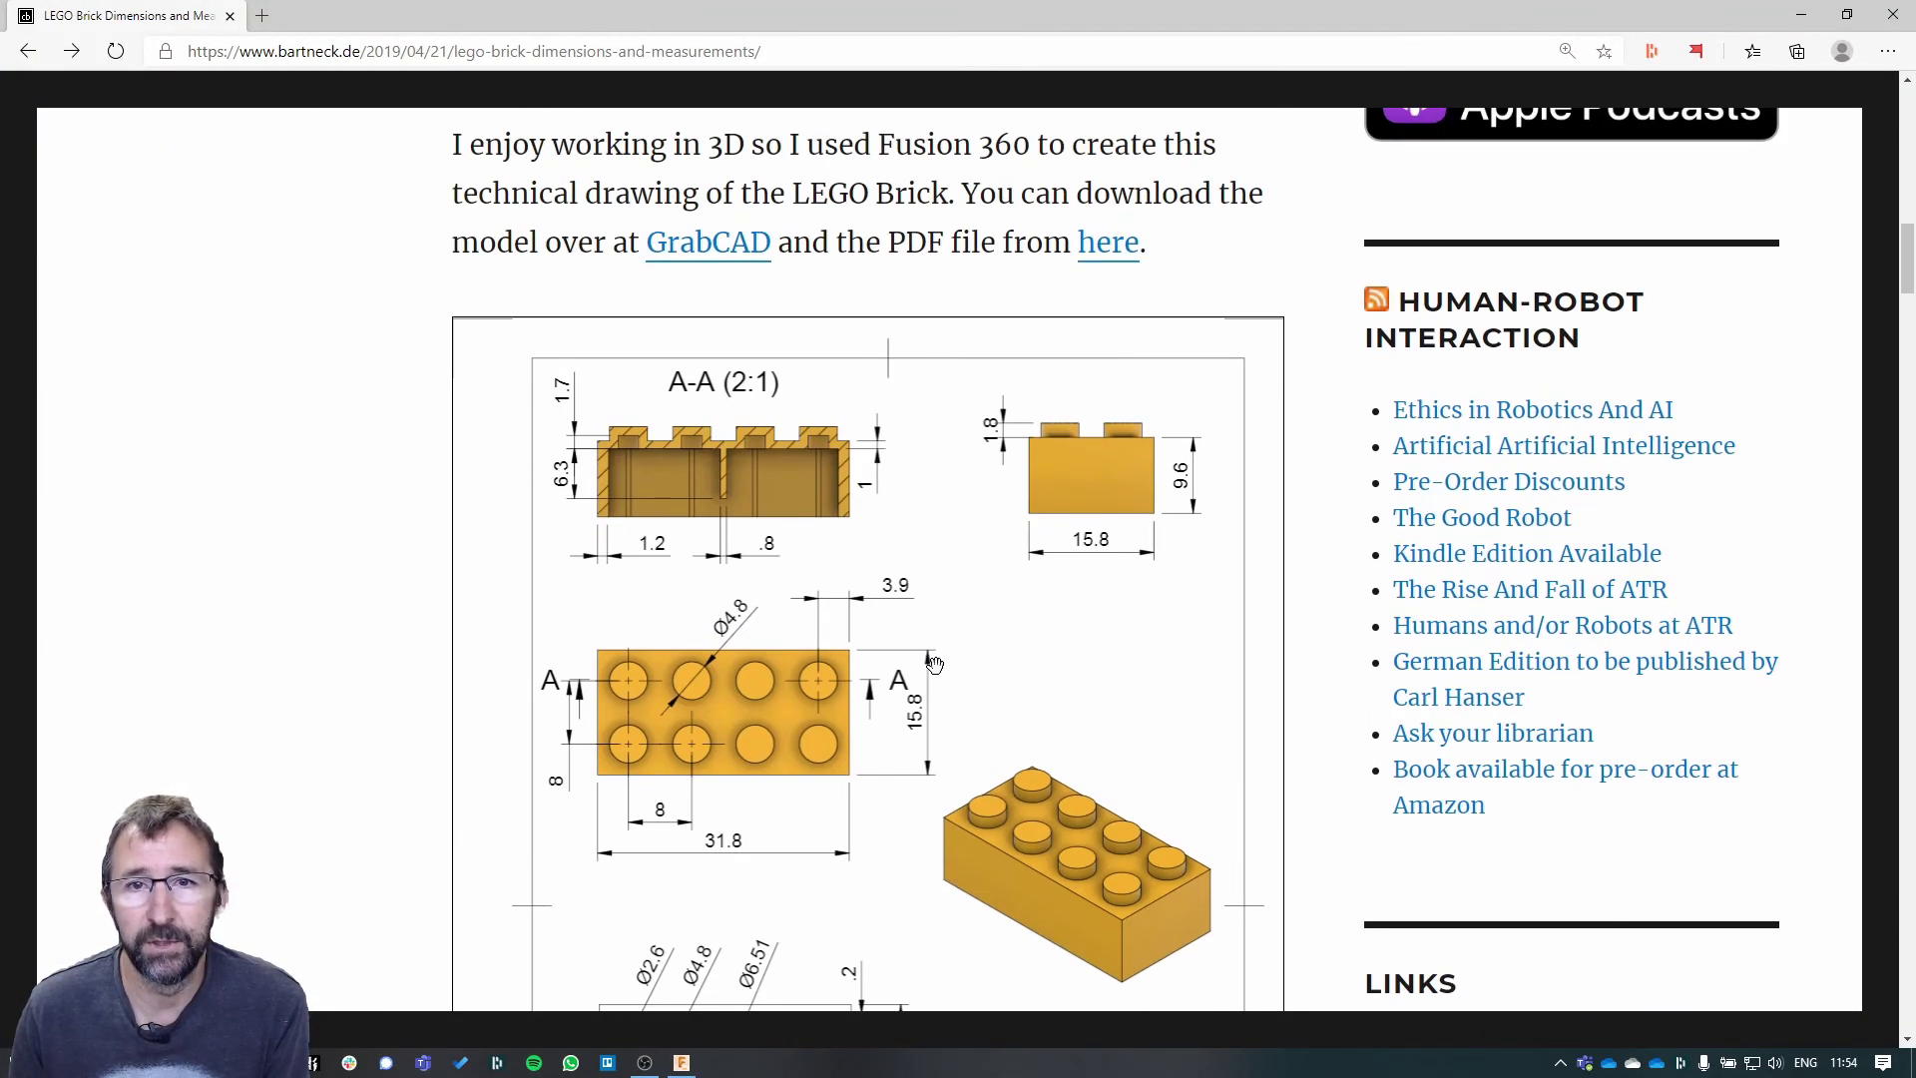
scroll(928, 658, up, 10)
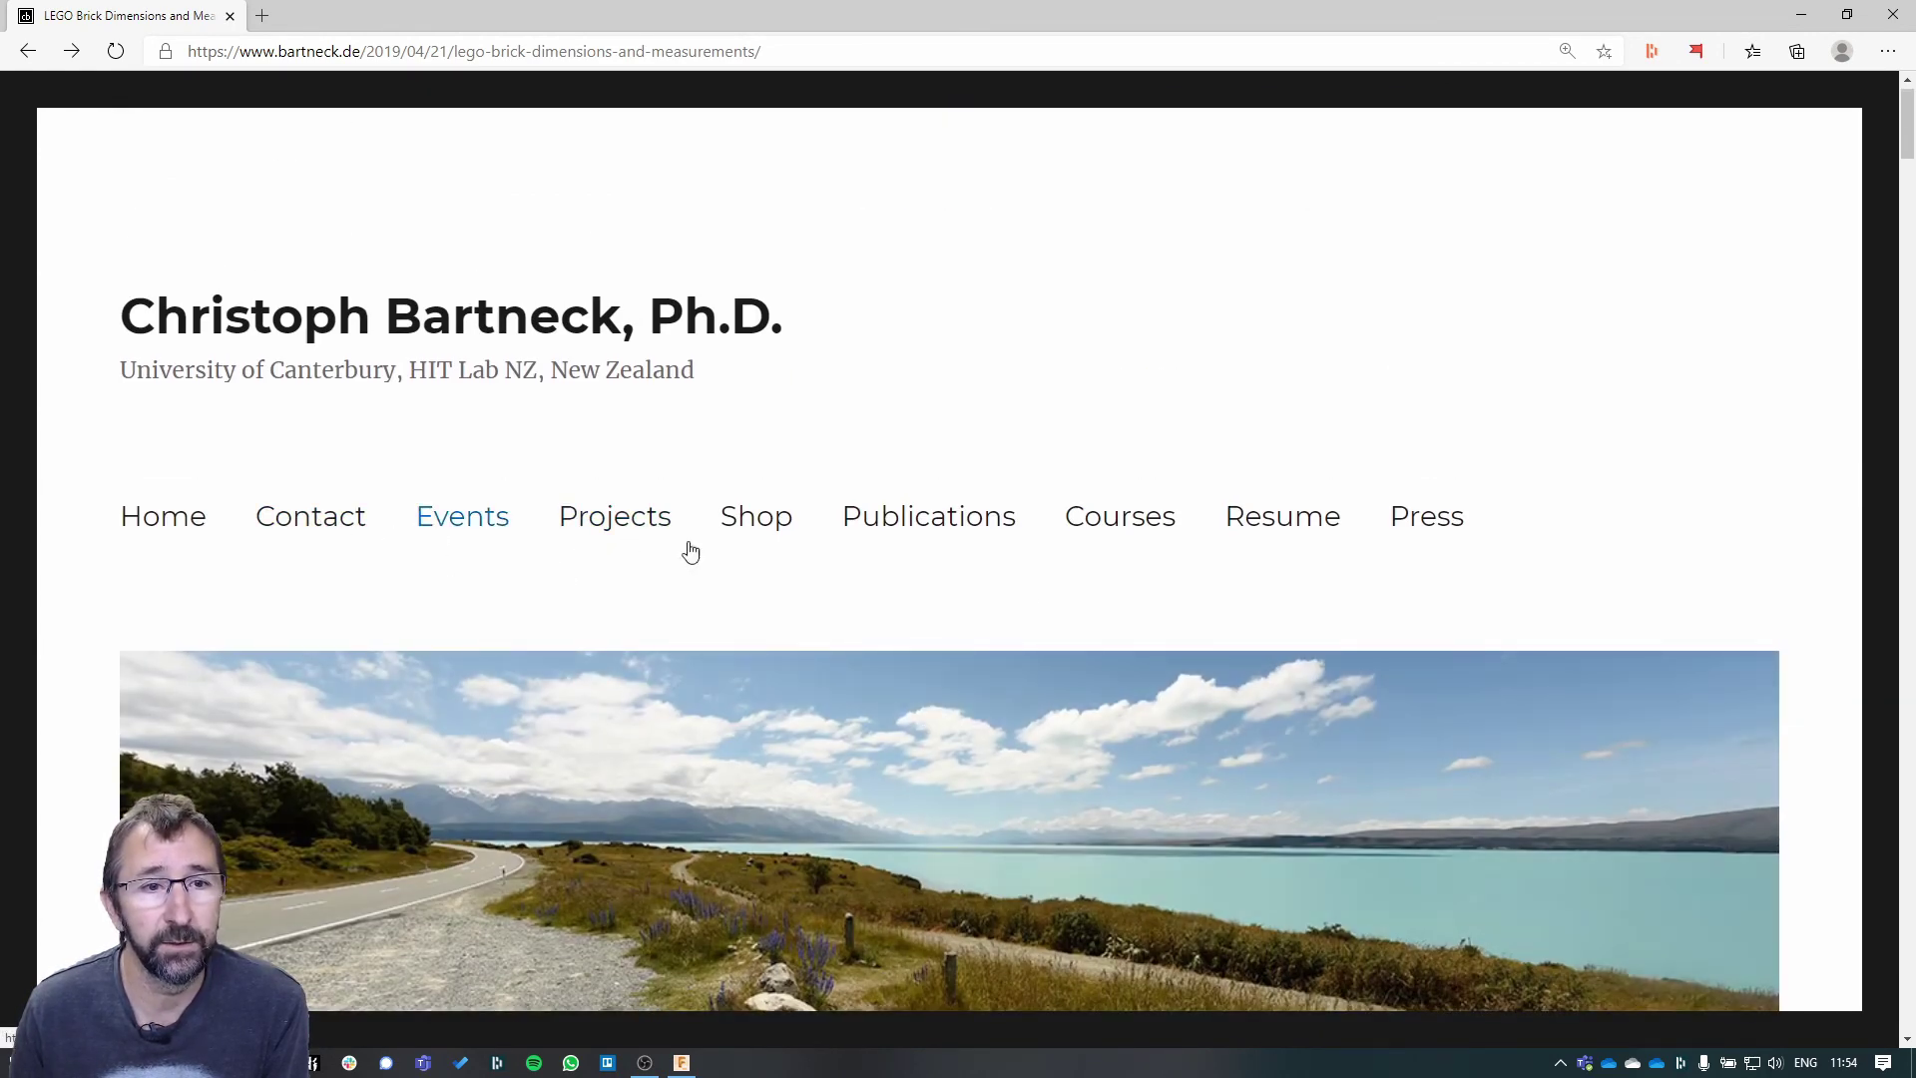
scroll(1064, 788, down, 8)
scroll(1065, 788, down, 6)
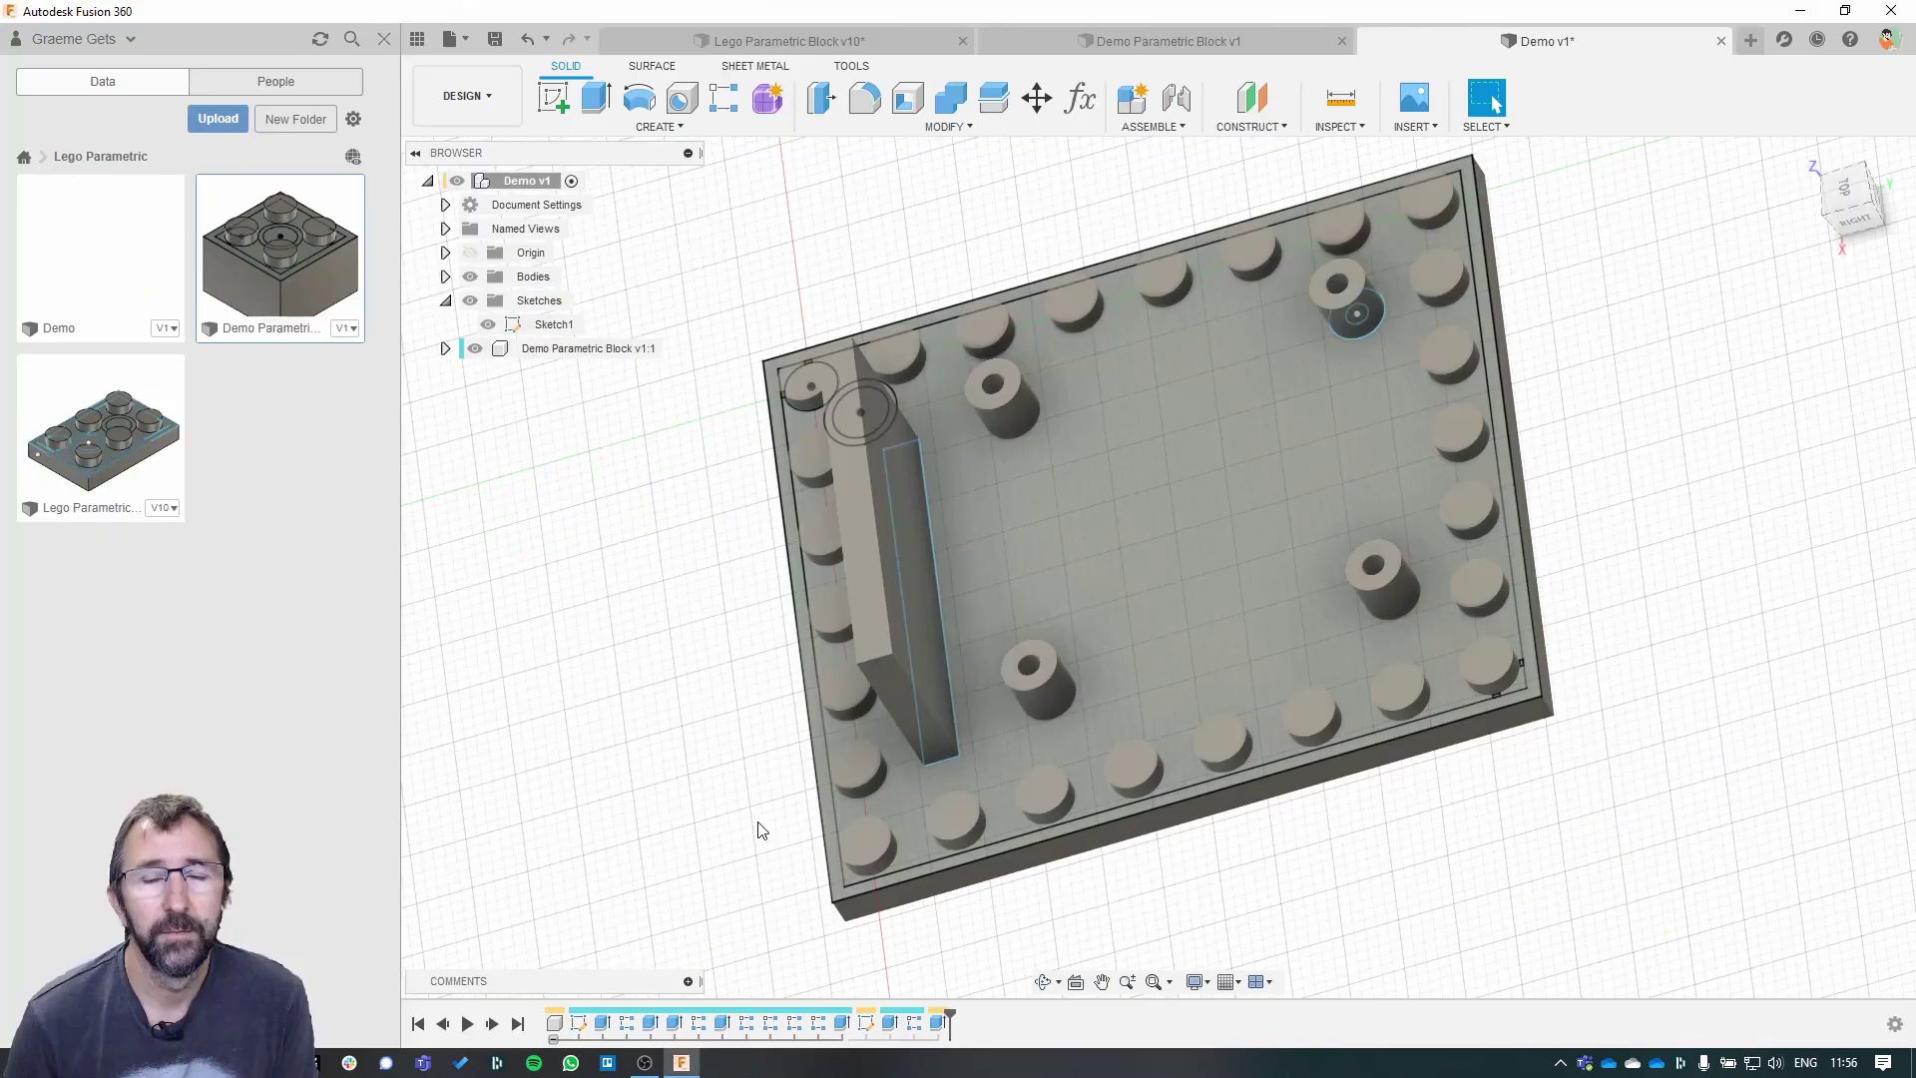